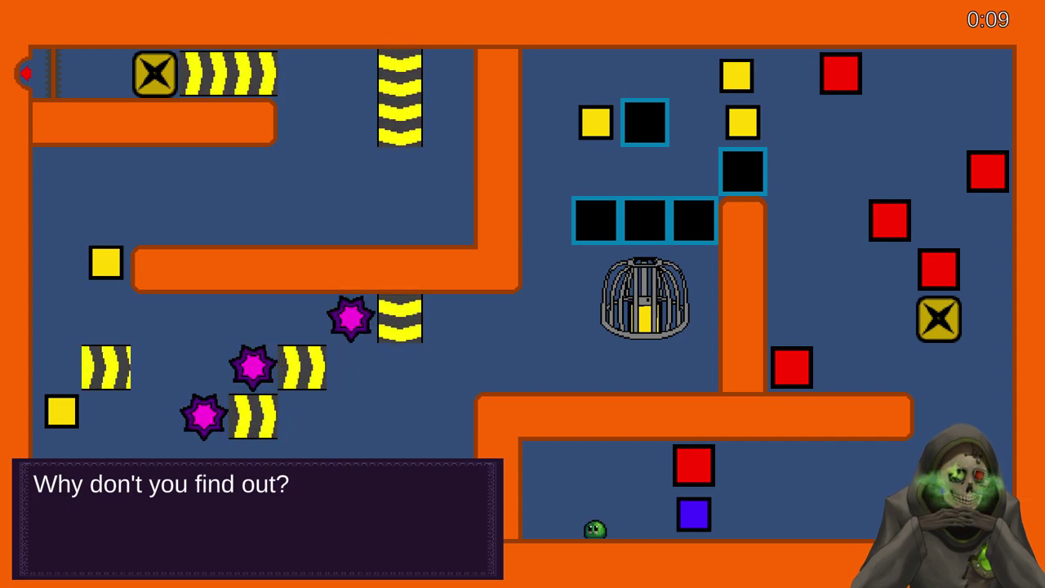
# Dismiss the dialogue message and capture a full-screen screenshot of the starting level layout
pyautogui.press('space')
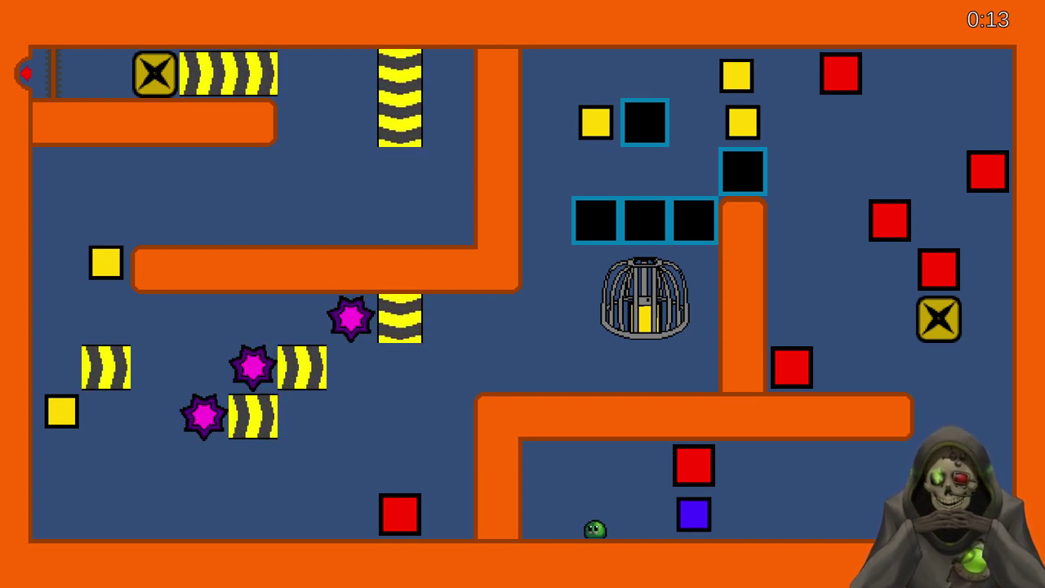
pyautogui.press('super+shift+s')
pyautogui.moveTo(0, 0); pyautogui.dragTo(1044, 587)
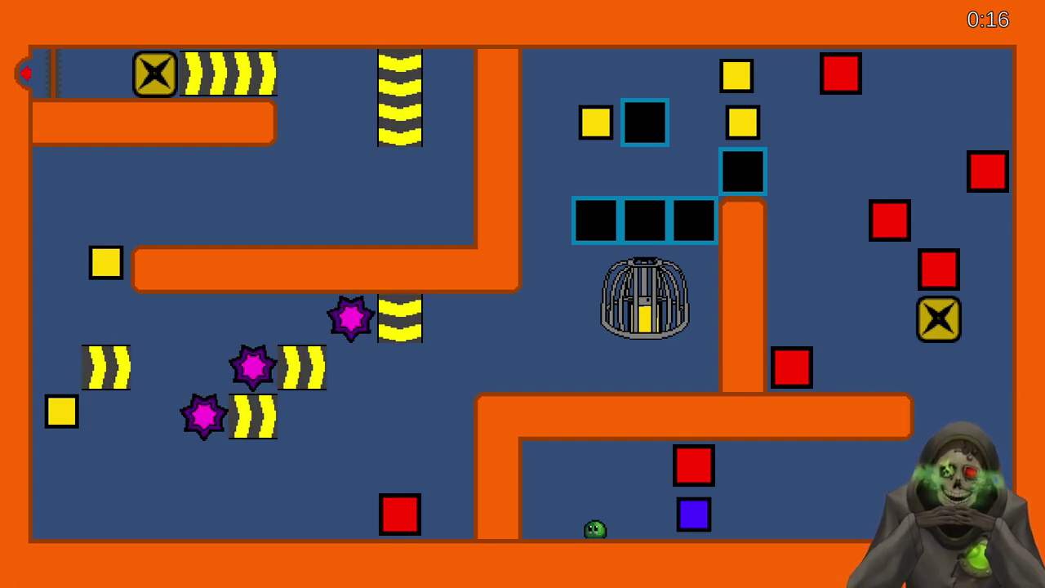
# Move the blue block out of the lower corridor to just below the yellow X switch and put the slime on the switch
pyautogui.press('Up')
pyautogui.press('Right')
pyautogui.press('space')
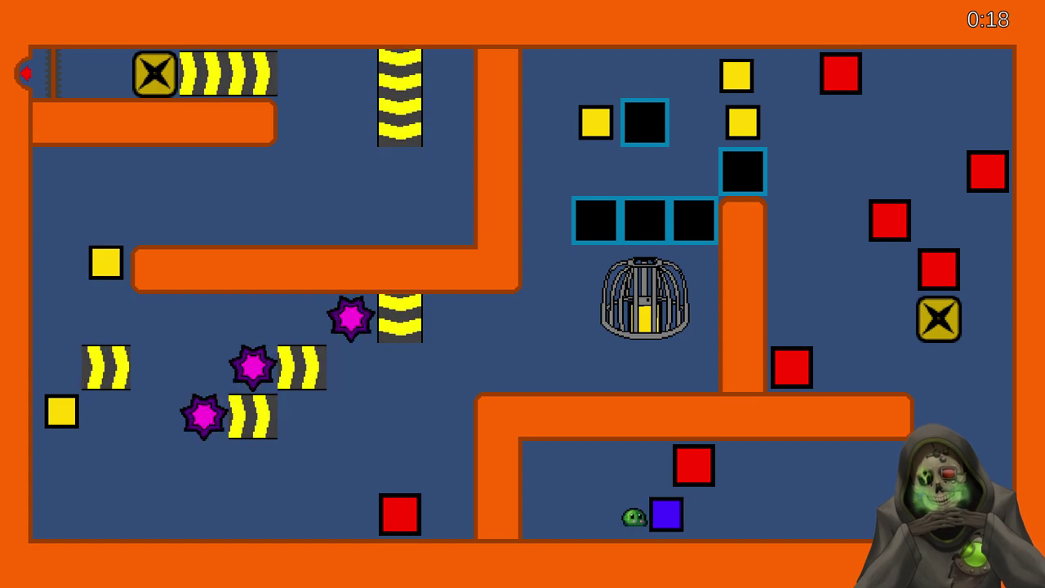
pyautogui.press('Left')
pyautogui.press('Left')
pyautogui.press('Up')
pyautogui.press('Right')
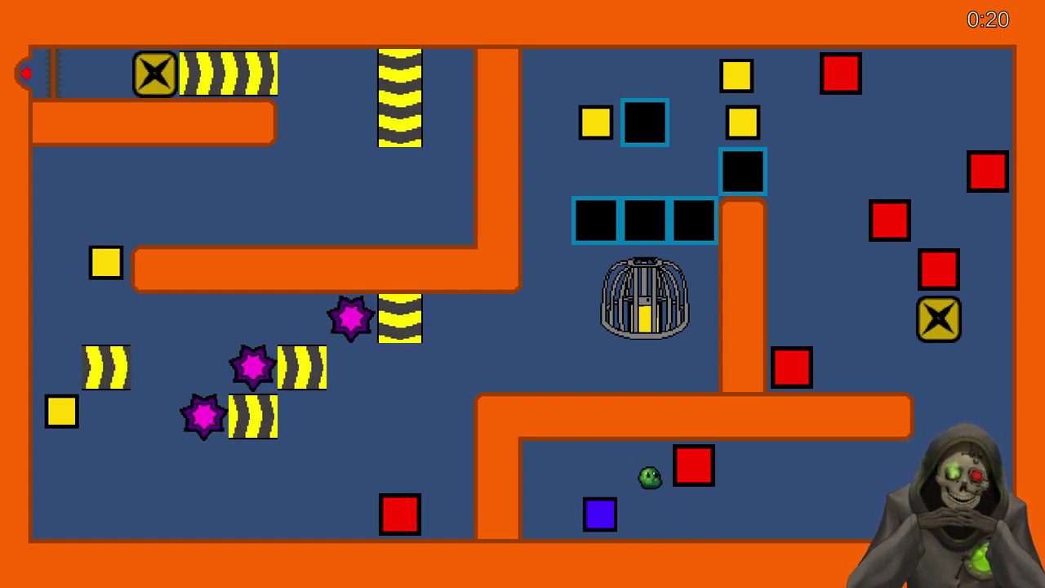
pyautogui.press('Right')
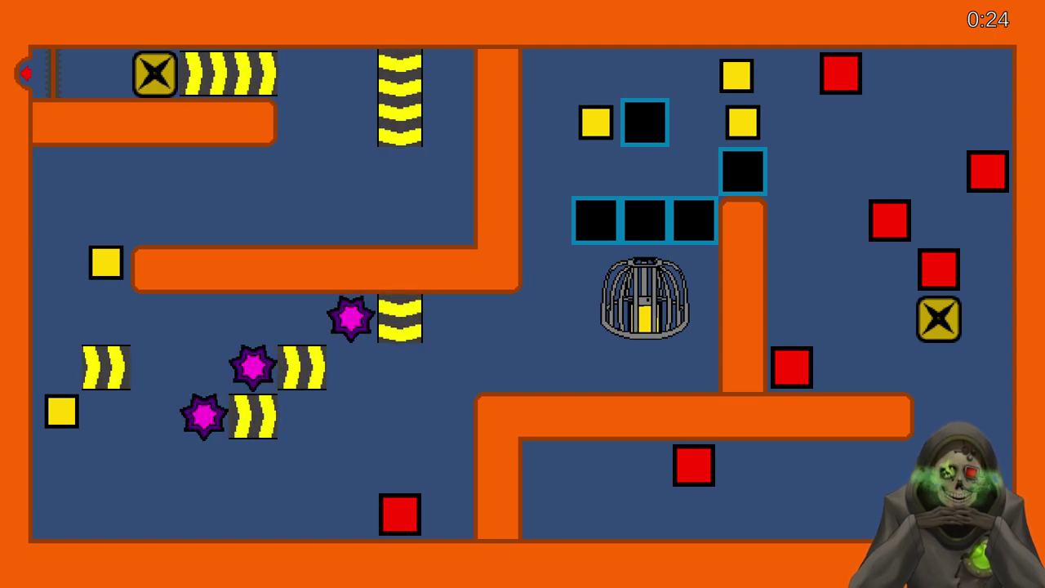
pyautogui.press('Up')
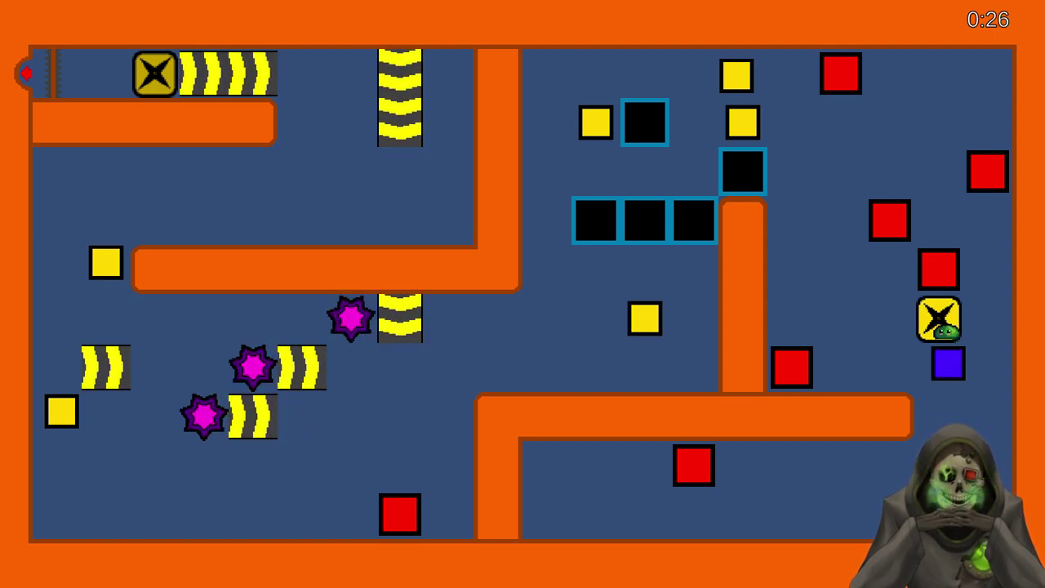
# Move the slime and blue block past the red block beside the orange pillar, up next to the higher red block
pyautogui.press('Left')
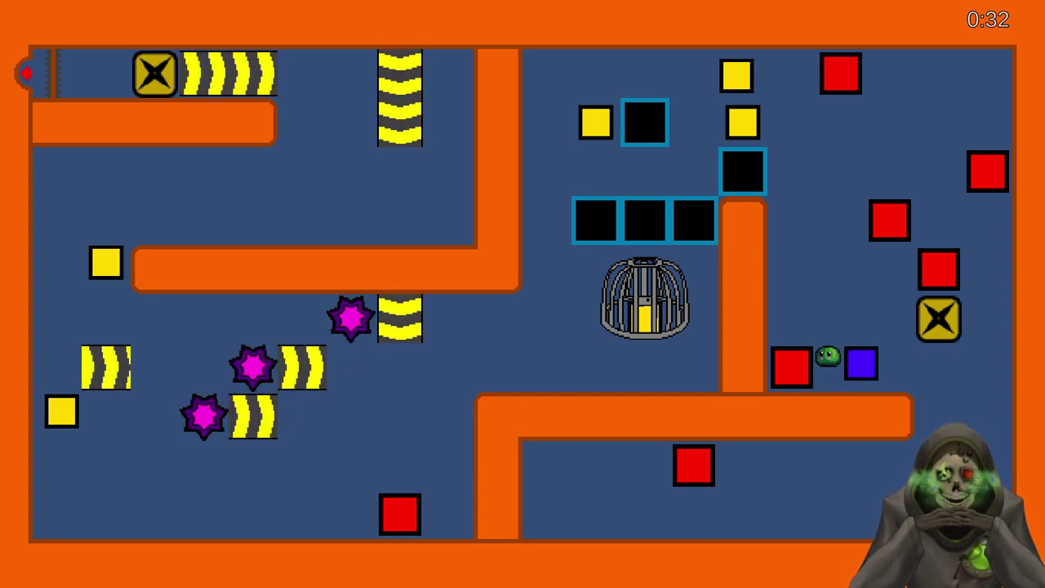
pyautogui.press('Up')
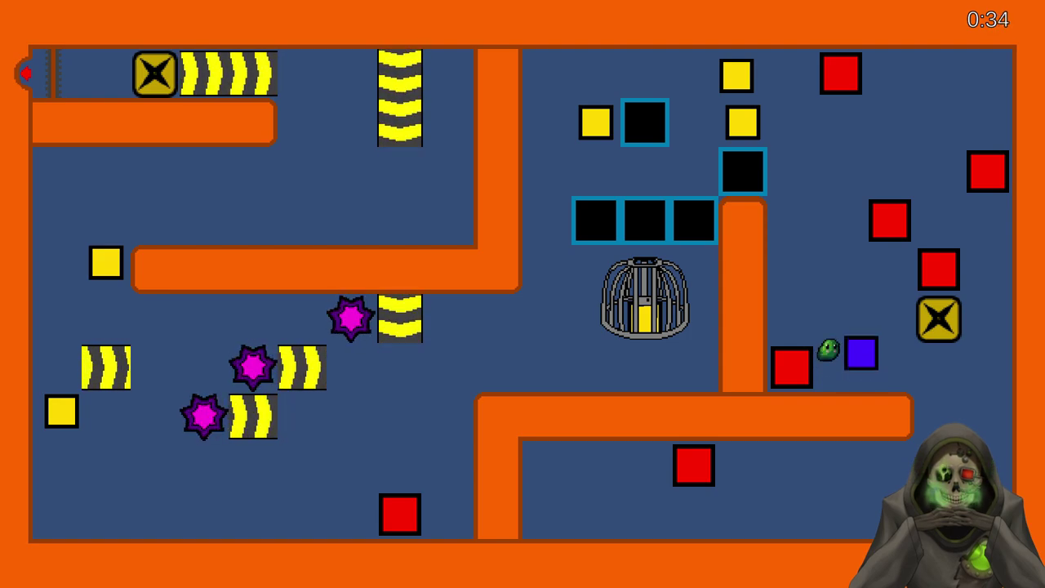
pyautogui.press('Up')
pyautogui.press('Left')
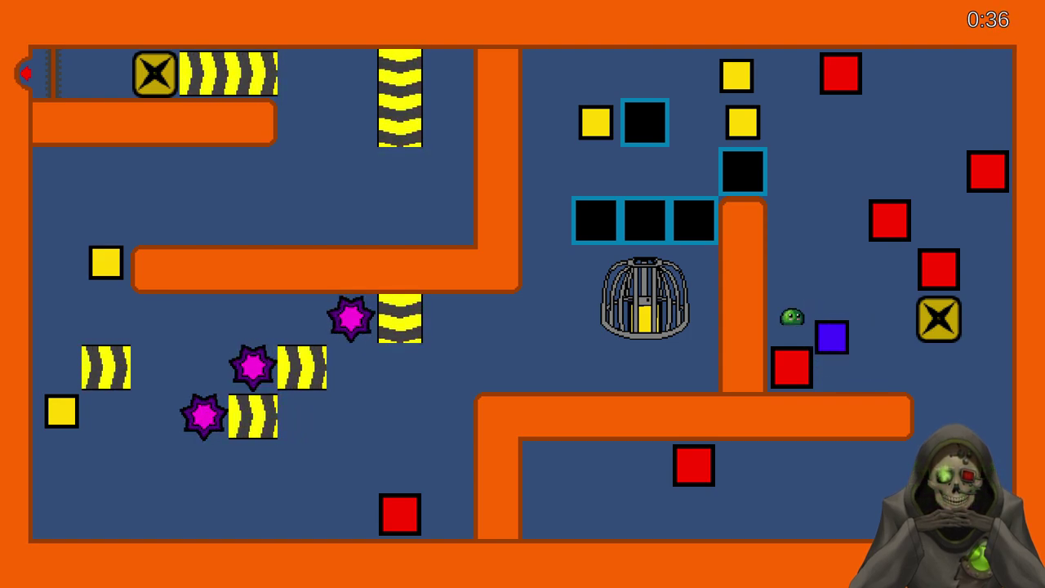
pyautogui.press('Up')
pyautogui.press('Right')
pyautogui.press('Down')
pyautogui.press('Up')
pyautogui.press('Up')
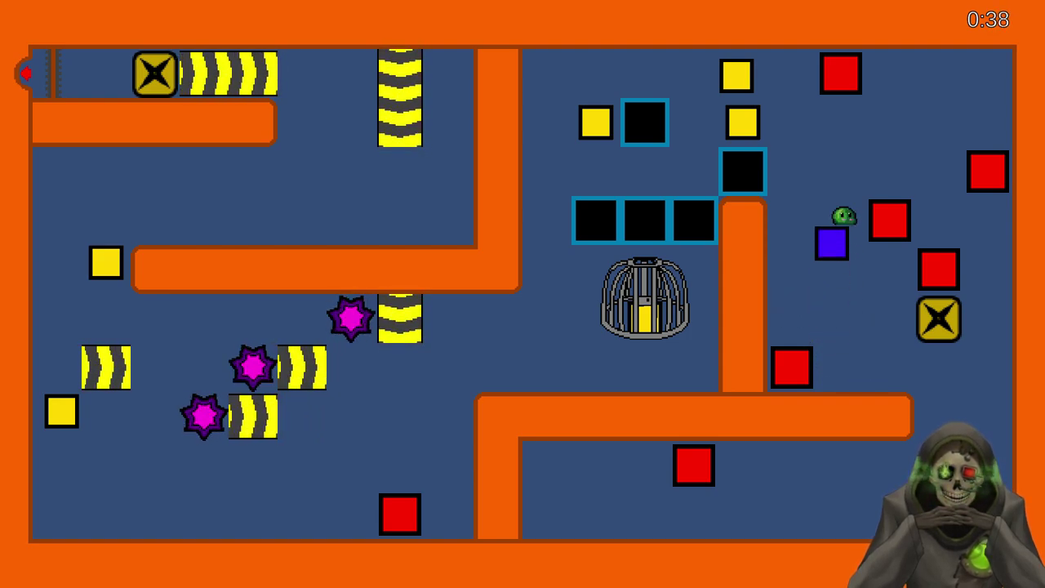
# Raise the blue block above the red blocks and leave it beside the red block nearest the outer wall
pyautogui.press('Right')
pyautogui.press('Down')
pyautogui.press('Left')
pyautogui.press('Right')
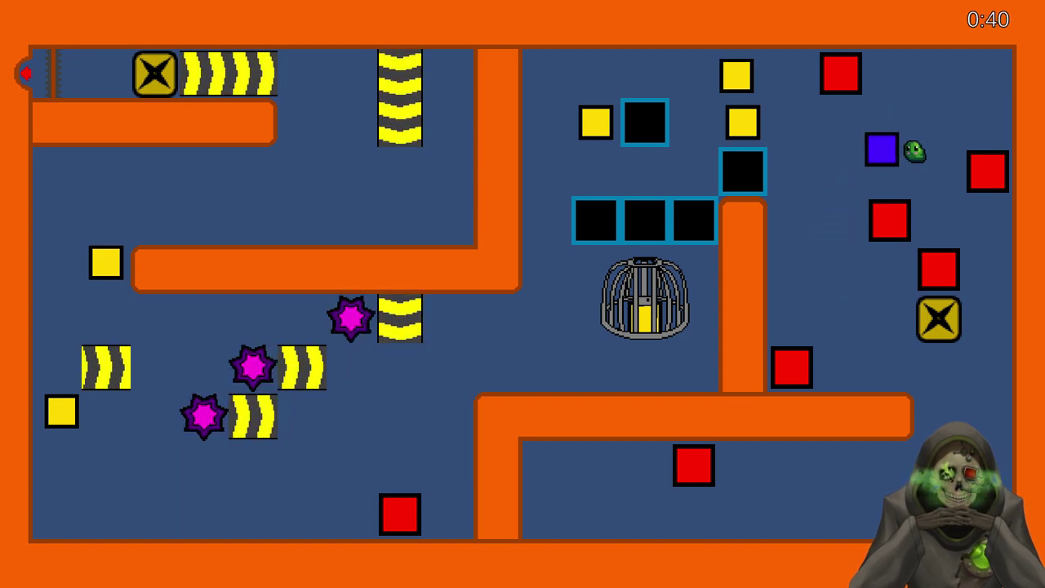
pyautogui.press('Up')
pyautogui.press('Left')
pyautogui.press('Down')
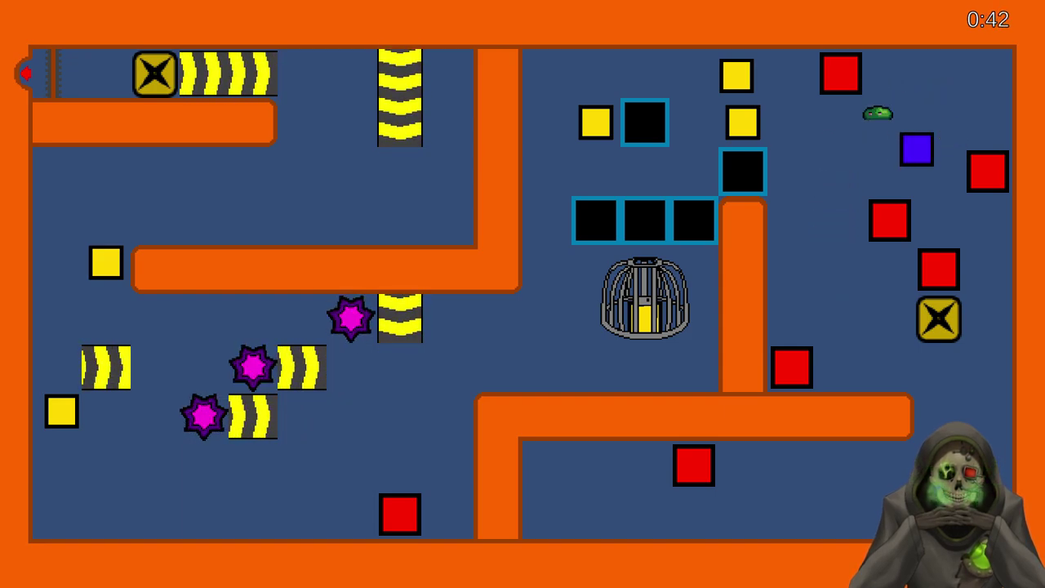
# Bring the slime to the two stacked yellow blocks and push the lower one into the black socket above the pillar
pyautogui.press('Left')
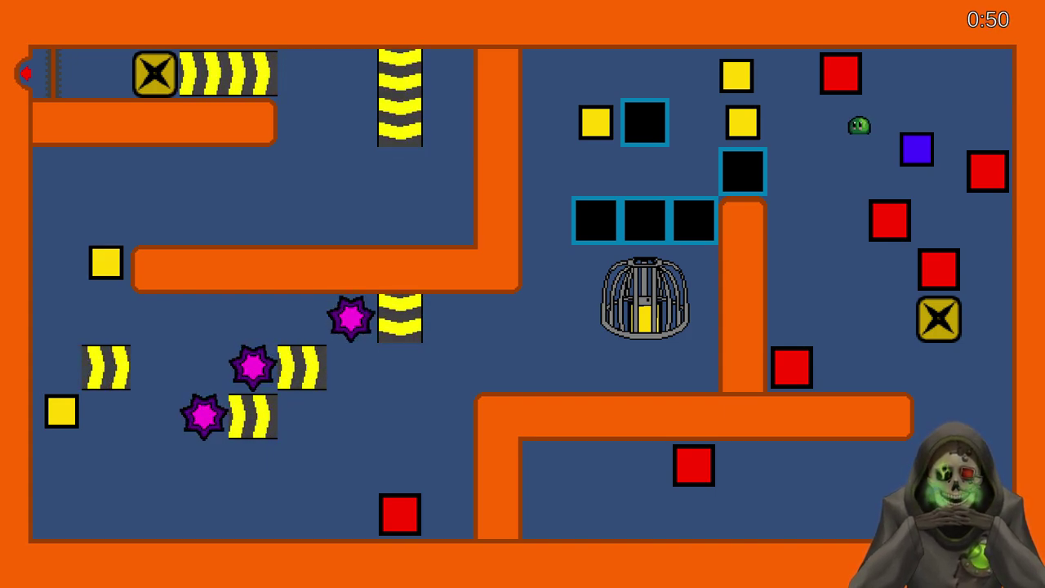
pyautogui.press('Left')
pyautogui.press('Left')
pyautogui.press('Up')
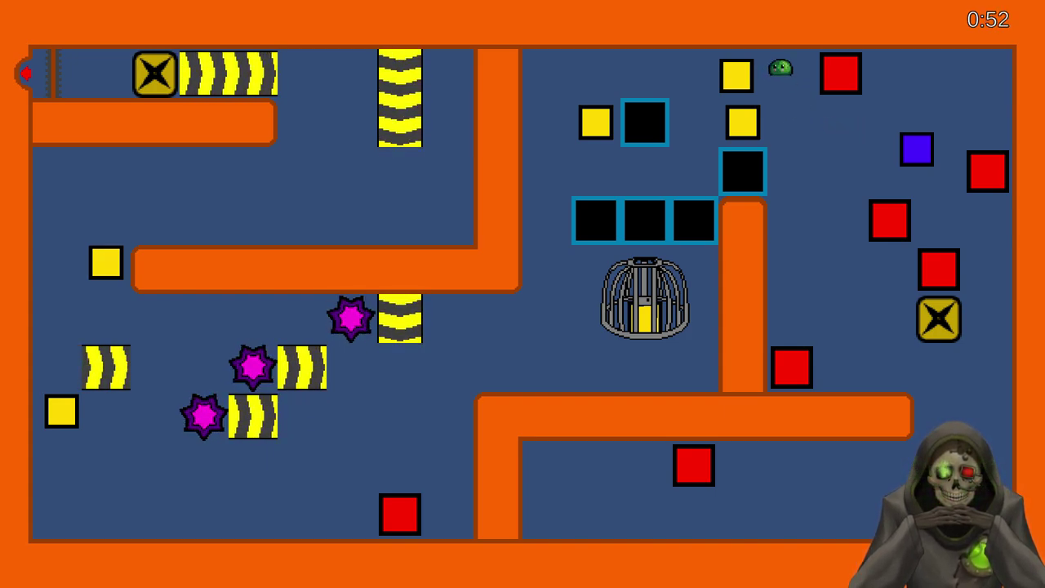
pyautogui.press('Down')
pyautogui.press('Down')
pyautogui.press('Up')
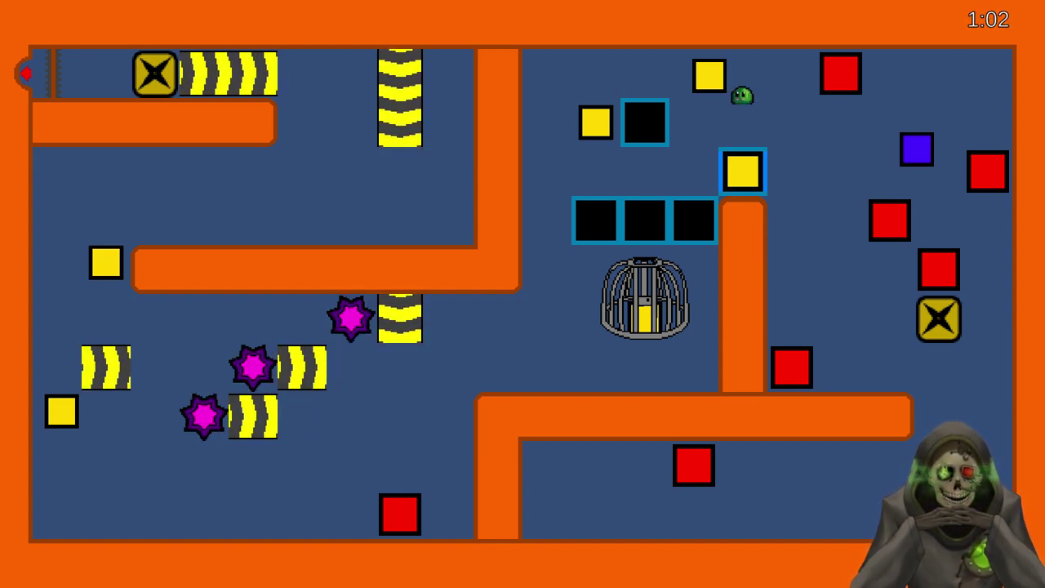
# Pause the game and reset the level
pyautogui.press('Escape')
pyautogui.click(504, 240)
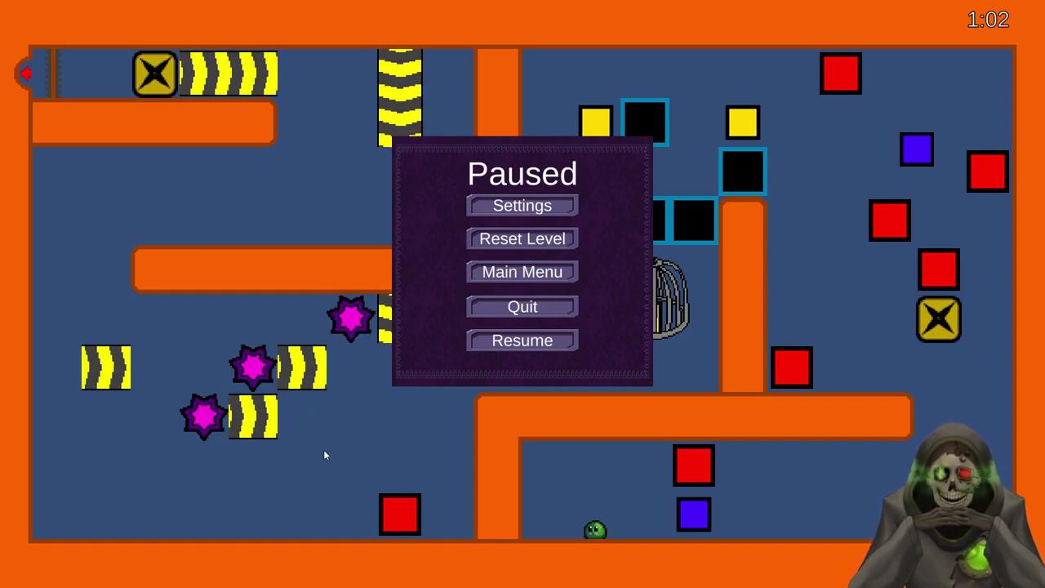
# Switch to the Notepad to-do list, replace item 3 with "Level 2-2 has an error, shows up with an extra block, and reset bugs out." and save
pyautogui.press('super')
pyautogui.moveTo(357, 578)
pyautogui.click(296, 546)
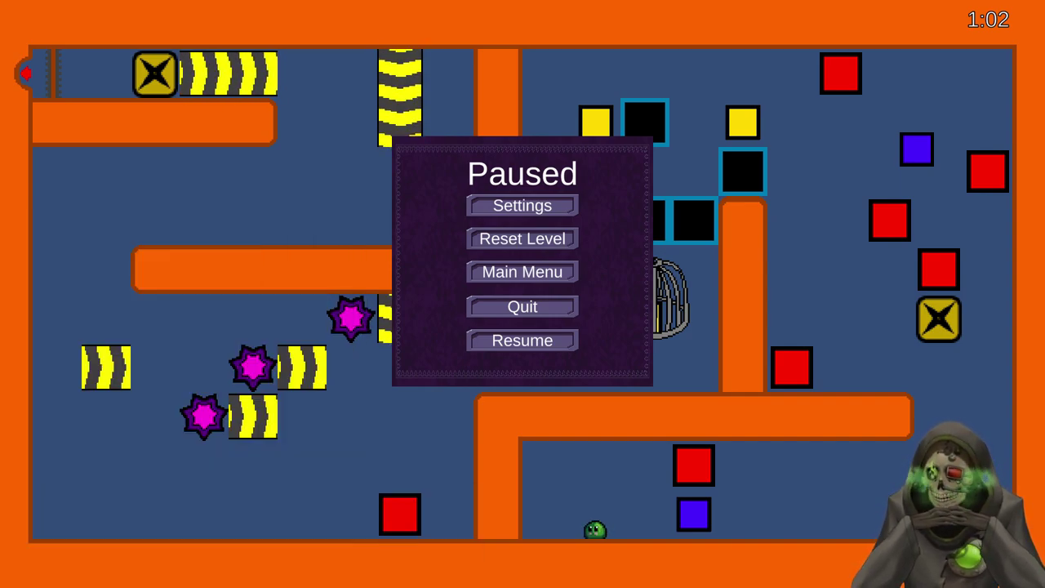
pyautogui.moveTo(294, 140); pyautogui.dragTo(367, 147)
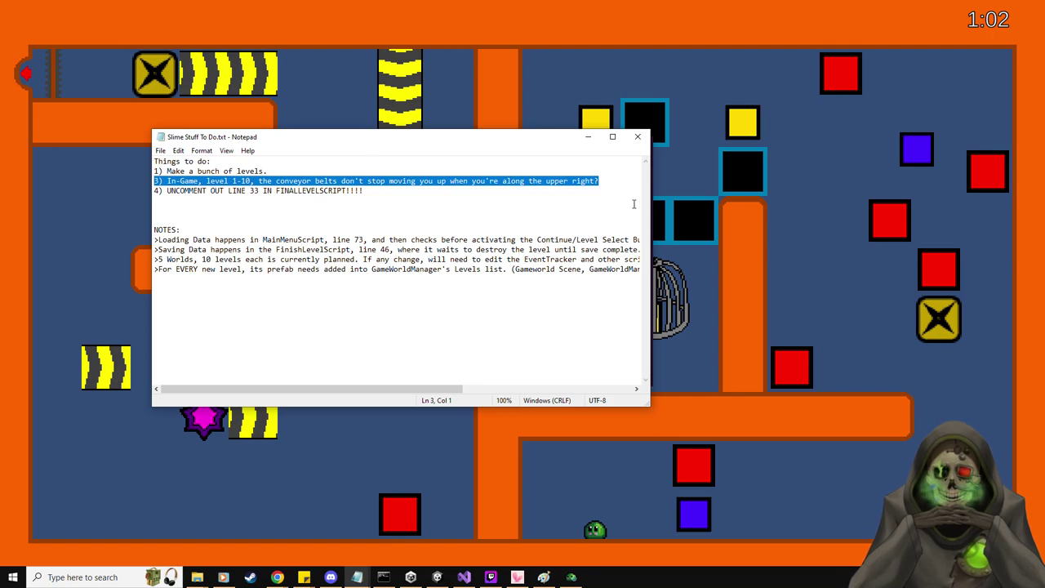
pyautogui.write('3')
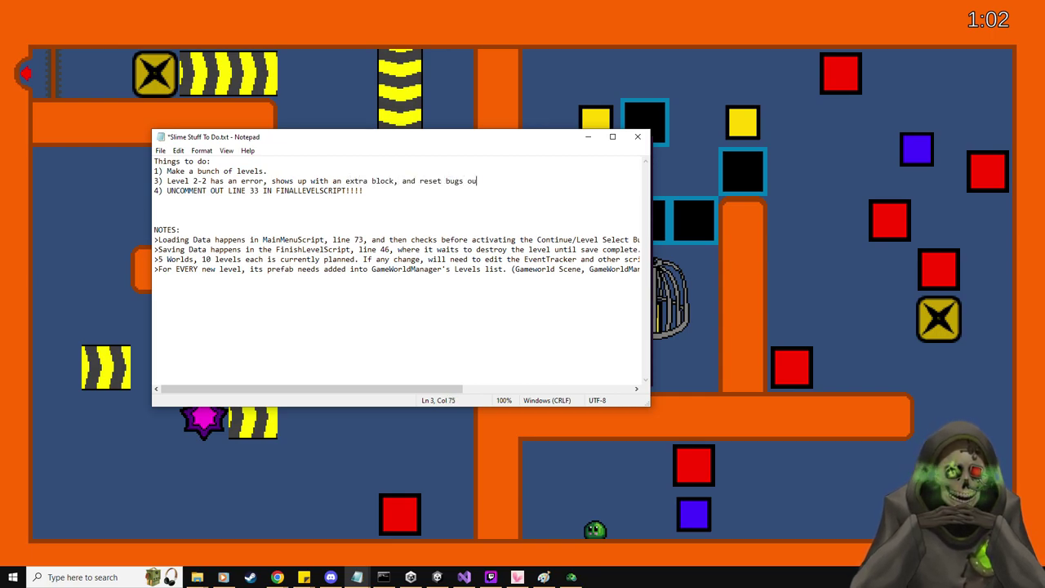
pyautogui.hotkey('ctrl', 's')
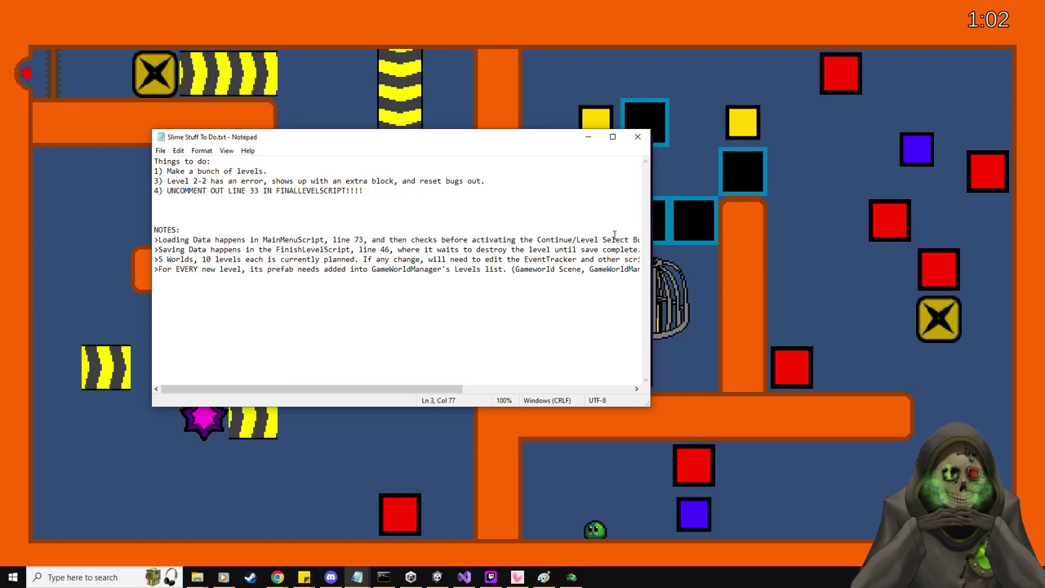
# Return to the game, resume play, and capture a full-screen screenshot of the level with the extra blue block
pyautogui.hotkey('alt', 'Tab')
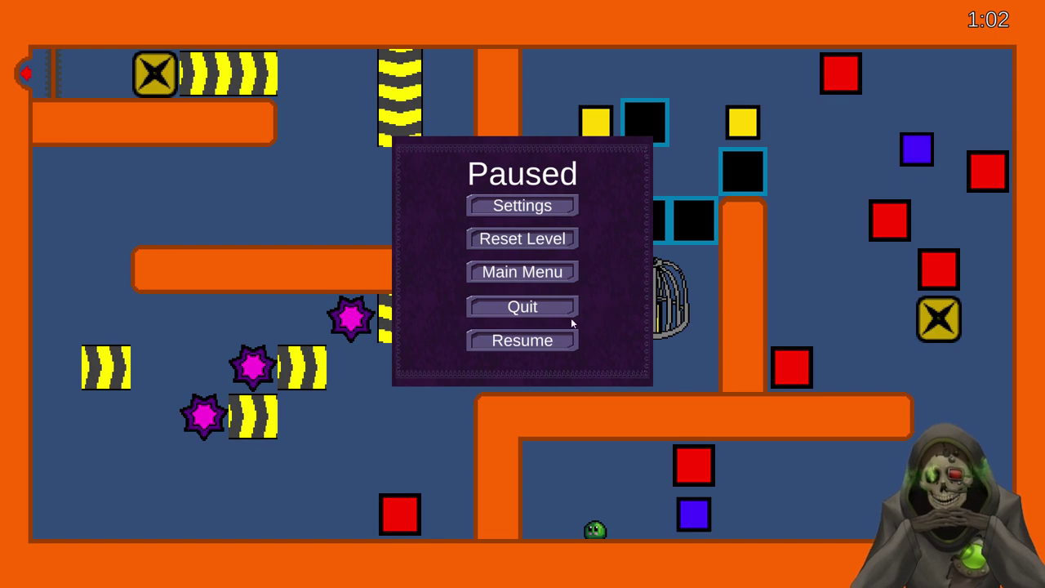
pyautogui.click(554, 338)
pyautogui.press('d')
pyautogui.press('space')
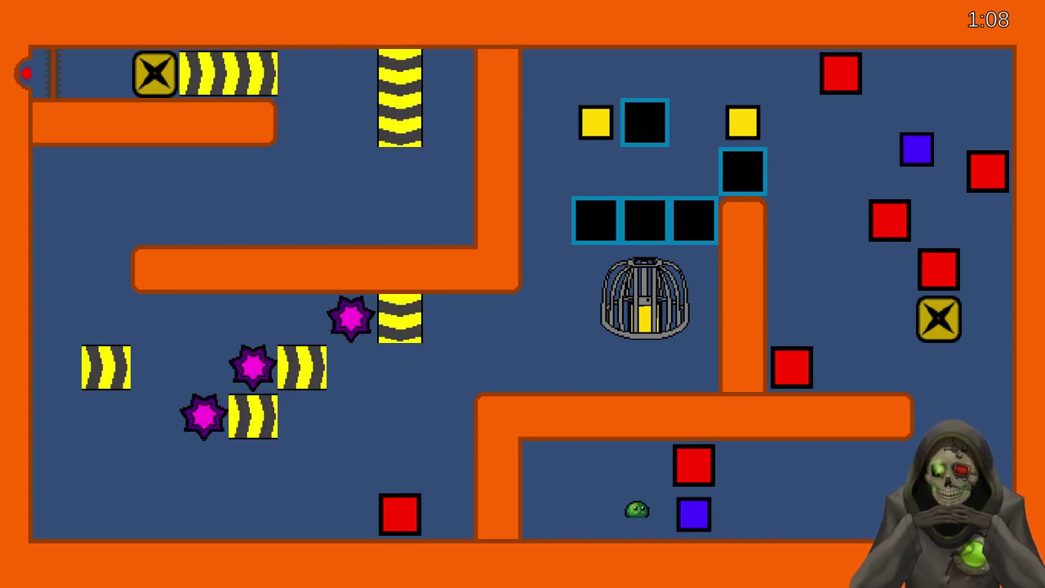
pyautogui.press('shift+super+s')
pyautogui.moveTo(2, 2); pyautogui.dragTo(1044, 587)
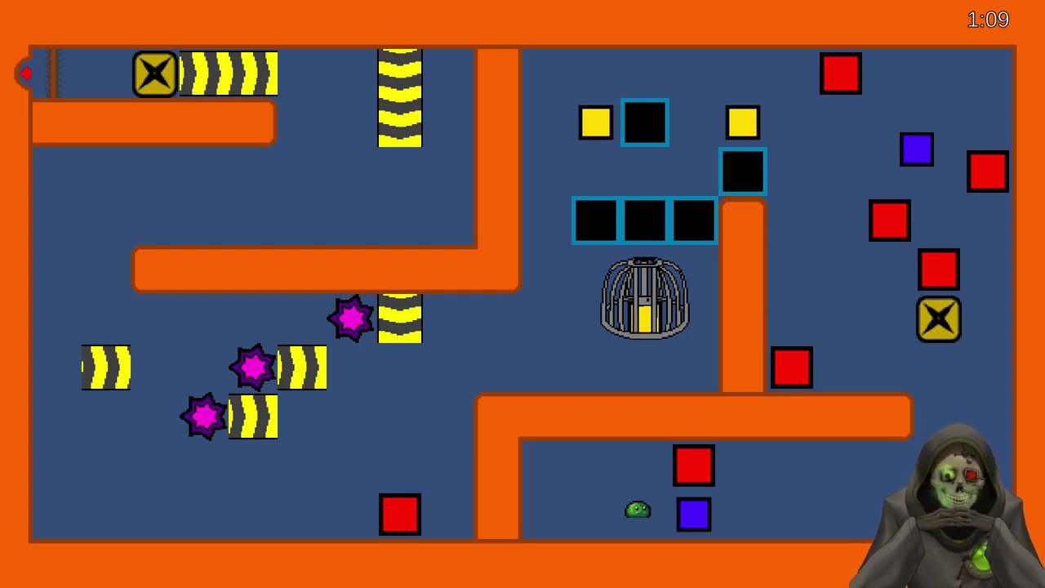
# Bring the corridor's blue block below the X switch, move the slime onto the switch, and step off beside the block
pyautogui.press('Right')
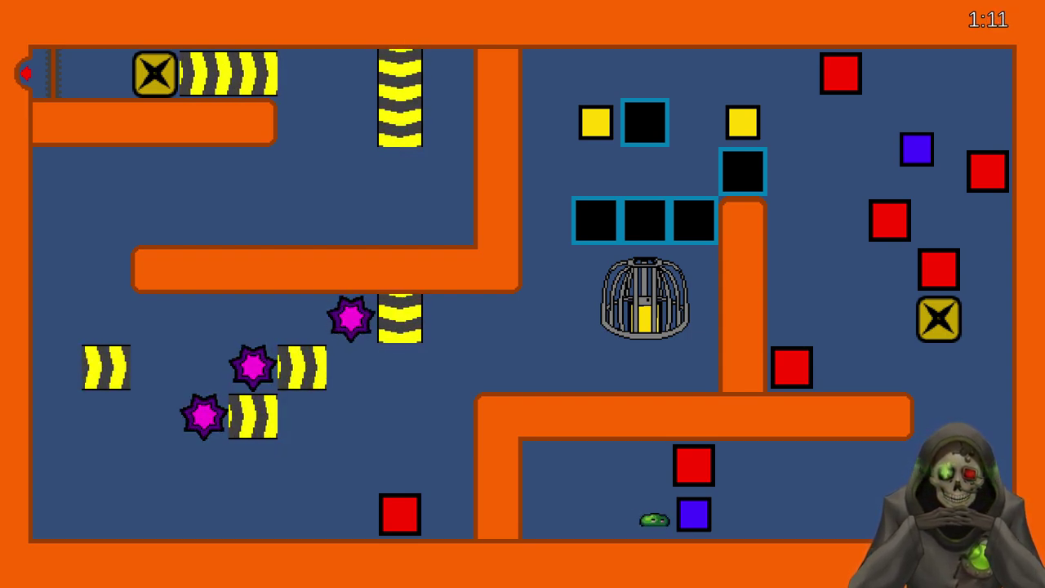
pyautogui.press('Left')
pyautogui.press('Up')
pyautogui.press('Right')
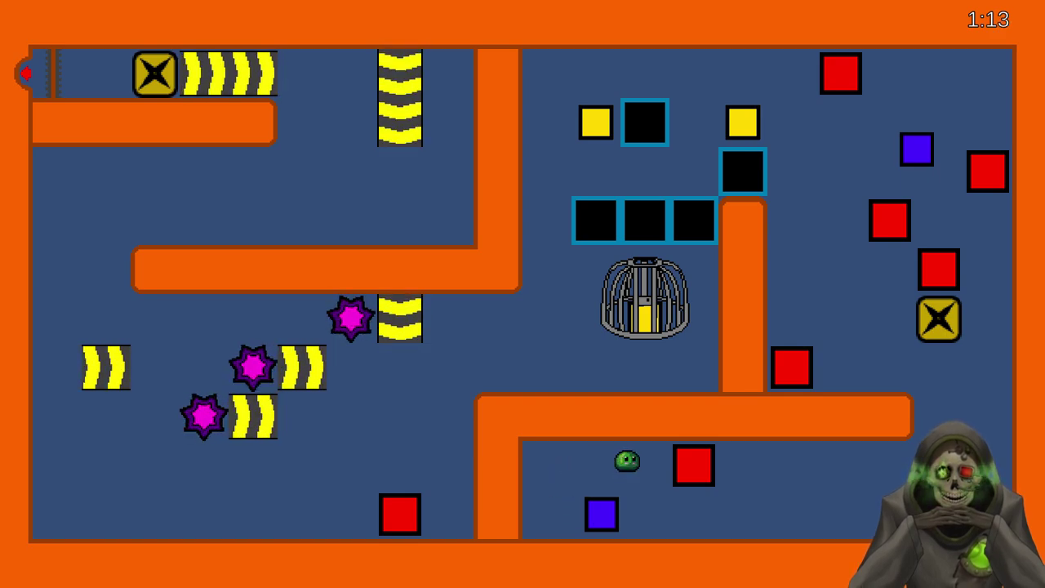
pyautogui.press('Down')
pyautogui.press('Right')
pyautogui.press('Right')
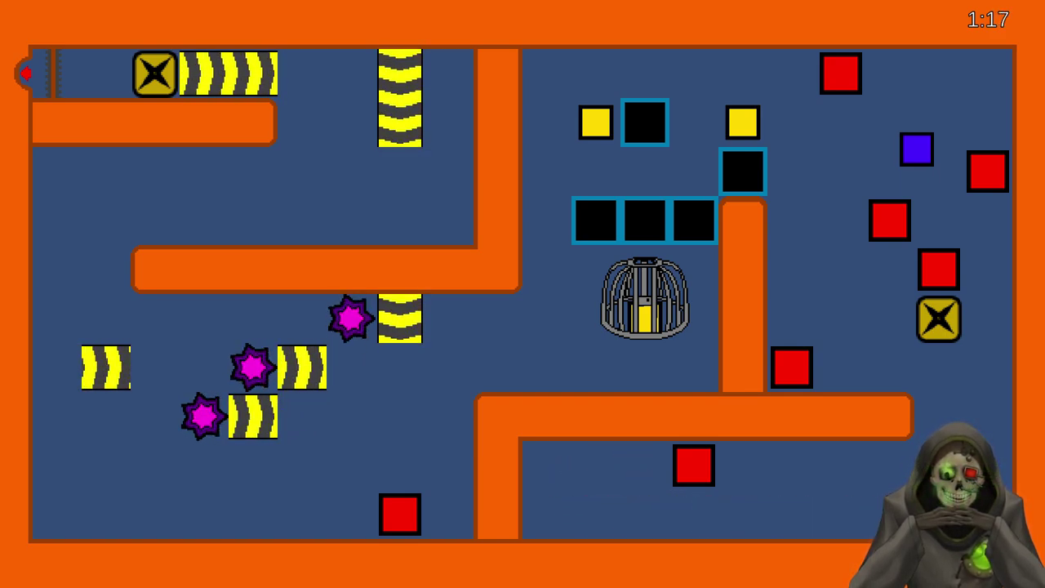
pyautogui.press('Up')
pyautogui.press('Up')
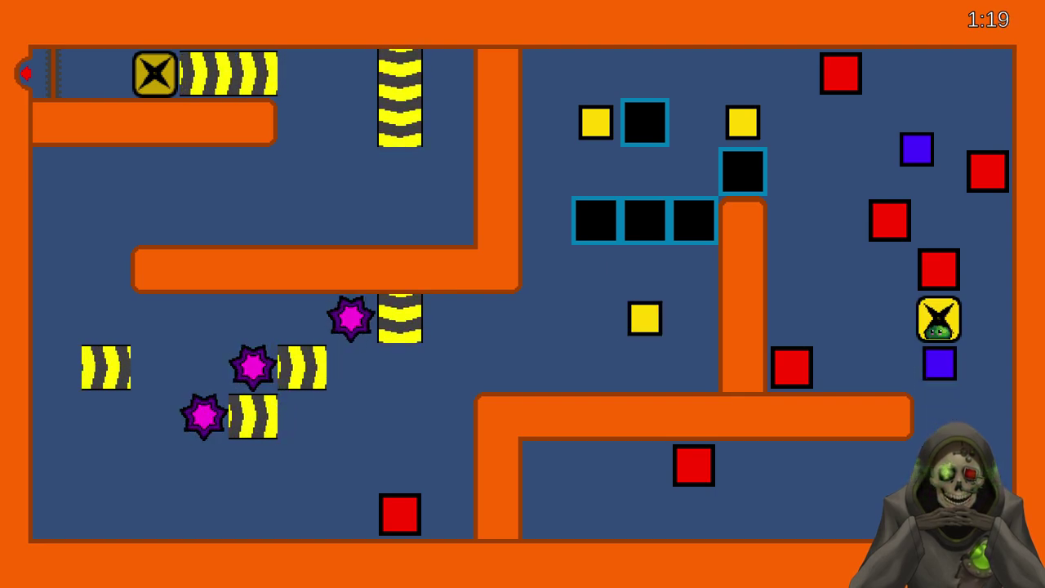
pyautogui.press('Left')
pyautogui.press('Down')
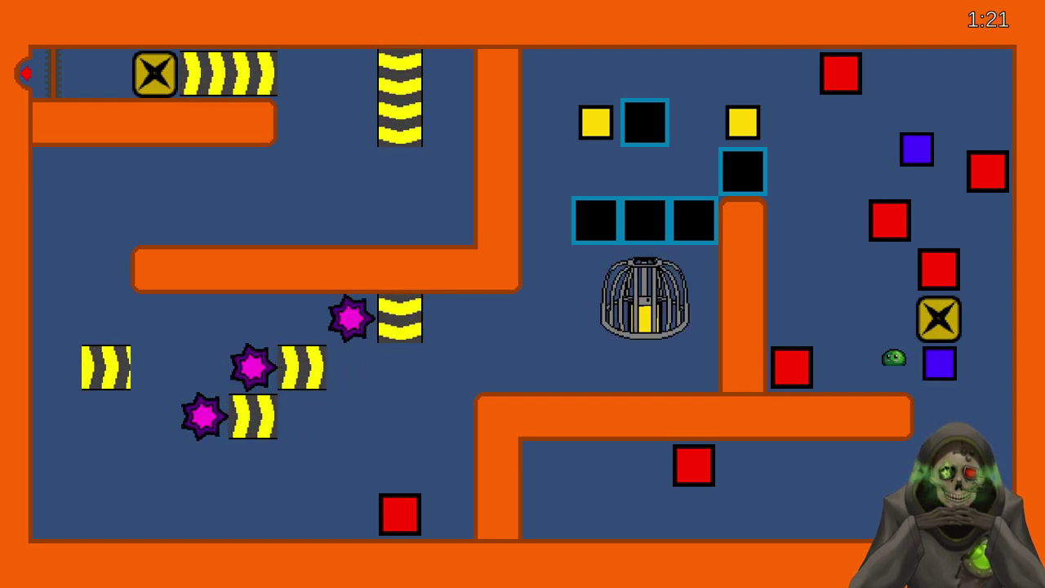
# Pause the game and reset the level again with the blue block below the switch
pyautogui.press('super')
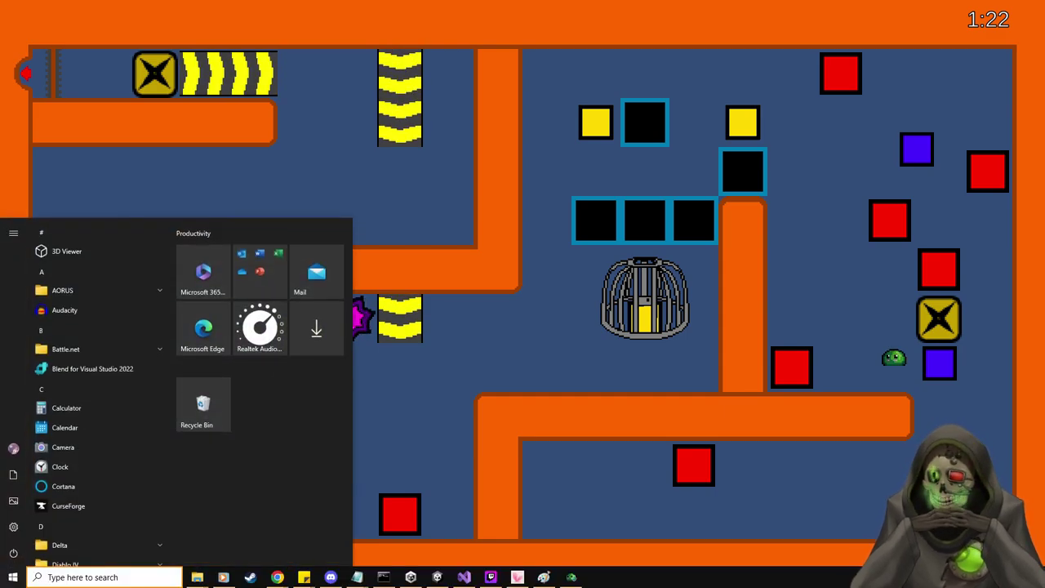
pyautogui.press('Escape')
pyautogui.press('Escape')
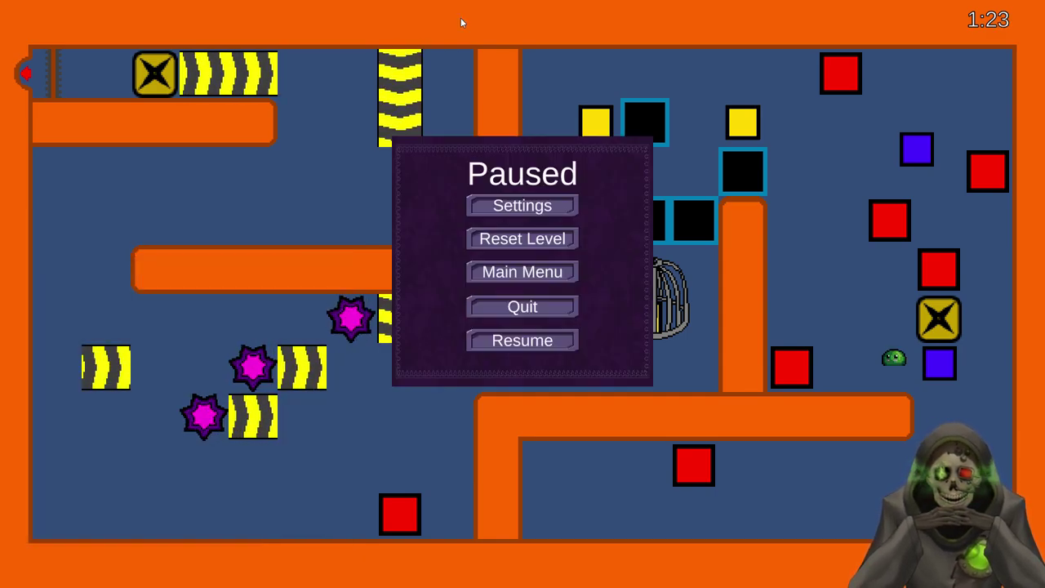
pyautogui.click(538, 238)
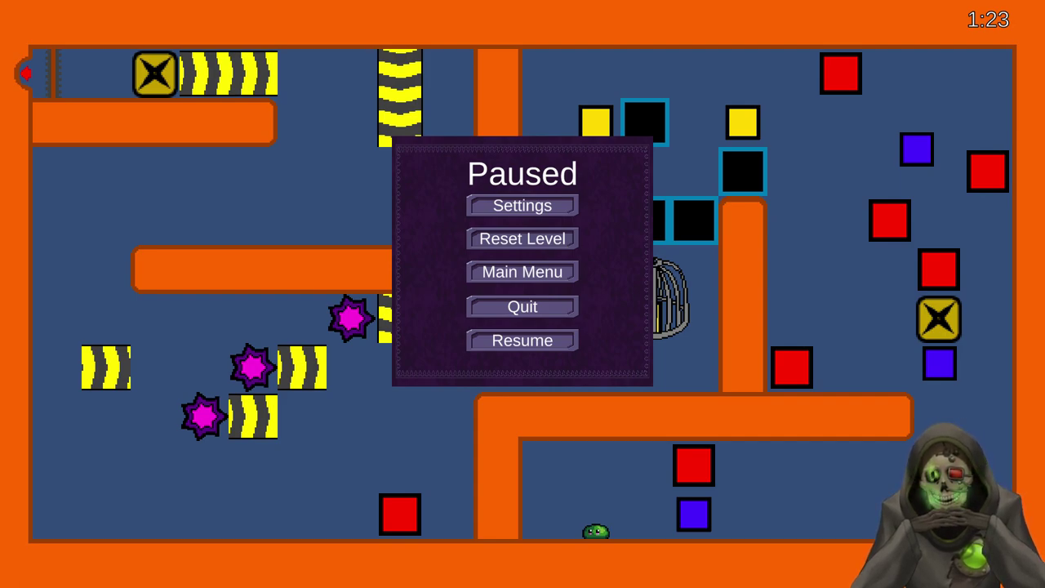
# Exit the level to the main menu and continue the saved game
pyautogui.click(558, 280)
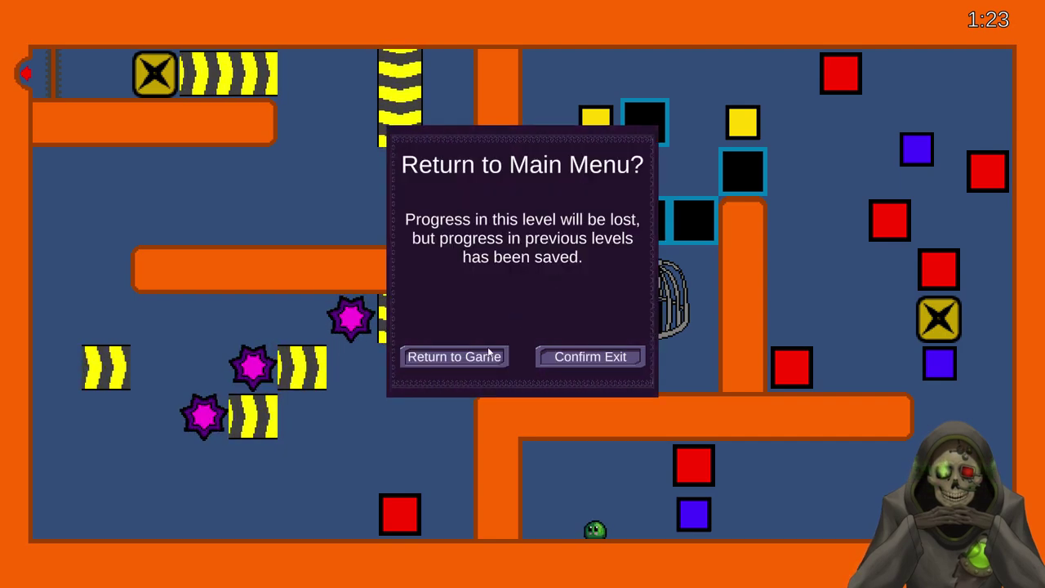
pyautogui.click(588, 360)
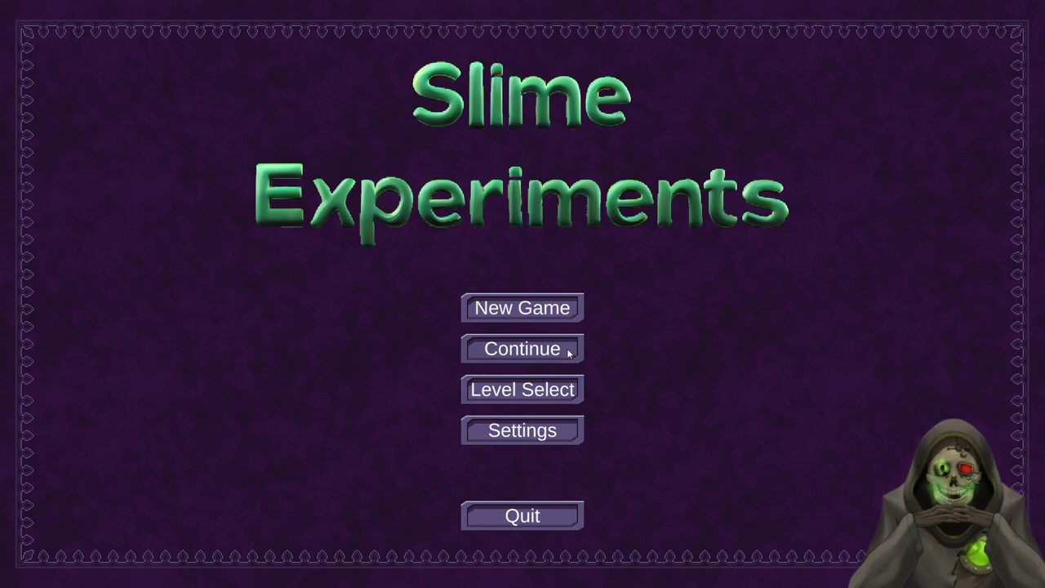
pyautogui.click(568, 352)
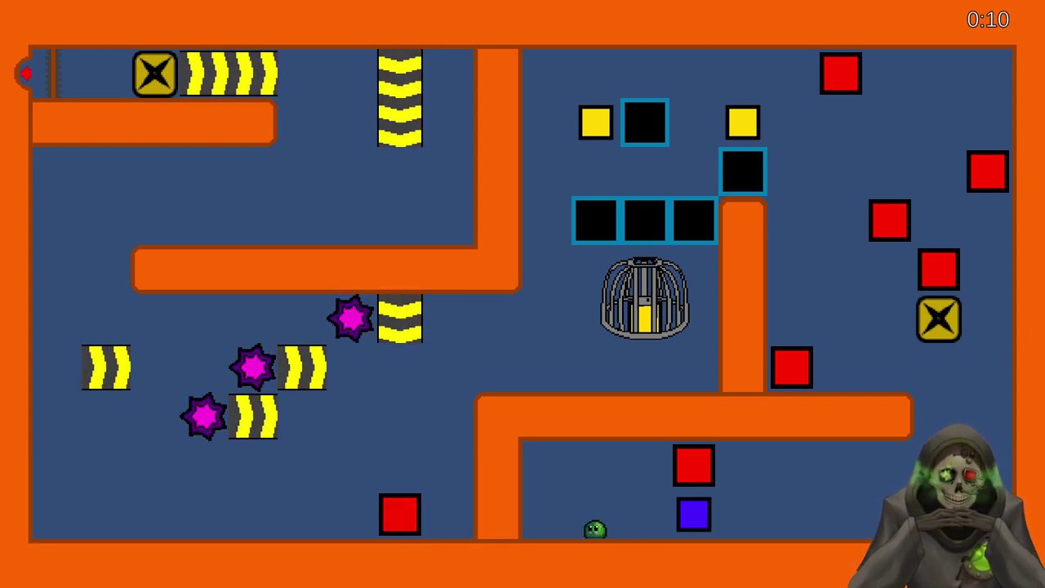
# Capture a full-screen screenshot of the level with the blue block directly below the red block in the lower corridor
pyautogui.press('shift+super+s')
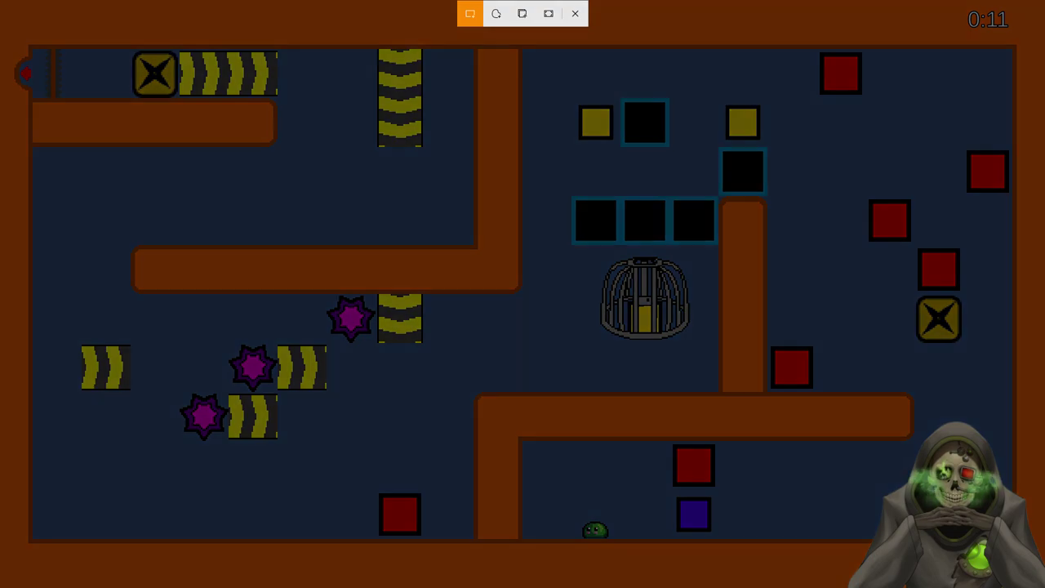
pyautogui.moveTo(1, 1); pyautogui.dragTo(1044, 587)
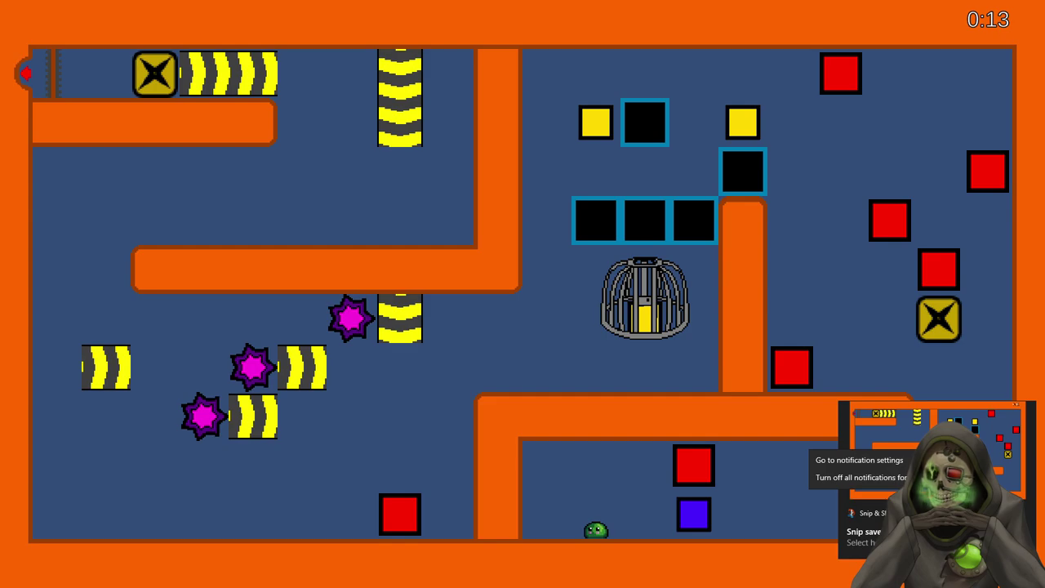
pyautogui.press('Escape')
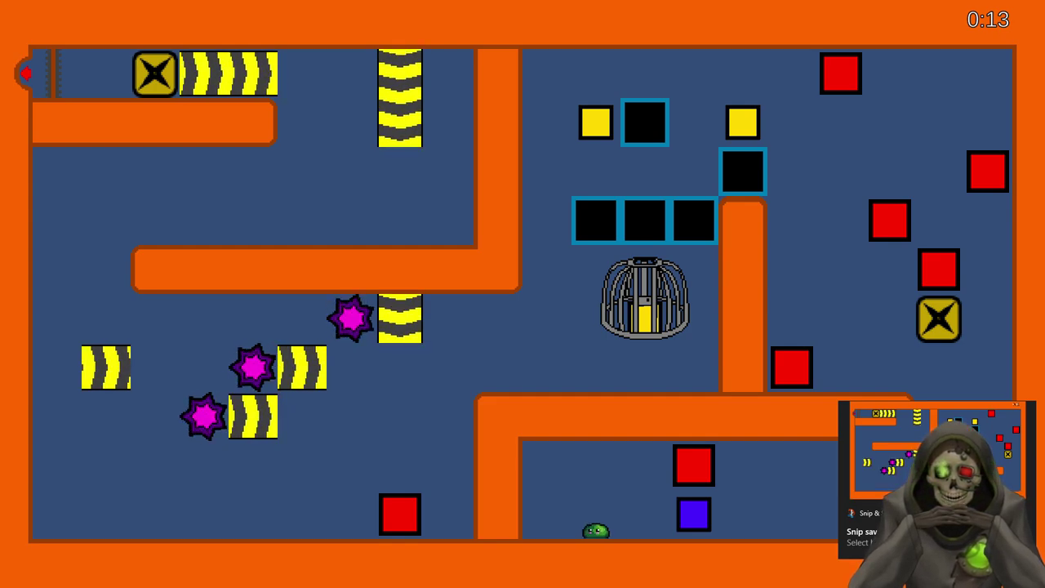
# Carry the blue block along the lower corridor and up the shaft until the slime reaches the X switch
pyautogui.press('Right')
pyautogui.press('Up')
pyautogui.press('Left')
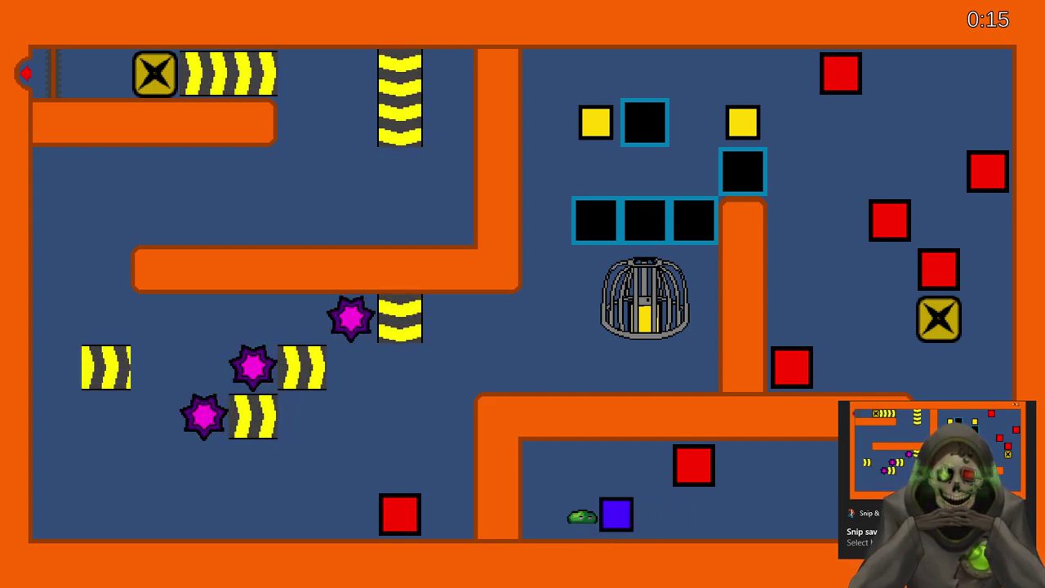
pyautogui.press('Up')
pyautogui.press('Right')
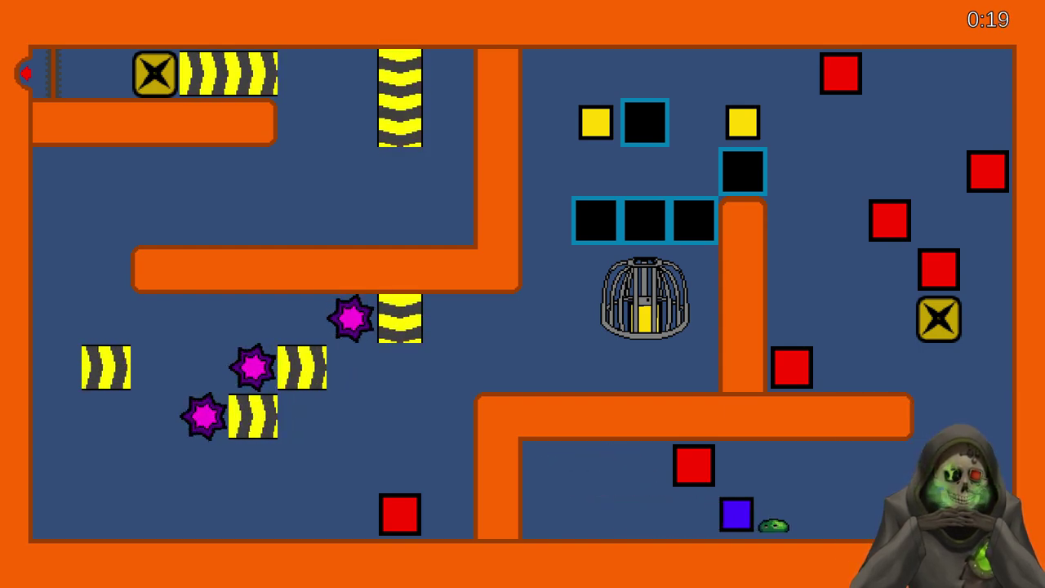
pyautogui.press('Right')
pyautogui.press('Right')
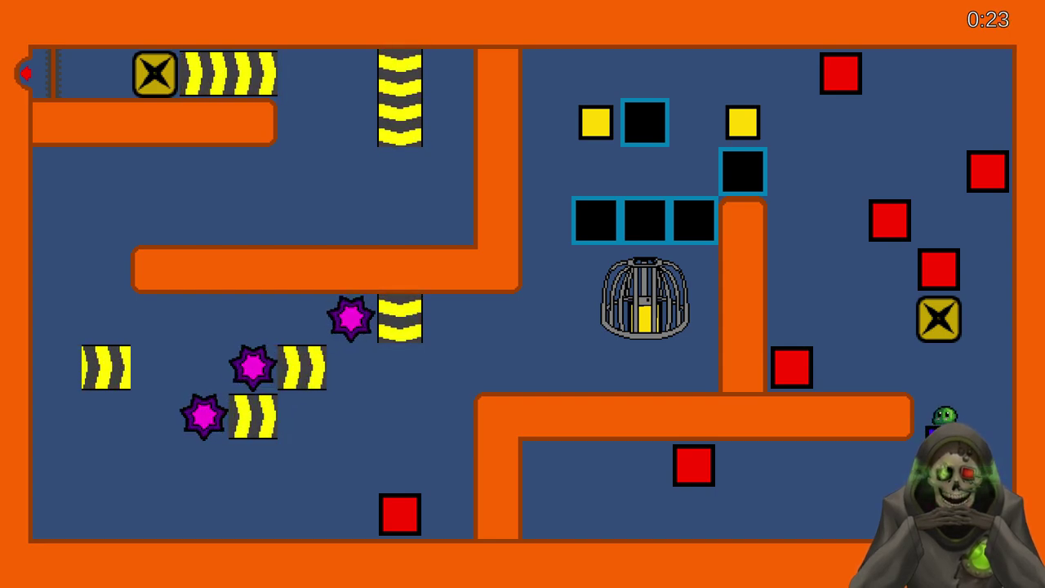
pyautogui.press('Up')
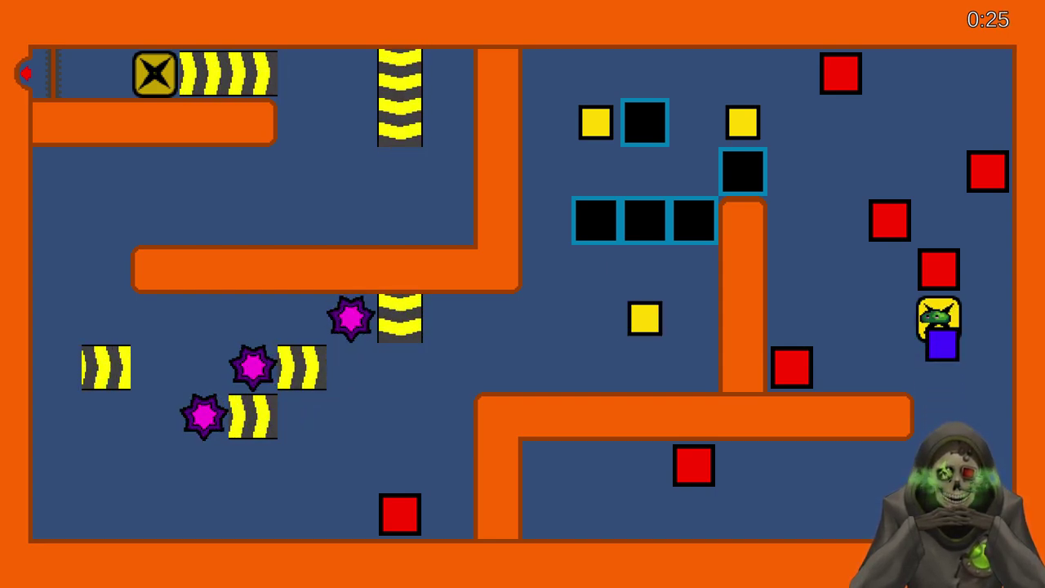
# Move the blue block off the X switch toward the vertical wall and raise it to below the topmost red block
pyautogui.press('Left')
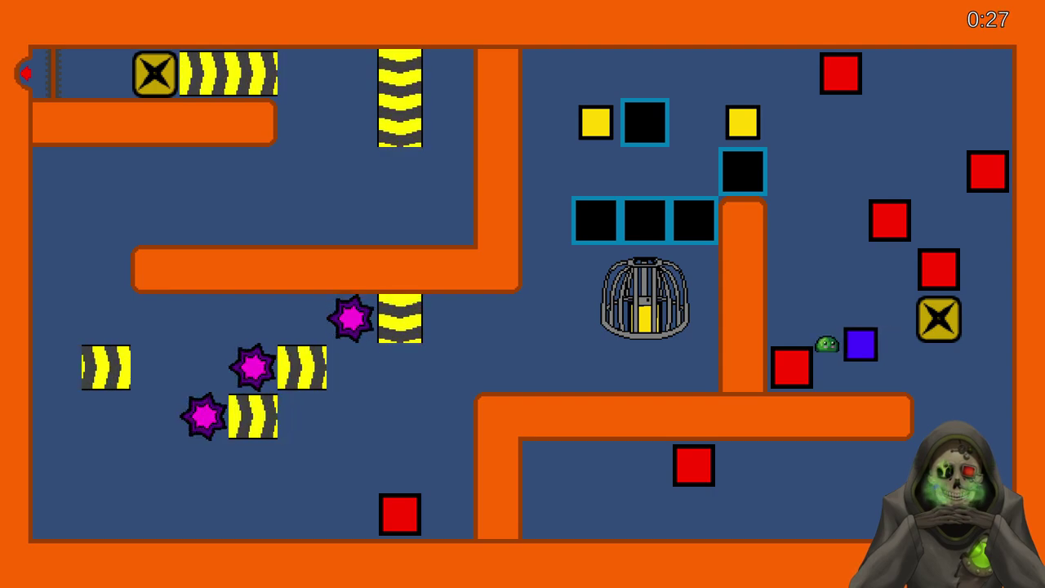
pyautogui.press('w')
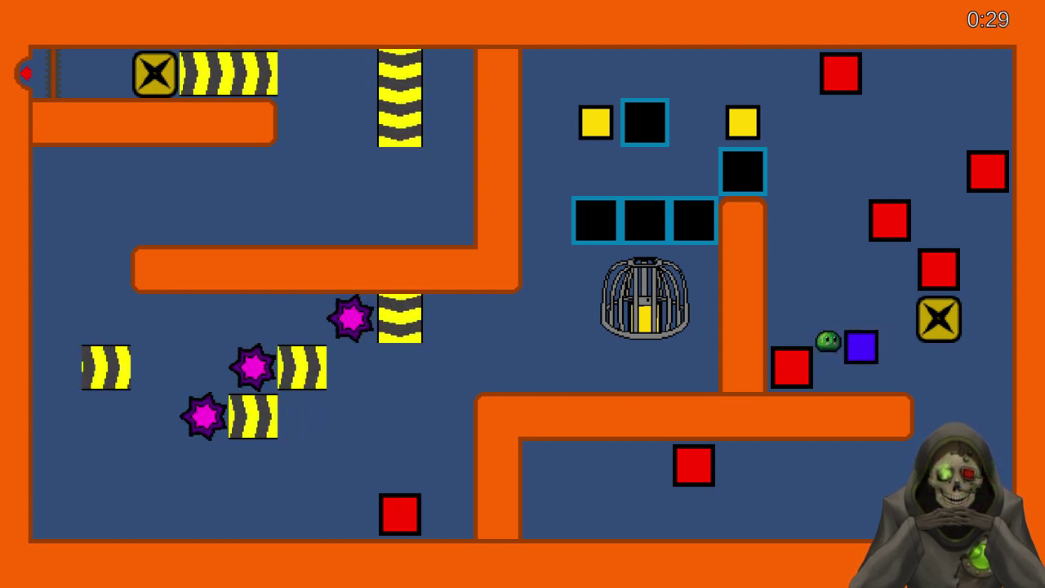
pyautogui.press('a')
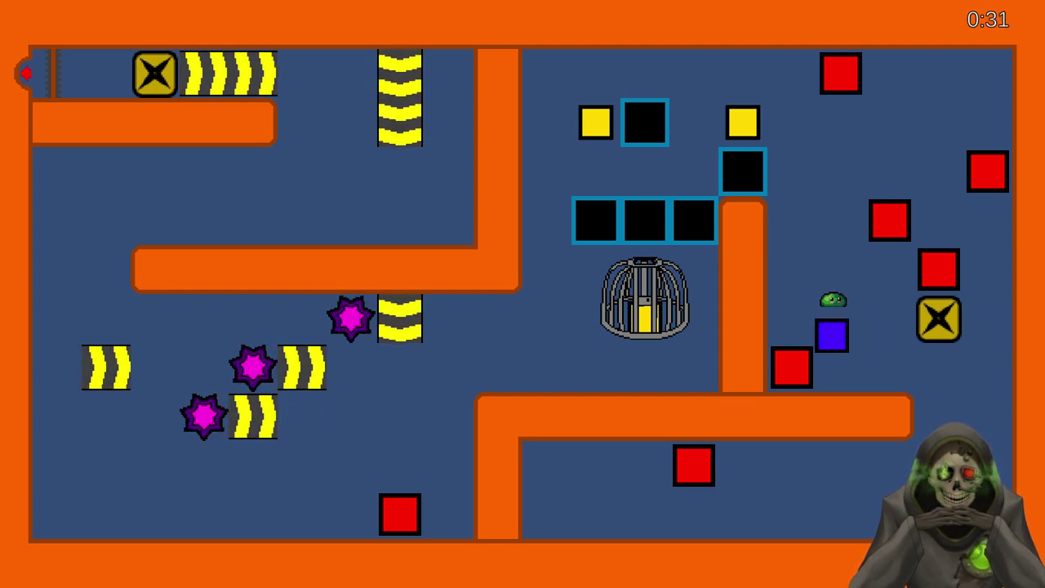
pyautogui.press('w')
pyautogui.press('w')
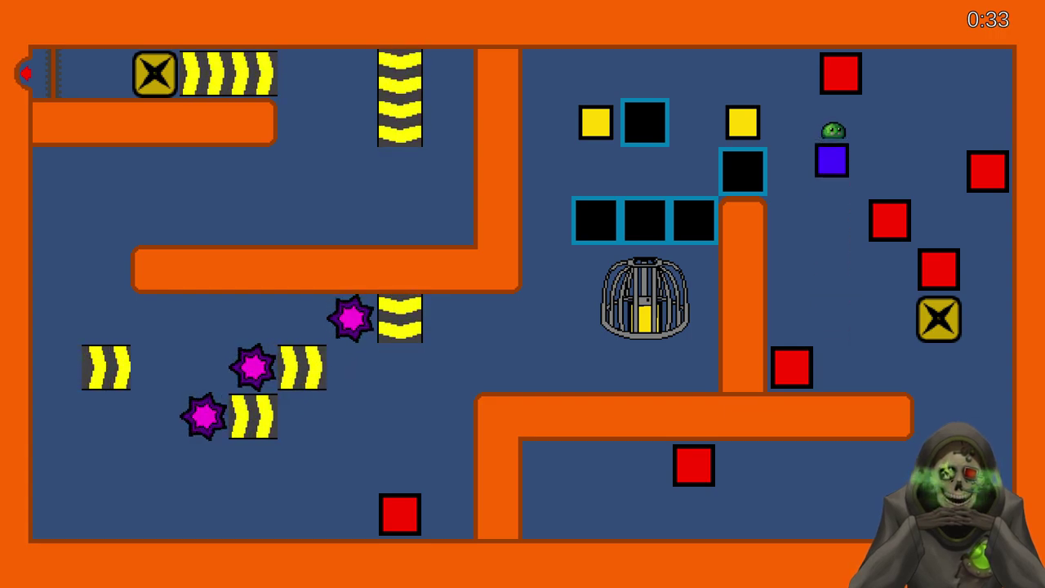
# Leave the blue block beside the rightmost red block and push the nearer yellow block down into the socket beneath it
pyautogui.press('Right')
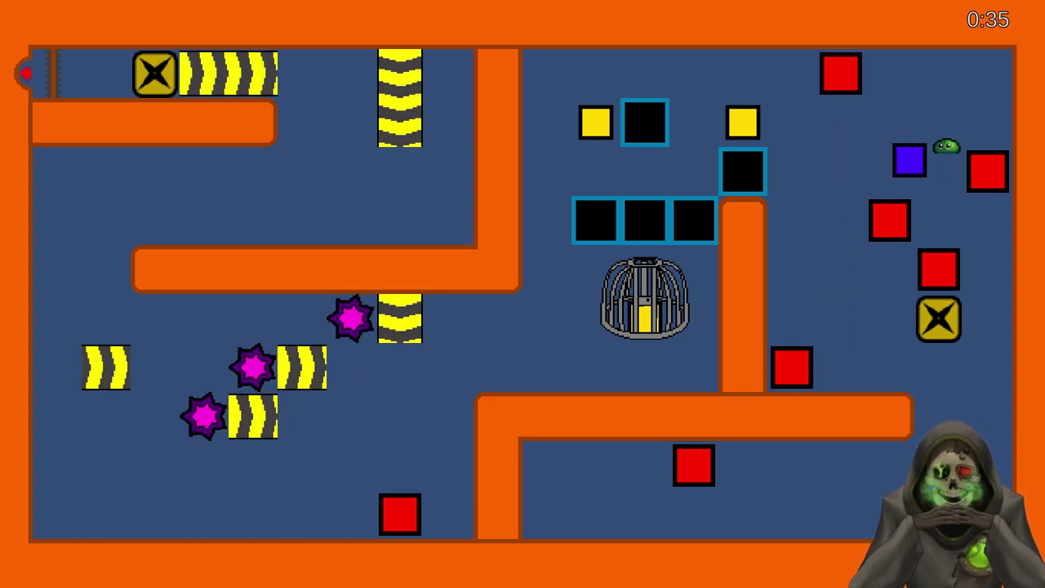
pyautogui.press('Left')
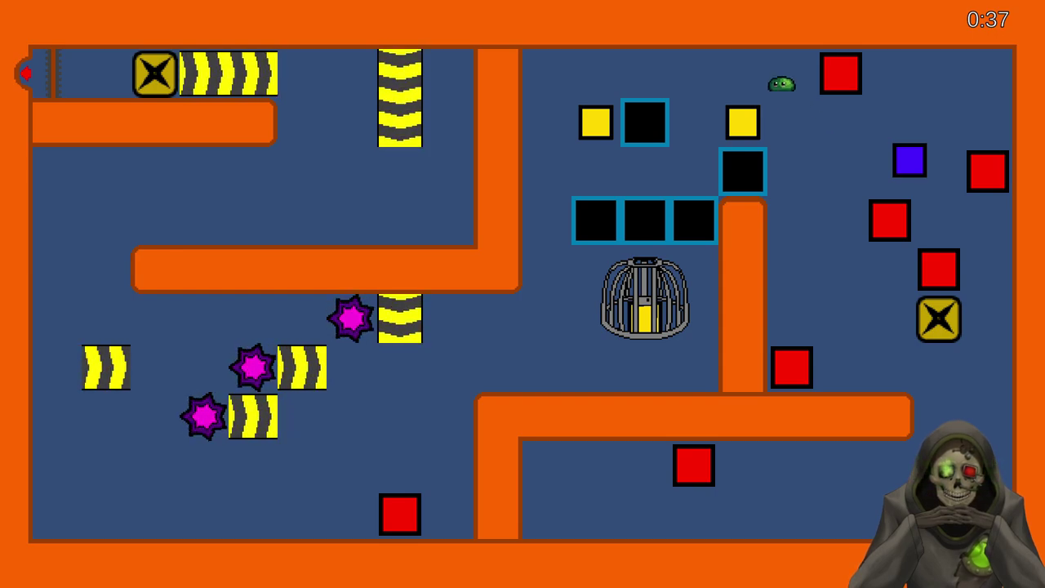
pyautogui.press('Left')
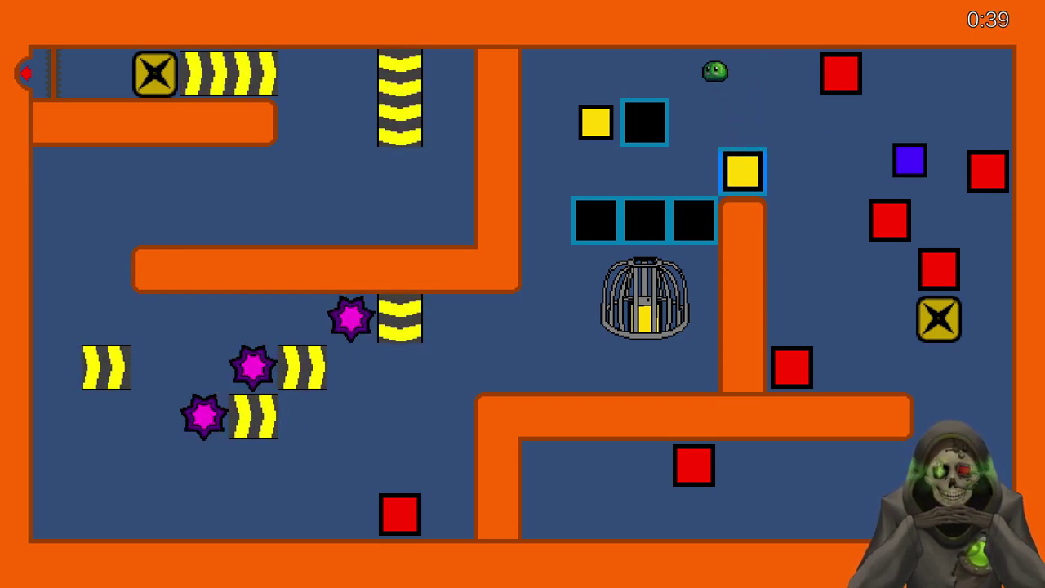
# Push the remaining upper yellow block down one row and across the filled socket into the red-block area
pyautogui.press('Left')
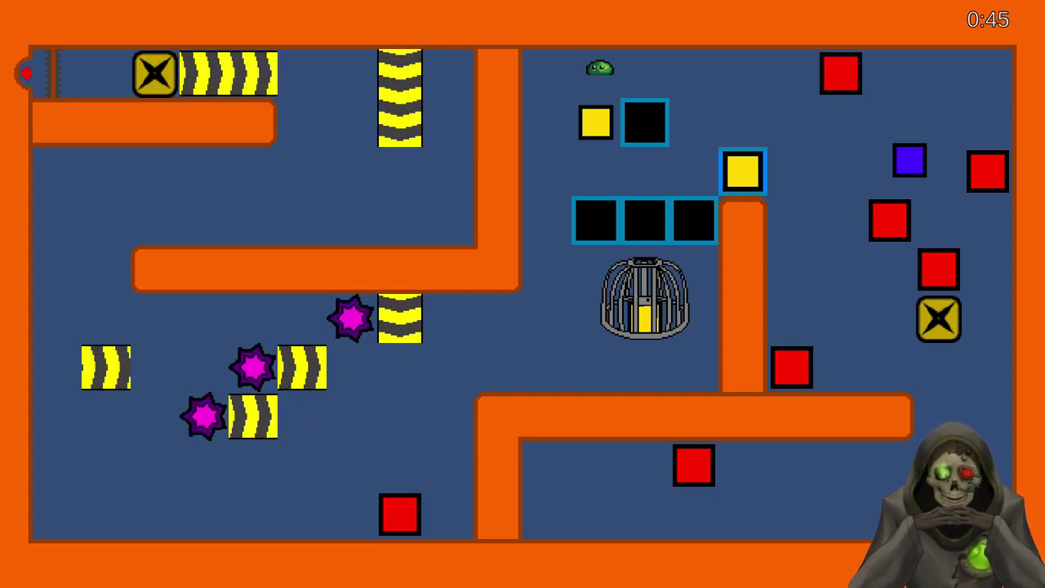
pyautogui.press('Down')
pyautogui.press('Left')
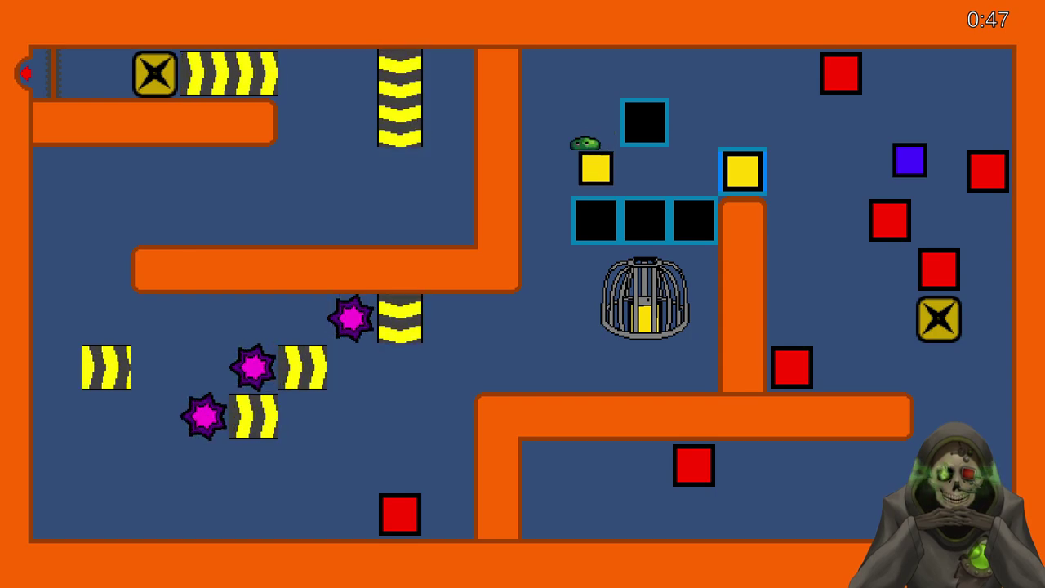
pyautogui.press('Right')
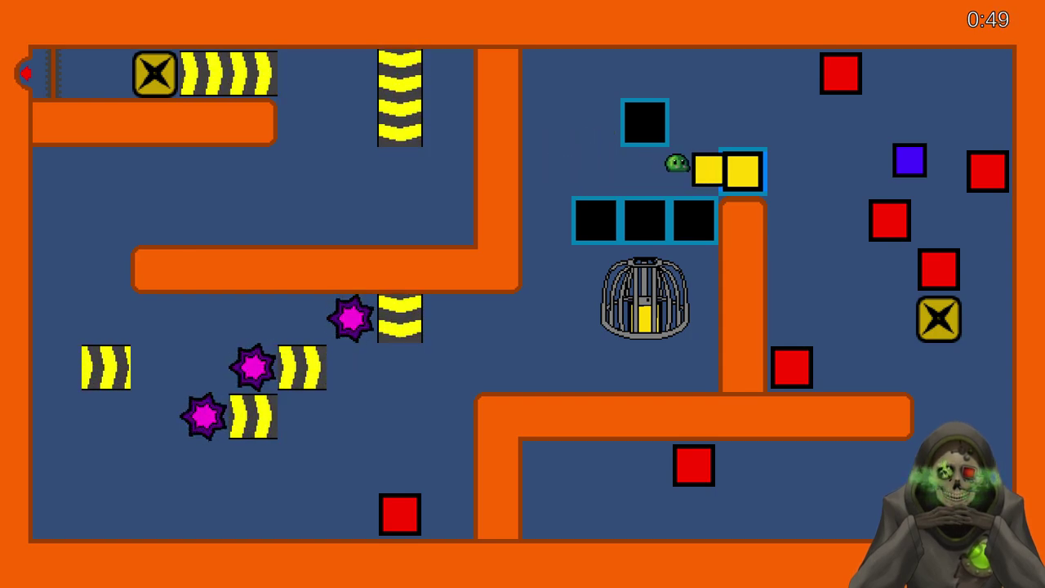
pyautogui.press('Right')
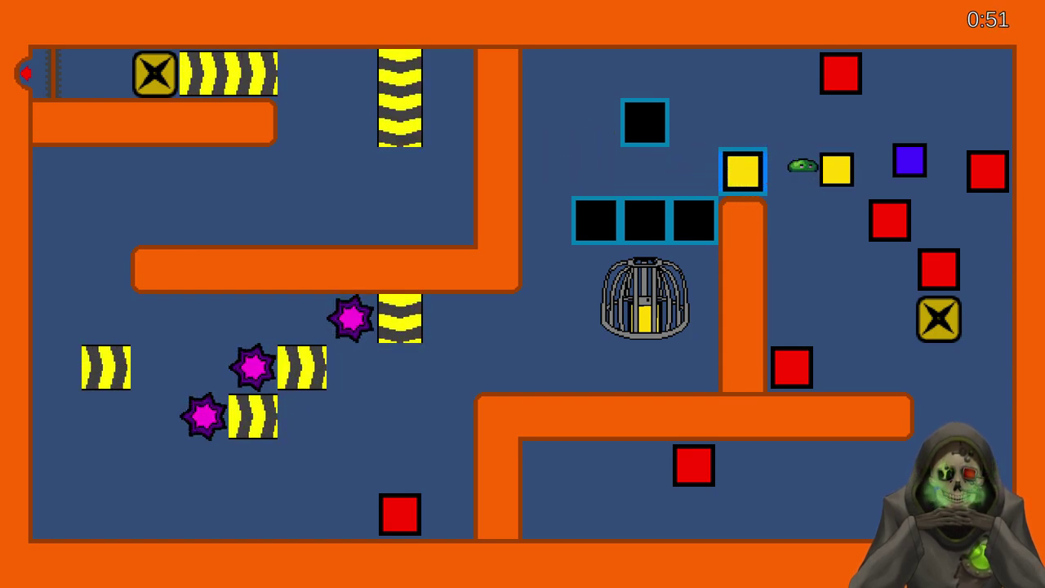
# Lower the yellow block to the X switch's row and push it onto the switch to open the cage
pyautogui.press('Down')
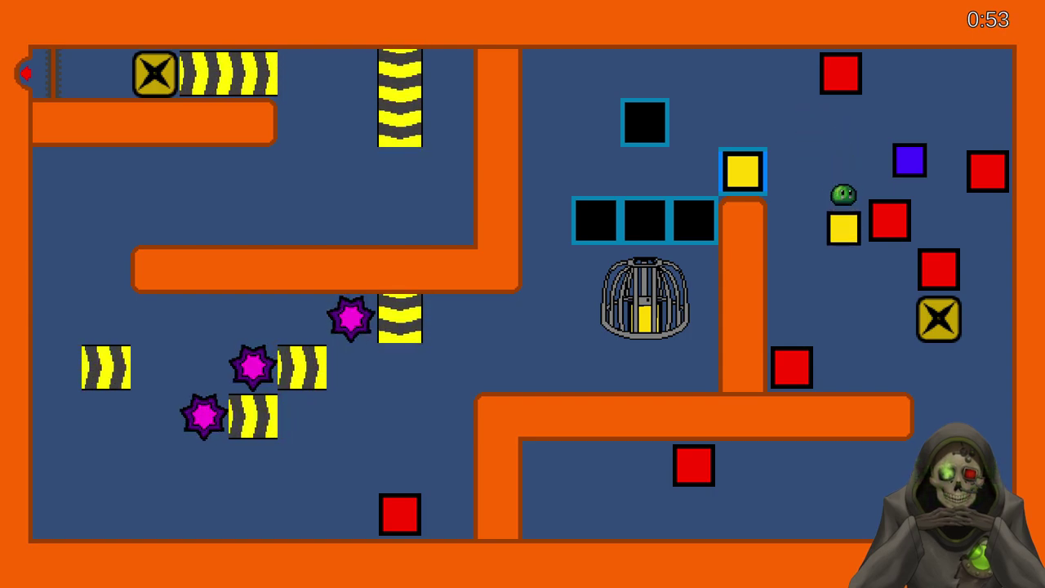
pyautogui.press('Left')
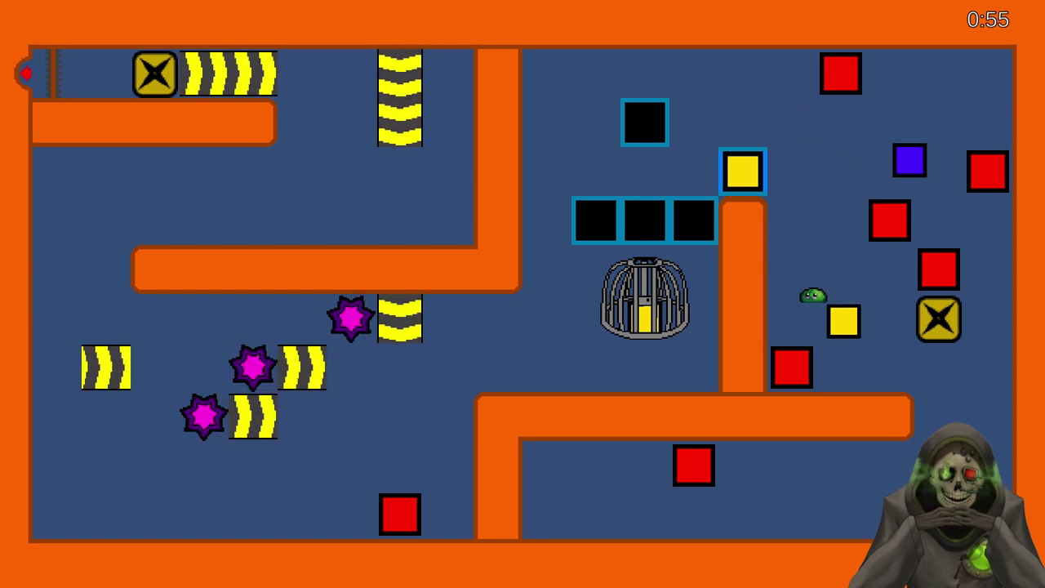
pyautogui.press('Down')
pyautogui.press('Right')
pyautogui.press('Right')
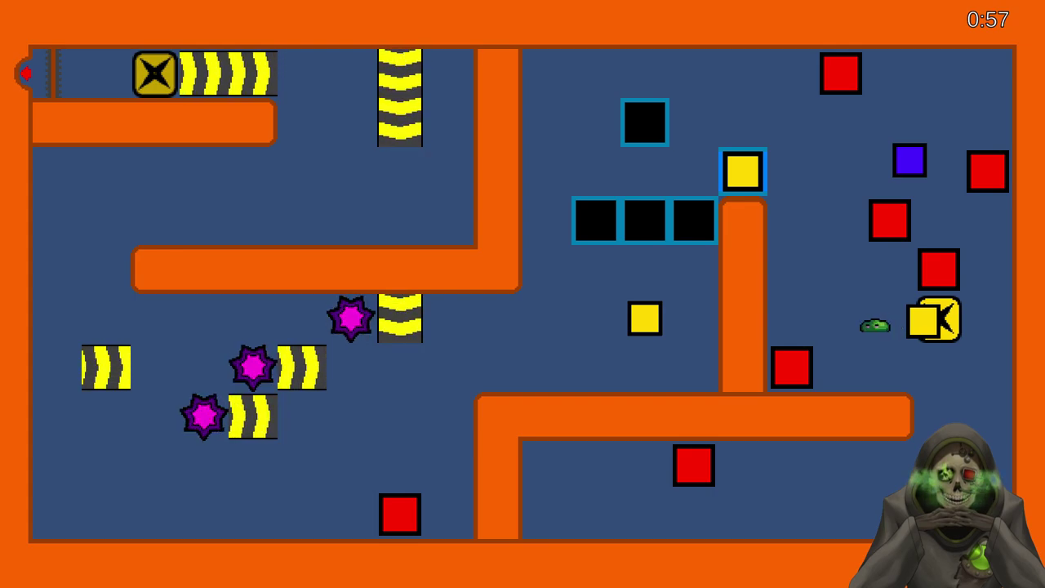
# Return to the blue block and carry it across the filled socket to above the row of three sockets
pyautogui.press('Left')
pyautogui.press('Up')
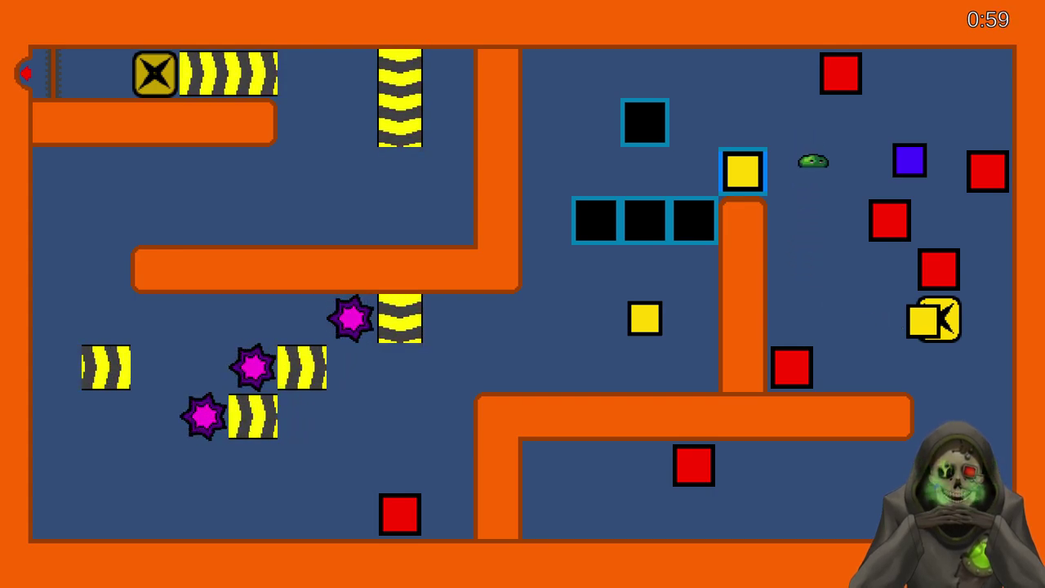
pyautogui.press('Right')
pyautogui.press('Left')
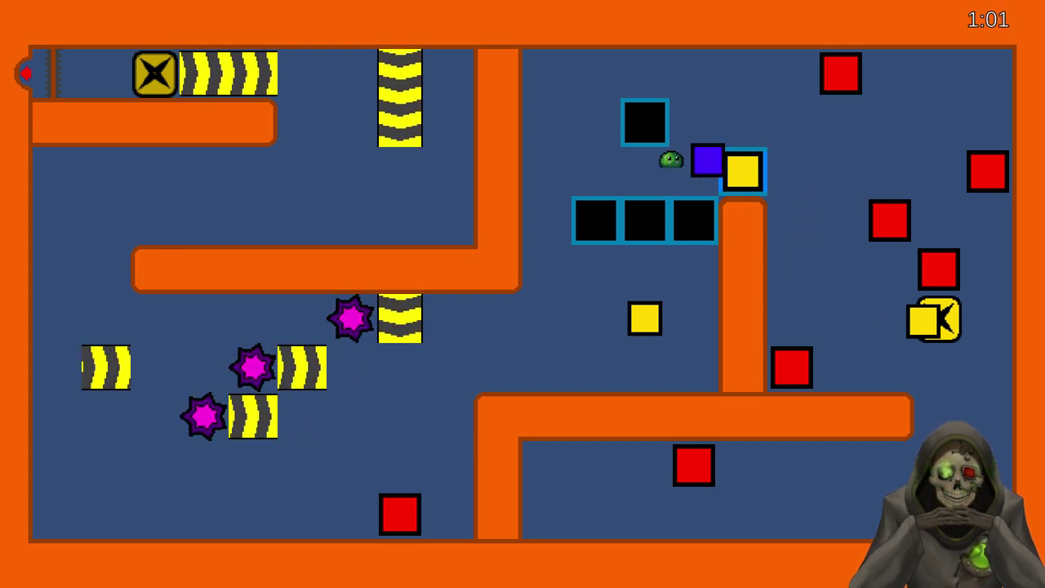
pyautogui.press('Left')
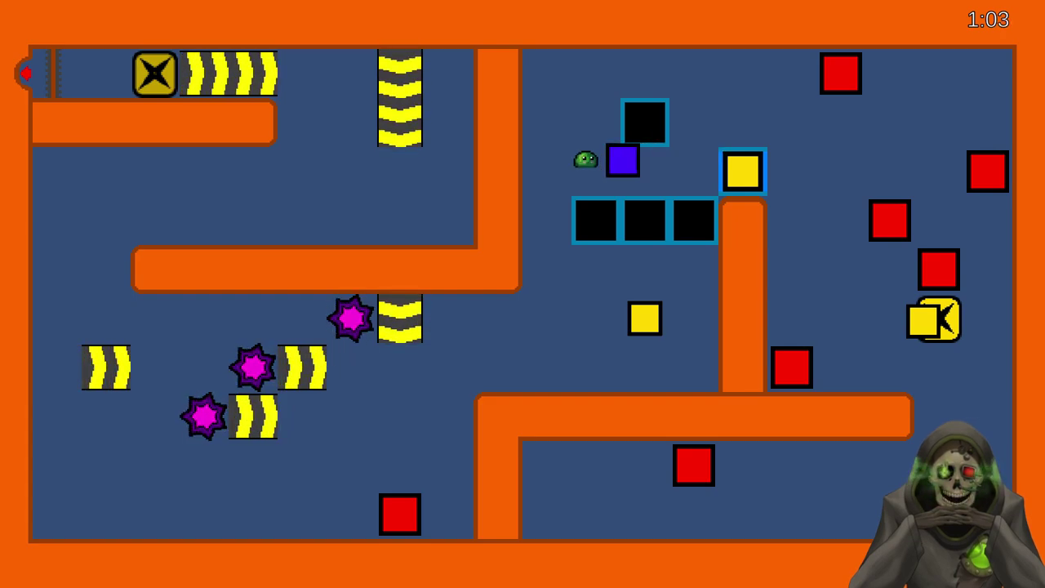
# Move the yellow block released from the cage under the leftmost socket of the three-socket row and push it in
pyautogui.press('Down')
pyautogui.press('Right')
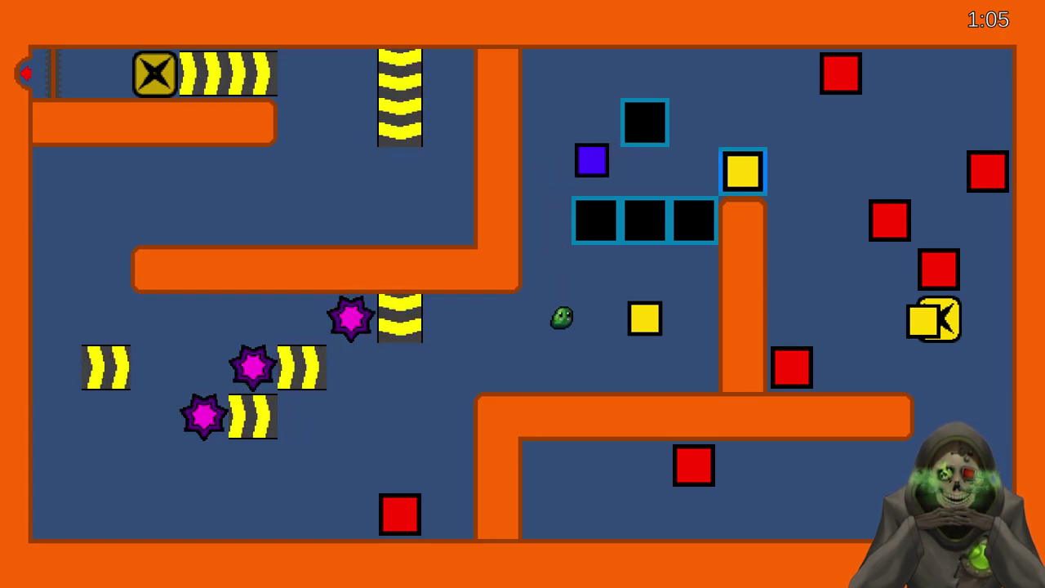
pyautogui.press('Up')
pyautogui.press('Left')
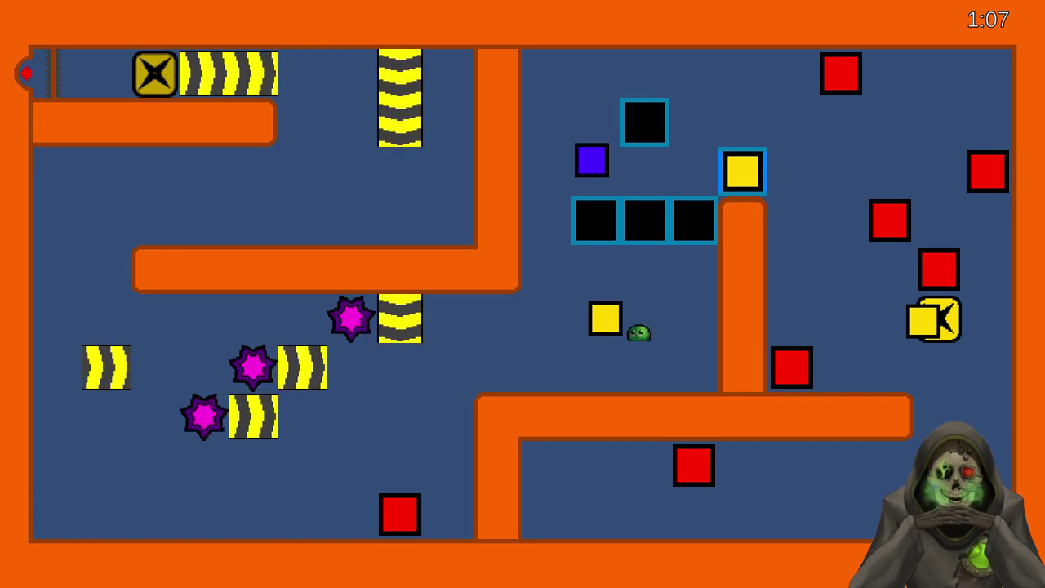
pyautogui.press('Down')
pyautogui.press('Up')
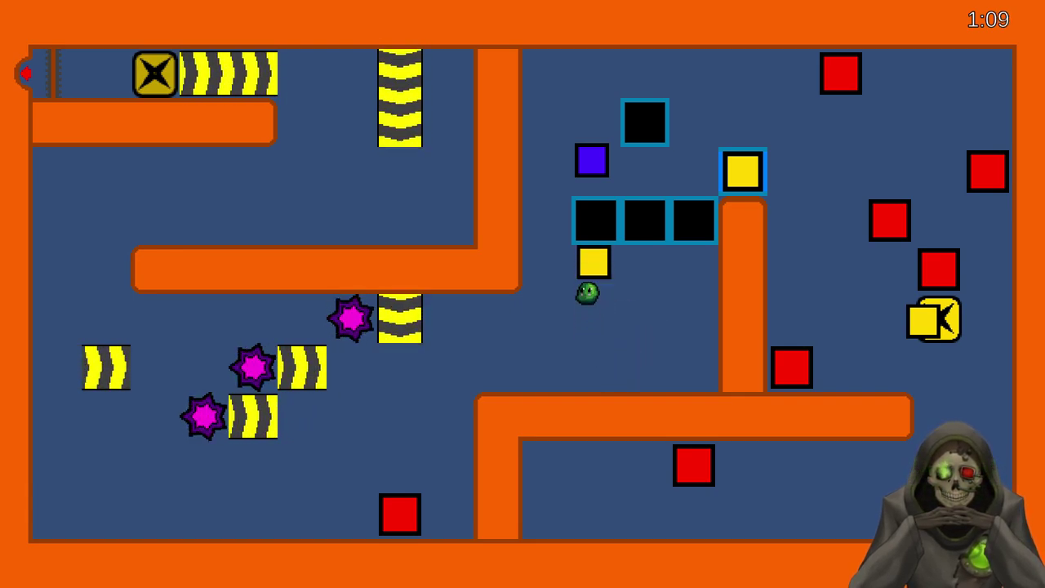
pyautogui.press('Up')
# Bring the blue block down through the filled socket and through the gap to the vertical conveyor beside the spiked hazards
pyautogui.press('Down')
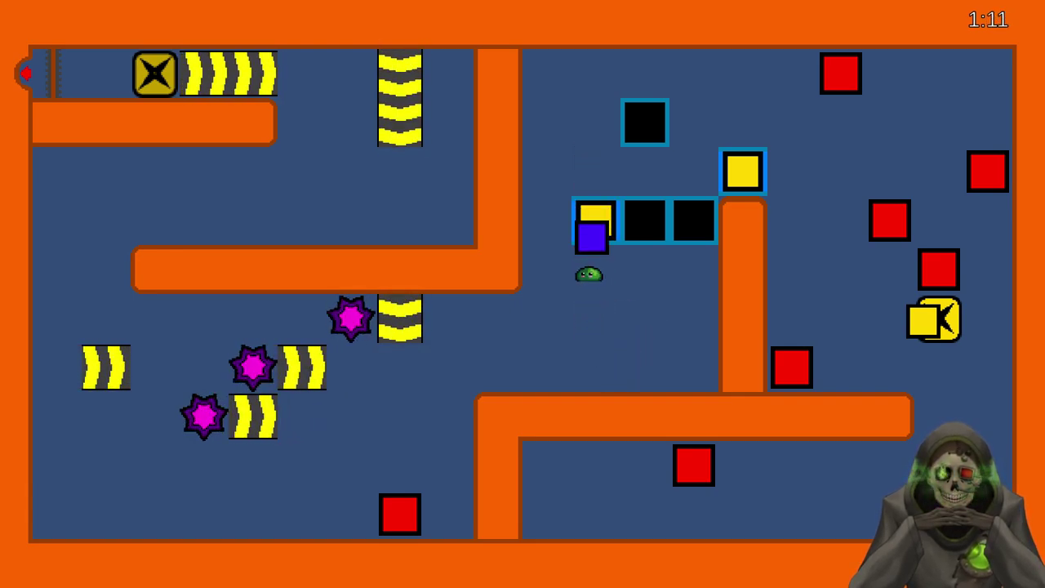
pyautogui.press('Down')
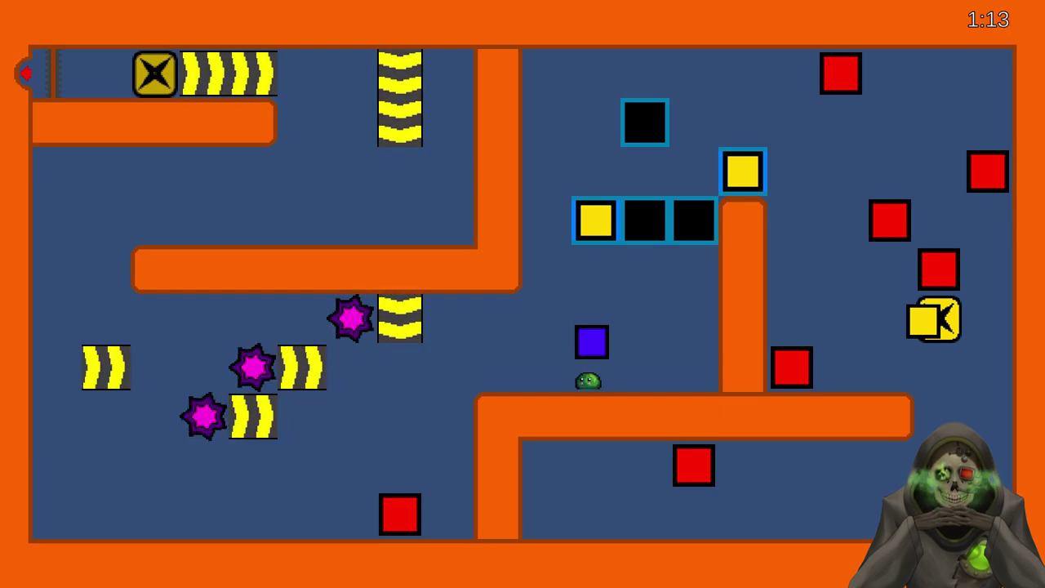
pyautogui.press('Left')
pyautogui.press('Up')
pyautogui.press('Left')
pyautogui.press('Left')
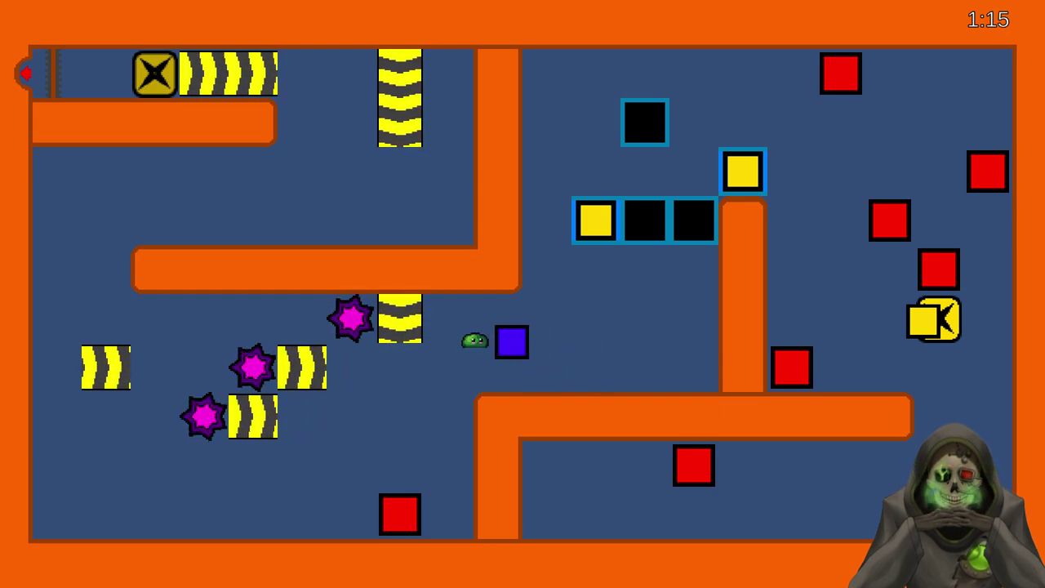
pyautogui.press('Left')
# Pull the blue block off the vertical conveyor beside the spiked hazard into the open area and lower it toward the ledge
pyautogui.press('Down')
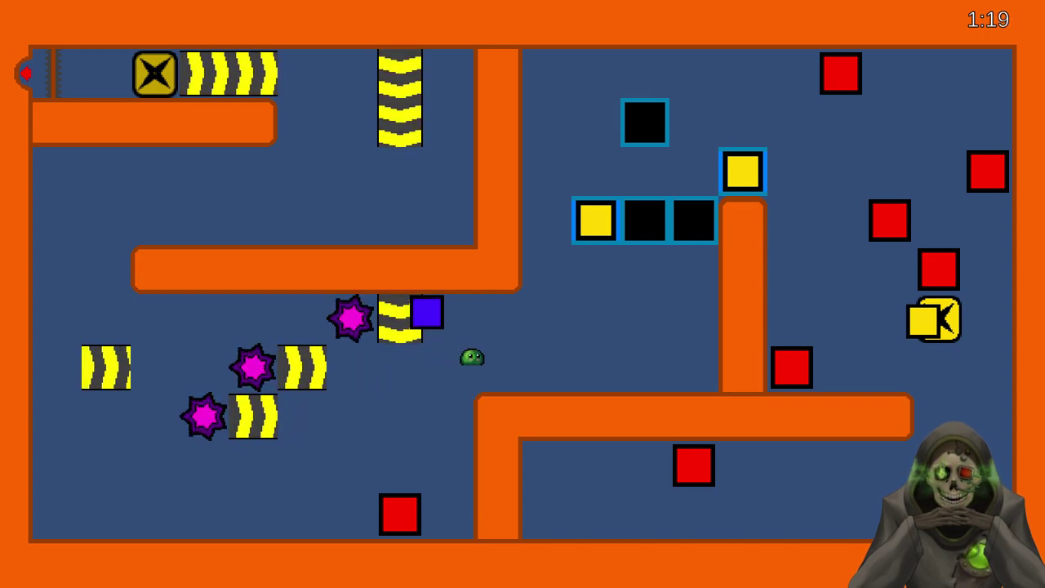
pyautogui.press('Right')
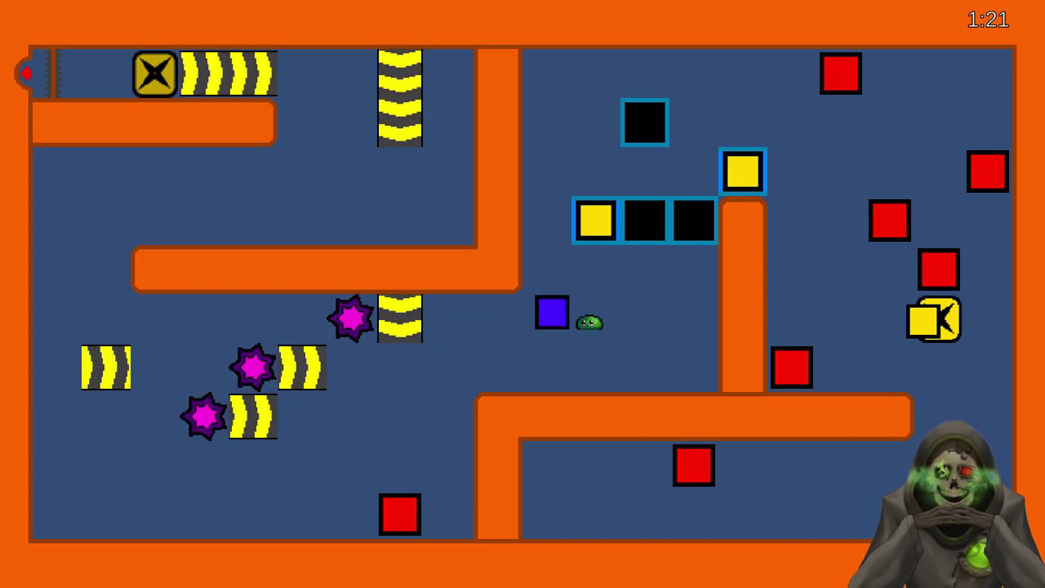
pyautogui.press('Right')
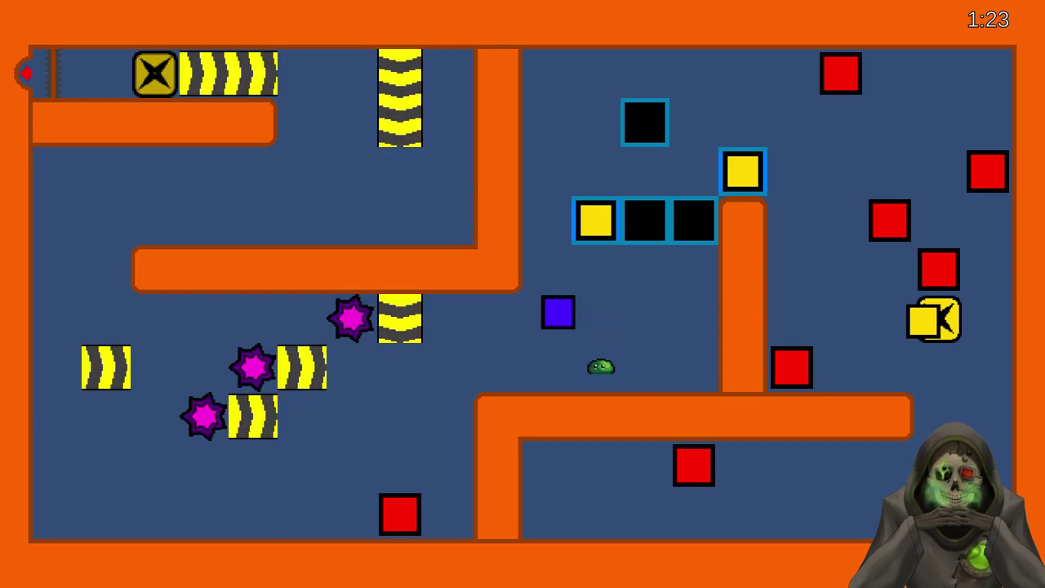
pyautogui.press('Left')
pyautogui.press('Down')
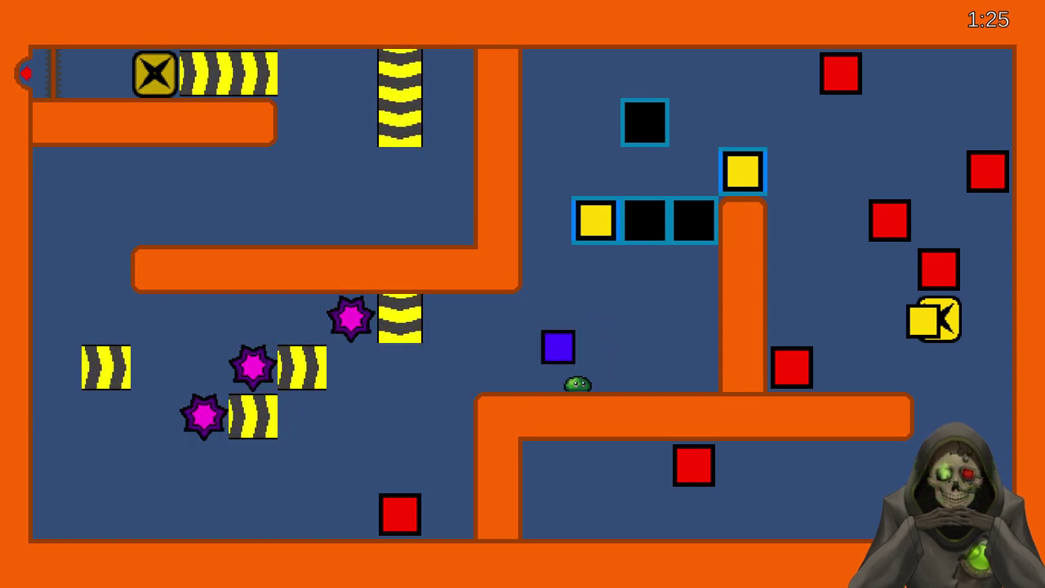
# Bring the blue block back through the gap, below the vertical conveyor, and lower it past the corner of the ledge
pyautogui.press('Left')
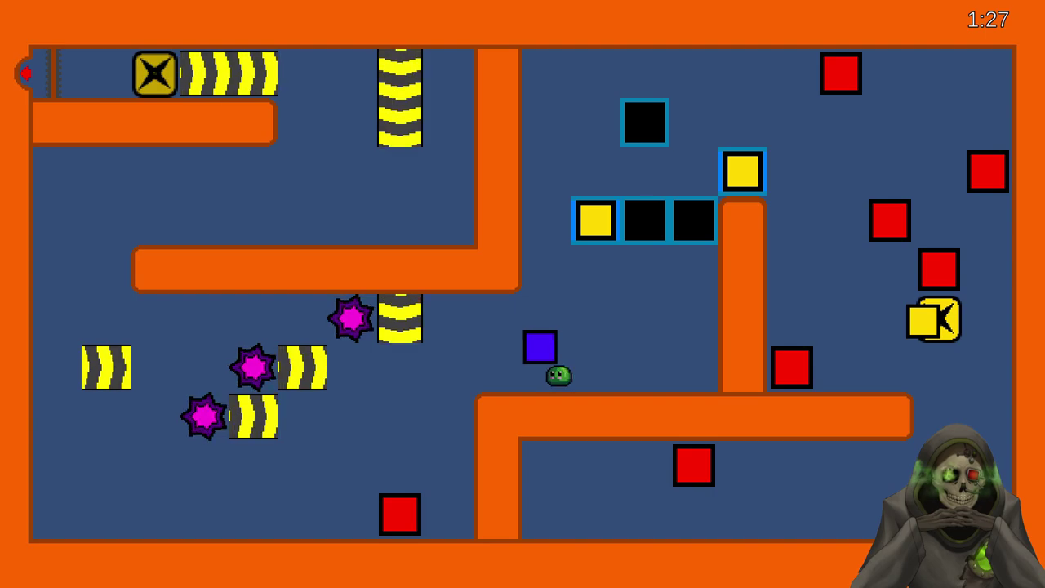
pyautogui.press('Left')
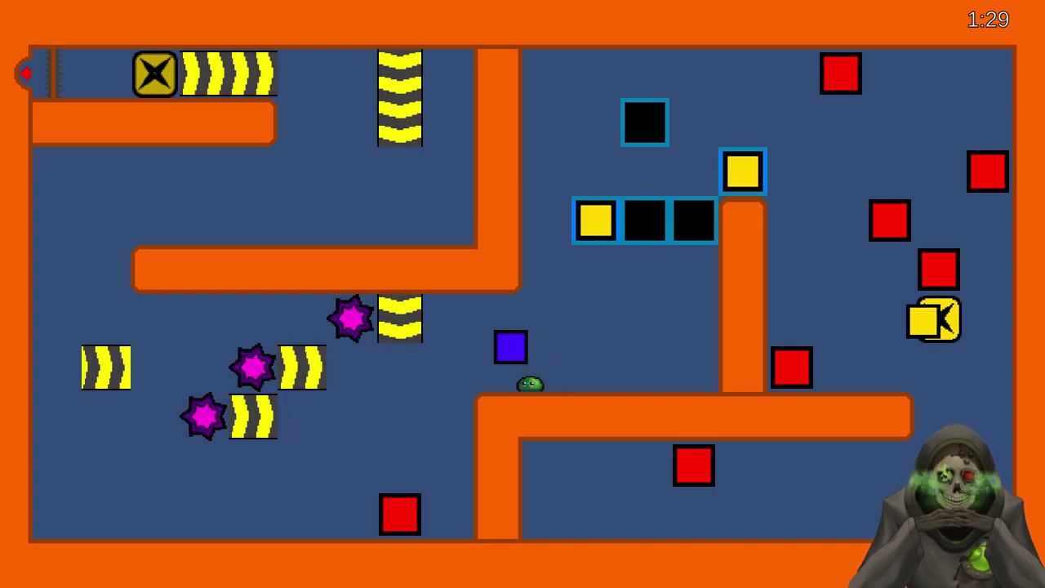
pyautogui.press('Left')
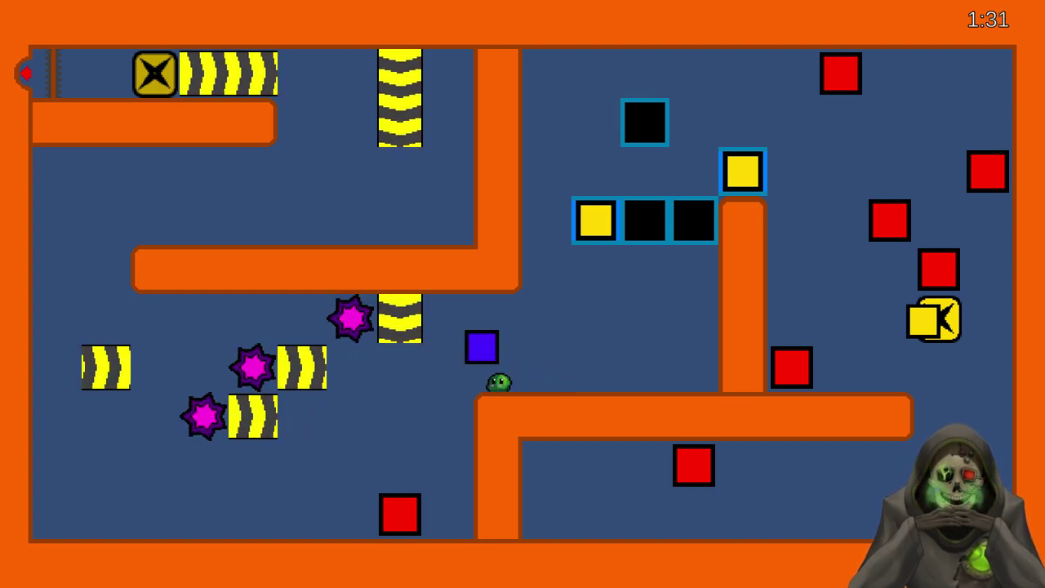
pyautogui.press('Left')
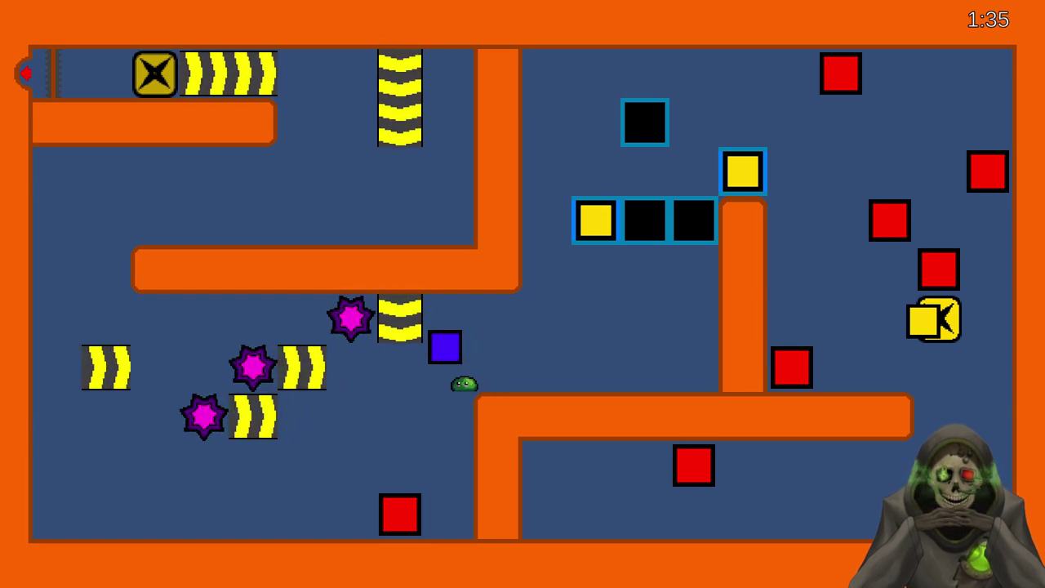
pyautogui.press('Down')
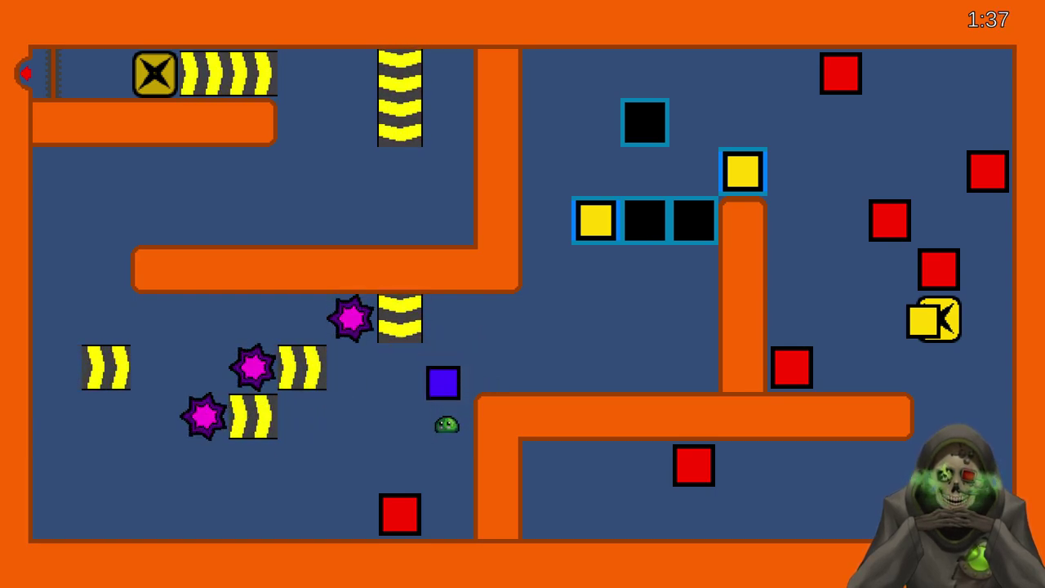
pyautogui.press('Left')
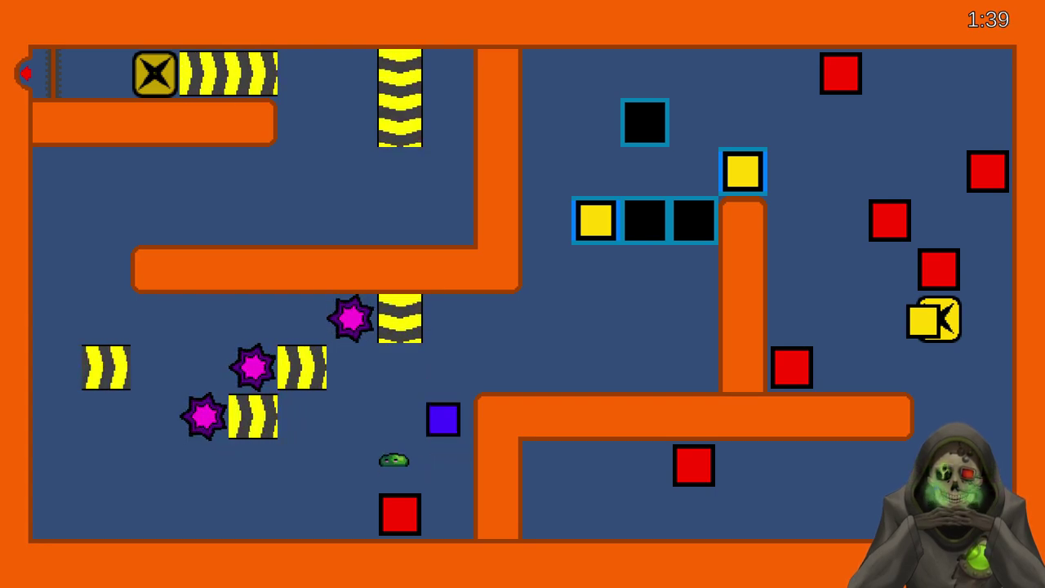
# Carry the blue block underneath the horizontal conveyors and spiked hazards toward the level's left wall
pyautogui.press('Up')
pyautogui.press('Left')
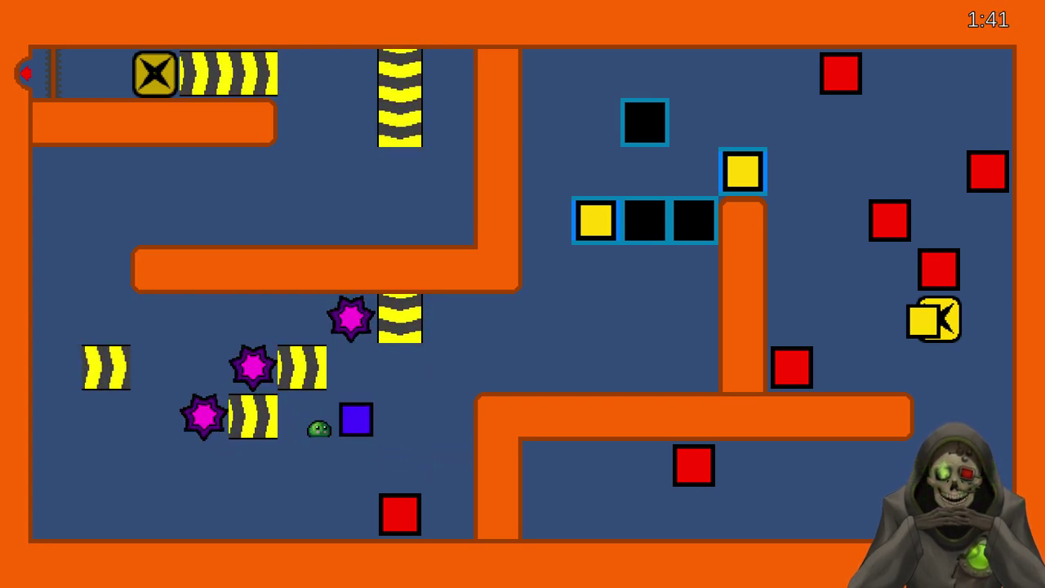
pyautogui.press('Down')
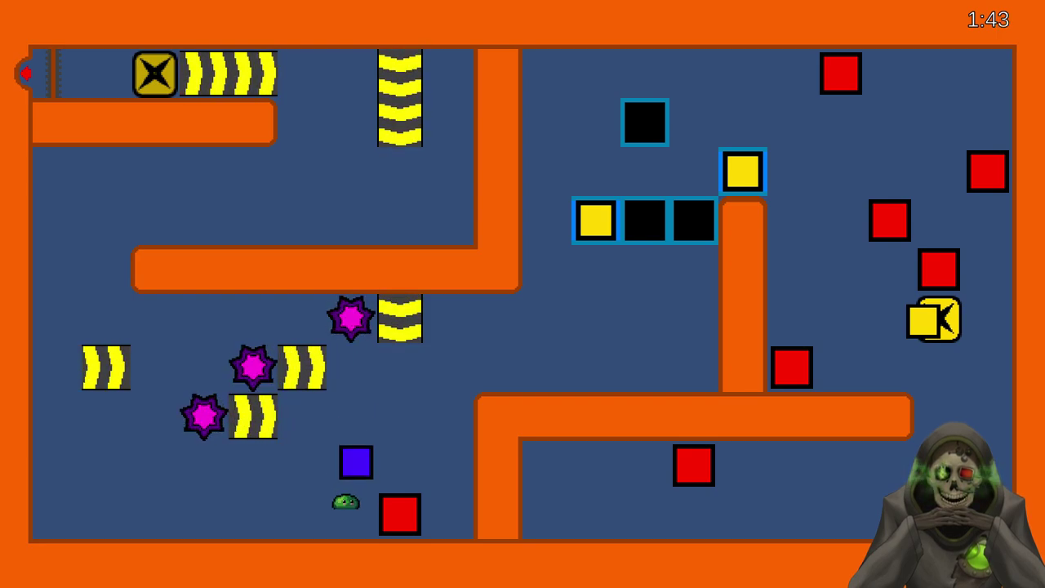
pyautogui.press('Left')
pyautogui.press('Up')
pyautogui.press('Left')
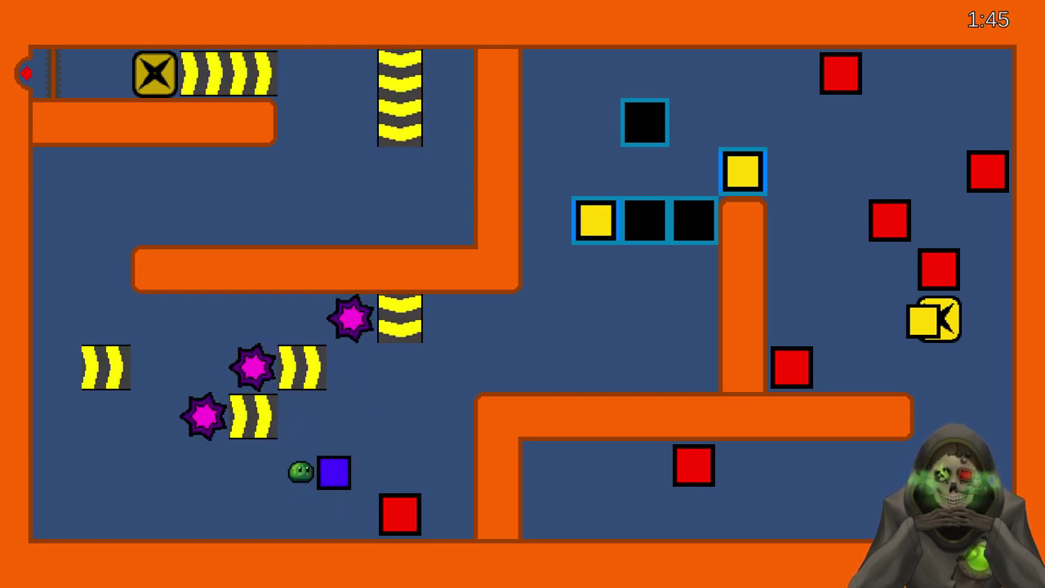
pyautogui.press('Left')
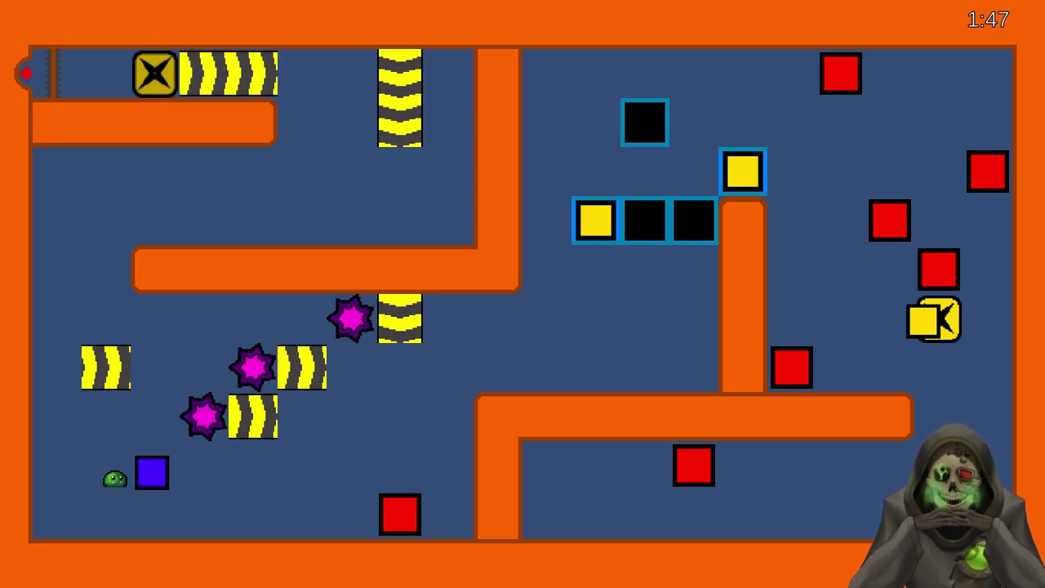
pyautogui.press('Left')
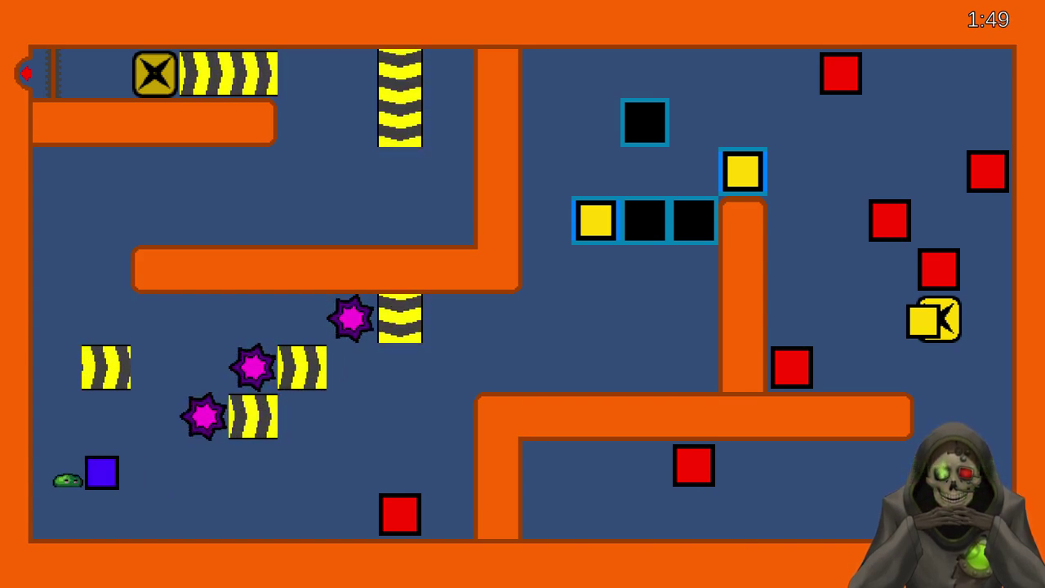
# Raise the blue block to the small horizontal conveyor and shift it into the gap between that conveyor and the outer wall
pyautogui.press('Down')
pyautogui.press('Right')
pyautogui.press('Up')
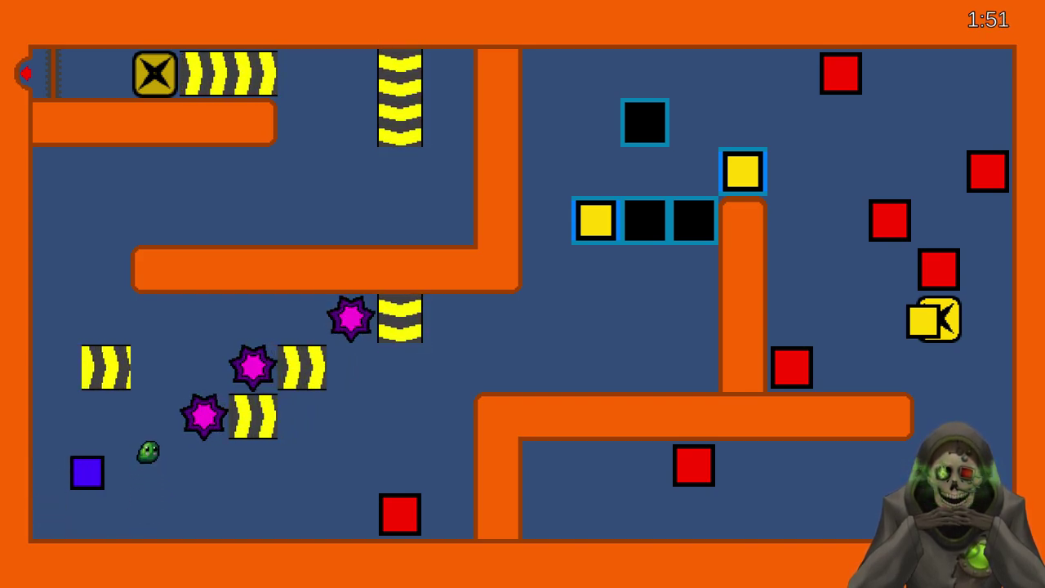
pyautogui.press('Down')
pyautogui.press('Up')
pyautogui.press('Right')
pyautogui.press('Down')
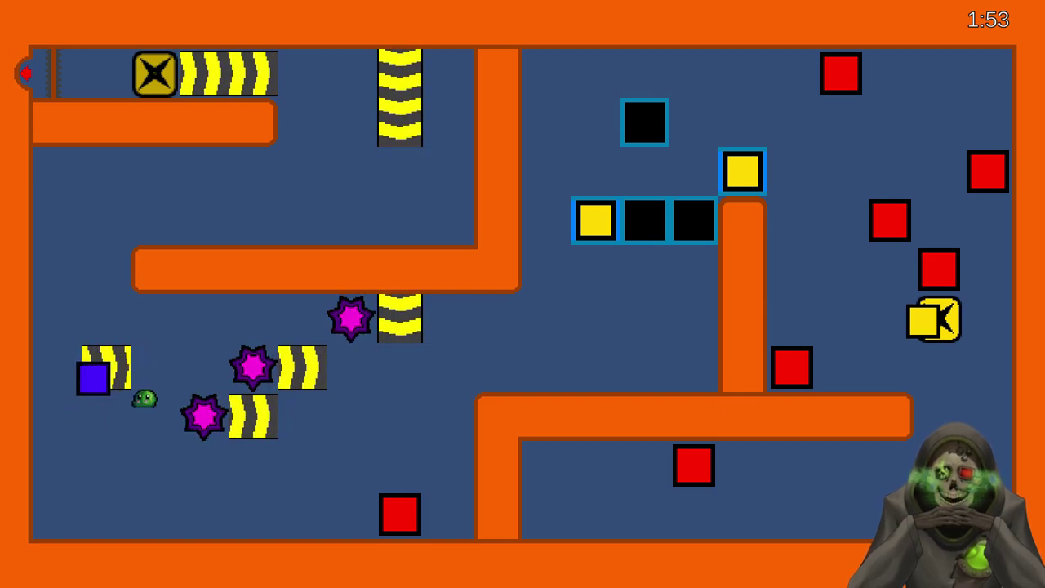
pyautogui.press('Up')
pyautogui.press('Left')
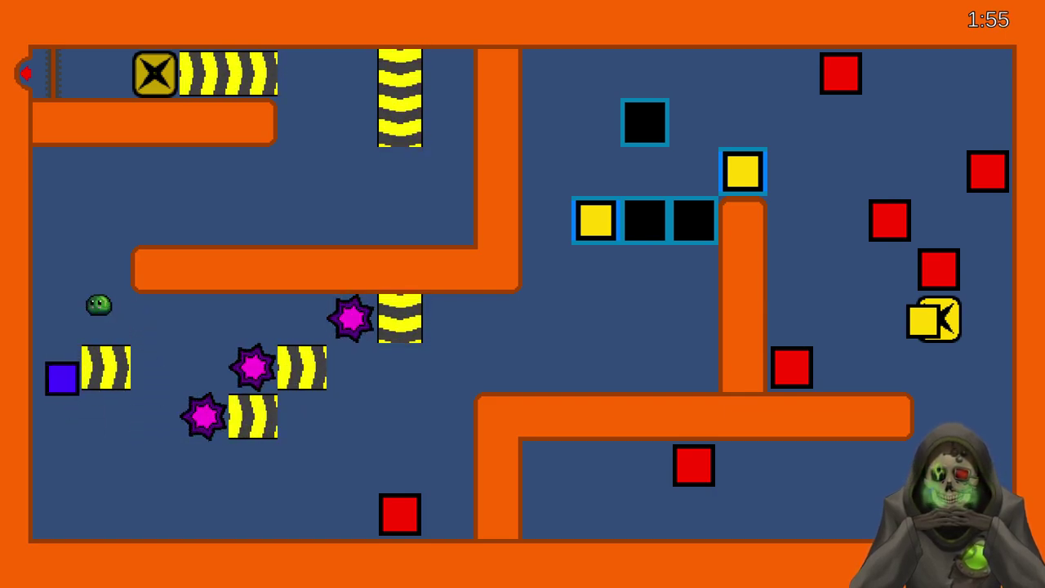
# Lift the blue block along the outer wall past the middle ledge and move it into the corridor above that ledge
pyautogui.press('Down')
pyautogui.press('Up')
pyautogui.press('Up')
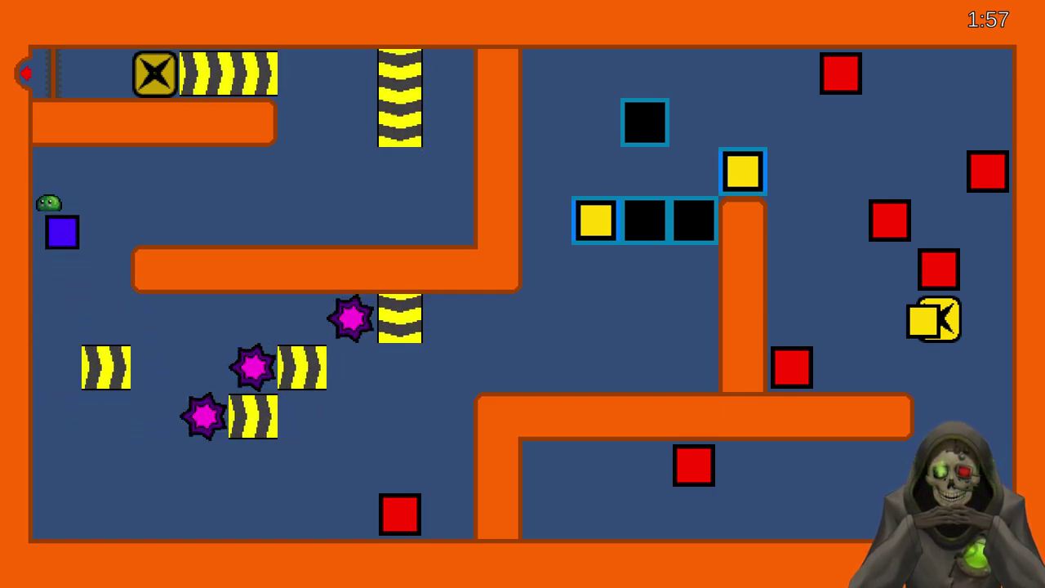
pyautogui.press('Right')
pyautogui.press('Up')
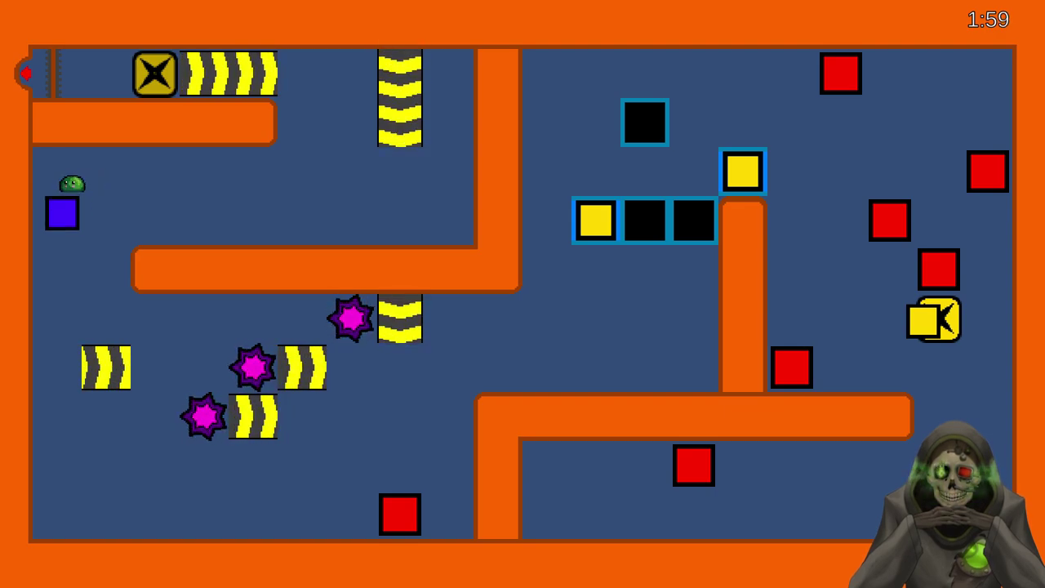
pyautogui.press('Right')
pyautogui.press('Right')
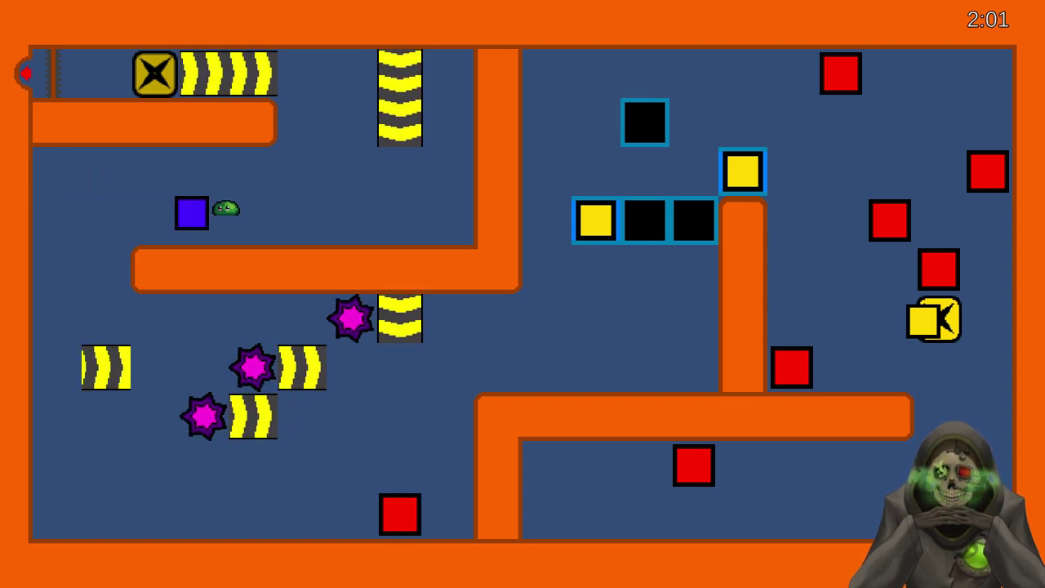
# Raise the blue block past the end of the upper ledge, pull it across the conveyor onto the X switch, and exit the level
pyautogui.press('Left')
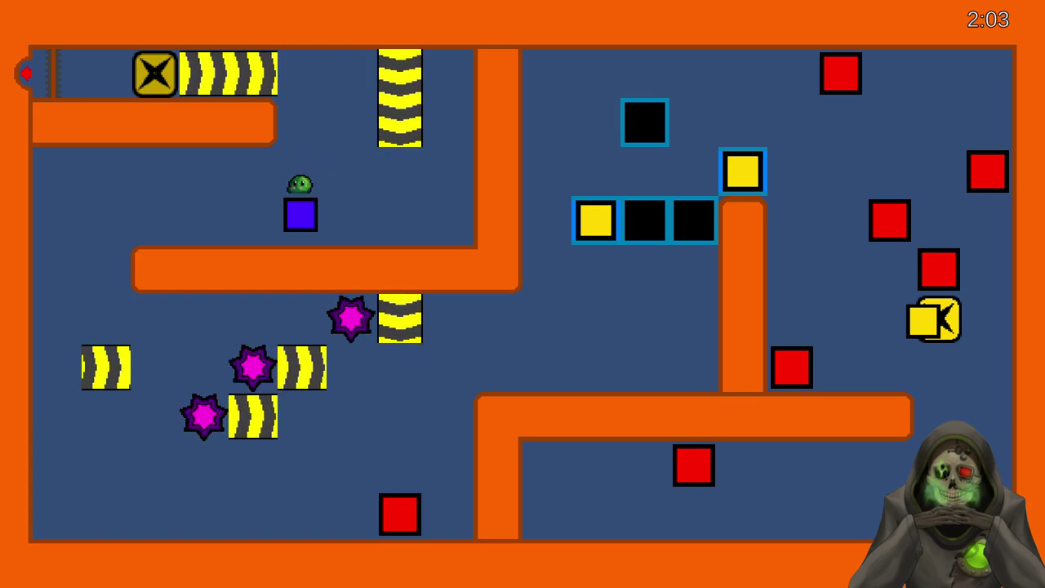
pyautogui.press('Up')
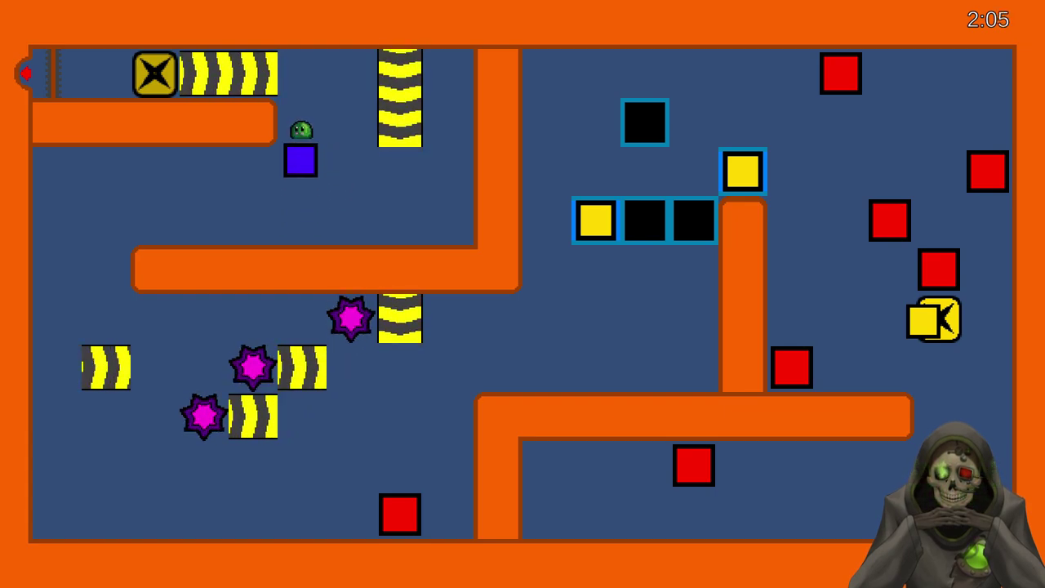
pyautogui.press('Right')
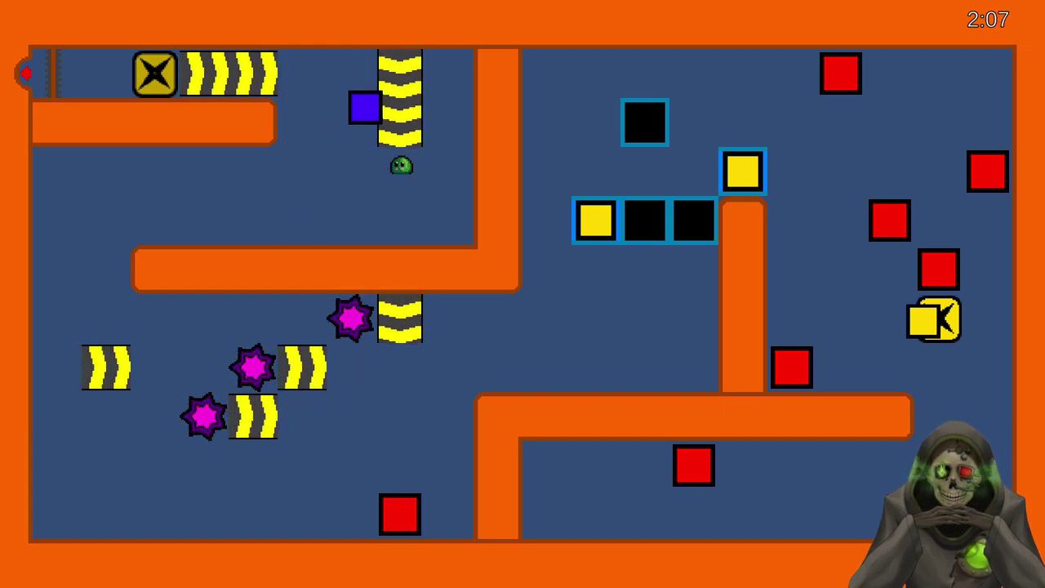
pyautogui.press('Left')
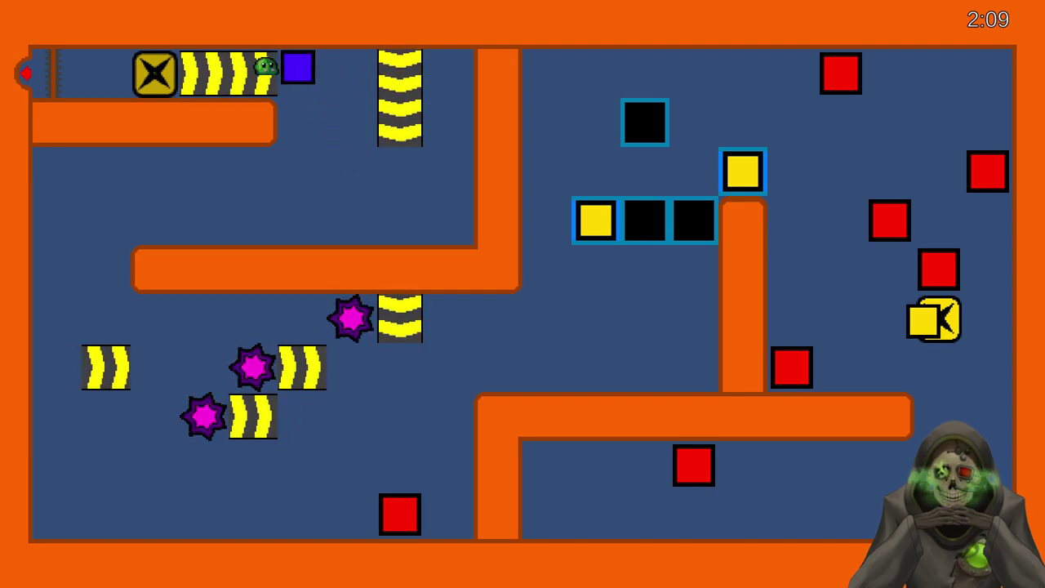
pyautogui.press('Left')
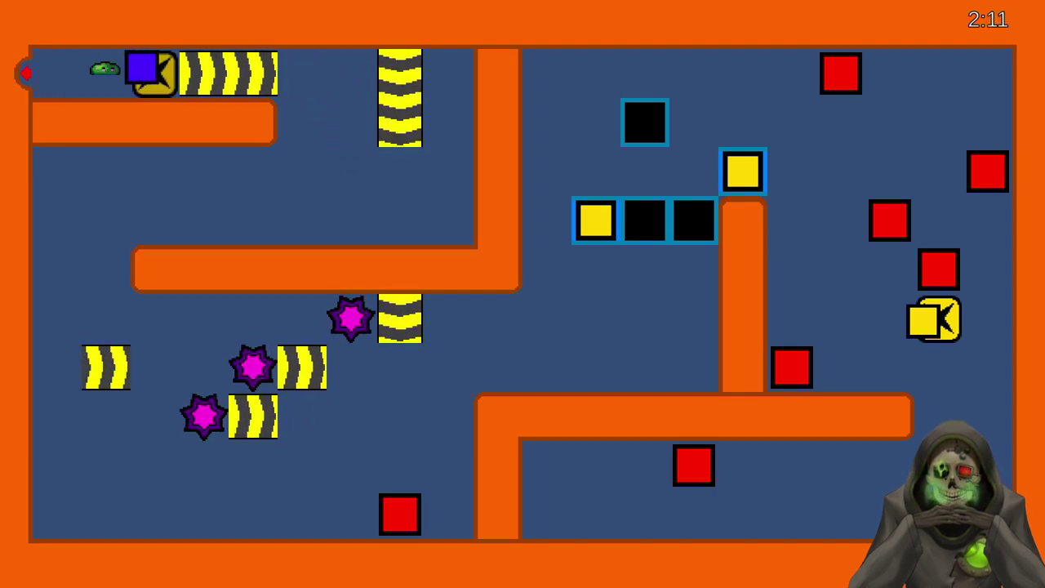
pyautogui.press('Left')
# Continue to the lever-and-socket level and capture a full-screen snip of its starting layout
pyautogui.press('r')
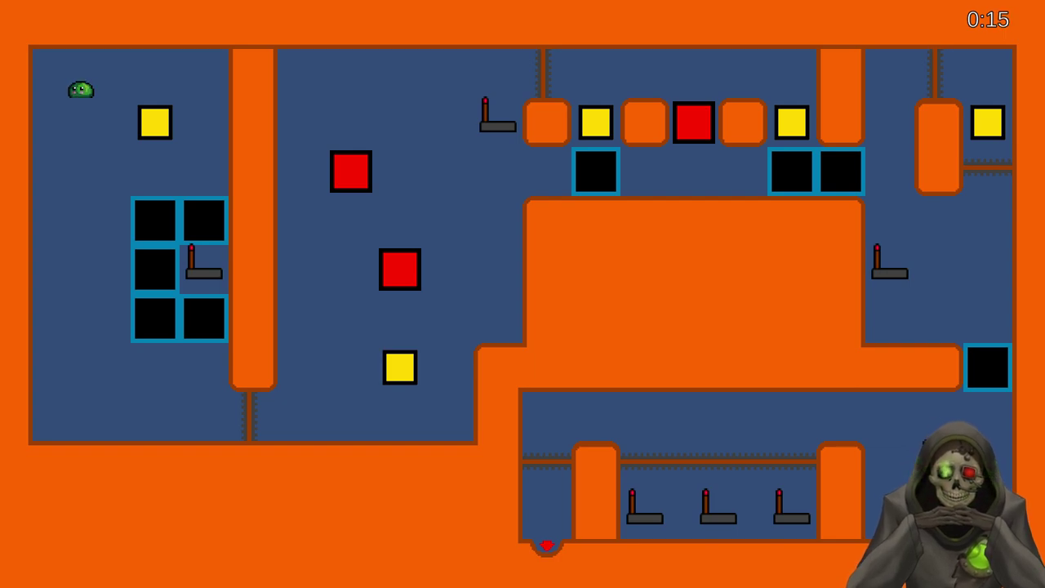
pyautogui.press('super+shift+s')
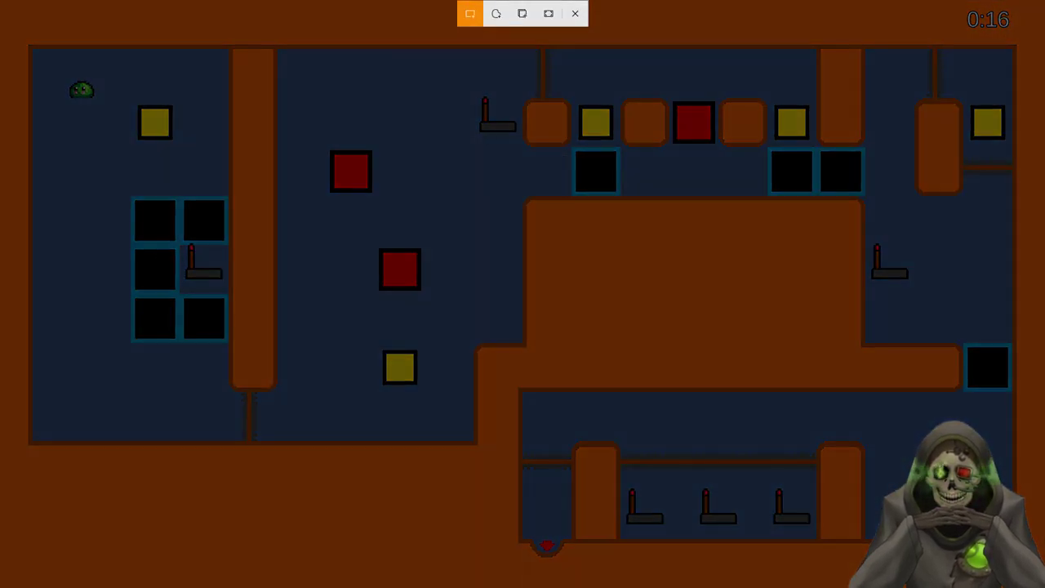
pyautogui.moveTo(1, 1); pyautogui.dragTo(1044, 587)
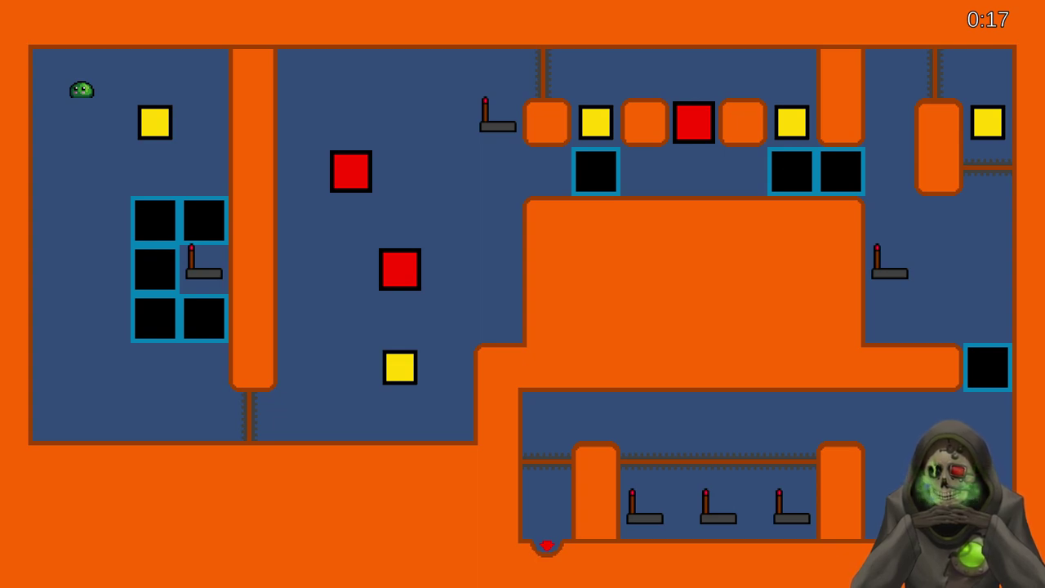
# Push the first yellow block down into the socket above the enclosed lever and flip that lever to open the gate
pyautogui.press('Right')
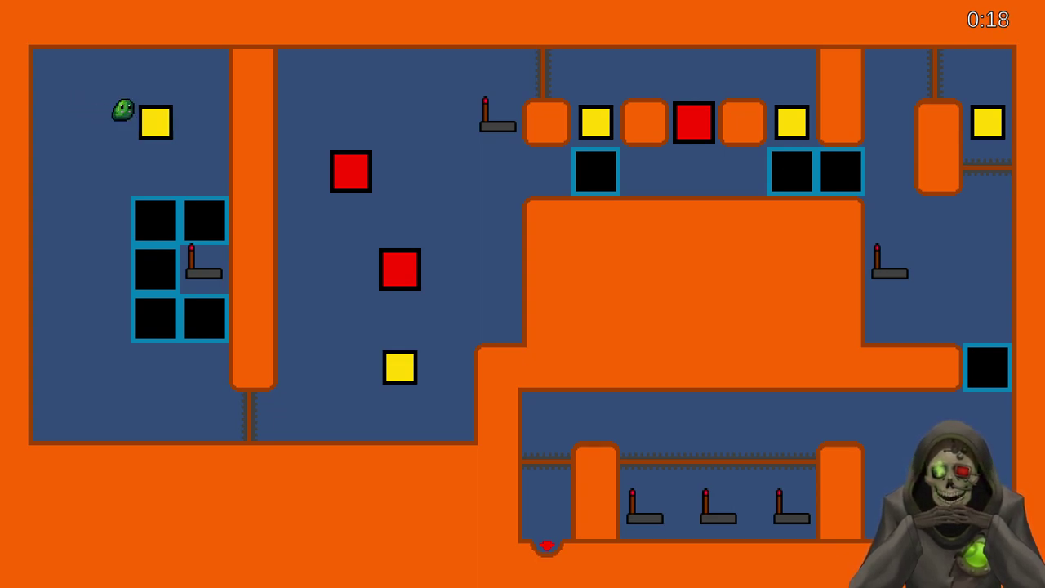
pyautogui.press('Up')
pyautogui.press('Down')
pyautogui.press('Down')
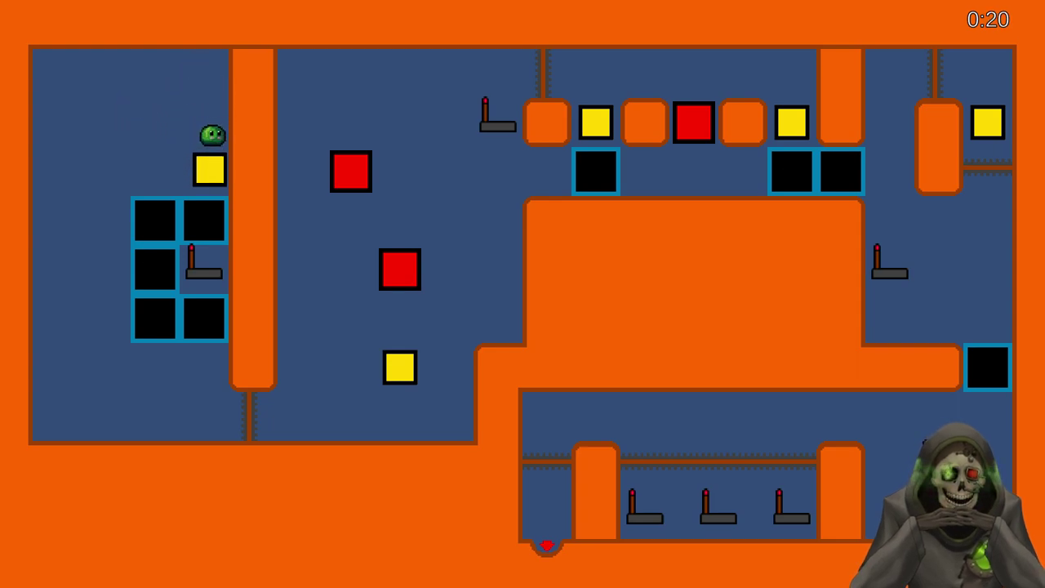
pyautogui.press('Up')
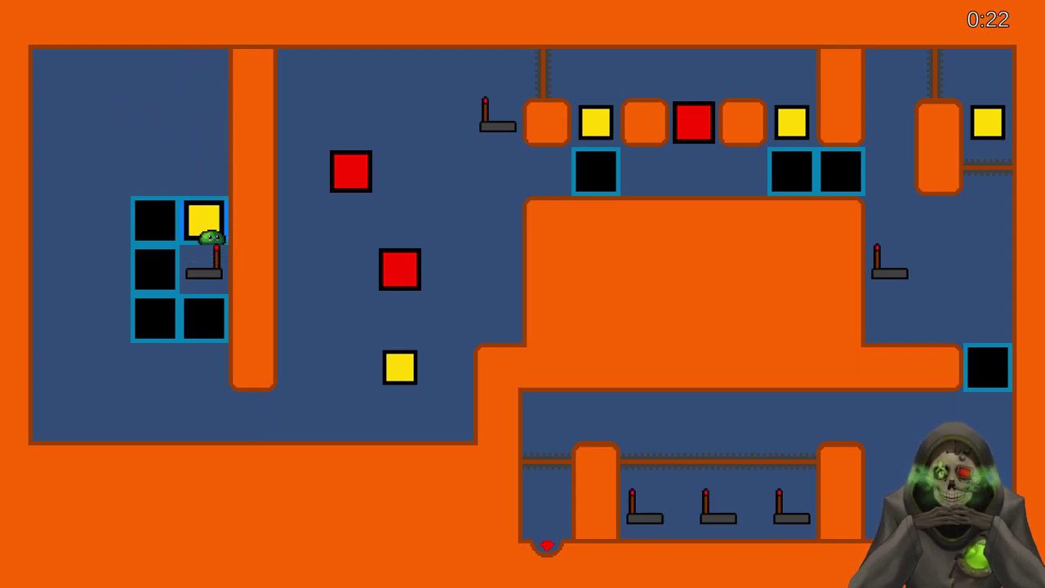
# Cross under the dividing wall to the loose yellow block and push it out from under the red block, against the ledge wall
pyautogui.press('Left')
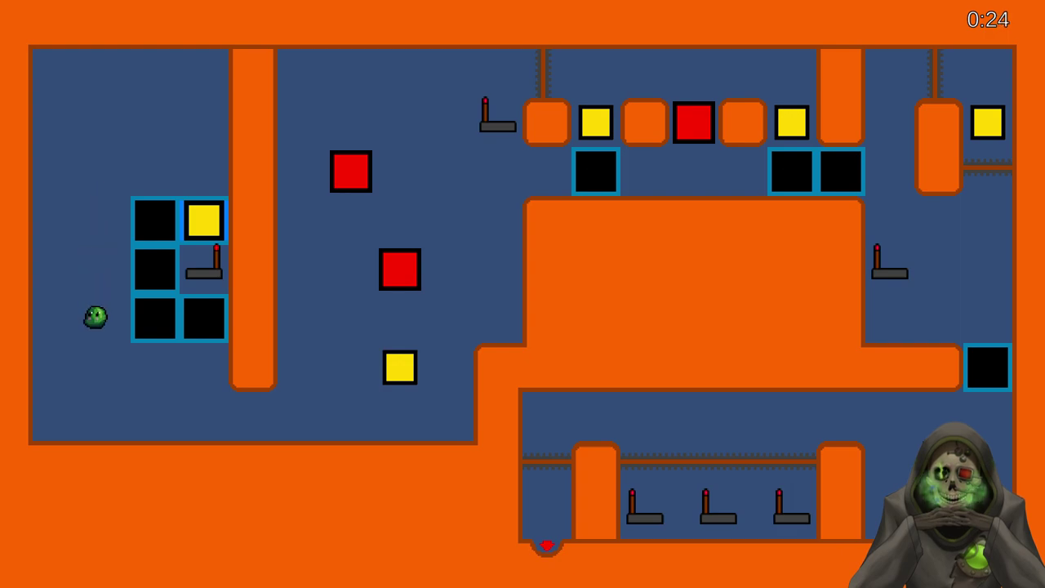
pyautogui.press('Right')
pyautogui.press('Right')
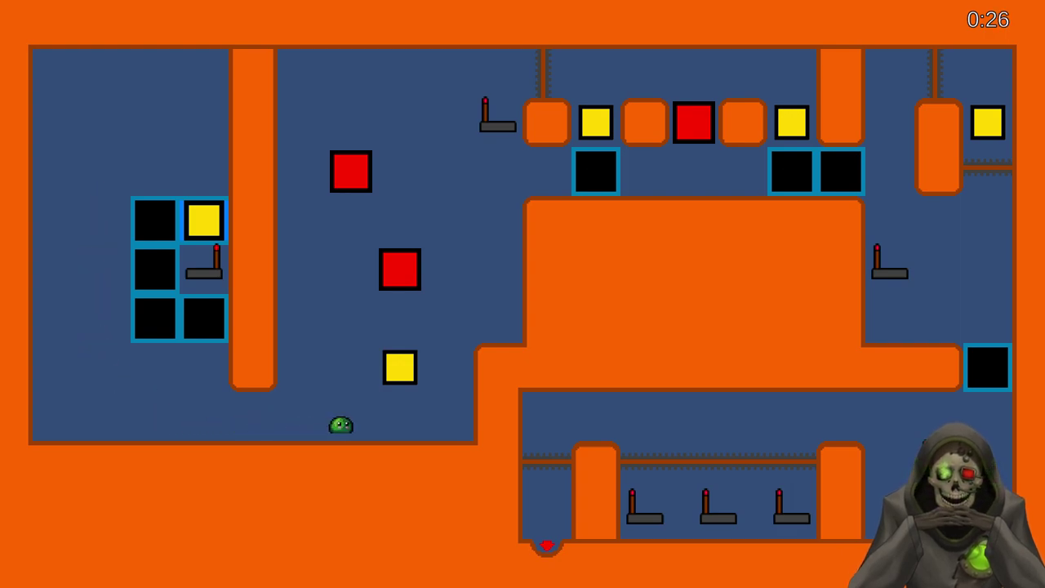
pyautogui.press('Right')
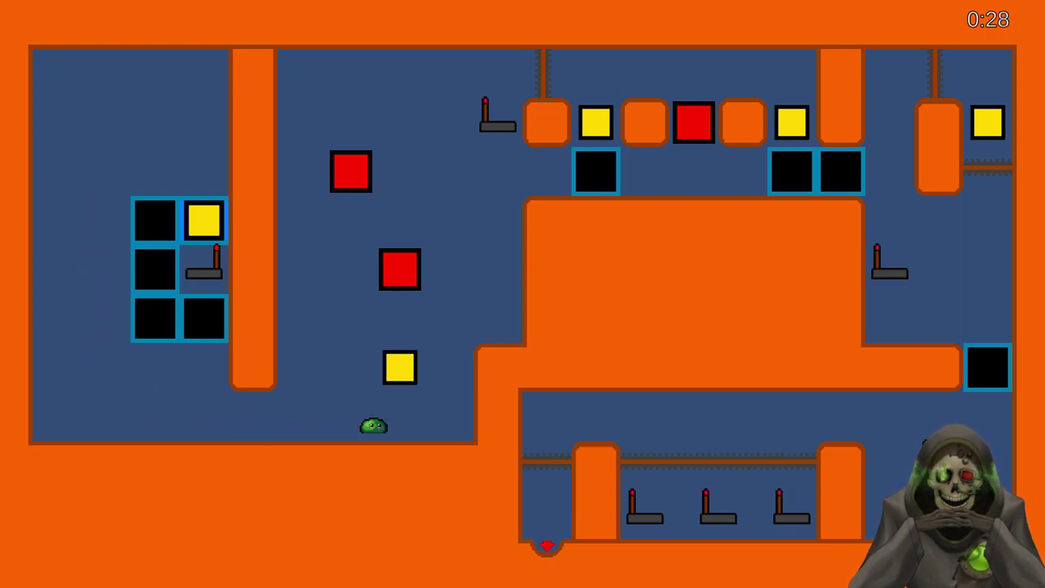
pyautogui.press('Right')
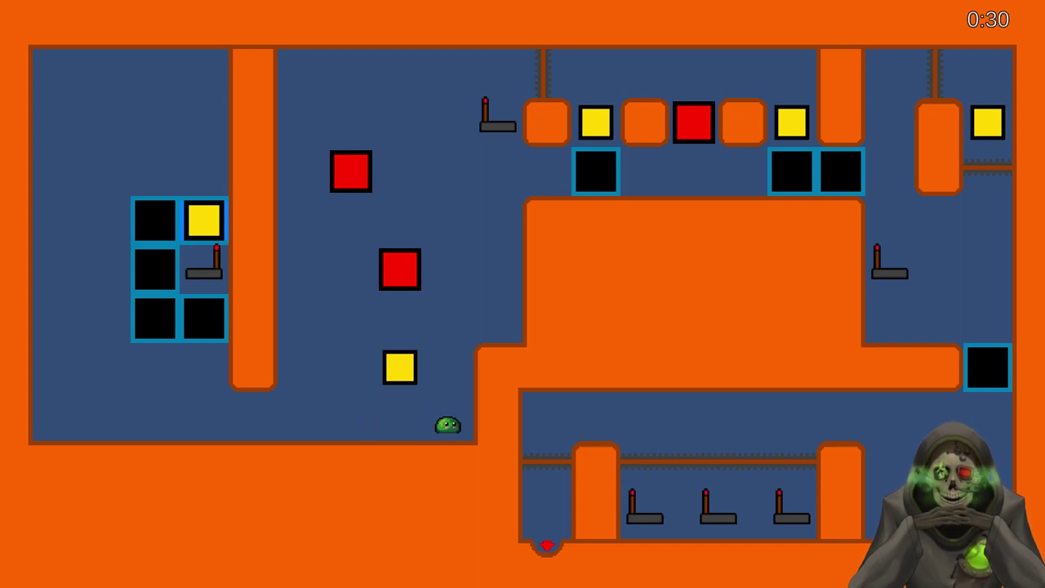
pyautogui.press('Up')
pyautogui.press('Left')
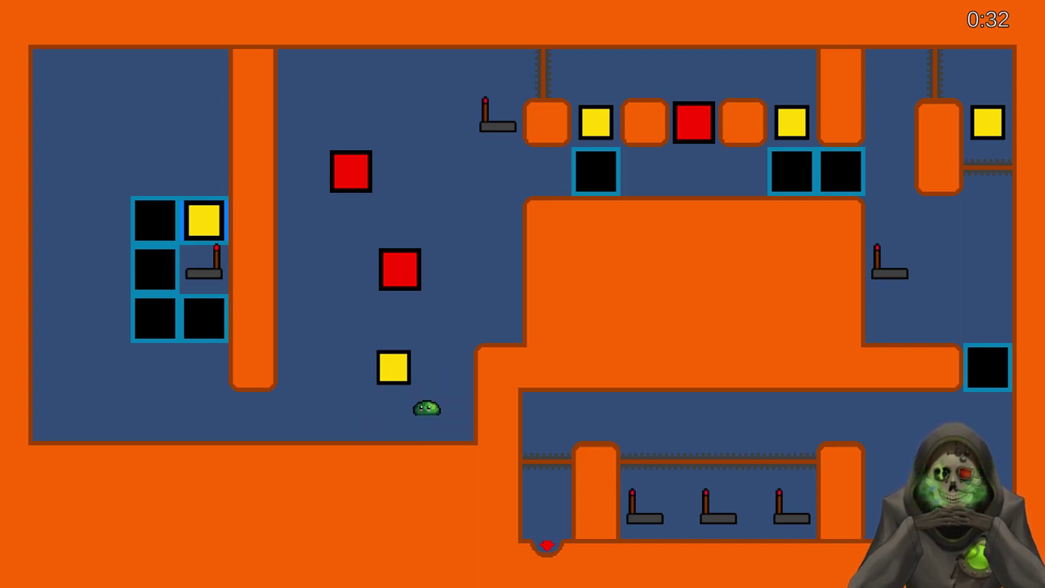
pyautogui.press('Left')
pyautogui.press('Up')
pyautogui.press('Right')
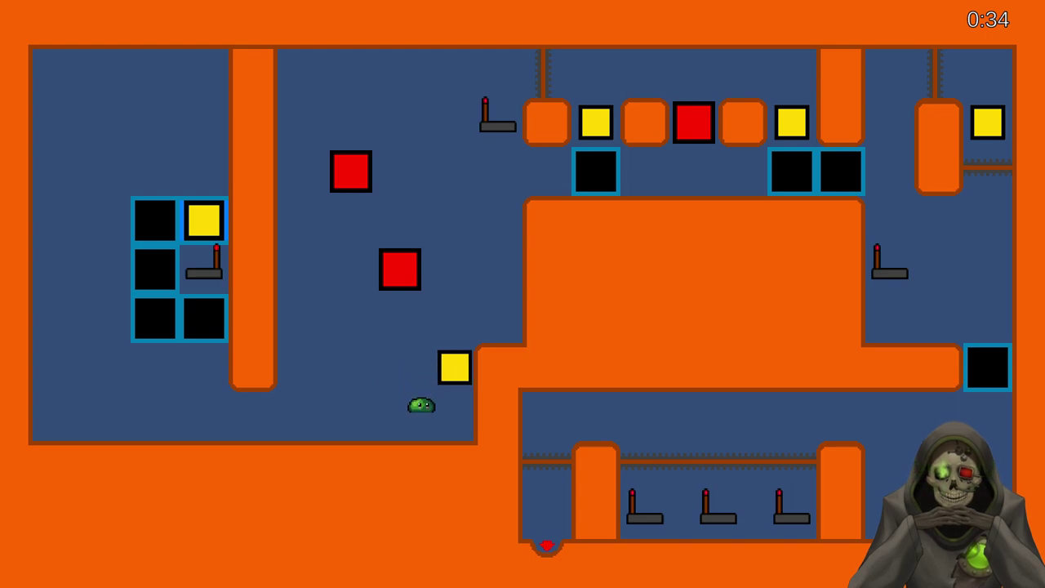
# Raise the loose yellow block past the lower red block until it lines up with the socket corridor
pyautogui.press('Right')
pyautogui.press('Up')
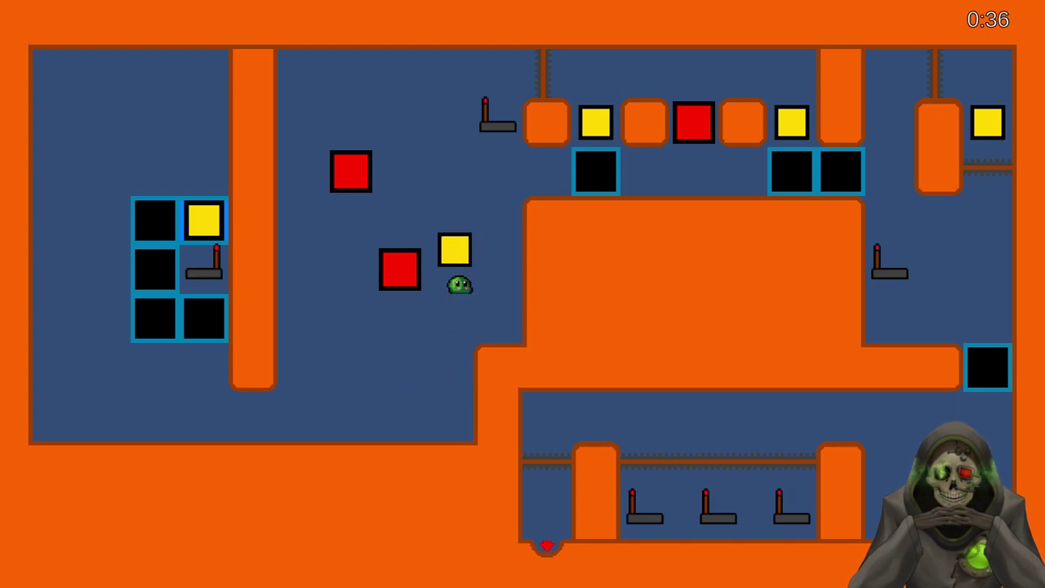
pyautogui.press('Up')
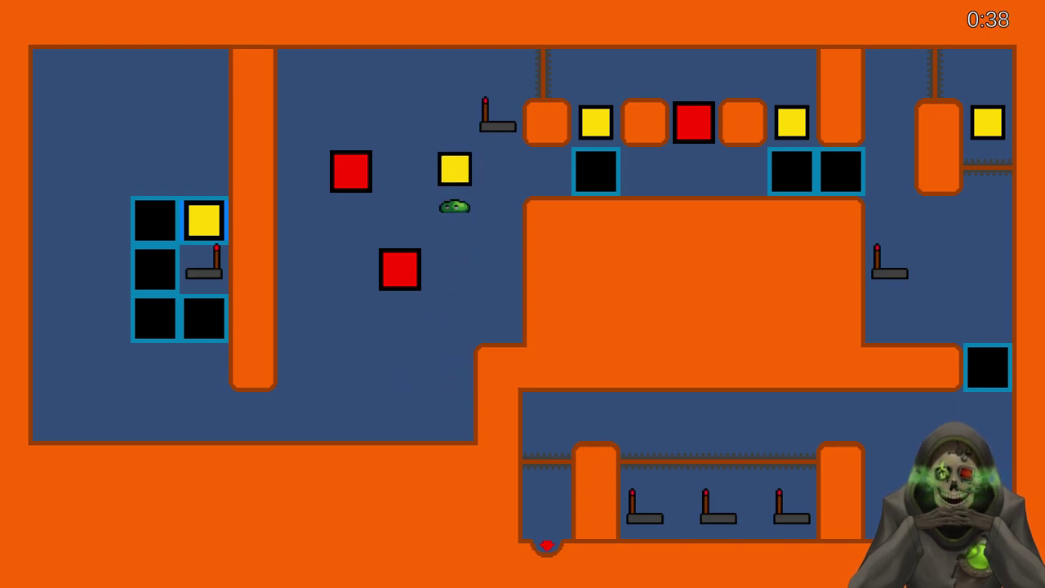
# Flip the lever beside the upper gate, pass through it and push the first yellow block down into its corridor socket
pyautogui.press('Left')
pyautogui.press('Up')
pyautogui.press('Right')
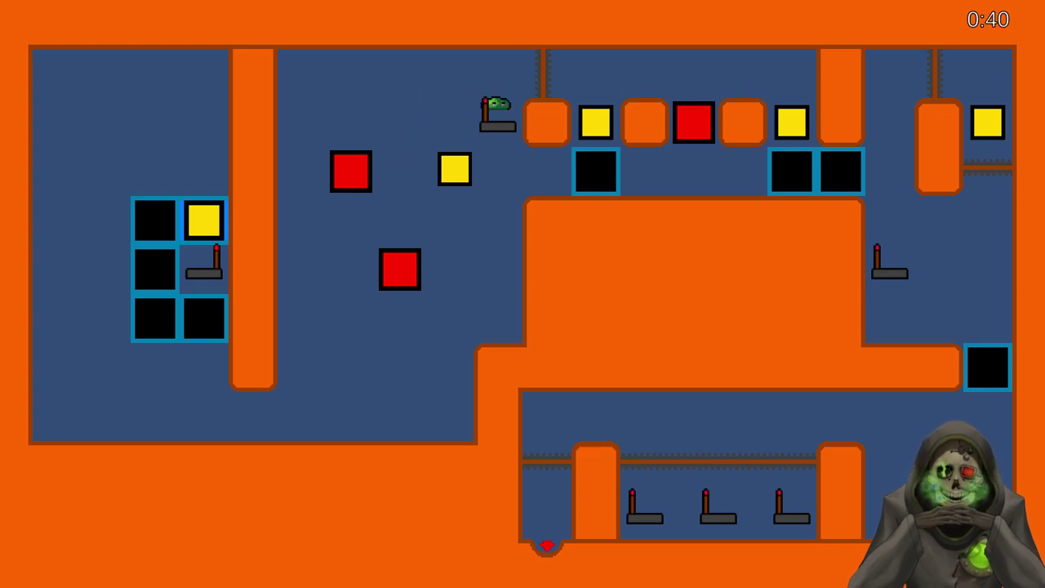
pyautogui.press('Down')
pyautogui.press('Up')
pyautogui.press('Right')
pyautogui.press('Down')
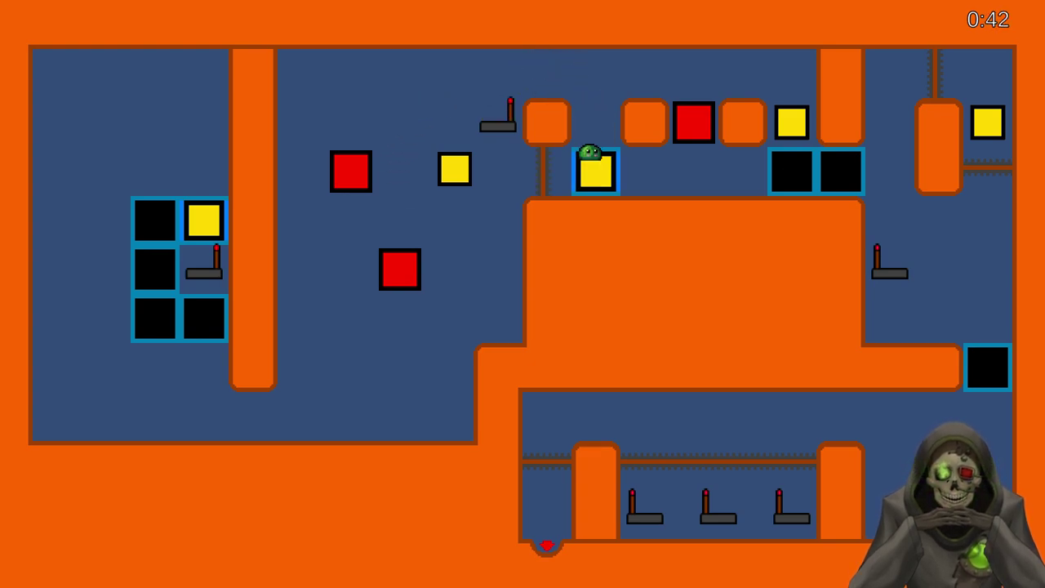
# Push the second yellow block down into its corridor socket and flip the upper gate lever back on the way out
pyautogui.press('Up')
pyautogui.press('Right')
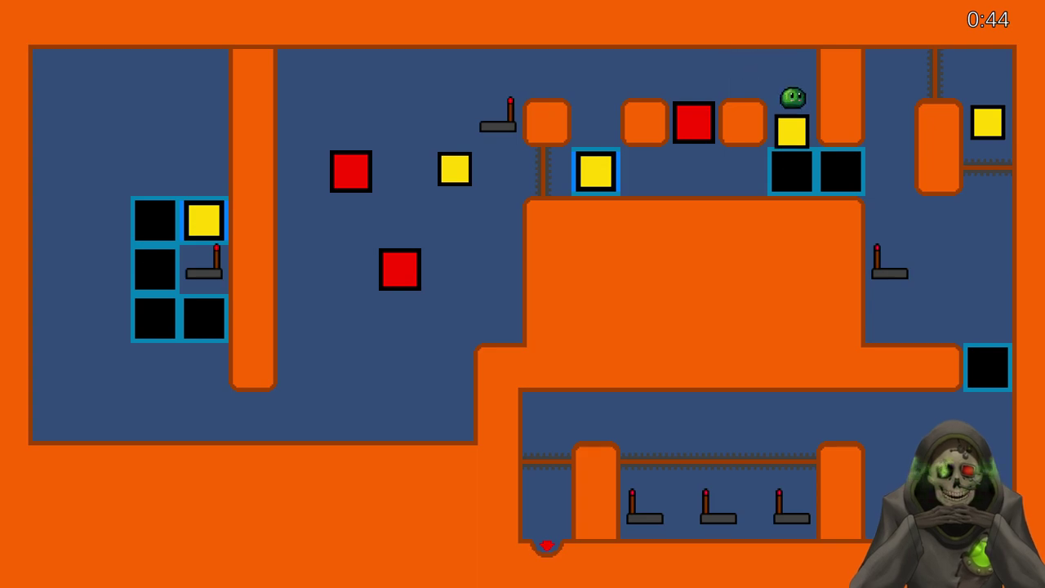
pyautogui.press('Up')
pyautogui.press('Left')
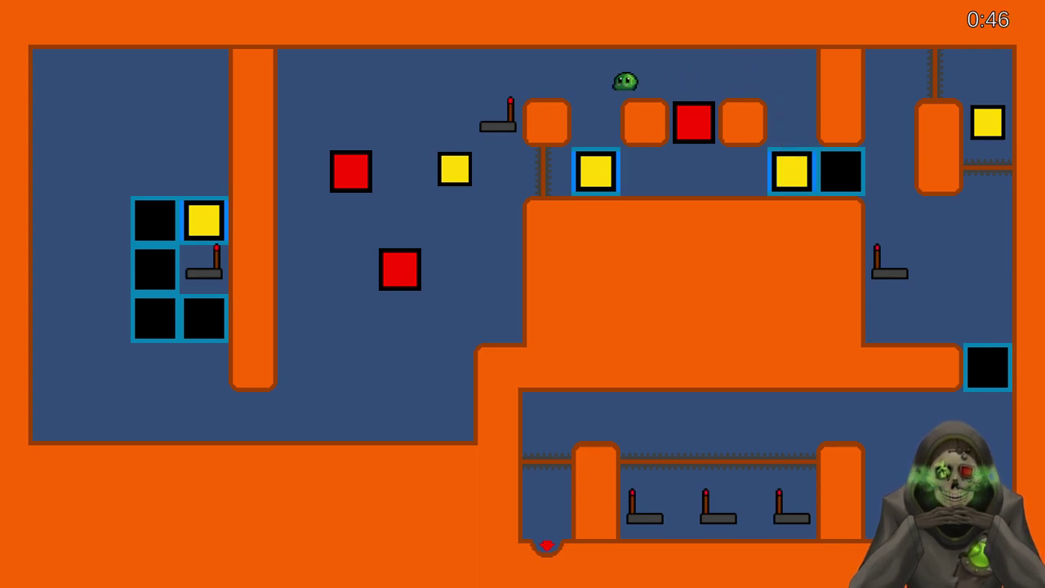
pyautogui.press('Left')
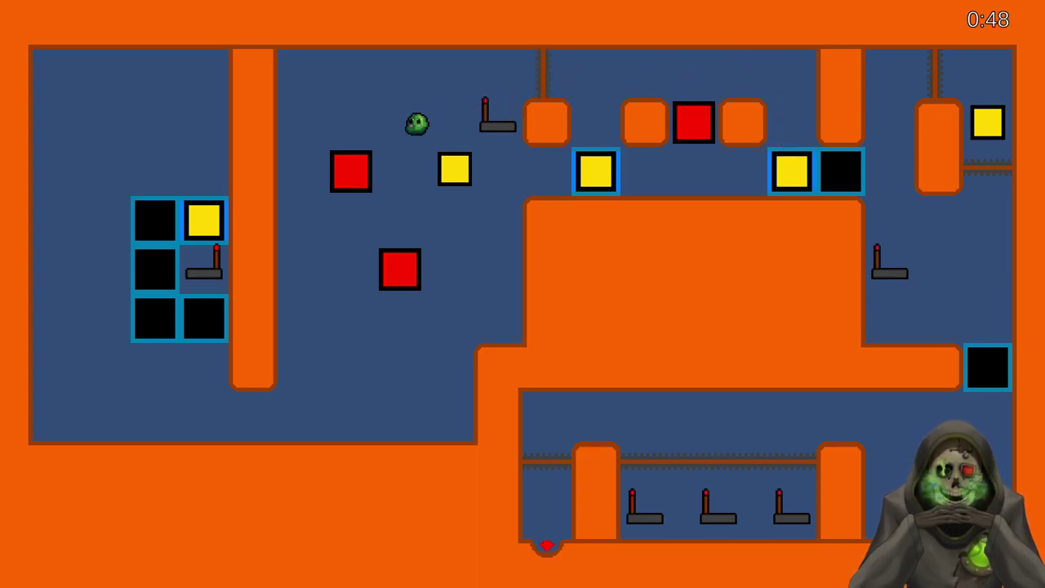
# Push the loose yellow block along the corridor into its last empty socket
pyautogui.press('Right')
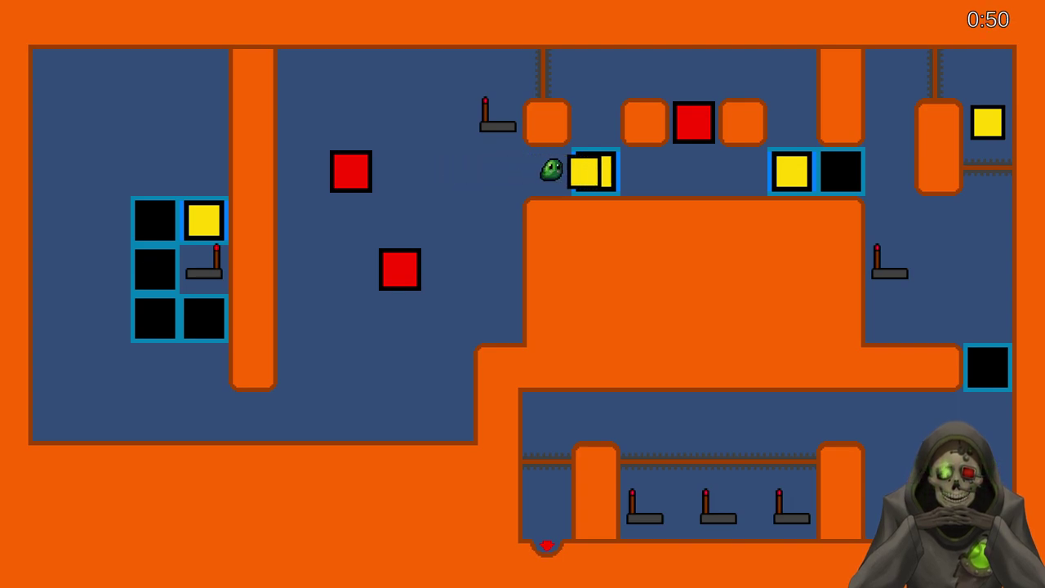
pyautogui.press('Right')
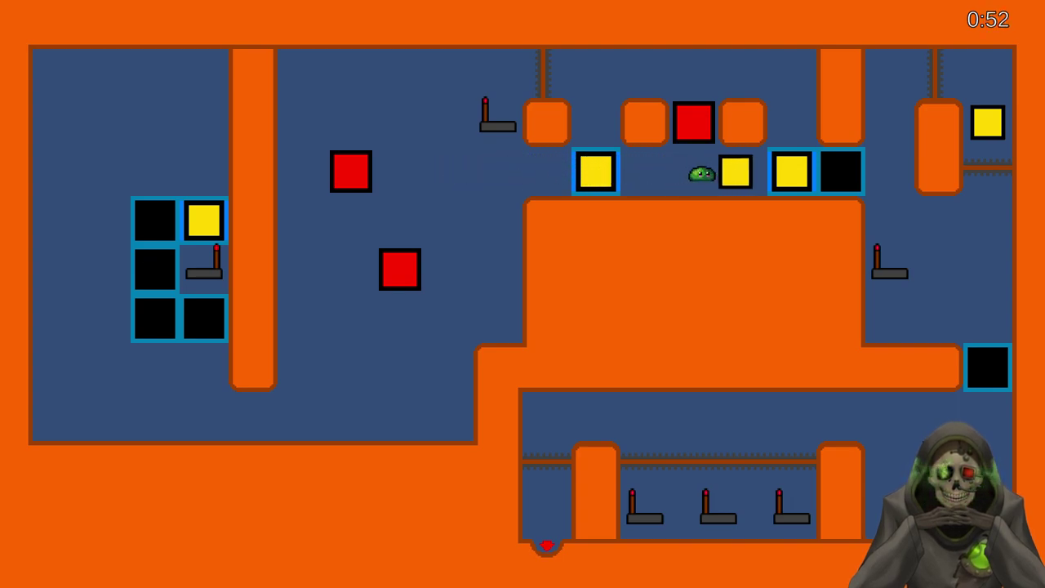
pyautogui.press('Right')
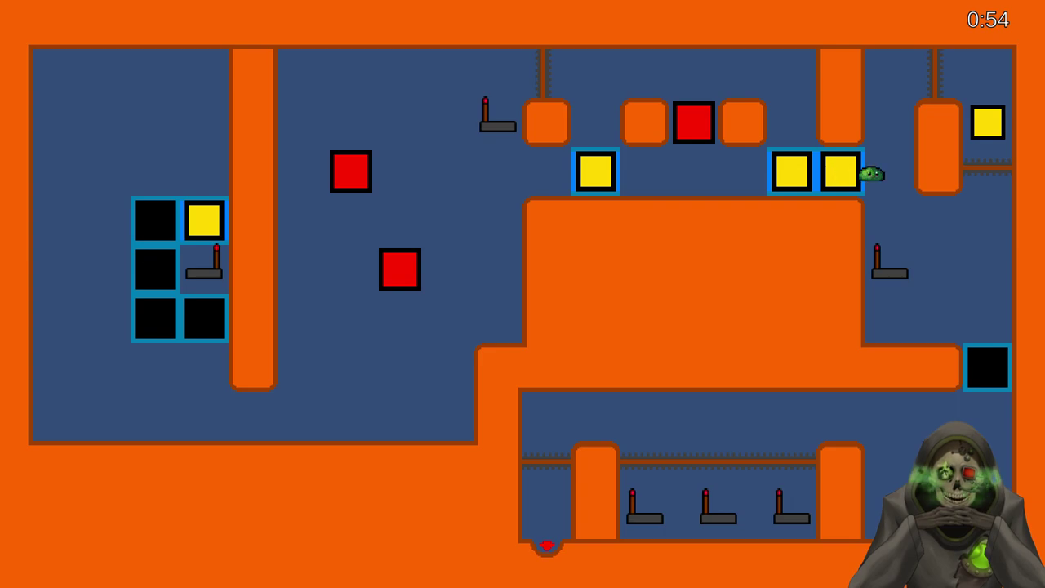
# Flip the lever past the corridor and push the last yellow block down the outer shaft into the socket
pyautogui.press('Right')
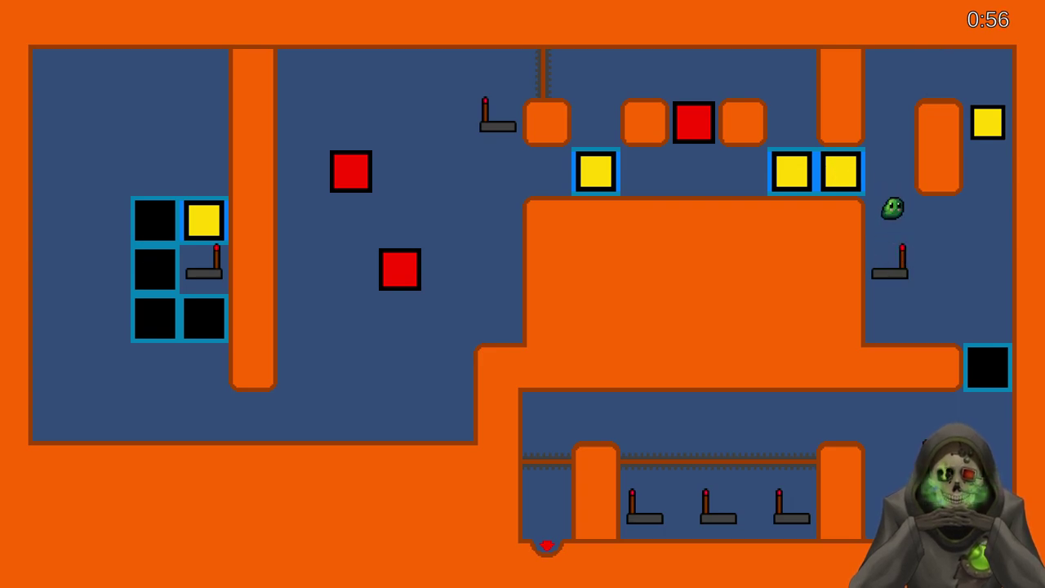
pyautogui.press('Up')
pyautogui.press('Right')
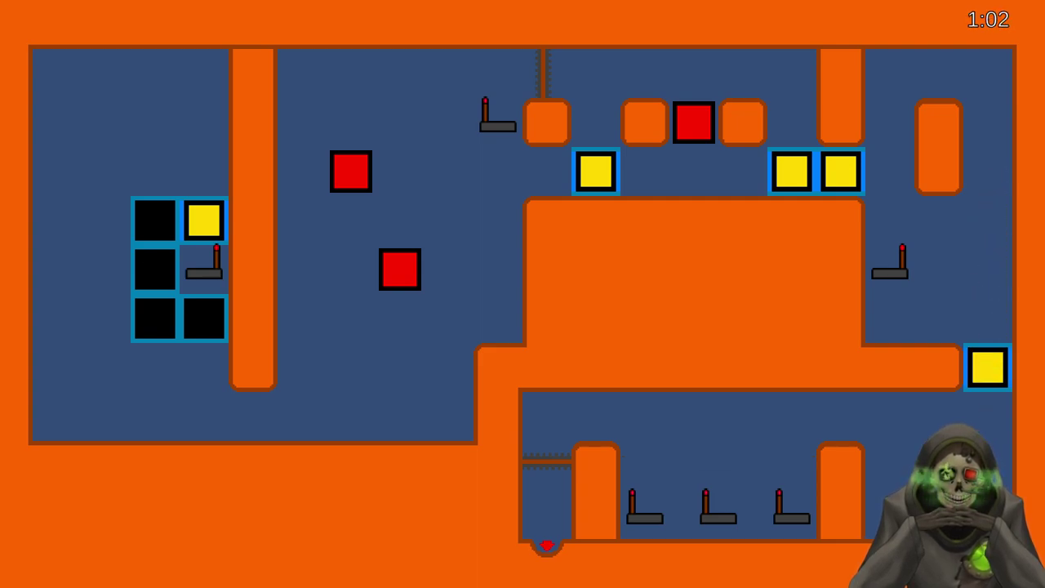
# Flip the three levers in the lower chamber and leave the level through the heart exit
pyautogui.press('Left')
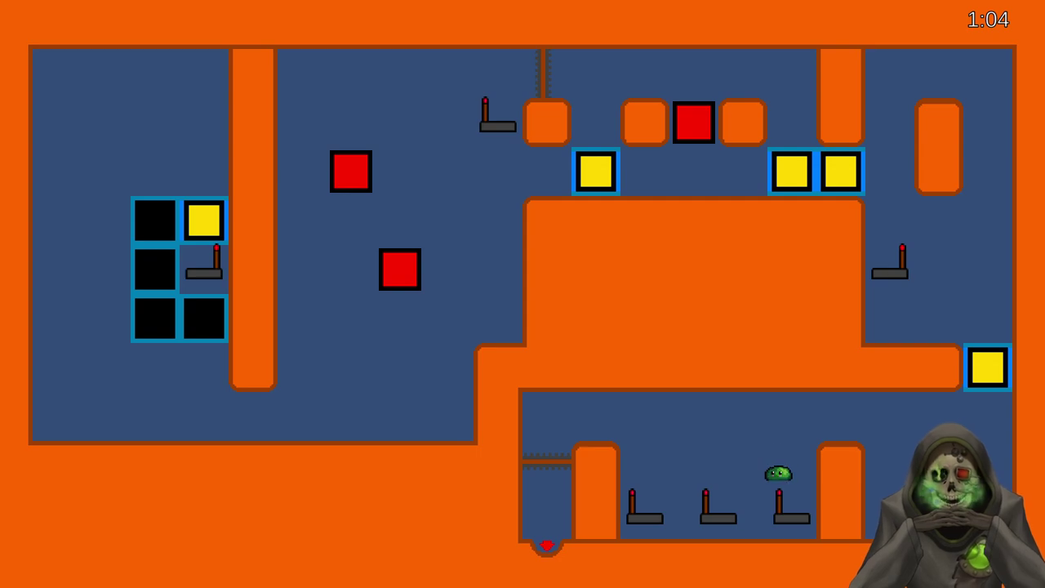
pyautogui.press('Left')
pyautogui.press('Up')
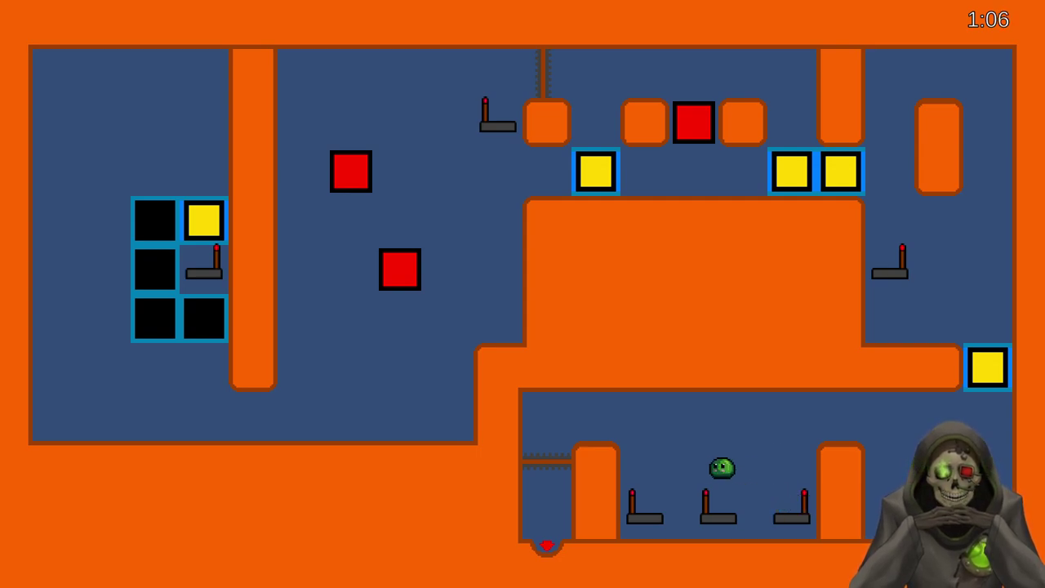
pyautogui.press('Up')
pyautogui.press('Left')
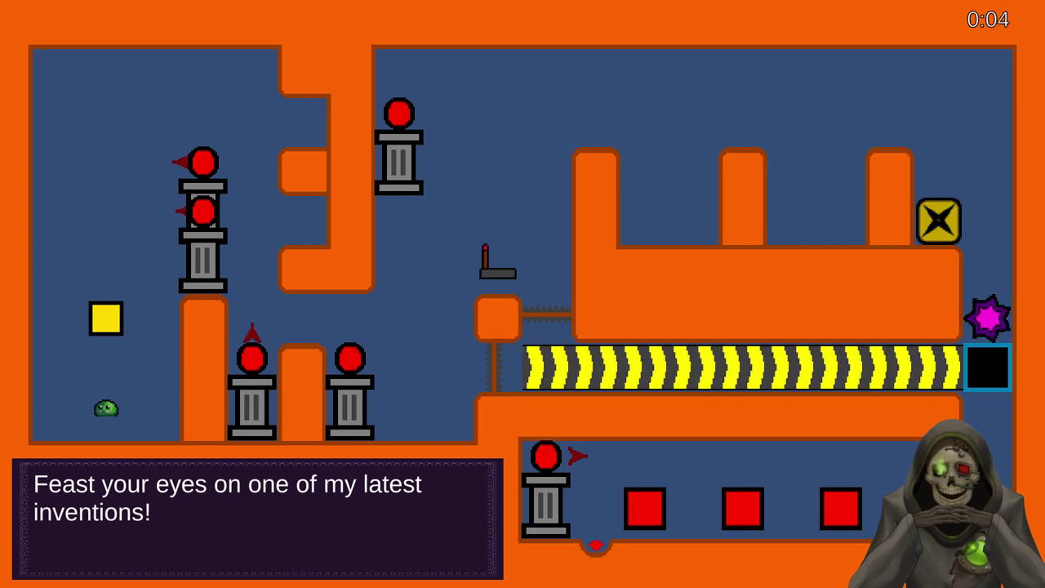
# Advance through the attack tower introduction dialogue until it closes
pyautogui.press('space')
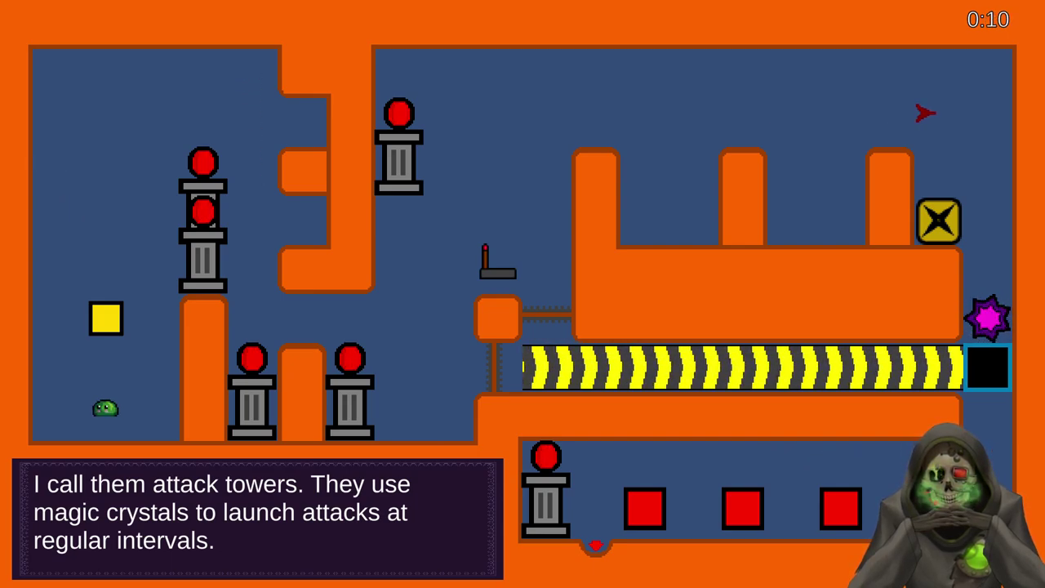
pyautogui.press('space')
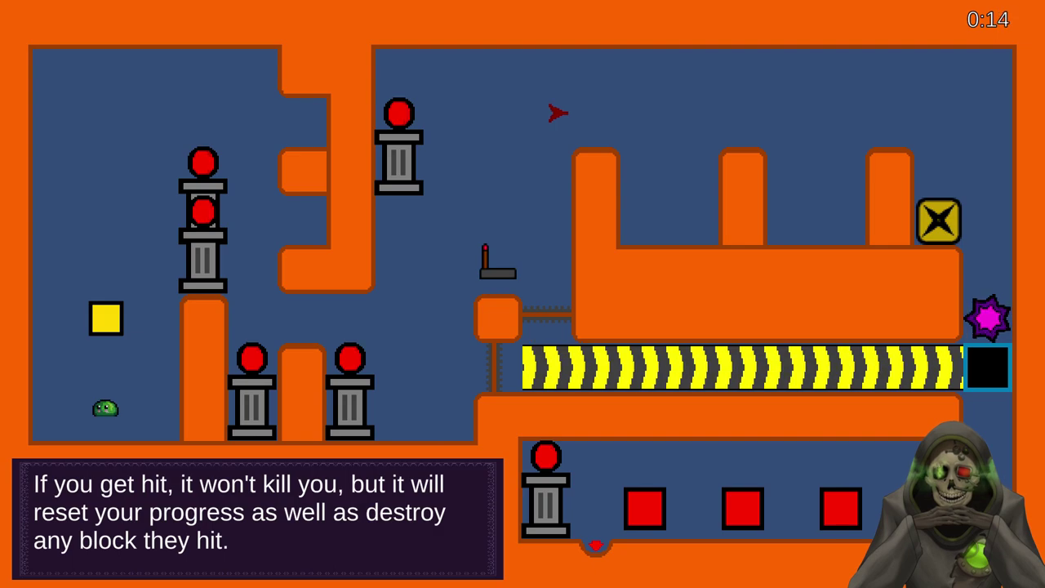
pyautogui.press('space')
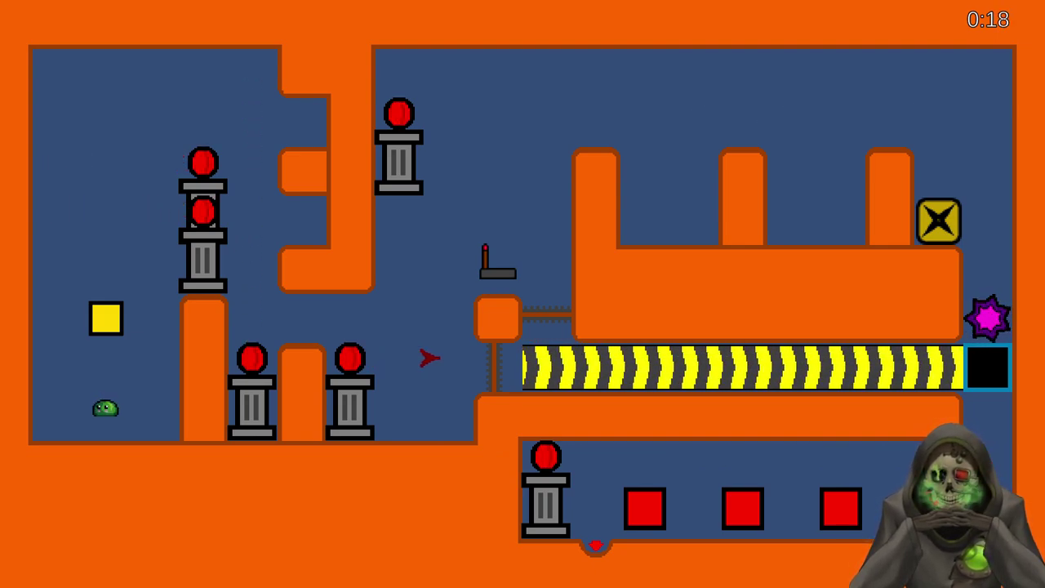
# Capture a full-screen snip of the attack tower level's starting layout and return to the game
pyautogui.press('shift+super+s')
pyautogui.moveTo(1, 1); pyautogui.dragTo(1044, 586)
pyautogui.press('super')
pyautogui.press('super')
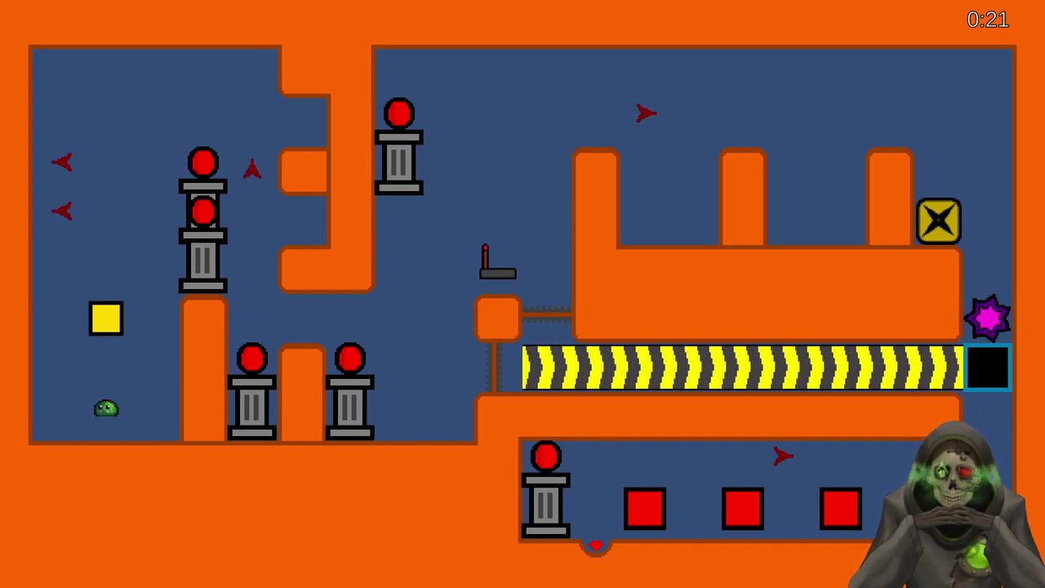
# Raise the yellow block into the firing line of the lower stacked tower and climb along the outer wall
pyautogui.press('Up')
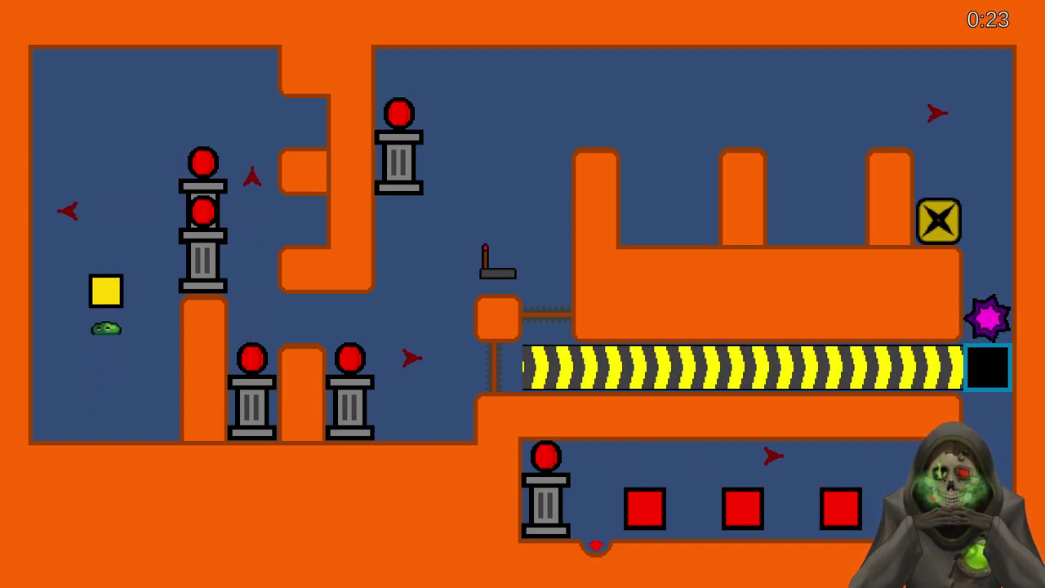
pyautogui.press('Up')
pyautogui.press('Left')
pyautogui.press('Up')
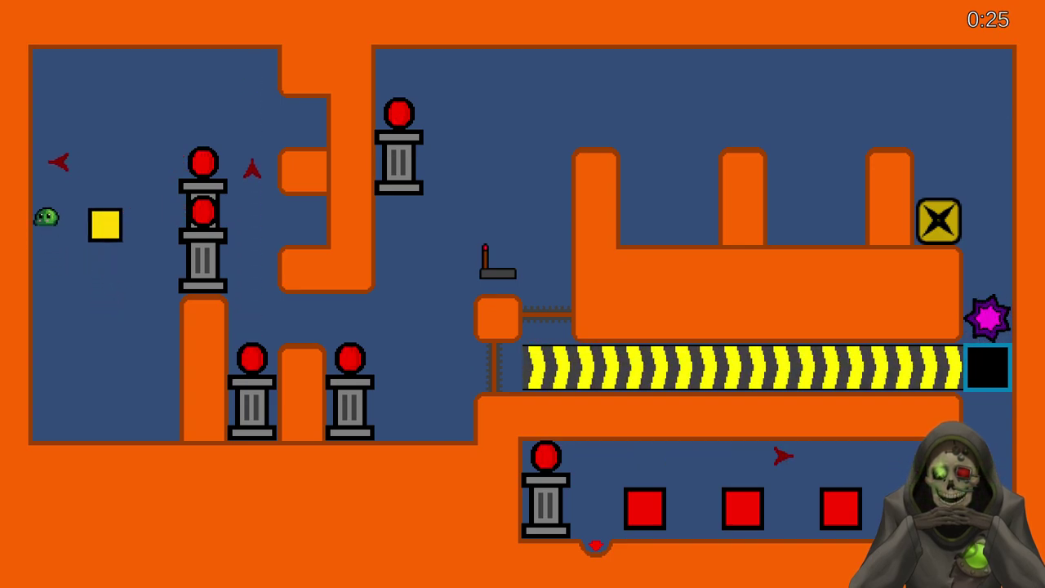
# Try to cross over the stacked towers and descend through the two wall alcoves past the upward-firing tower
pyautogui.press('Right')
pyautogui.press('Right')
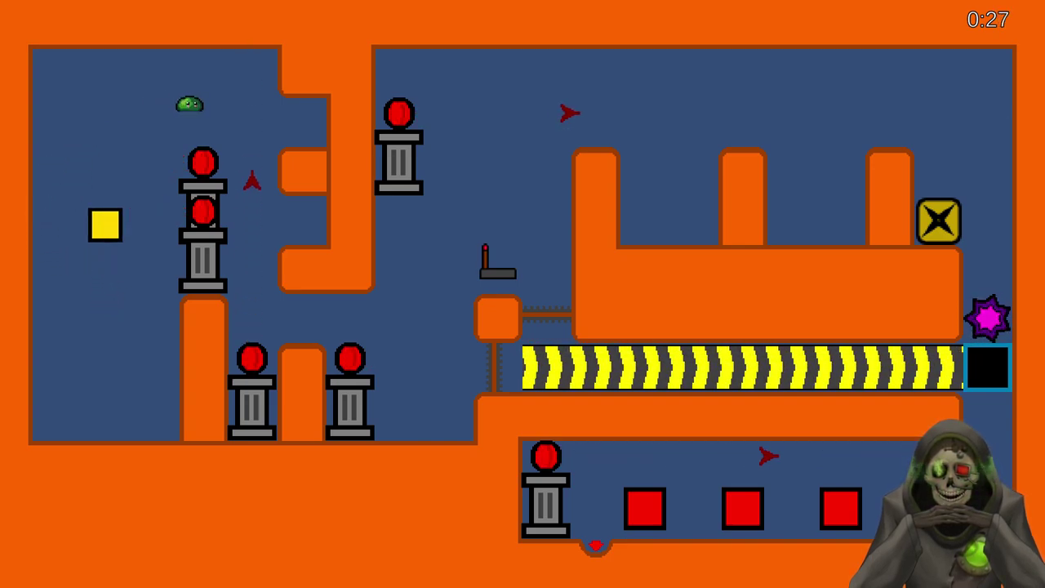
pyautogui.press('Right')
pyautogui.press('Right')
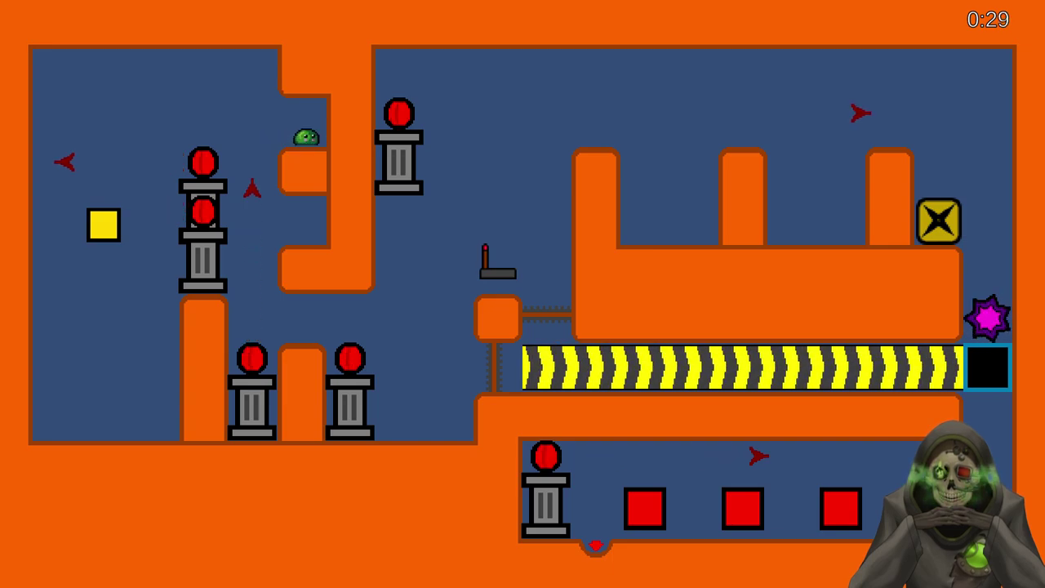
pyautogui.press('Left')
pyautogui.press('Right')
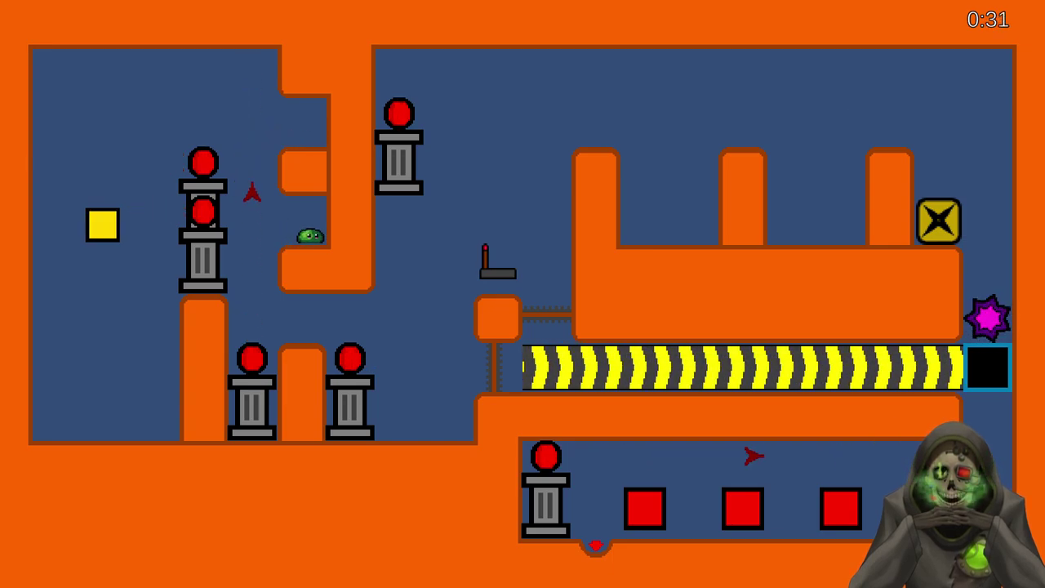
pyautogui.press('Left')
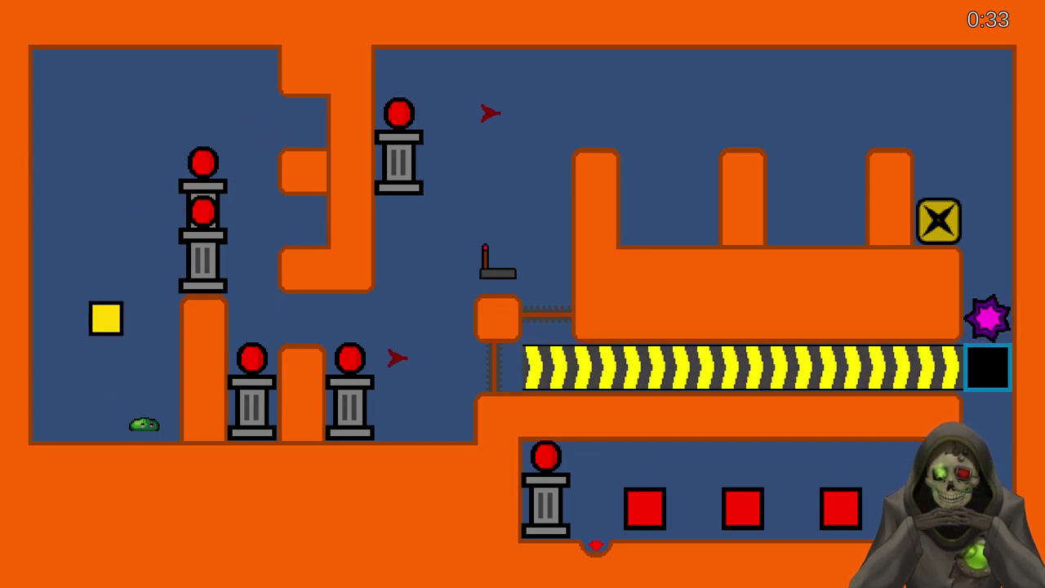
# Lift the yellow block into the lower stacked tower's firing line again and climb above both towers' shots
pyautogui.press('Up')
pyautogui.press('Left')
pyautogui.press('Up')
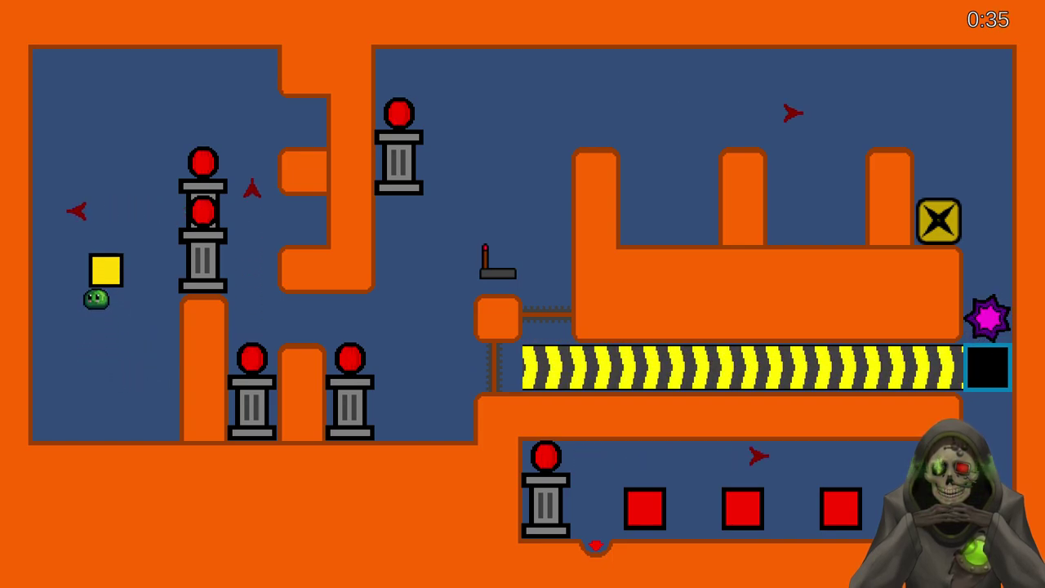
pyautogui.press('Left')
pyautogui.press('Right')
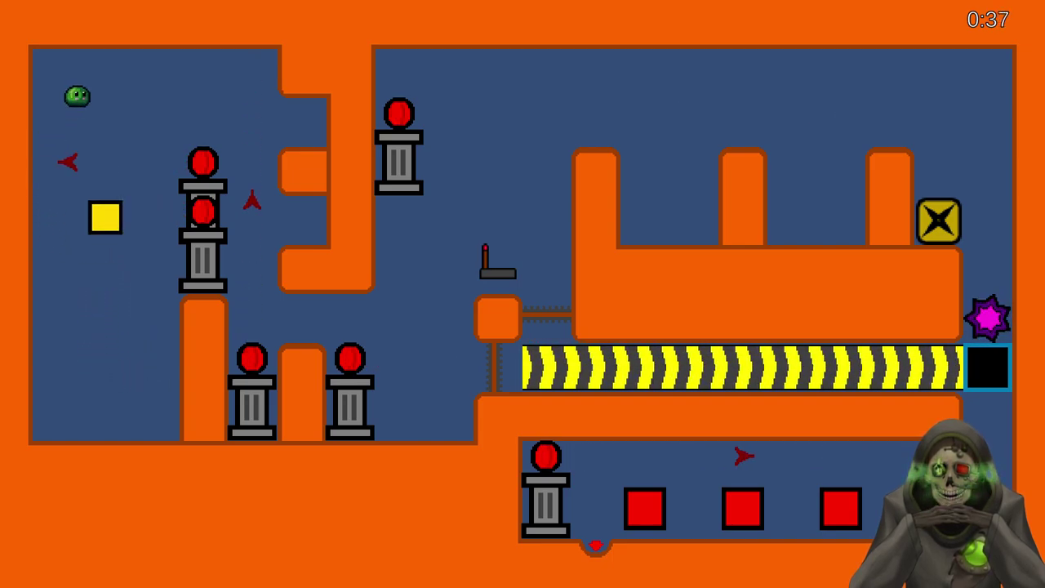
# Cross over the stacked towers, dodge the upward shots and take shelter in the upper wall alcove
pyautogui.press('Right')
pyautogui.press('Up')
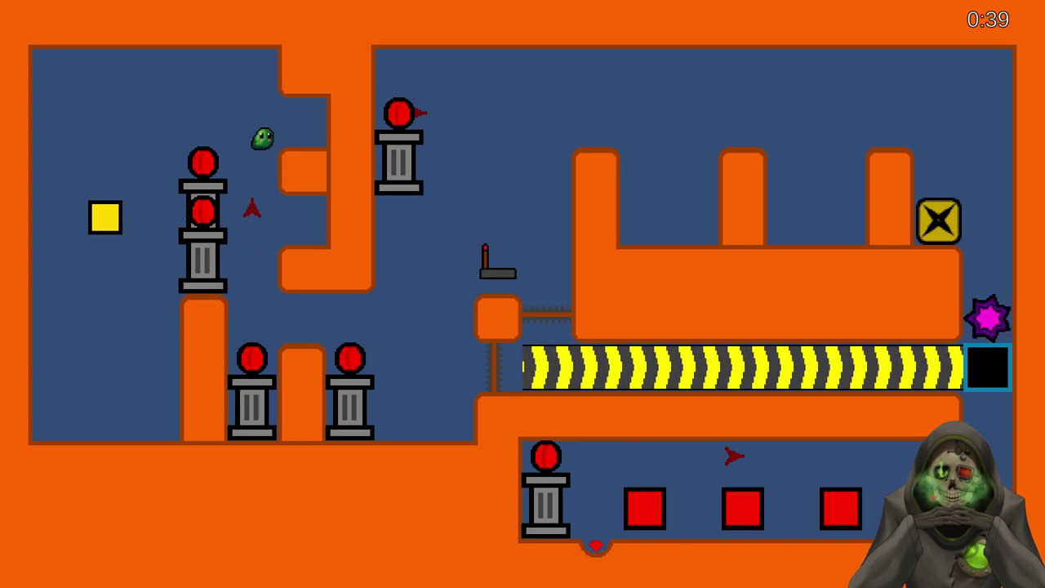
pyautogui.press('Left')
pyautogui.press('Right')
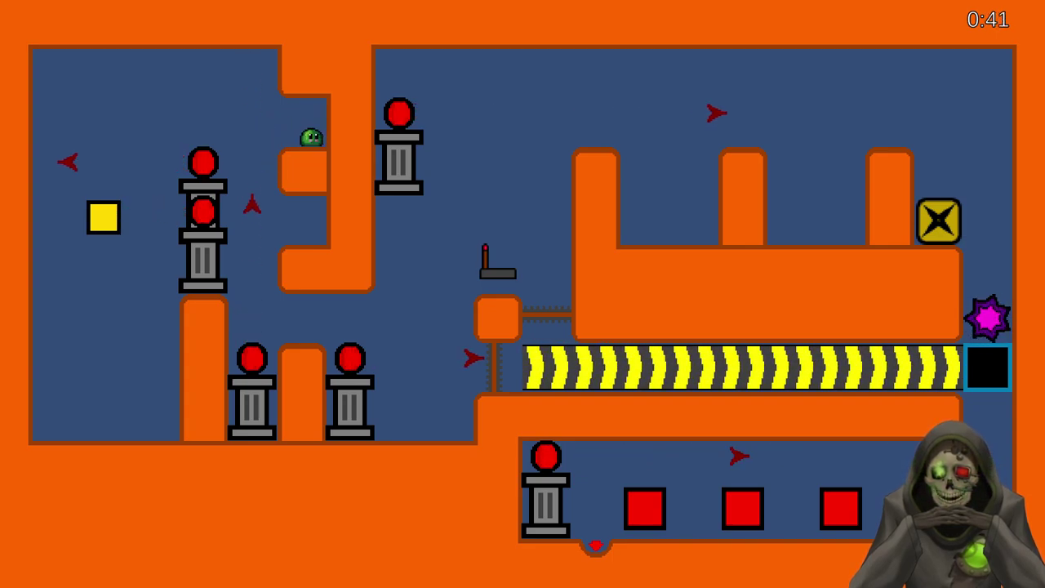
# Descend through the wall alcoves past the upward-firing tower, cross the low pillar and float up to the lever
pyautogui.press('Left')
pyautogui.press('Right')
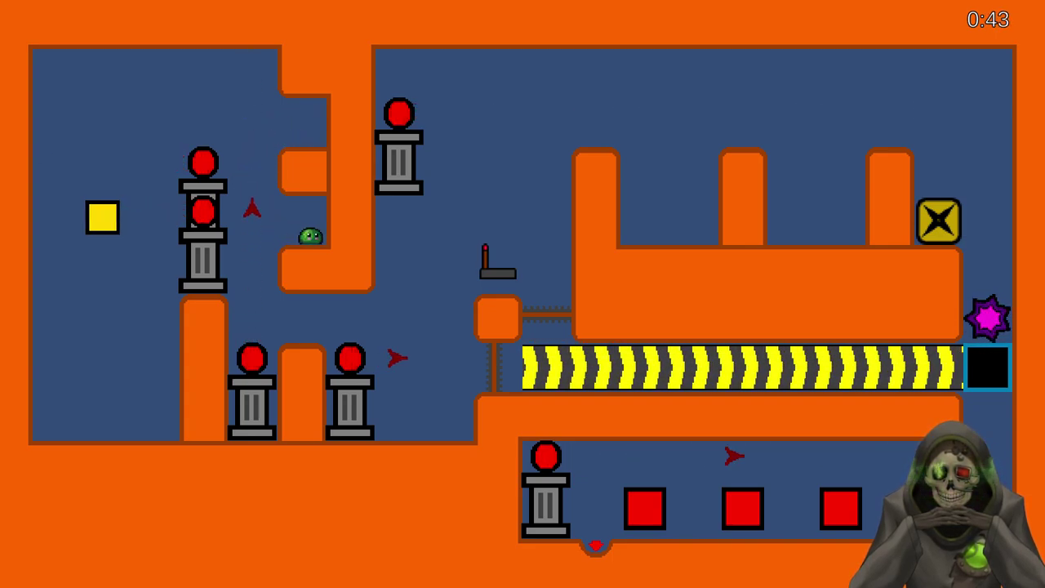
pyautogui.press('Left')
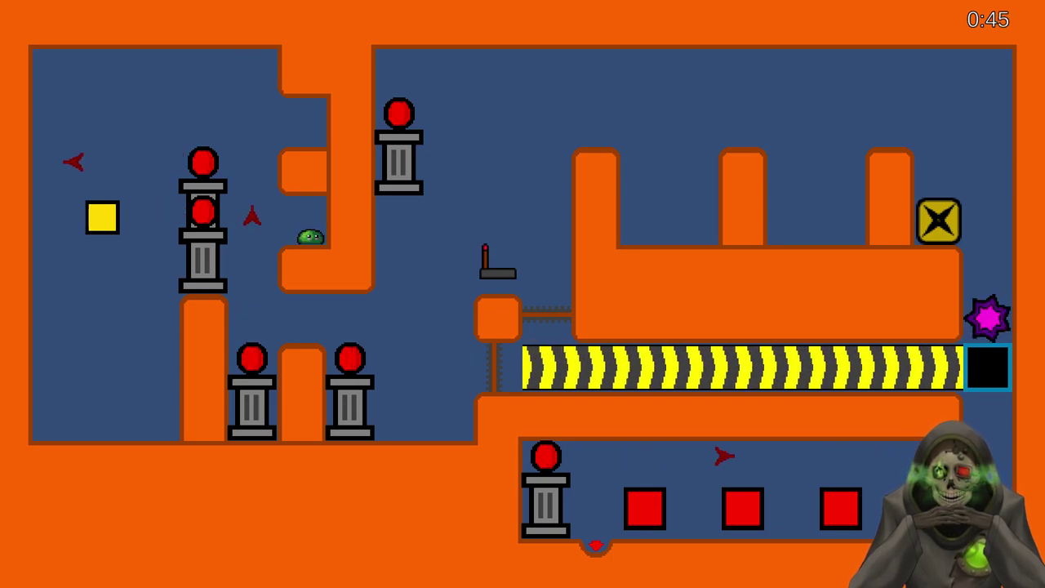
pyautogui.press('Right')
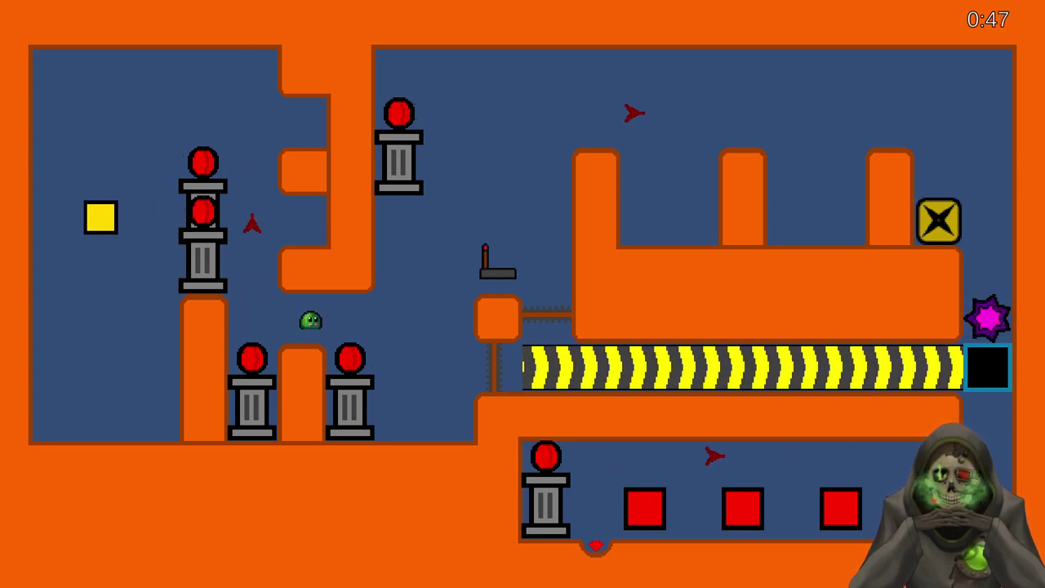
pyautogui.press('Right')
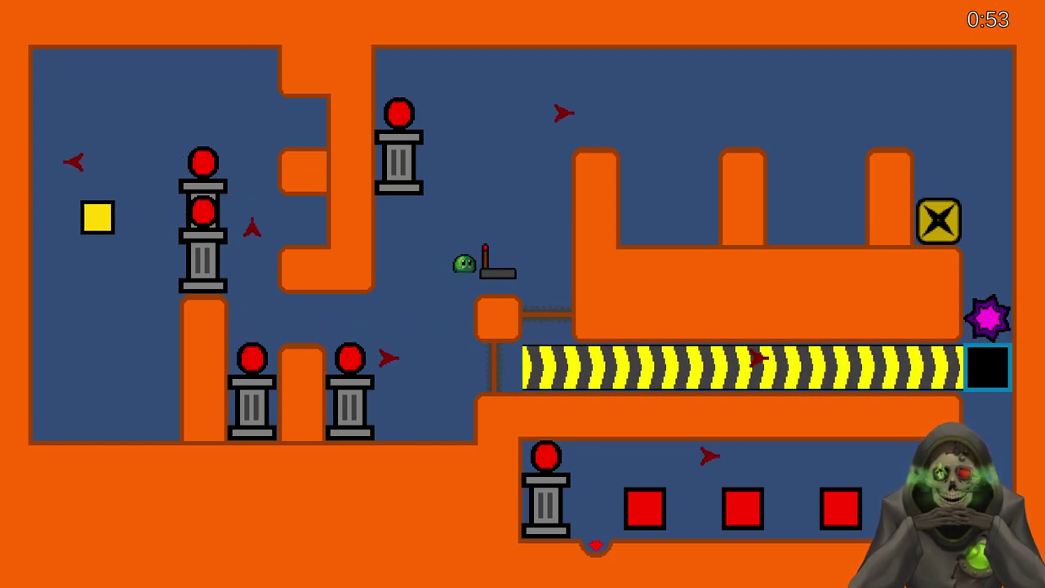
# Climb the shaft above the lever, time the upper tower's shots and cross the three pillars to the yellow block spawner
pyautogui.press('Up')
pyautogui.press('Right')
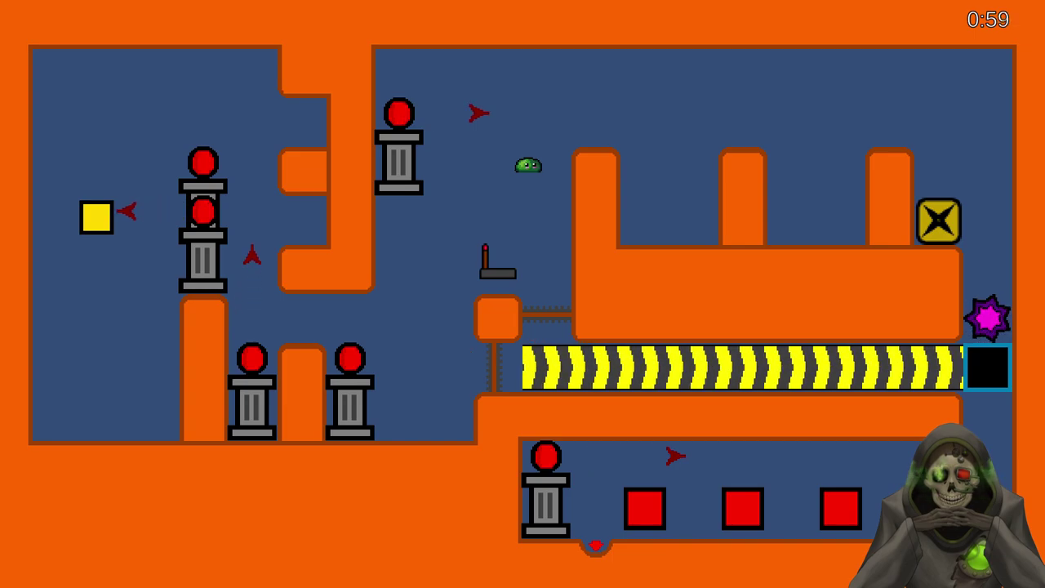
pyautogui.press('Up')
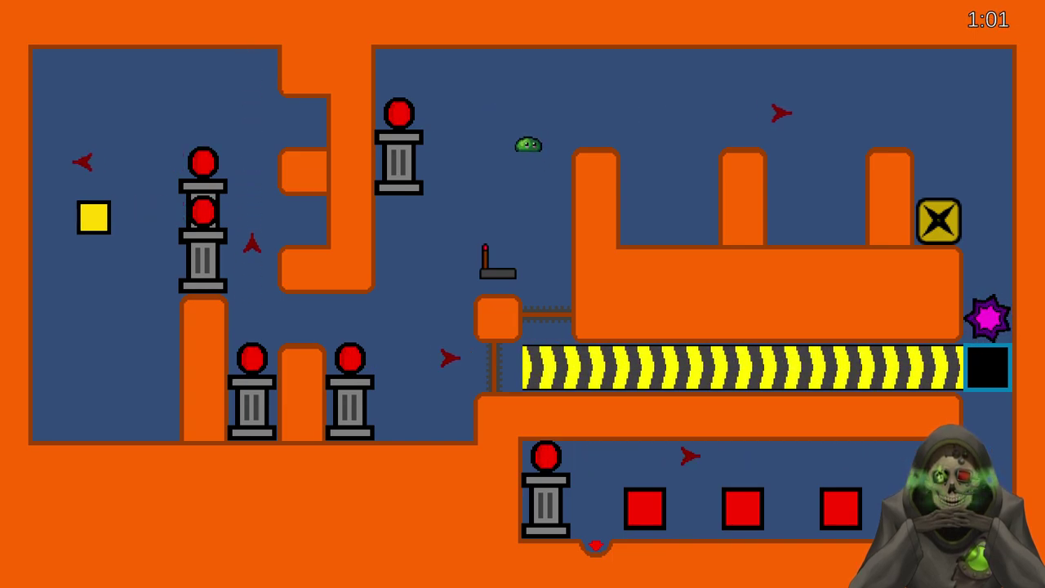
pyautogui.press('Right')
pyautogui.press('Up')
pyautogui.press('Right')
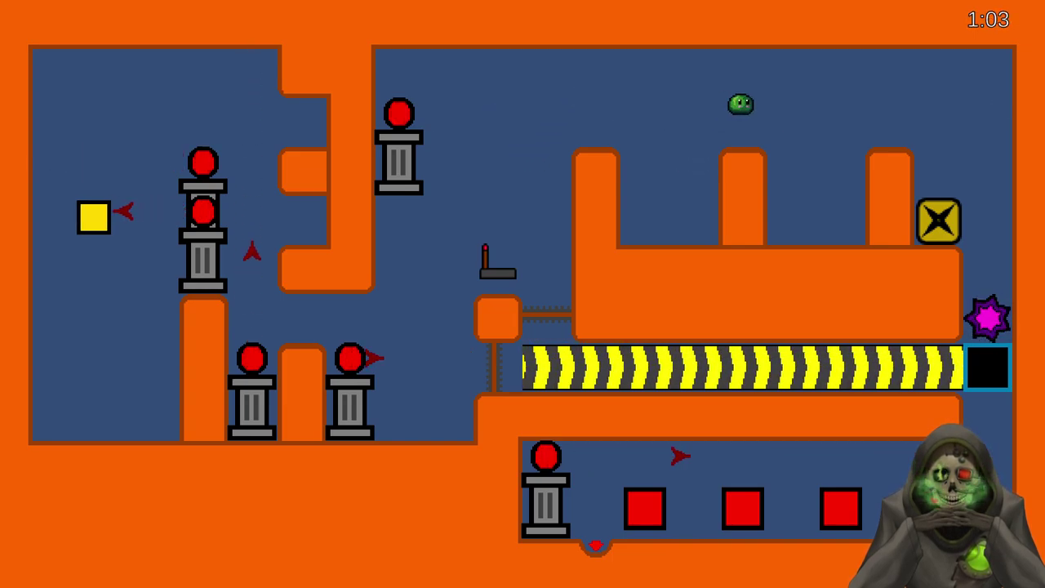
pyautogui.press('Right')
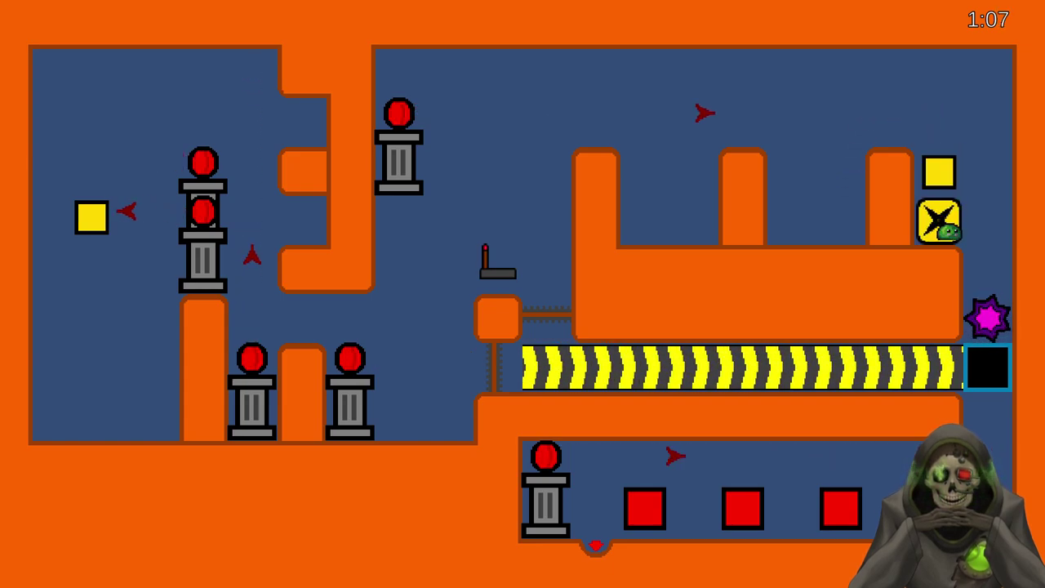
# Move the spawned yellow block up from the spawner and push it across the three pillar tops into the lever shaft
pyautogui.press('Up')
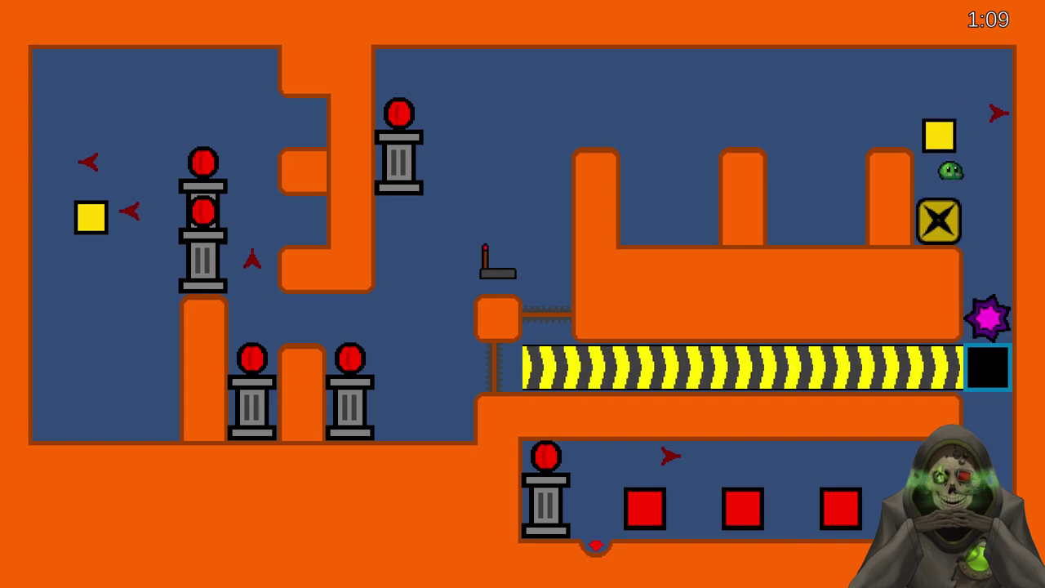
pyautogui.press('Right')
pyautogui.press('Up')
pyautogui.press('Left')
pyautogui.press('Left')
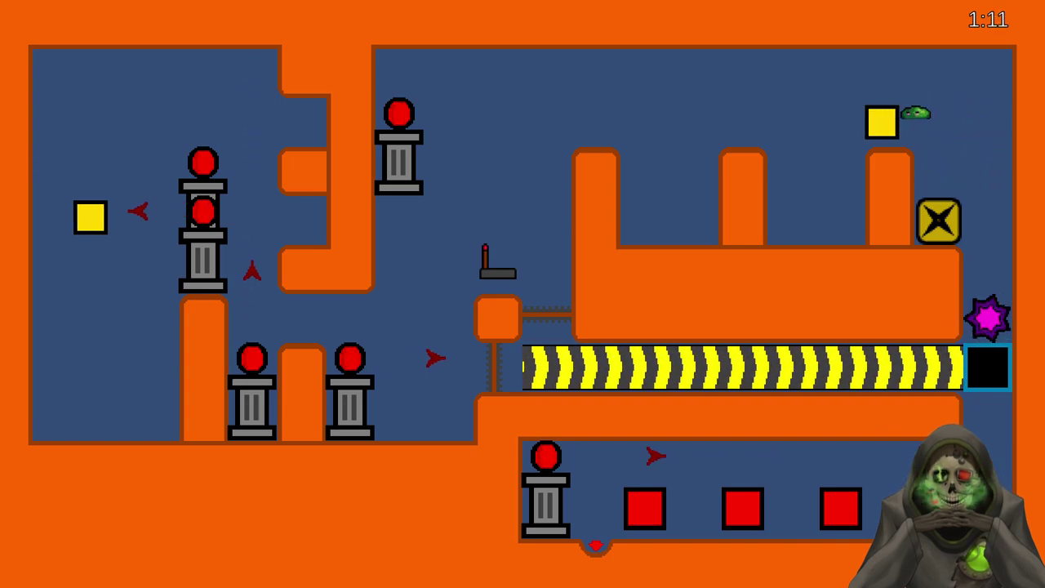
pyautogui.press('Left')
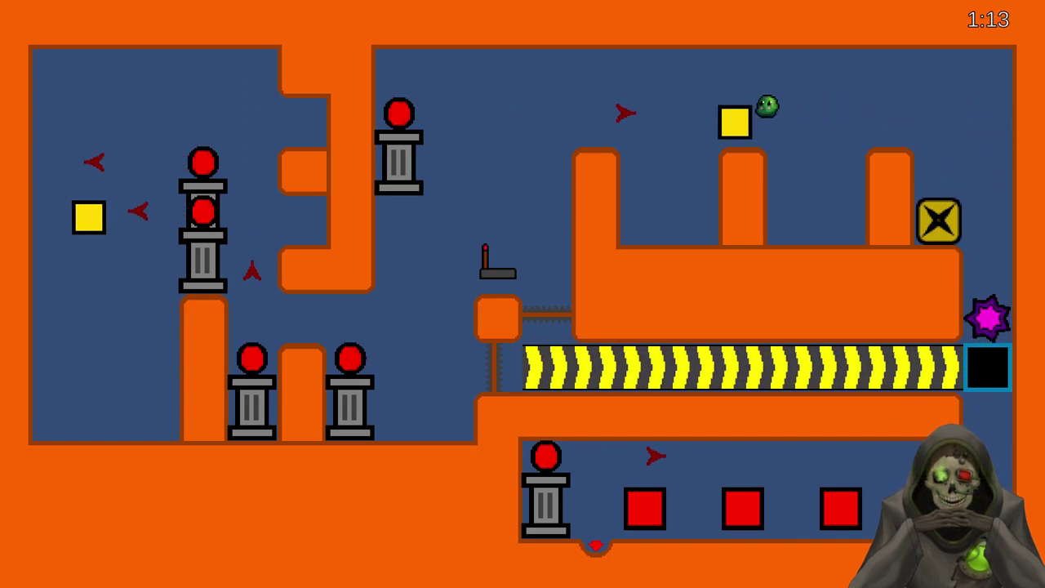
pyautogui.press('Left')
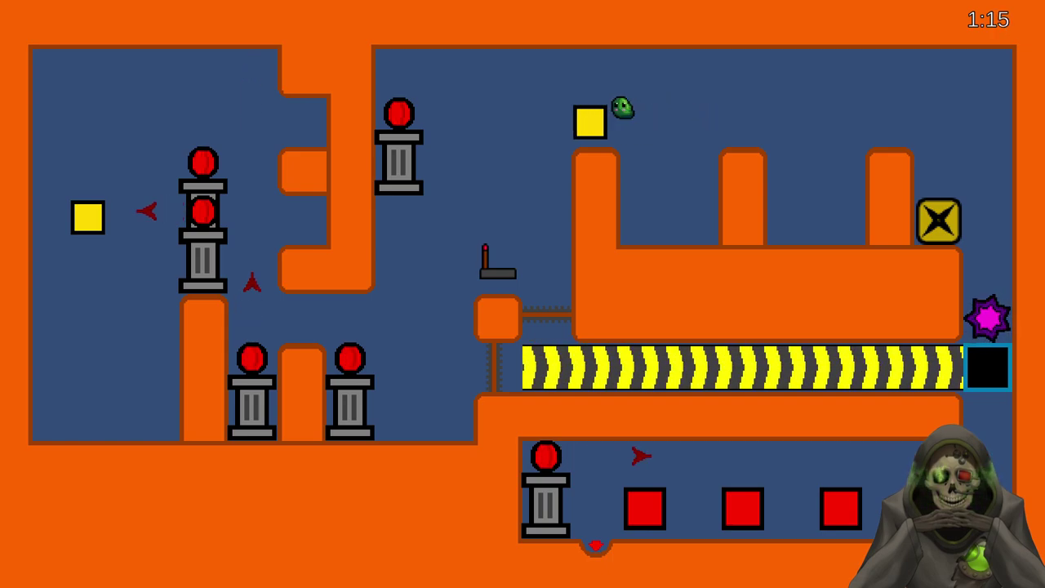
pyautogui.press('Left')
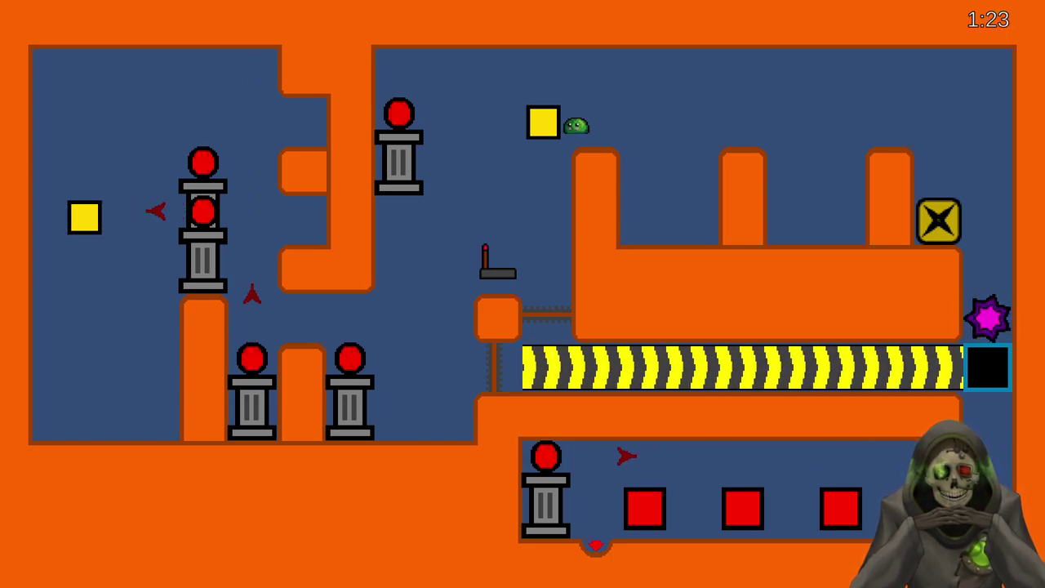
# Get on top of the yellow block and push it down the shaft onto the gate beside the lever
pyautogui.press('Up')
pyautogui.press('Left')
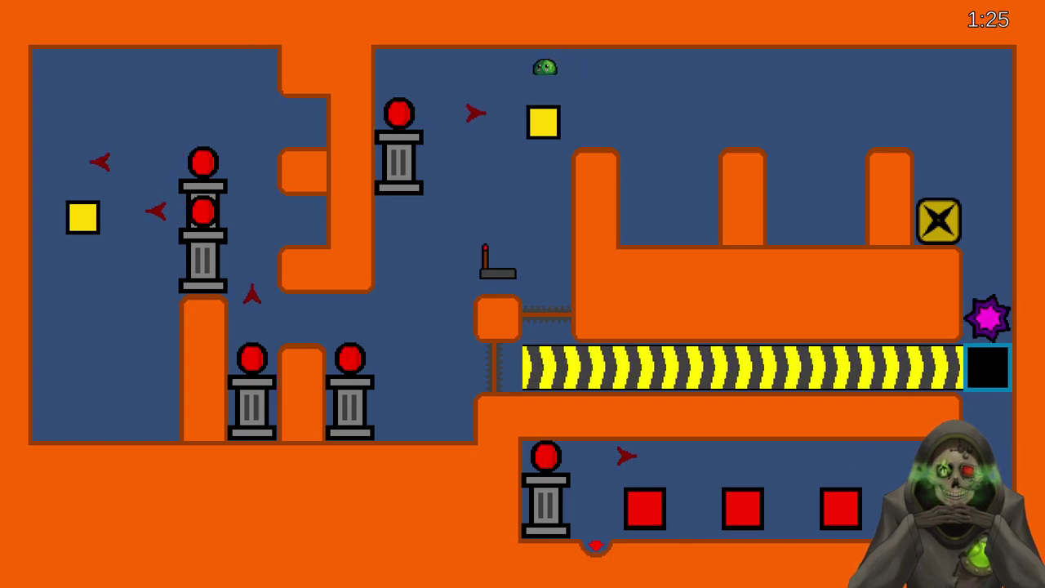
pyautogui.press('Down')
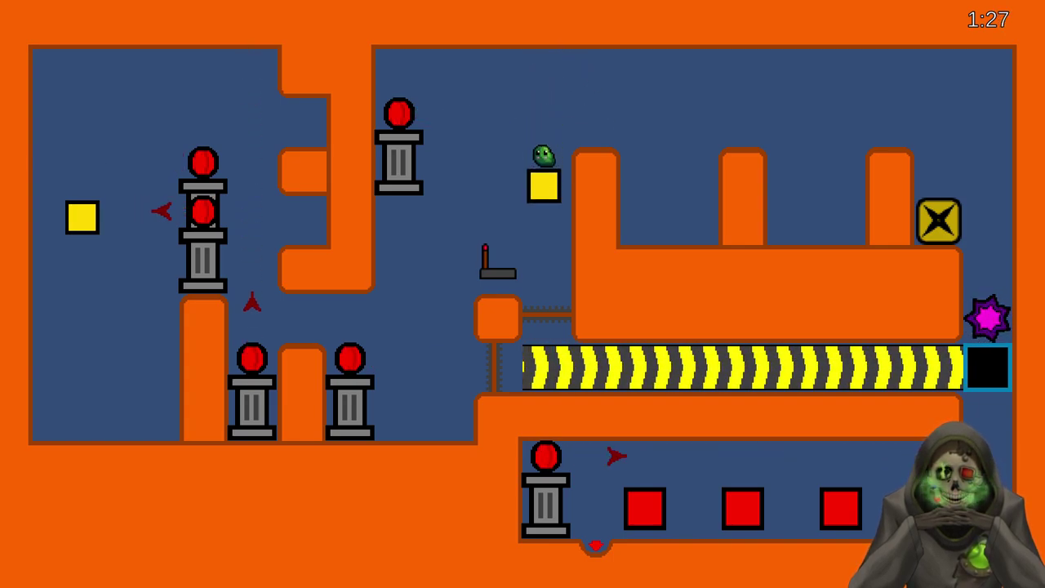
pyautogui.press('Left')
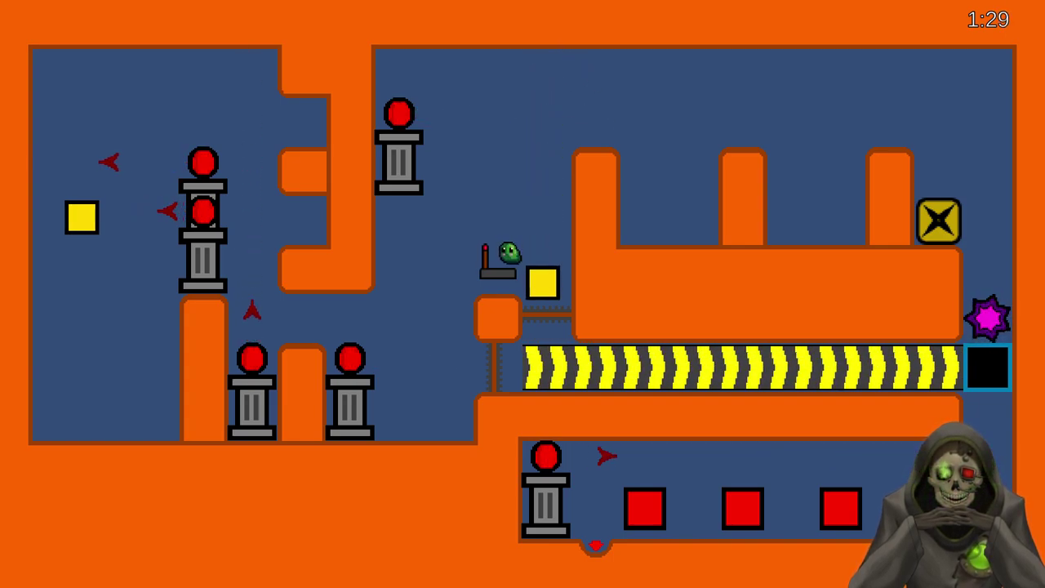
# Flip the lever to open the gates, push the yellow block onto the conveyor into the socket, and flip the lever back
pyautogui.press('Right')
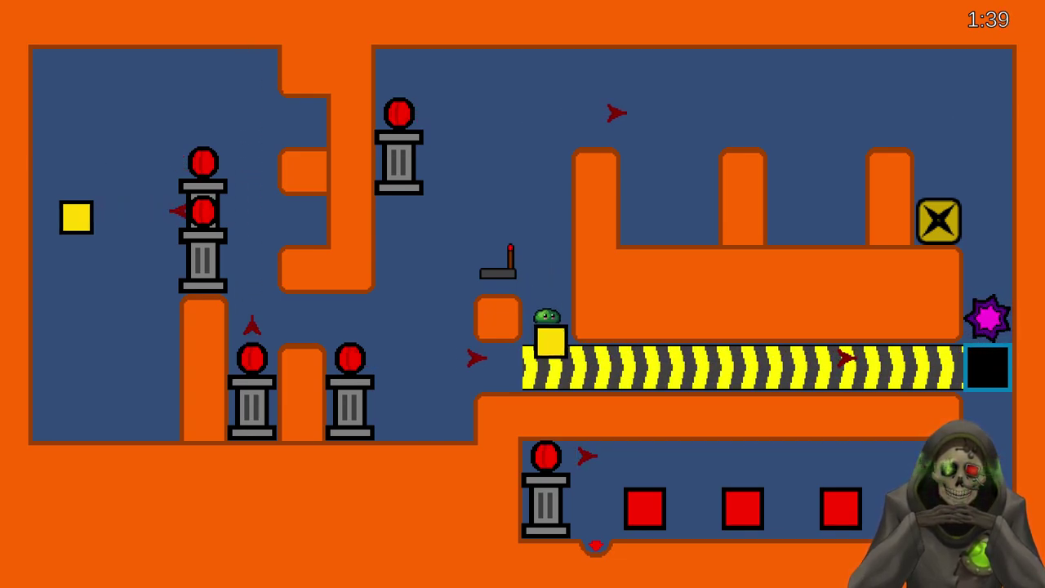
pyautogui.press('space')
pyautogui.press('Left')
pyautogui.press('Right')
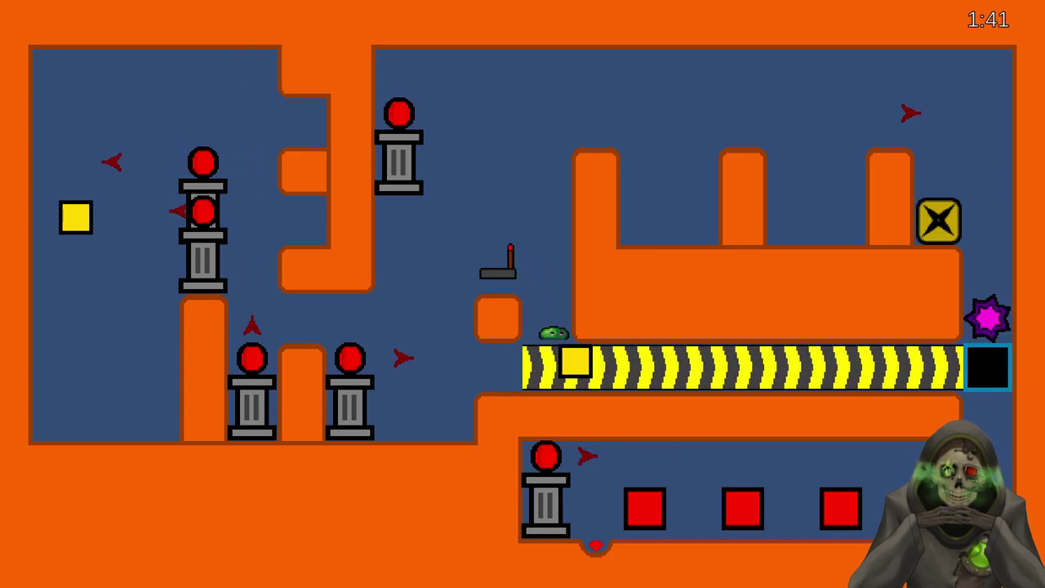
pyautogui.press('space')
pyautogui.press('Left')
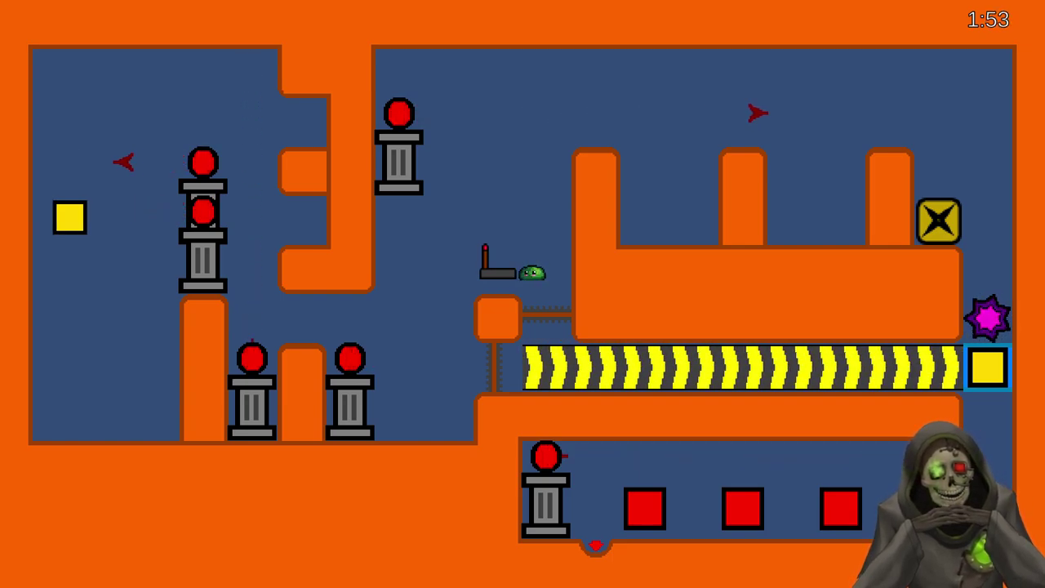
# Climb back up the shaft, cross above the three pillars and drop down the outer passage through the yellow-filled socket
pyautogui.press('space')
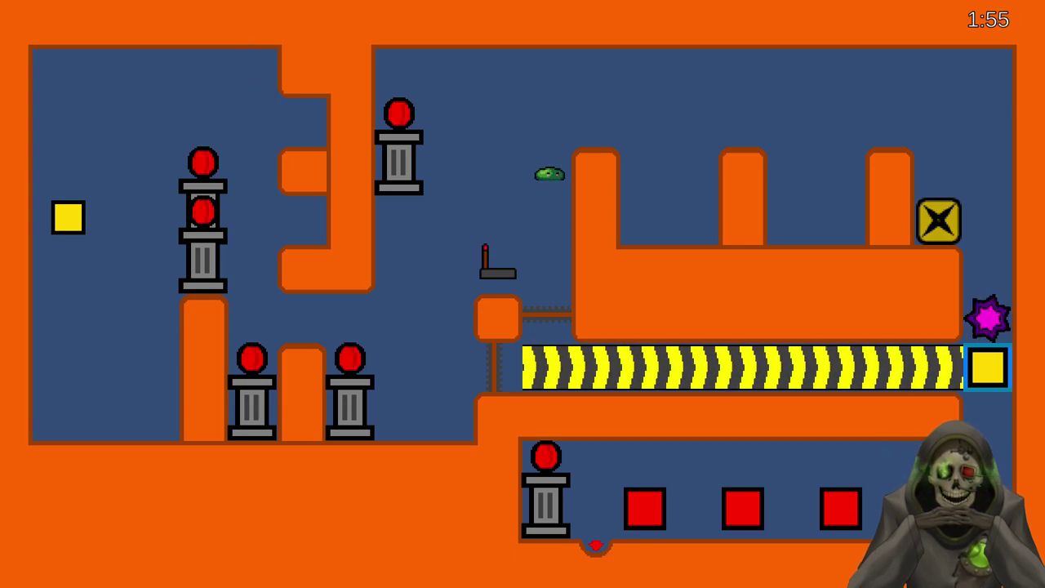
pyautogui.press('space')
pyautogui.press('space')
pyautogui.press('space')
pyautogui.press('Right')
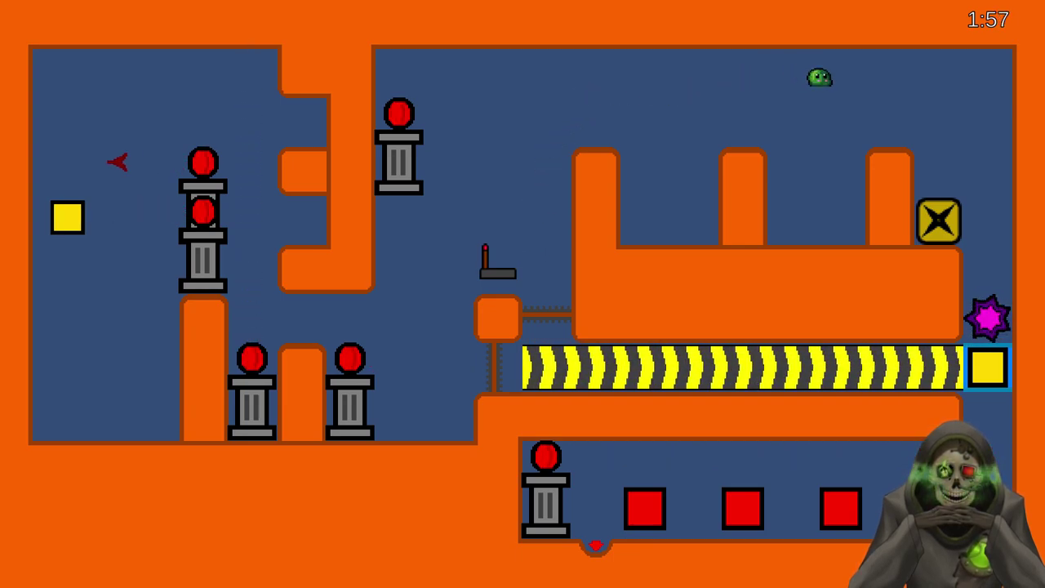
pyautogui.press('Right')
pyautogui.press('space')
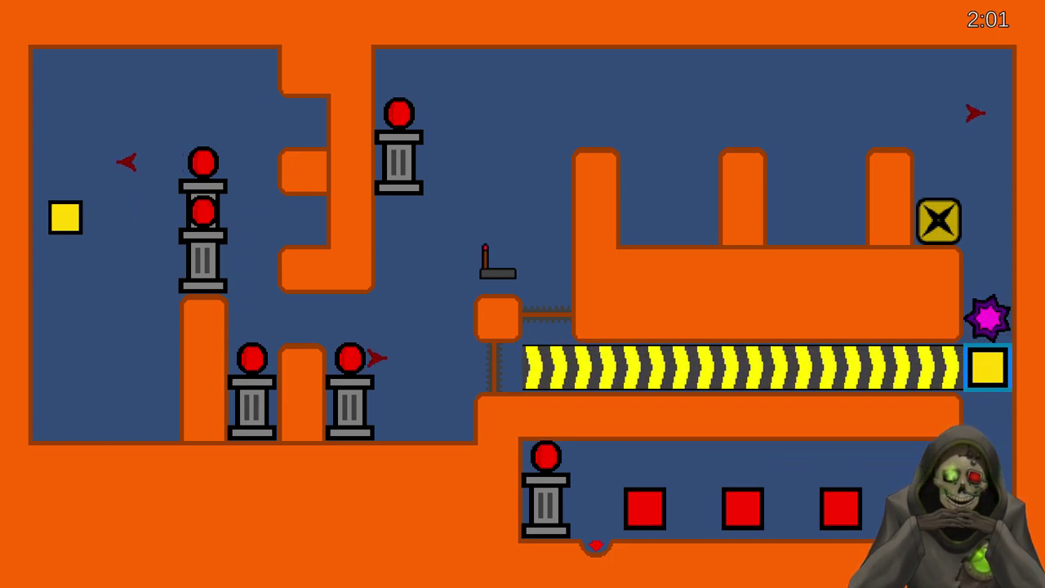
# Cross the lower corridor over the three red blocks, avoid the tower's shots and finish the level at the red exit
pyautogui.press('Left')
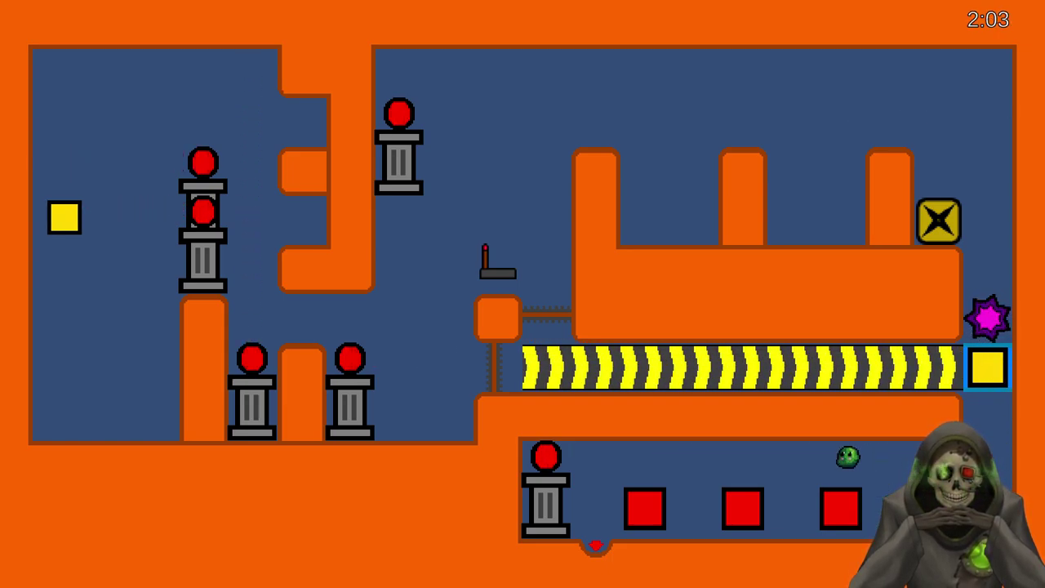
pyautogui.press('space')
pyautogui.press('Left')
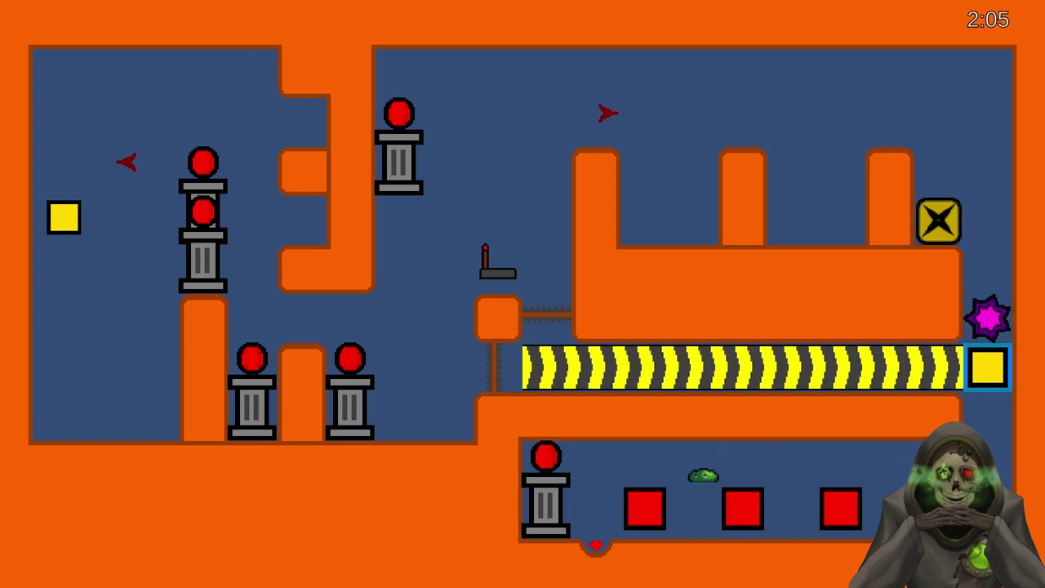
pyautogui.press('Up')
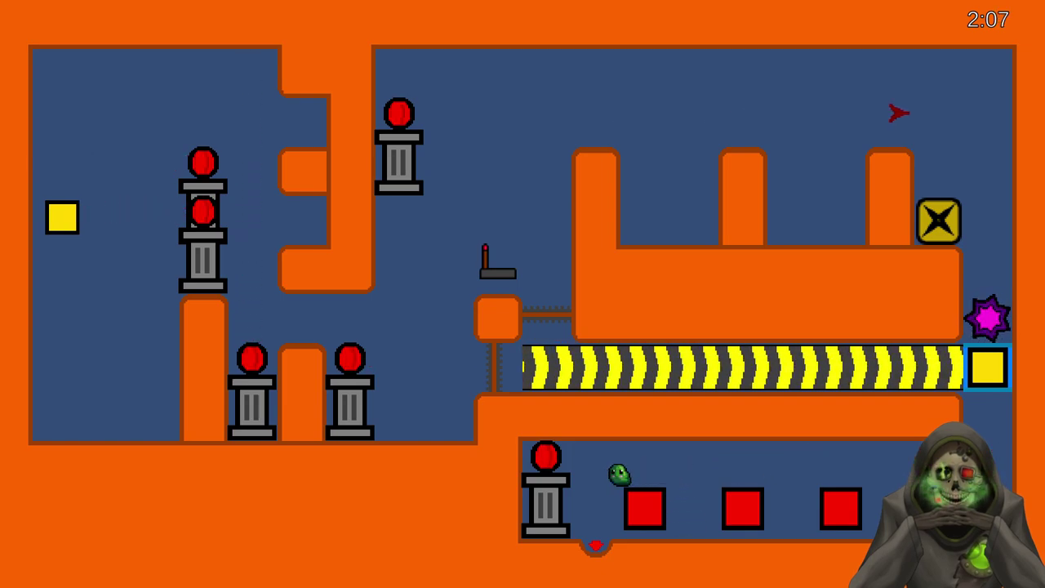
pyautogui.press('Left')
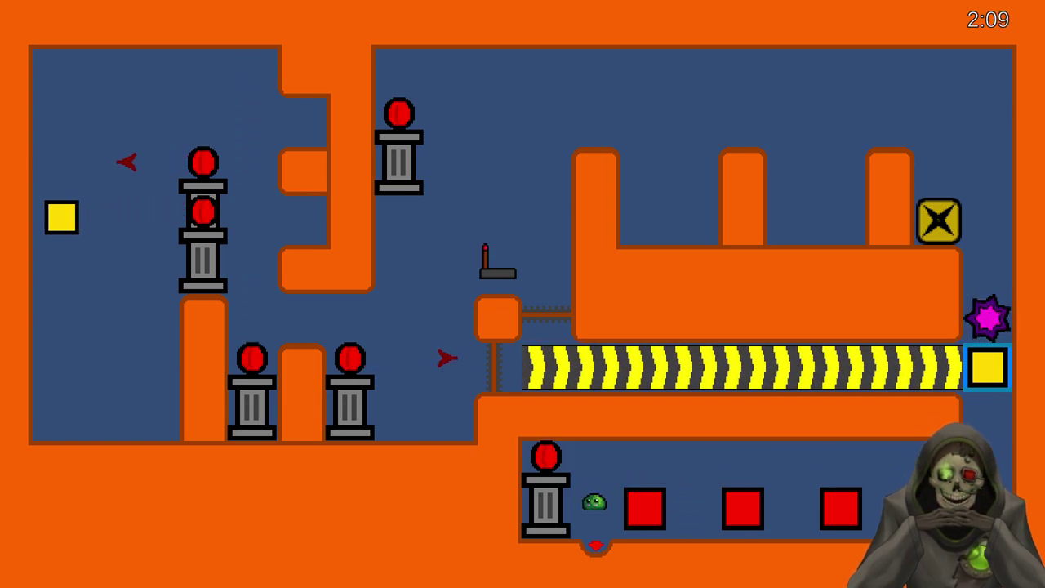
pyautogui.press('super')
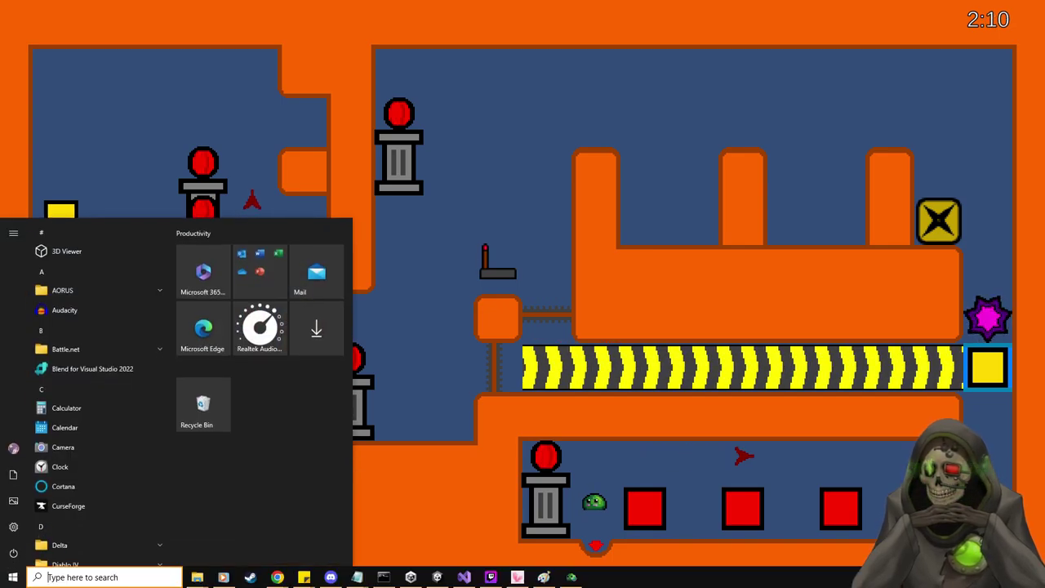
pyautogui.press('super')
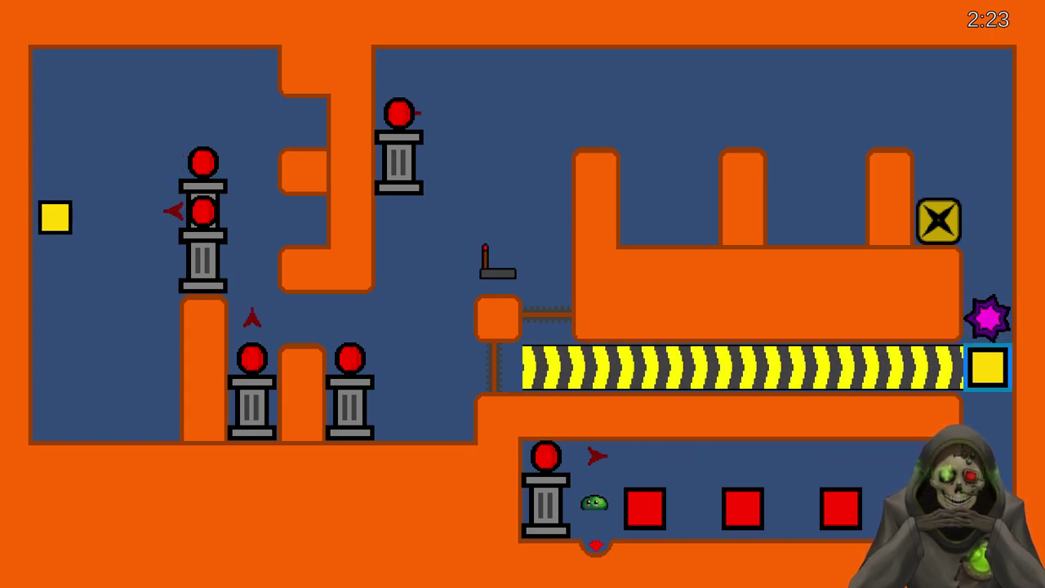
pyautogui.press('r')
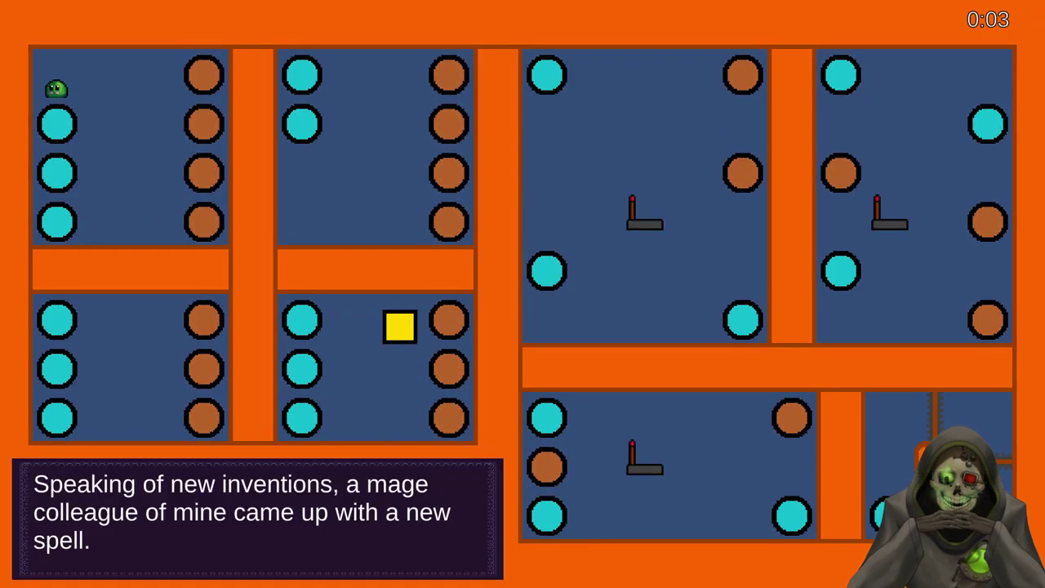
# Move the slime into the middle of the portal level's first room and capture a full-screen snip
pyautogui.press('Right')
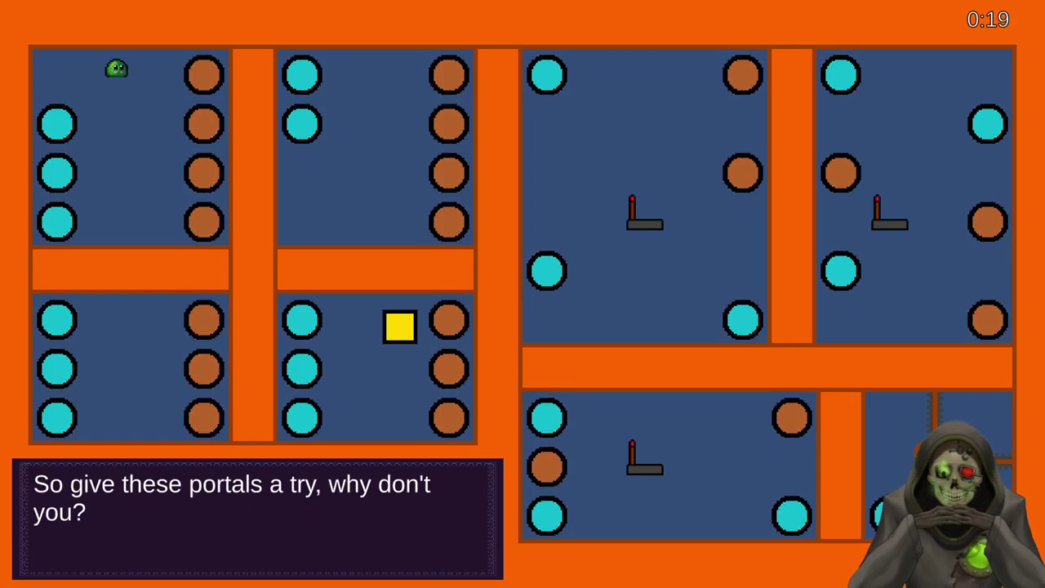
pyautogui.press('super+shift+s')
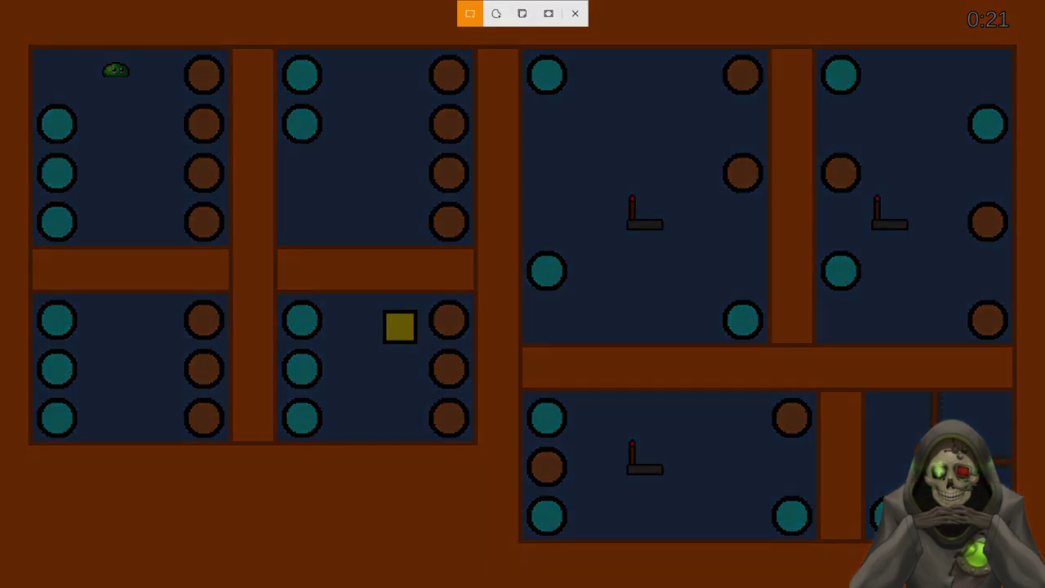
pyautogui.moveTo(2, 1); pyautogui.dragTo(1044, 587)
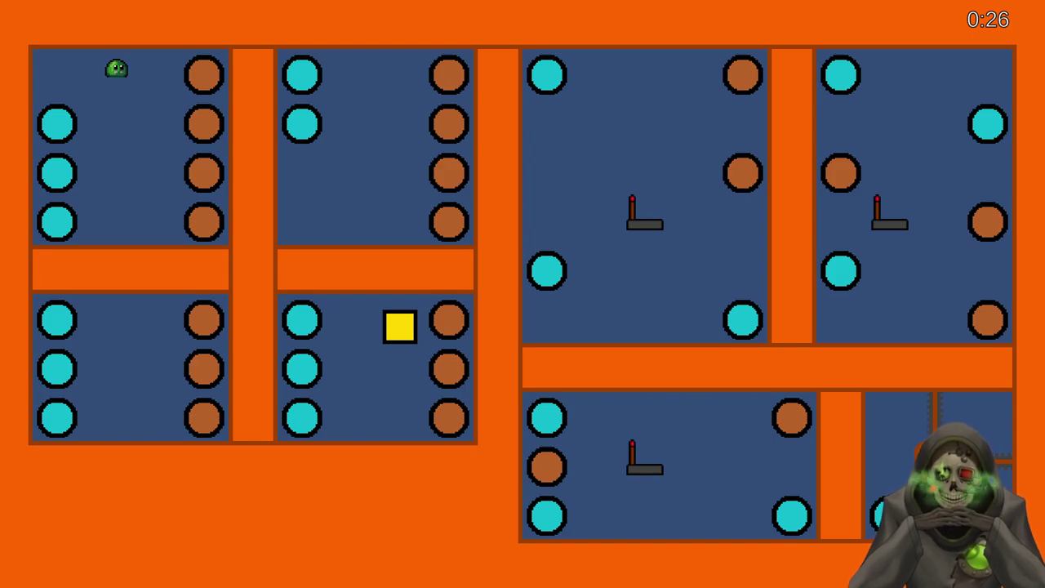
# Try going through a brown portal in the first room, and restart the portal level
pyautogui.press('Right')
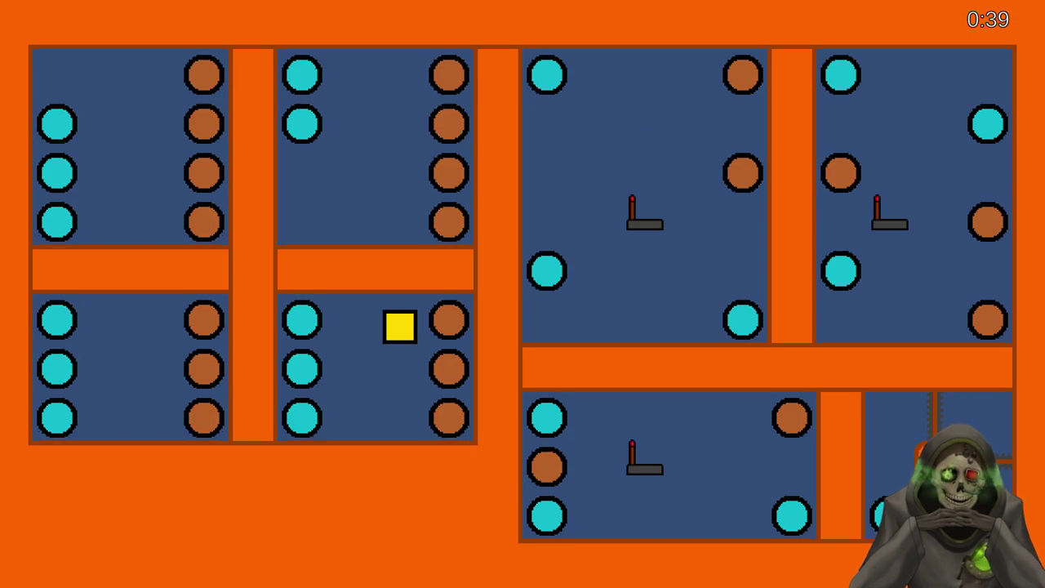
pyautogui.press('Escape')
pyautogui.click(504, 240)
# Try sending the slime through a brown portal beside the second row of the first room, and restart the level
pyautogui.press('Right')
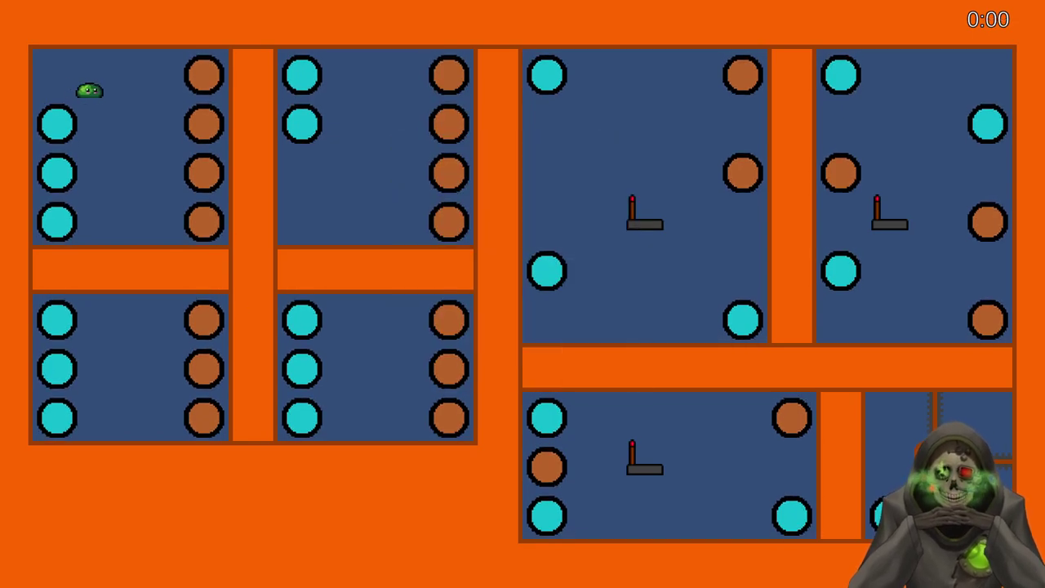
pyautogui.press('Down')
pyautogui.press('Left')
pyautogui.press('Up')
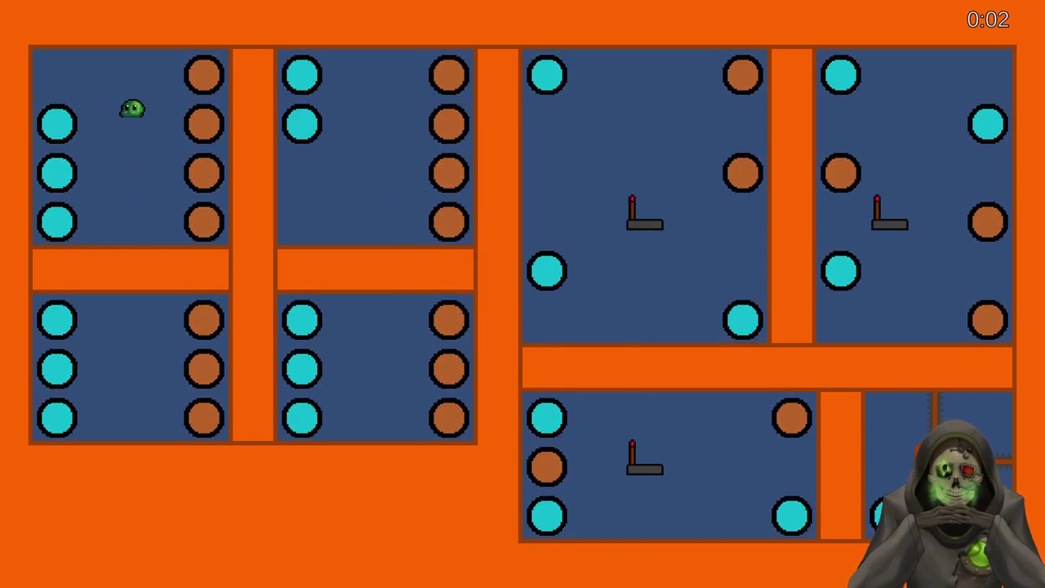
pyautogui.press('Right')
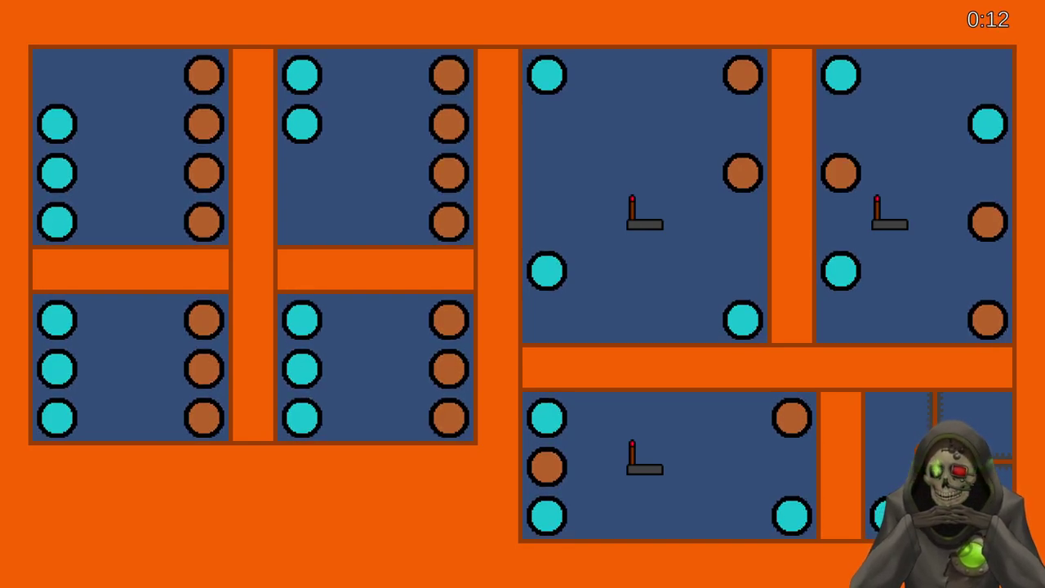
pyautogui.press('super')
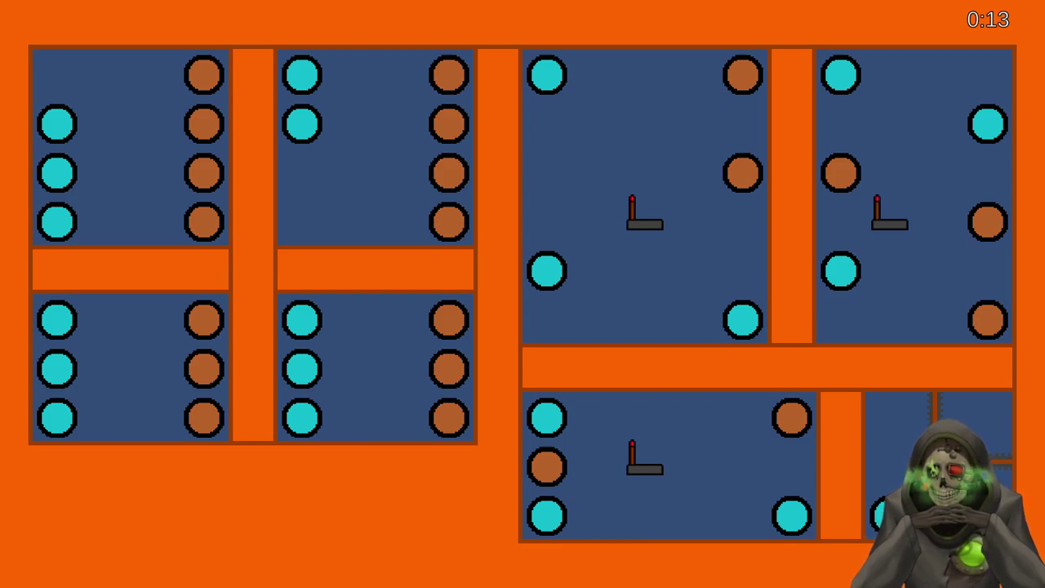
pyautogui.press('Escape')
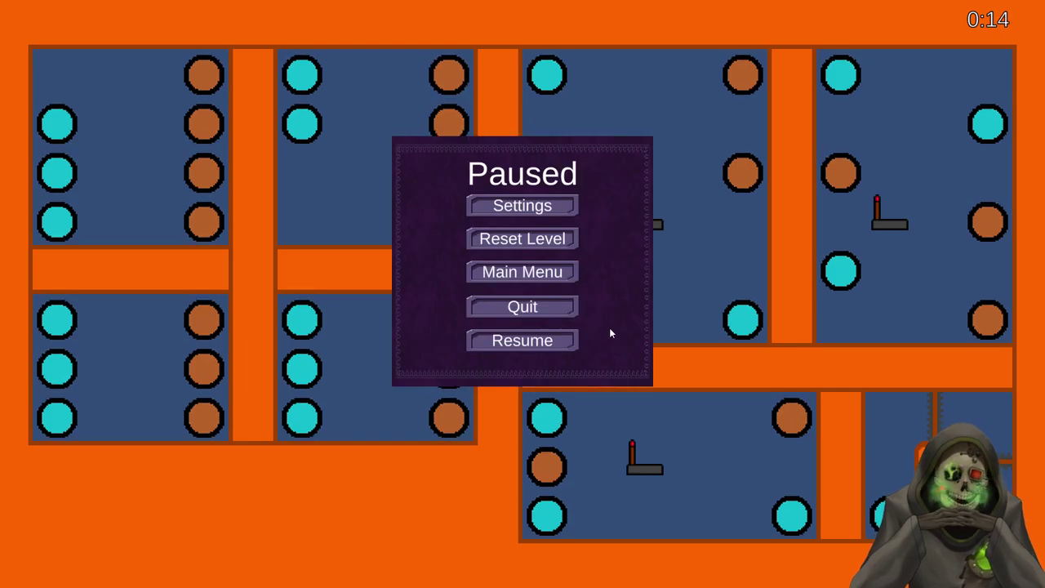
pyautogui.click(567, 240)
# Send the slime through portals into the lower and upper second-column rooms, and bring it back to the first room
pyautogui.press('d')
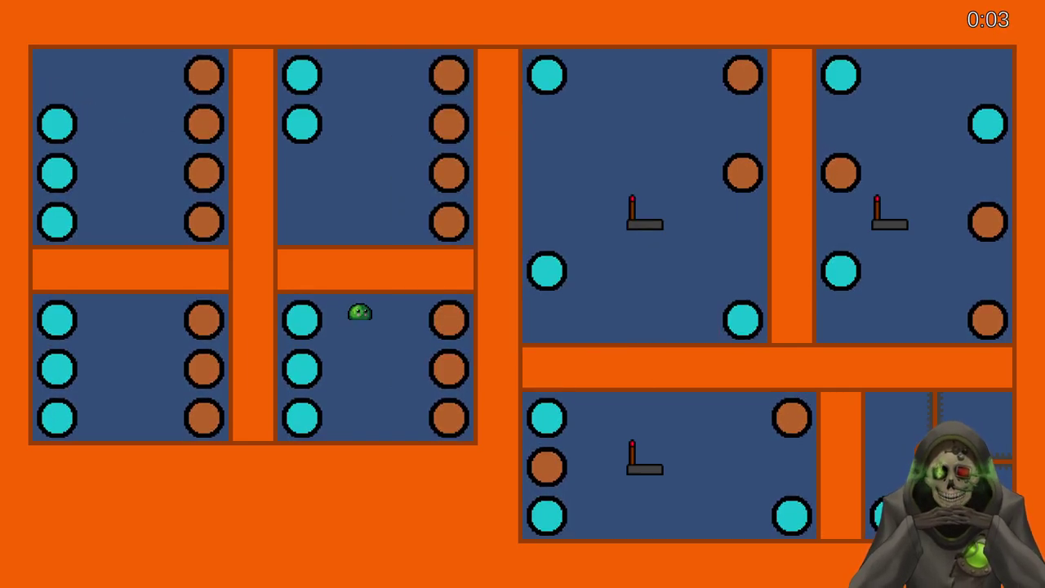
pyautogui.press('Left')
pyautogui.press('s')
pyautogui.press('d')
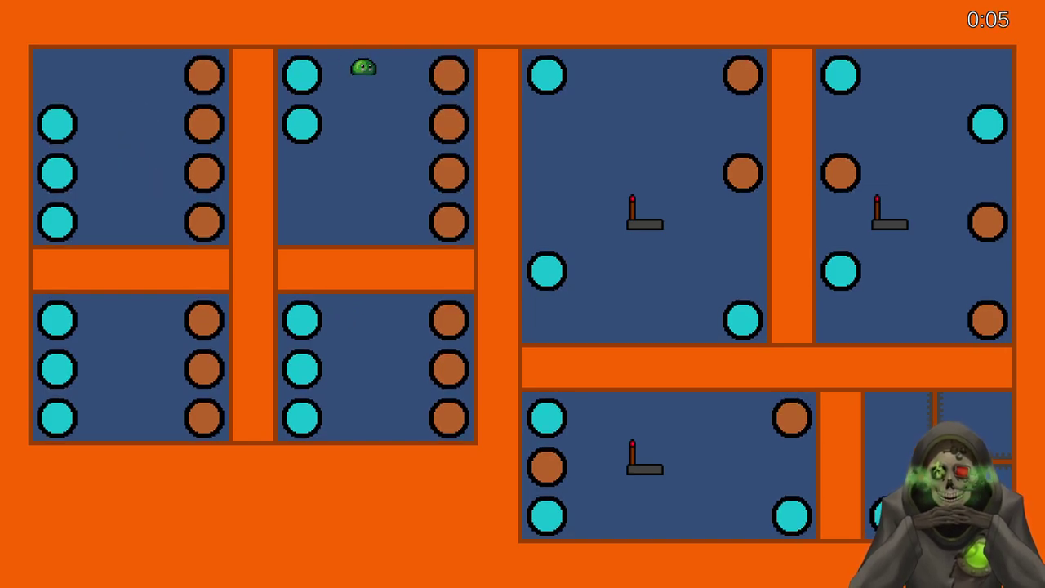
pyautogui.press('a')
pyautogui.press('s')
pyautogui.press('d')
pyautogui.press('s')
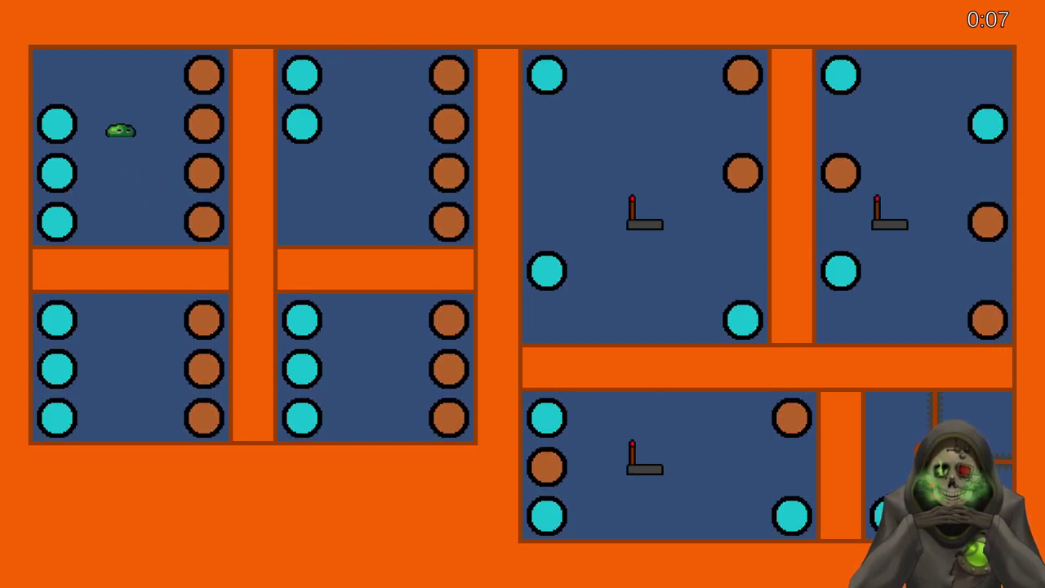
# Lower the slime to the first room's third row and shuttle it through portals between the two lower small rooms
pyautogui.press('a')
pyautogui.press('s')
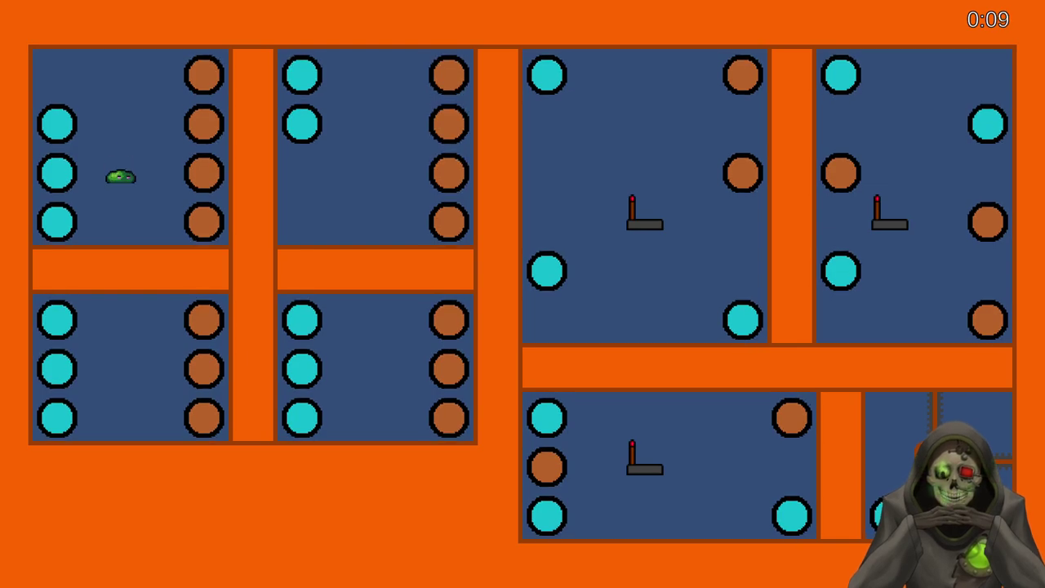
pyautogui.press('a')
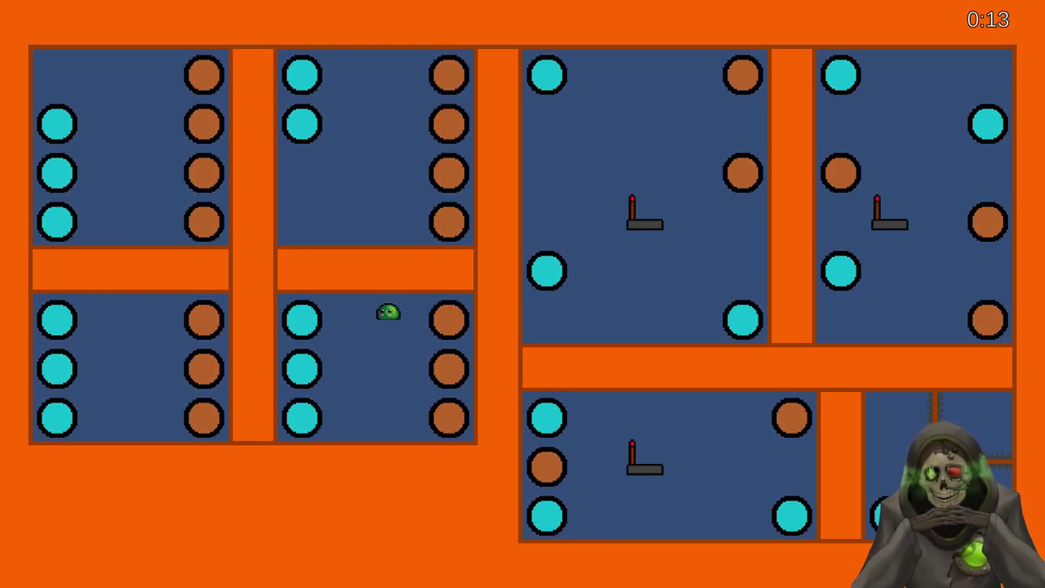
pyautogui.press('Left')
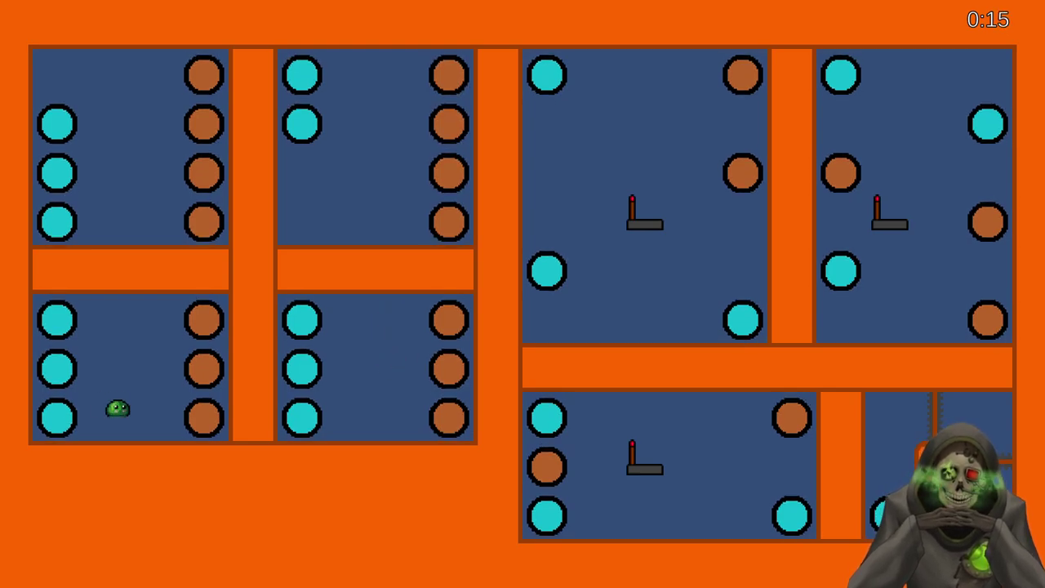
pyautogui.press('Right')
pyautogui.press('Right')
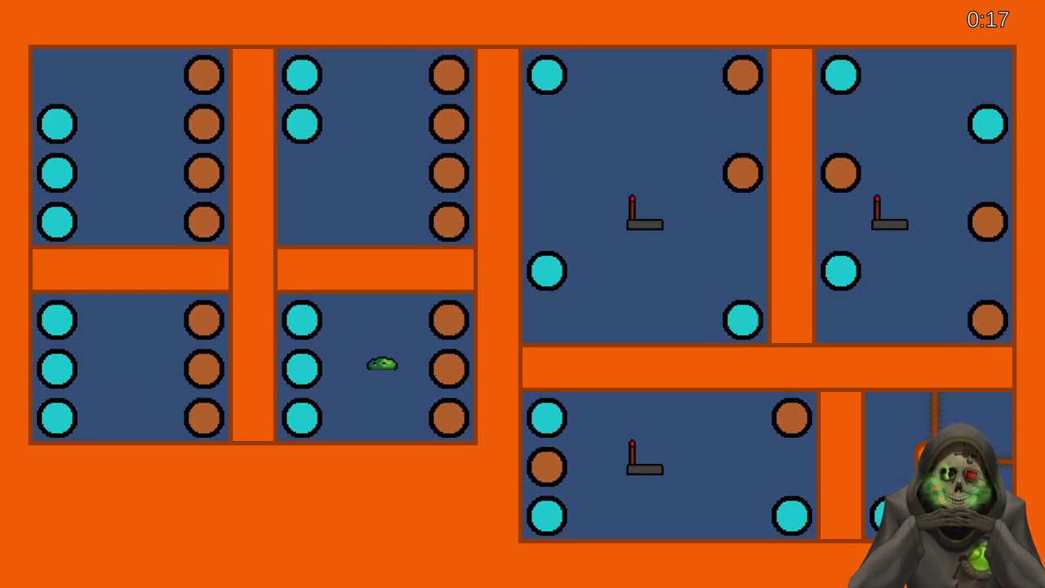
pyautogui.press('Left')
pyautogui.press('Up')
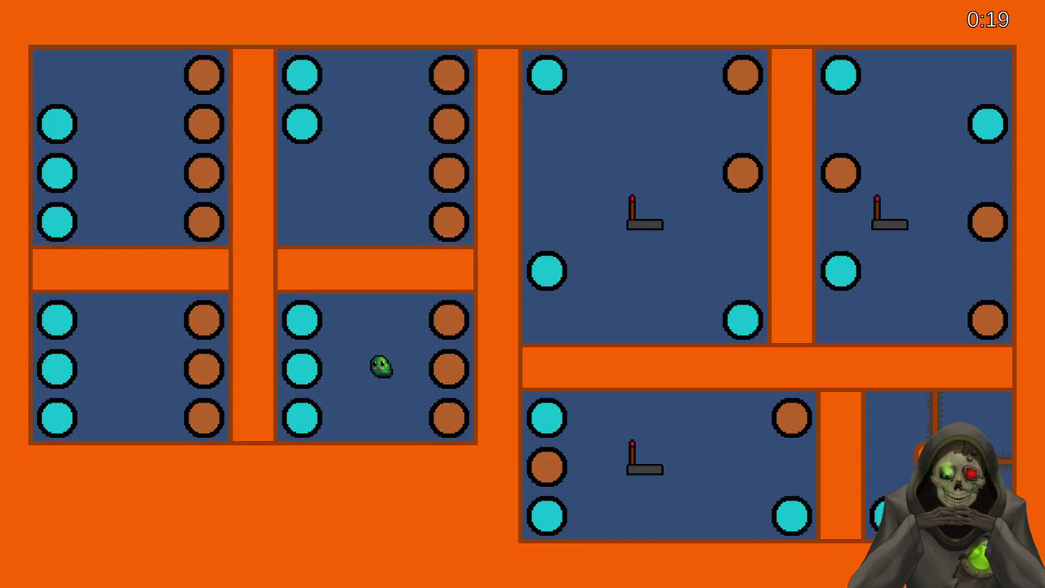
# Work the slime through the portals of the four small rooms until it enters the large upper room
pyautogui.press('Left')
pyautogui.press('Left')
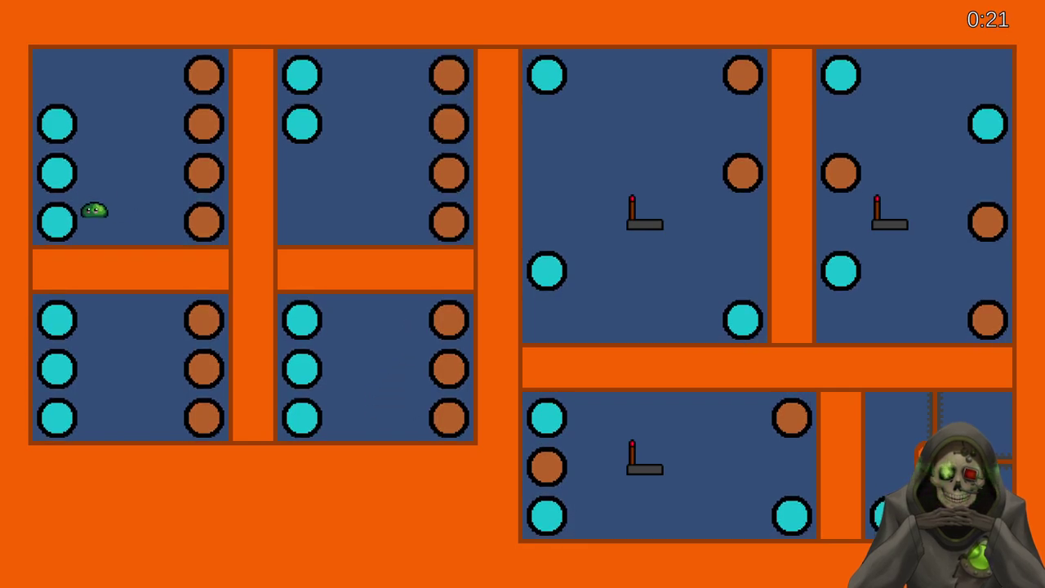
pyautogui.press('Up')
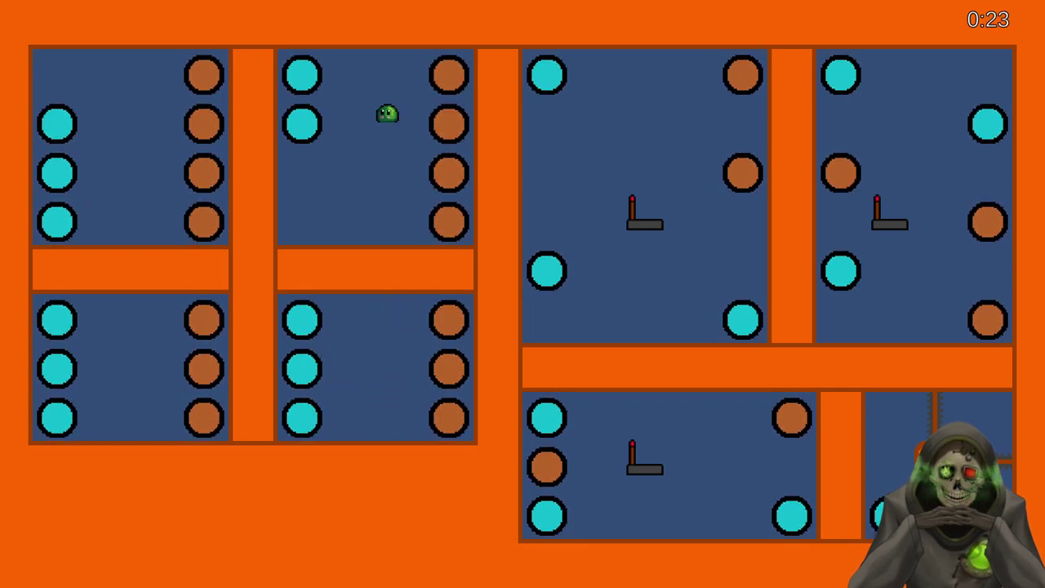
pyautogui.press('Right')
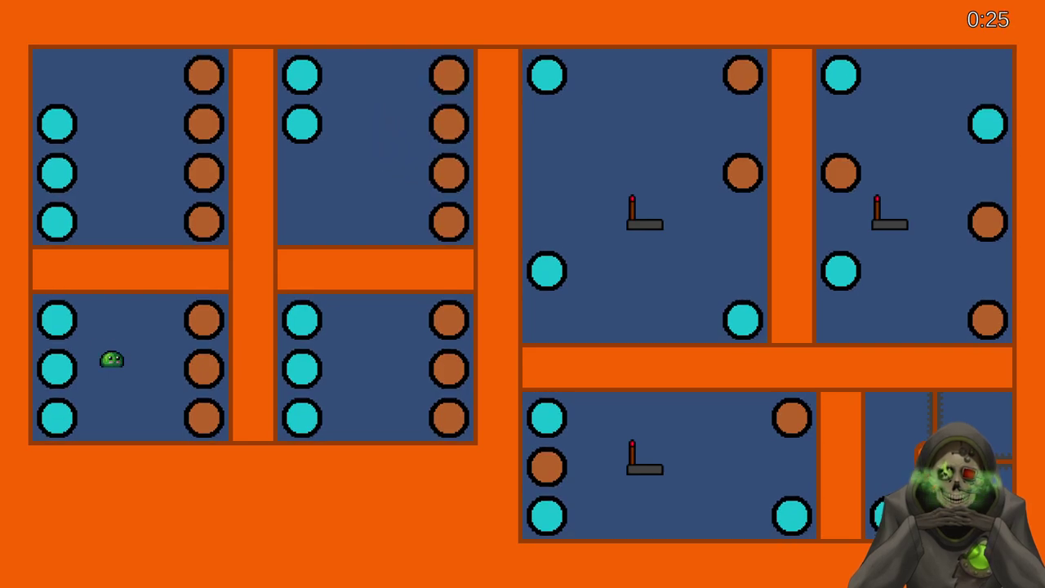
pyautogui.press('Left')
pyautogui.press('Down')
pyautogui.press('Down')
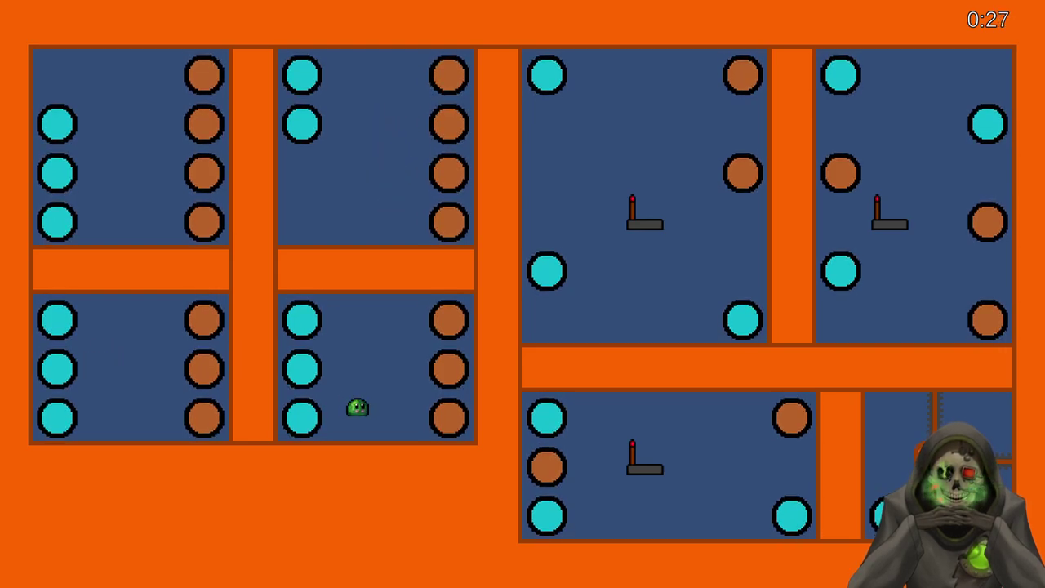
pyautogui.press('Up')
pyautogui.press('Right')
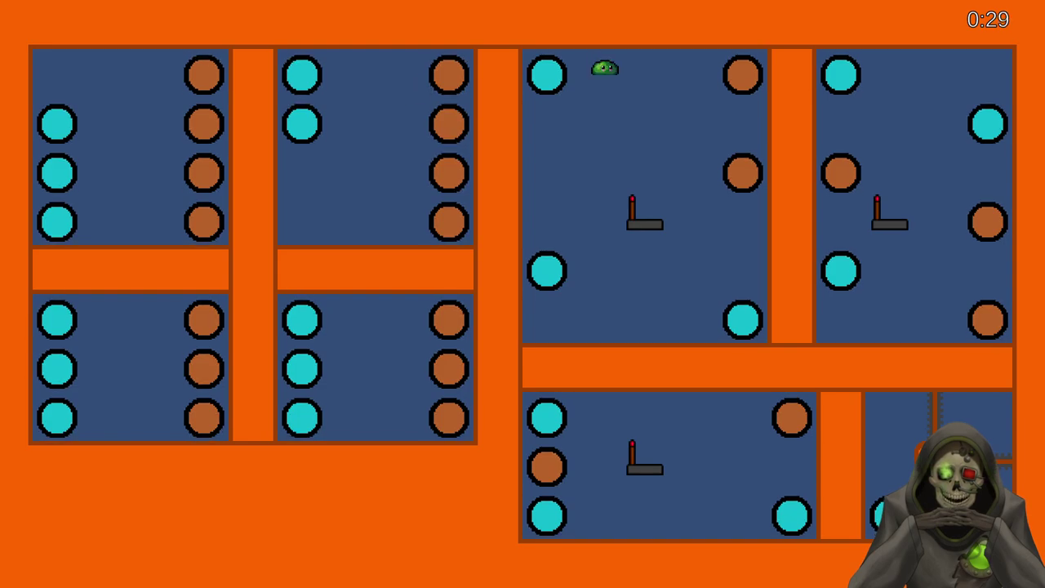
# Drop the slime onto the platform in the large upper room and flip its lever
pyautogui.press('Down')
pyautogui.press('Right')
pyautogui.press('space')
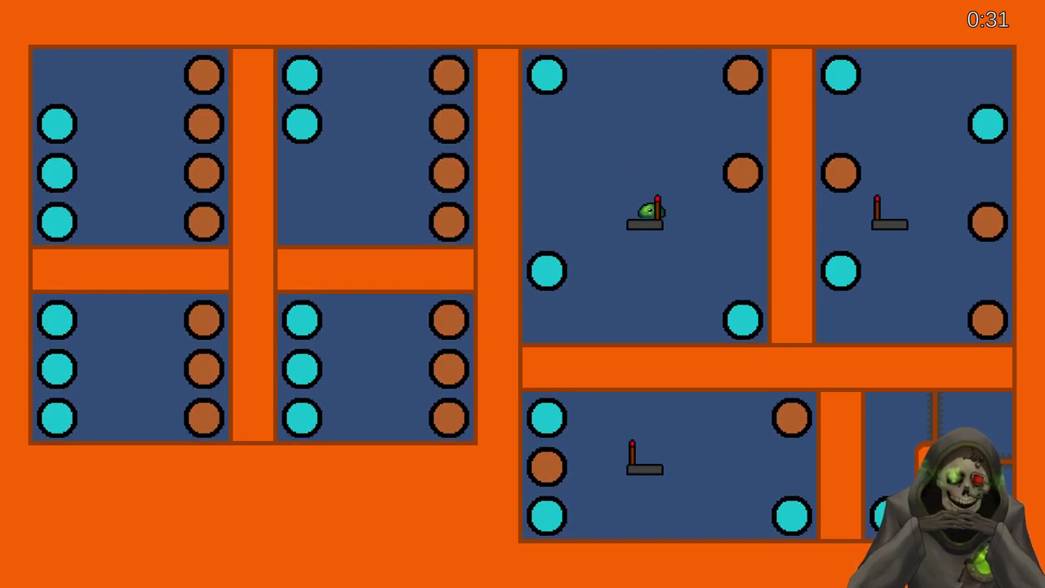
# Route the slime back through the lower first-column room's portals into the upper far room and flip the lever there
pyautogui.press('Right')
pyautogui.press('Up')
pyautogui.press('Left')
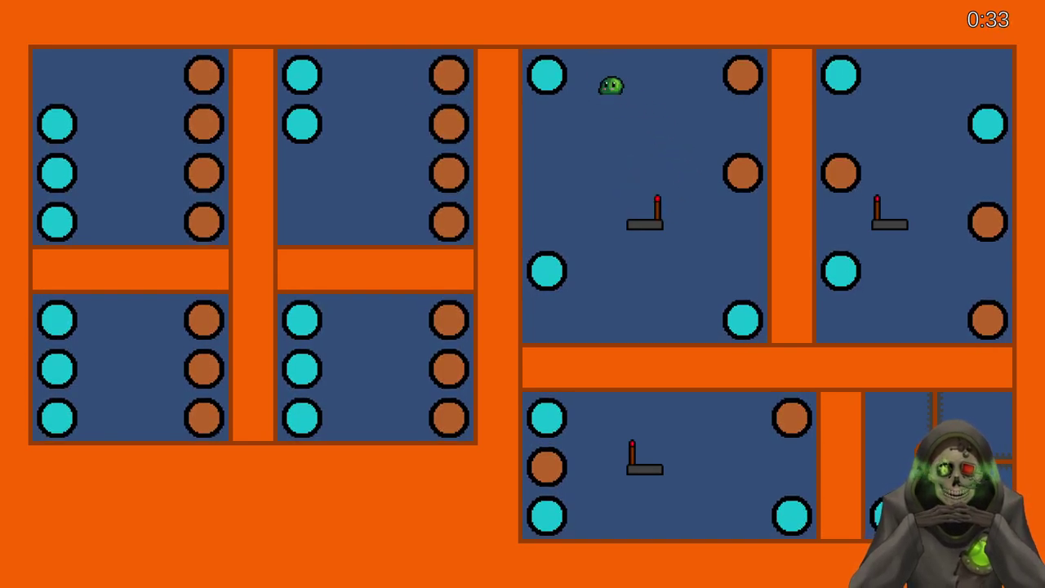
pyautogui.press('Down')
pyautogui.press('Left')
pyautogui.press('Down')
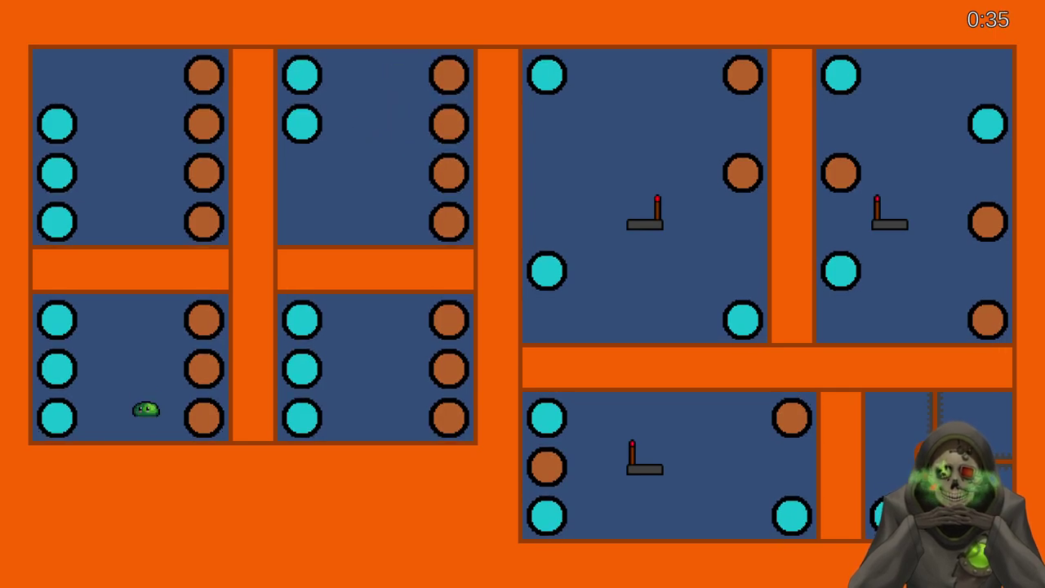
pyautogui.press('Up')
pyautogui.press('Right')
pyautogui.press('Right')
pyautogui.press('Down')
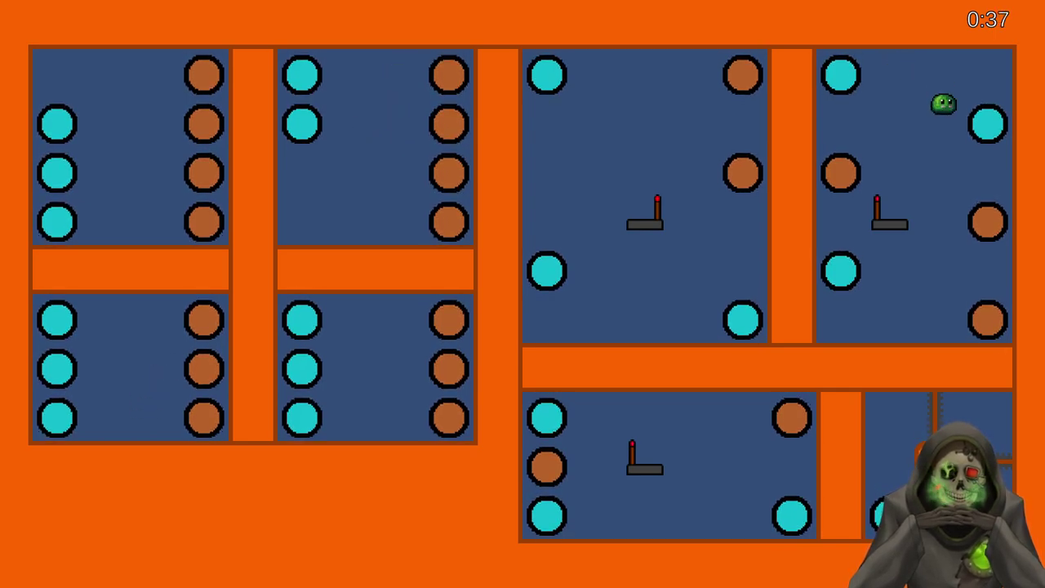
pyautogui.press('Left')
pyautogui.press('space')
# Return the slime to the lower first-column room, try its blue portals, and restart the level
pyautogui.press('Up')
pyautogui.press('Left')
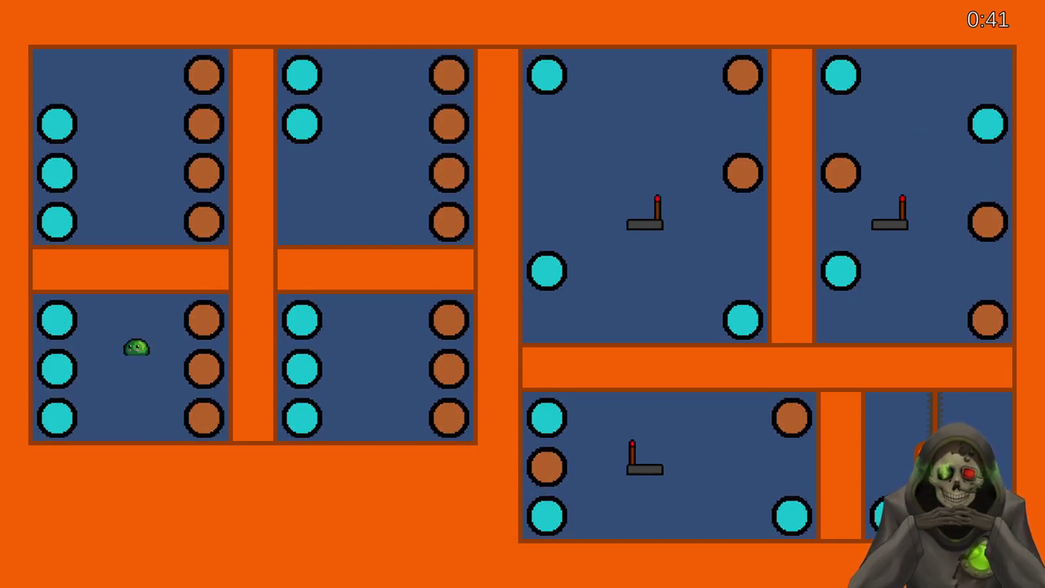
pyautogui.press('Left')
pyautogui.press('Left')
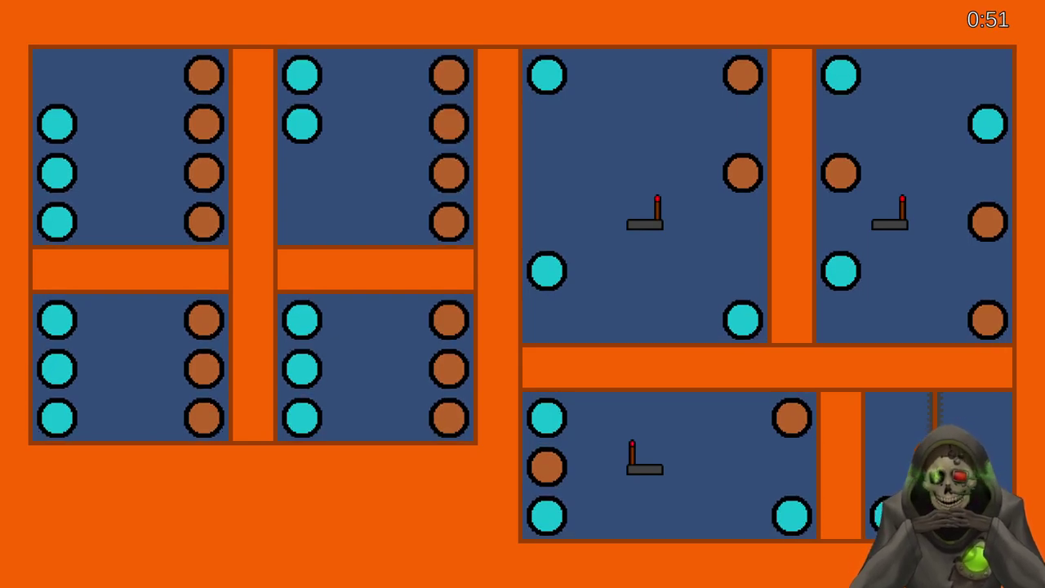
pyautogui.press('Escape')
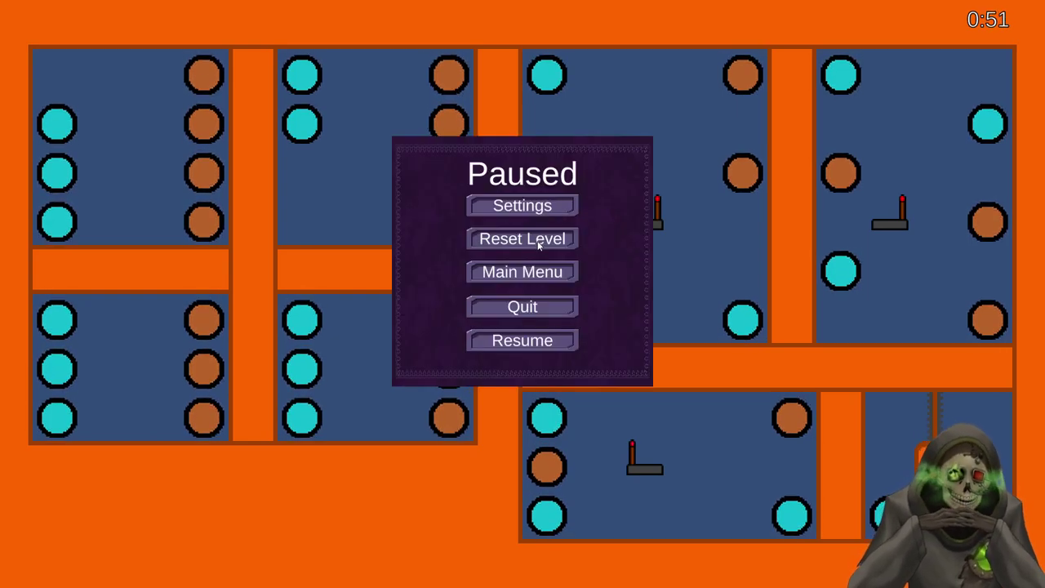
pyautogui.click(532, 237)
# Move the slime down the first room and take portals into the lower first-column room
pyautogui.press('s')
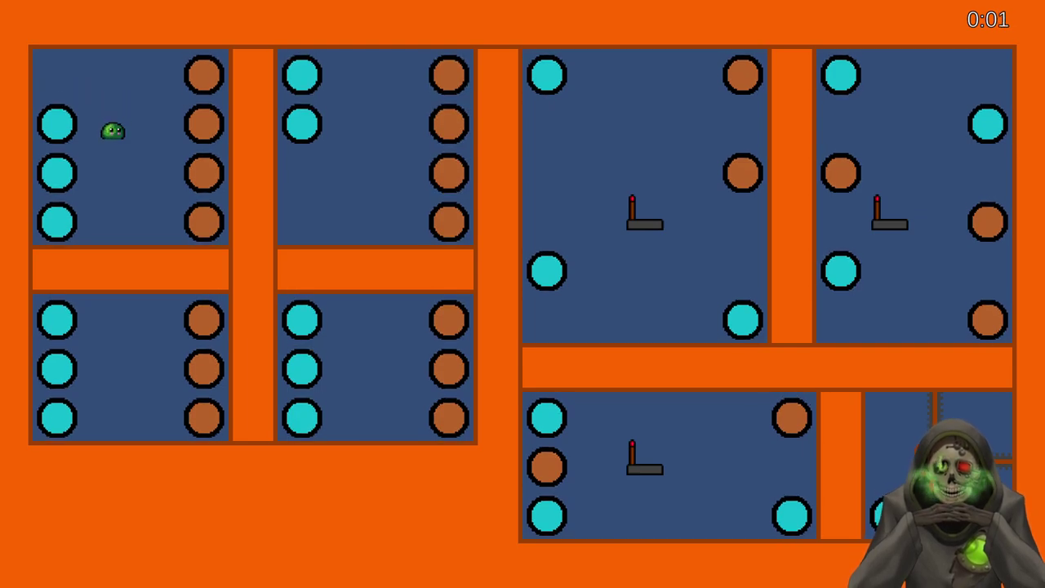
pyautogui.press('d')
pyautogui.press('a')
pyautogui.press('s')
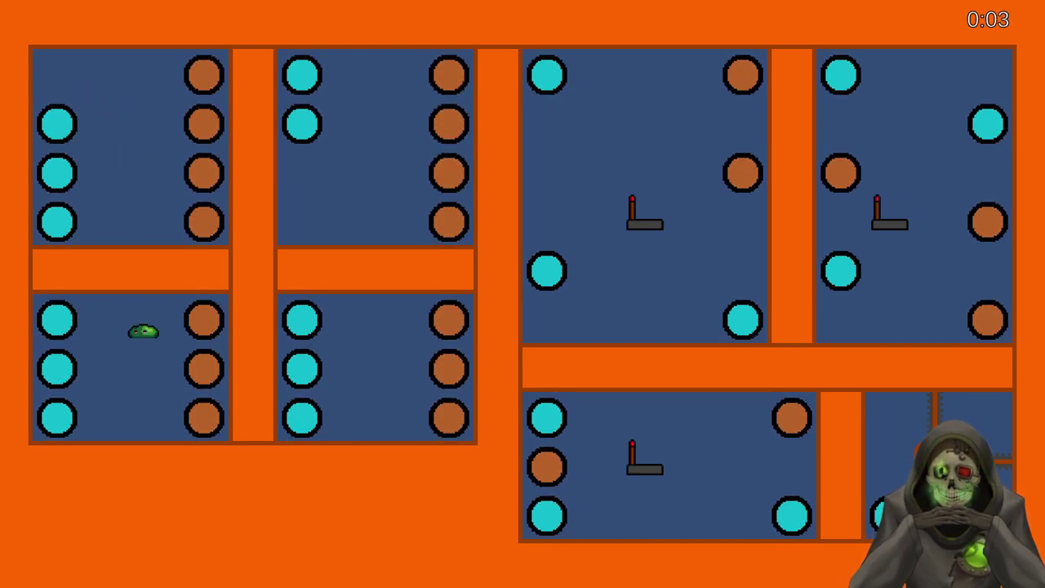
pyautogui.press('a')
pyautogui.press('d')
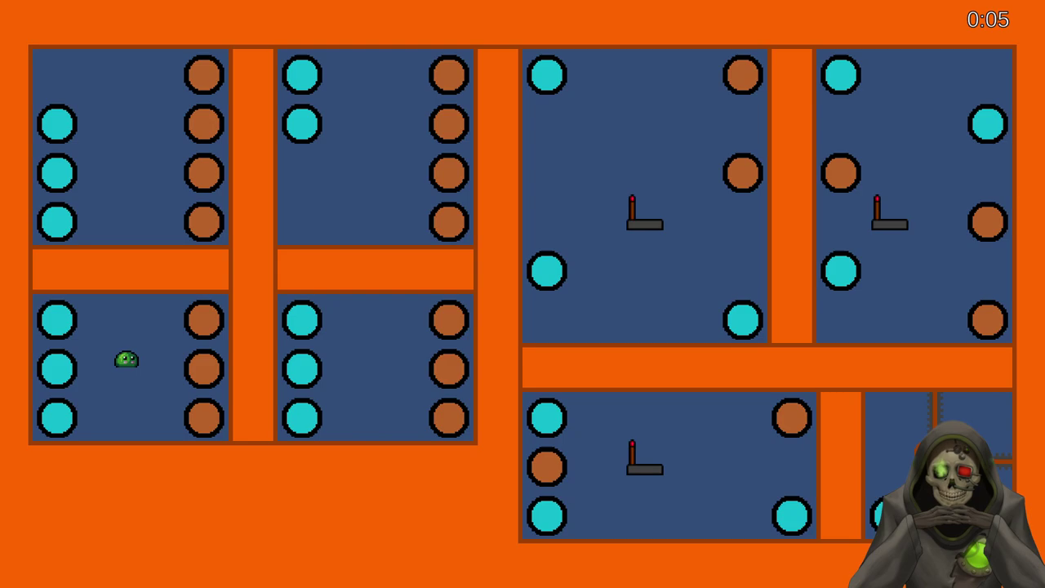
# Try another blue portal in the lower first-column room, and restart the portal level
pyautogui.press('w')
pyautogui.press('a')
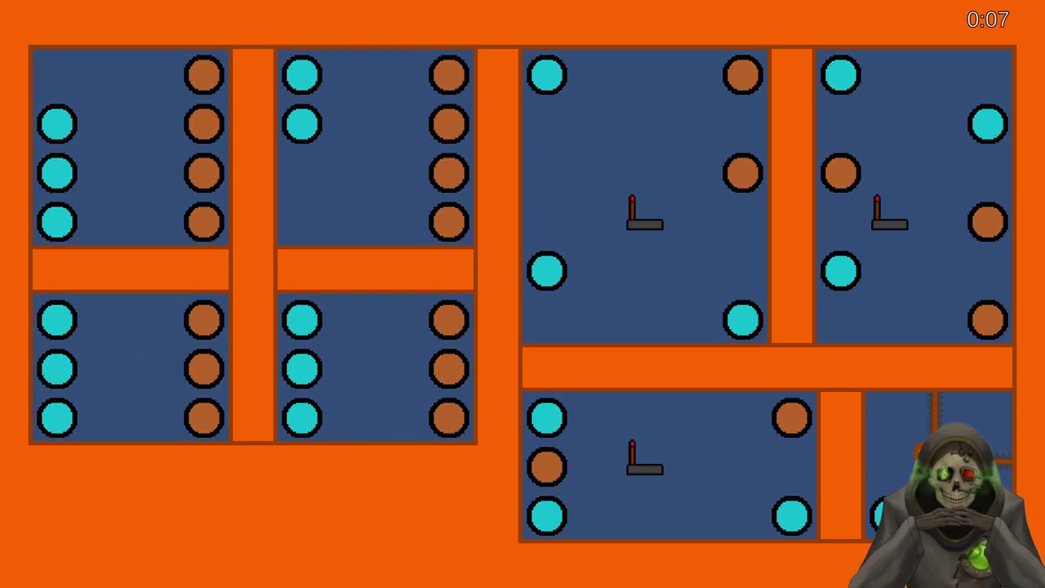
pyautogui.press('super')
pyautogui.press('Escape')
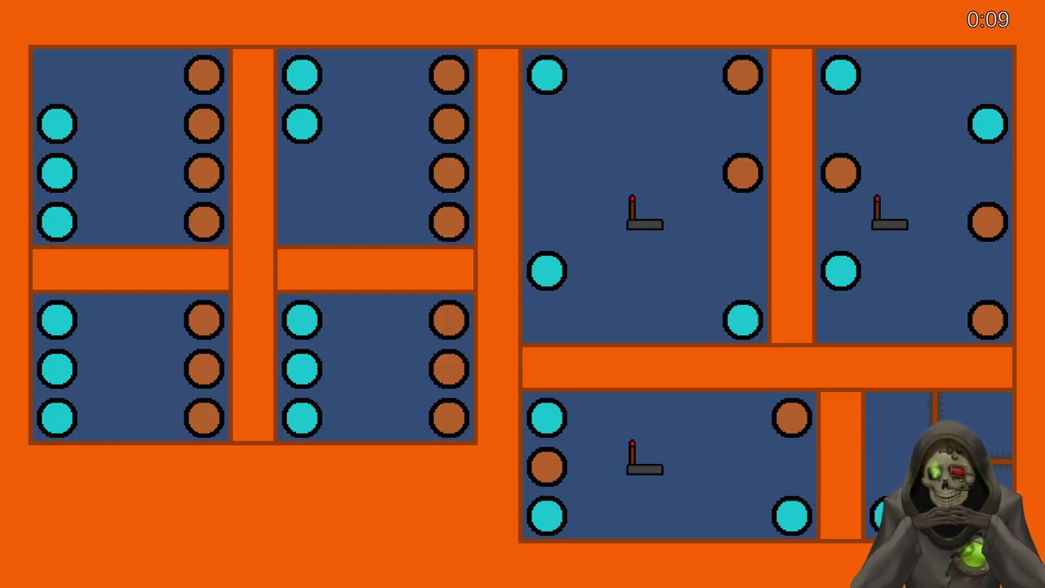
pyautogui.press('Escape')
pyautogui.click(526, 241)
# Try portals from the first room through the lower second-column and lower first-column rooms into the upper second-column room
pyautogui.press('Right')
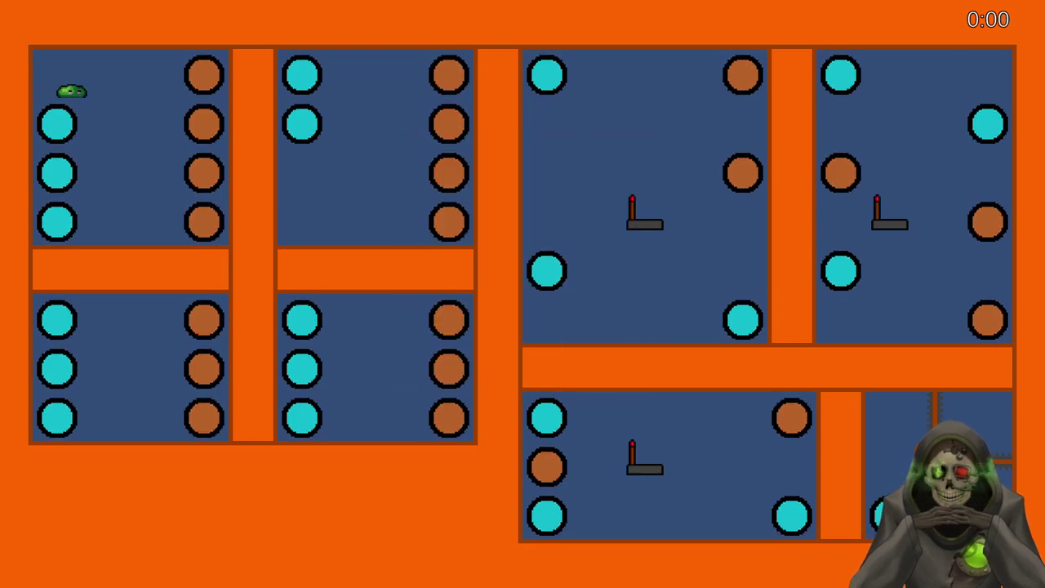
pyautogui.press('Left')
pyautogui.press('Left')
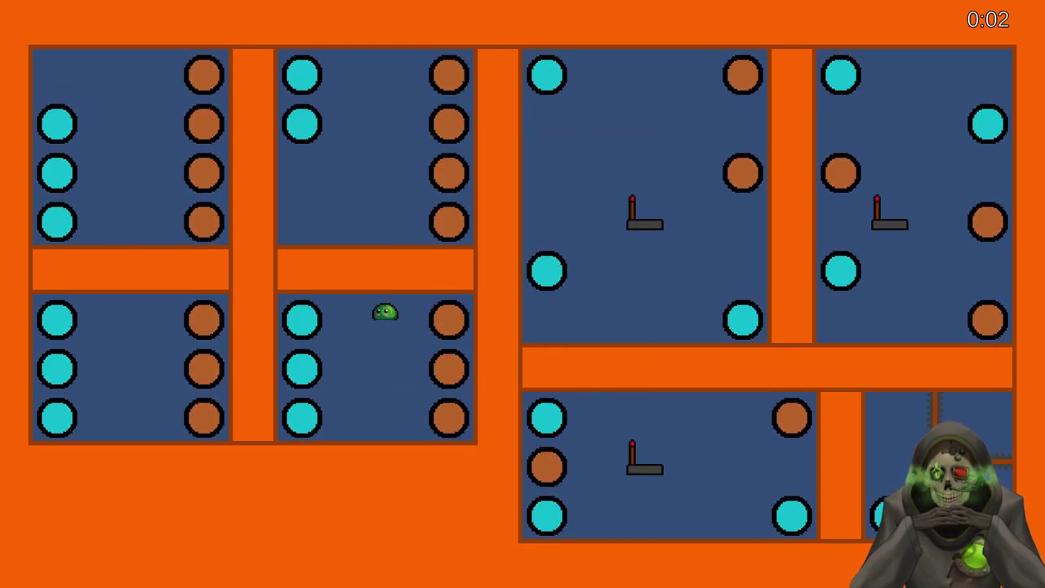
pyautogui.press('Left')
pyautogui.press('Down')
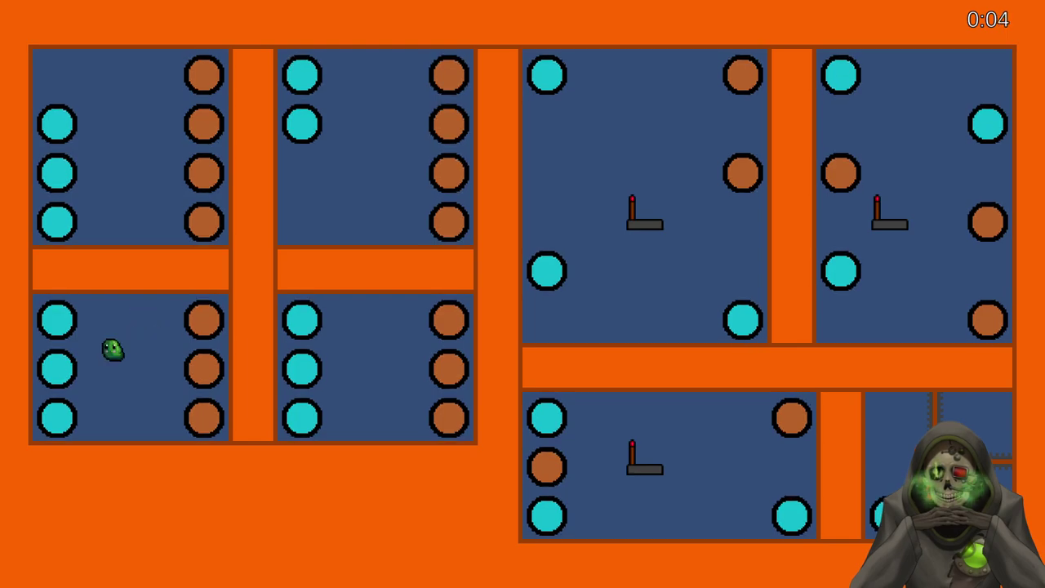
pyautogui.press('Up')
pyautogui.press('Left')
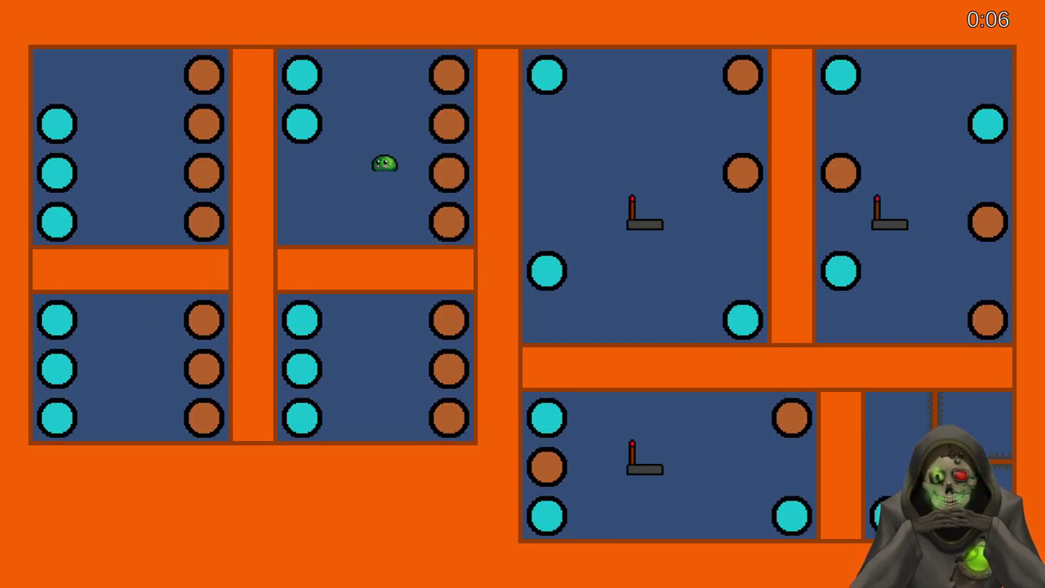
# Try a portal from the upper second-column room into the lower first-column room, and reset the level
pyautogui.press('Right')
pyautogui.press('Left')
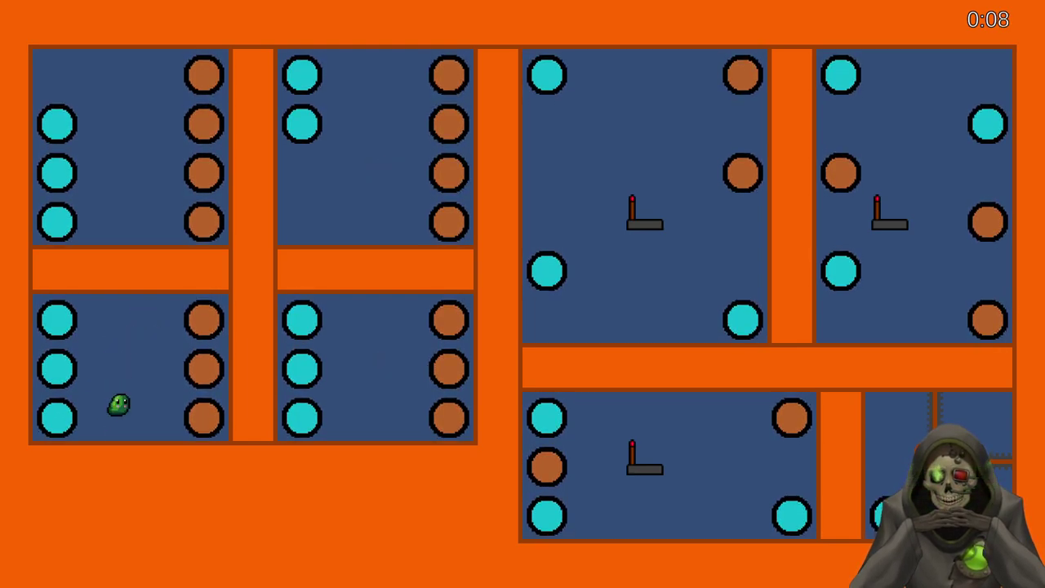
pyautogui.press('super')
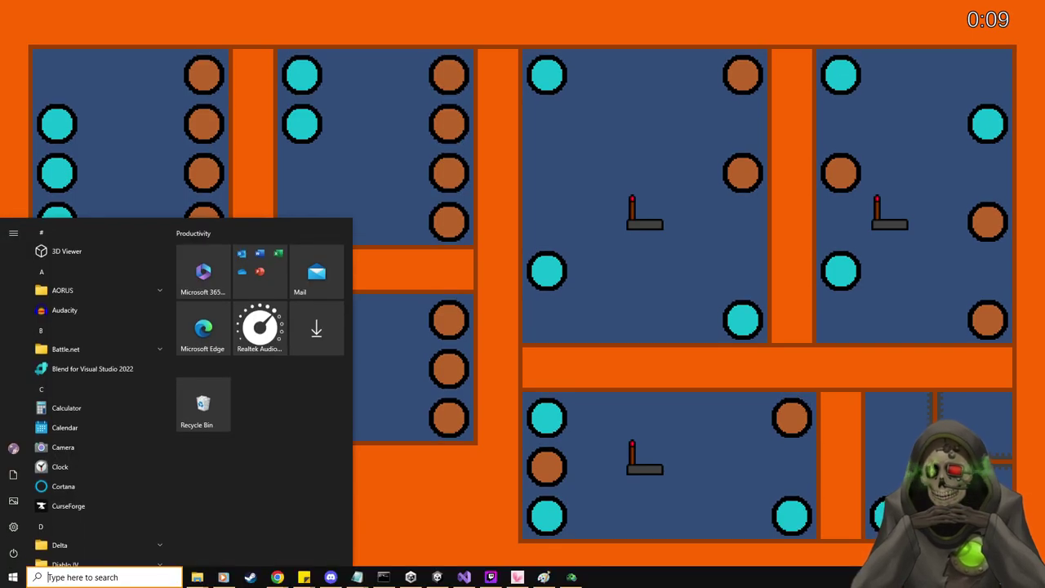
pyautogui.press('super')
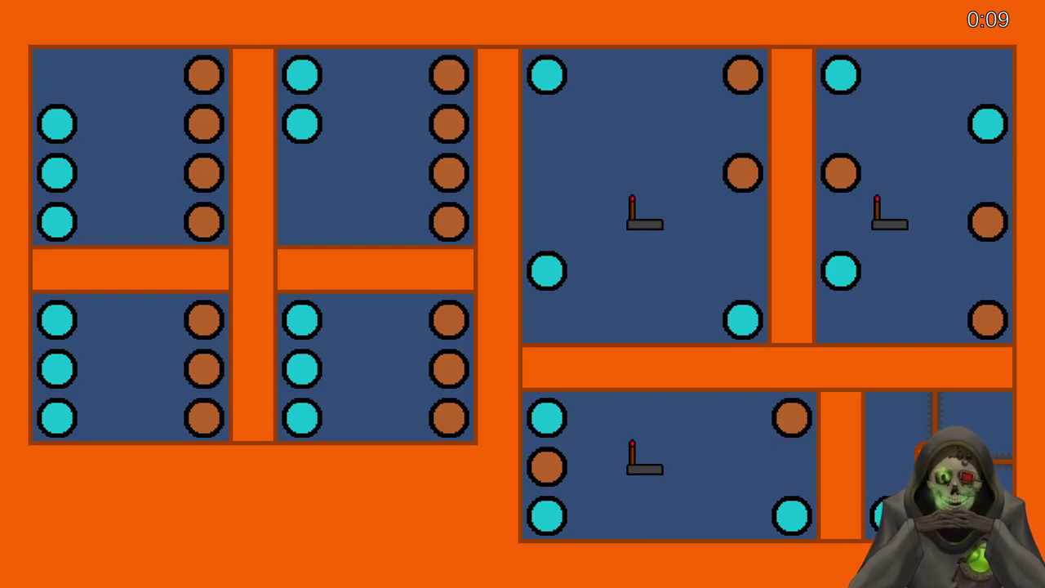
pyautogui.press('Escape')
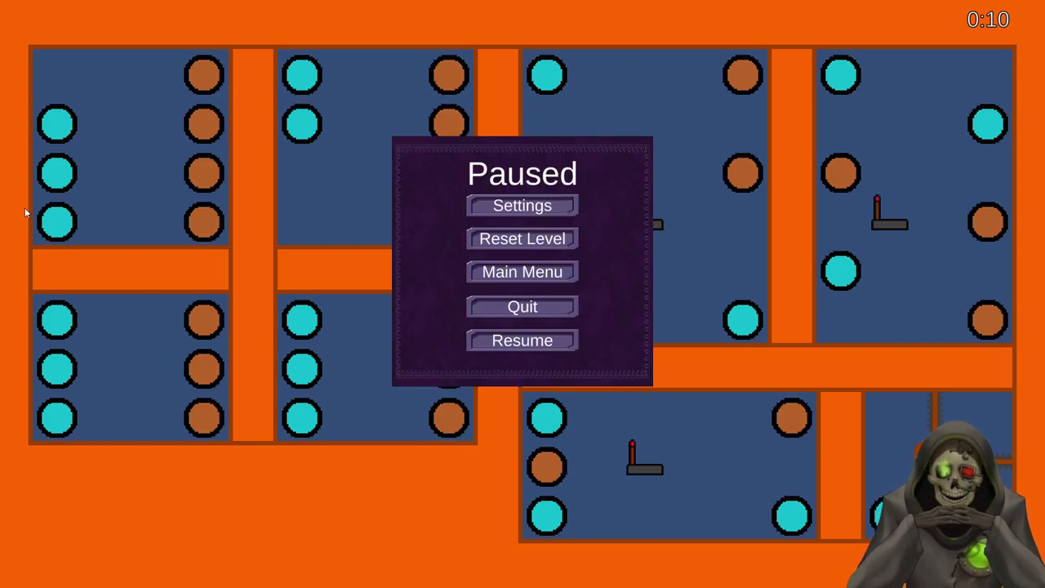
pyautogui.click(529, 240)
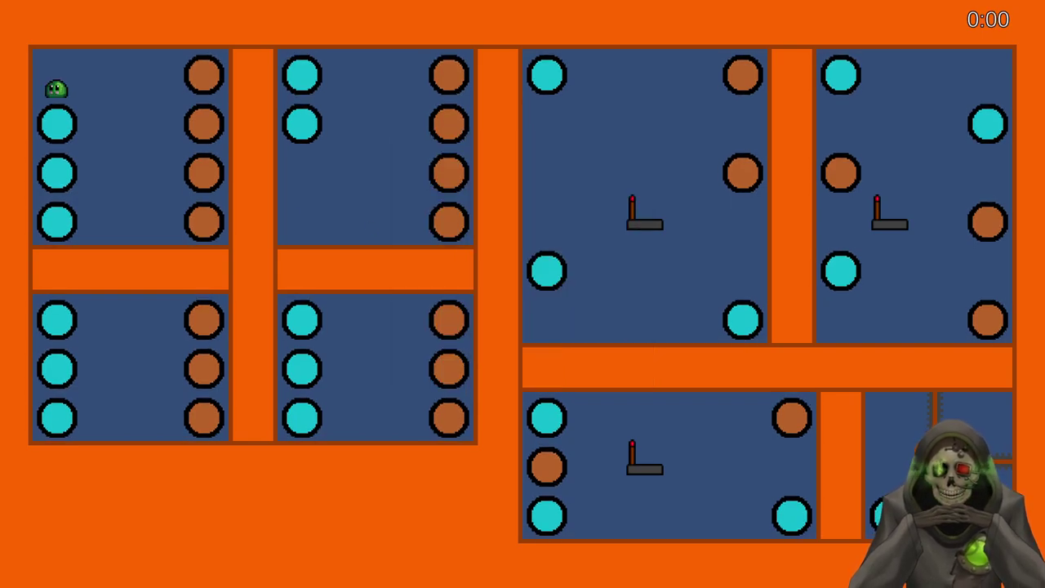
# Take the first room's third-row orange portal to the upper far room, flip the lever there, and return to the first room
pyautogui.press('s')
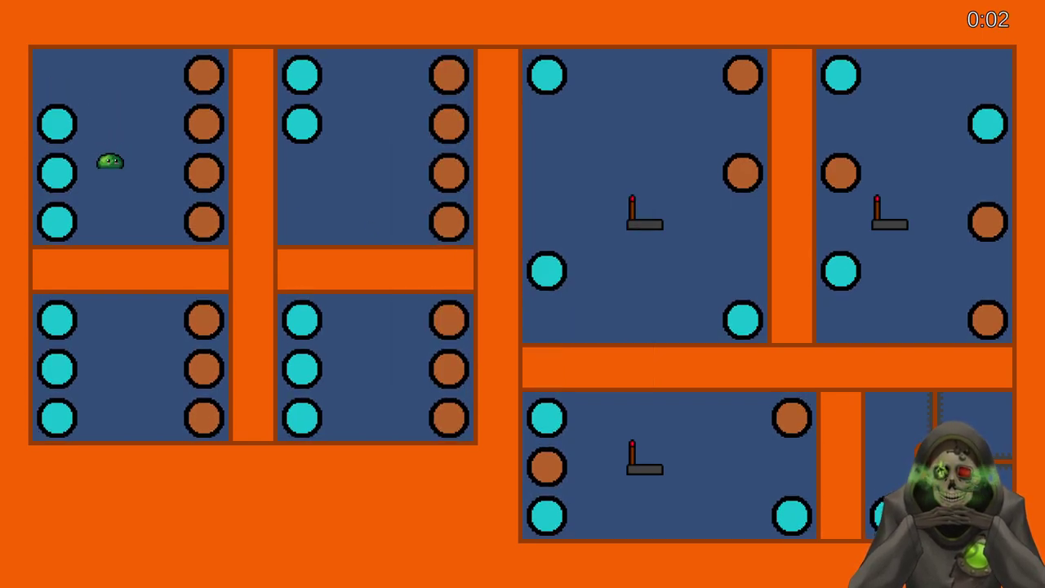
pyautogui.press('d')
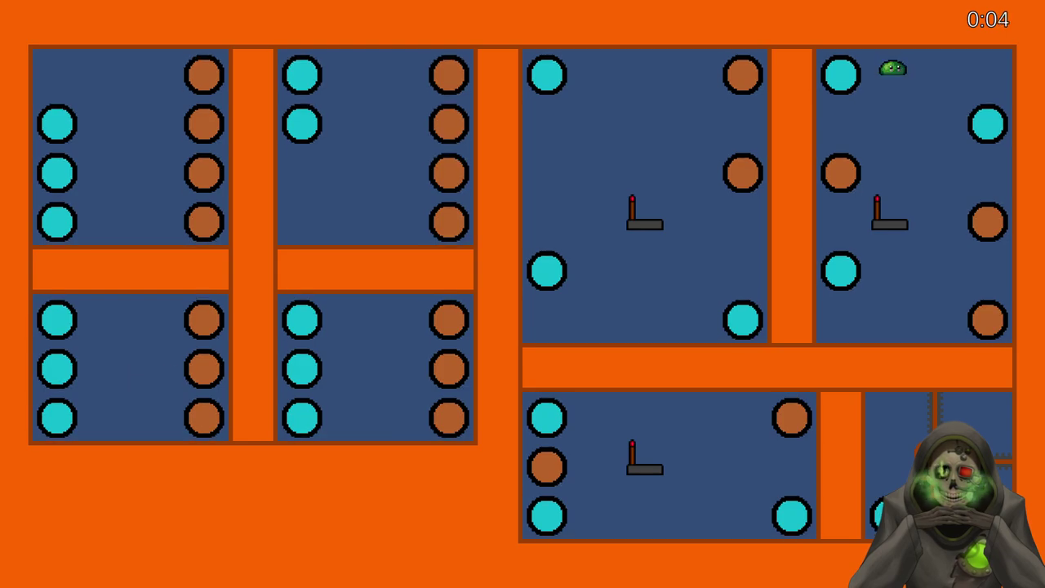
pyautogui.press('s')
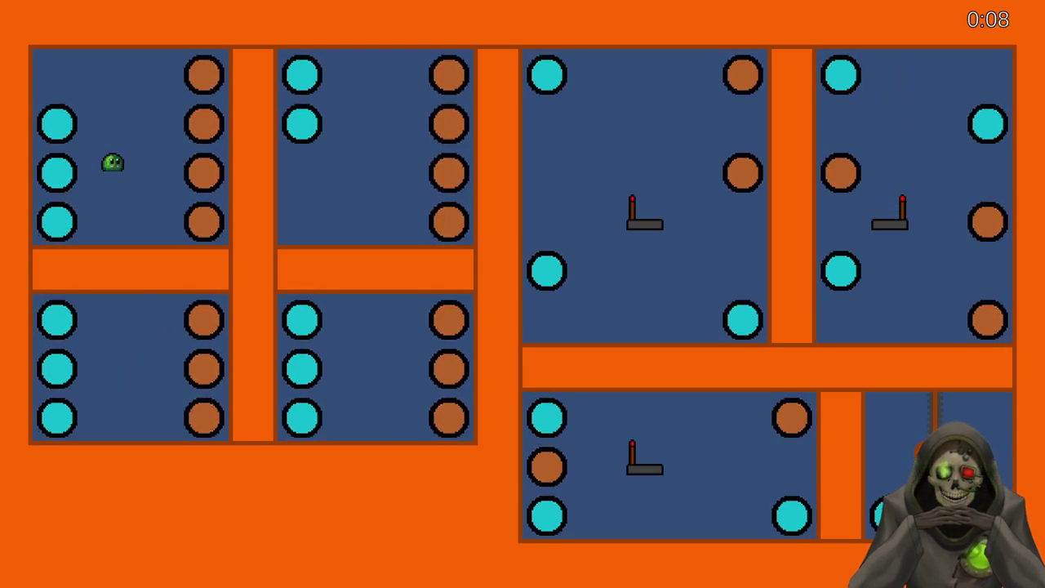
# Route the slime from the first room through the lower second-column room into the lower first-column room
pyautogui.press('Up')
pyautogui.press('s')
pyautogui.press('d')
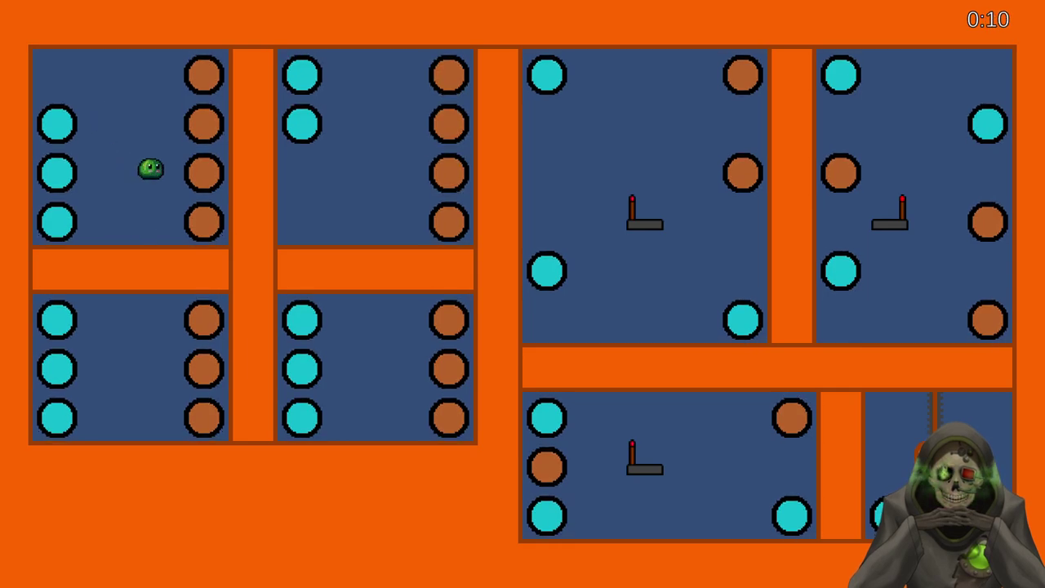
pyautogui.press('Right')
pyautogui.press('Down')
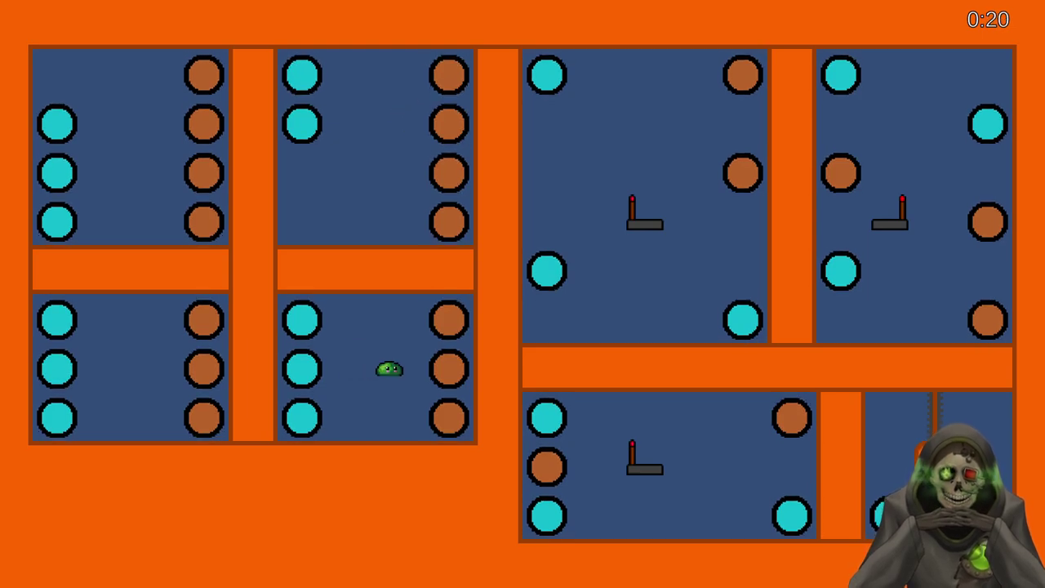
pyautogui.press('Right')
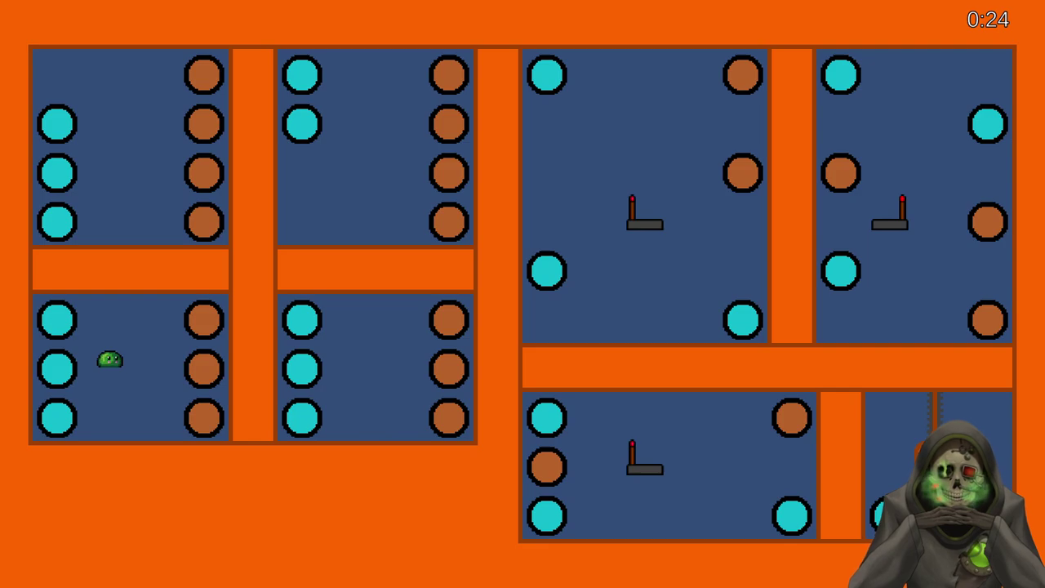
# Route the slime back through the first room into the lower lever room, flip its lever, and return to the lower second-column room
pyautogui.press('Right')
pyautogui.press('Down')
pyautogui.press('Right')
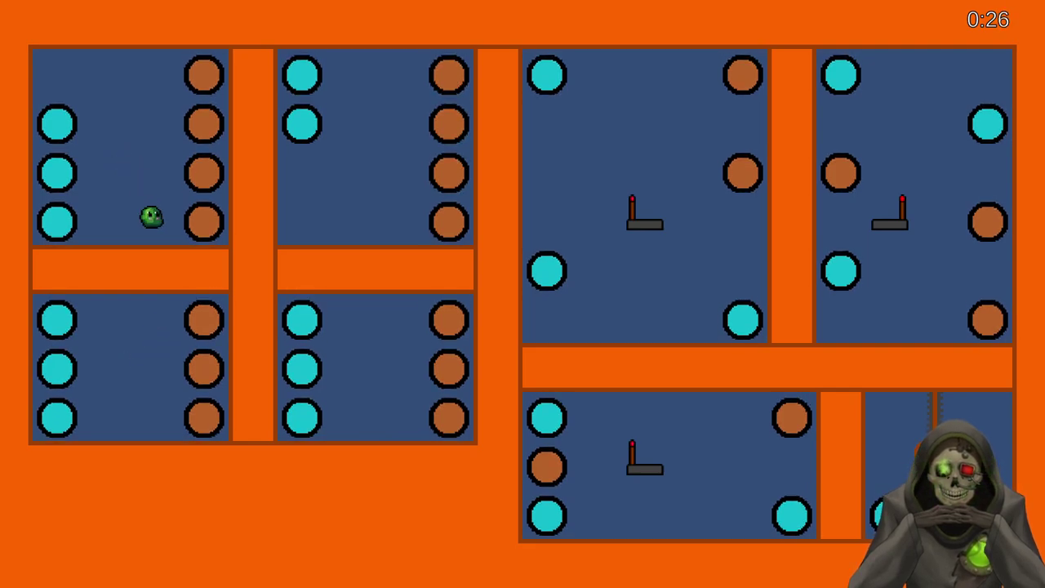
pyautogui.press('Right')
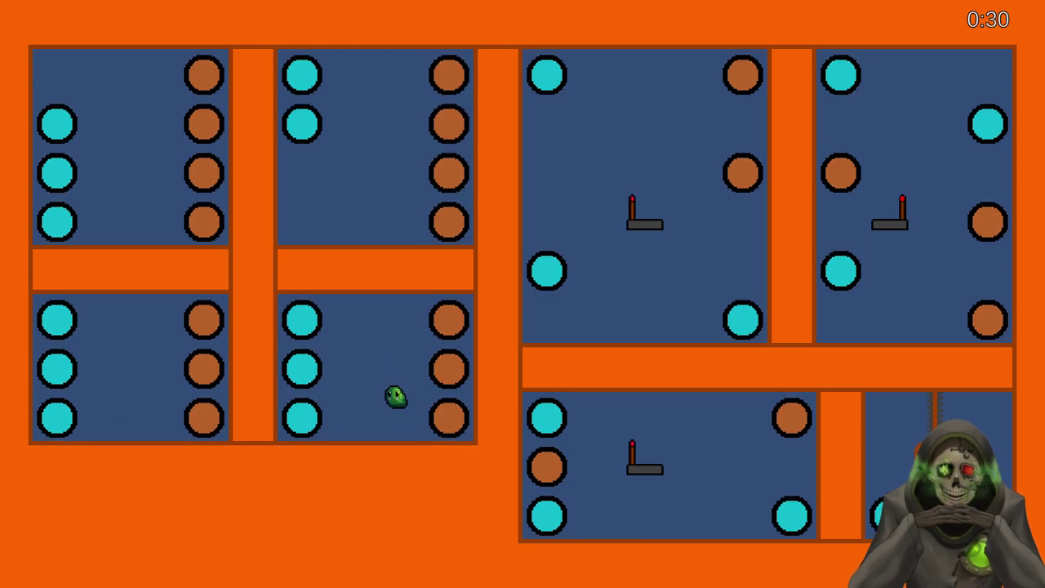
pyautogui.press('Right')
pyautogui.press('Up')
pyautogui.press('Down')
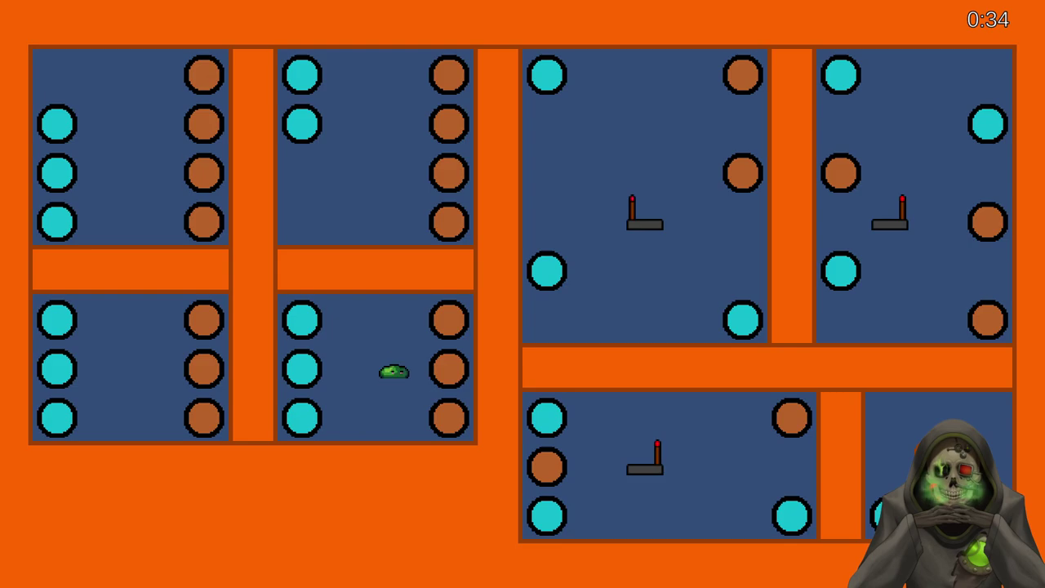
# Move the slime from the lower second-column room through portals into the upper second-column room
pyautogui.press('Up')
pyautogui.press('Right')
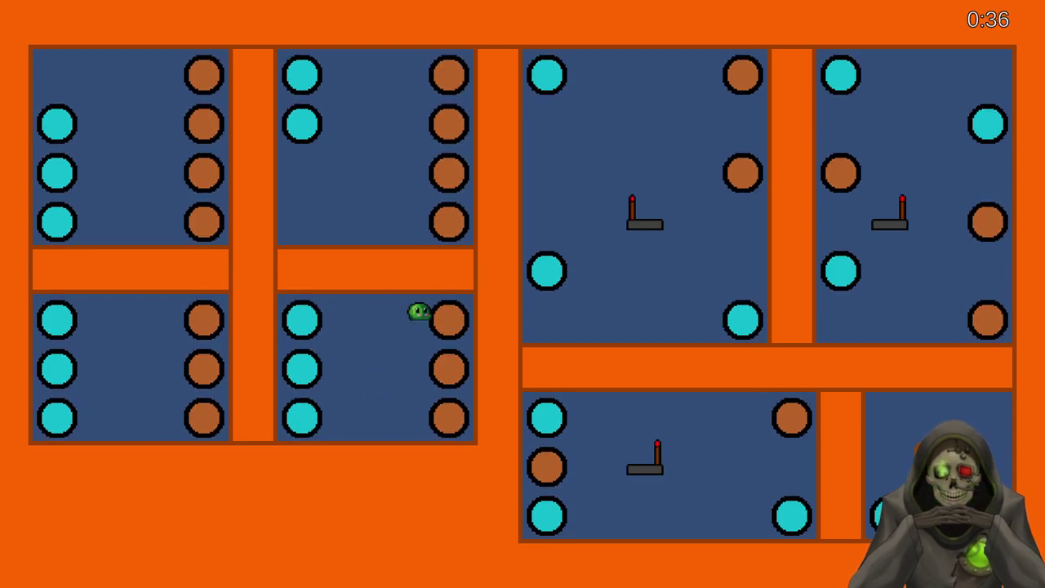
pyautogui.press('Left')
pyautogui.press('Left')
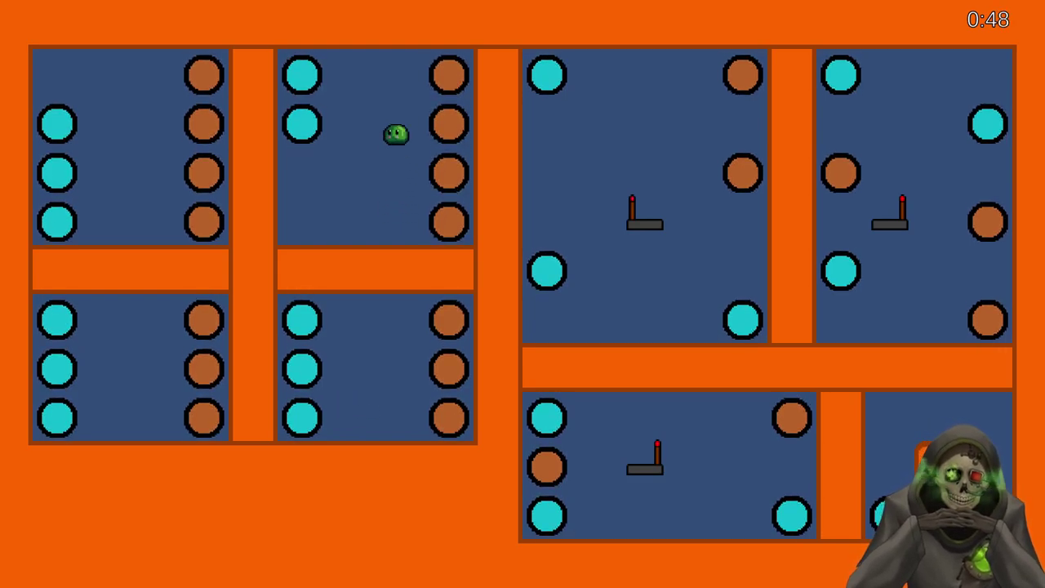
# Enter the large upper room, flip its lever, and return the slime to the upper second-column room
pyautogui.press('s')
pyautogui.press('d')
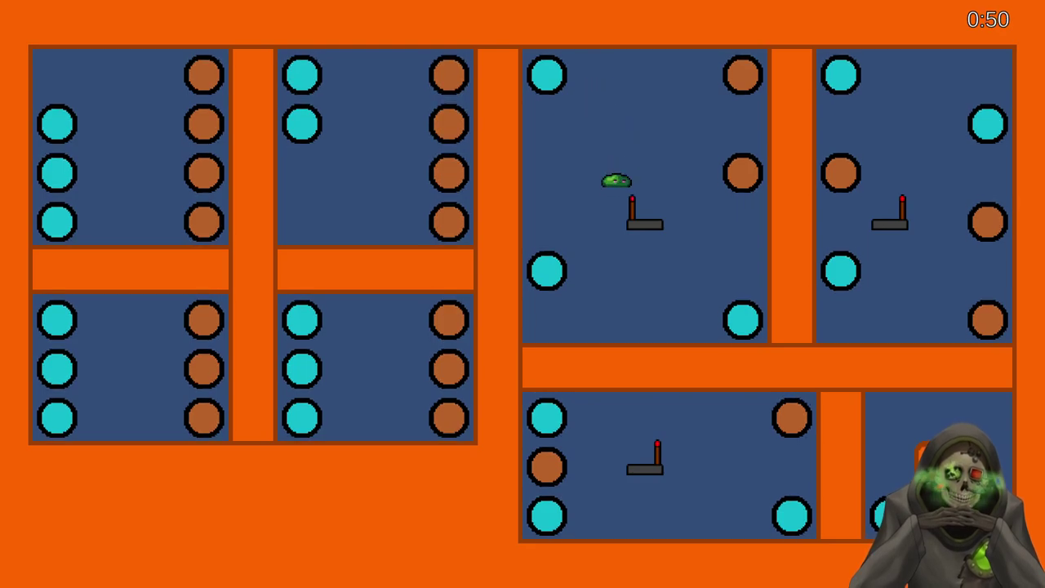
pyautogui.press('w')
pyautogui.press('a')
pyautogui.press('Left')
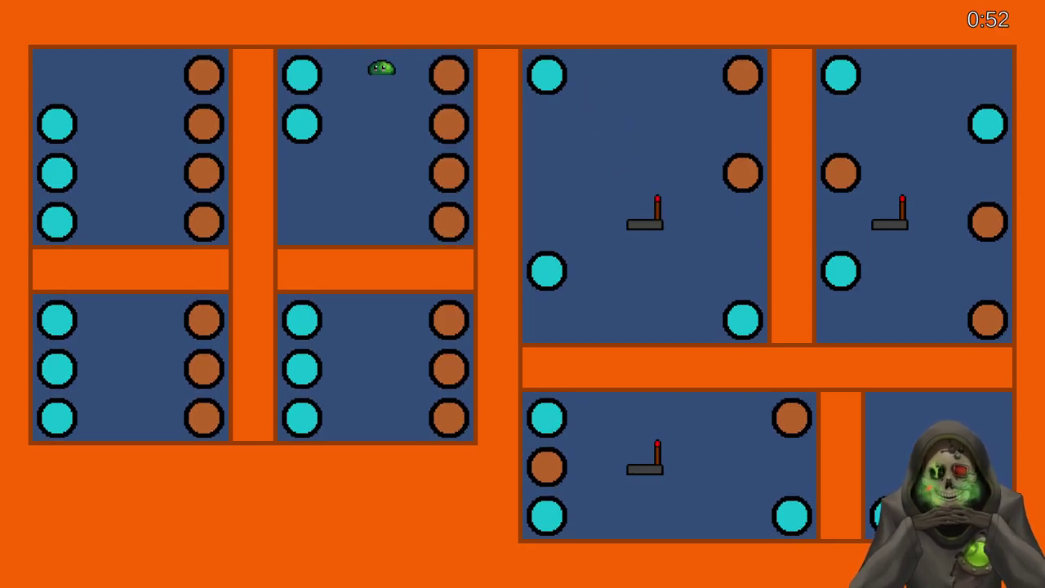
# Route the slime through the lower first-column room's orange portal to reach the exit and finish the portal level
pyautogui.press('space')
pyautogui.press('Right')
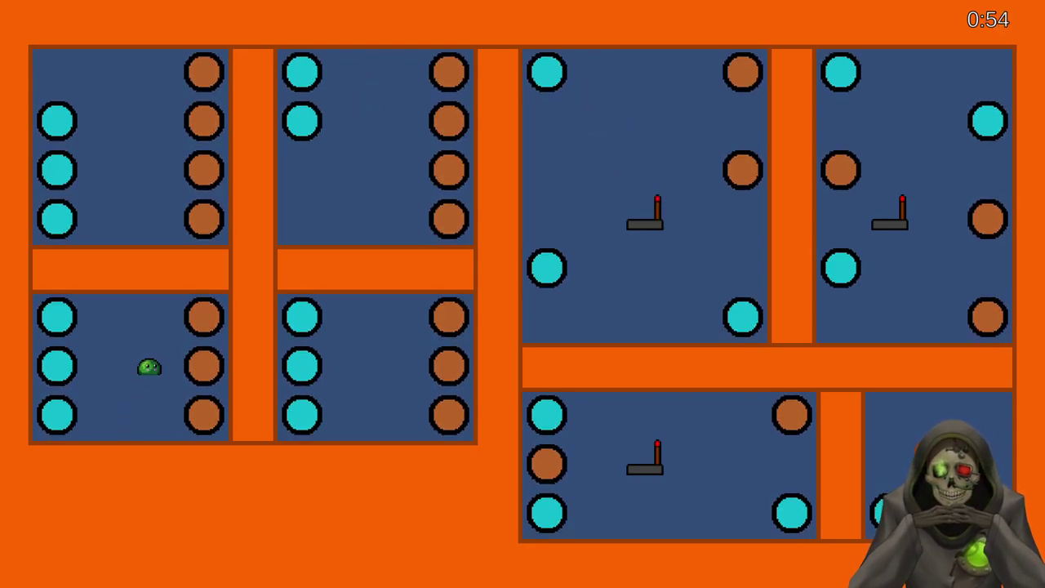
pyautogui.press('Down')
pyautogui.press('Right')
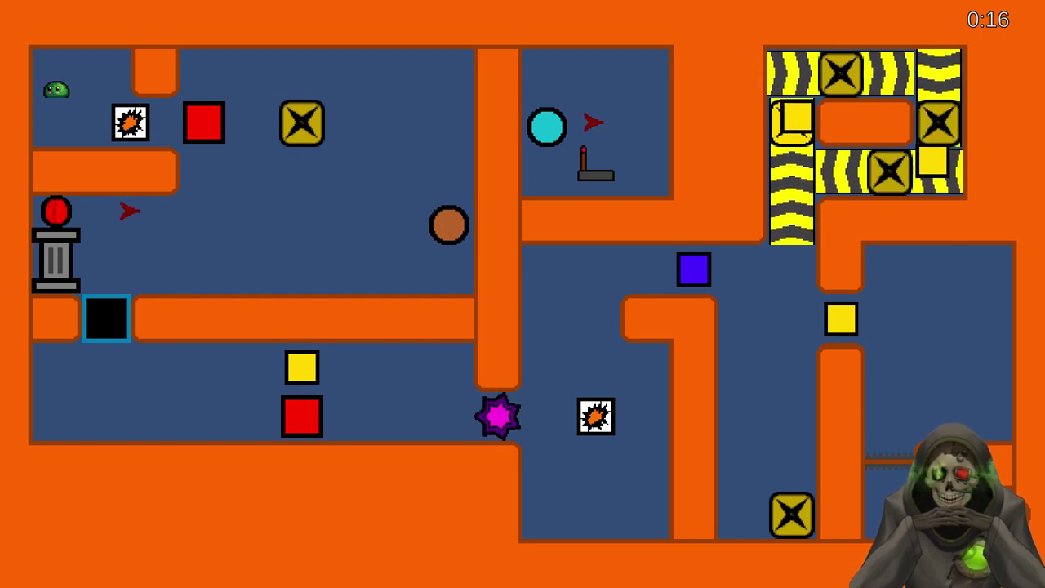
# Capture a full-screen screenshot of the new level, and push the explosive block into the red block to clear the passage
pyautogui.press('super+shift+s')
pyautogui.moveTo(1, 1); pyautogui.dragTo(1044, 587)
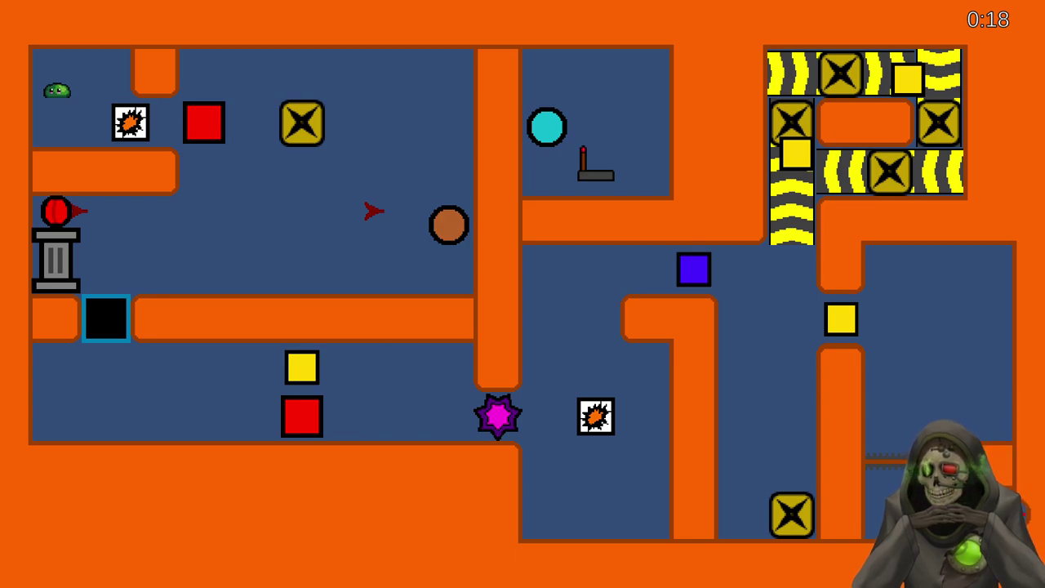
pyautogui.press('s')
pyautogui.press('d')
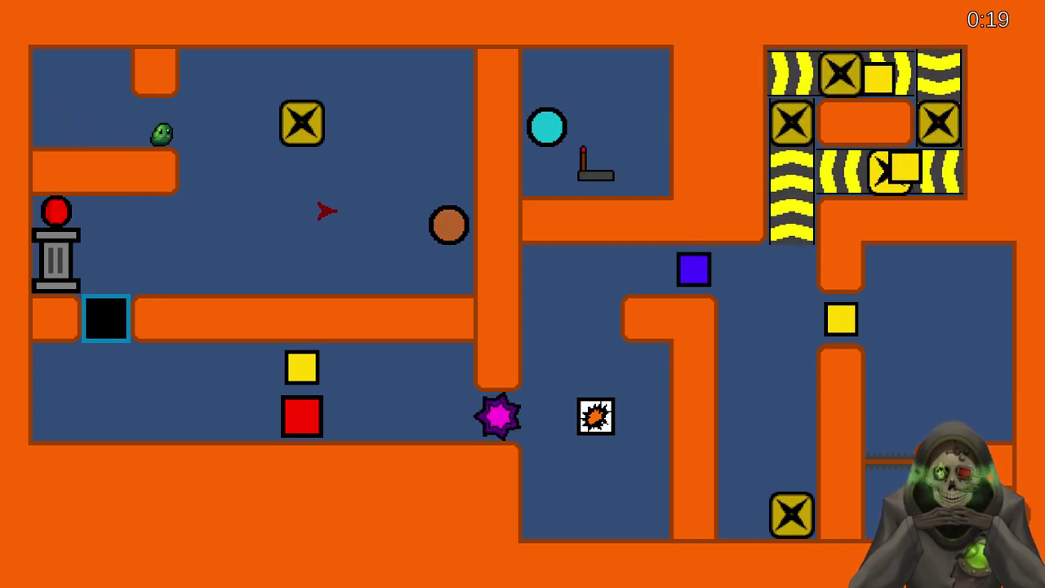
pyautogui.press('w')
pyautogui.press('d')
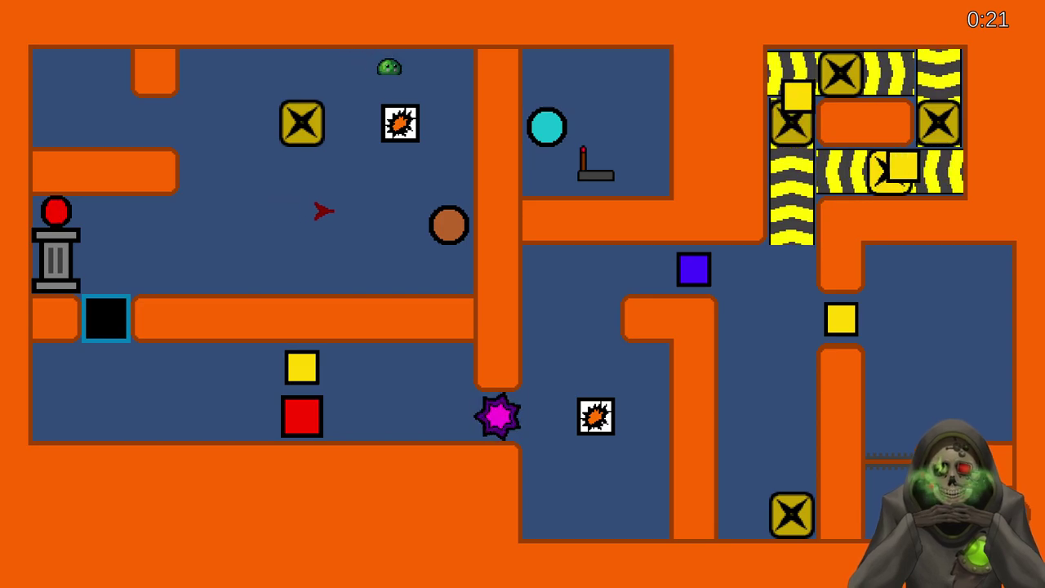
# Take the orange portal to the small lever room, flip the lever, and return the slime to the main room
pyautogui.press('Right')
pyautogui.press('Down')
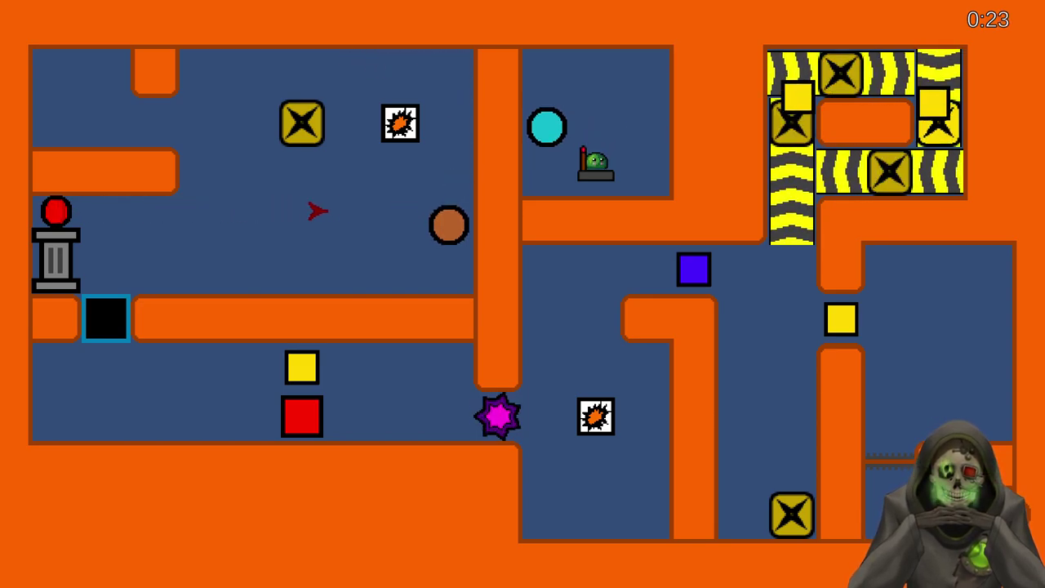
pyautogui.press('space')
pyautogui.press('Left')
pyautogui.press('Up')
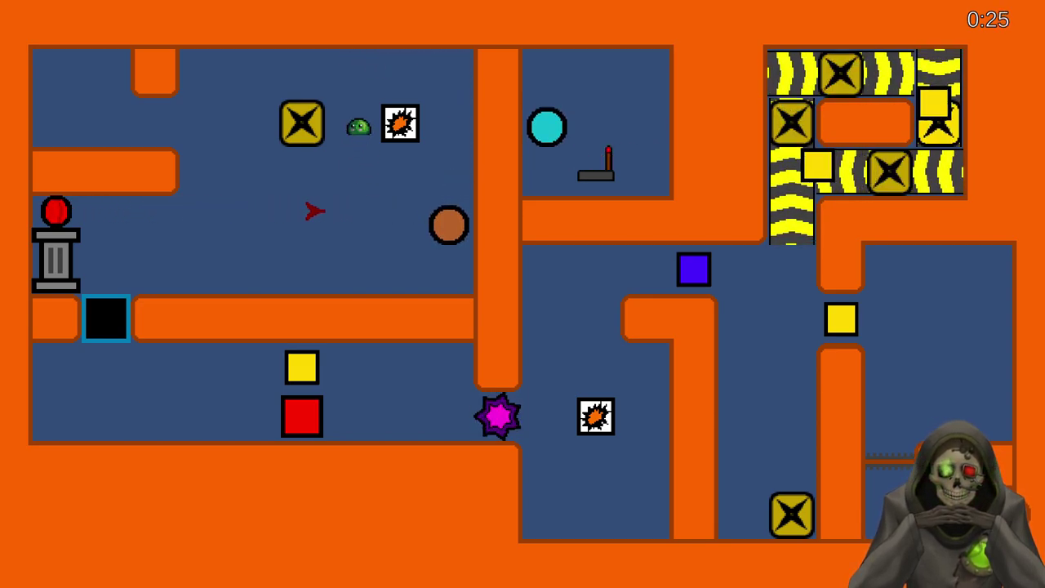
# Try to push the explosive block down beside the orange portal and left across the main room
pyautogui.press('Up')
pyautogui.press('Right')
pyautogui.press('Down')
pyautogui.press('Left')
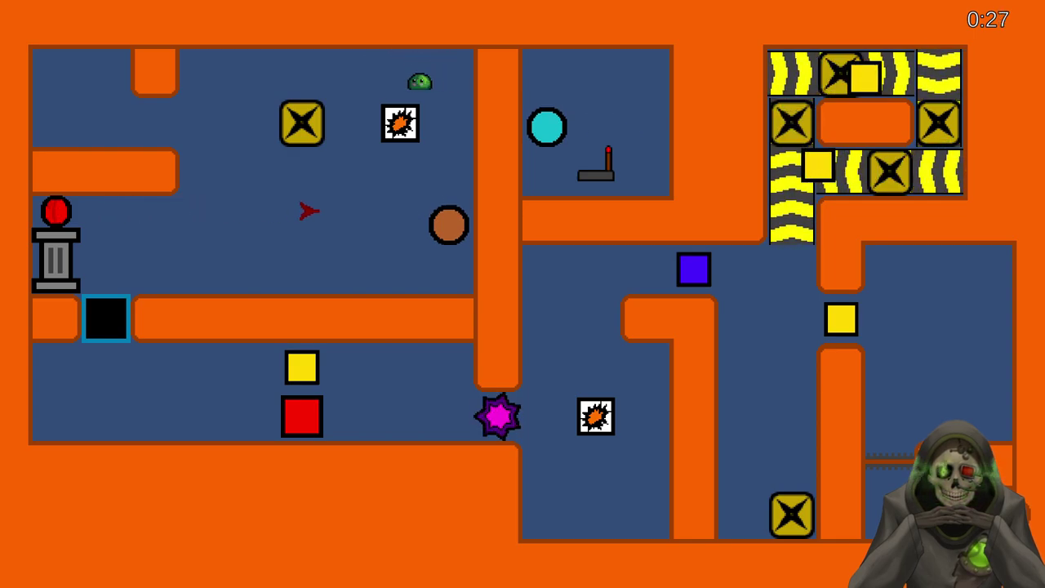
pyautogui.press('Down')
pyautogui.press('Right')
pyautogui.press('Down')
pyautogui.press('Left')
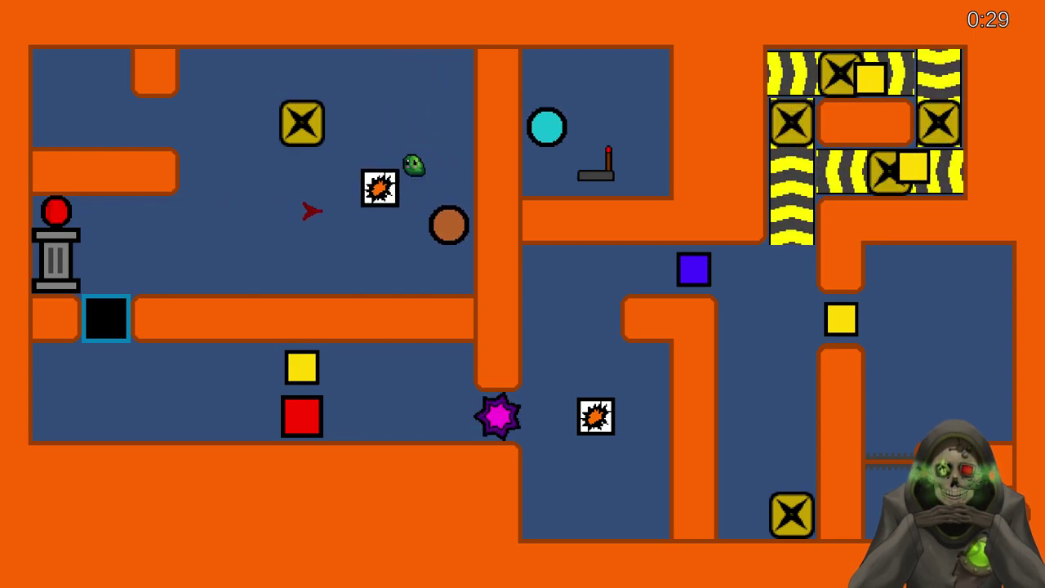
# Move the slime back above the explosive block and push it down about one tile
pyautogui.press('Up')
pyautogui.press('Up')
pyautogui.press('Right')
pyautogui.press('Down')
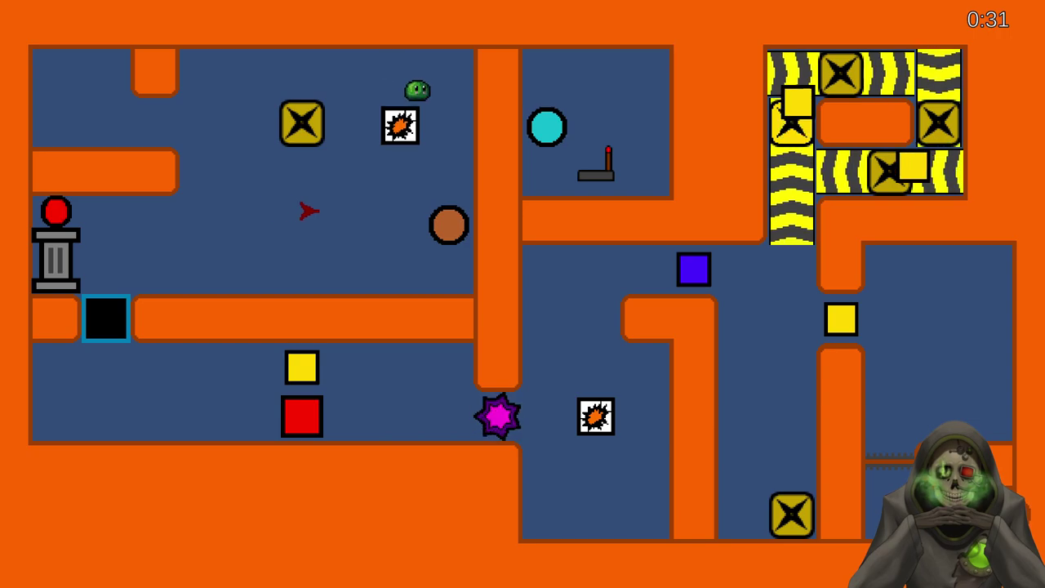
pyautogui.press('Right')
pyautogui.press('Down')
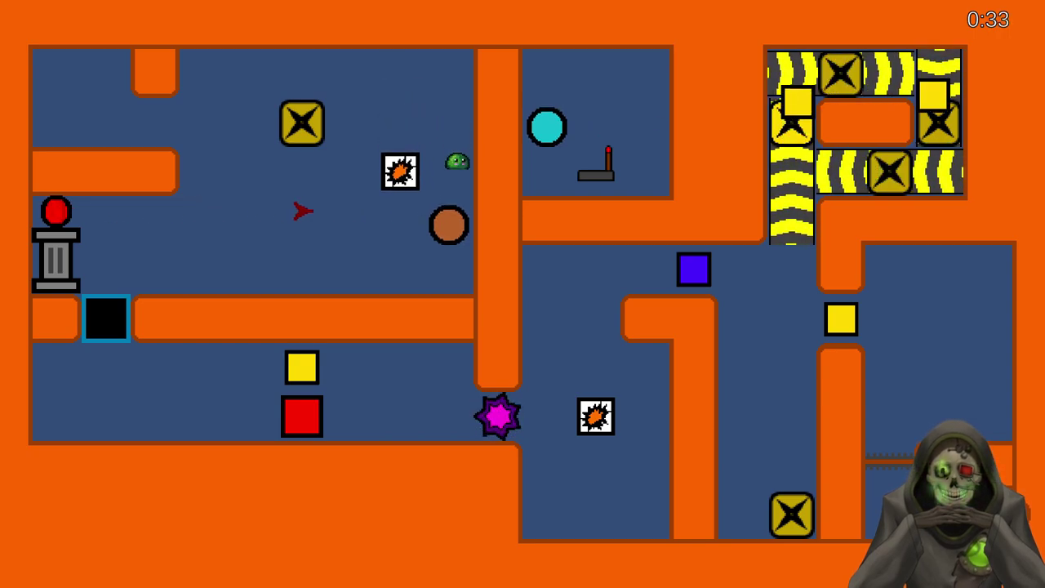
# Move the slime around the explosive block beside the orange portal and push it about one tile left
pyautogui.press('Up')
pyautogui.press('Left')
pyautogui.press('Right')
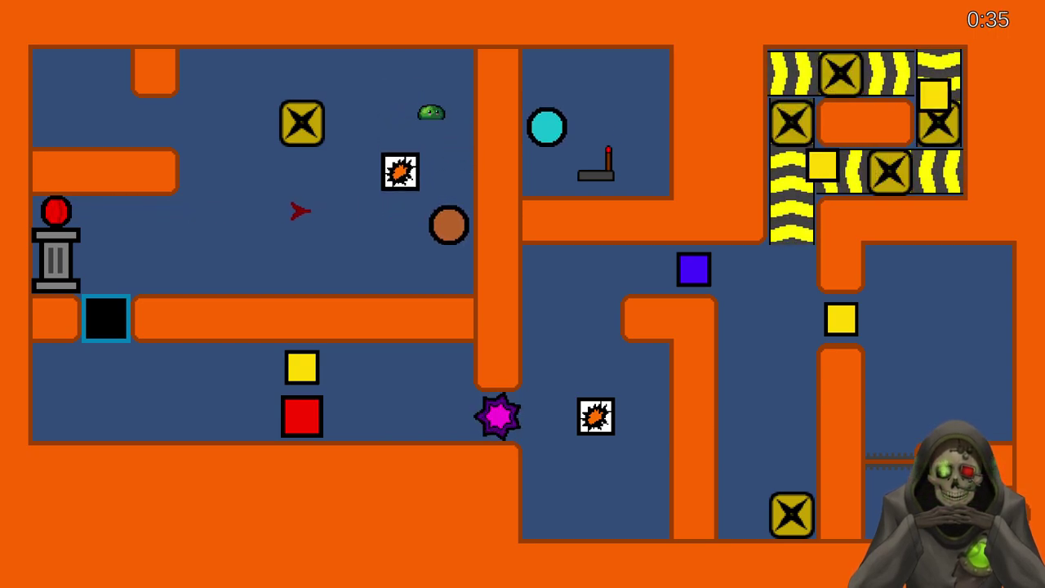
pyautogui.press('Down')
pyautogui.press('Left')
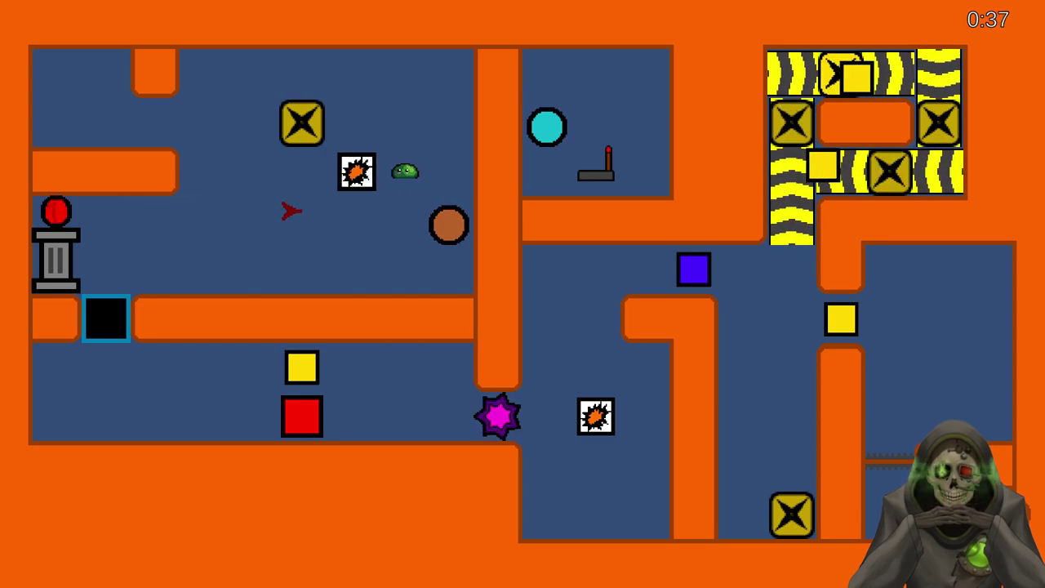
# Push the explosive block down to the bottom row of the main room and left into the arrow turret
pyautogui.press('Up')
pyautogui.press('Left')
pyautogui.press('Down')
pyautogui.press('Down')
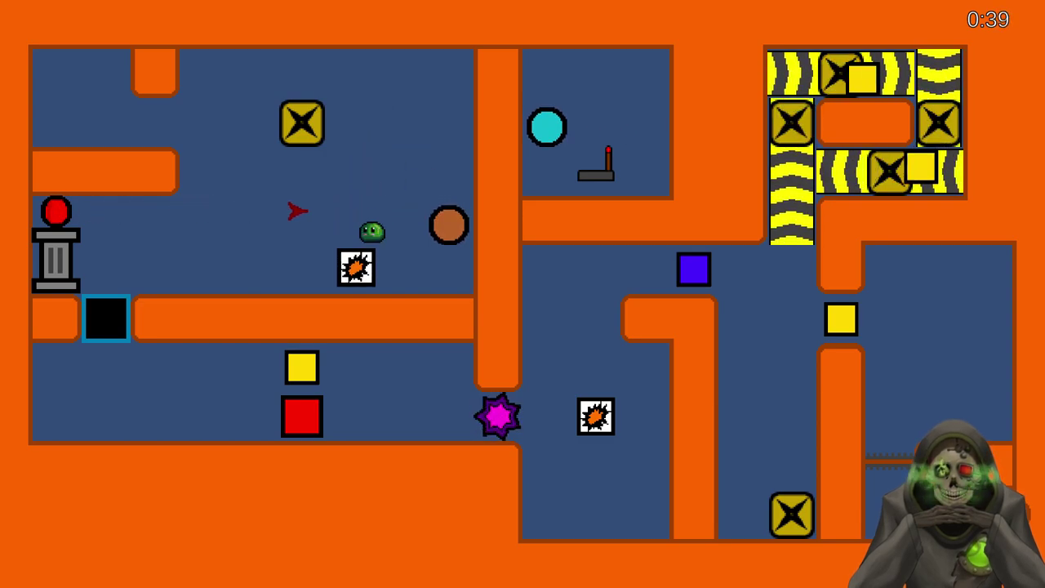
pyautogui.press('Right')
pyautogui.press('Down')
pyautogui.press('Left')
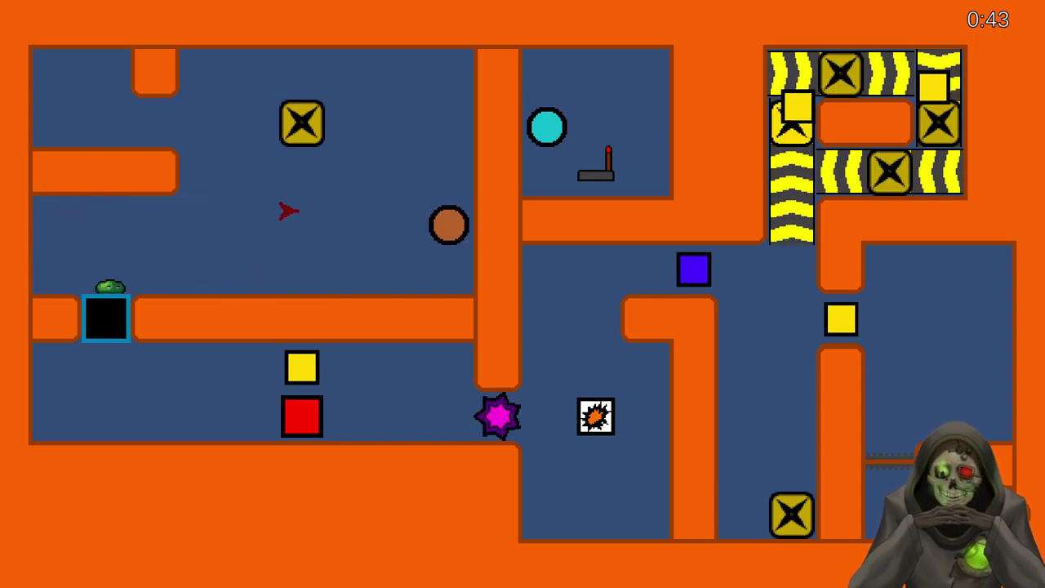
# Return the slime to the upper part of the main room and push the new explosive block down against the lower wall
pyautogui.press('Right')
pyautogui.press('Up')
pyautogui.press('Up')
pyautogui.press('Right')
pyautogui.press('Up')
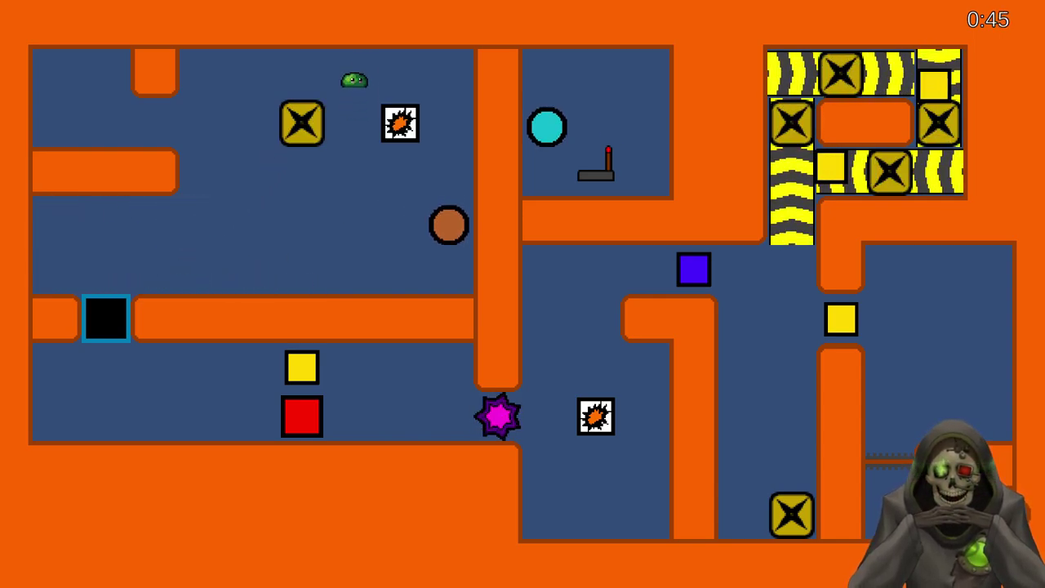
pyautogui.press('Down')
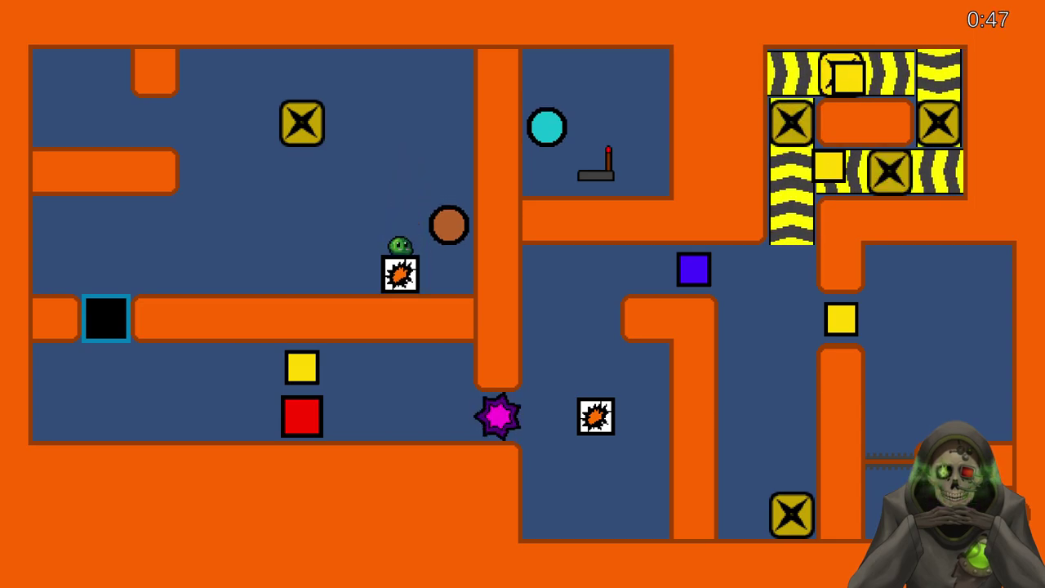
# Spawn another explosive block at the main room's gold X tile and push it down about one tile
pyautogui.press('Up')
pyautogui.press('Left')
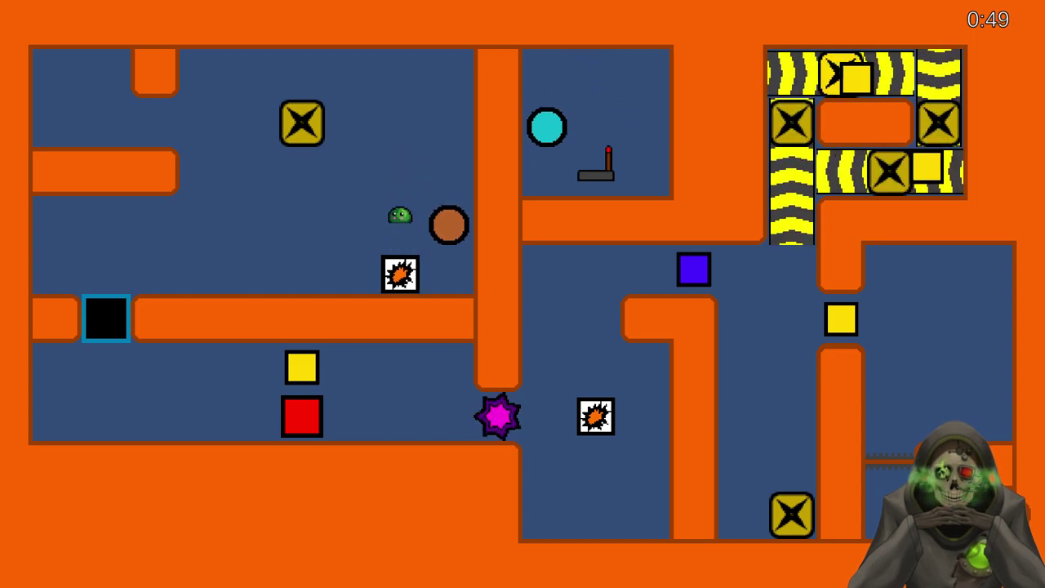
pyautogui.press('Left')
pyautogui.press('Up')
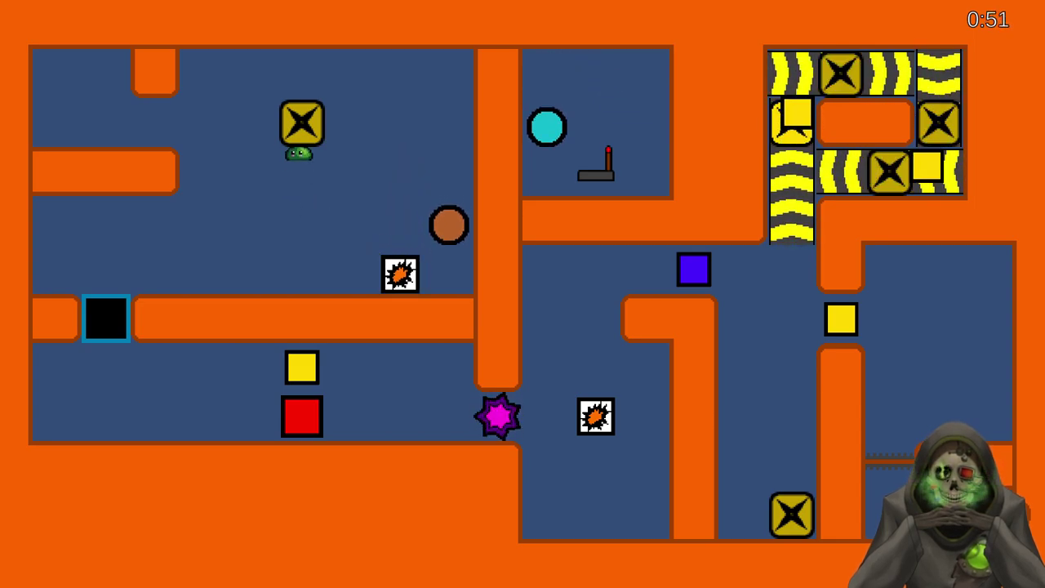
pyautogui.press('Right')
pyautogui.press('Down')
pyautogui.press('Right')
pyautogui.press('Down')
pyautogui.press('Left')
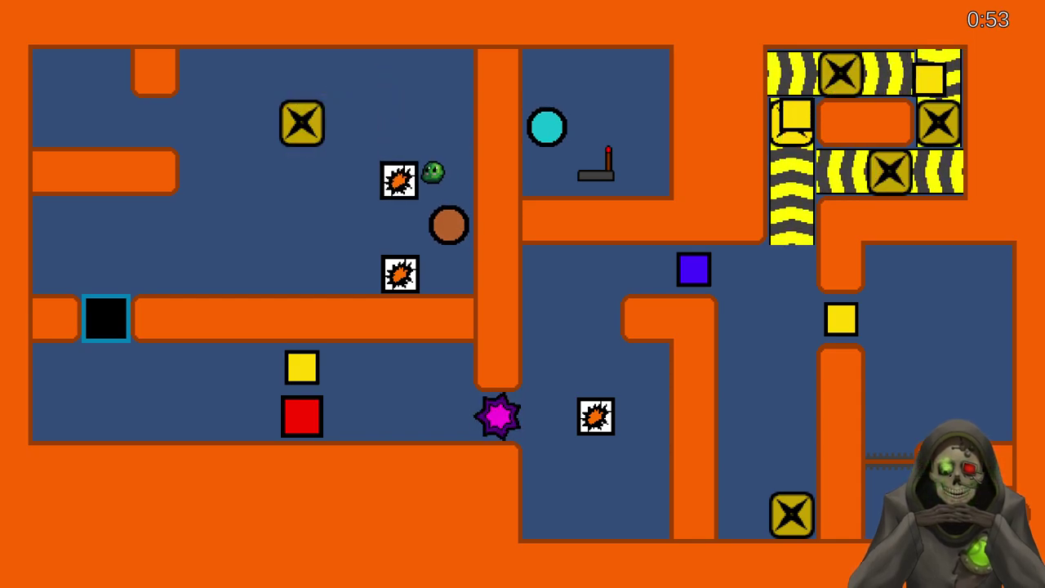
# Push the new explosive block left across the main room and down to the row above the lower wall
pyautogui.press('Down')
pyautogui.press('Right')
pyautogui.press('Up')
pyautogui.press('Left')
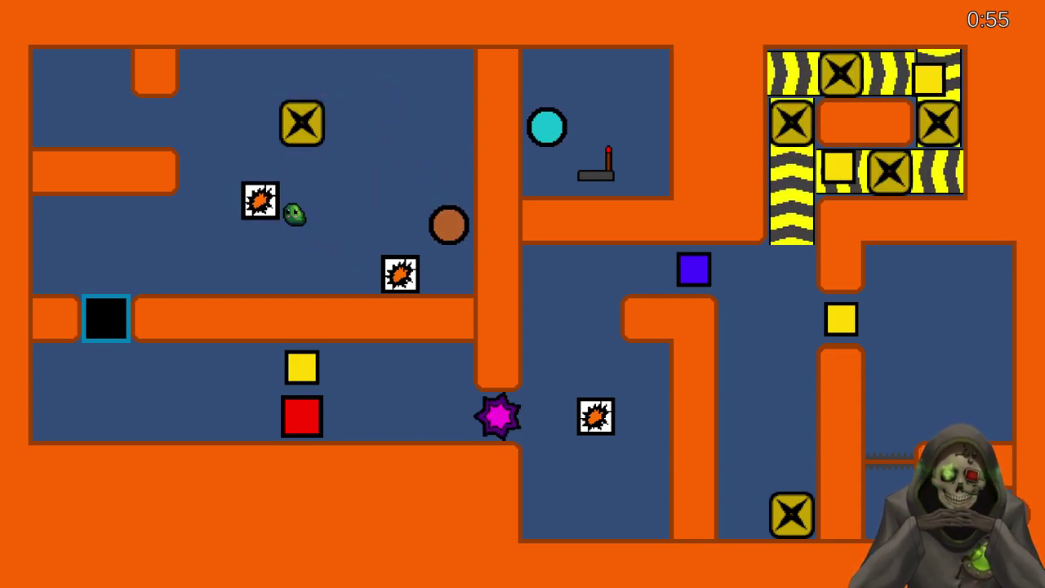
pyautogui.press('Down')
pyautogui.press('Up')
pyautogui.press('Left')
pyautogui.press('Up')
pyautogui.press('Left')
pyautogui.press('Down')
pyautogui.press('Right')
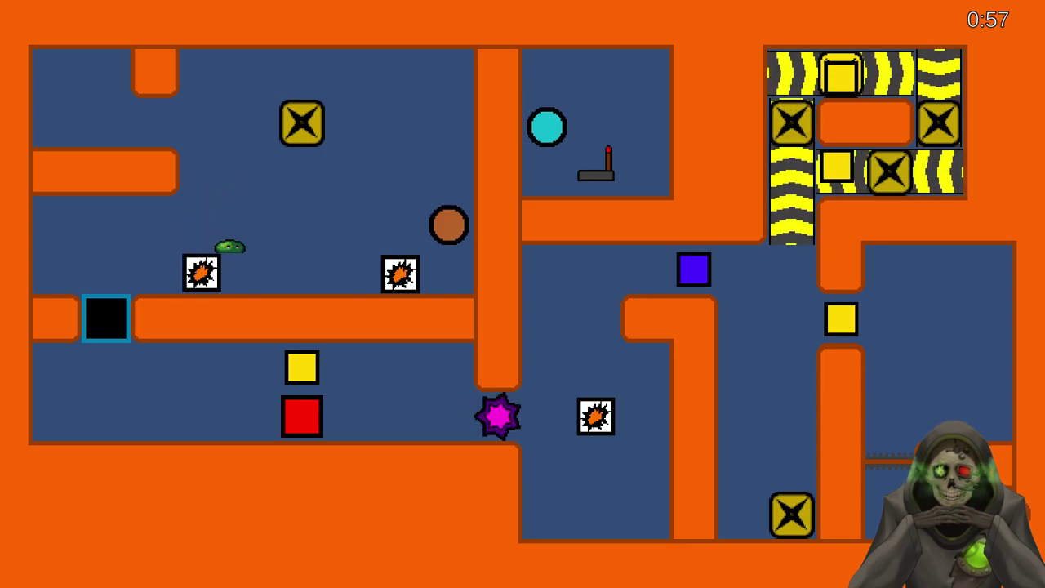
# Push the explosive block left above the black block and down into it to open the passage
pyautogui.press('Left')
pyautogui.press('Up')
pyautogui.press('Left')
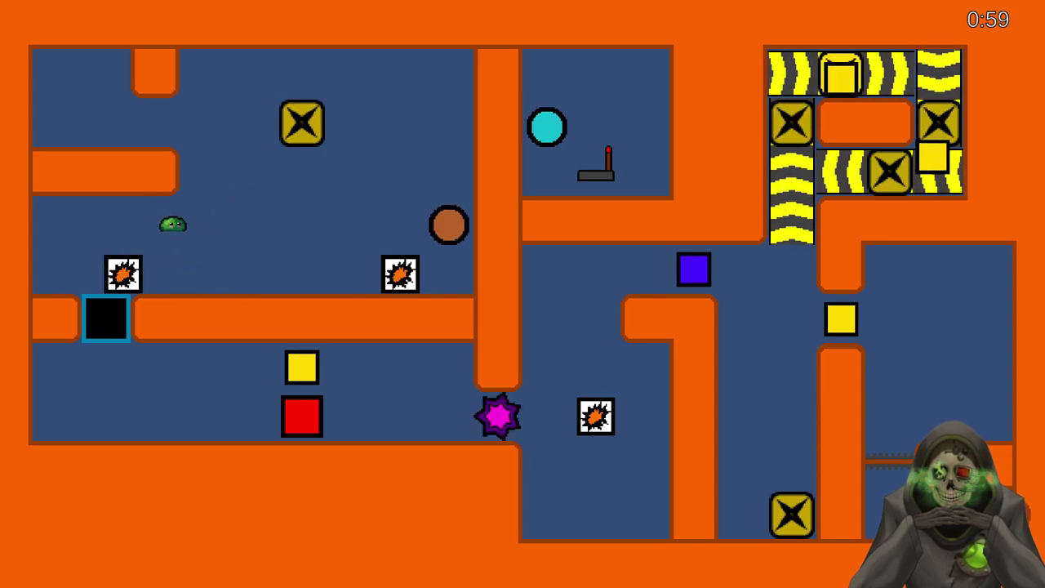
pyautogui.press('Down')
pyautogui.press('Left')
pyautogui.press('Up')
pyautogui.press('Left')
pyautogui.press('Down')
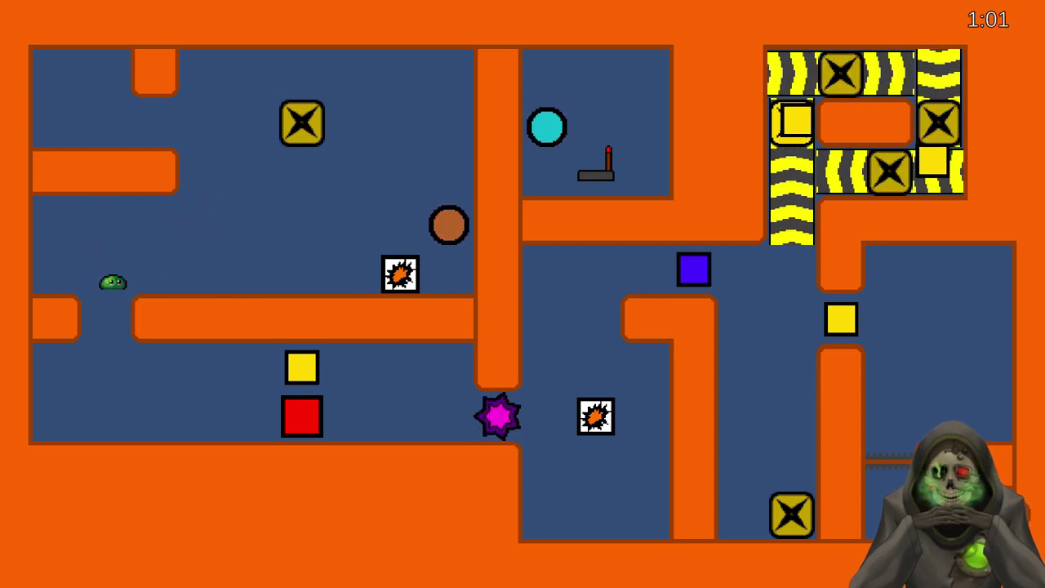
# Take the slime through the opened gap and push the yellow block right along the lower corridor
pyautogui.press('Right')
pyautogui.press('Left')
pyautogui.press('Down')
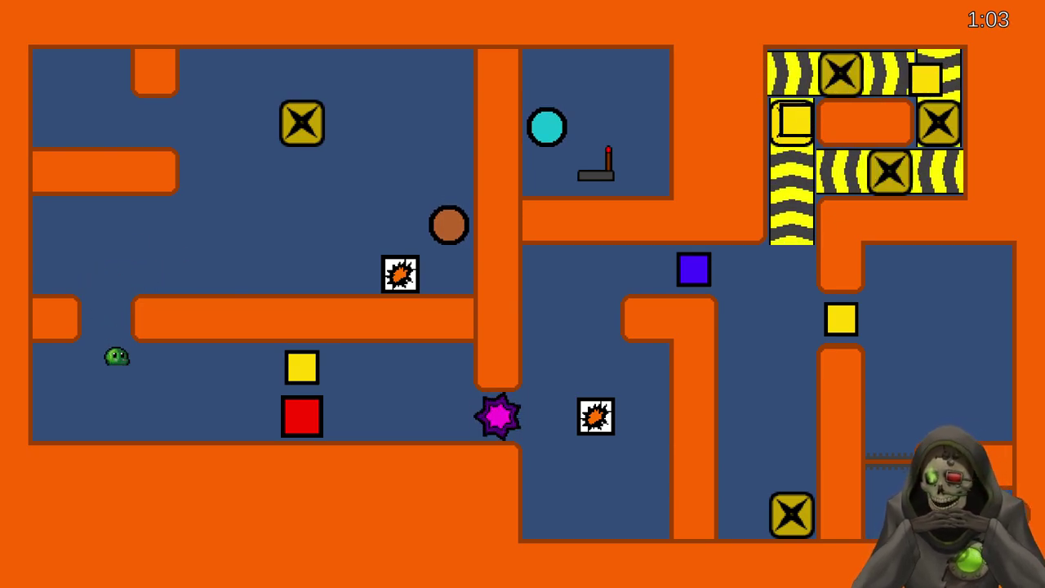
pyautogui.press('Right')
pyautogui.press('Right')
pyautogui.press('Up')
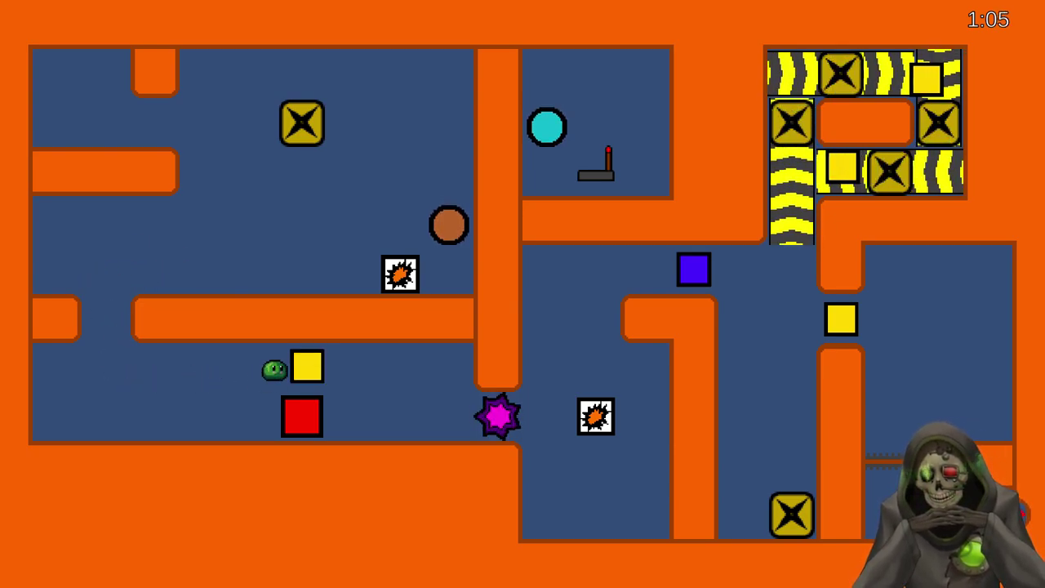
pyautogui.press('Right')
pyautogui.press('Down')
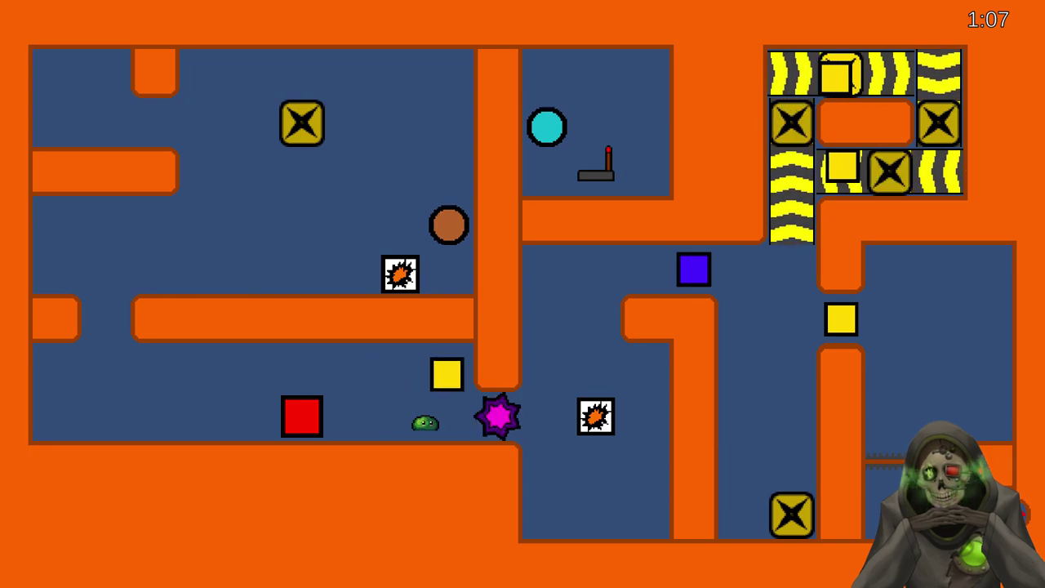
# Pass the purple spiked star into the middle room and push its explosive block up about one tile
pyautogui.press('Right')
pyautogui.press('Down')
pyautogui.press('Right')
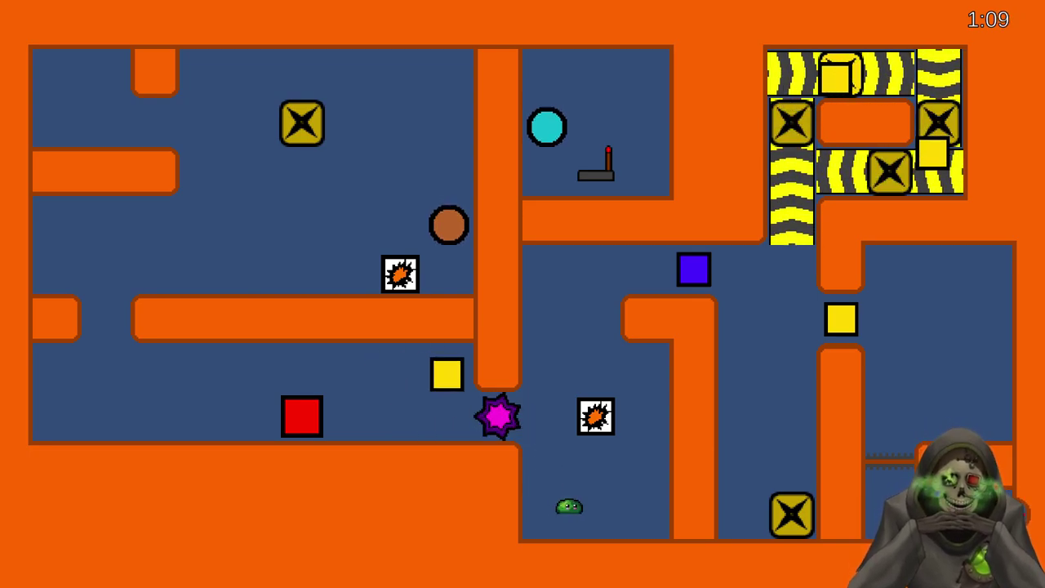
pyautogui.press('Up')
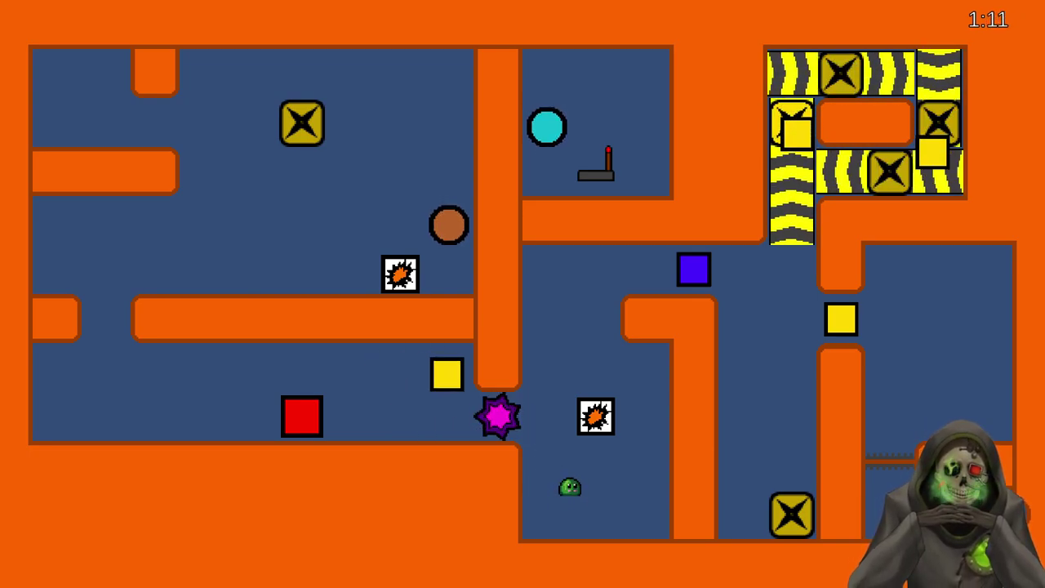
pyautogui.press('Up')
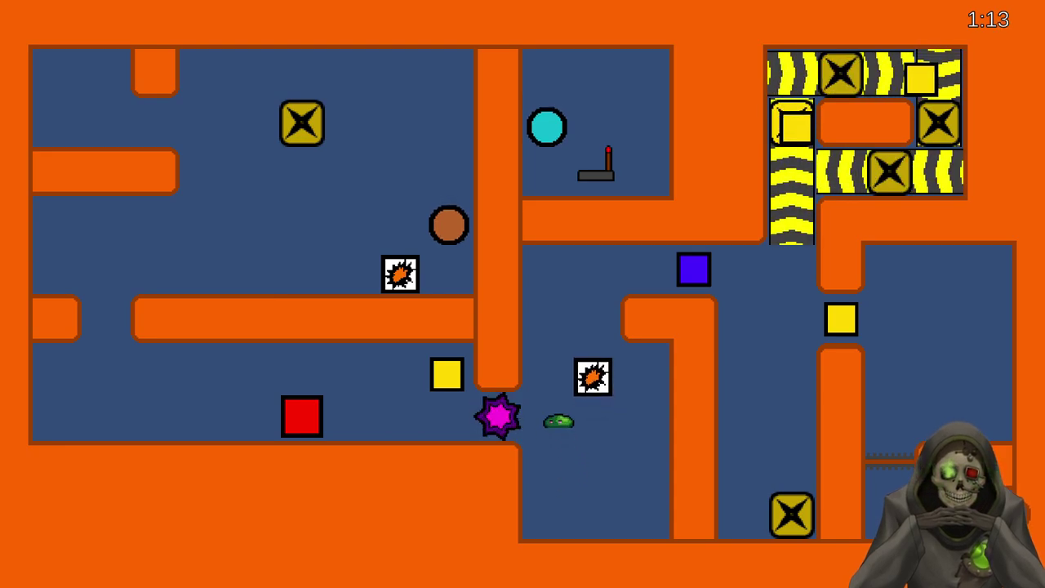
# Push the blue block left until it sits above the explosive block, and bring the slime back down
pyautogui.press('Up')
pyautogui.press('Right')
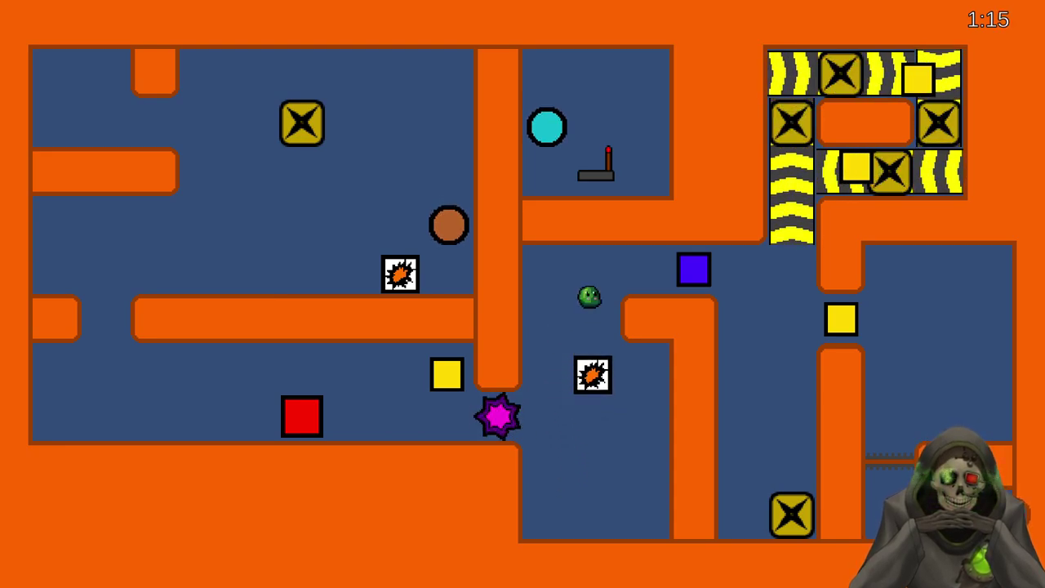
pyautogui.press('Left')
pyautogui.press('Down')
pyautogui.press('Down')
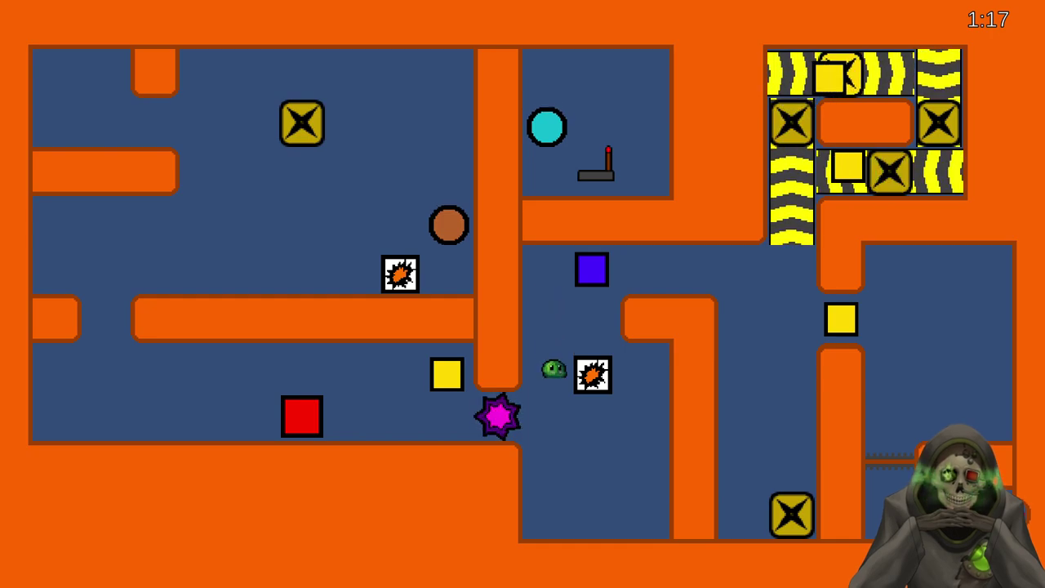
# Push the explosive block up into the blue block and head for the right-hand passage
pyautogui.press('Right')
pyautogui.press('Up')
pyautogui.press('Right')
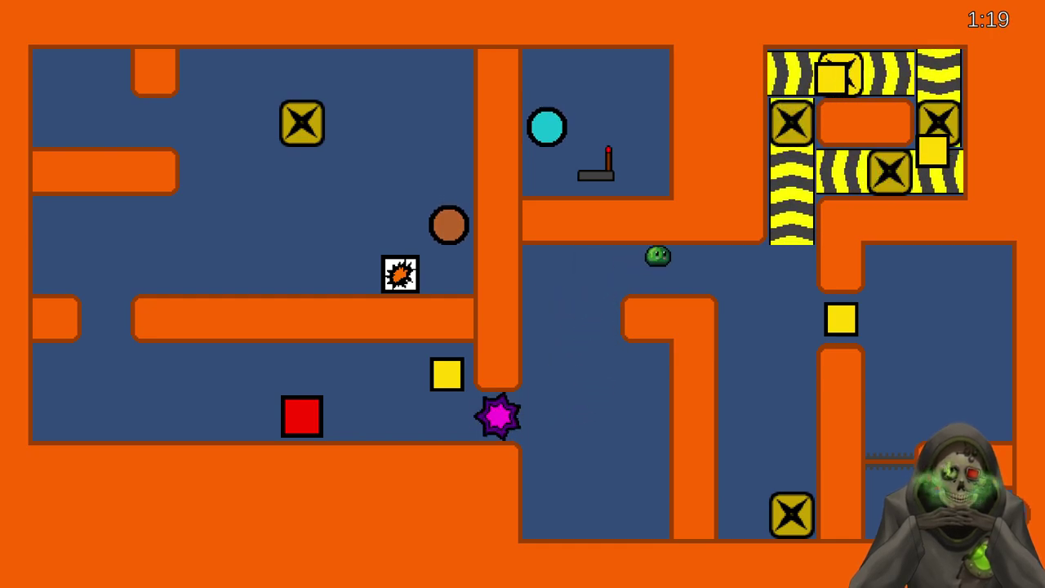
# Spawn explosive blocks at the gold X tile in the lower shaft and push two of them up onto the conveyor
pyautogui.press('Down')
pyautogui.press('Down')
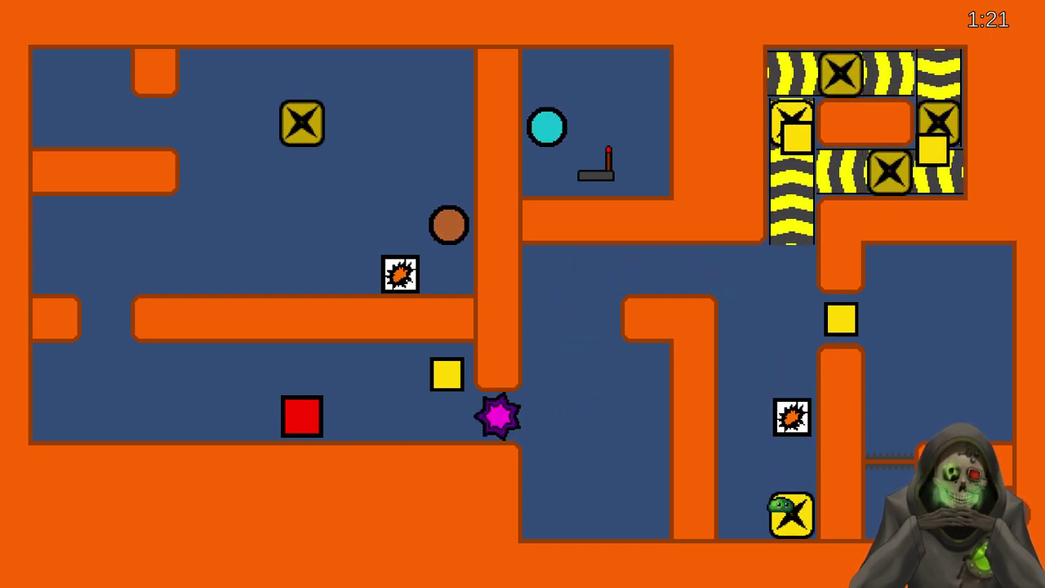
pyautogui.press('Up')
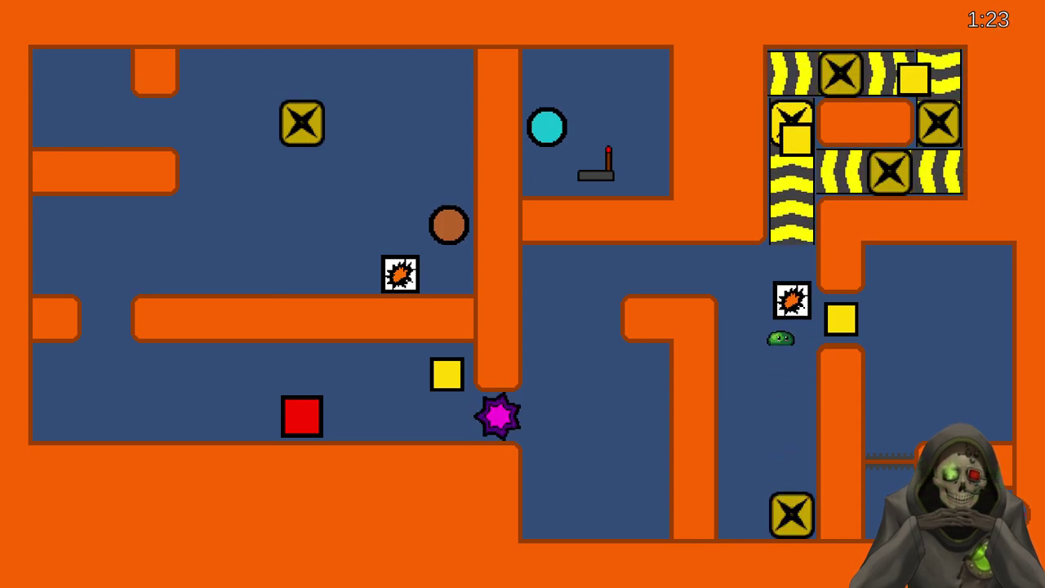
pyautogui.press('Down')
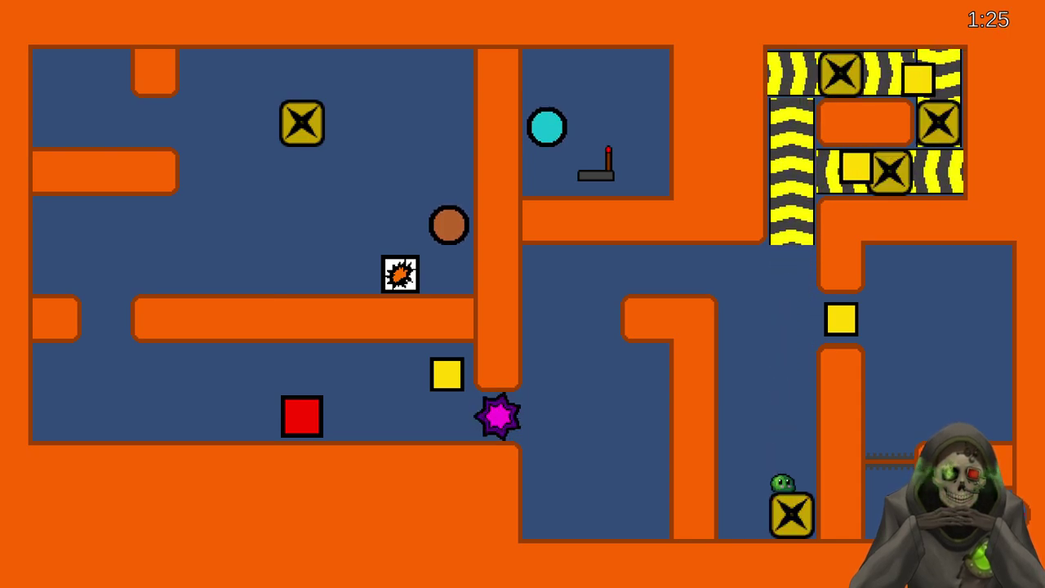
pyautogui.press('Up')
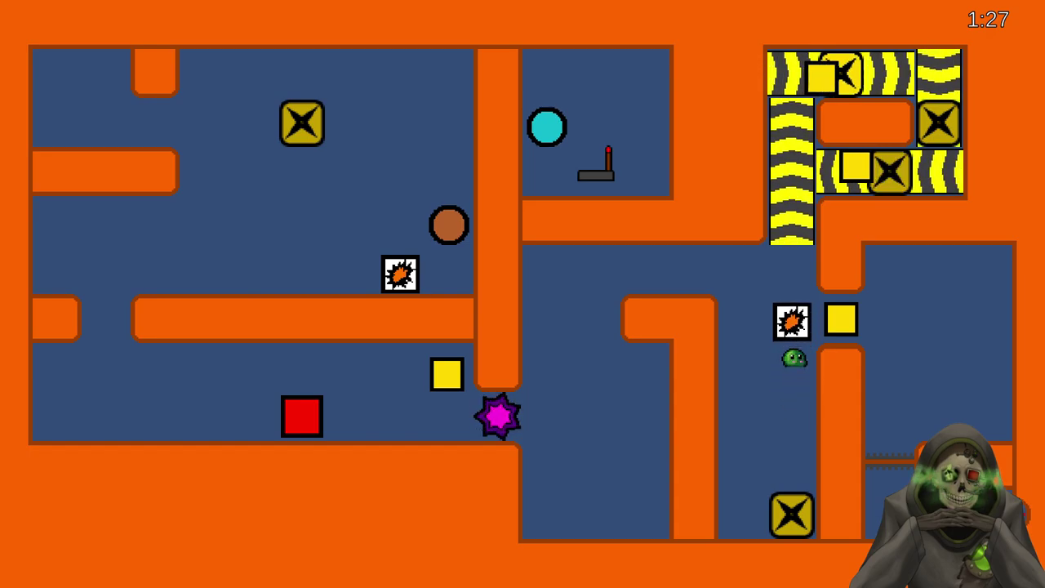
pyautogui.press('Down')
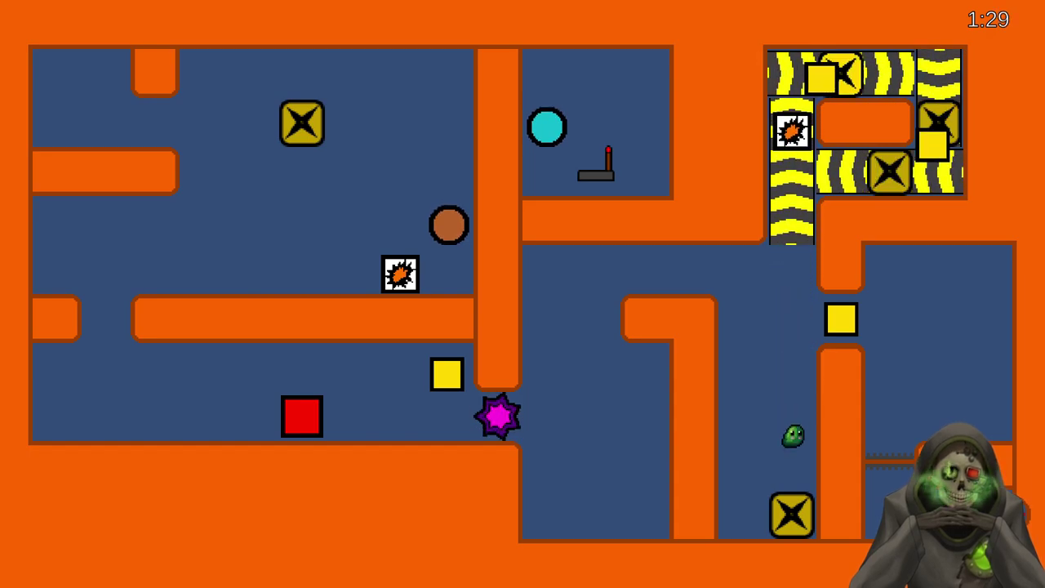
# Keep spawning explosive blocks in the shaft and push them up the conveyor against the circling yellow blocks and gold X tiles
pyautogui.press('Up')
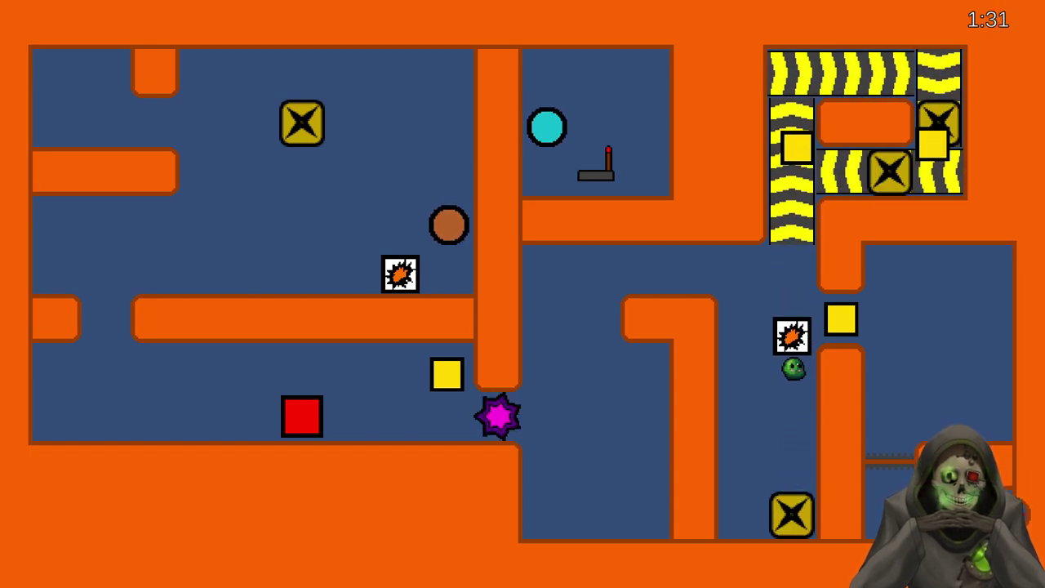
pyautogui.press('Down')
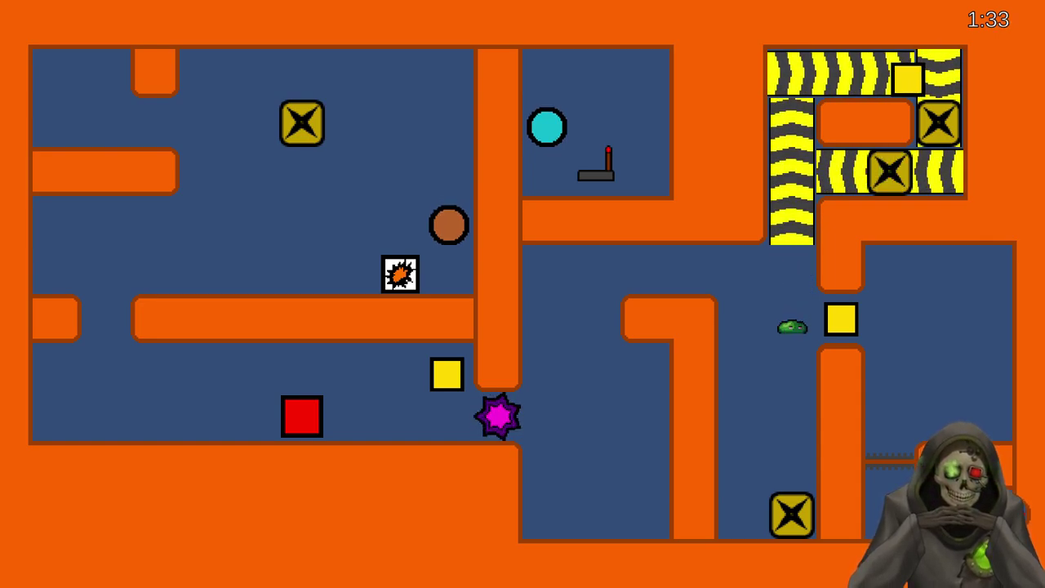
pyautogui.press('Up')
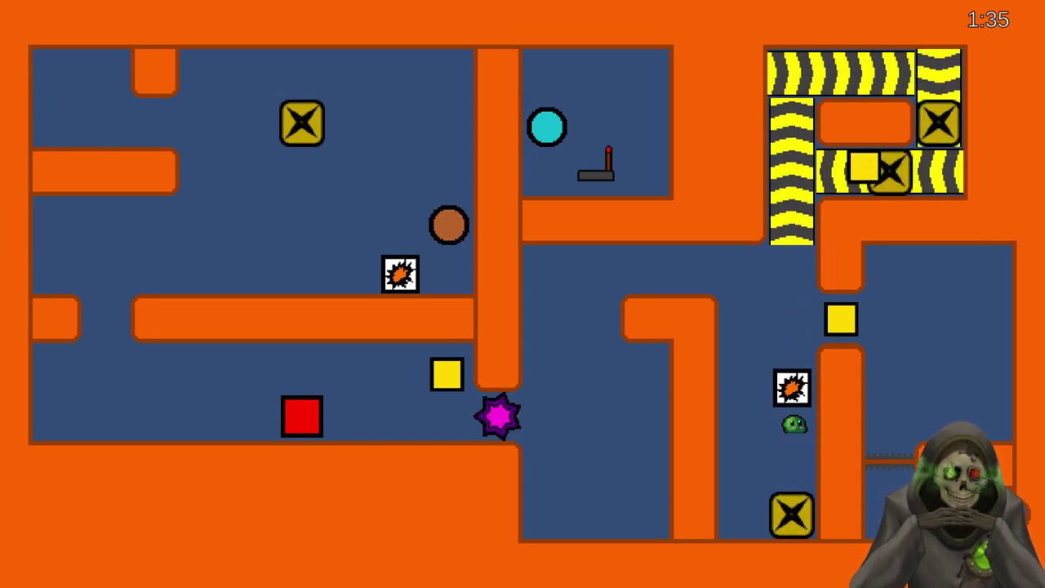
pyautogui.press('Down')
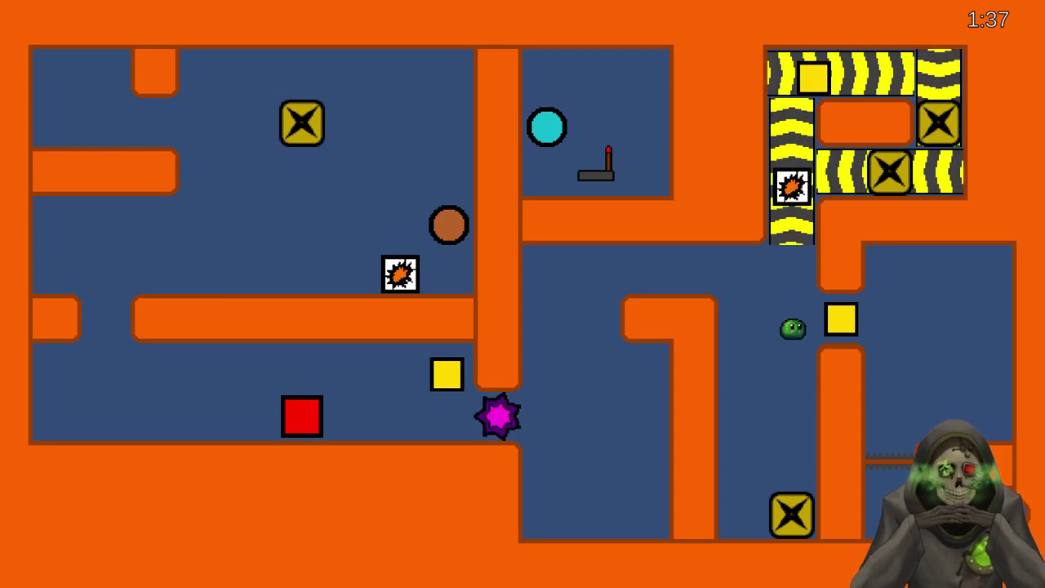
pyautogui.press('Up')
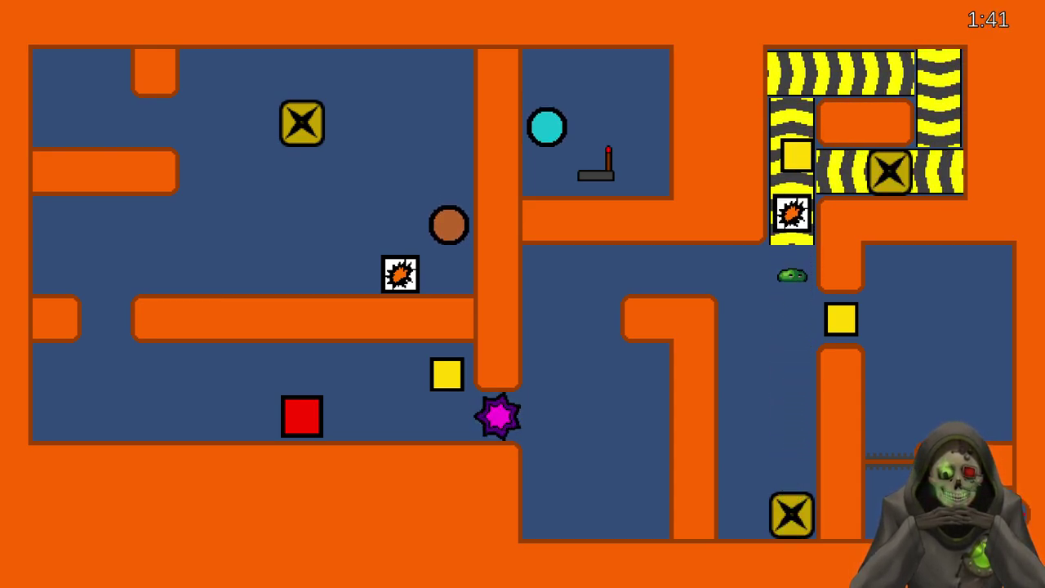
pyautogui.press('Up')
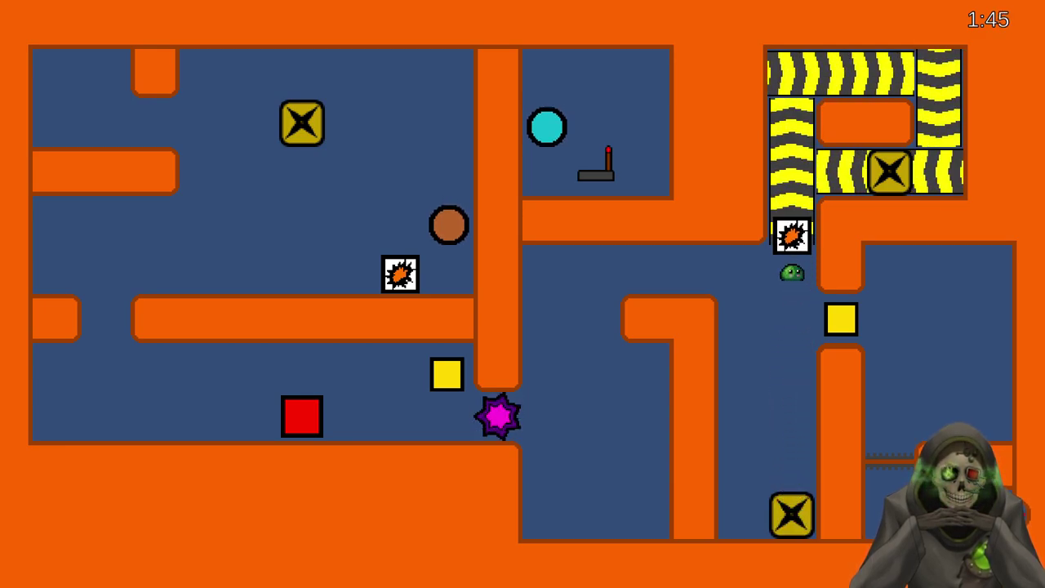
# Spawn another explosive block at the gold X tile in the lower shaft and push it up level with the right-hand passage
pyautogui.press('Right')
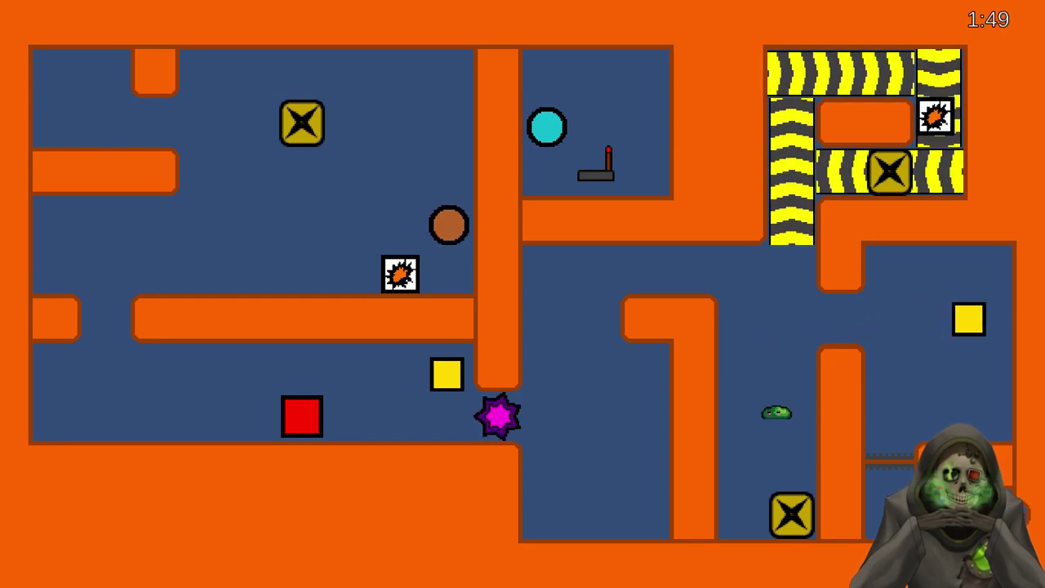
pyautogui.press('Up')
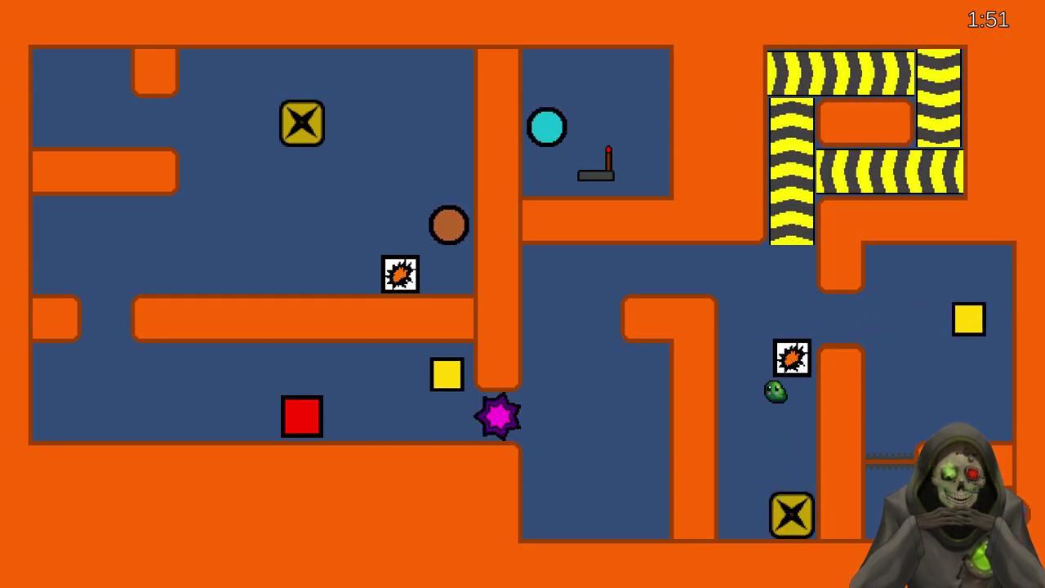
pyautogui.press('Left')
pyautogui.press('Left')
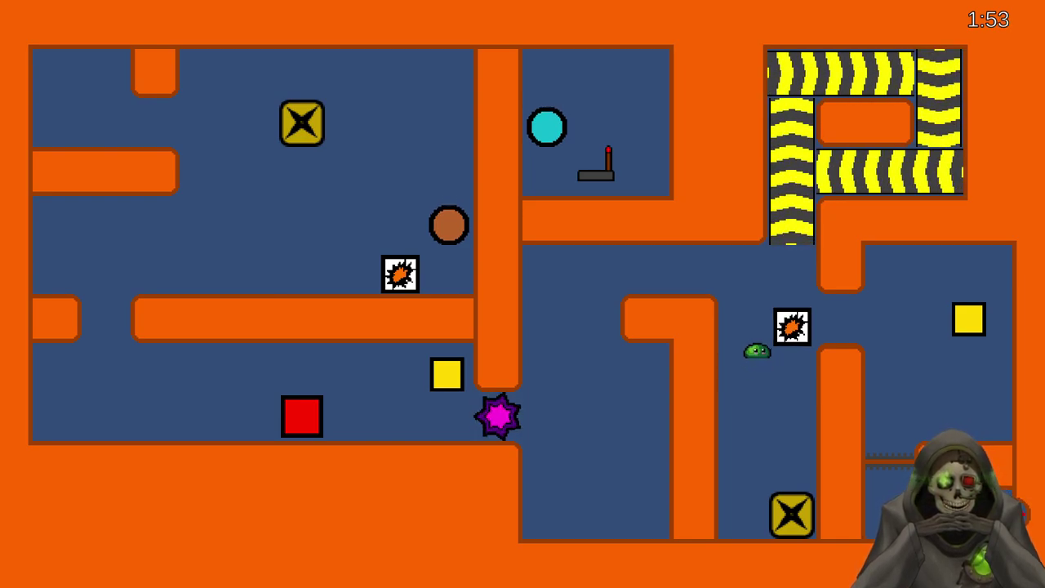
# Push the explosive block through the passage into the right-hand room and down toward the barrier
pyautogui.press('Up')
pyautogui.press('Up')
pyautogui.press('Right')
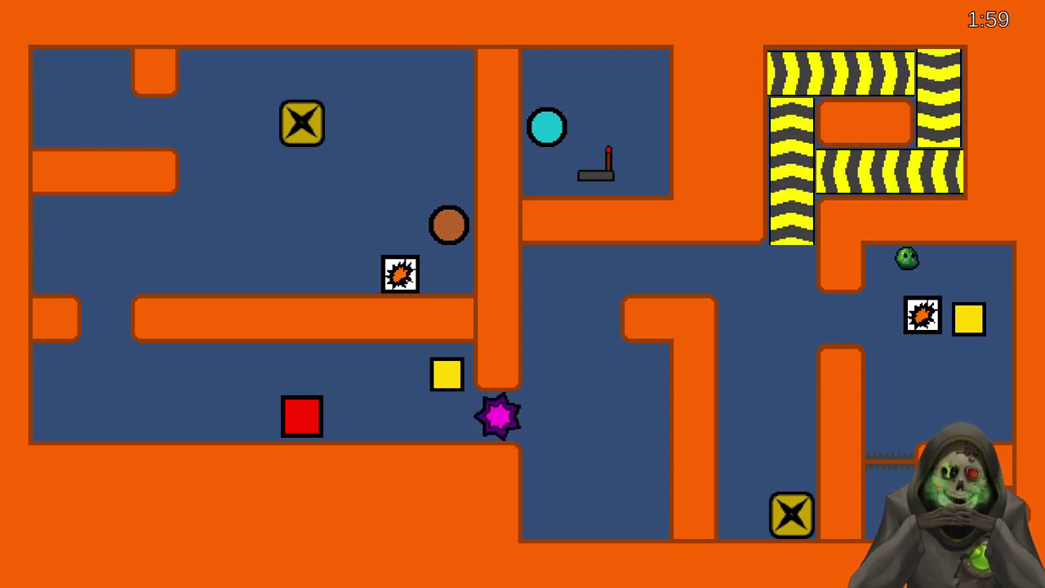
pyautogui.press('Down')
pyautogui.press('Left')
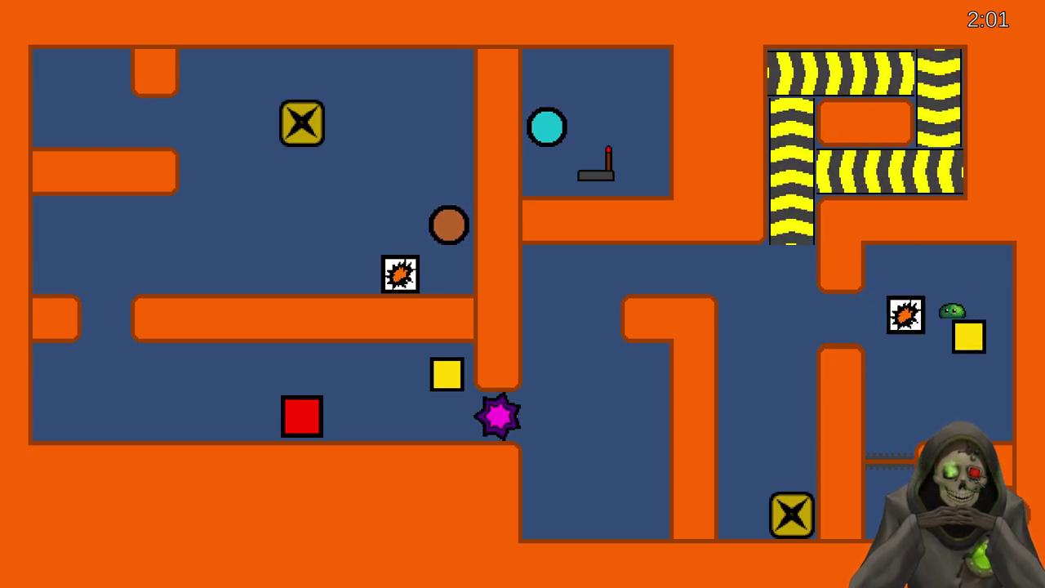
pyautogui.press('Down')
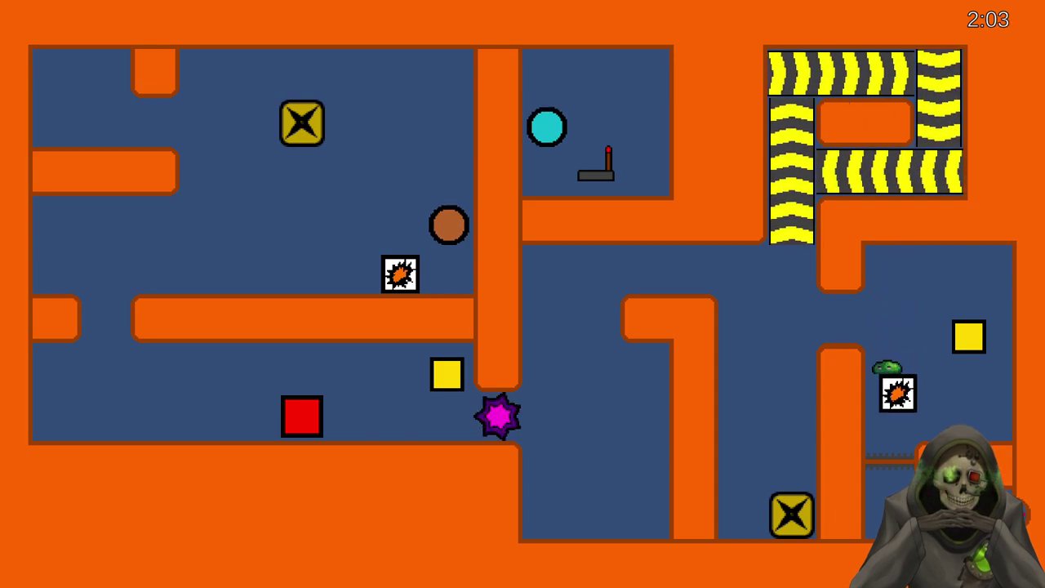
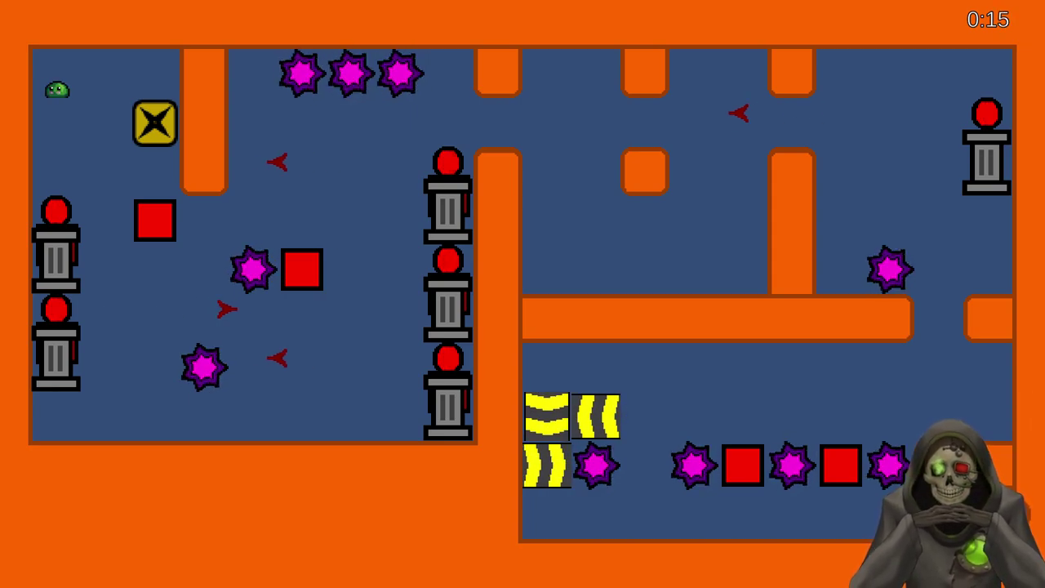
# In the turret level, spawn an explosive block at the gold X tile, circle around it, and bring the slime back onto the tile
pyautogui.press('Down')
pyautogui.press('Right')
pyautogui.press('Left')
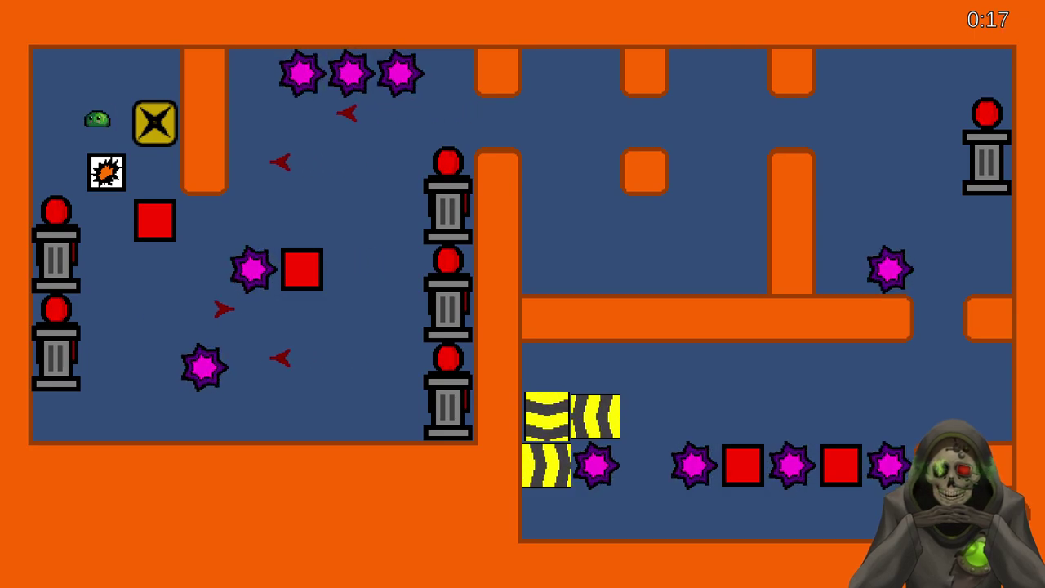
pyautogui.press('Down')
pyautogui.press('Left')
pyautogui.press('Up')
pyautogui.press('Right')
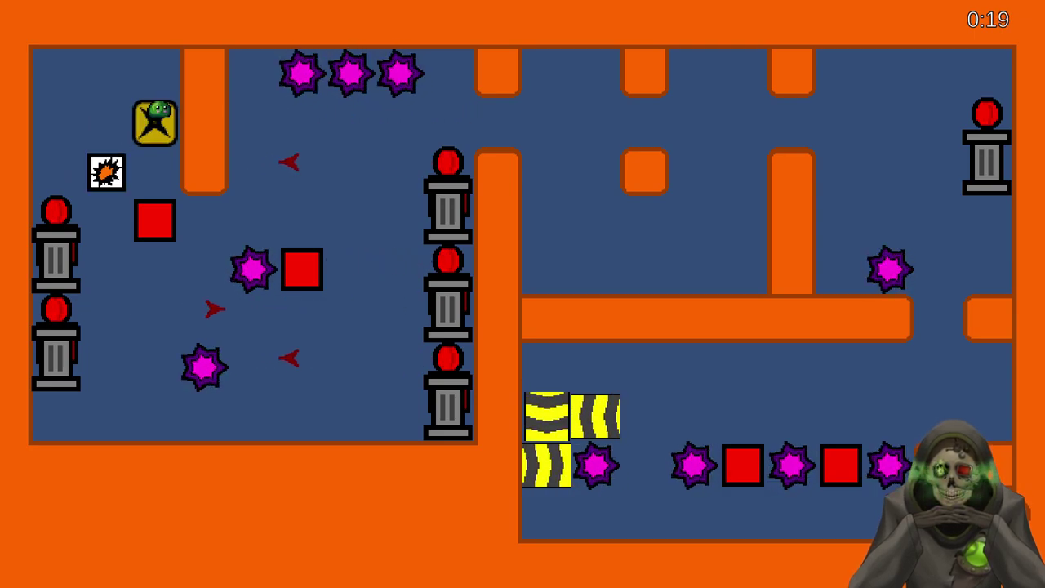
# Try to use the explosive block against the upper left-wall turret, approaching the block from its right and top sides
pyautogui.press('Right')
pyautogui.press('Down')
pyautogui.press('Up')
pyautogui.press('Down')
pyautogui.press('Left')
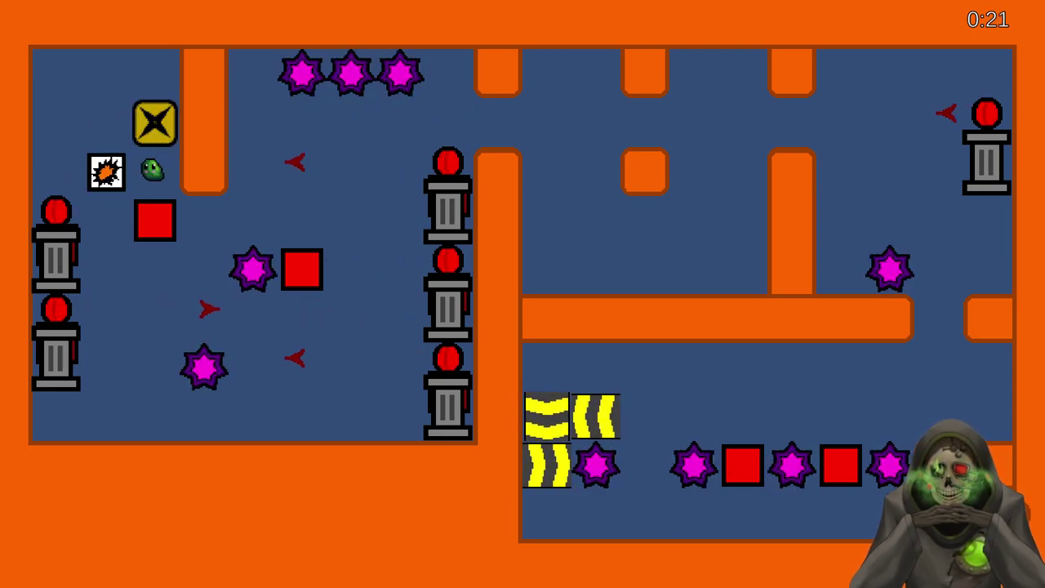
pyautogui.press('Up')
pyautogui.press('Left')
pyautogui.press('Down')
pyautogui.press('Right')
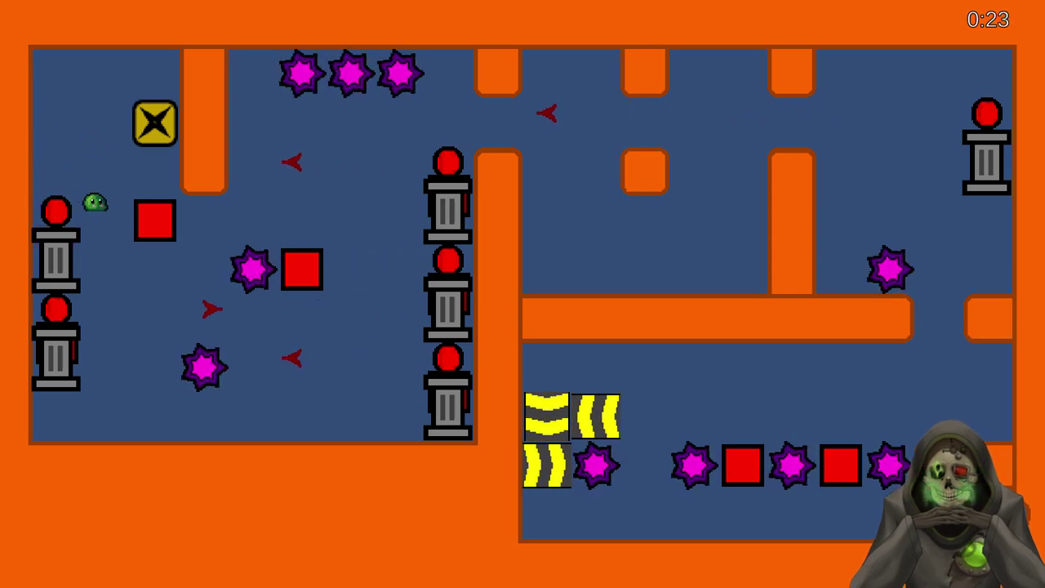
# Return the slime to the gold X tile and spawn a replacement explosive block
pyautogui.press('Up')
pyautogui.press('Up')
pyautogui.press('Right')
pyautogui.press('Down')
pyautogui.press('Up')
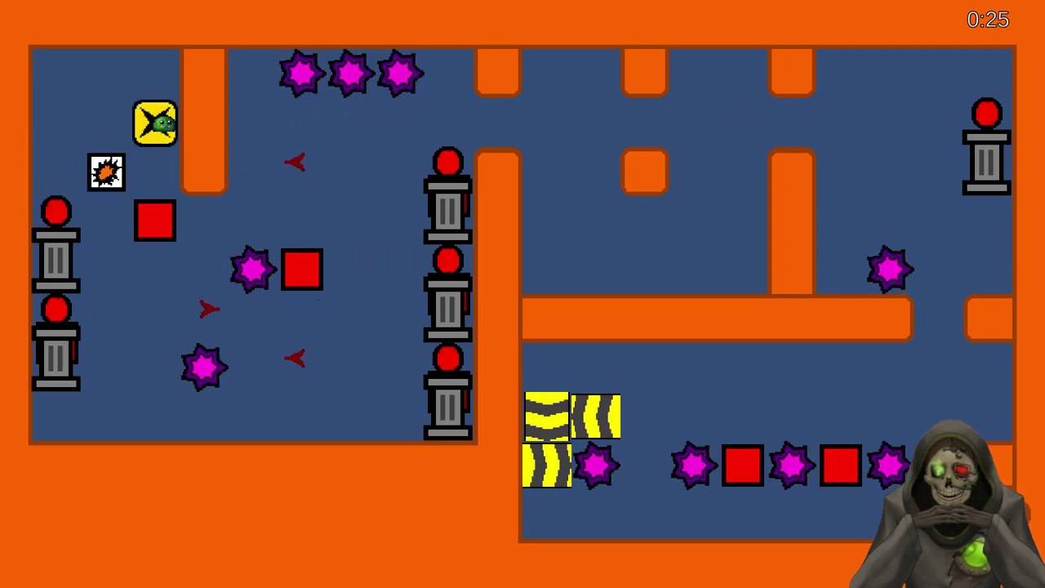
# Push the explosive block left and down into the upper left-wall turret to destroy it, and spawn a new block
pyautogui.press('Down')
pyautogui.press('Left')
pyautogui.press('Left')
pyautogui.press('Up')
pyautogui.press('Left')
pyautogui.press('Down')
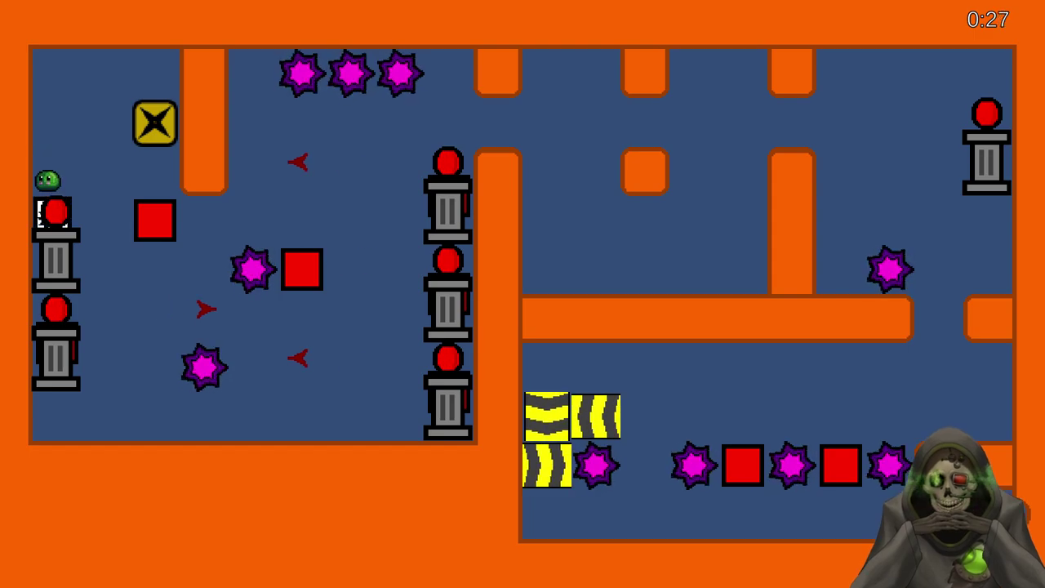
pyautogui.press('Down')
pyautogui.press('Up')
pyautogui.press('Right')
pyautogui.press('Up')
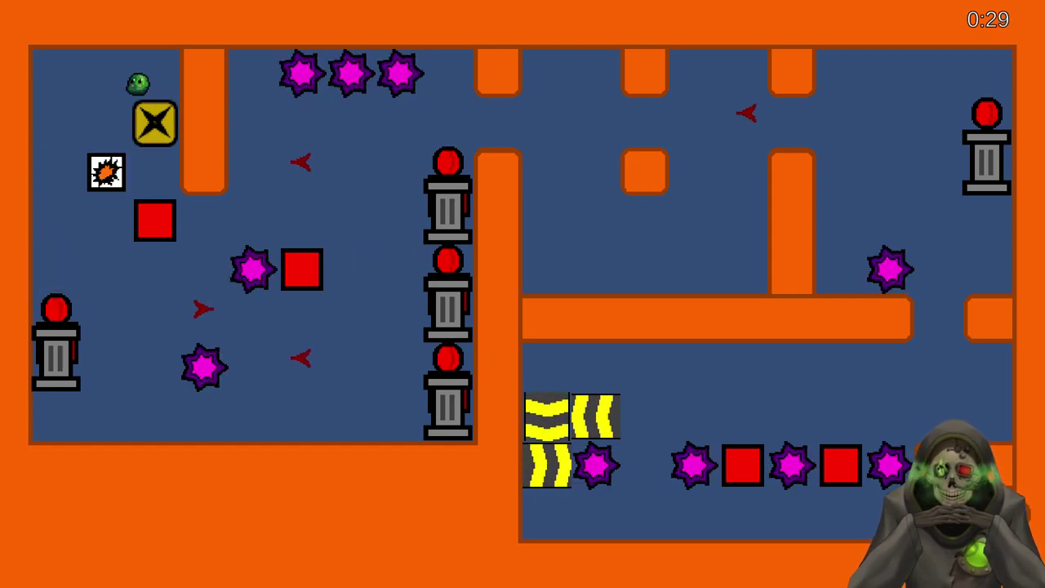
# Detonate the explosive block against the red block below the gold X tile, and spawn another explosive block
pyautogui.press('Left')
pyautogui.press('Down')
pyautogui.press('Down')
pyautogui.press('Right')
pyautogui.press('Right')
pyautogui.press('Down')
pyautogui.press('Left')
pyautogui.press('Up')
pyautogui.press('Right')
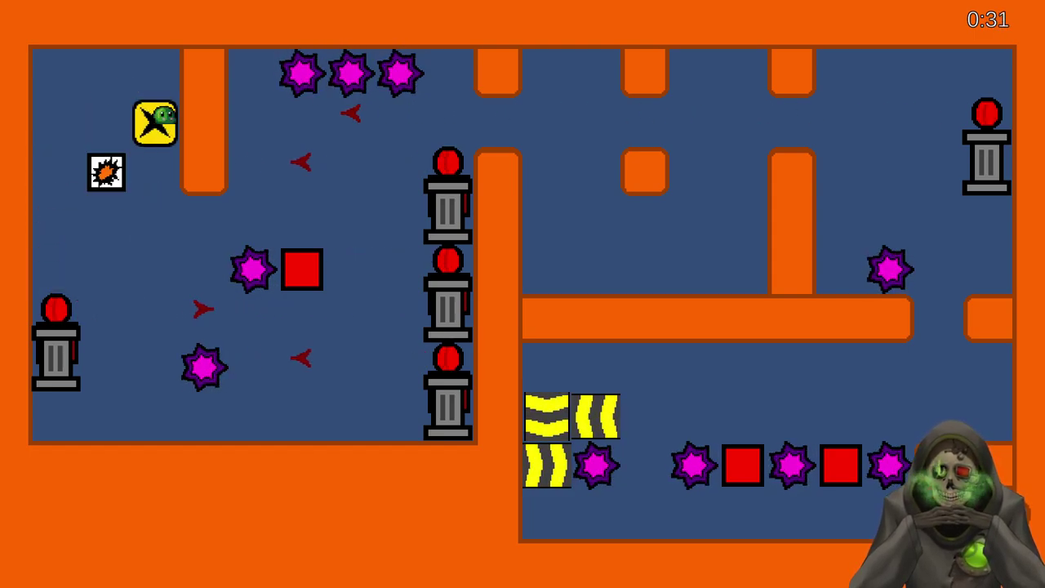
# Try to push the explosive block along the left wall into the lower turret, and spawn a replacement at the gold X tile
pyautogui.press('Left')
pyautogui.press('Down')
pyautogui.press('Right')
pyautogui.press('Up')
pyautogui.press('Down')
pyautogui.press('Left')
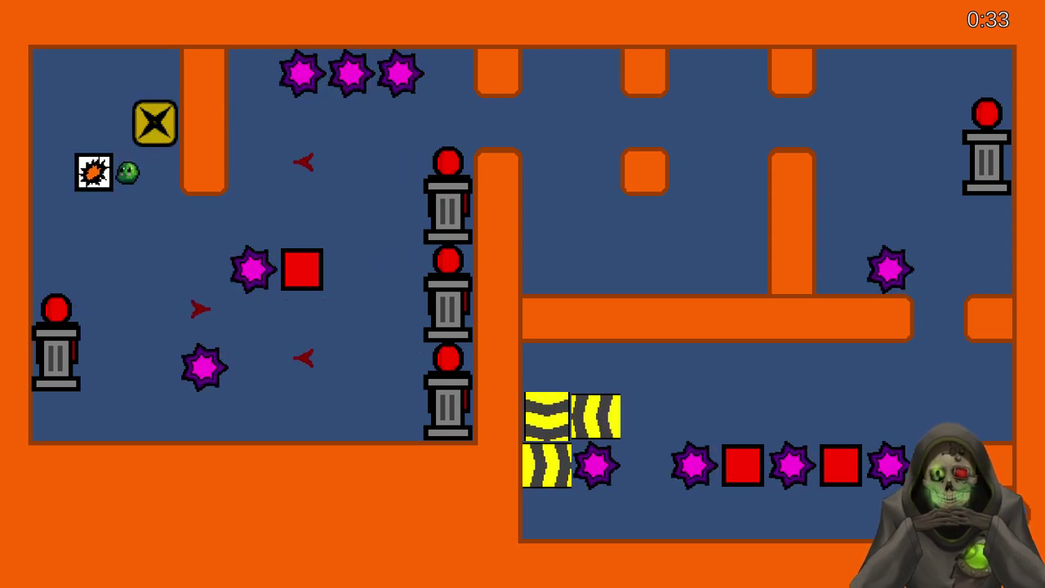
pyautogui.press('Up')
pyautogui.press('Left')
pyautogui.press('Down')
pyautogui.press('Down')
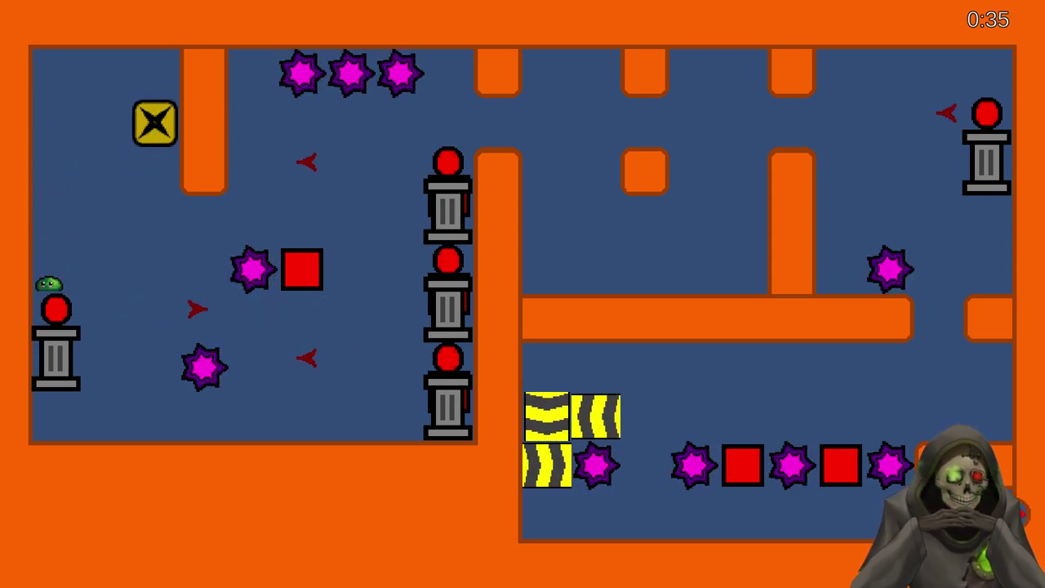
pyautogui.press('Right')
pyautogui.press('Up')
pyautogui.press('Left')
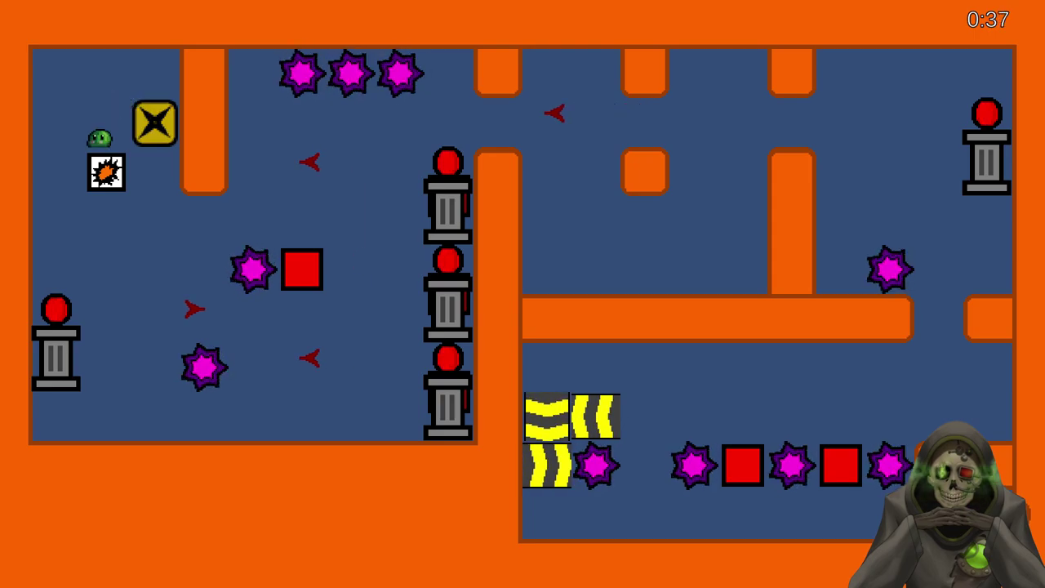
# Push the explosive block down past the former upper turret's spot, and return to the gold X tile for a new one
pyautogui.press('Down')
pyautogui.press('Down')
pyautogui.press('Right')
pyautogui.press('Down')
pyautogui.press('Left')
pyautogui.press('Up')
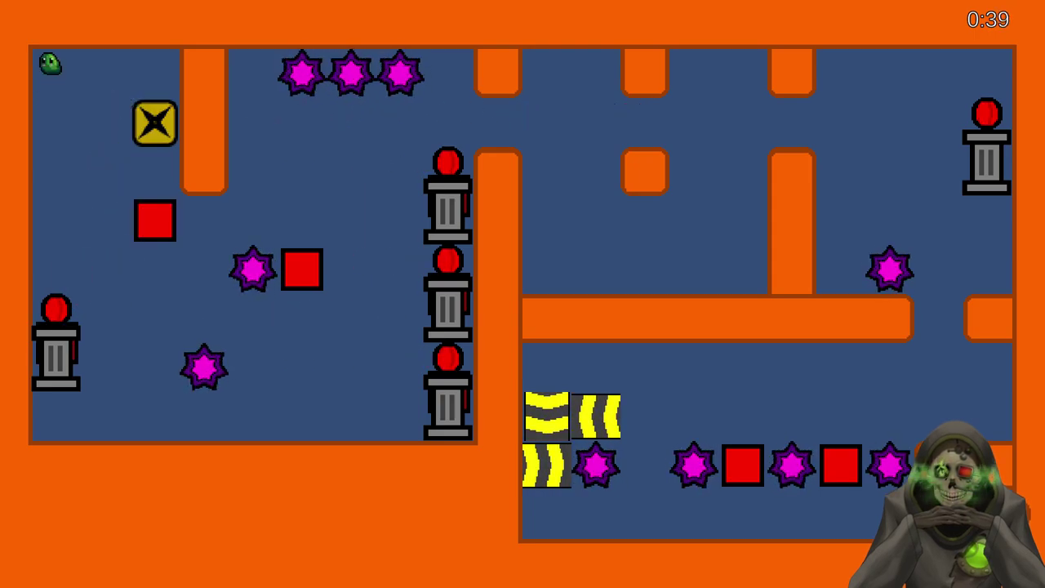
pyautogui.press('Right')
pyautogui.press('Down')
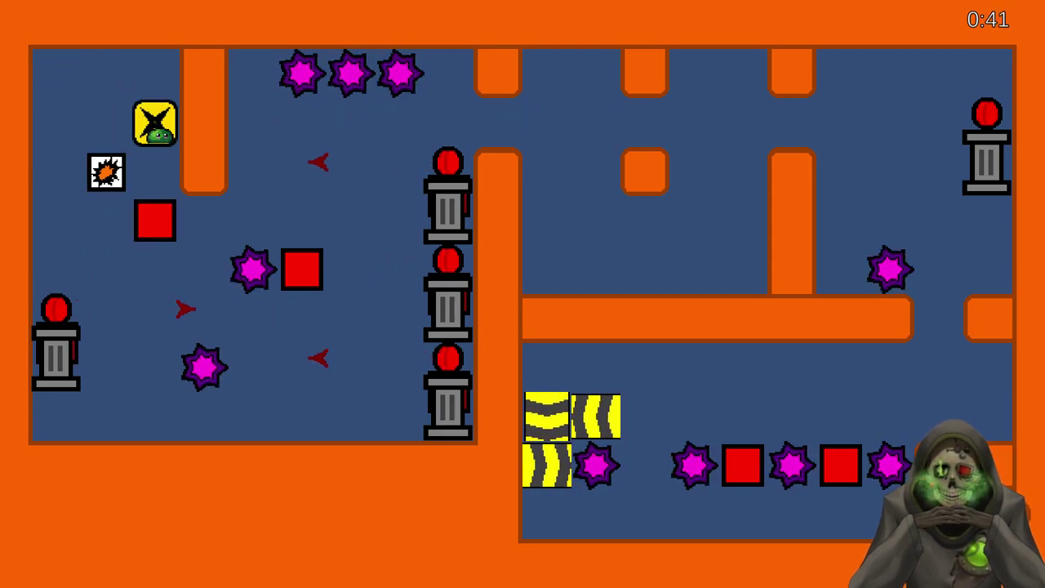
# Push the explosive block down and against the left wall above the lower turret, and move the slime down toward it
pyautogui.press('Left')
pyautogui.press('Down')
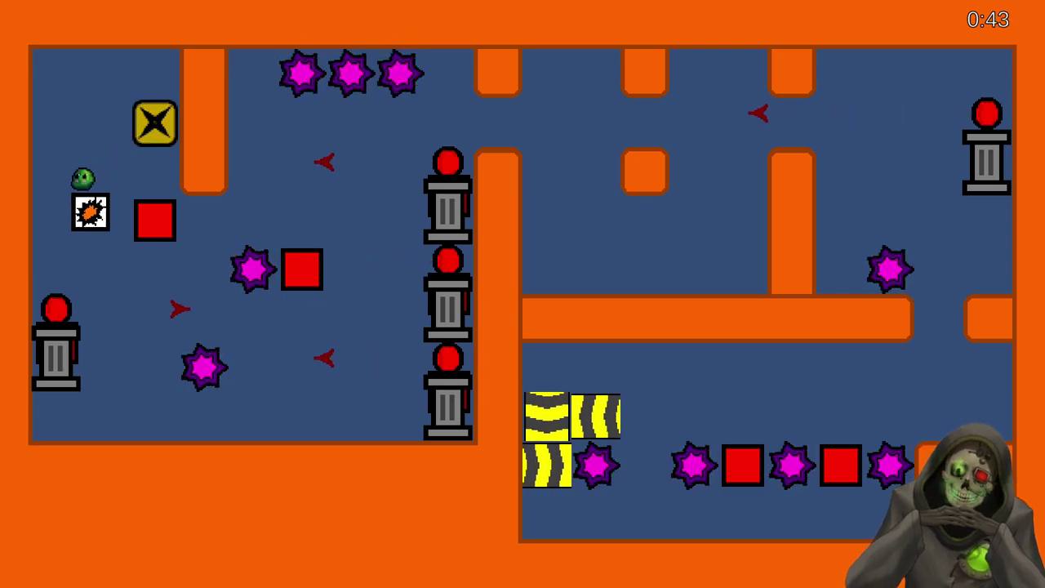
pyautogui.press('Right')
pyautogui.press('Down')
pyautogui.press('Left')
pyautogui.press('Down')
pyautogui.press('Up')
pyautogui.press('Right')
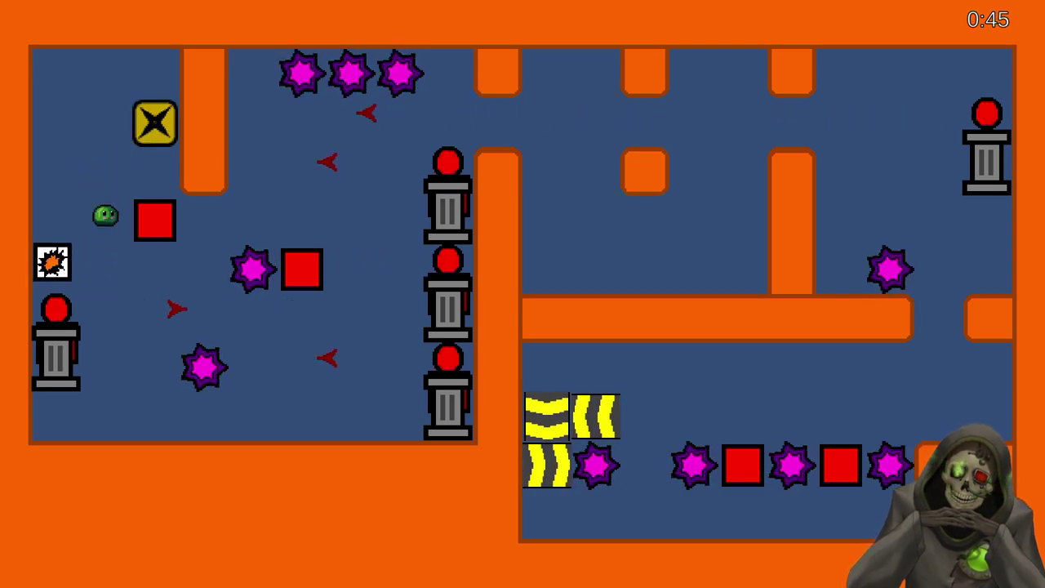
pyautogui.press('Down')
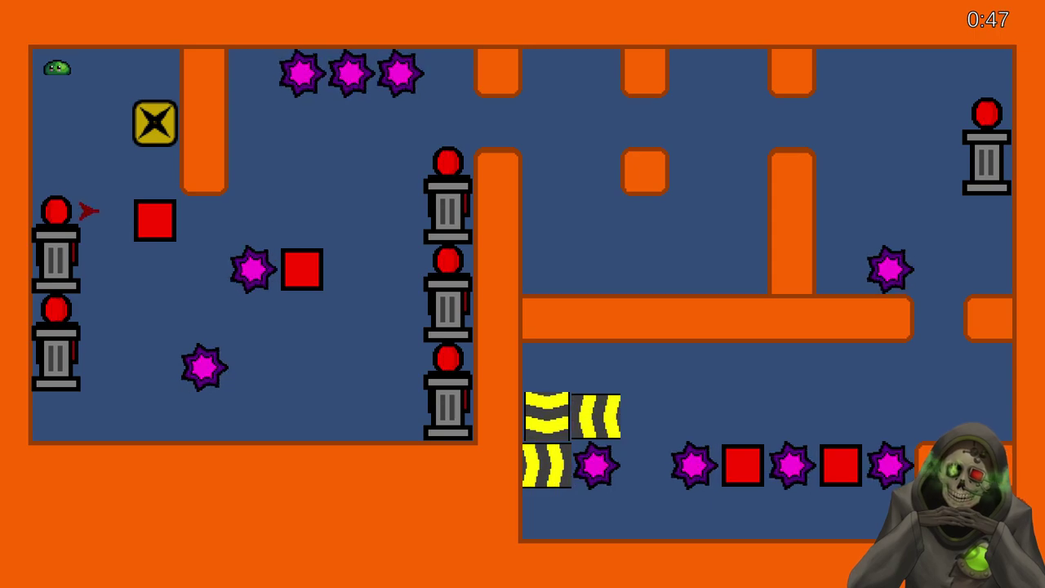
# From the starting corner, spawn an explosive block at the gold X tile and try to push it toward the upper left-wall turret
pyautogui.press('Right')
pyautogui.press('Down')
pyautogui.press('Left')
pyautogui.press('Down')
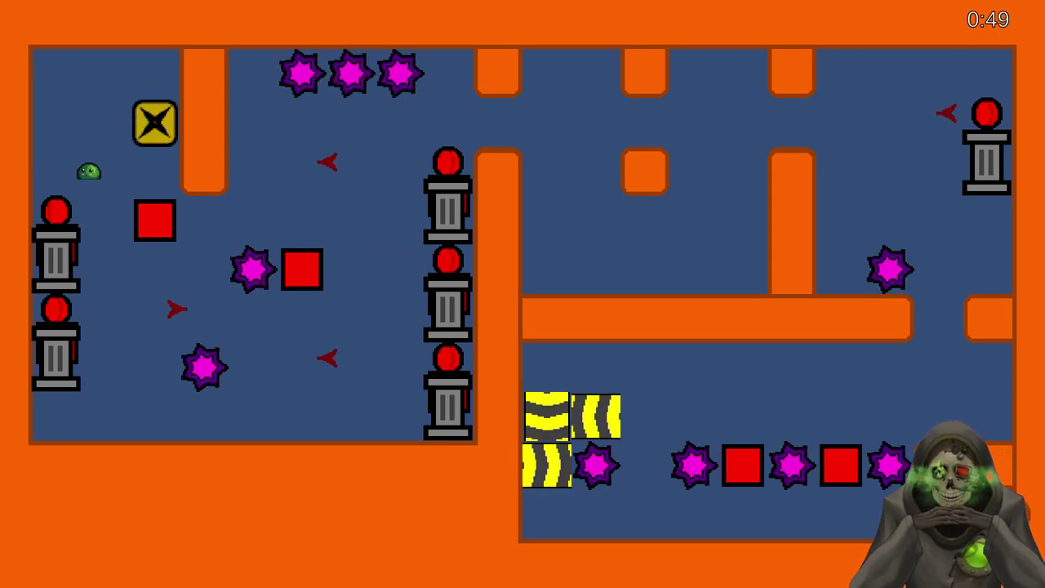
# Spawn an explosive block, shove it against the left wall above the upper turret, and try to push it down into the turret
pyautogui.press('Right')
pyautogui.press('Right')
pyautogui.press('Up')
pyautogui.press('Down')
pyautogui.press('Left')
pyautogui.press('Up')
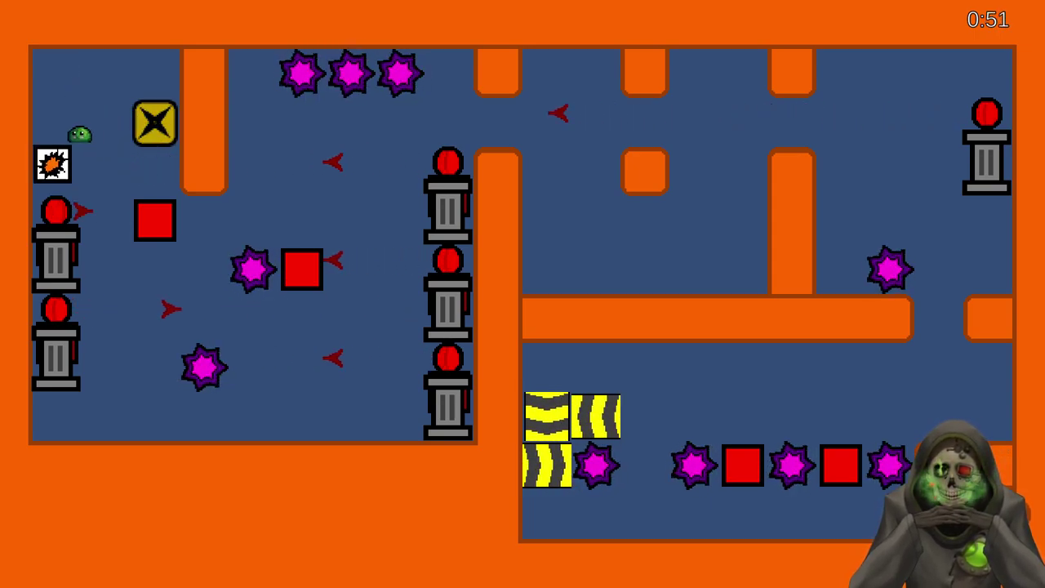
pyautogui.press('Down')
pyautogui.press('Down')
pyautogui.press('Up')
pyautogui.press('Right')
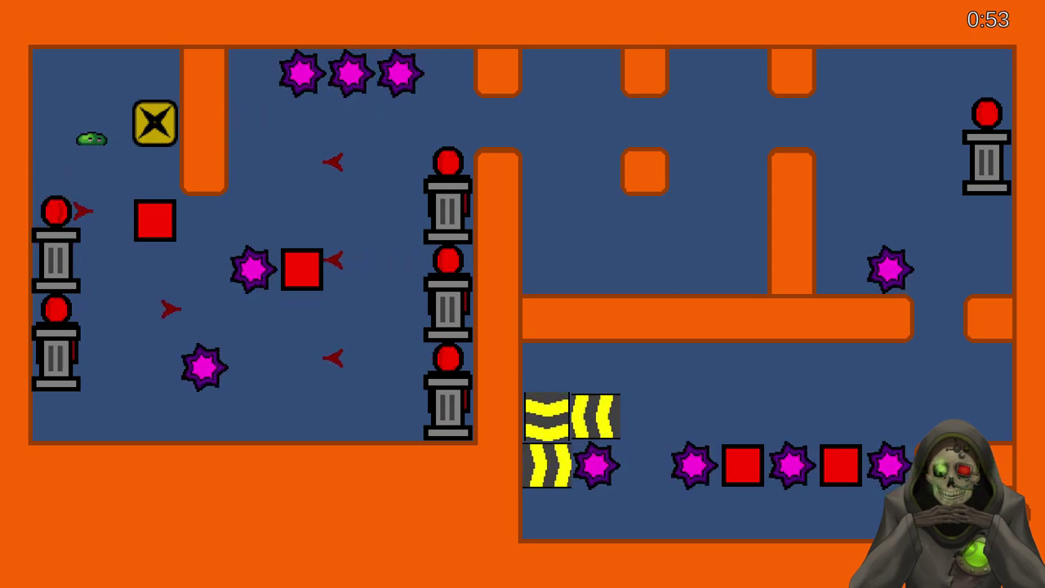
# Bring a fresh explosive block to the left wall and push it down onto the upper turret again
pyautogui.press('Up')
pyautogui.press('Down')
pyautogui.press('Left')
pyautogui.press('Up')
pyautogui.press('Left')
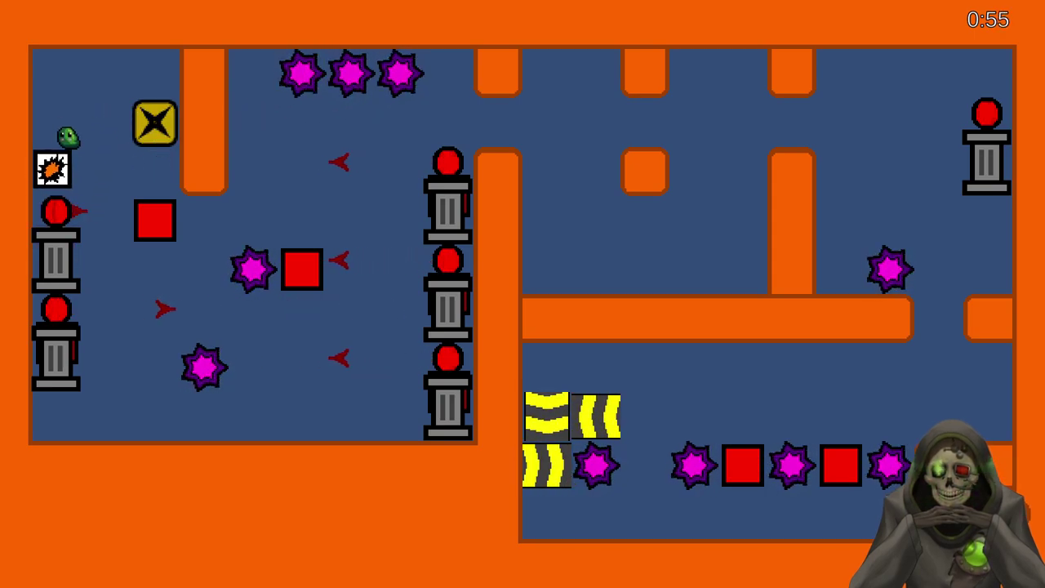
pyautogui.press('Down')
pyautogui.press('Left')
pyautogui.press('Down')
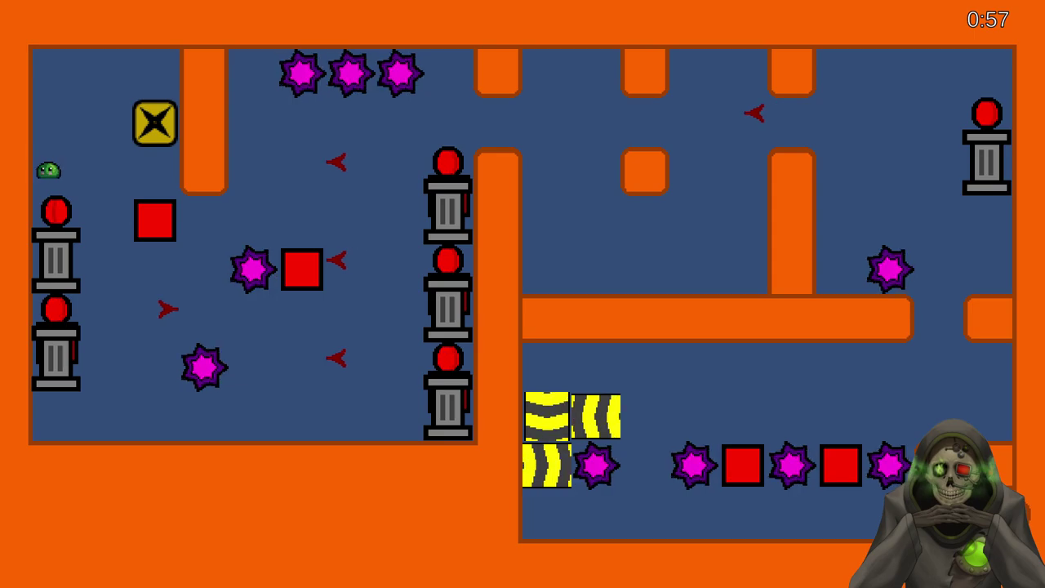
# Destroy the upper left-wall turret by pushing another explosive block left and down into it, and spawn a new block
pyautogui.press('Right')
pyautogui.press('Down')
pyautogui.press('Left')
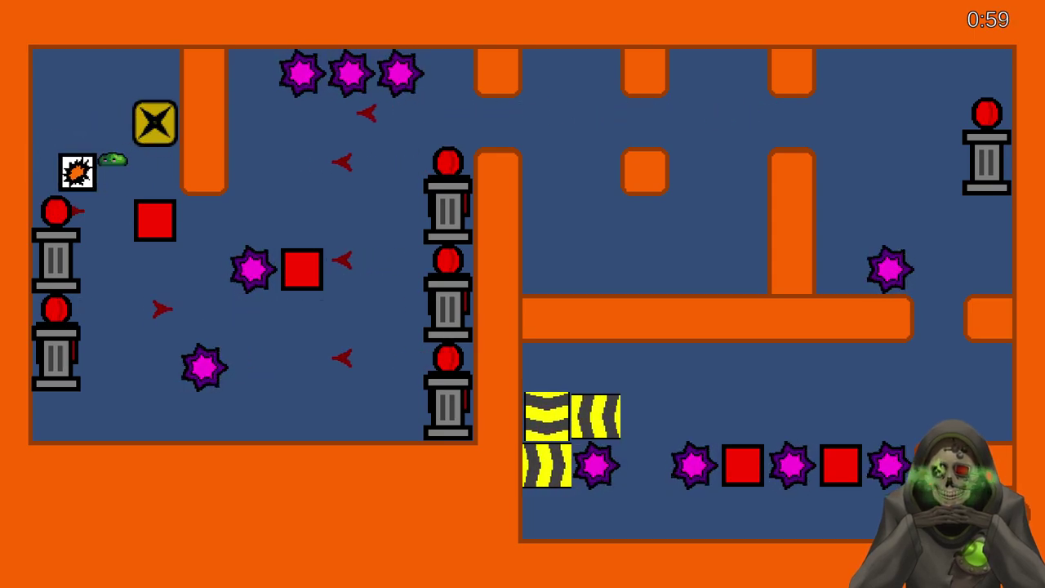
pyautogui.press('Left')
pyautogui.press('Up')
pyautogui.press('Left')
pyautogui.press('Down')
pyautogui.press('Down')
pyautogui.press('Up')
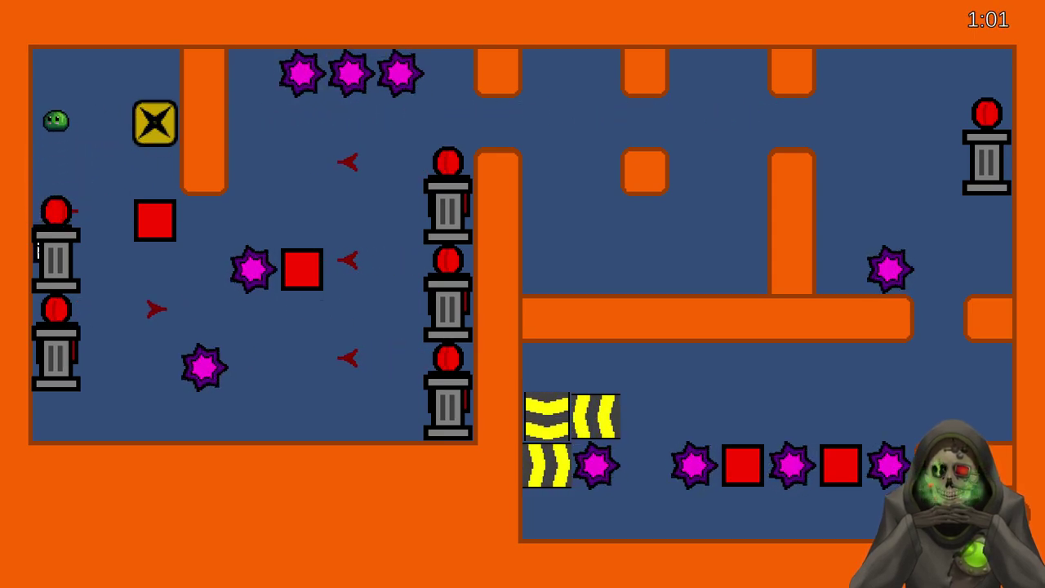
pyautogui.press('Down')
pyautogui.press('Down')
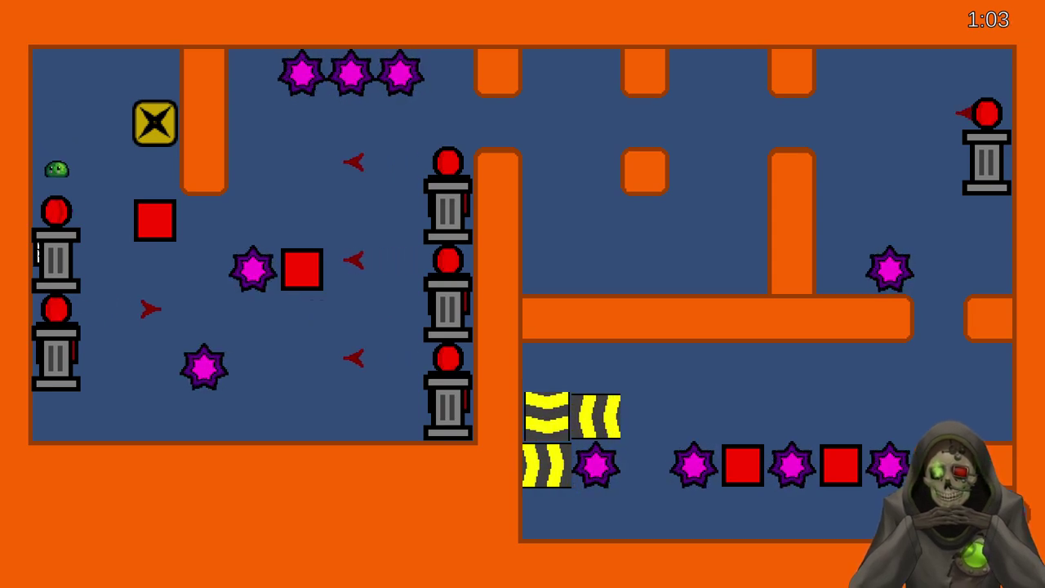
pyautogui.press('Up')
pyautogui.press('Right')
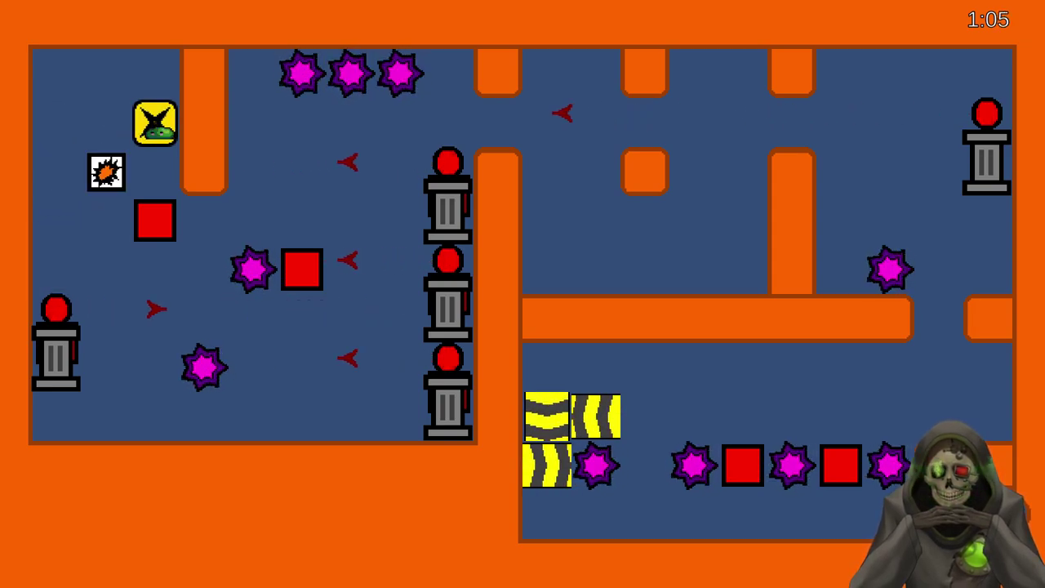
# Push the explosive block straight down beside the lower left-wall turret and back the slime away upward
pyautogui.press('Left')
pyautogui.press('Down')
pyautogui.press('Down')
pyautogui.press('Down')
pyautogui.press('Down')
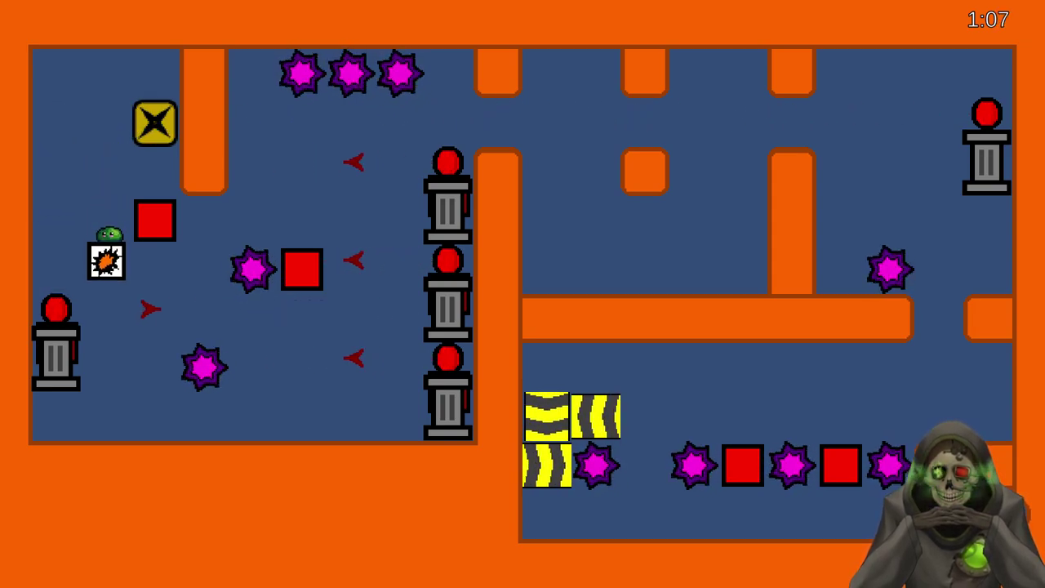
pyautogui.press('Up')
pyautogui.press('Up')
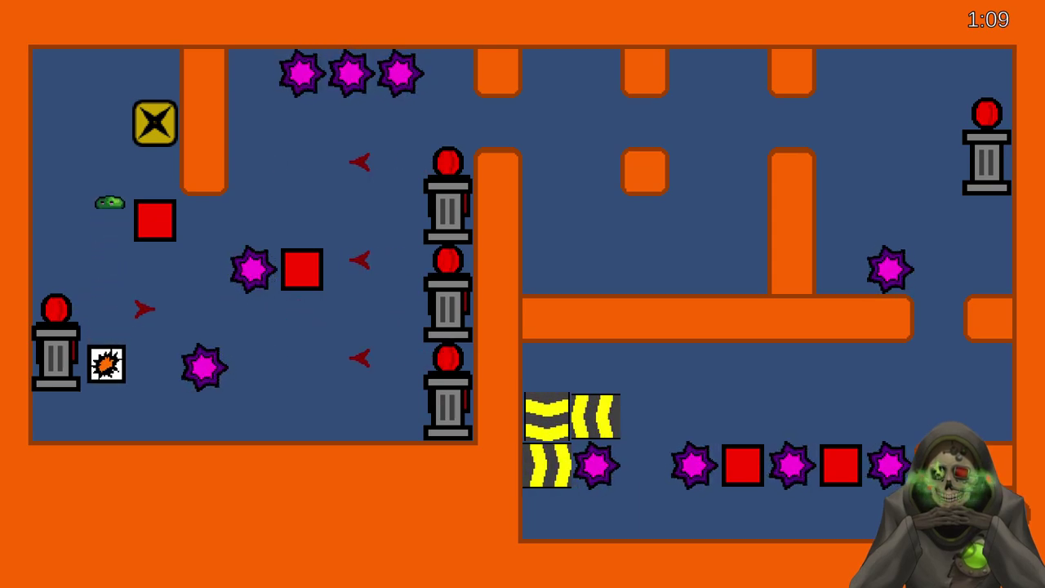
# Bring the slime down and use the explosive block to destroy the lower left-wall turret
pyautogui.press('Down')
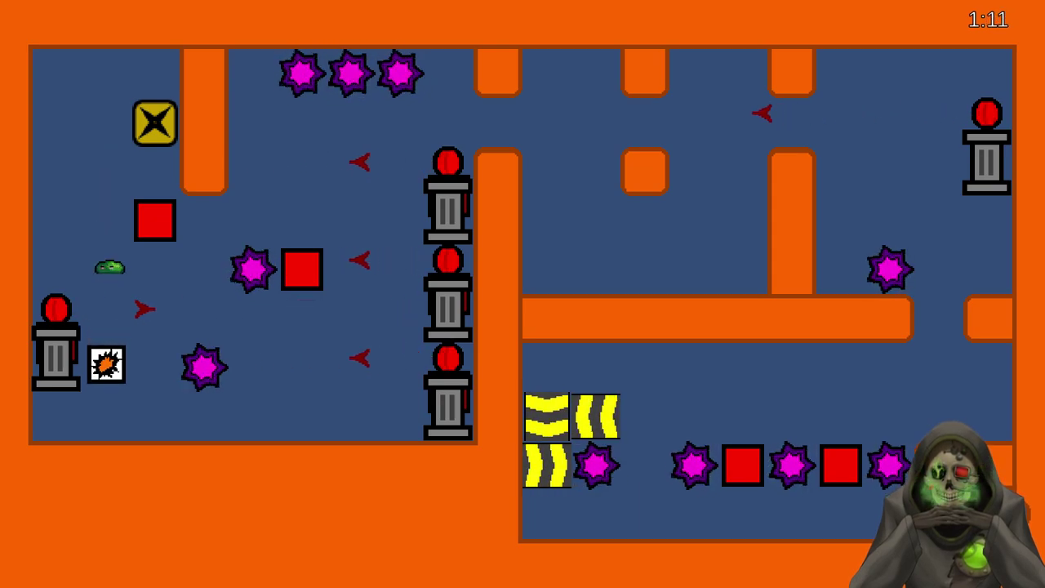
pyautogui.press('Right')
pyautogui.press('Left')
pyautogui.press('Right')
pyautogui.press('Up')
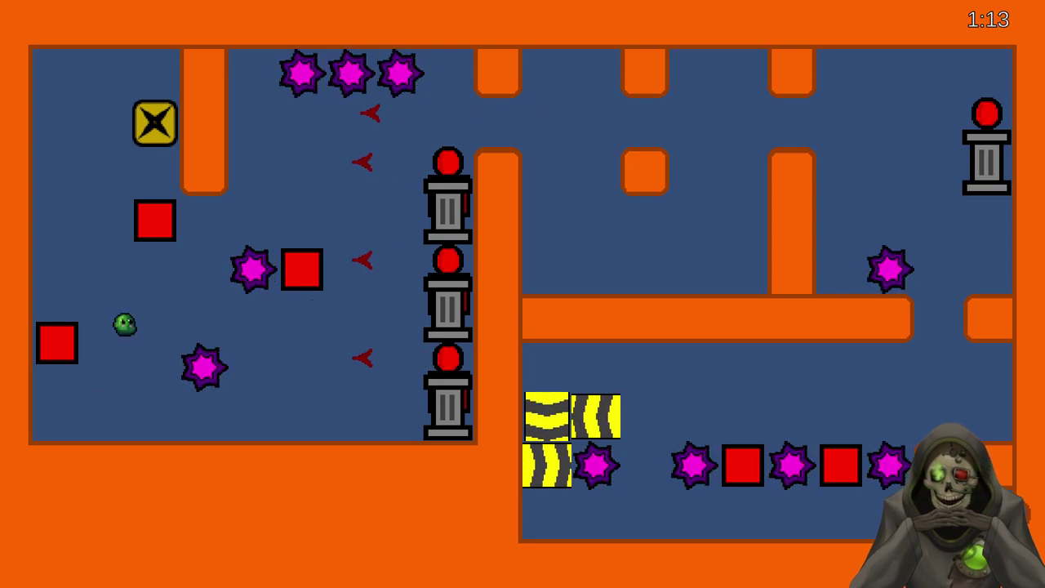
# Return the slime up to the gold X tile and spawn an explosive block below it
pyautogui.press('Left')
pyautogui.press('Up')
pyautogui.press('Right')
pyautogui.press('Up')
pyautogui.press('Left')
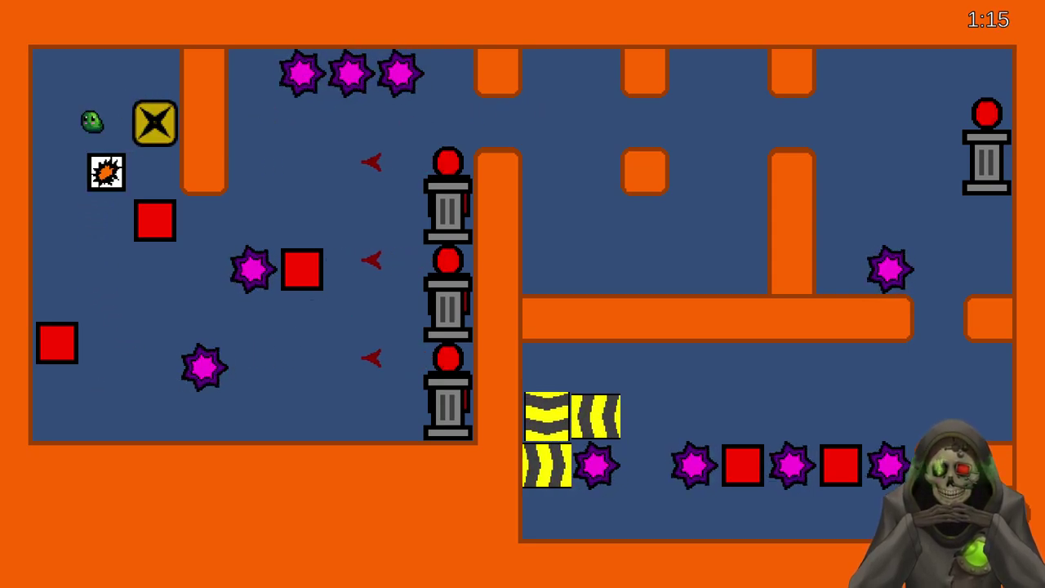
# Blow up the red block below the gold X tile, spawn another explosive block and start pushing it down
pyautogui.press('Down')
pyautogui.press('Right')
pyautogui.press('Up')
pyautogui.press('Left')
pyautogui.press('Down')
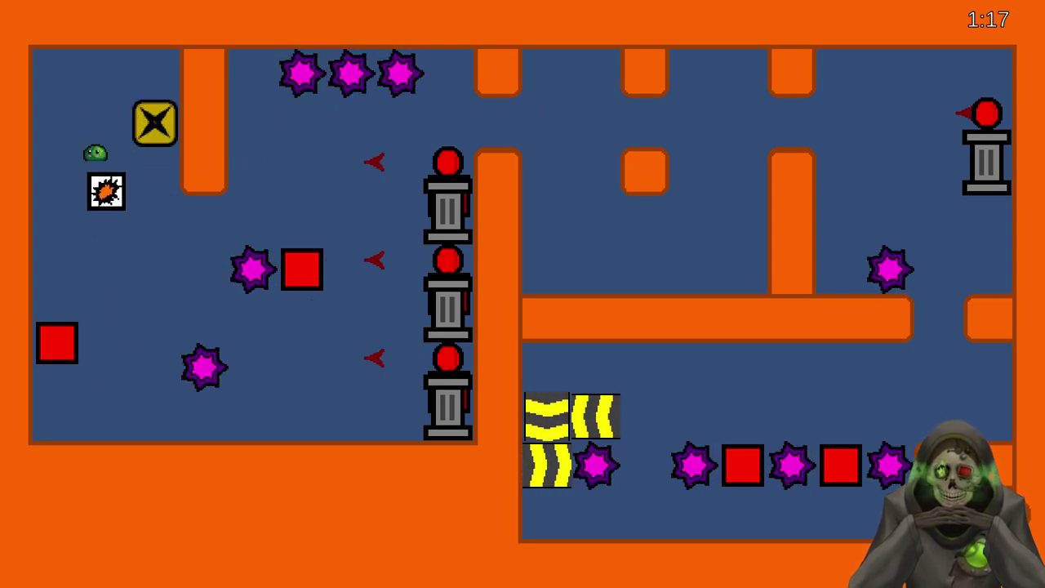
pyautogui.press('Left')
pyautogui.press('Right')
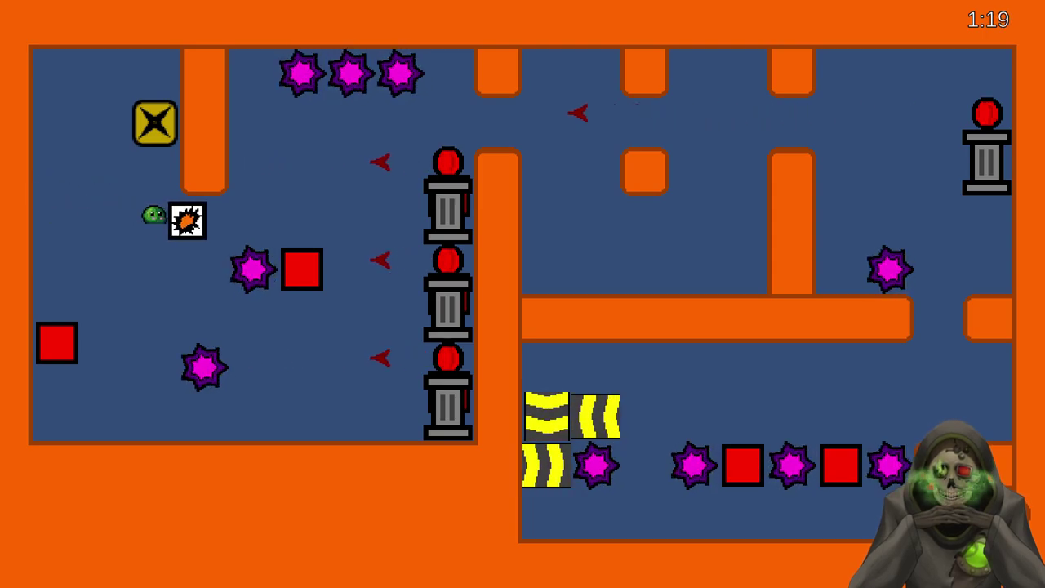
pyautogui.press('Right')
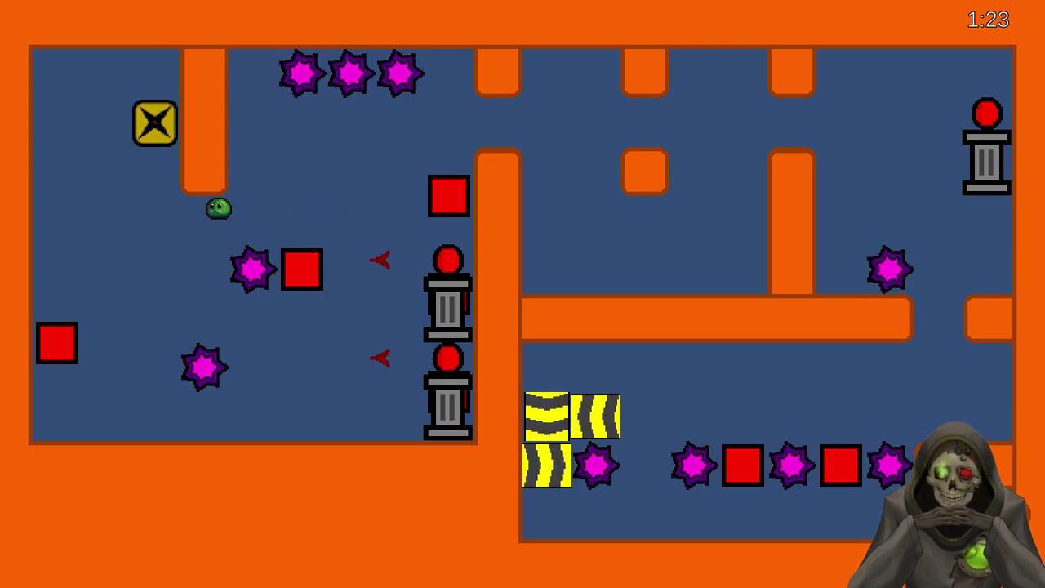
pyautogui.press('Up')
pyautogui.press('Left')
pyautogui.press('Down')
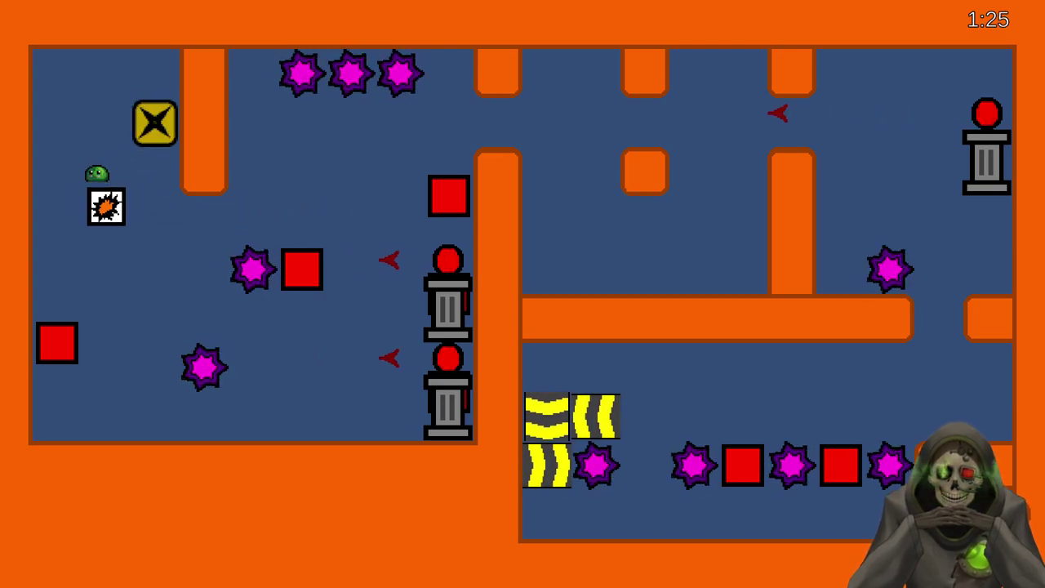
pyautogui.press('Left')
pyautogui.press('Right')
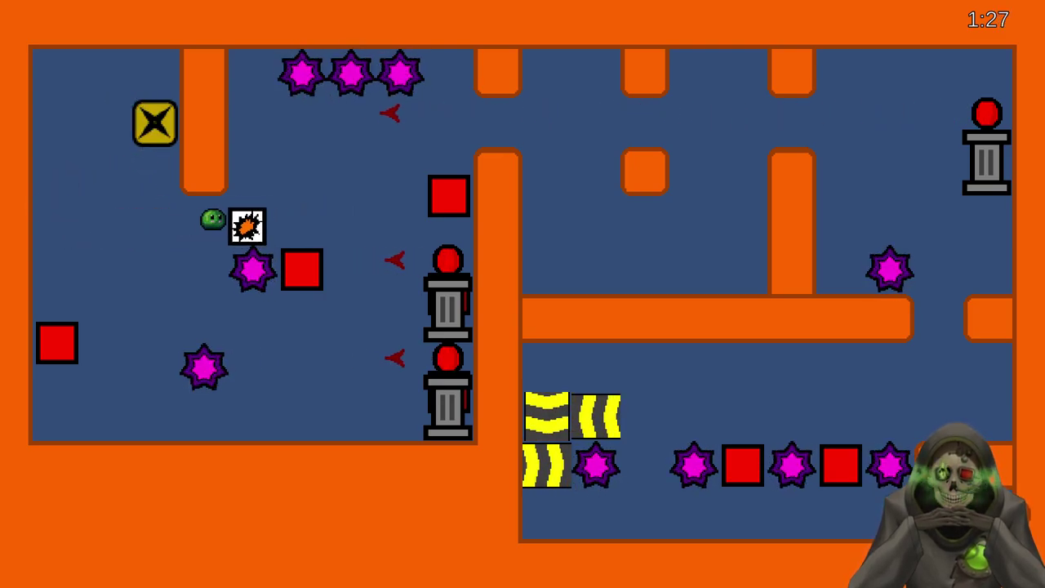
pyautogui.press('Right')
pyautogui.press('Up')
pyautogui.press('Left')
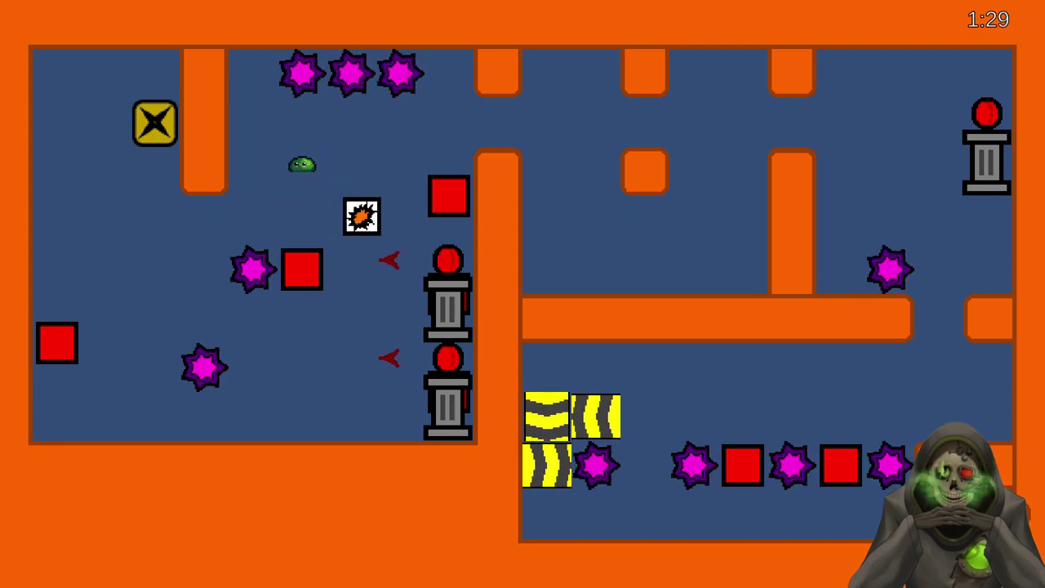
pyautogui.press('Down')
pyautogui.press('Right')
pyautogui.press('Up')
pyautogui.press('Left')
pyautogui.press('Down')
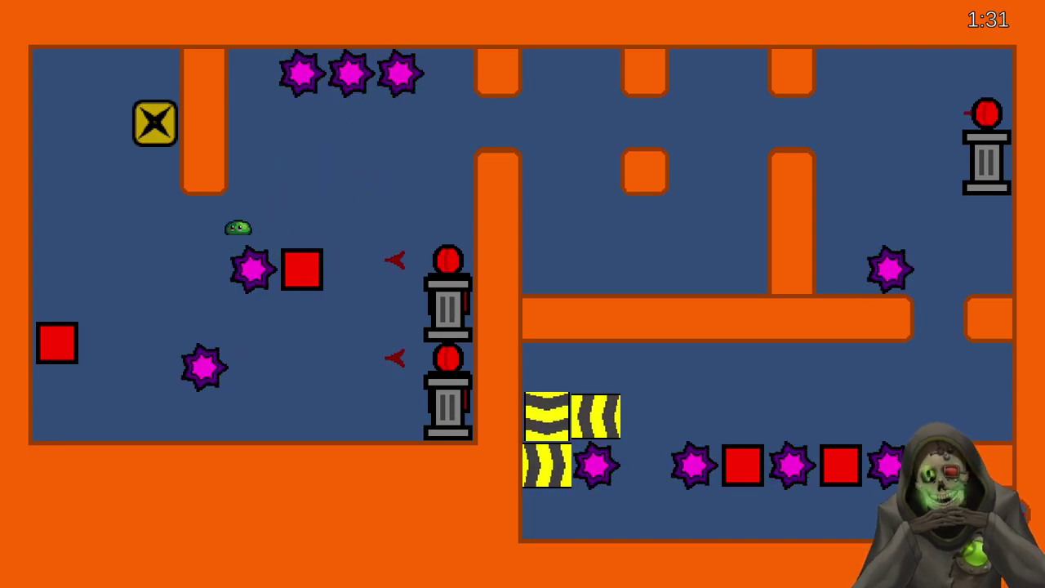
pyautogui.press('Up')
pyautogui.press('Left')
pyautogui.press('Down')
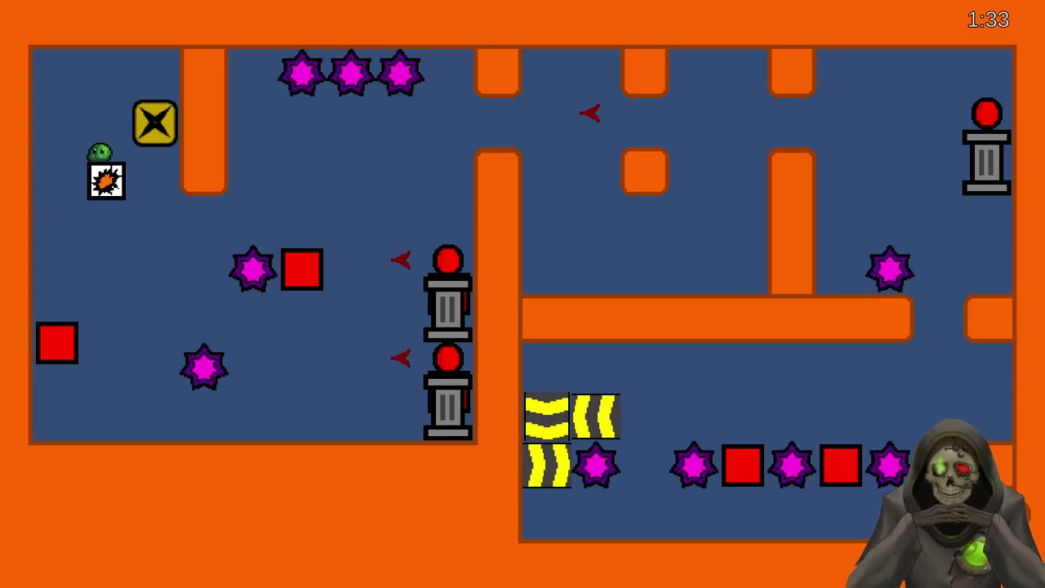
pyautogui.press('Left')
pyautogui.press('Down')
pyautogui.press('Right')
pyautogui.press('Right')
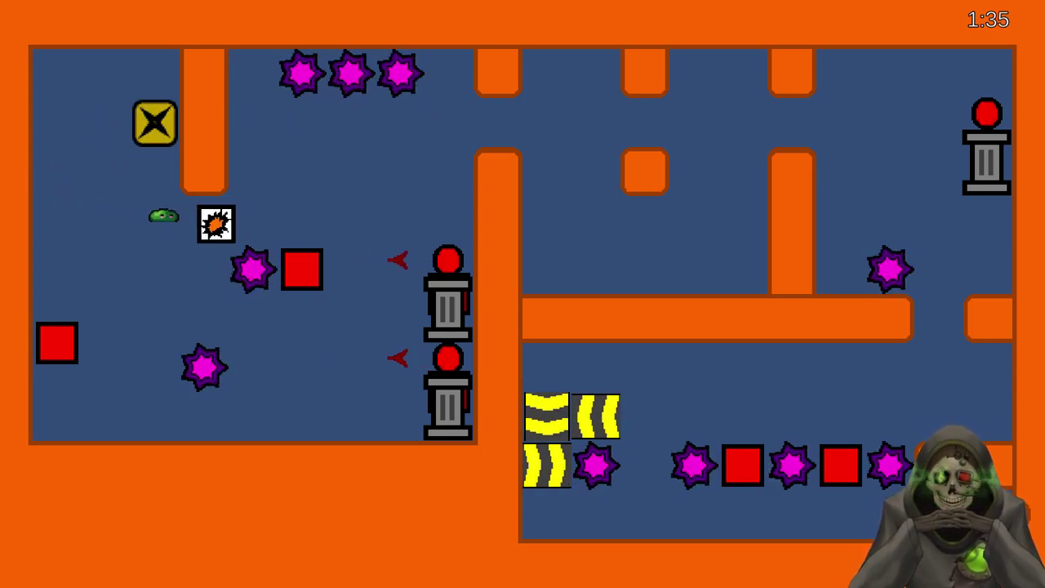
pyautogui.press('Right')
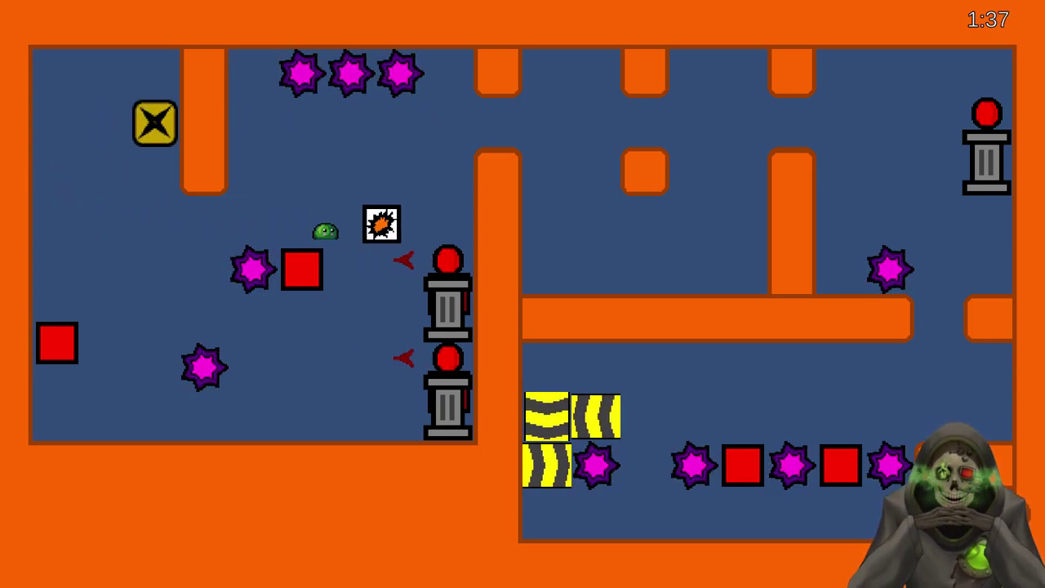
pyautogui.press('Down')
pyautogui.press('Right')
pyautogui.press('Up')
pyautogui.press('Left')
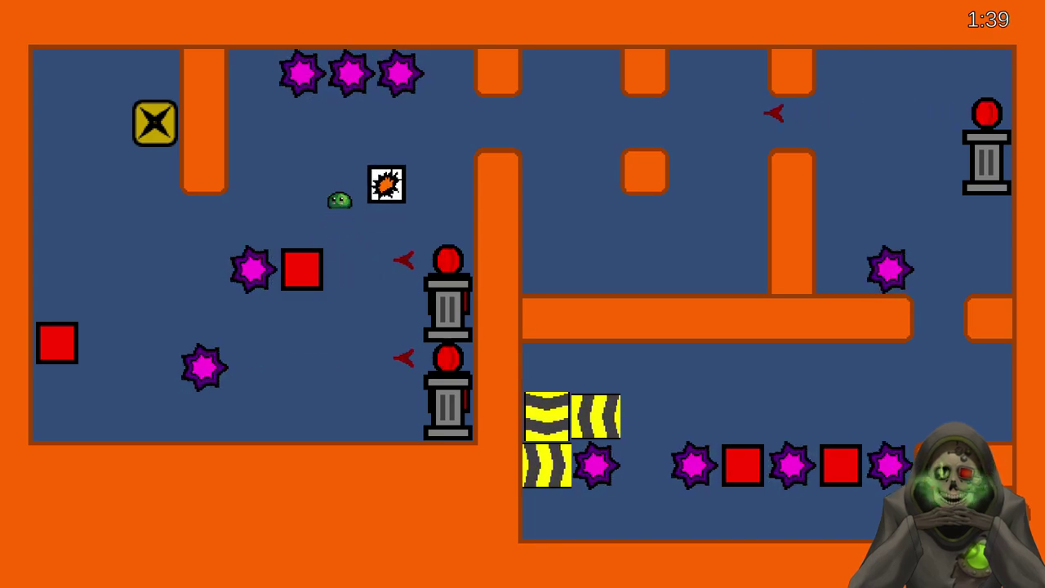
pyautogui.press('Right')
pyautogui.press('Right')
pyautogui.press('Left')
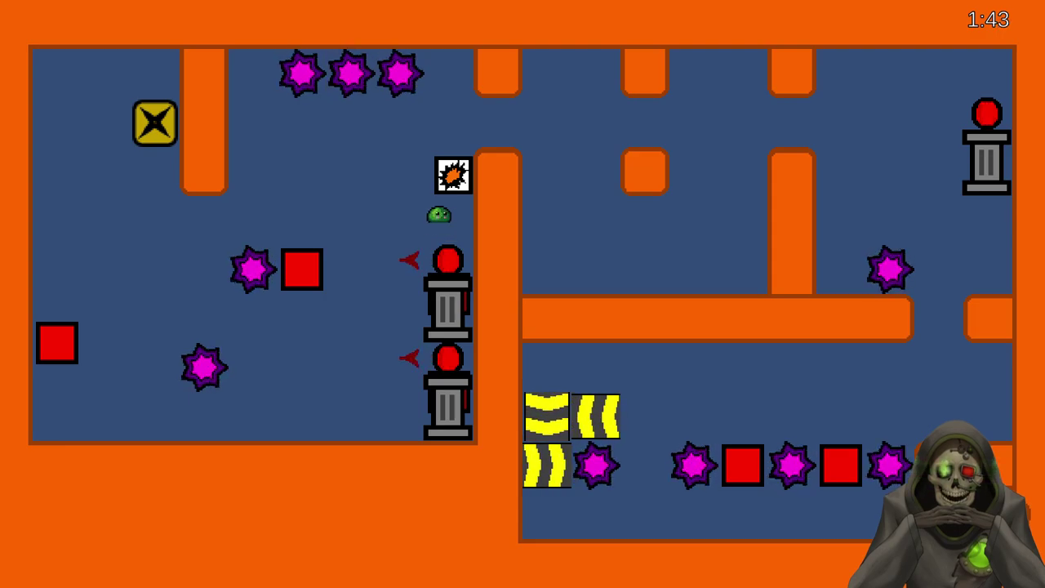
pyautogui.press('Up')
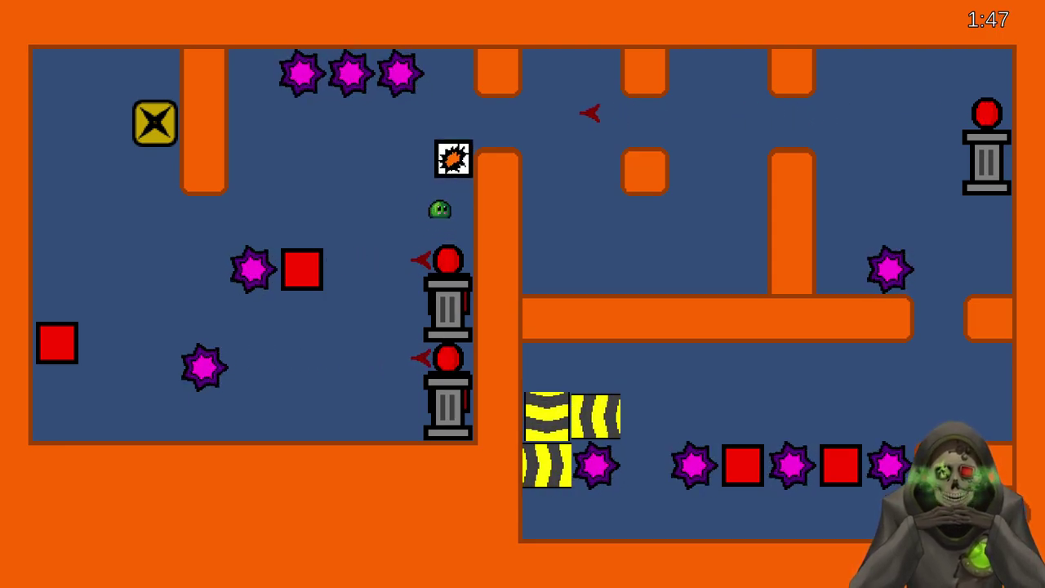
pyautogui.press('Up')
pyautogui.press('Left')
pyautogui.press('Up')
pyautogui.press('Right')
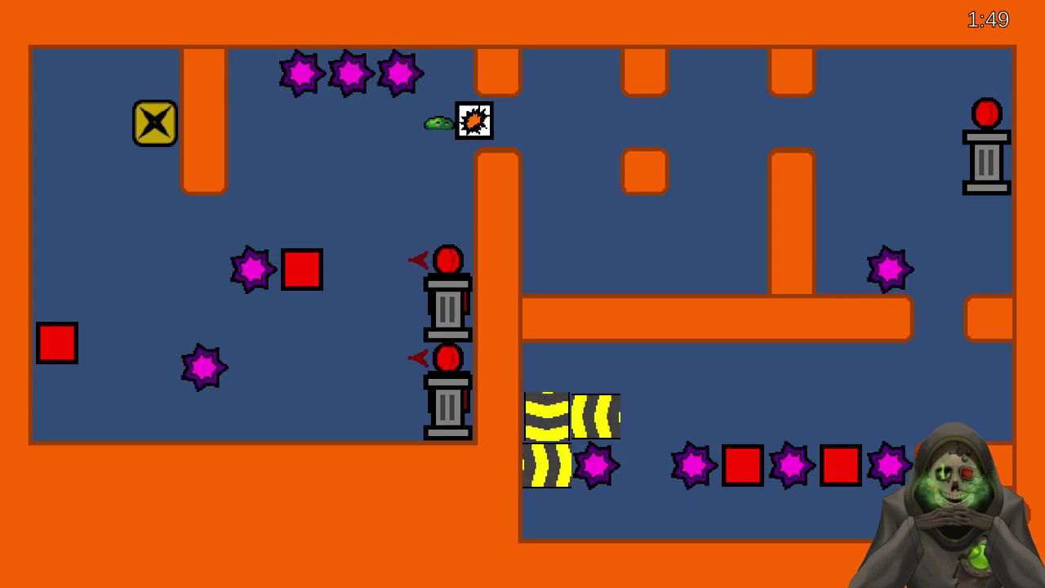
pyautogui.press('Right')
pyautogui.press('Up')
pyautogui.press('Right')
pyautogui.press('Down')
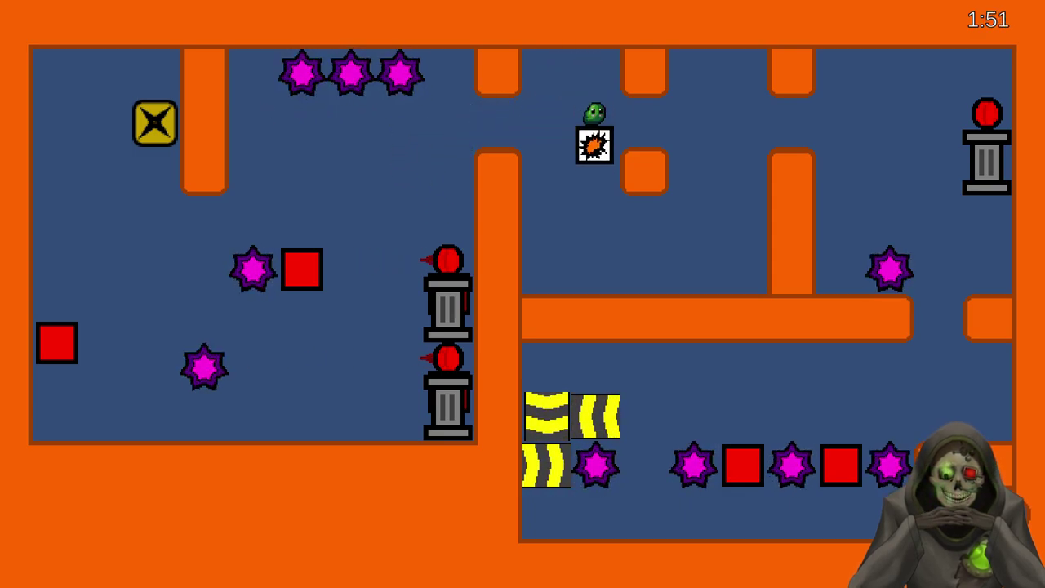
pyautogui.press('Down')
pyautogui.press('Left')
pyautogui.press('Down')
pyautogui.press('Right')
pyautogui.press('Down')
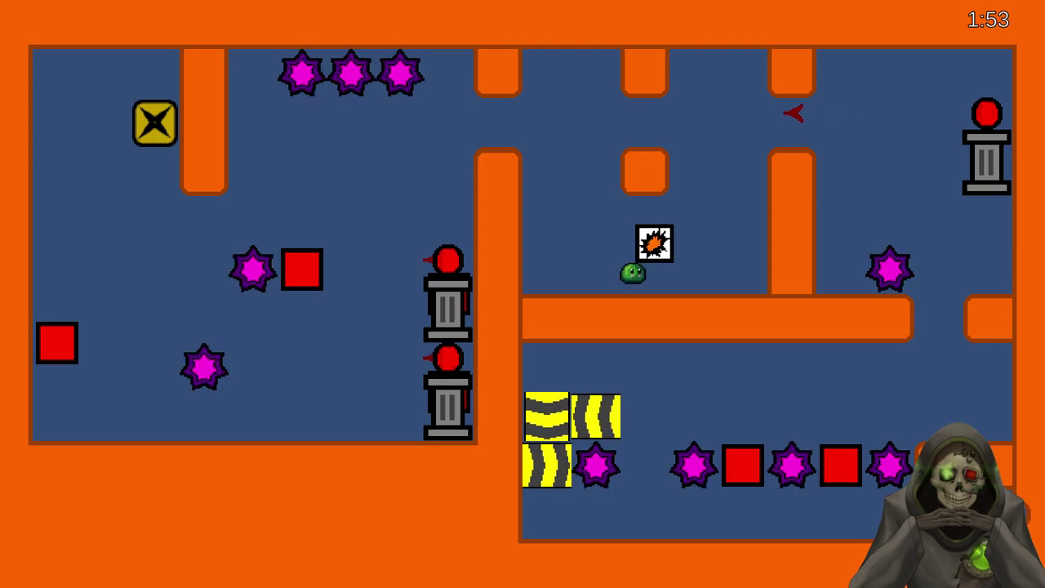
pyautogui.press('Right')
pyautogui.press('Up')
pyautogui.press('Left')
pyautogui.press('Up')
pyautogui.press('Right')
pyautogui.press('Down')
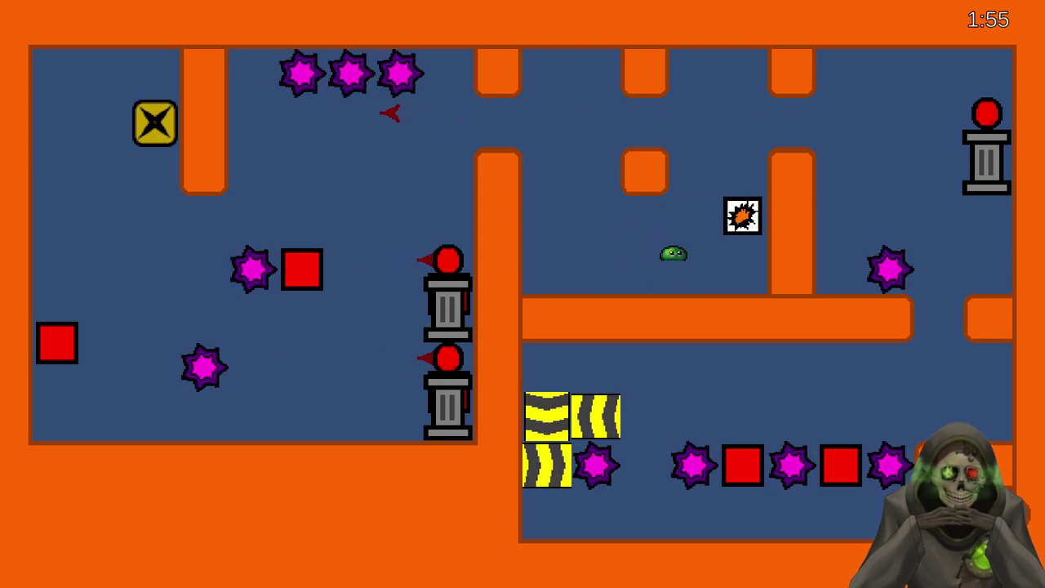
pyautogui.press('Right')
pyautogui.press('Up')
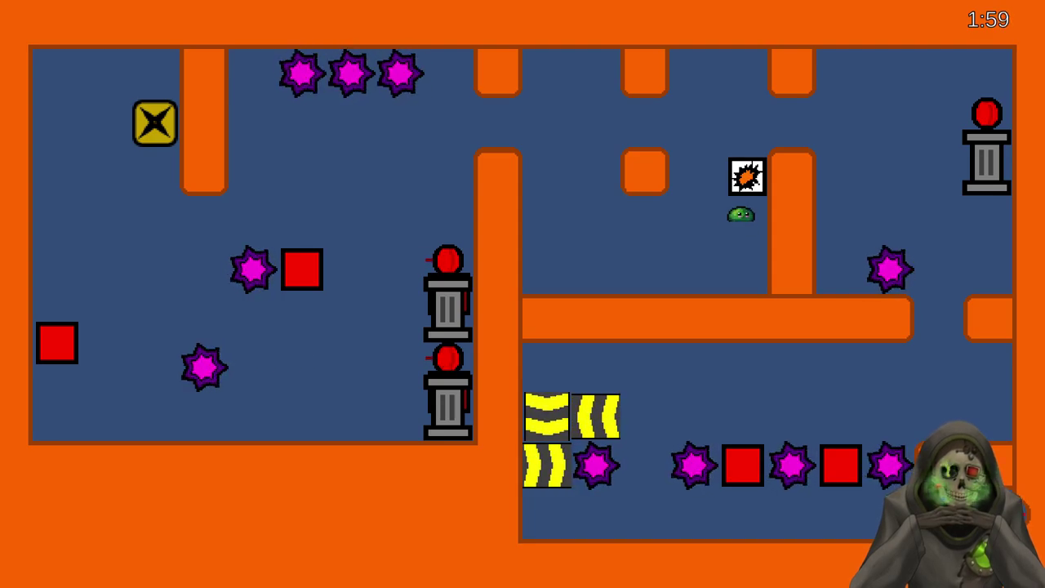
pyautogui.press('Up')
pyautogui.press('Left')
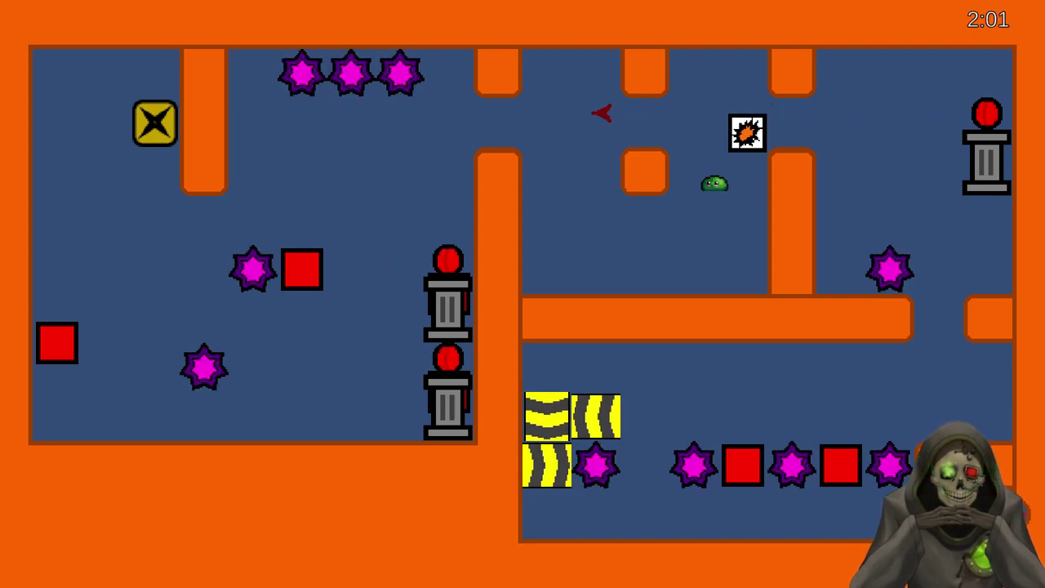
pyautogui.press('Up')
pyautogui.press('Right')
pyautogui.press('Right')
pyautogui.press('Up')
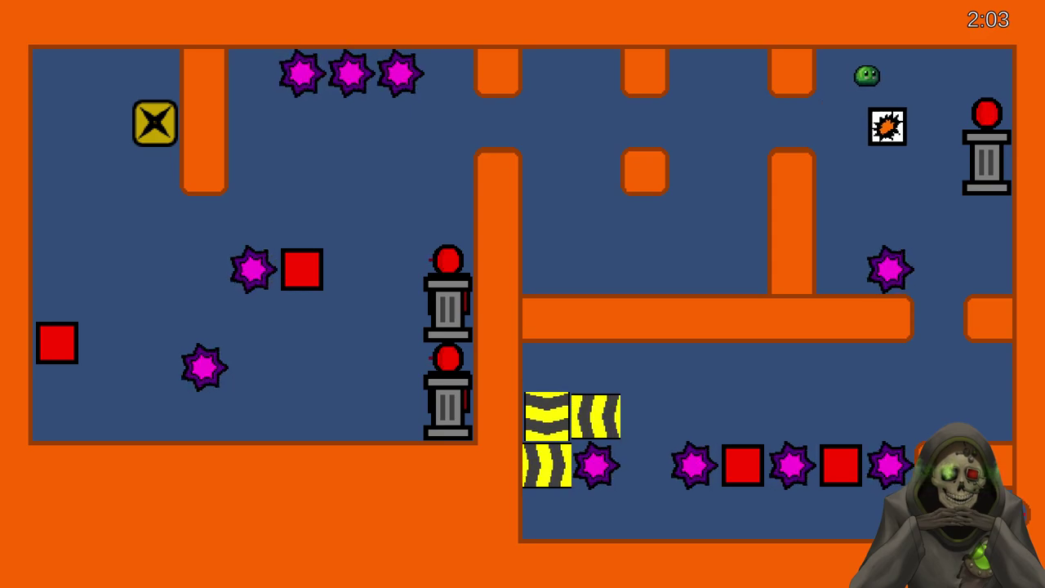
pyautogui.press('Right')
pyautogui.press('Down')
pyautogui.press('Left')
pyautogui.press('Down')
pyautogui.press('Right')
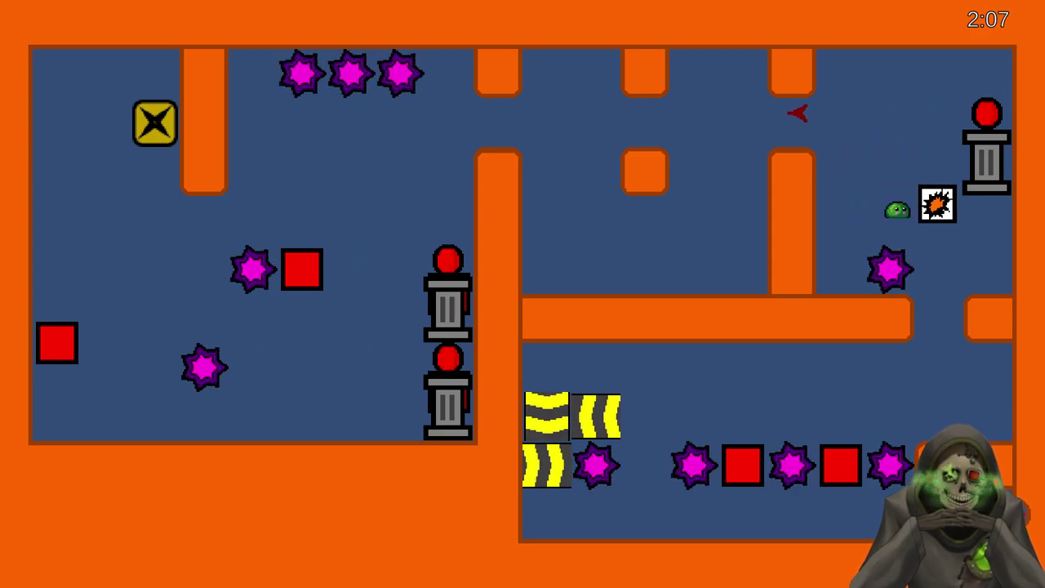
pyautogui.press('Up')
pyautogui.press('Right')
pyautogui.press('Down')
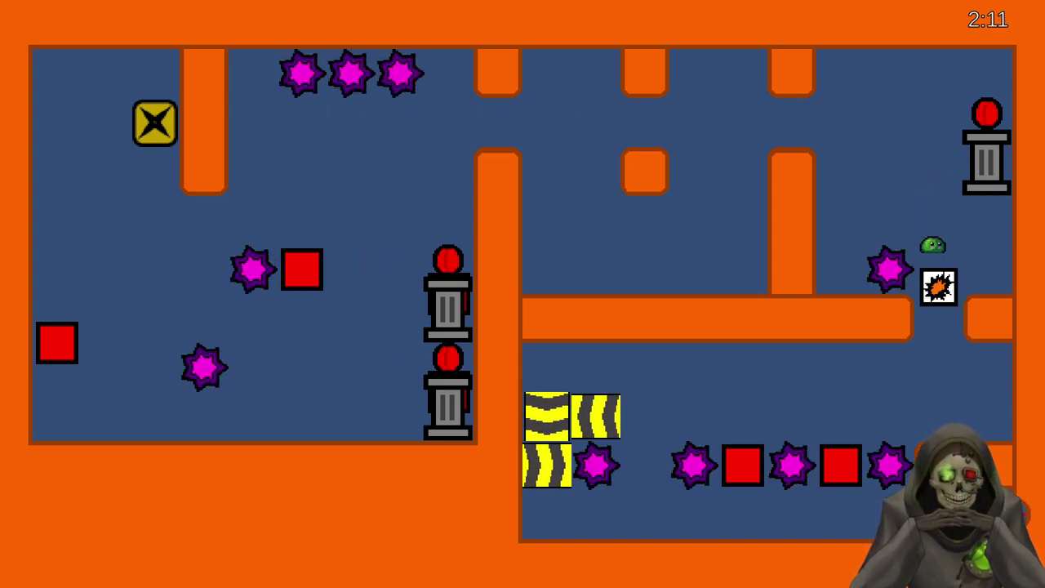
pyautogui.press('Down')
pyautogui.press('Down')
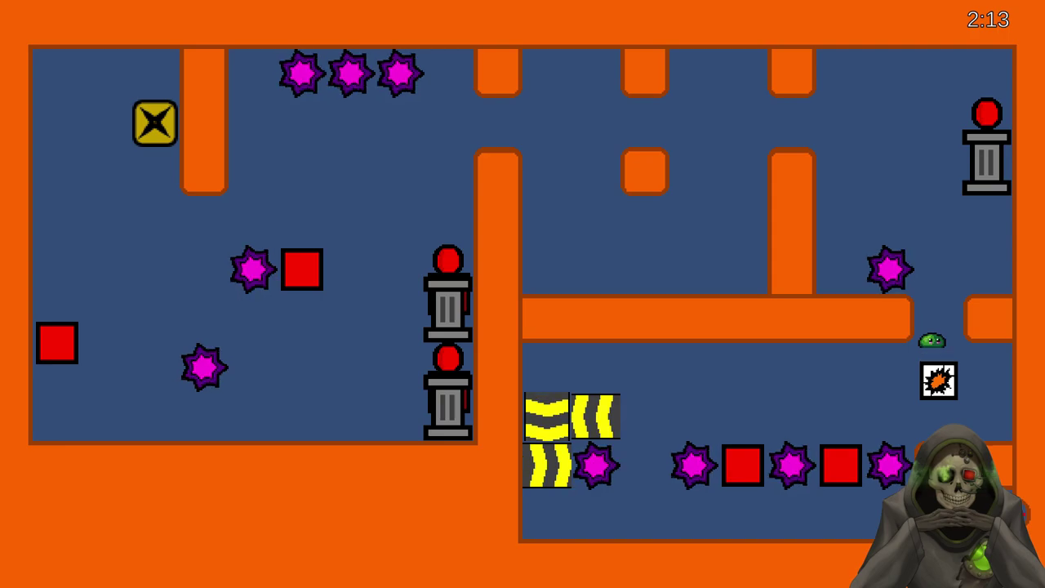
pyautogui.press('Down')
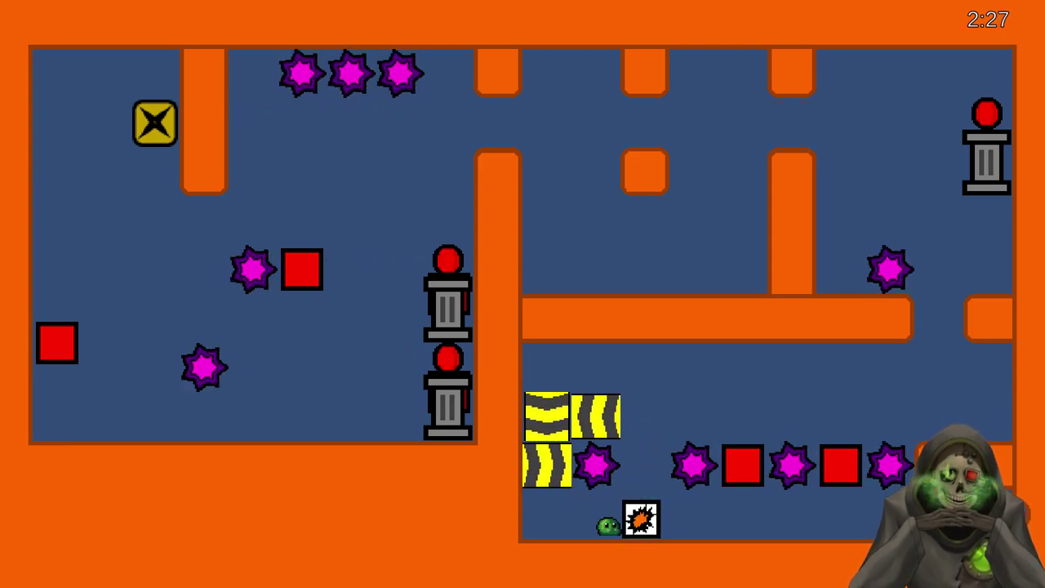
pyautogui.press('Right')
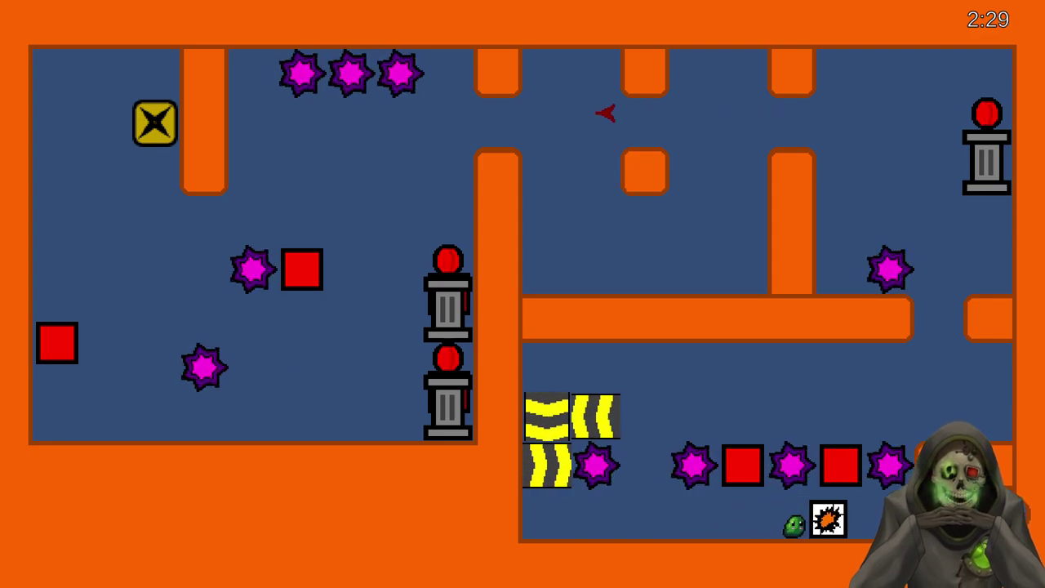
pyautogui.press('Right')
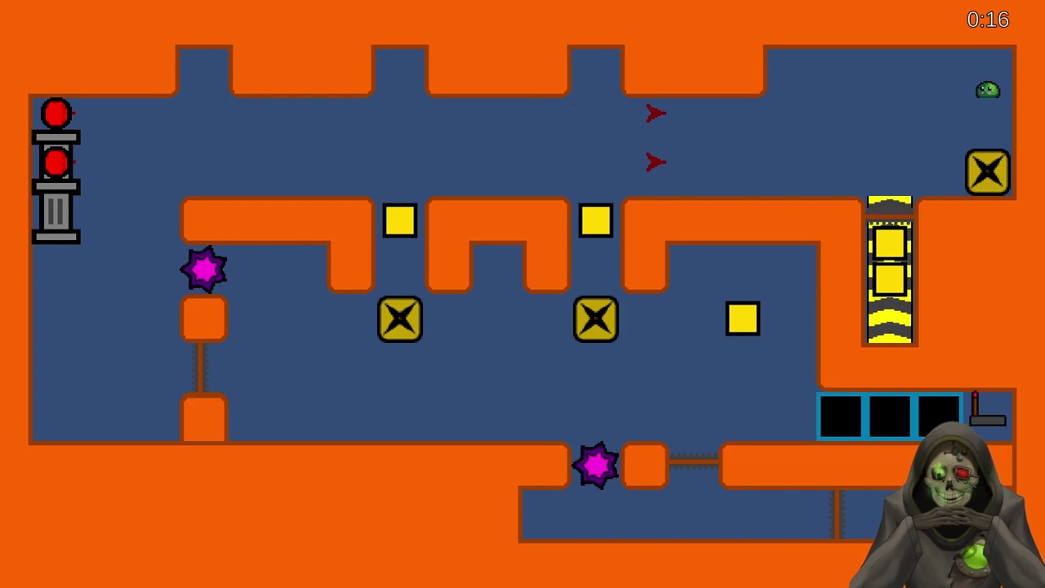
pyautogui.press('super+shift+s')
pyautogui.moveTo(1, 1); pyautogui.dragTo(1044, 587)
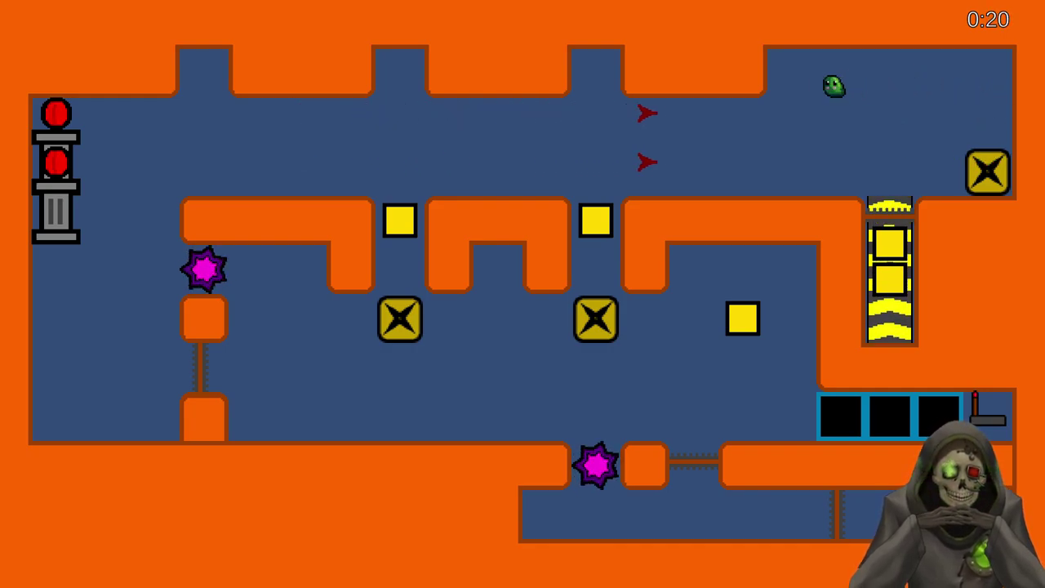
pyautogui.press('Left')
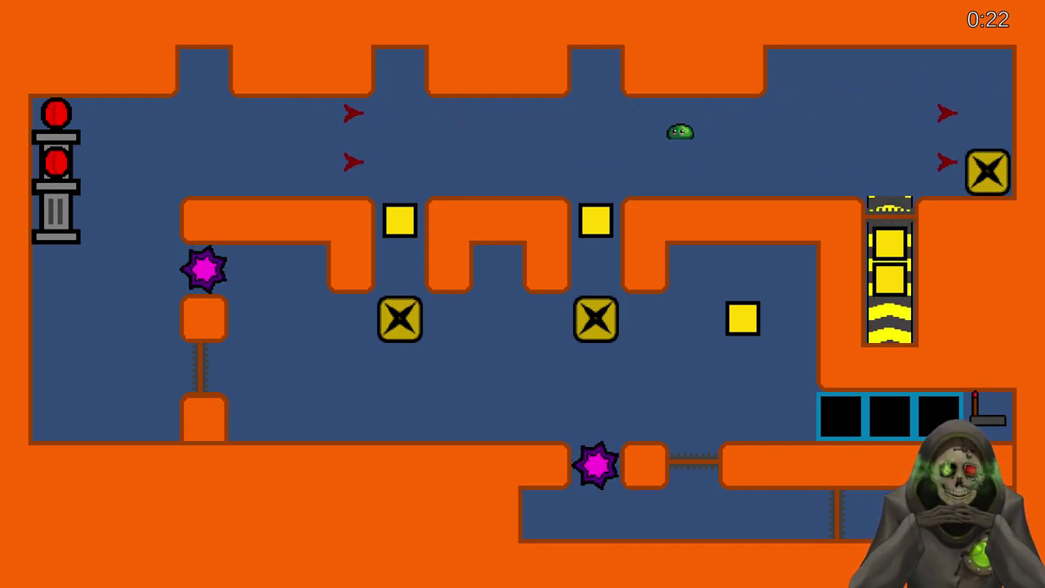
pyautogui.press('Left')
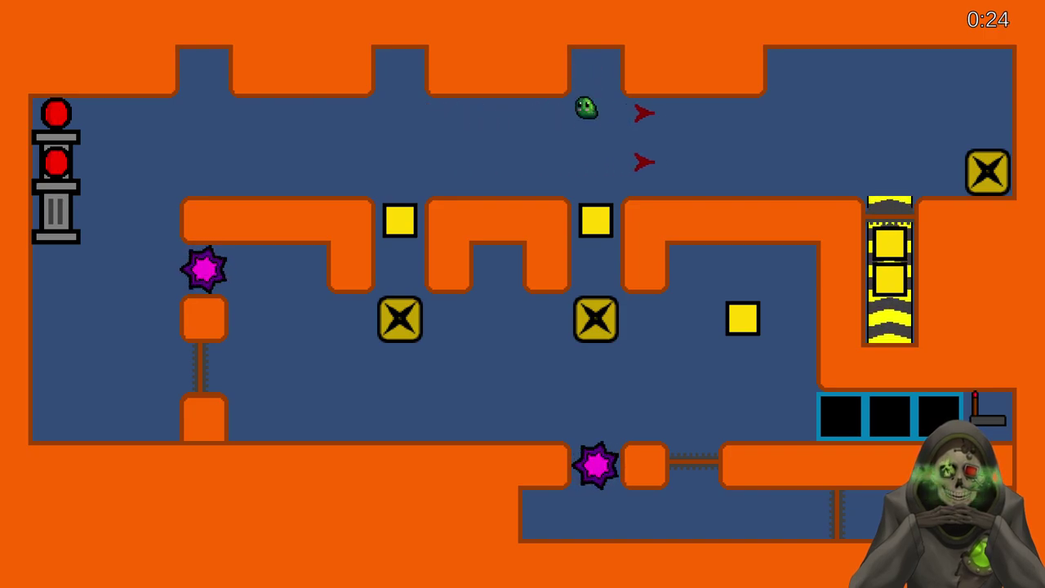
pyautogui.press('Down')
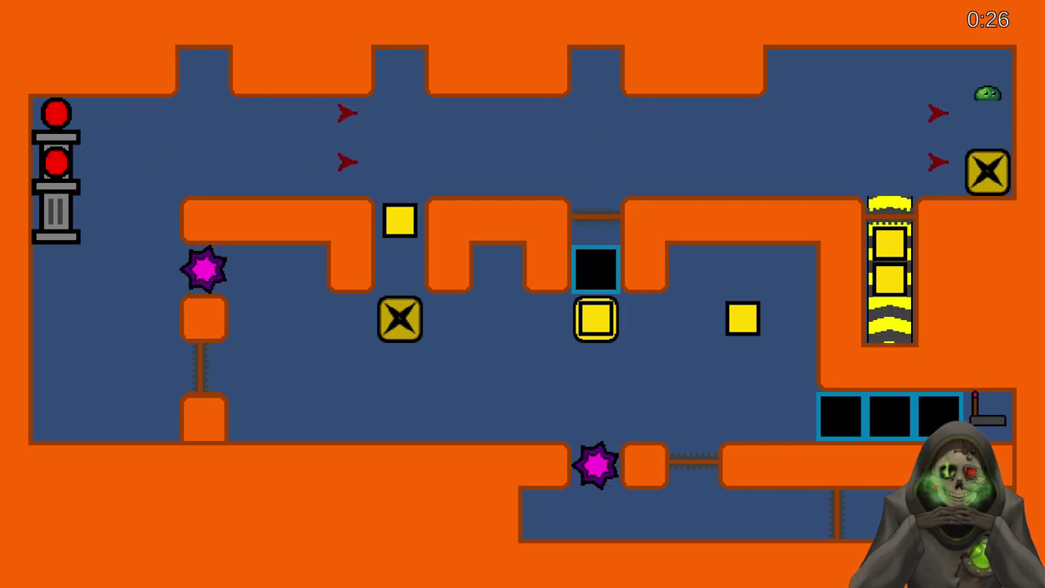
pyautogui.press('Left')
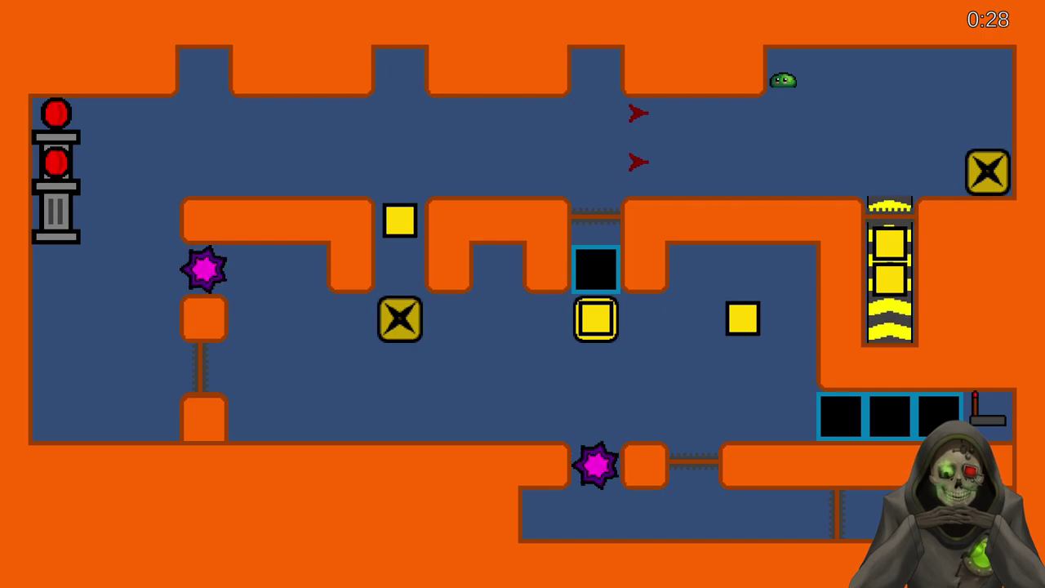
pyautogui.press('Left')
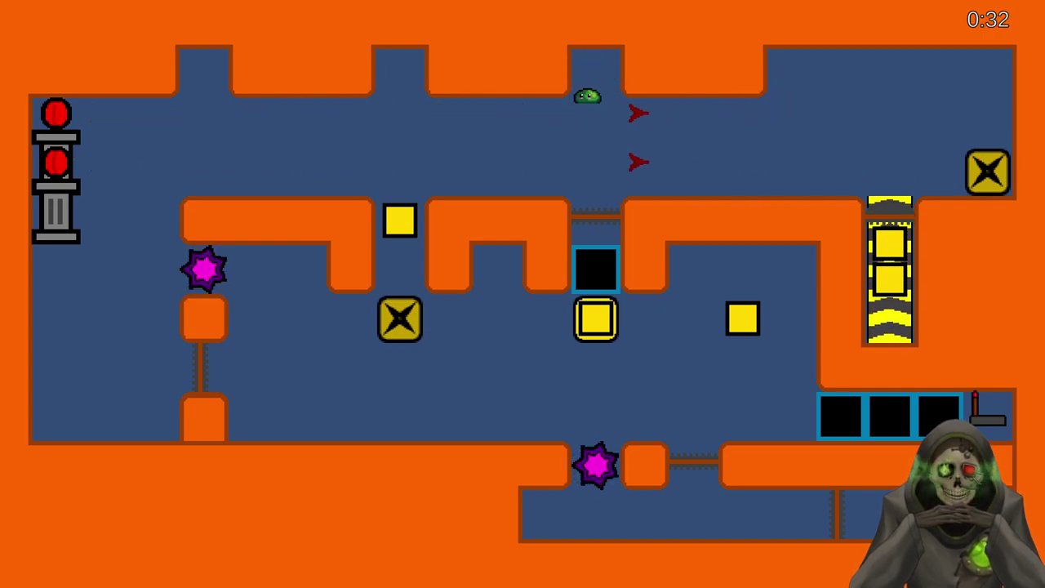
pyautogui.press('Down')
pyautogui.press('Left')
pyautogui.press('Down')
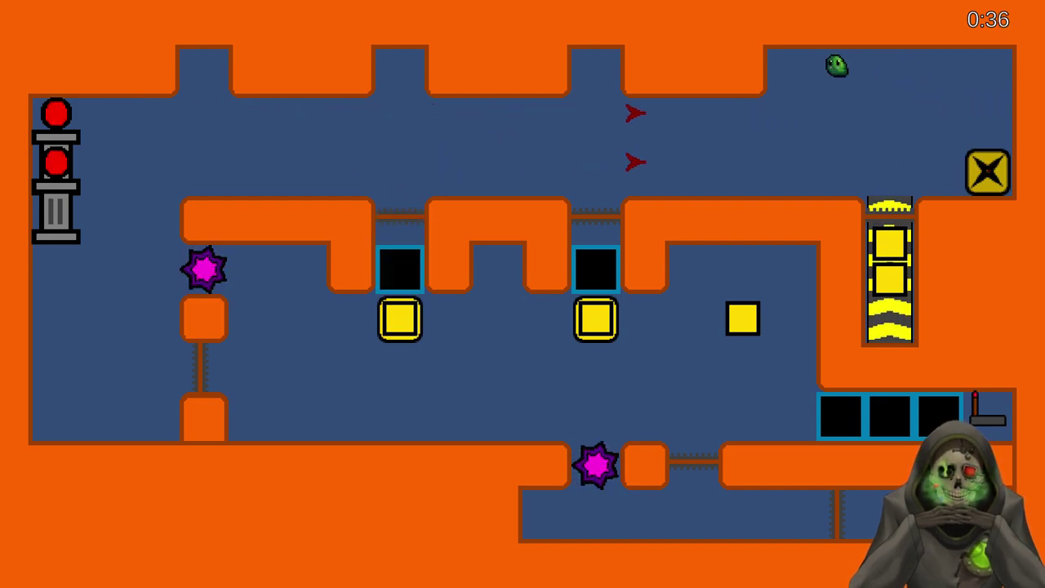
pyautogui.press('Left')
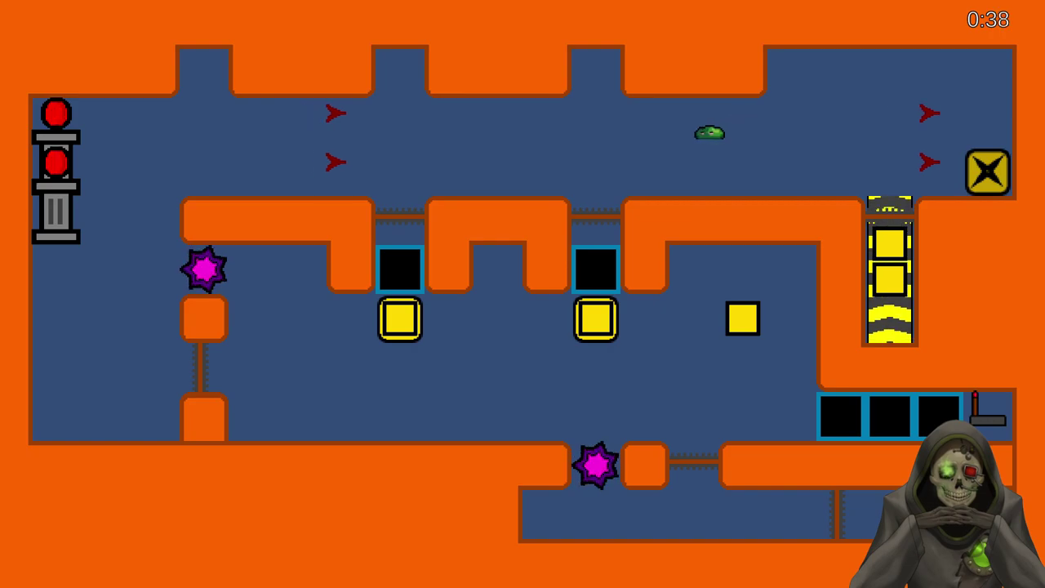
pyautogui.press('Left')
pyautogui.press('Up')
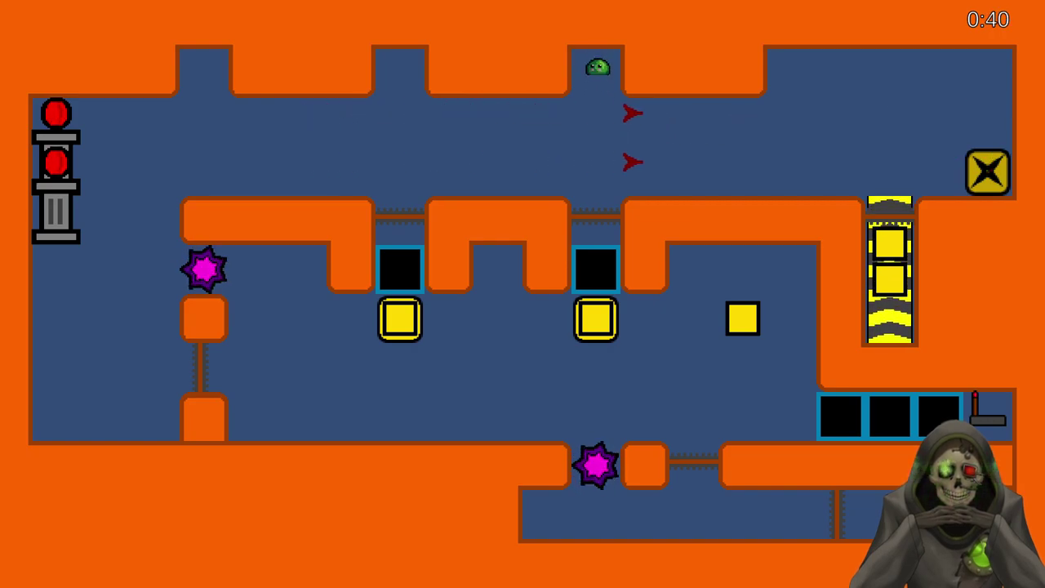
pyautogui.press('Left')
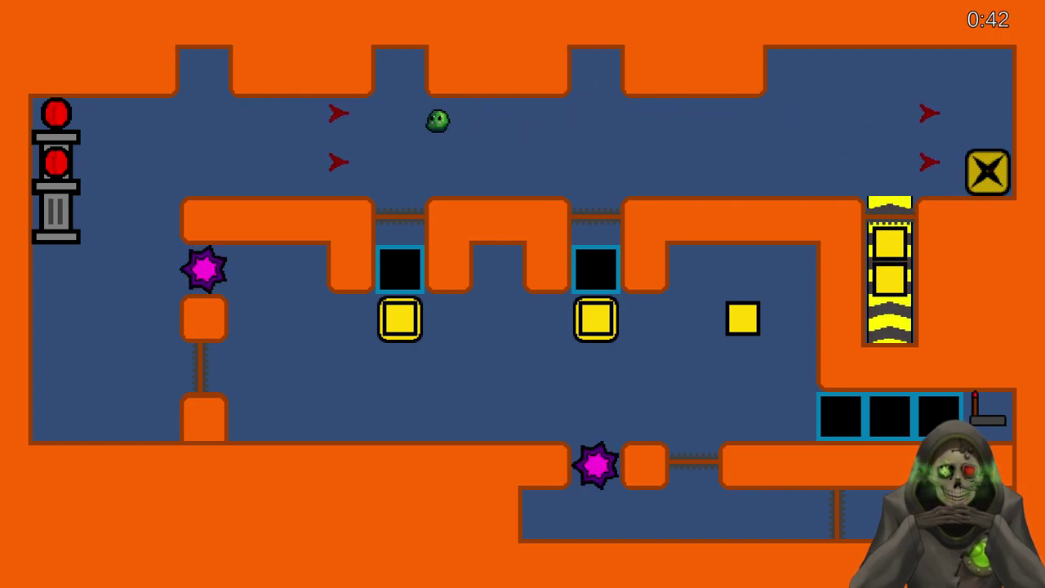
# Guide the slime along the turret corridor, sheltering in the ceiling alcoves, and around through the gate into the lower chamber
pyautogui.press('Up')
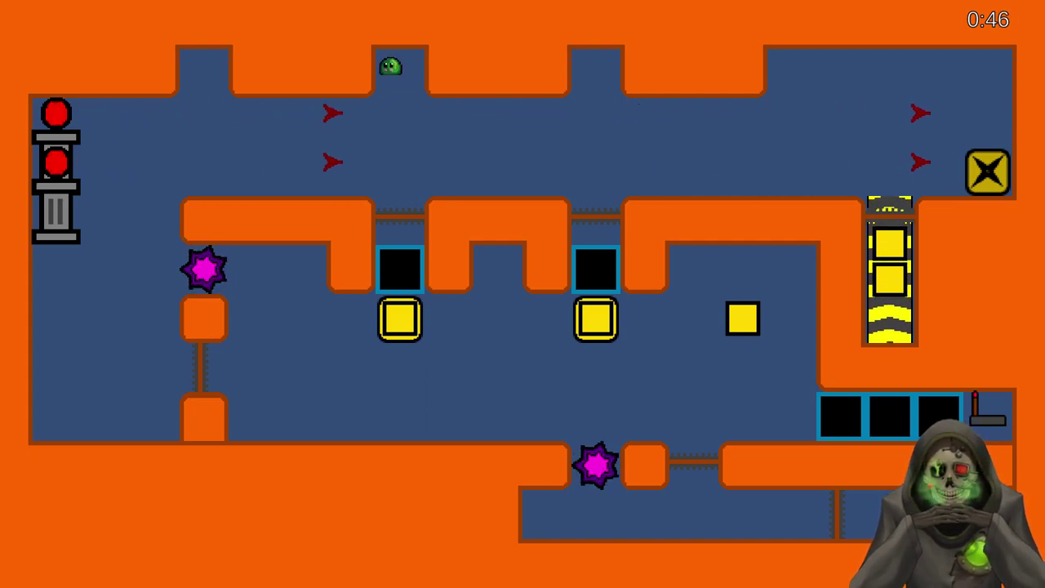
pyautogui.press('Down')
pyautogui.press('Left')
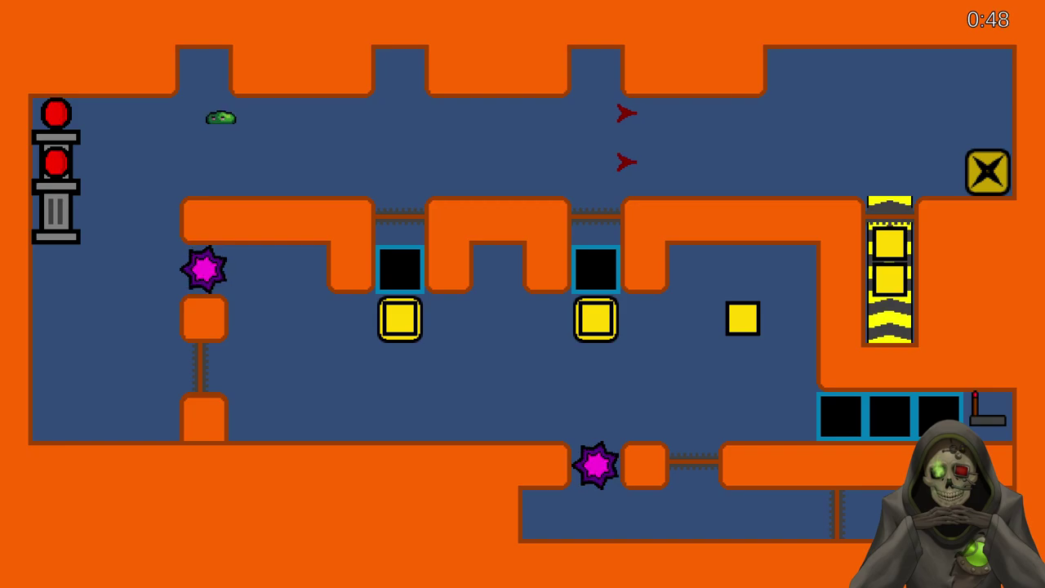
pyautogui.press('Up')
pyautogui.press('Down')
pyautogui.press('Left')
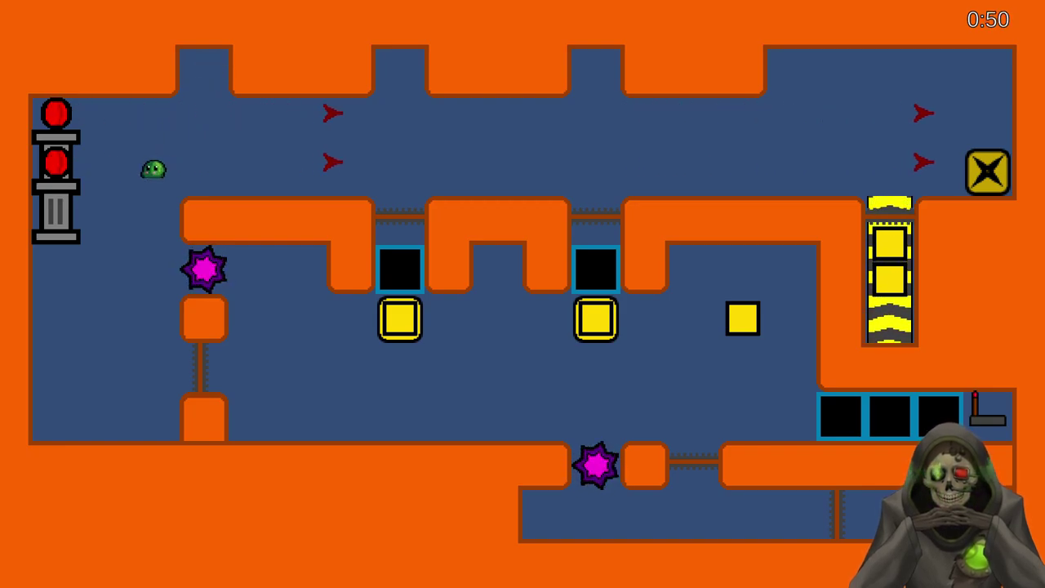
pyautogui.press('Down')
pyautogui.press('Right')
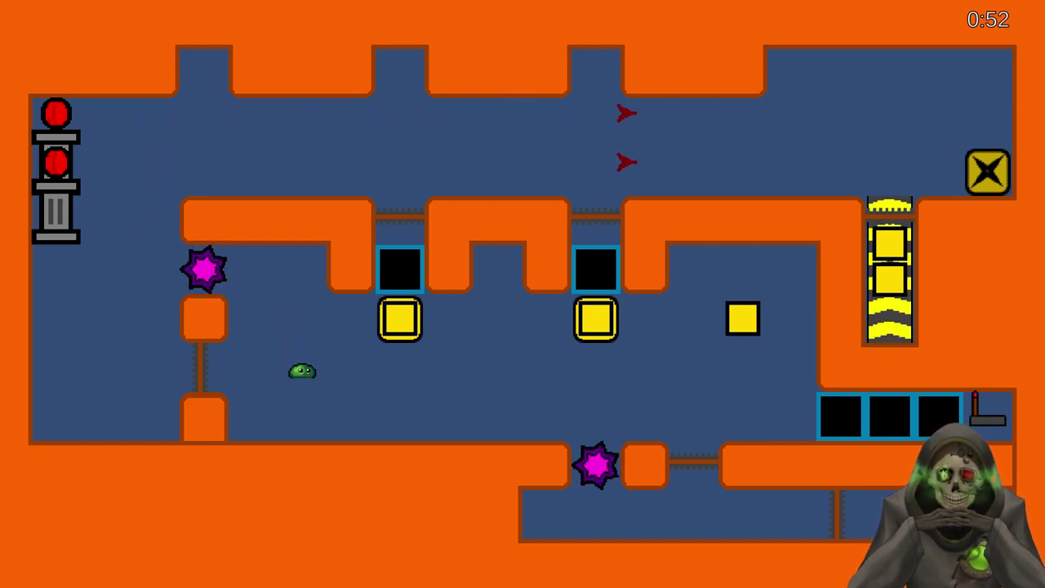
# Maneuver the loose yellow block down to the lower chamber's floor and push it into the first pit before the lever
pyautogui.press('Right')
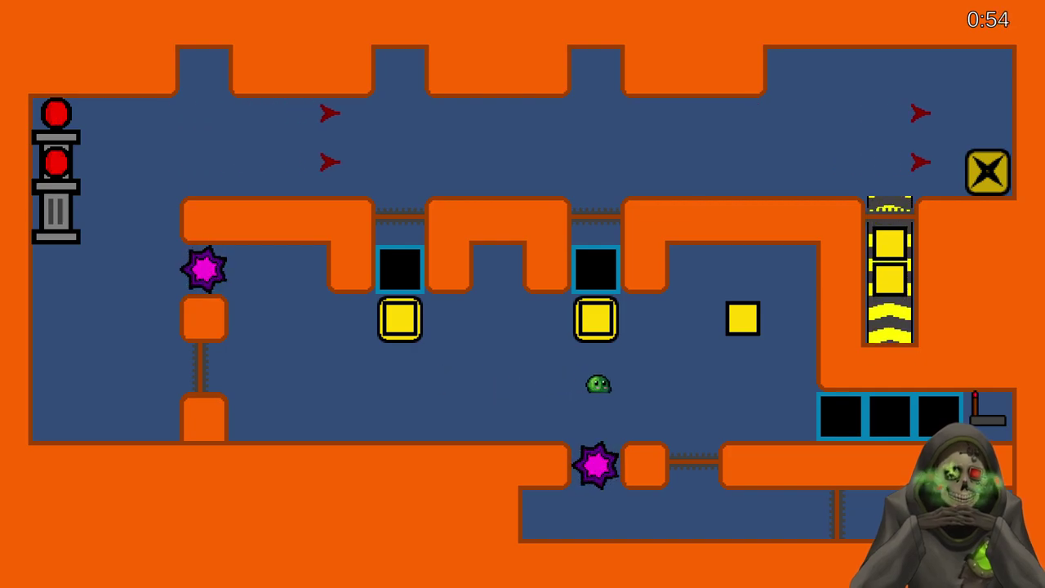
pyautogui.press('Up')
pyautogui.press('Left')
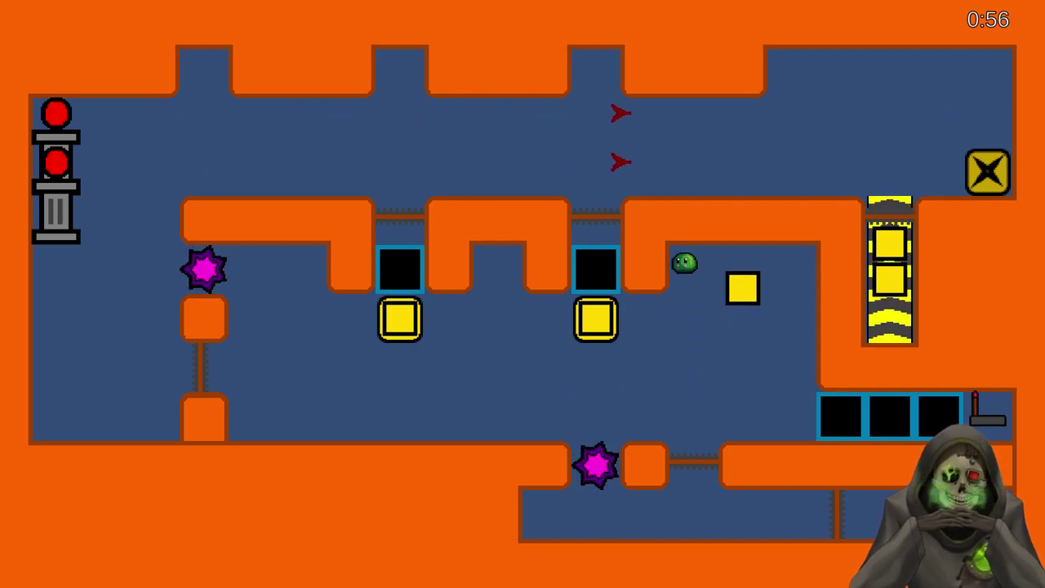
pyautogui.press('Right')
pyautogui.press('Down')
pyautogui.press('Left')
pyautogui.press('Up')
pyautogui.press('Right')
pyautogui.press('Down')
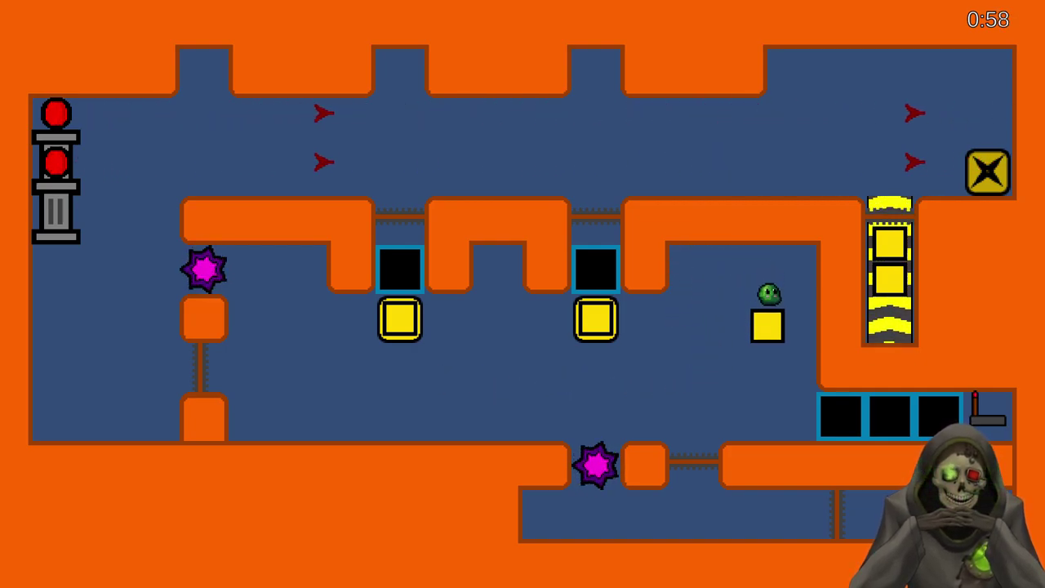
pyautogui.press('Left')
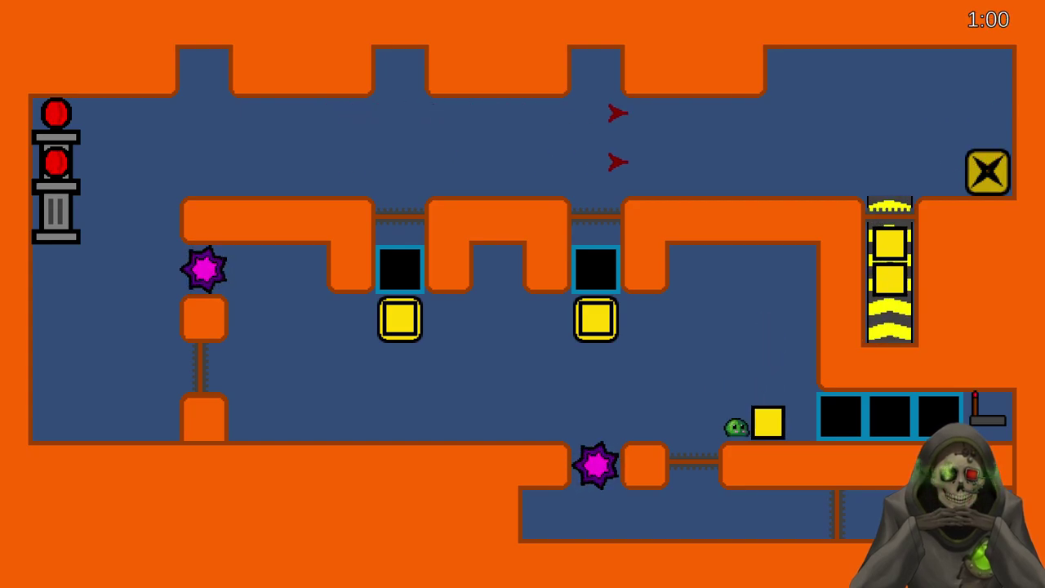
pyautogui.press('Right')
# Return to the west side of the chamber and push both yellow blocks off their X-marked plates toward the east wall
pyautogui.press('Left')
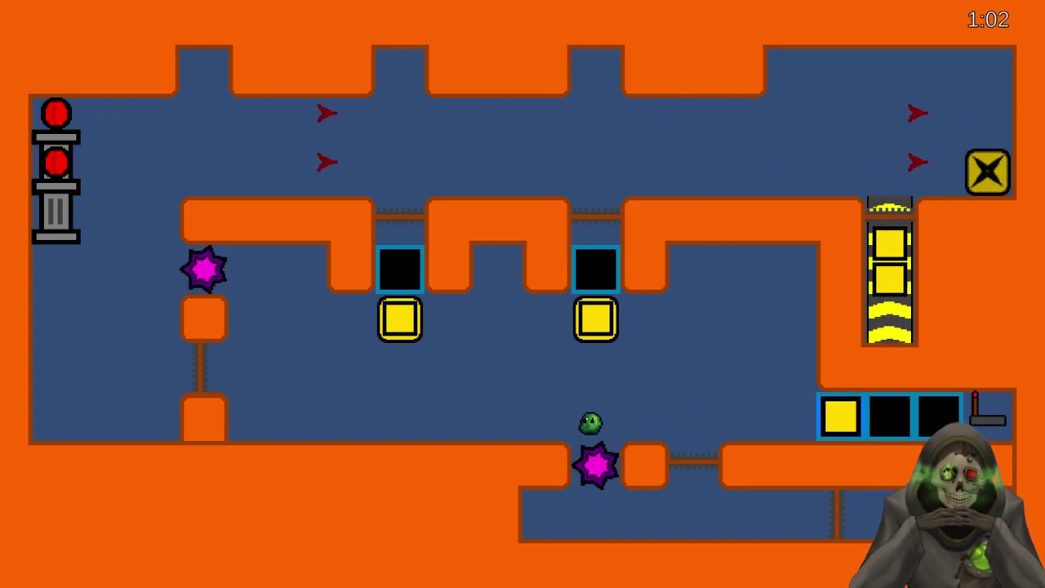
pyautogui.press('Left')
pyautogui.press('Up')
pyautogui.press('Left')
pyautogui.press('Up')
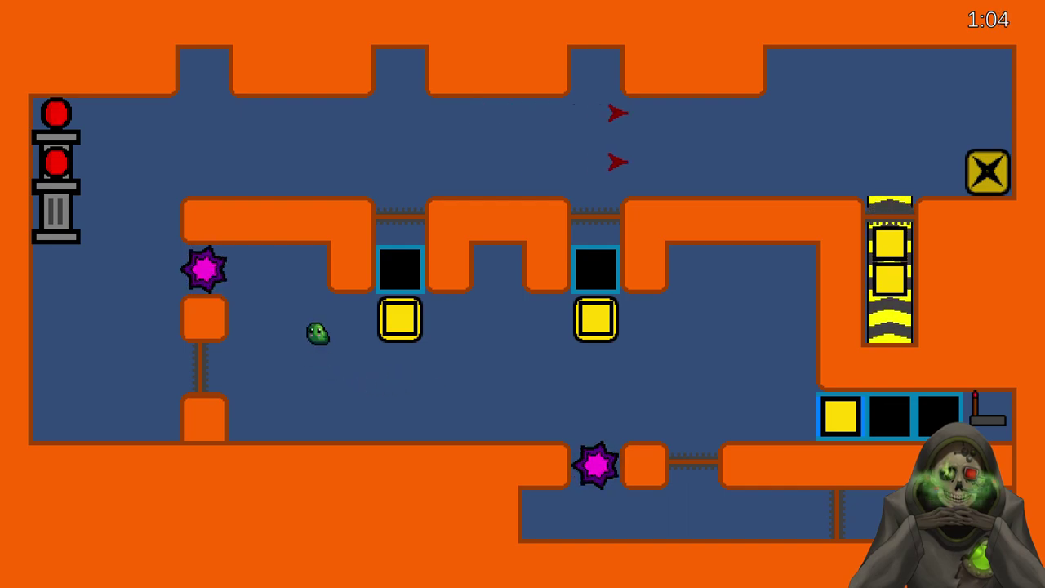
pyautogui.press('Right')
pyautogui.press('Right')
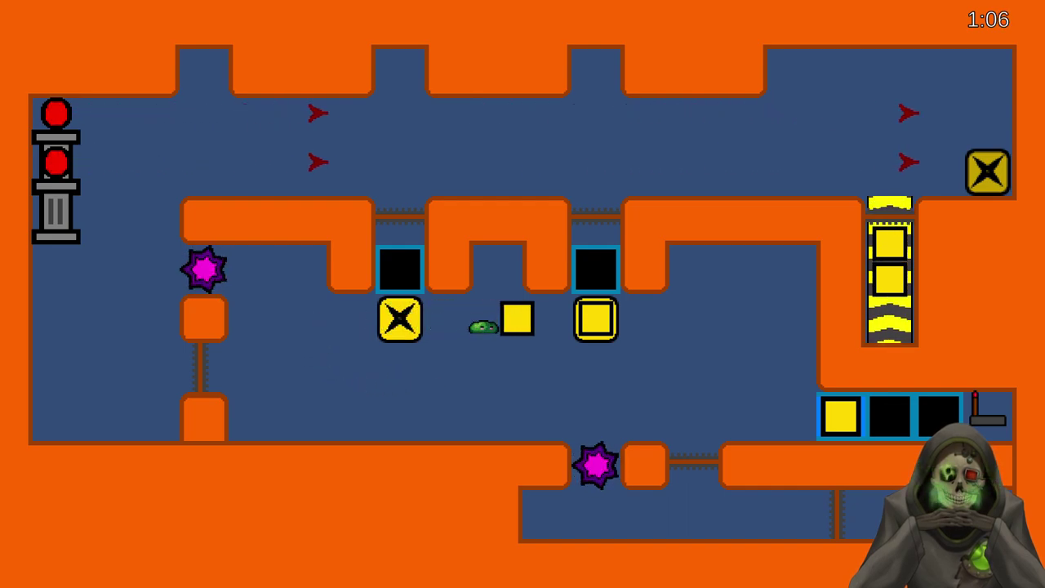
pyautogui.press('Right')
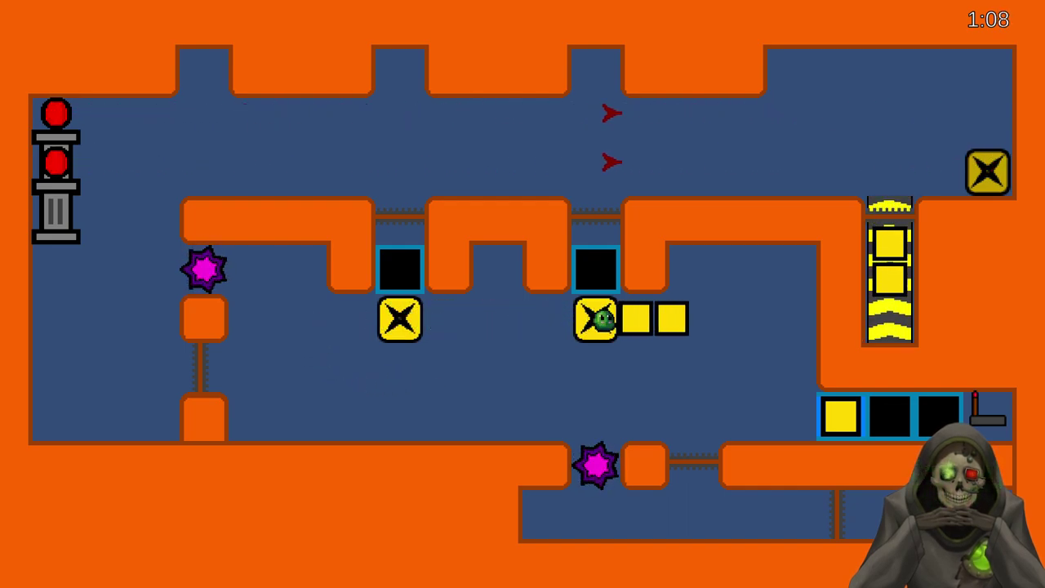
pyautogui.press('Right')
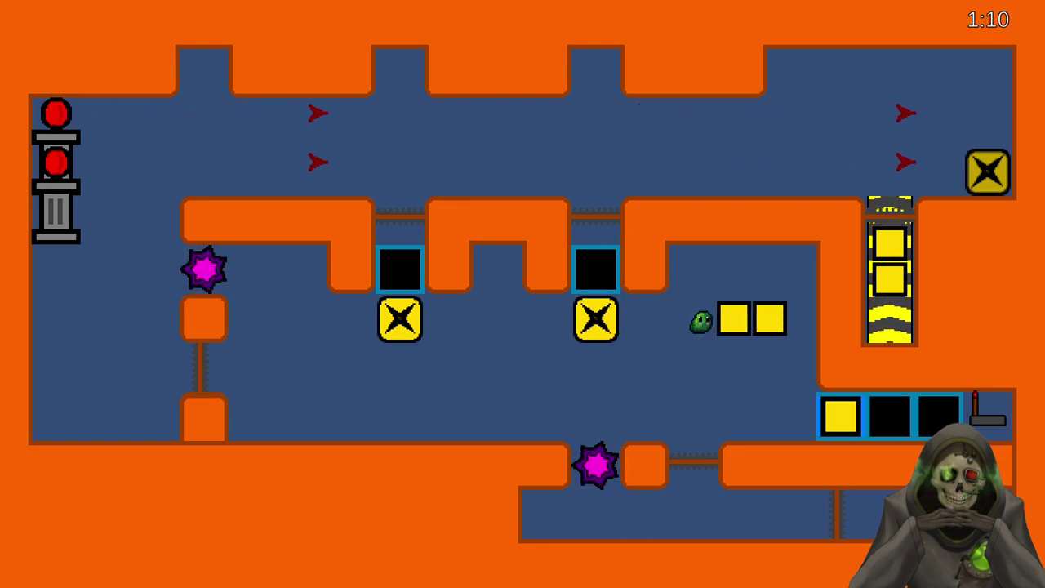
# Push the two yellow blocks along the floor into the remaining pits and cross them to switch the lever
pyautogui.press('Right')
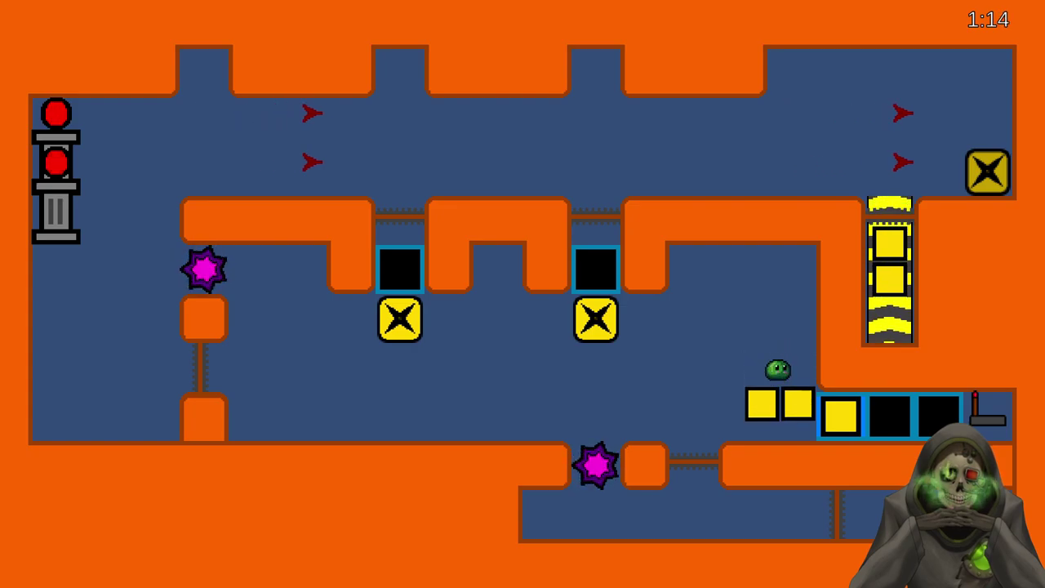
pyautogui.press('Right')
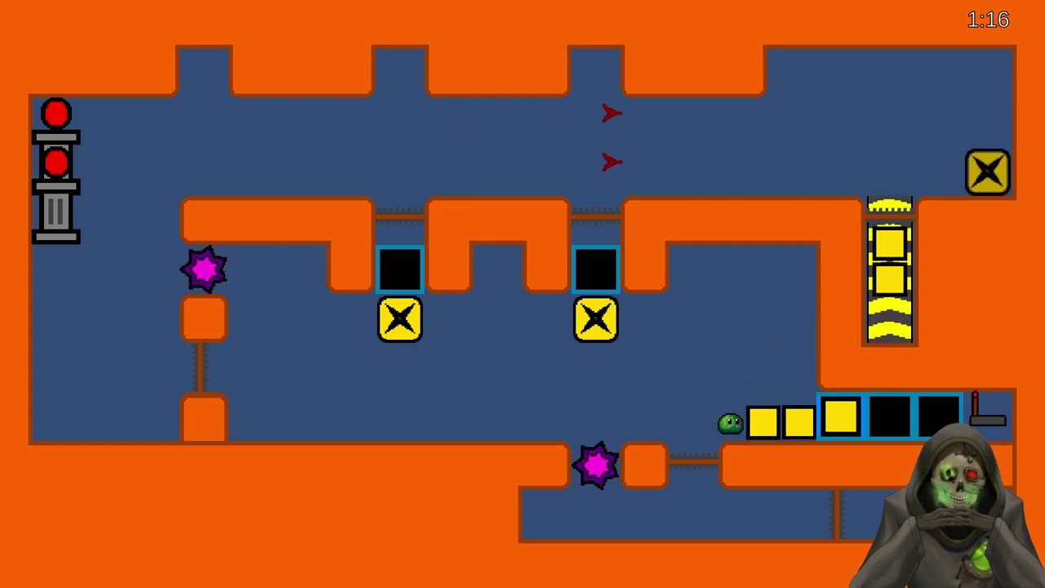
pyautogui.press('Right')
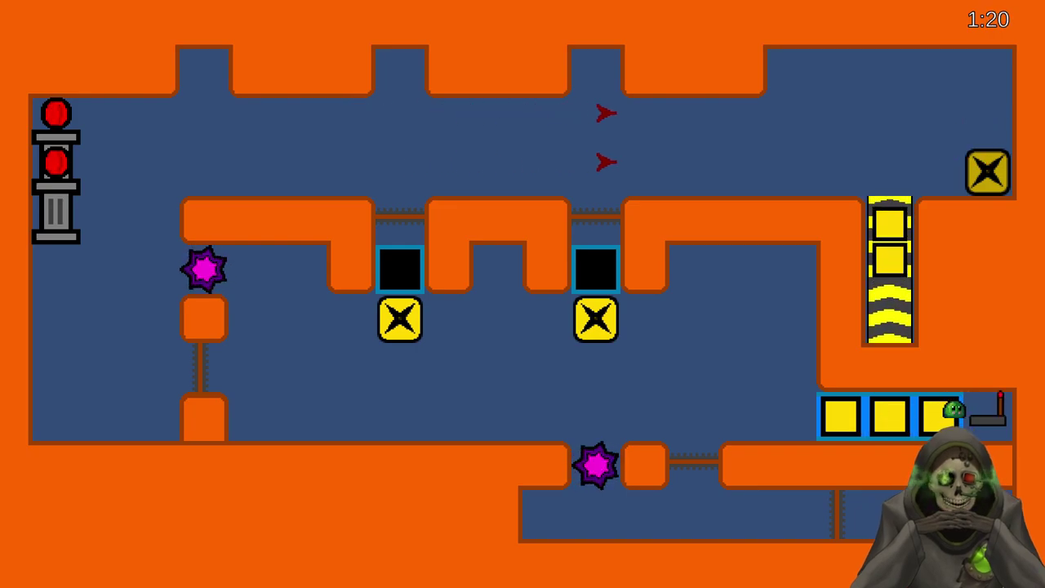
# Take the slime back through the lower chamber and along the turret corridor, past the two conveyor blocks to the far end
pyautogui.press('Left')
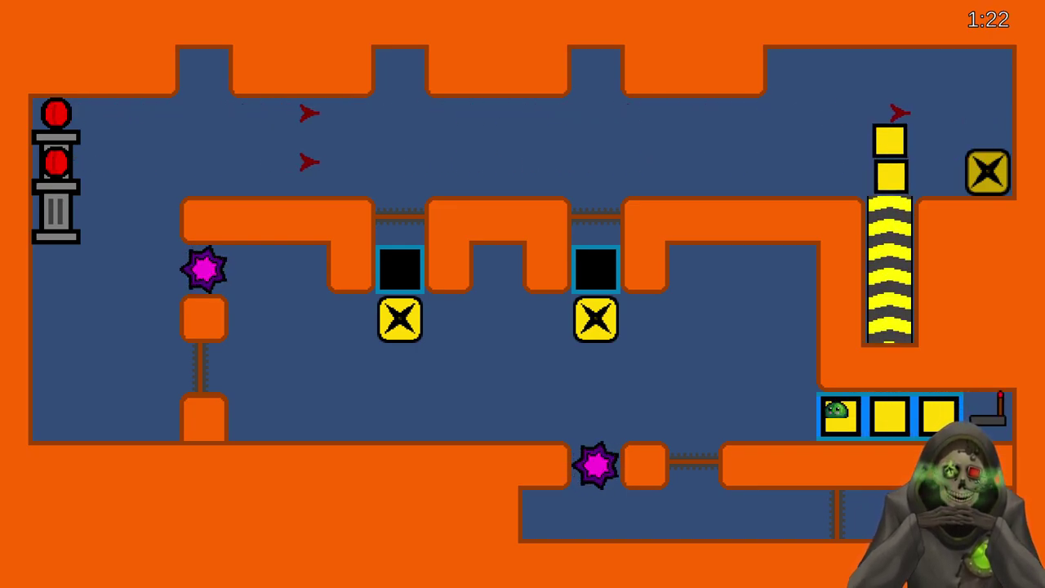
pyautogui.press('Left')
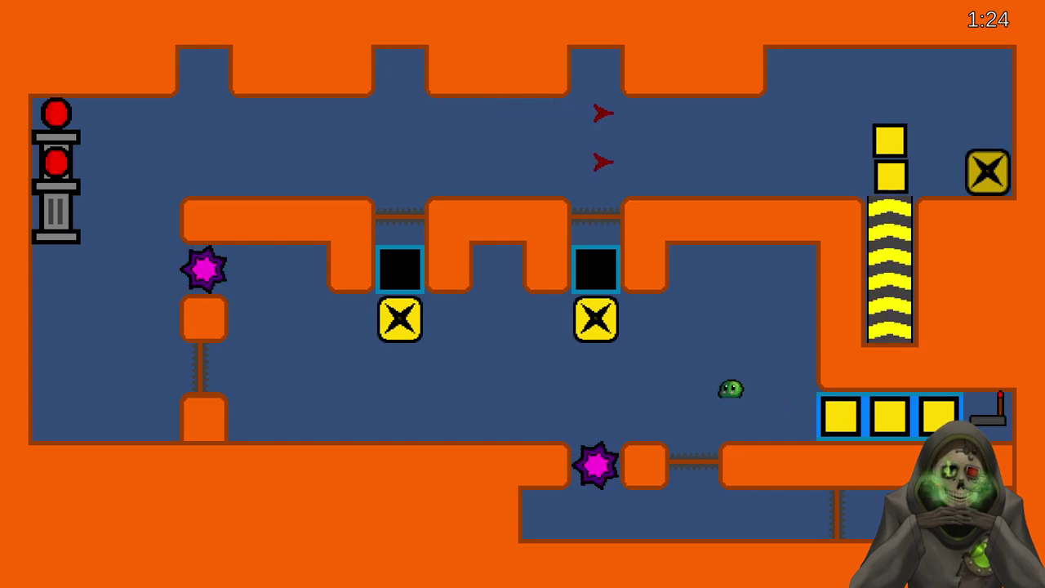
pyautogui.press('Left')
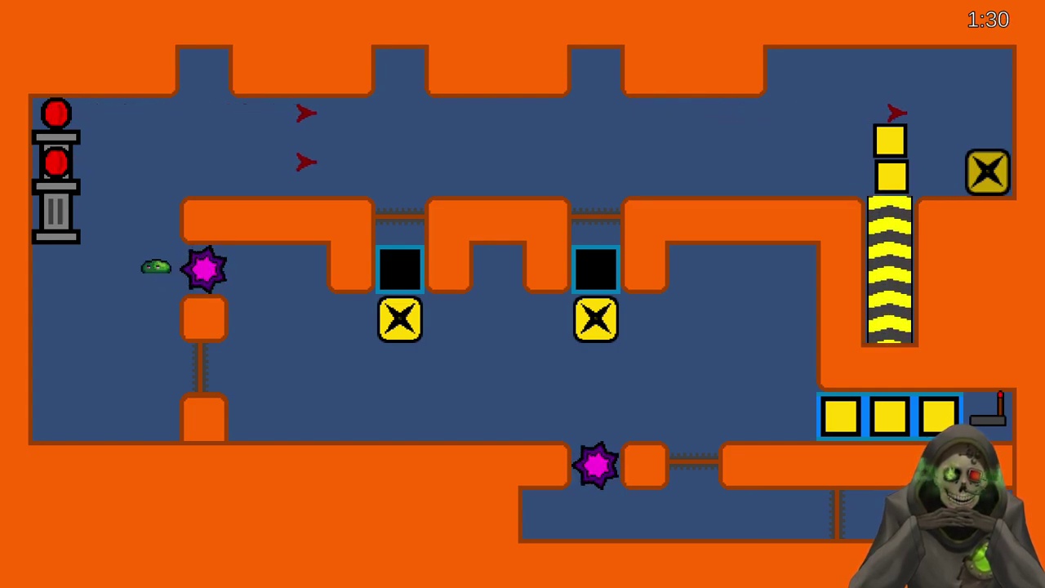
pyautogui.press('Up')
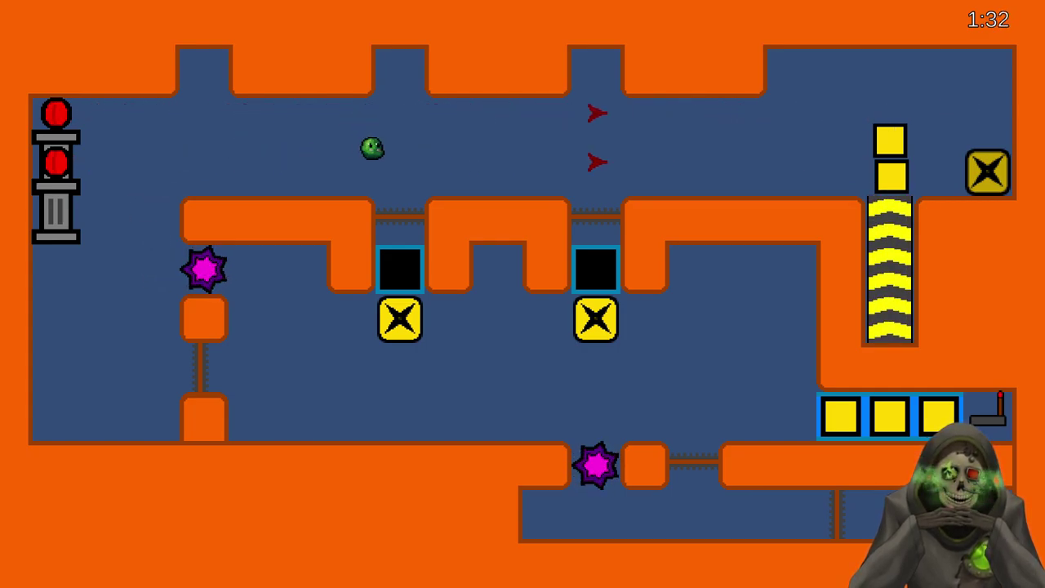
pyautogui.press('Right')
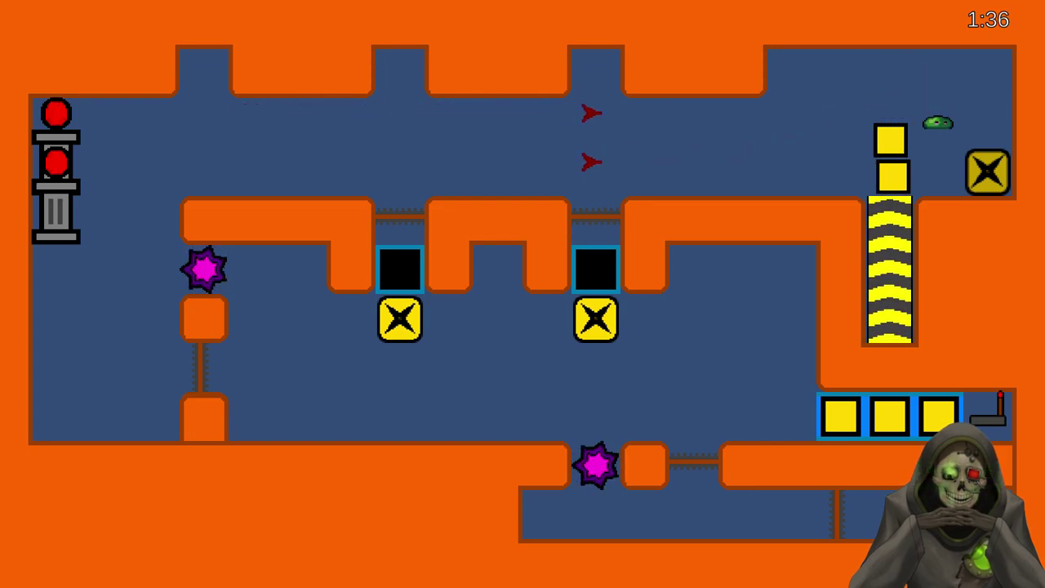
# Test the X-marked plate at the corridor's far end by moving the slime onto and off it
pyautogui.press('Right')
pyautogui.press('Down')
pyautogui.press('Up')
pyautogui.press('Left')
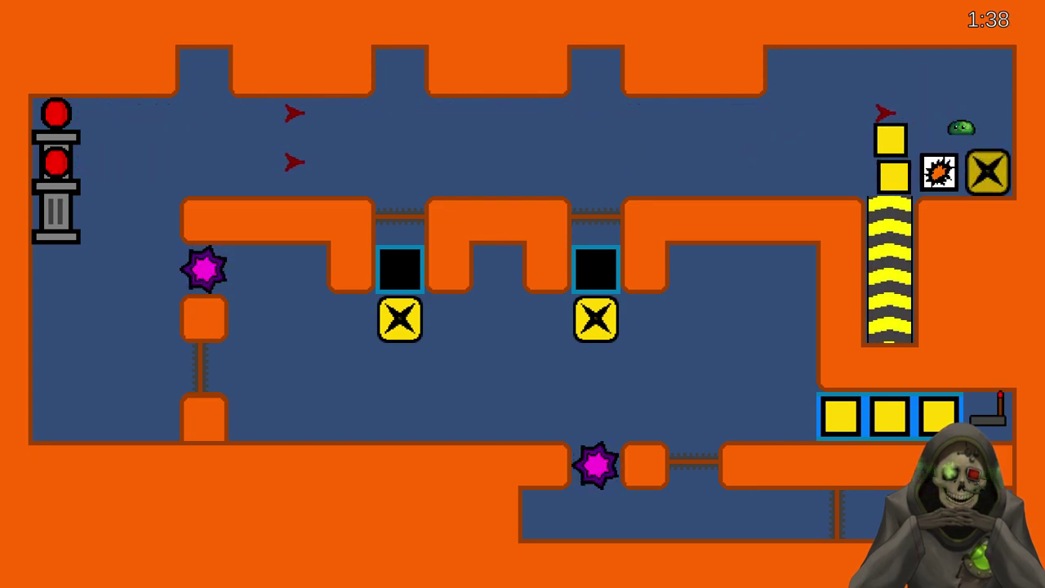
pyautogui.press('Right')
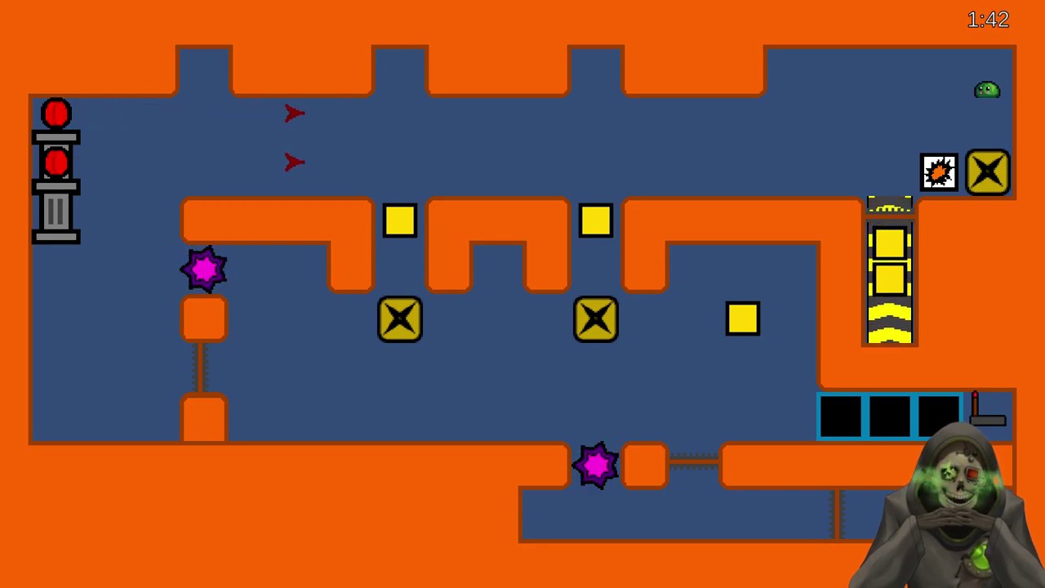
pyautogui.press('Down')
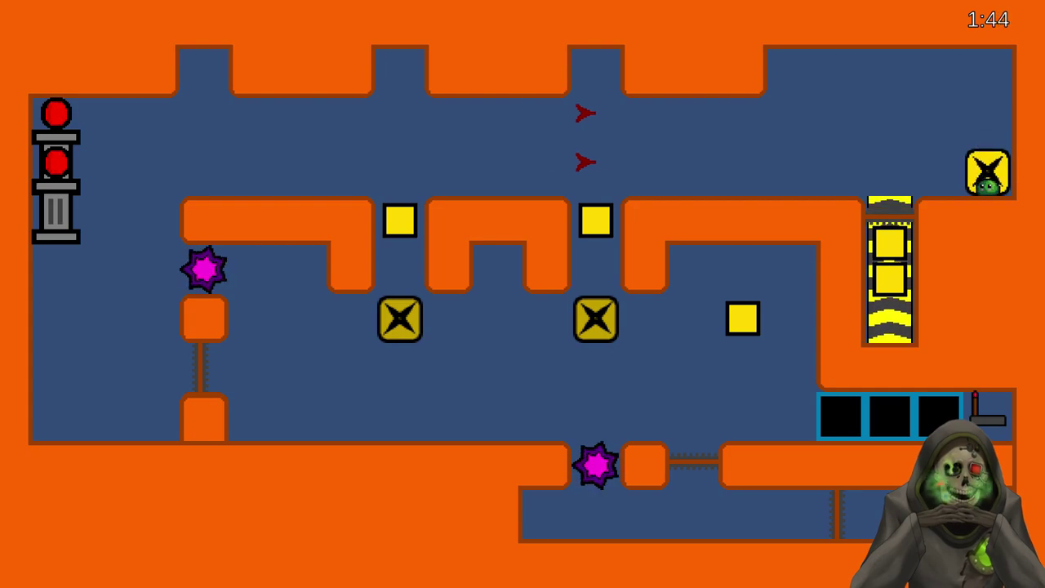
pyautogui.press('Up')
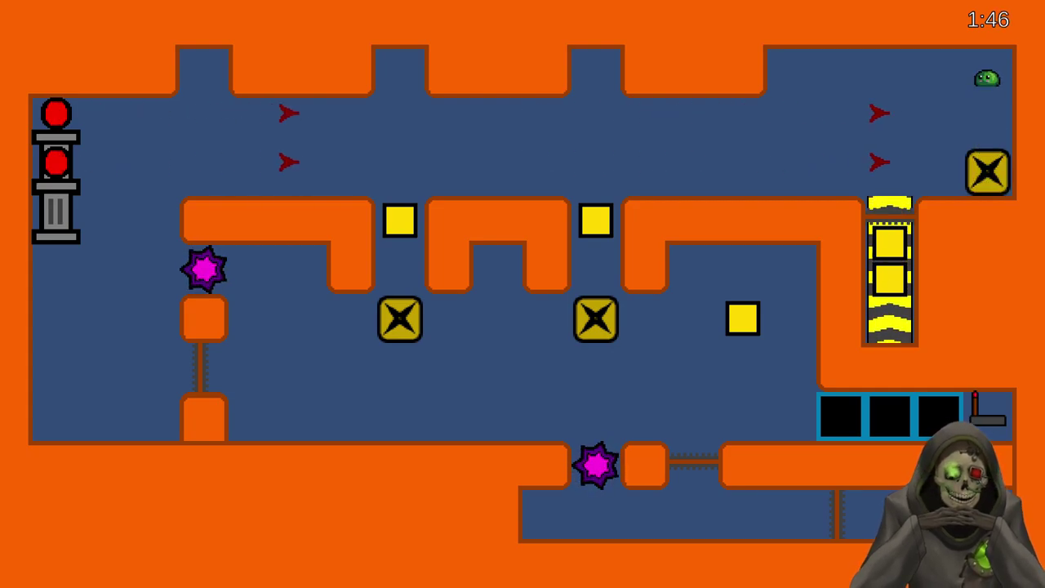
pyautogui.press('super')
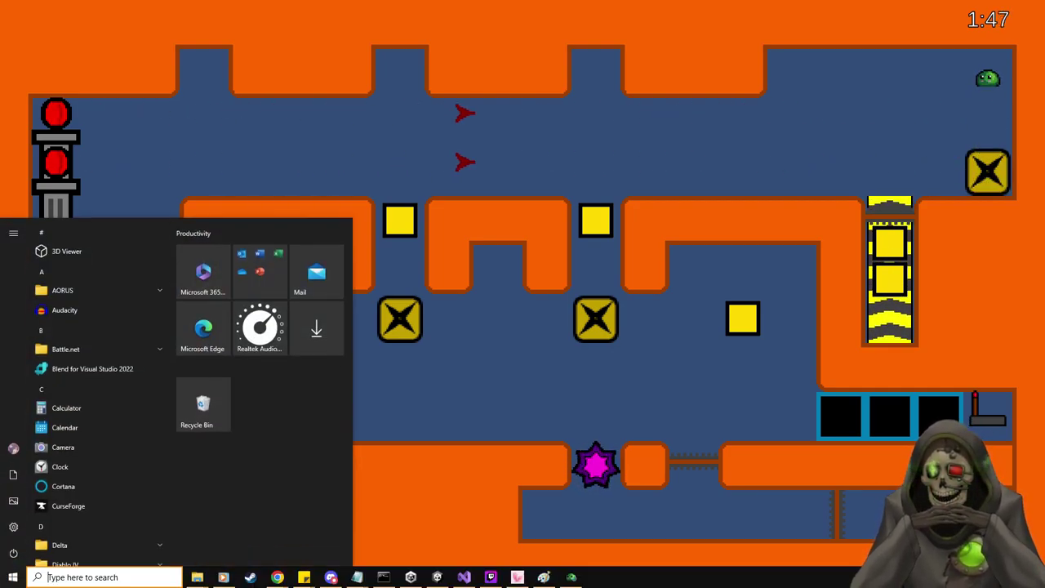
pyautogui.press('super')
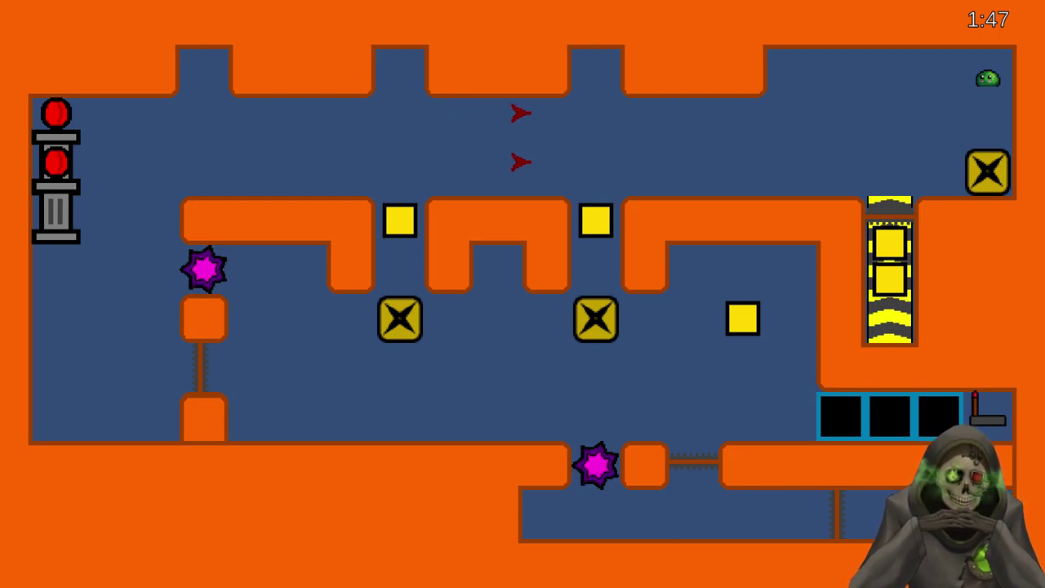
# Move the slime on the X-marked plate once more, pause the game and reset the level
pyautogui.press('Up')
pyautogui.press('Up')
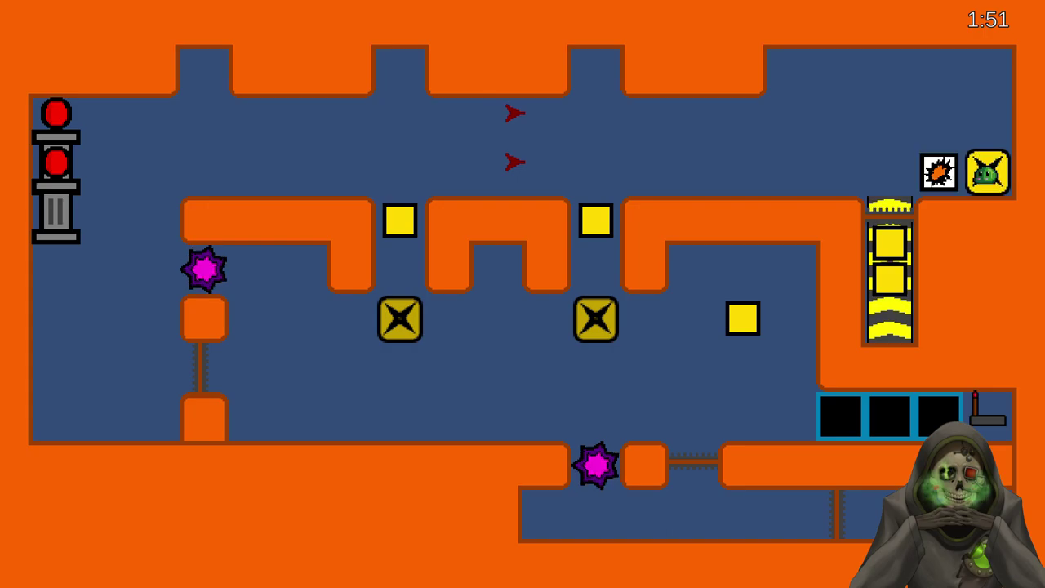
pyautogui.press('space')
pyautogui.press('Escape')
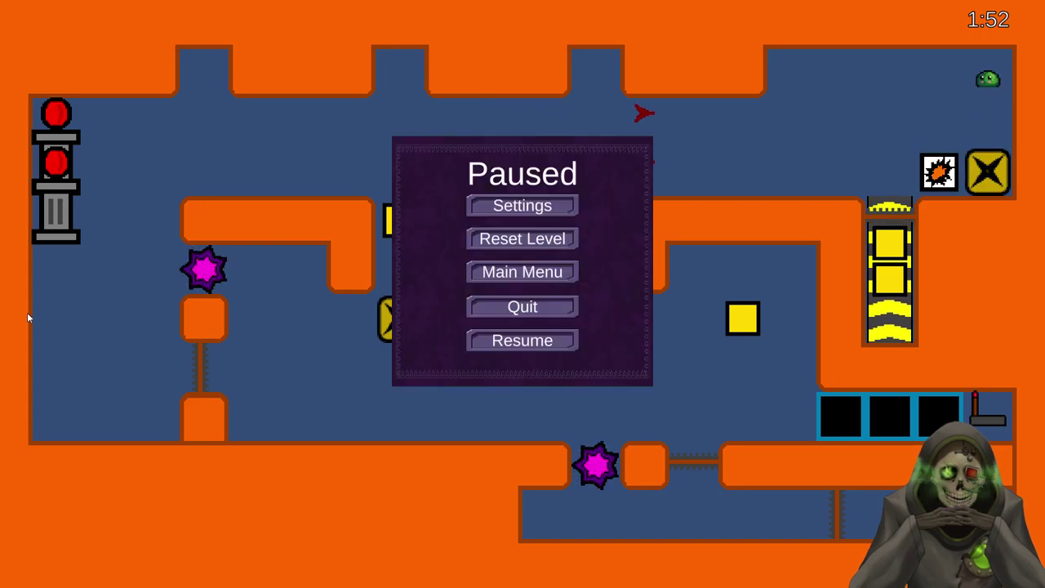
pyautogui.click(523, 239)
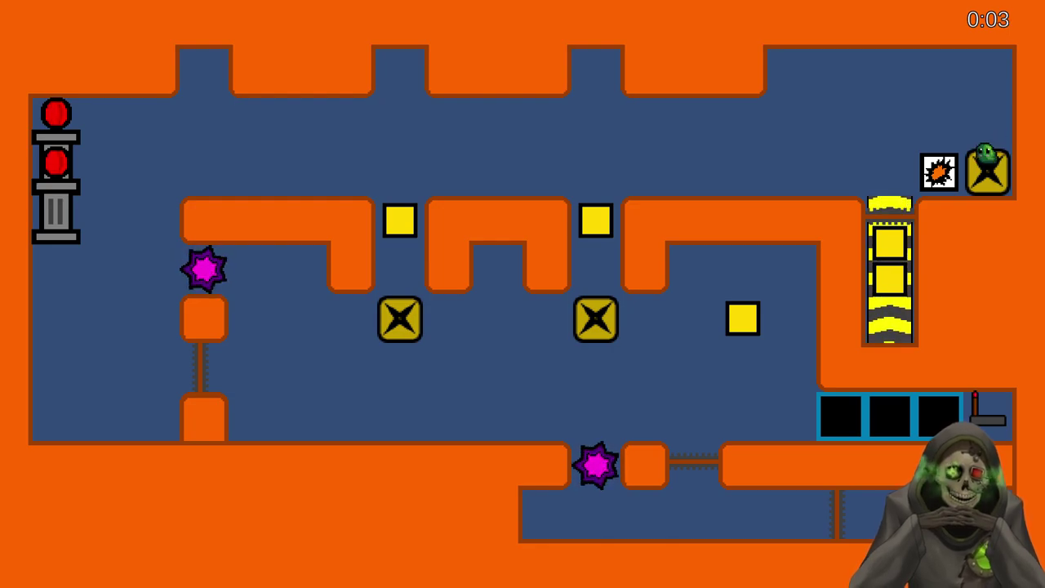
# Take the slime past the turret shots to the corridor's eastern shaft and push its yellow block down onto the X-marked plate
pyautogui.press('Left')
pyautogui.press('space')
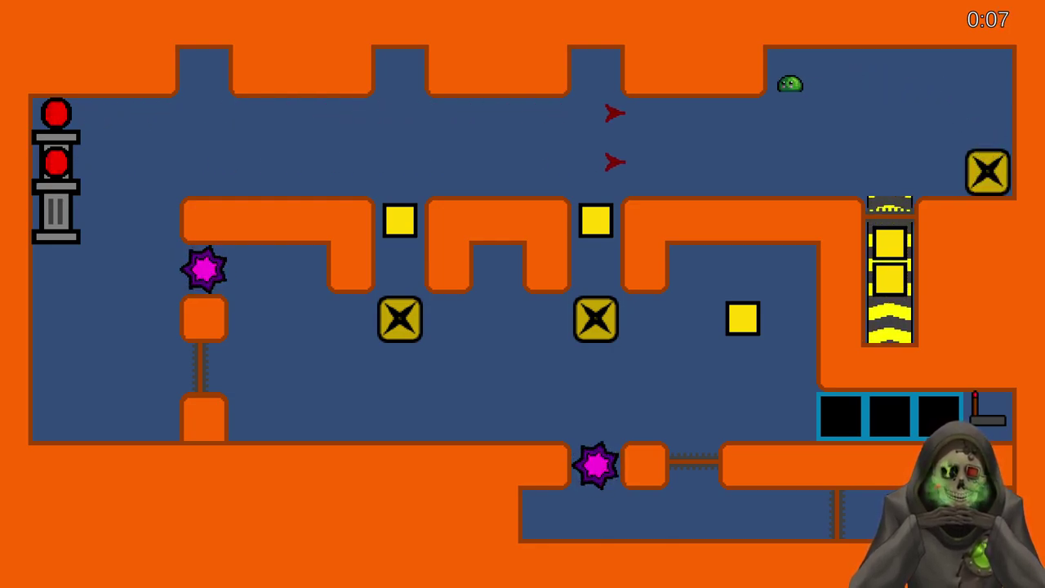
pyautogui.press('Left')
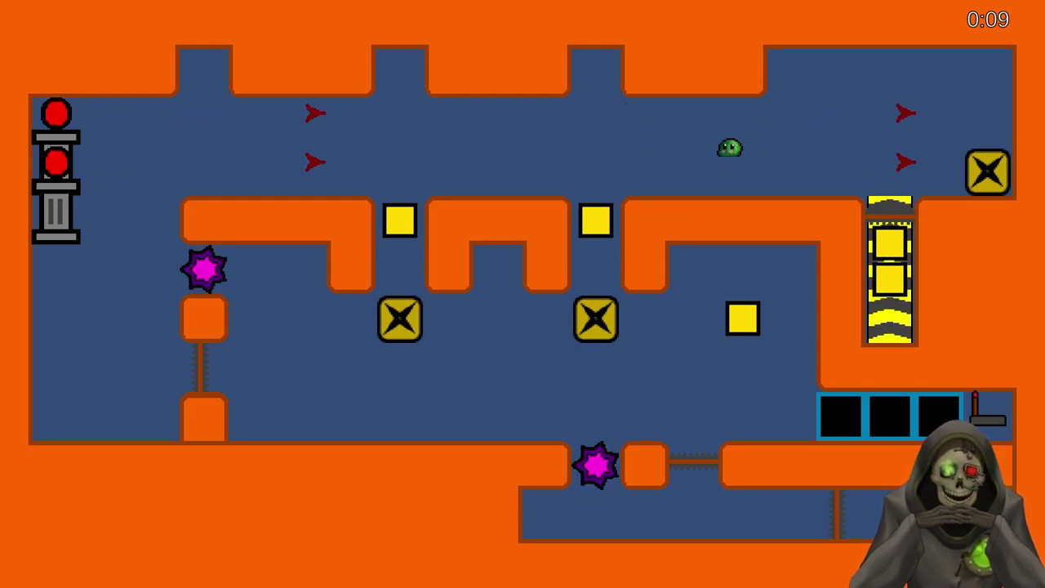
pyautogui.press('Left')
pyautogui.press('Up')
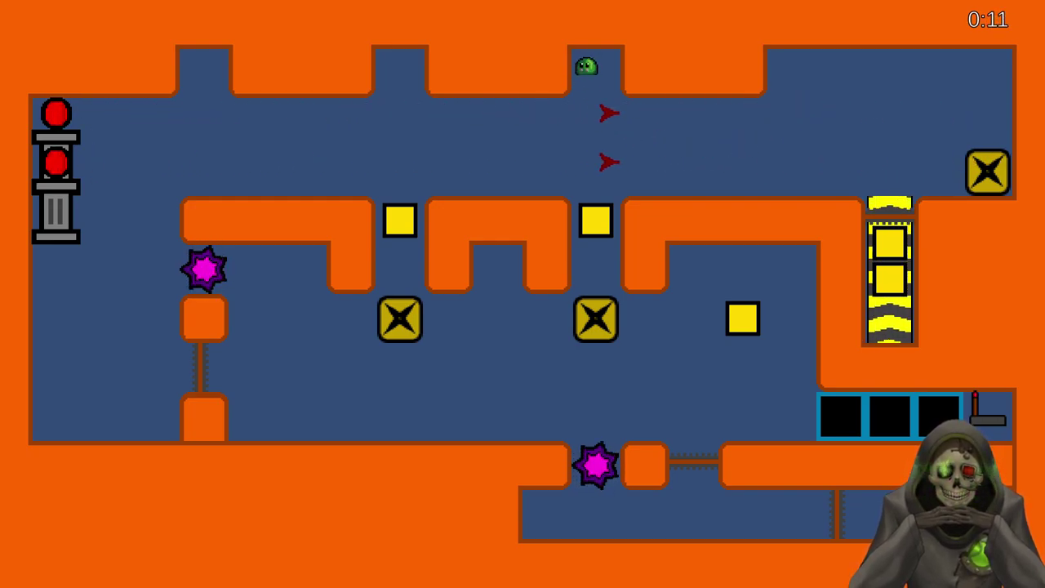
pyautogui.press('Right')
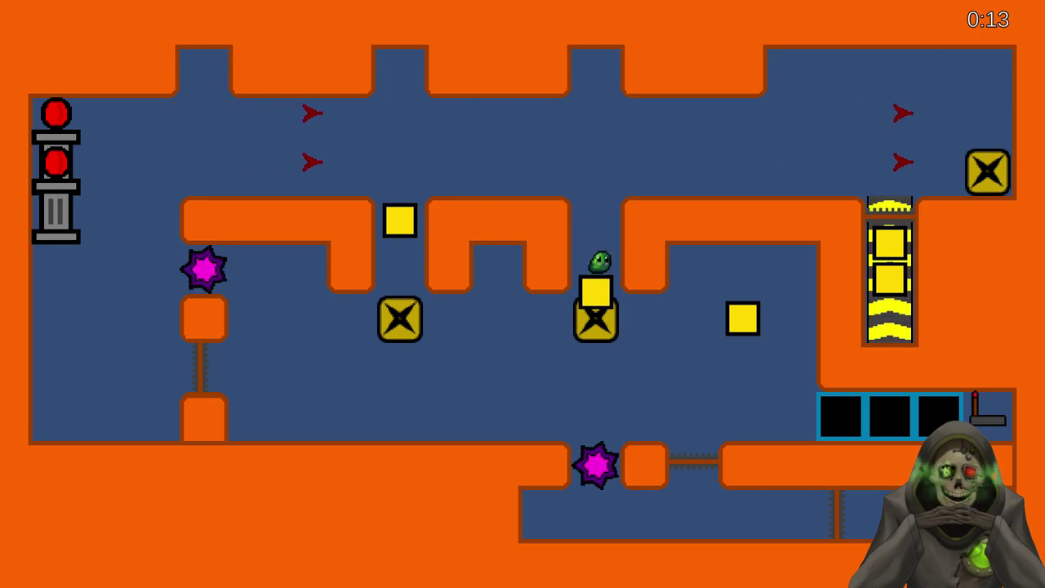
pyautogui.press('Up')
pyautogui.press('Left')
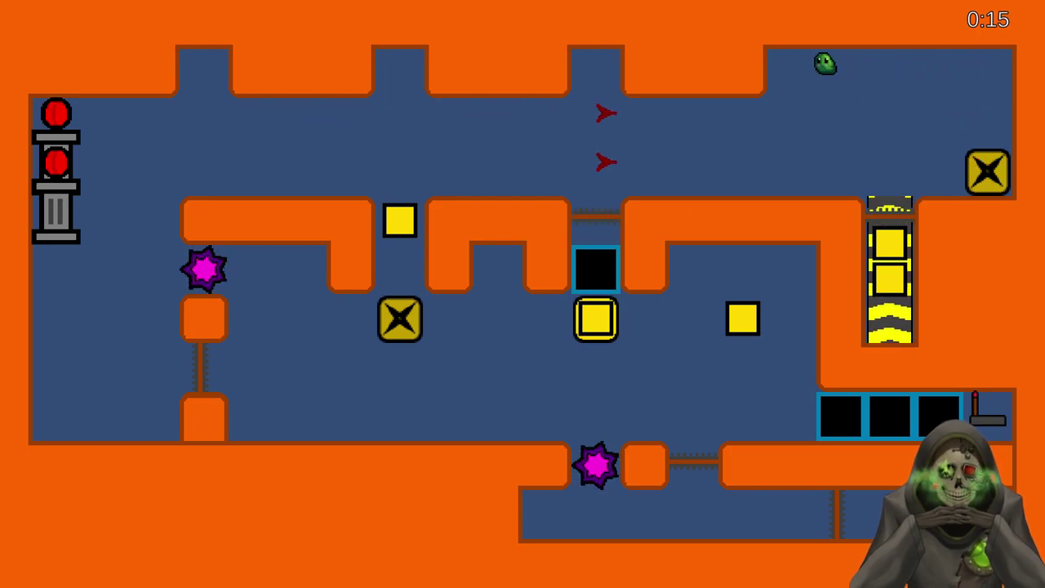
# Take the slime west past the turret shots and push the western shaft's yellow block down onto its X-marked plate
pyautogui.press('Down')
pyautogui.press('Left')
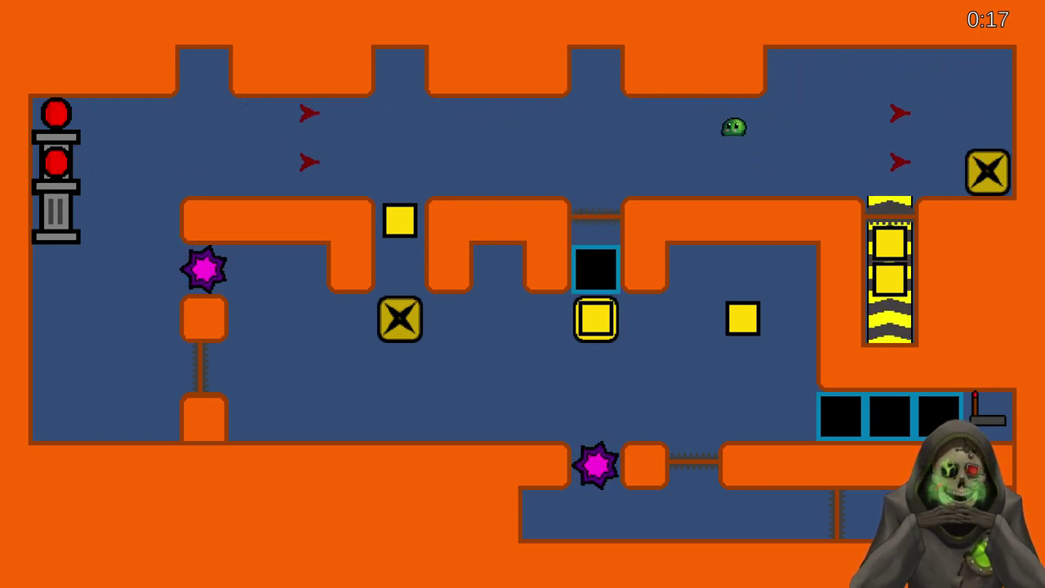
pyautogui.press('Left')
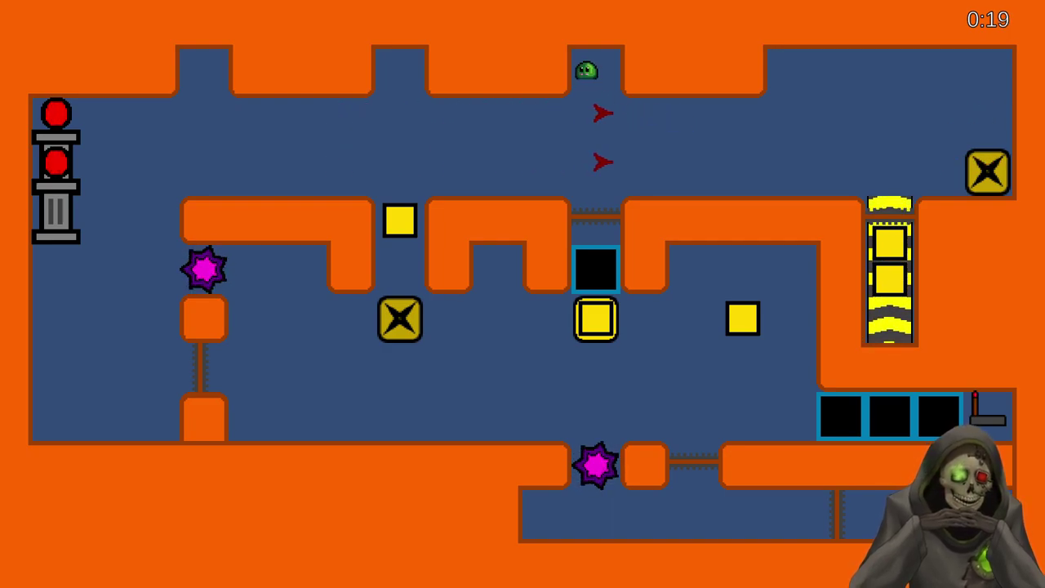
pyautogui.press('Down')
pyautogui.press('Left')
pyautogui.press('Up')
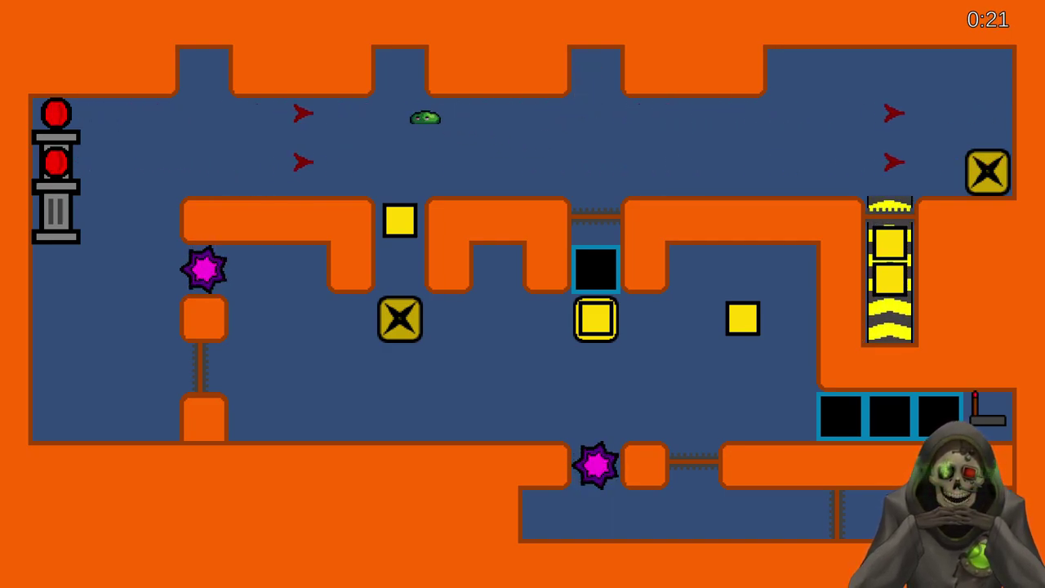
pyautogui.press('Left')
pyautogui.press('Up')
pyautogui.press('Down')
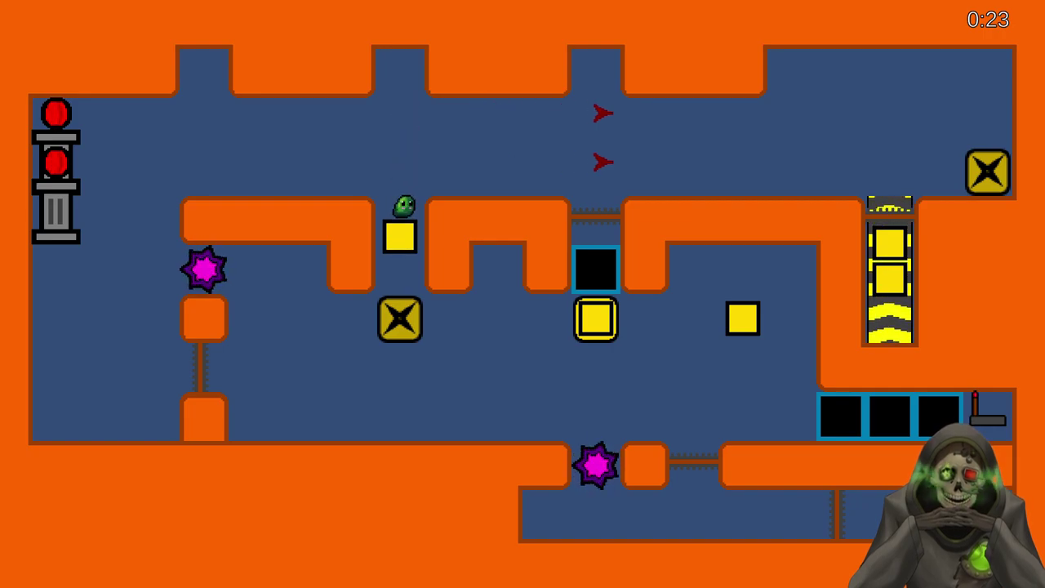
pyautogui.press('Up')
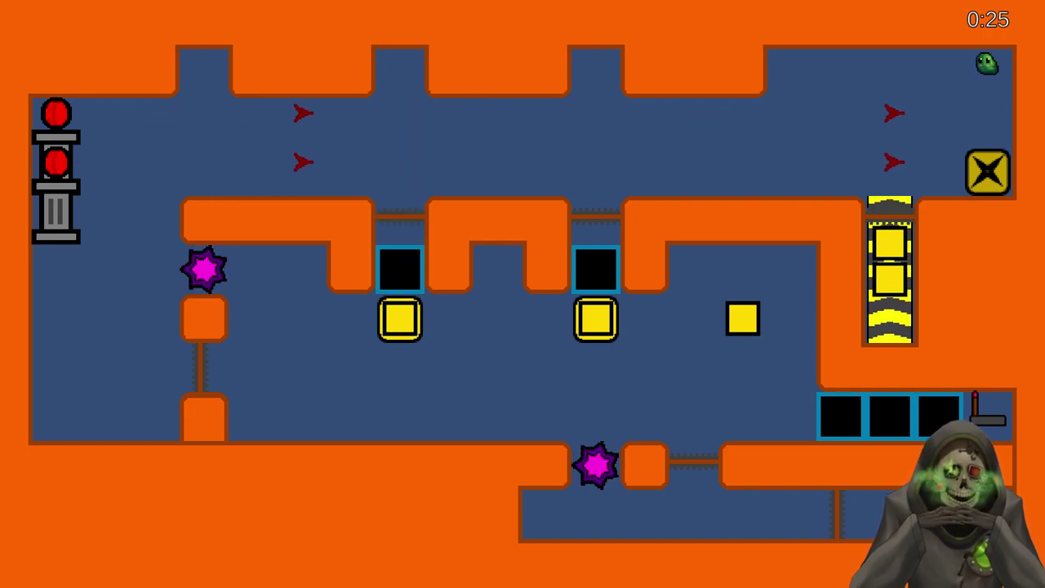
# Move the slime from the corridor's east end to the second alcove from the turrets, sheltering from the shots on the way
pyautogui.press('Left')
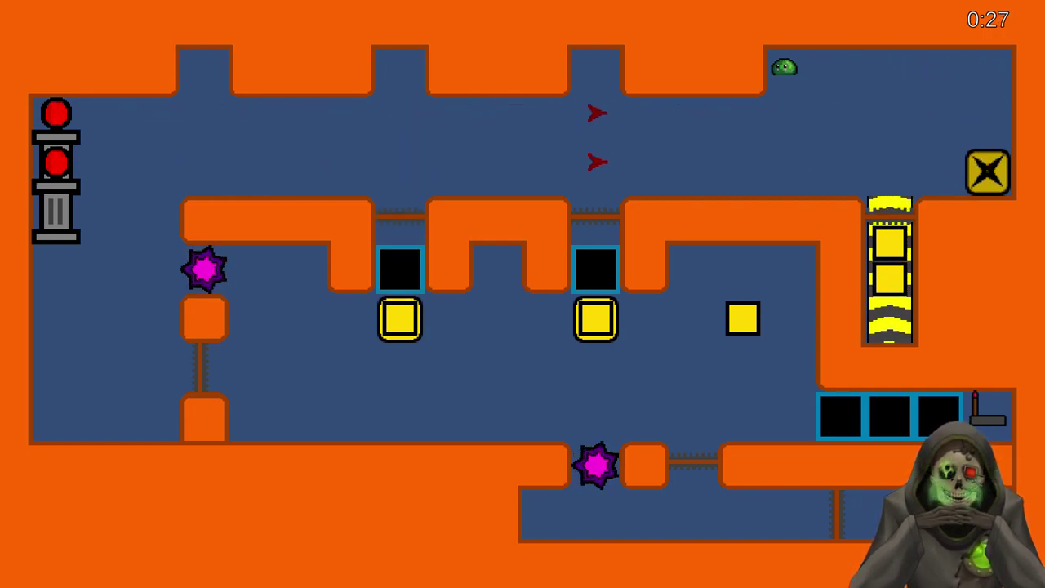
pyautogui.press('Down')
pyautogui.press('Left')
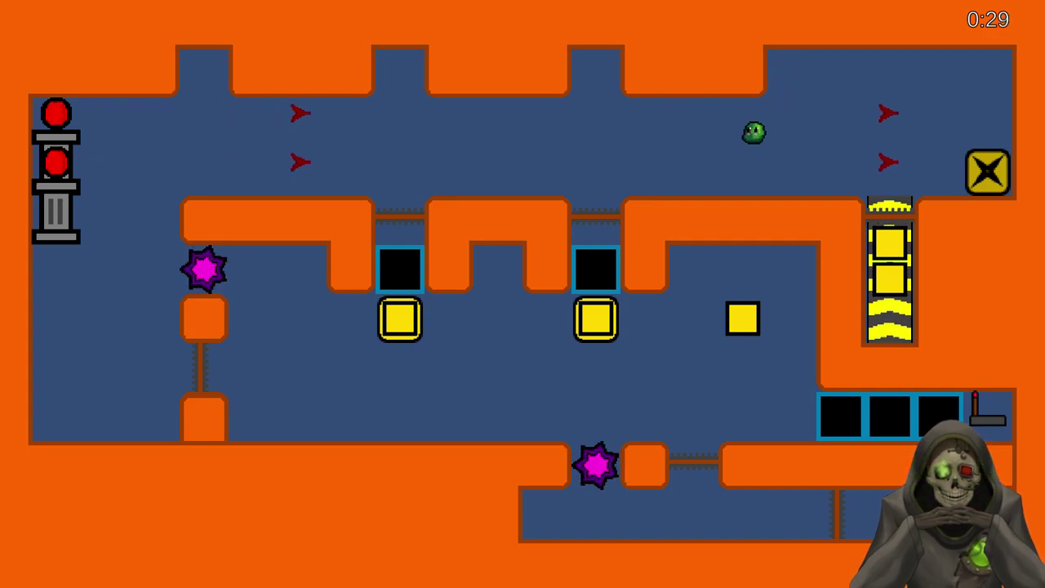
pyautogui.press('Left')
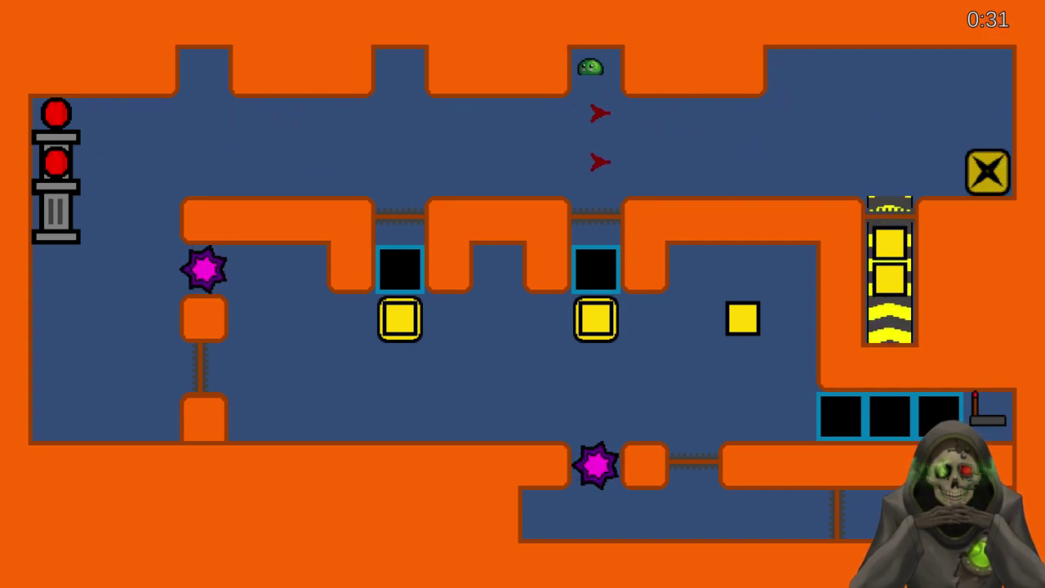
pyautogui.press('Down')
pyautogui.press('Left')
pyautogui.press('Up')
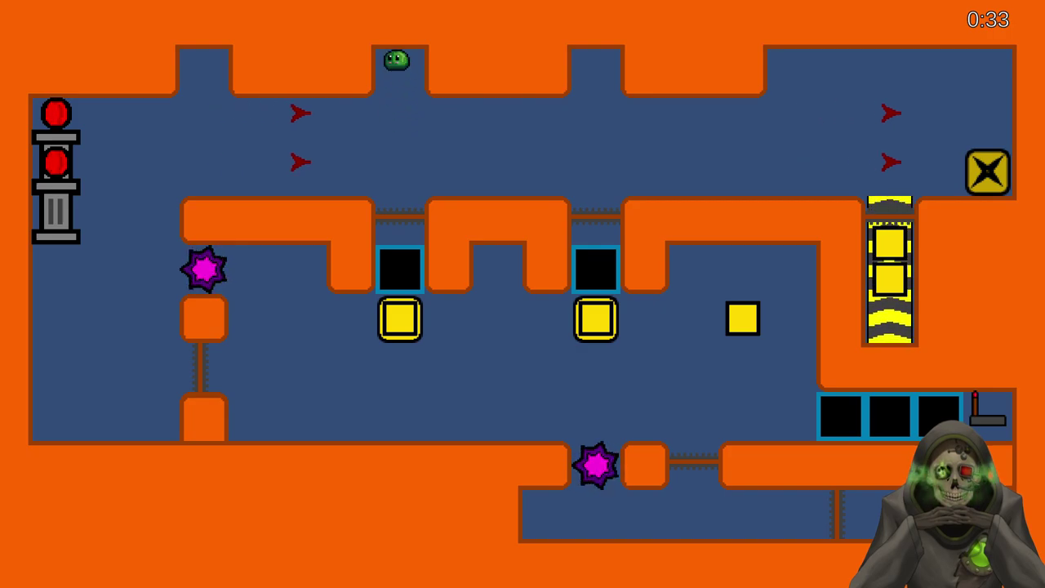
# Take the slime past the westernmost alcove and around the corridor's west end into the lower chamber
pyautogui.press('Down')
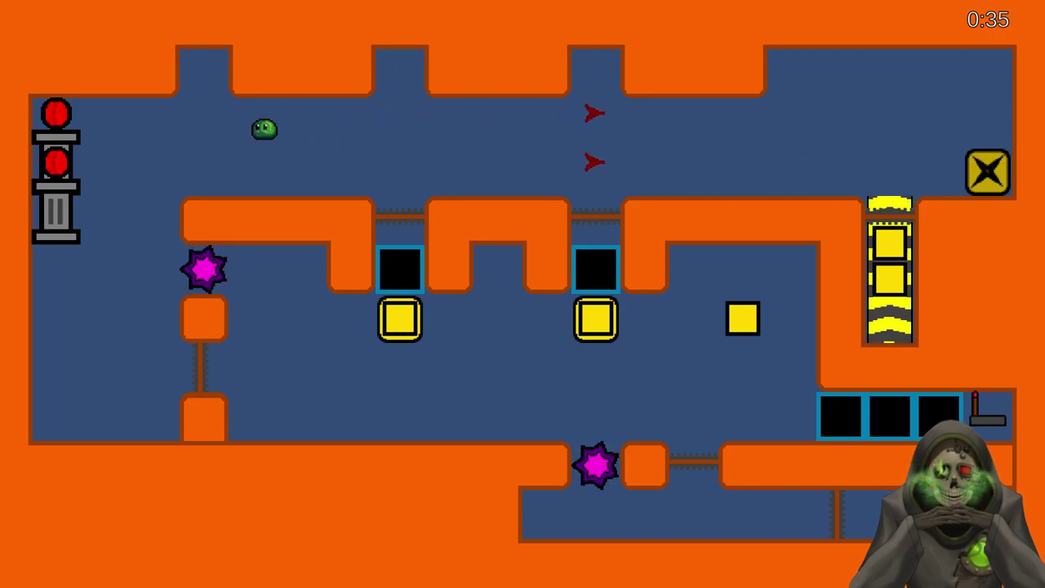
pyautogui.press('Up')
pyautogui.press('Down')
pyautogui.press('Left')
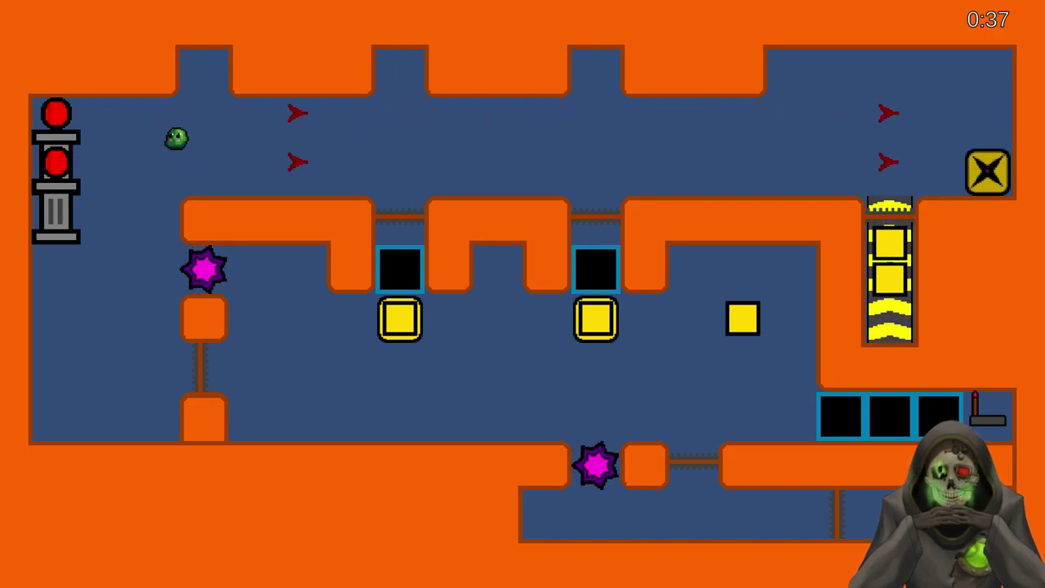
pyautogui.press('Right')
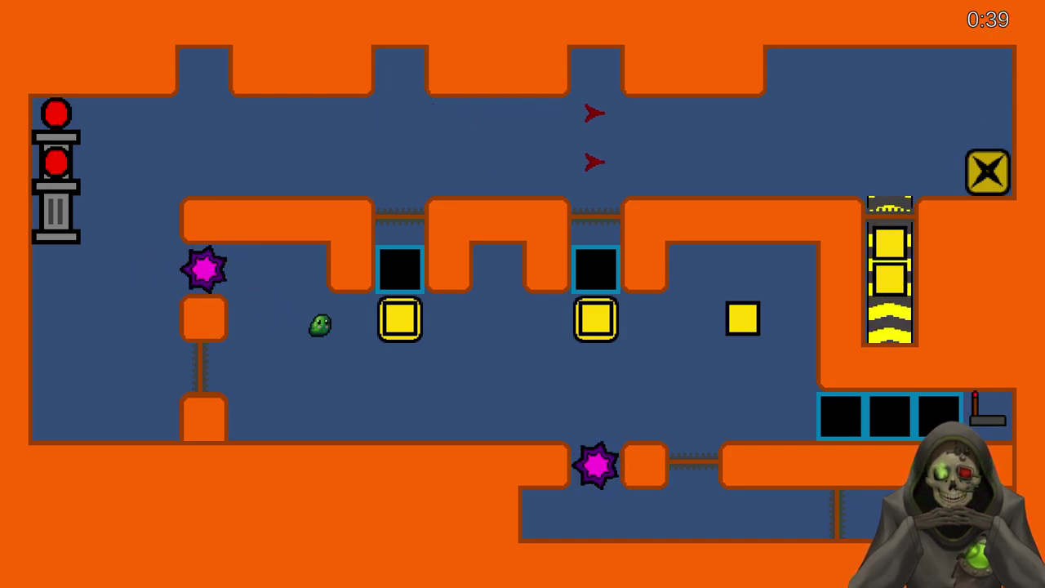
# Push the blocks off both X-marked plates and line them up with the third block against the chamber's east wall
pyautogui.press('Right')
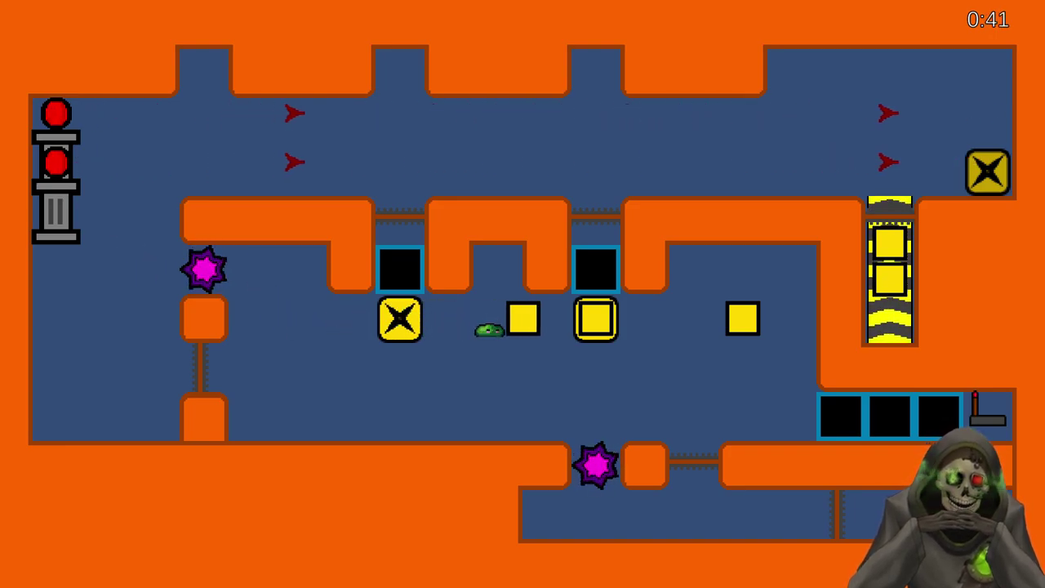
pyautogui.press('Right')
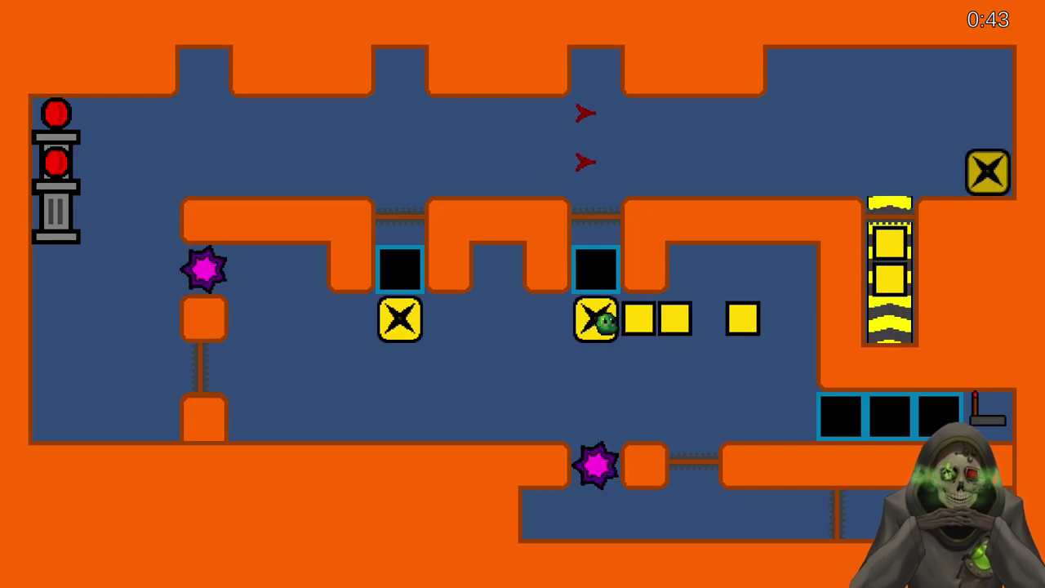
pyautogui.press('Right')
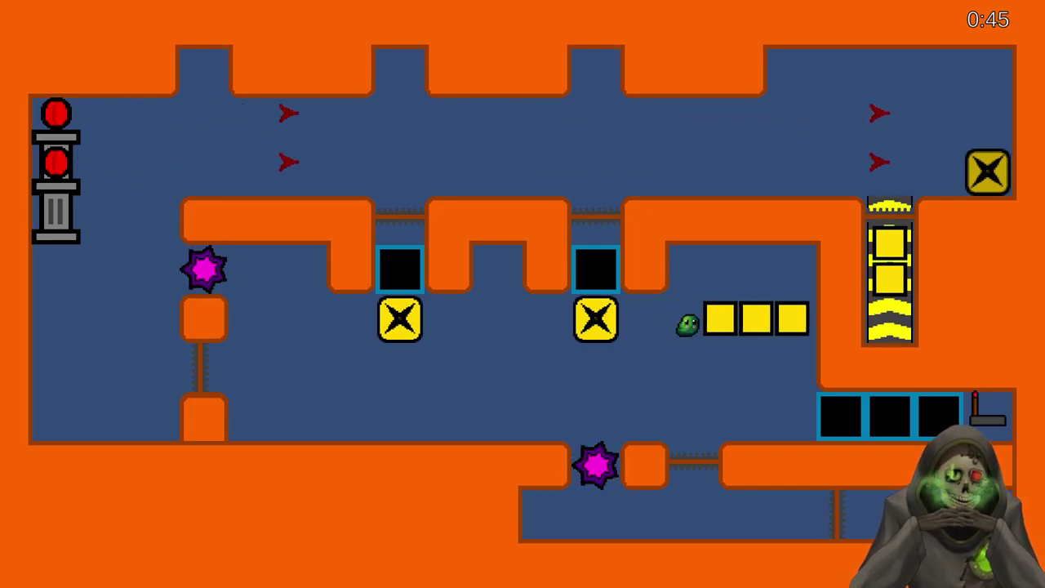
pyautogui.press('Right')
# Push the three yellow blocks down to the chamber floor, level with the row of pits
pyautogui.press('Up')
pyautogui.press('Right')
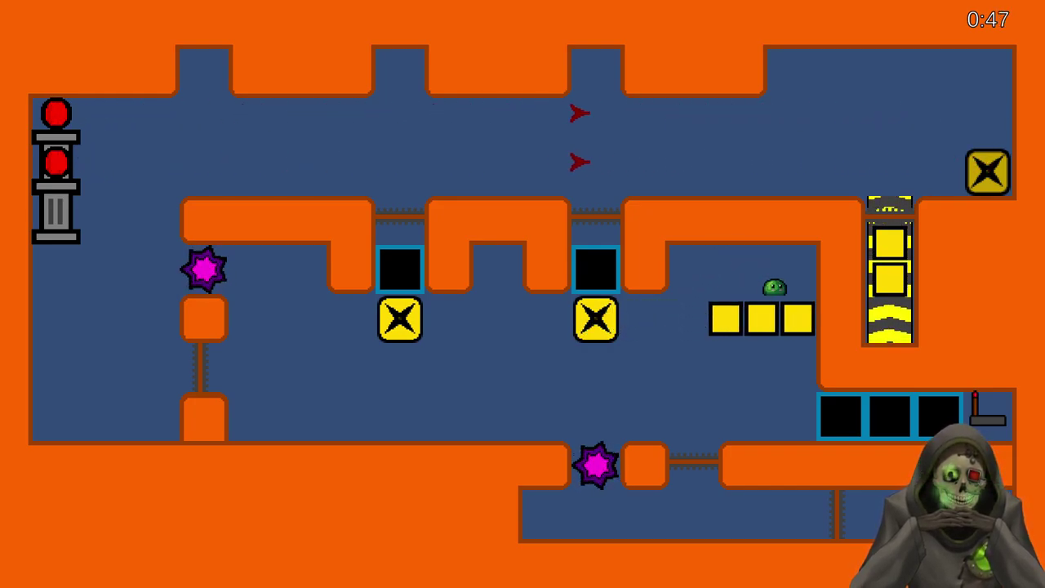
pyautogui.press('Down')
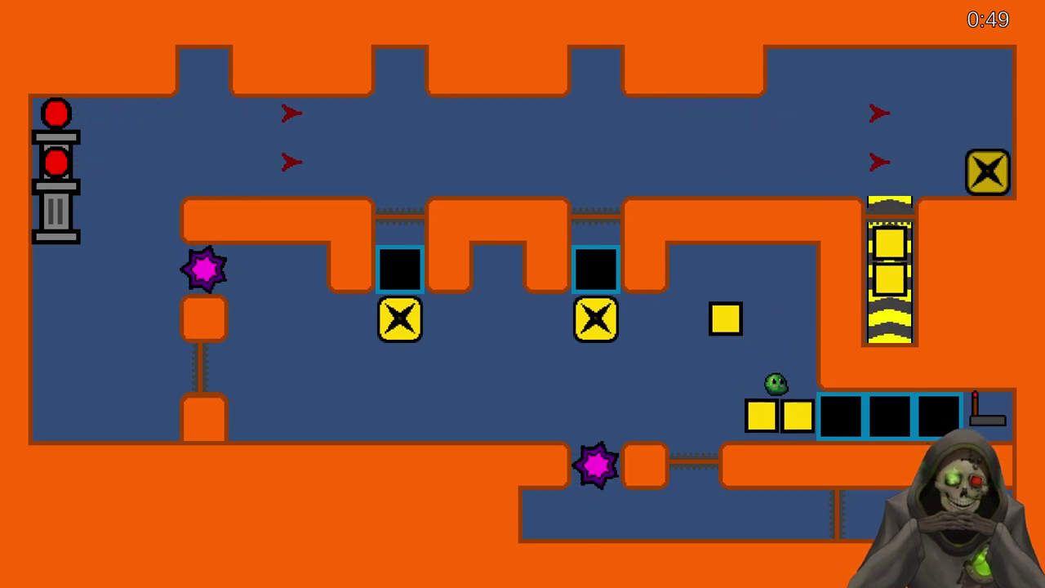
pyautogui.press('Up')
pyautogui.press('Left')
pyautogui.press('Down')
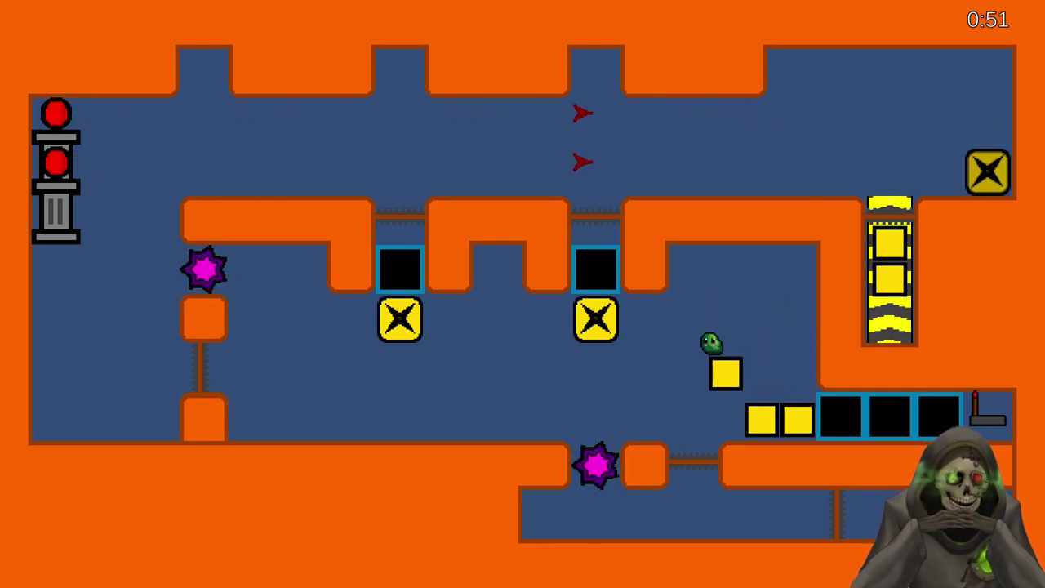
pyautogui.press('Down')
# Push the row of three blocks east into the three pits and cross them to flip the lever
pyautogui.press('Left')
pyautogui.press('Down')
pyautogui.press('Right')
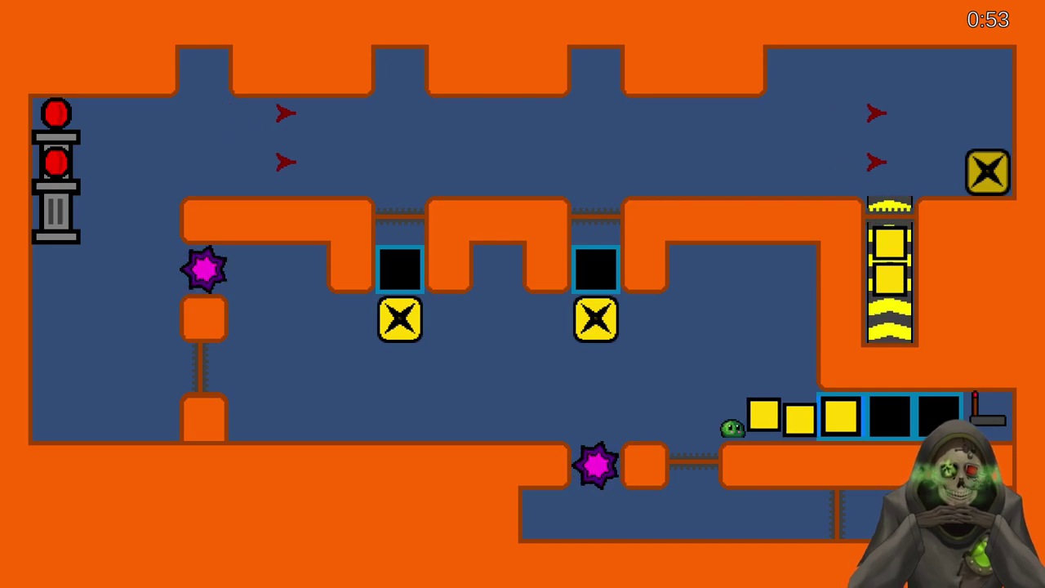
pyautogui.press('Right')
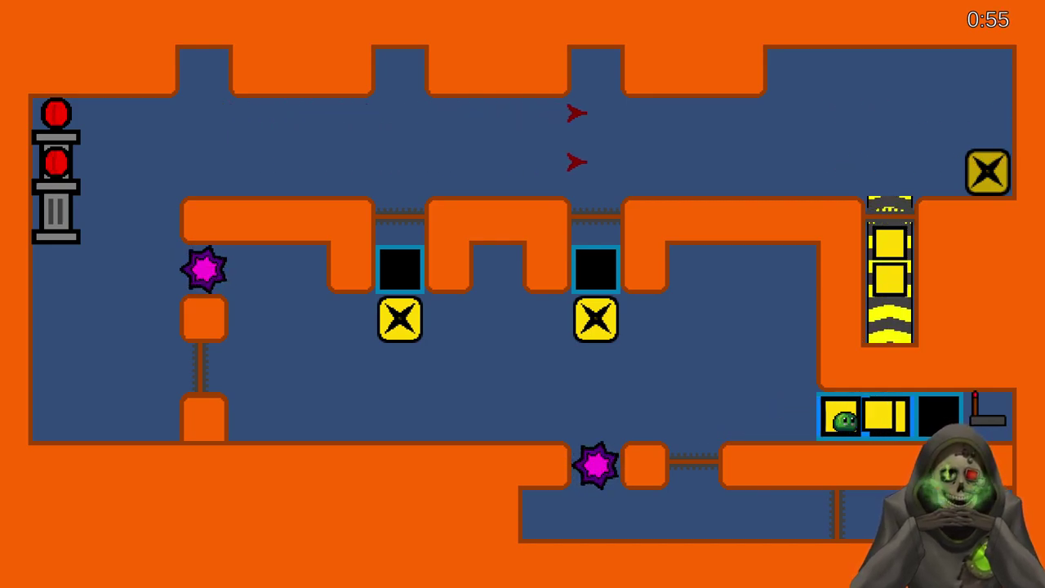
pyautogui.press('Right')
# Bring the slime back to the turret corridor's east end and push the two released blocks west off the conveyor's mouth
pyautogui.press('Left')
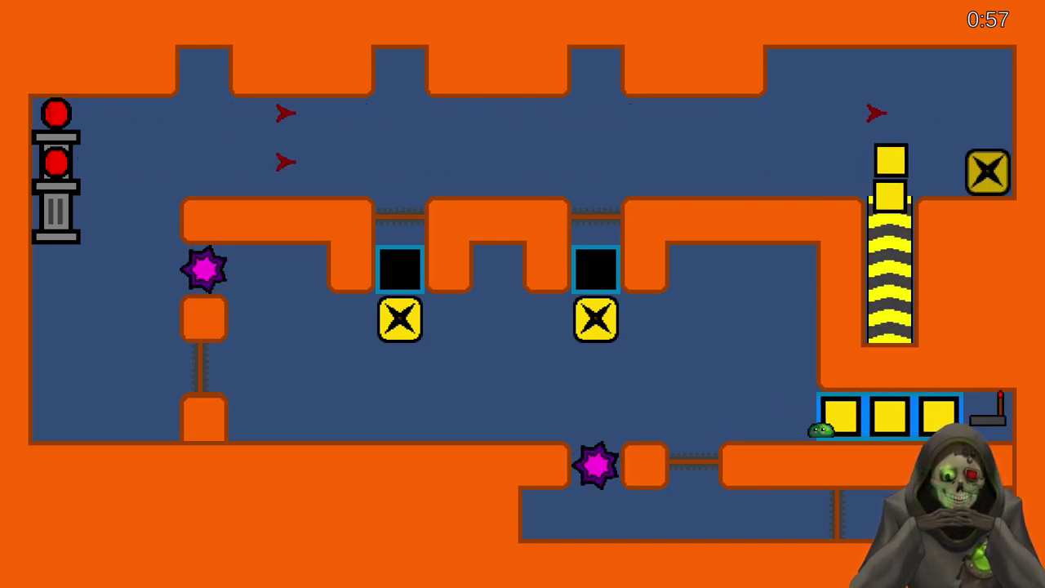
pyautogui.press('Up')
pyautogui.press('Left')
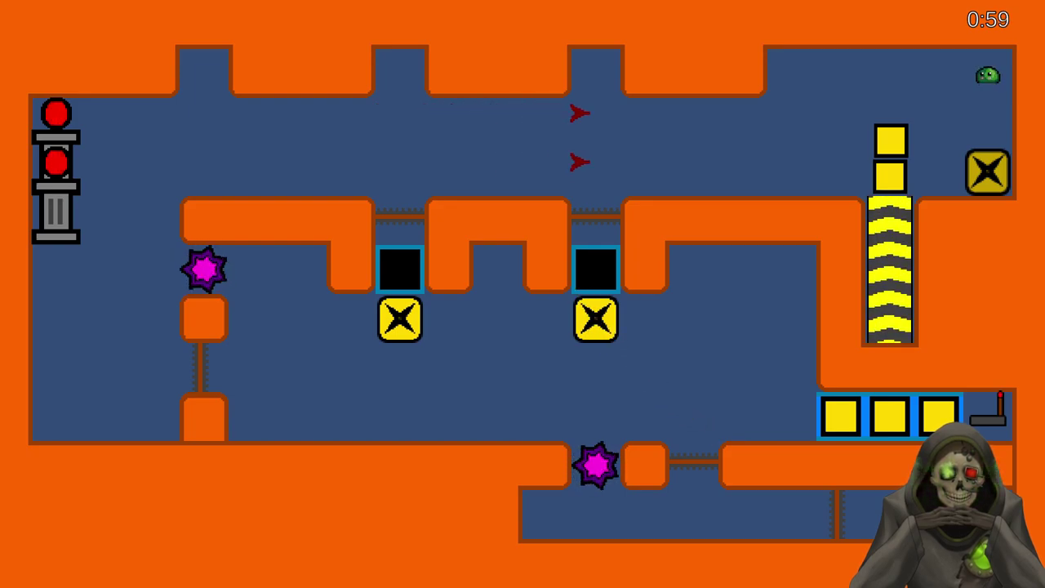
pyautogui.press('Left')
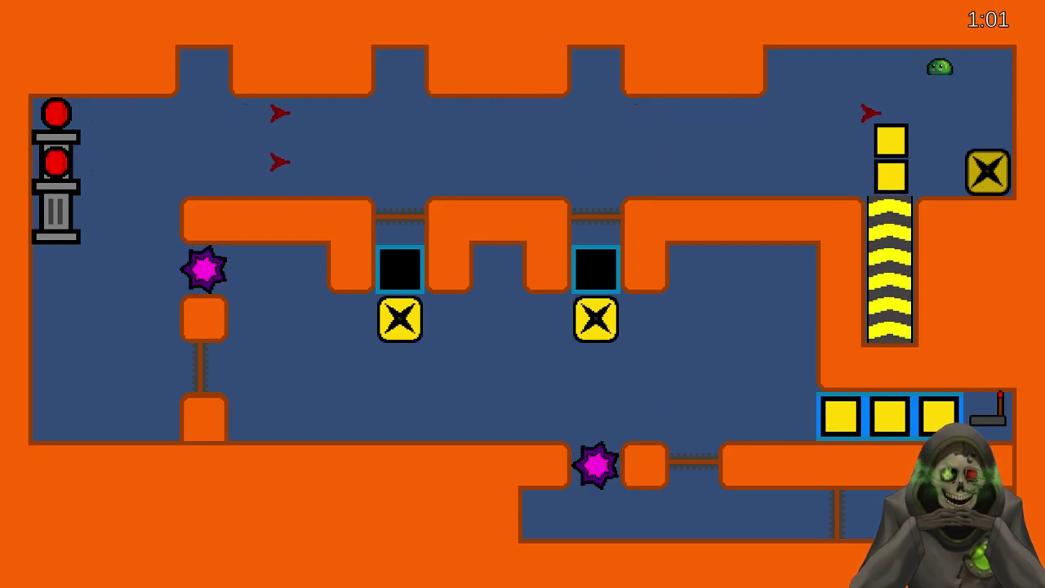
pyautogui.press('Down')
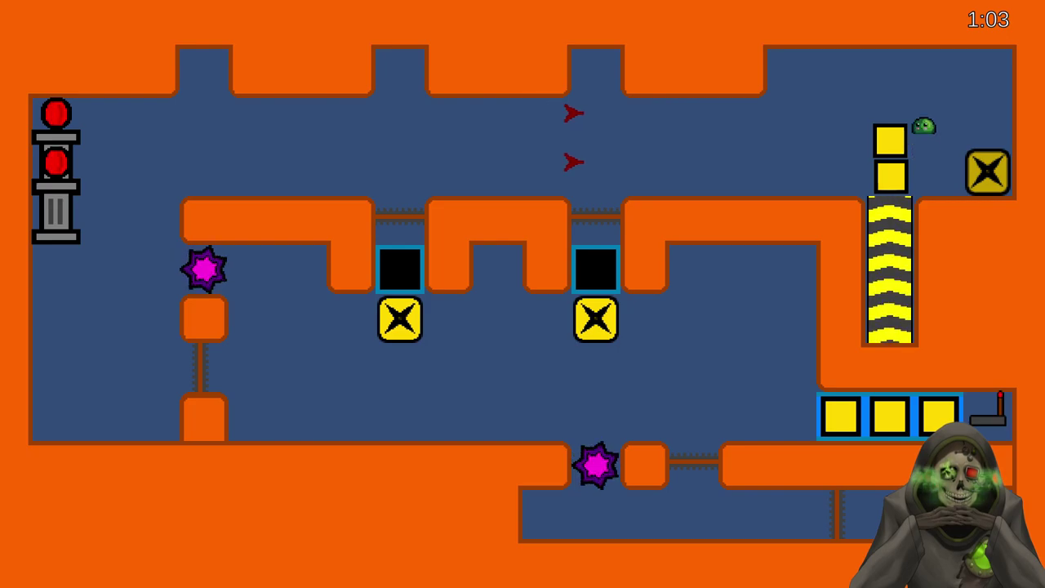
pyautogui.press('Left')
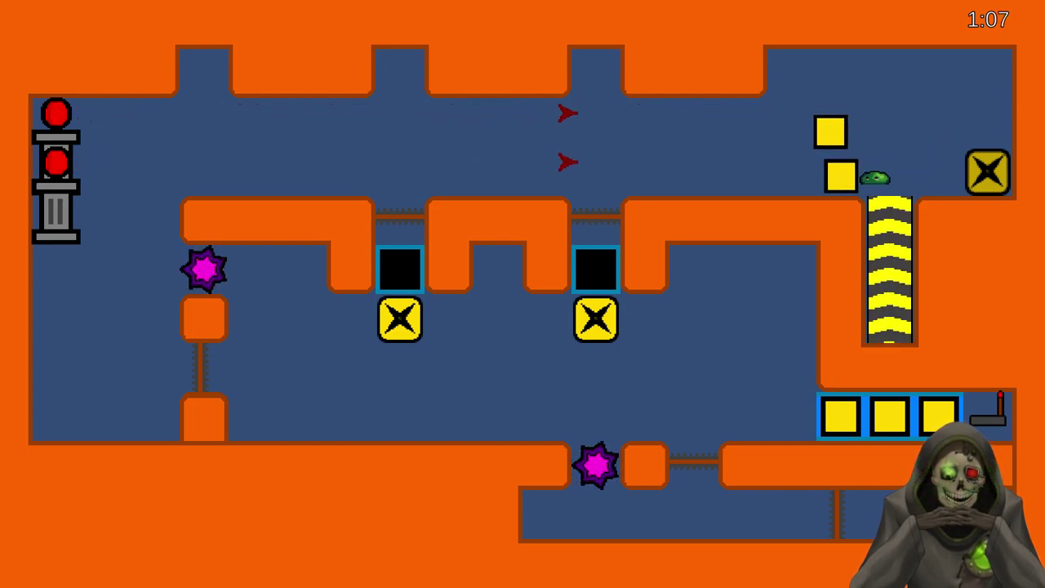
# Push the two yellow blocks side by side west along the corridor until they cover both turrets
pyautogui.press('Left')
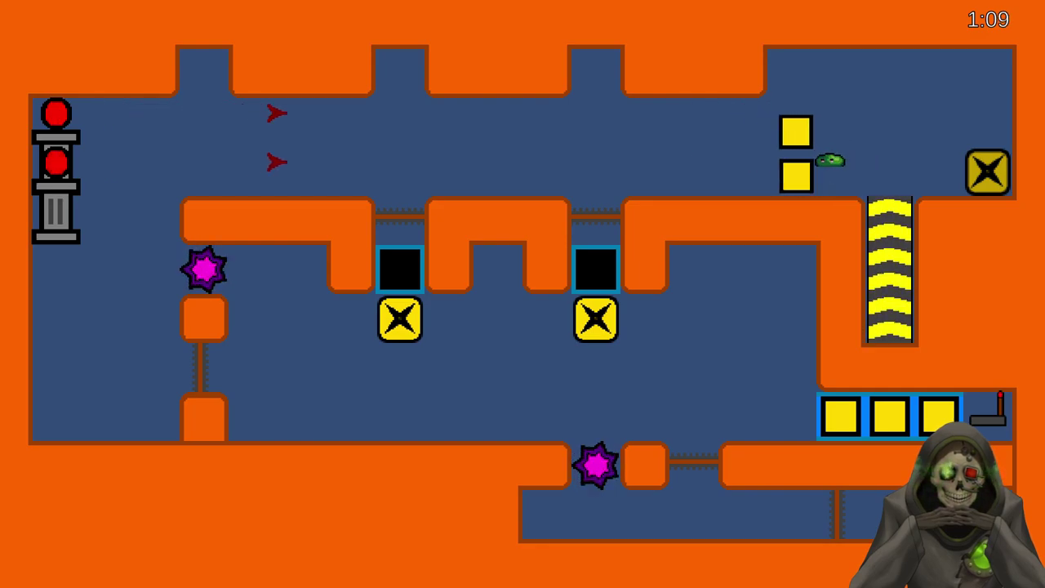
pyautogui.press('Left')
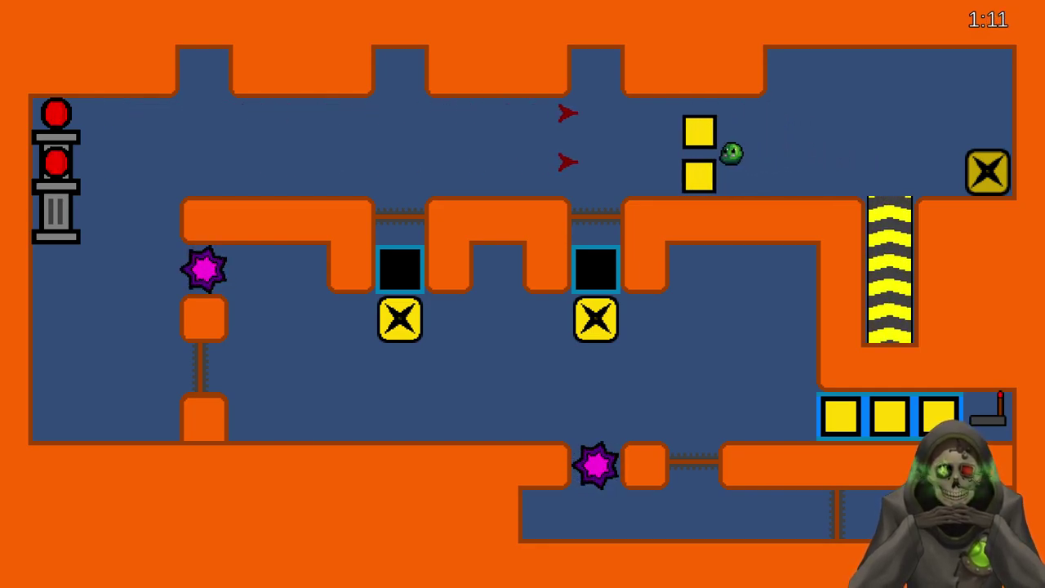
pyautogui.press('Left')
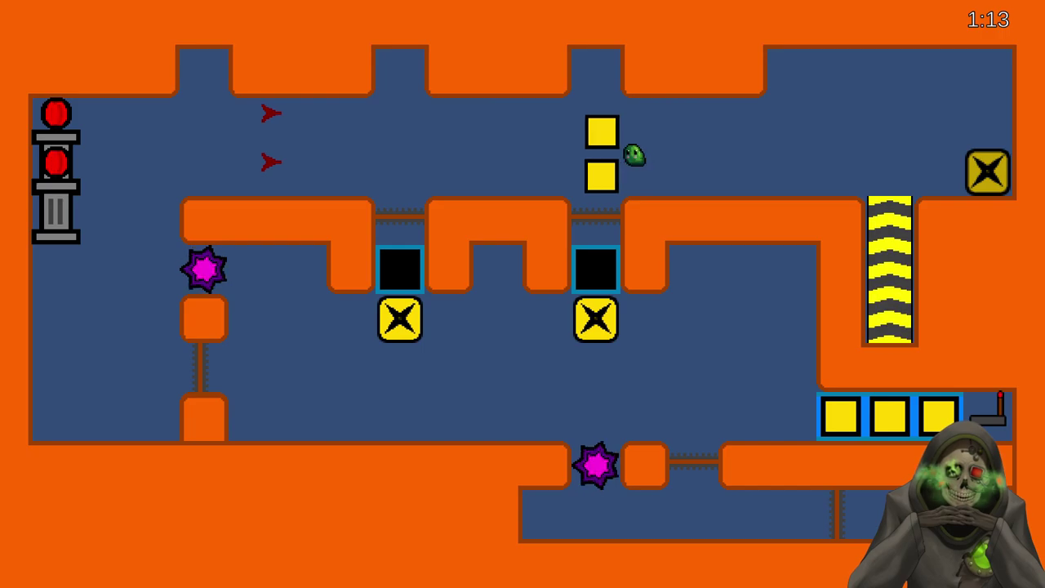
pyautogui.press('Right')
pyautogui.press('Left')
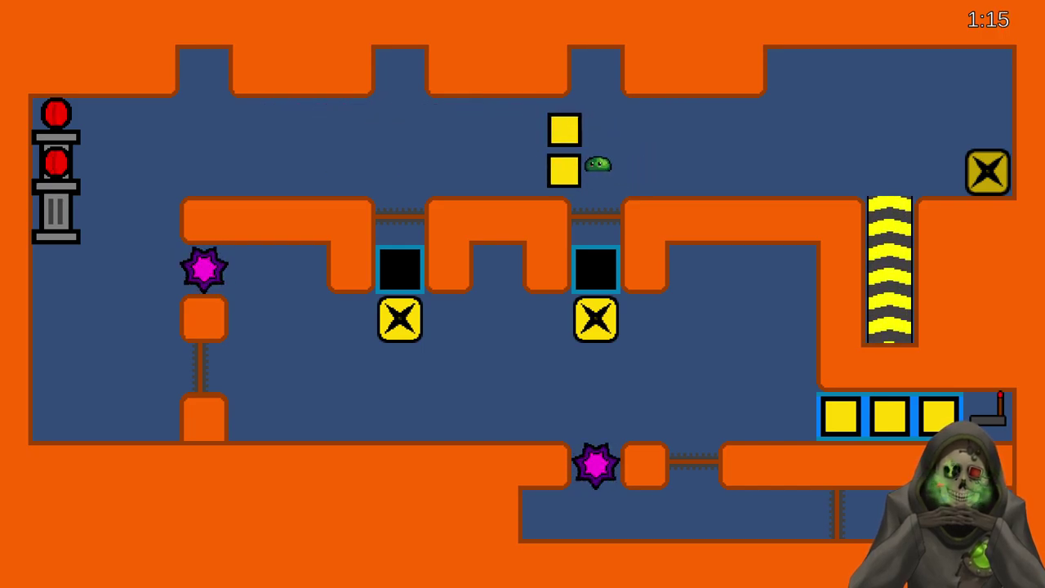
pyautogui.press('Left')
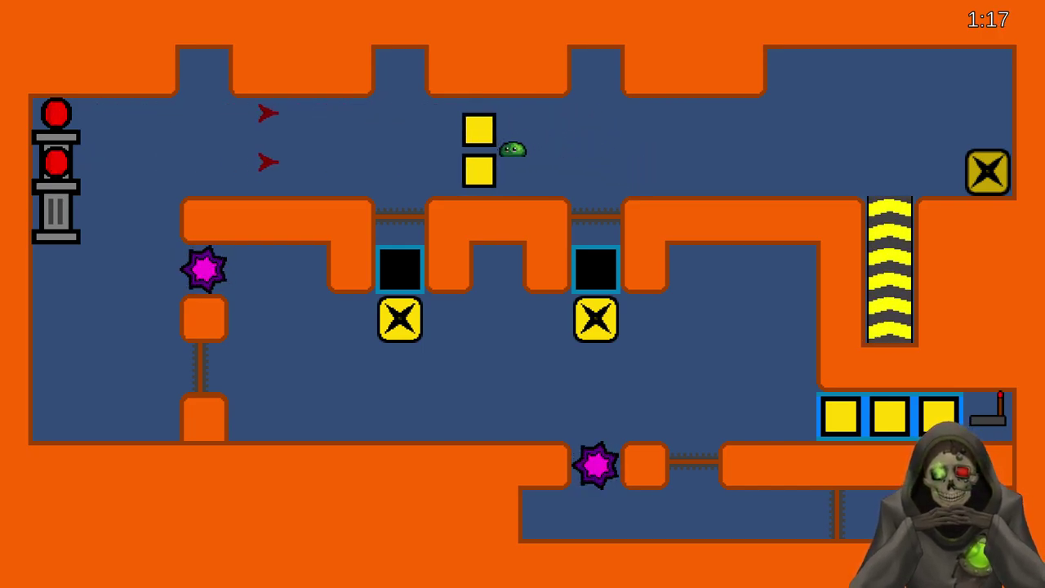
pyautogui.press('Left')
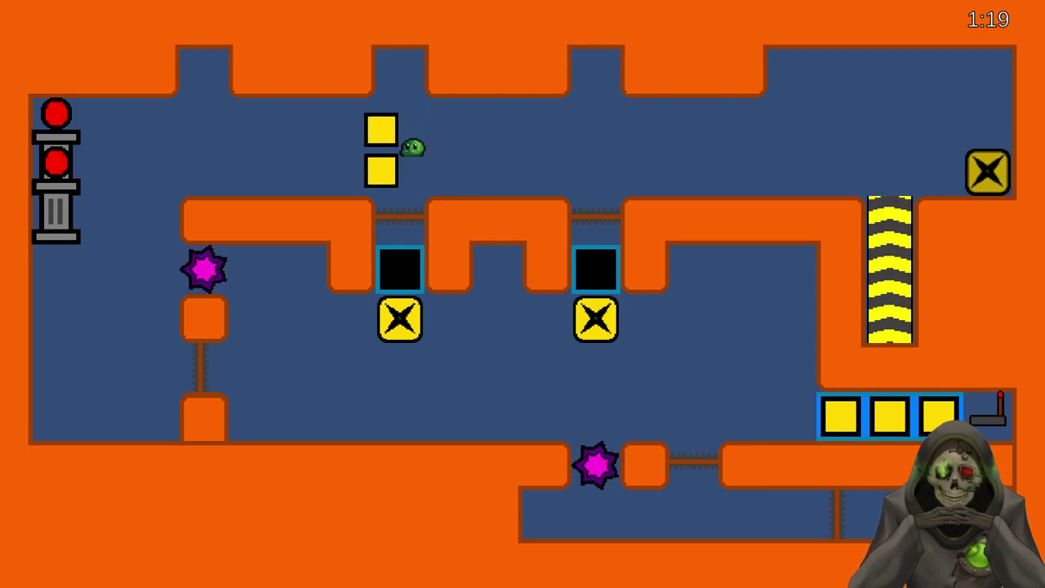
pyautogui.press('Left')
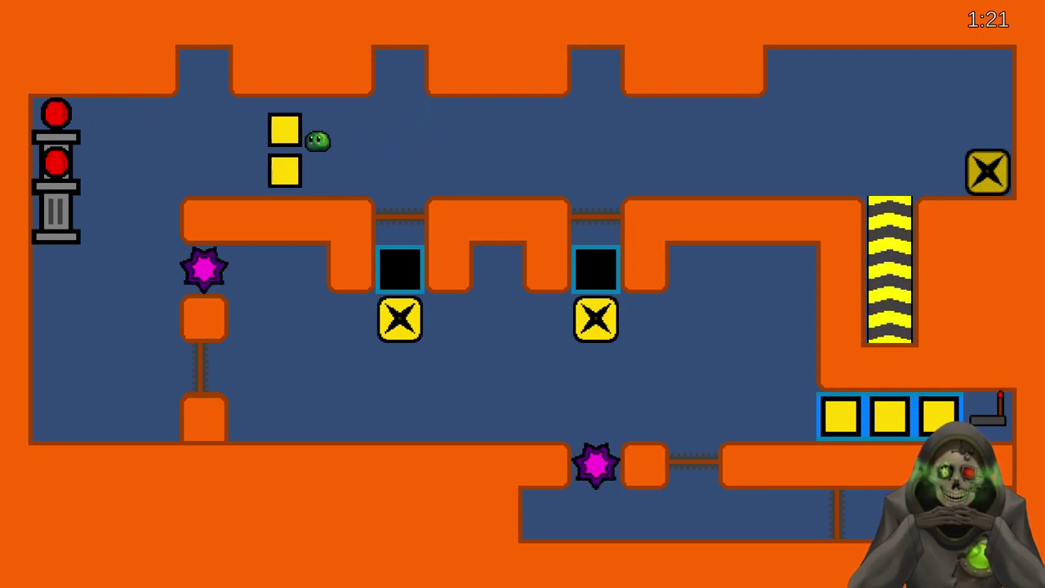
pyautogui.press('Left')
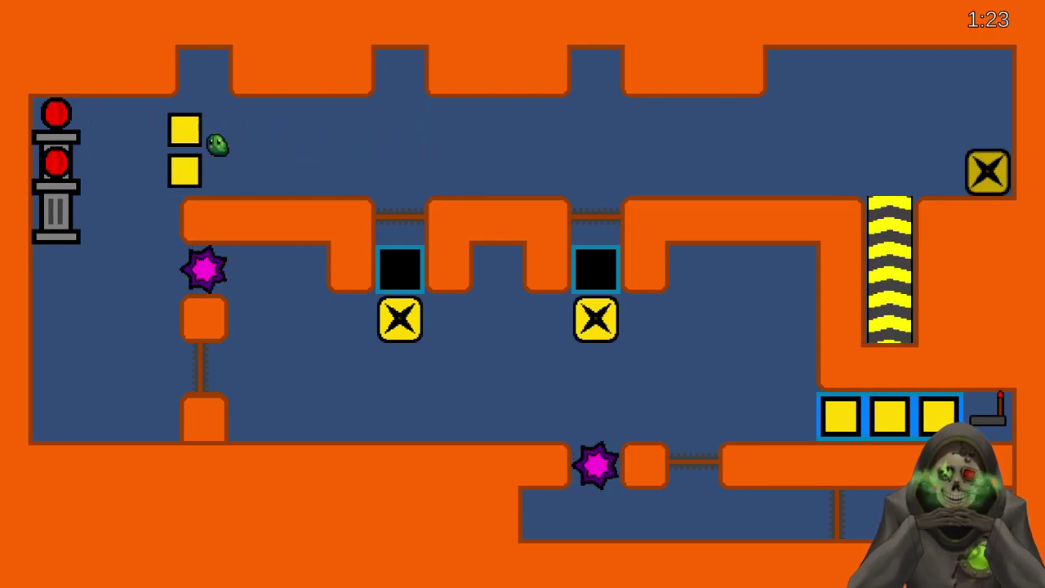
pyautogui.press('Left')
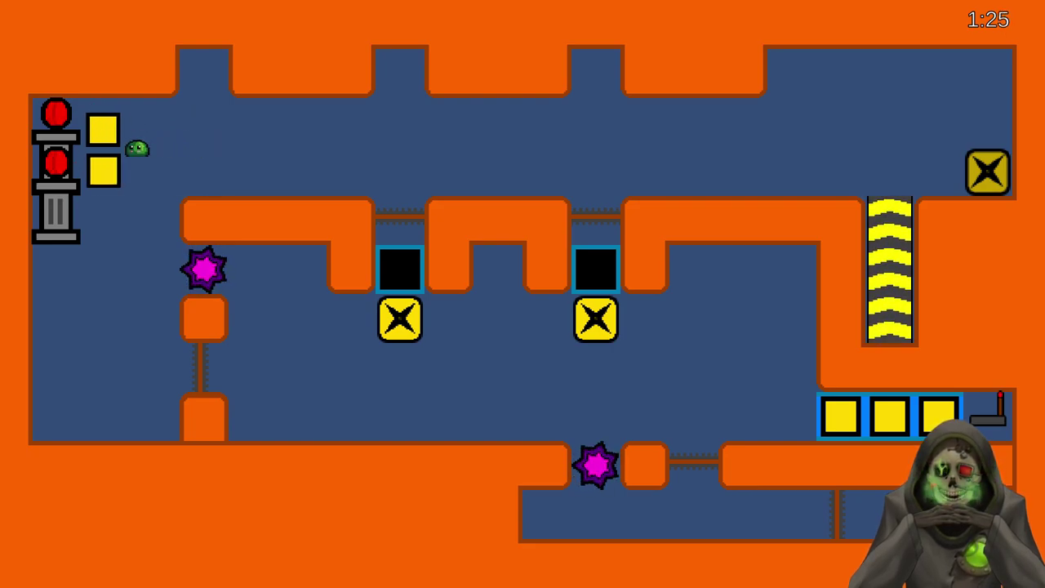
# Bring the slime to the east end of the upper corridor and step on the X plate for an explosive block
pyautogui.press('Right')
pyautogui.press('Right')
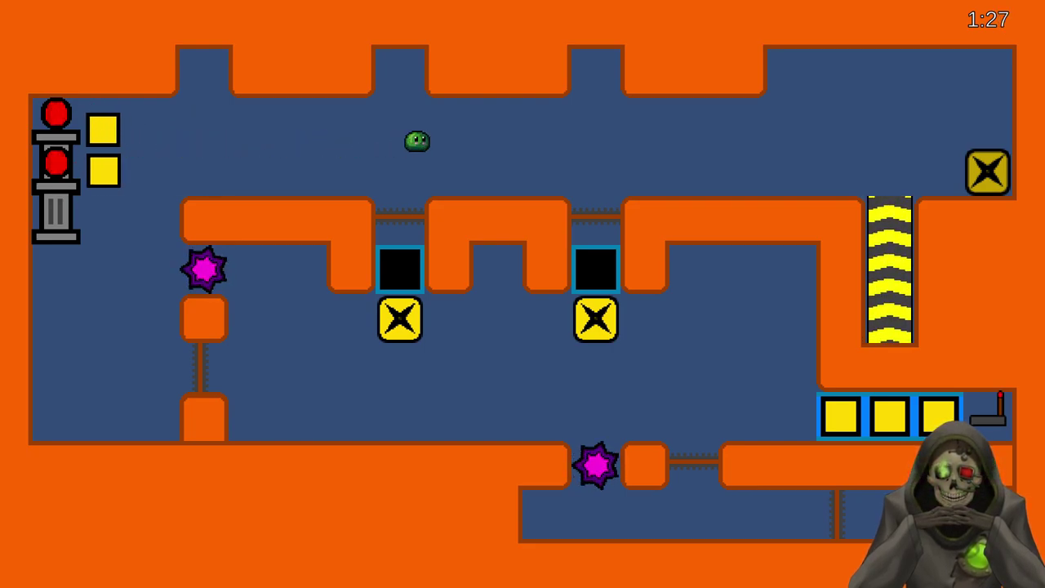
pyautogui.press('Right')
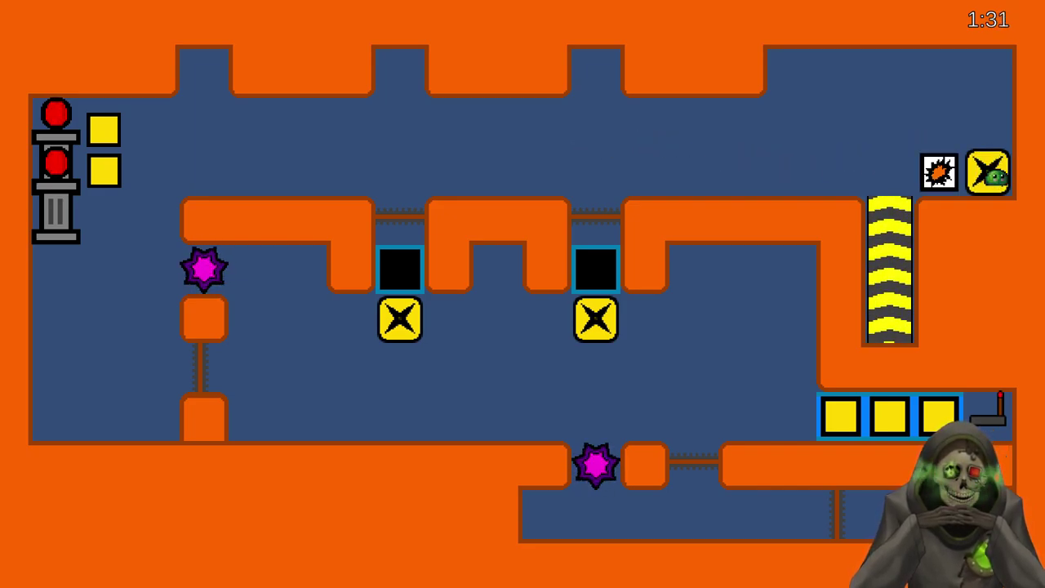
# Push the explosive block west along the upper corridor until it hangs over the west shaft beside the yellow blocks
pyautogui.press('Left')
pyautogui.press('Left')
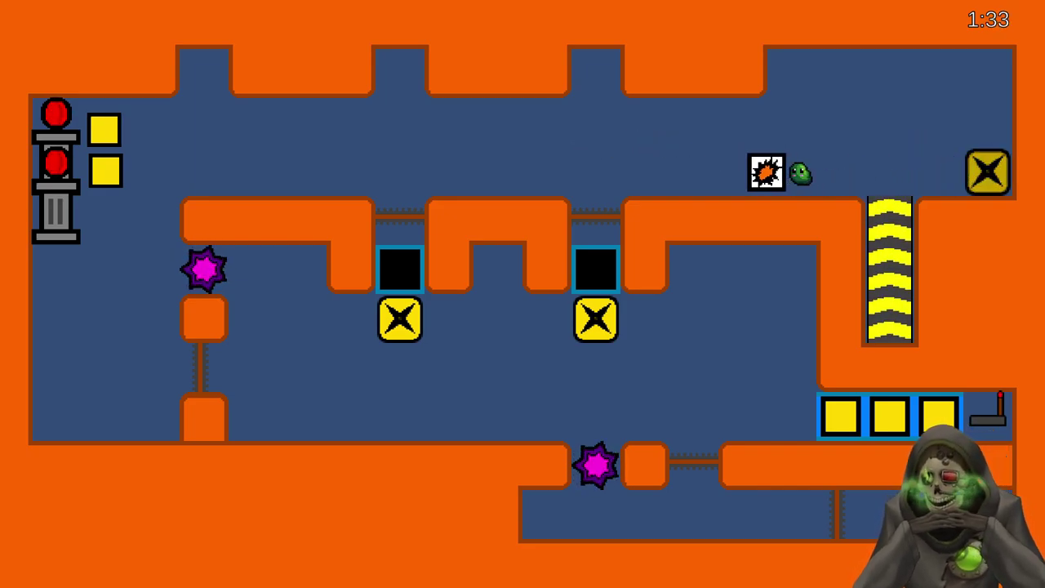
pyautogui.press('Left')
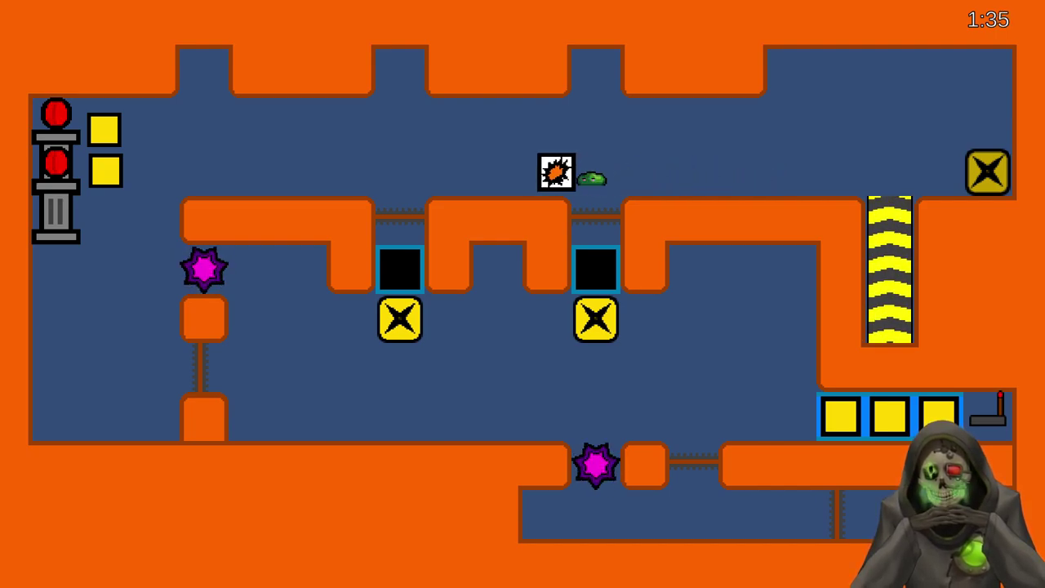
pyautogui.press('Left')
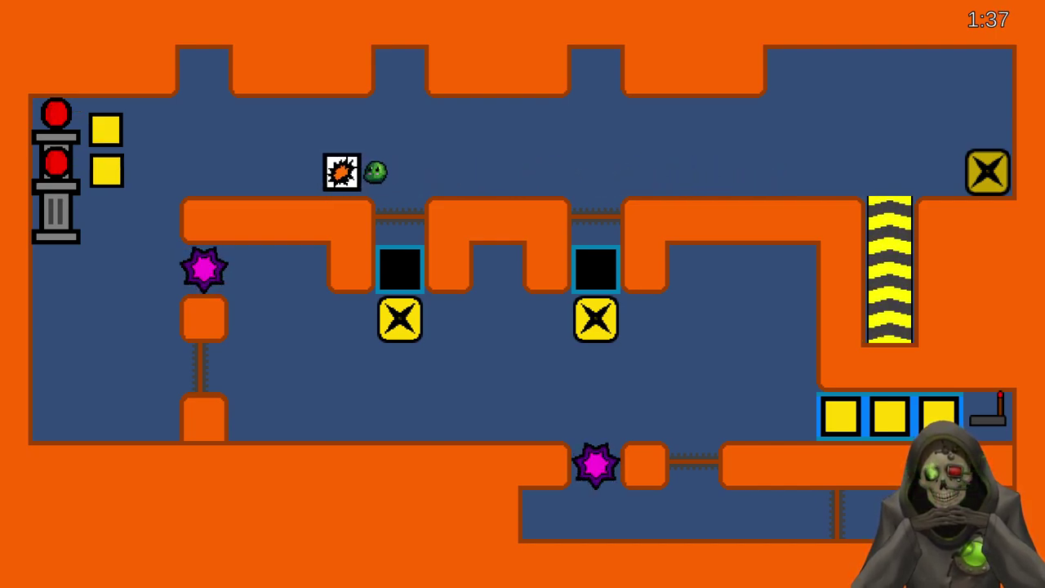
pyautogui.press('Left')
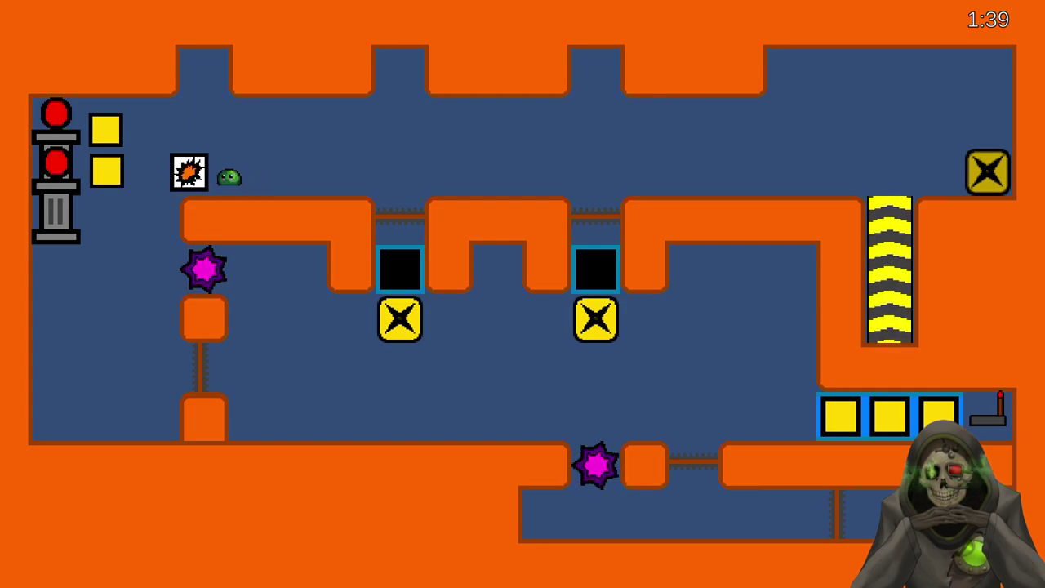
pyautogui.press('Up')
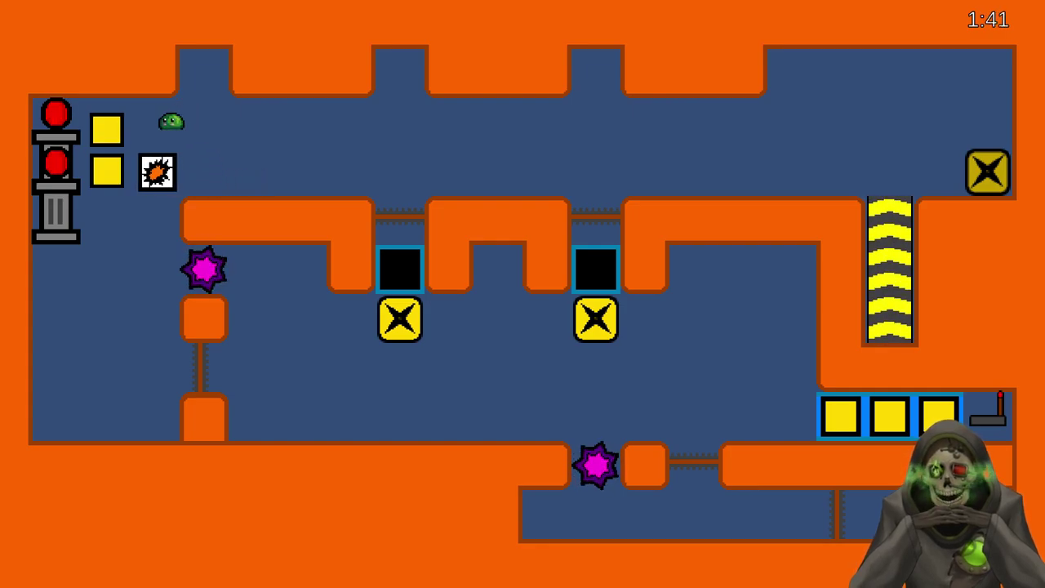
# Push the explosive block down the west shaft and into the chamber's west gate to blow it open, then back away
pyautogui.press('Left')
pyautogui.press('Down')
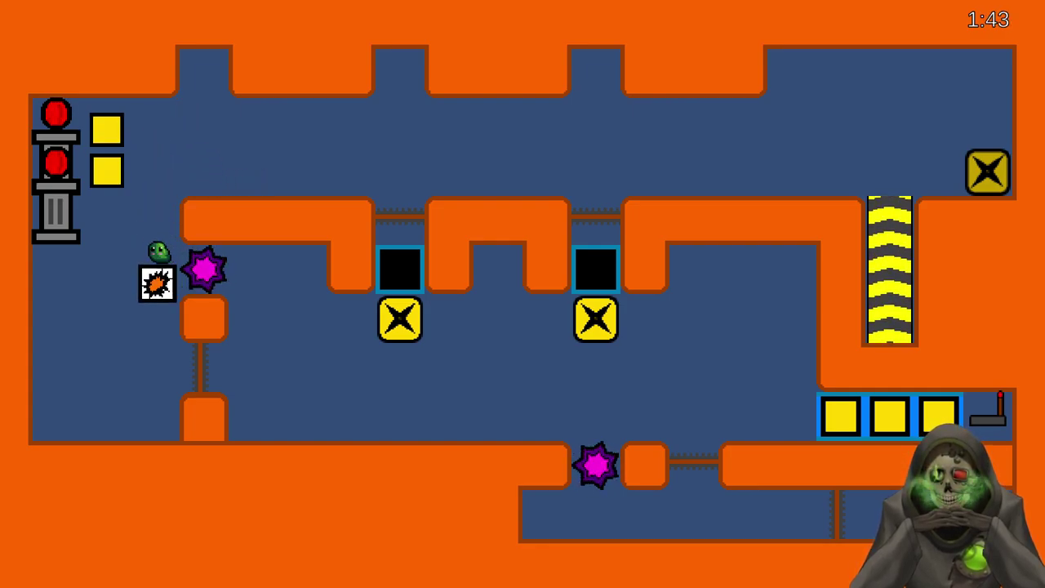
pyautogui.press('Down')
pyautogui.press('Left')
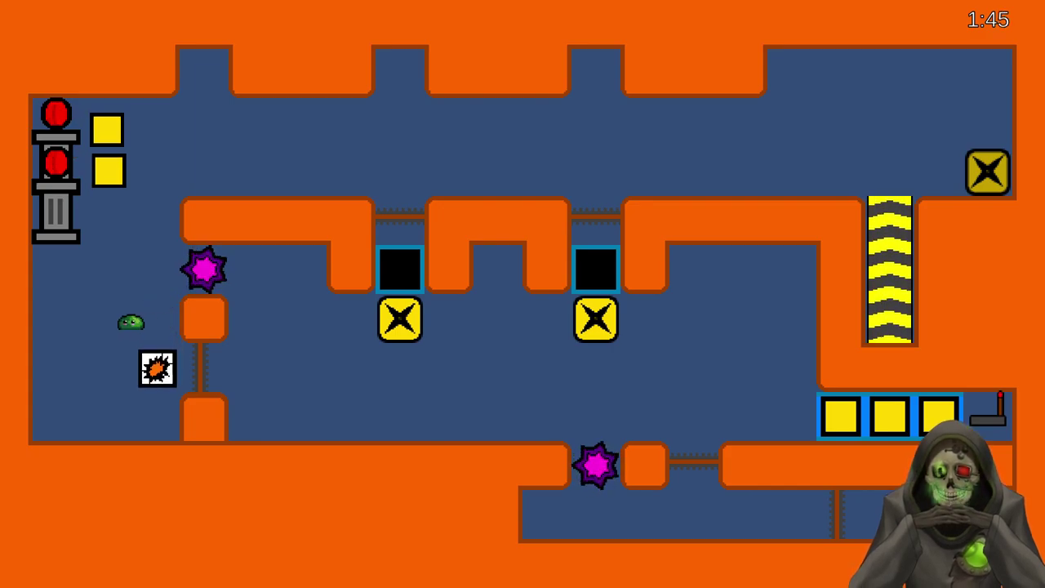
pyautogui.press('Down')
pyautogui.press('Right')
pyautogui.press('Up')
pyautogui.press('Left')
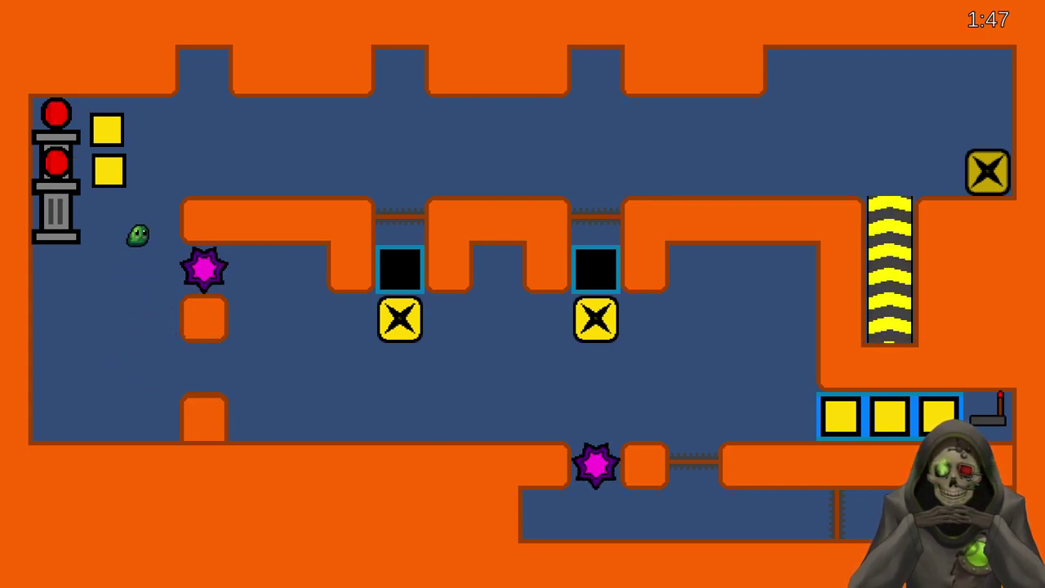
# Return the slime along the upper corridor to the X plate at its east end for another explosive block
pyautogui.press('Up')
pyautogui.press('Left')
pyautogui.press('Right')
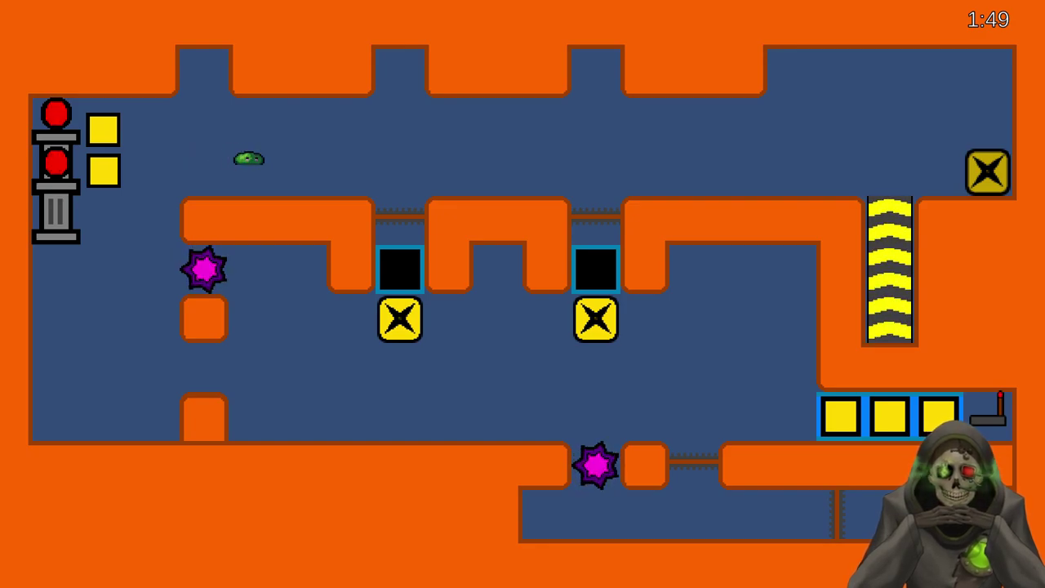
pyautogui.press('Right')
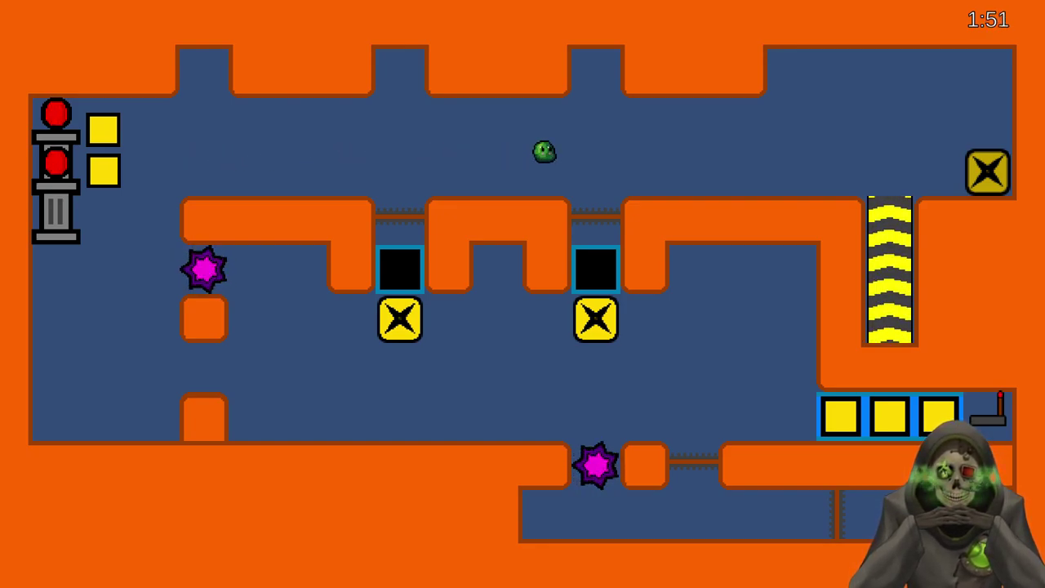
pyautogui.press('Right')
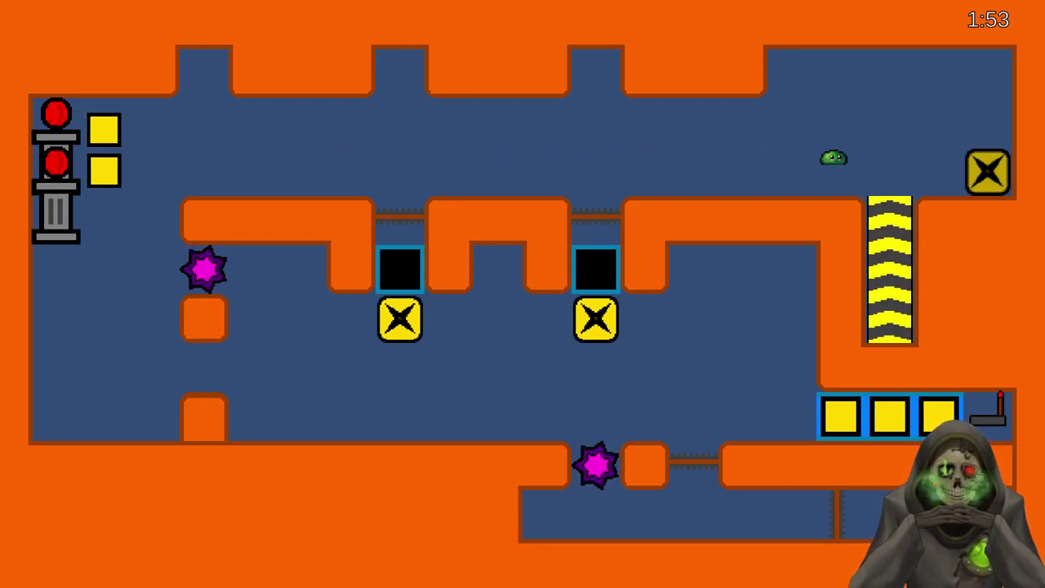
pyautogui.press('Right')
# Push the second explosive block west along the upper corridor to the top of the west shaft
pyautogui.press('Left')
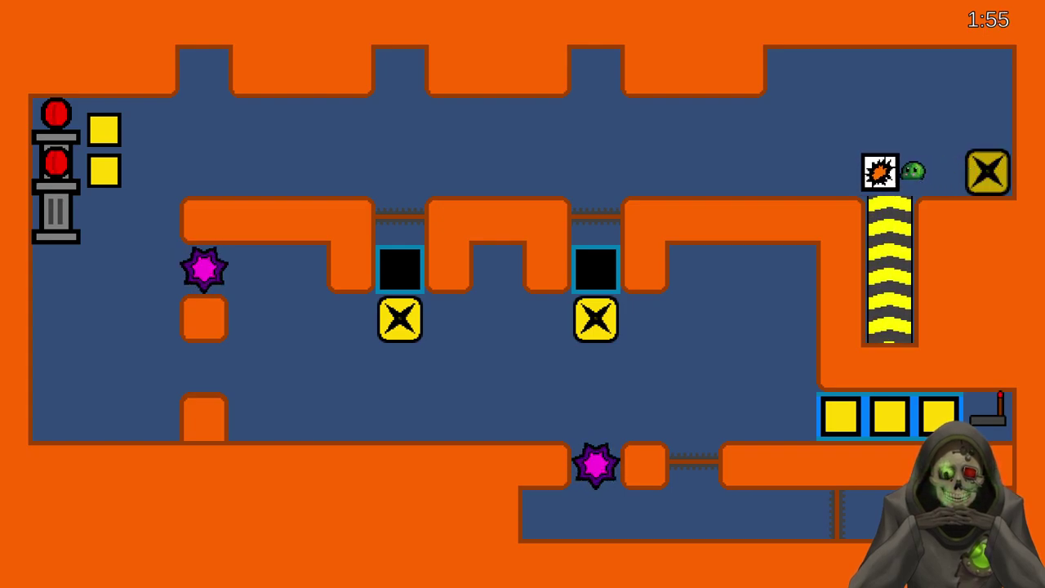
pyautogui.press('Left')
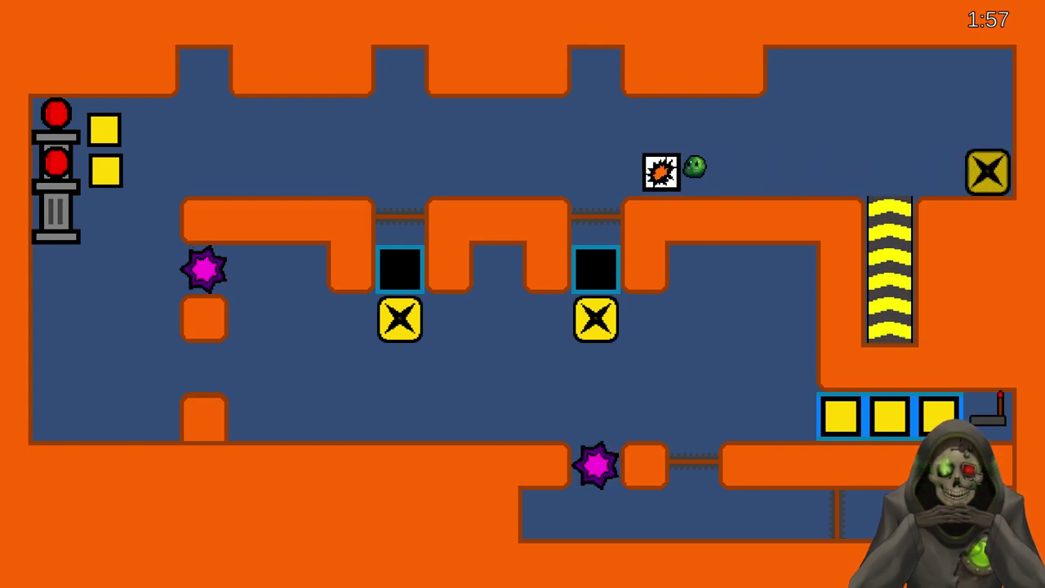
pyautogui.press('Left')
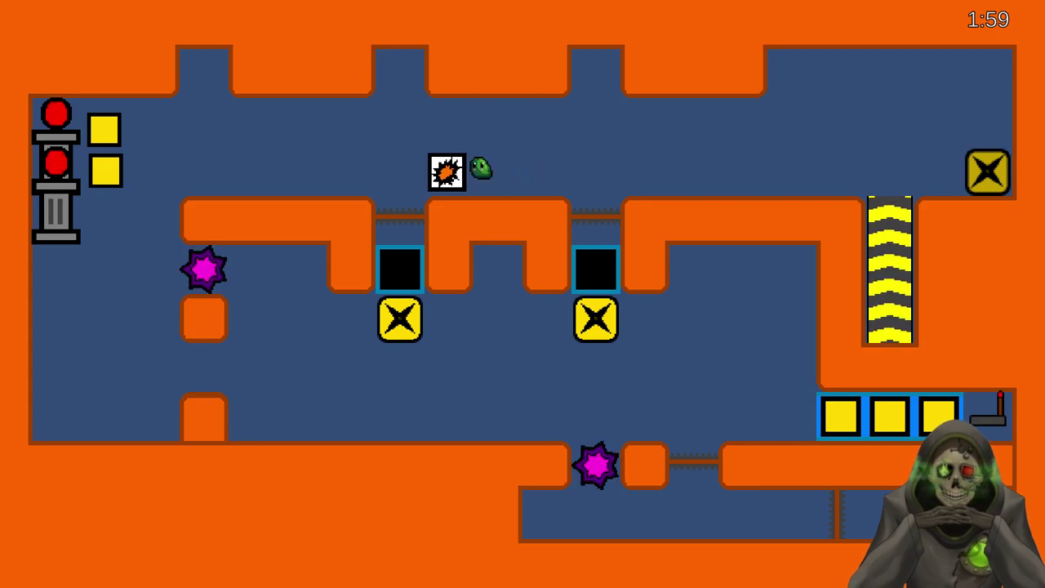
pyautogui.press('Left')
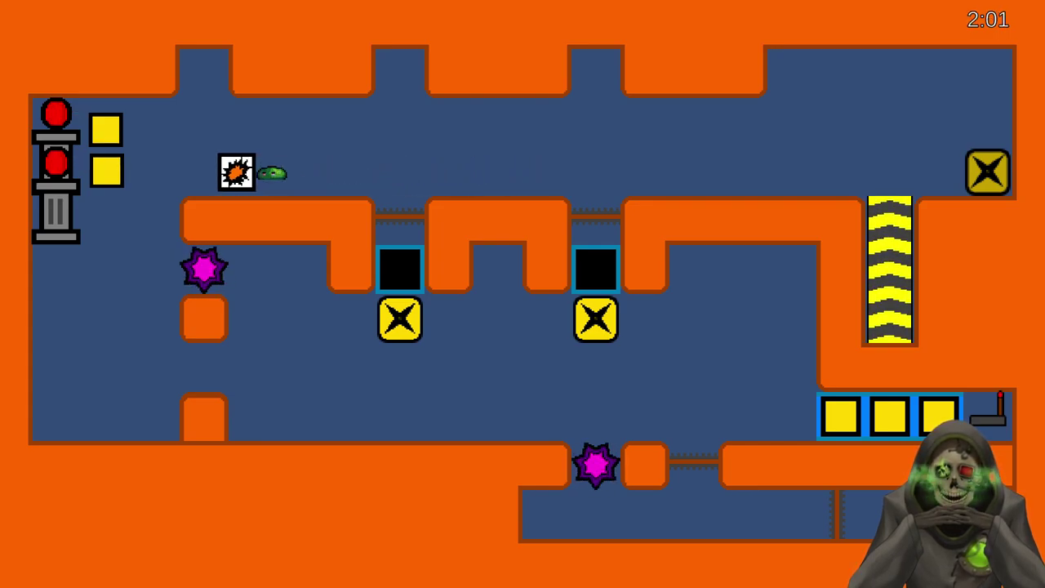
pyautogui.press('Left')
pyautogui.press('Up')
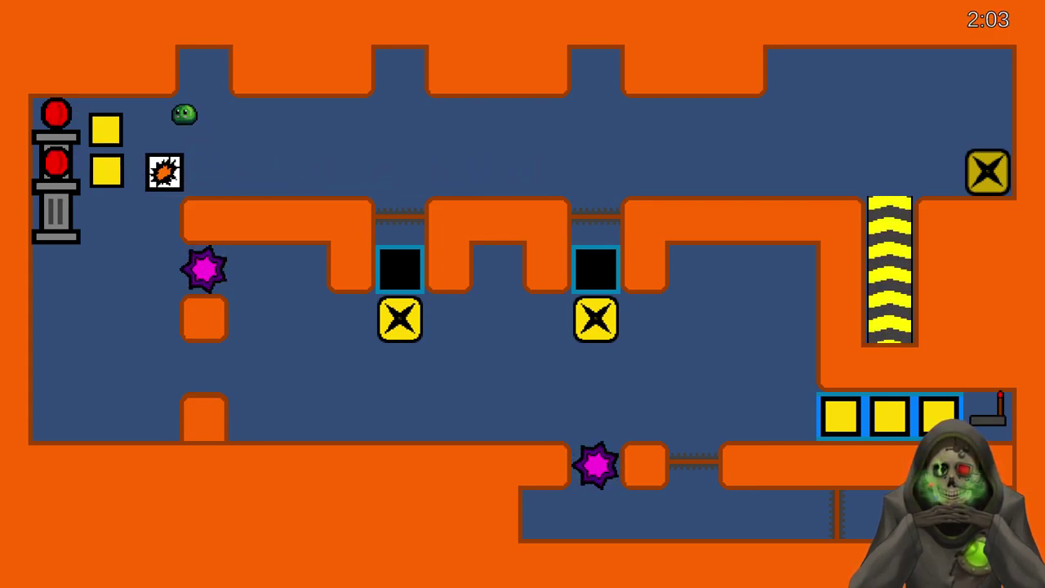
# Work the explosive block clear of the ledge and push it down the west shaft to the height of the opened gate
pyautogui.press('Left')
pyautogui.press('Right')
pyautogui.press('Left')
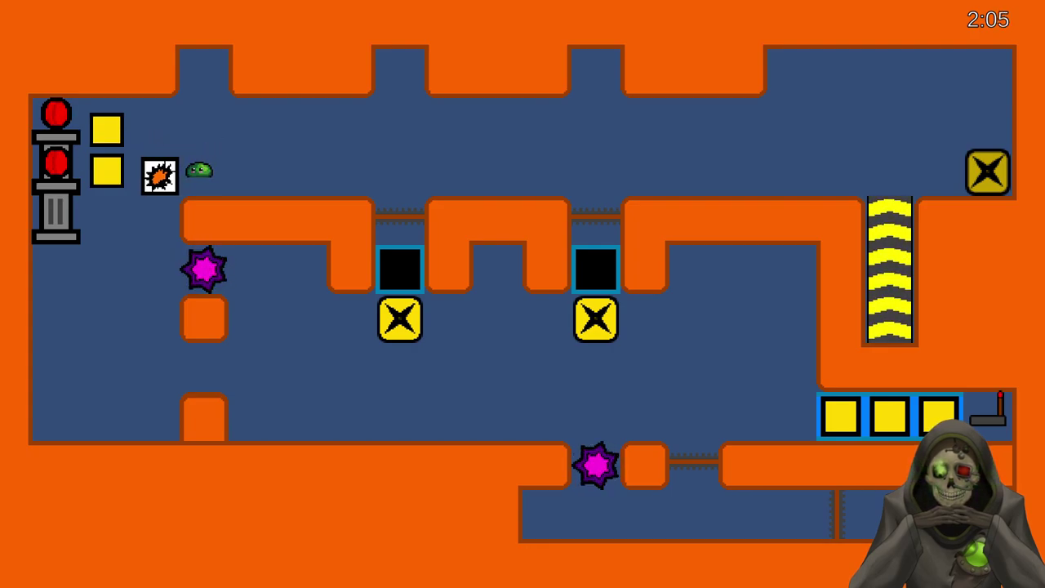
pyautogui.press('Up')
pyautogui.press('Left')
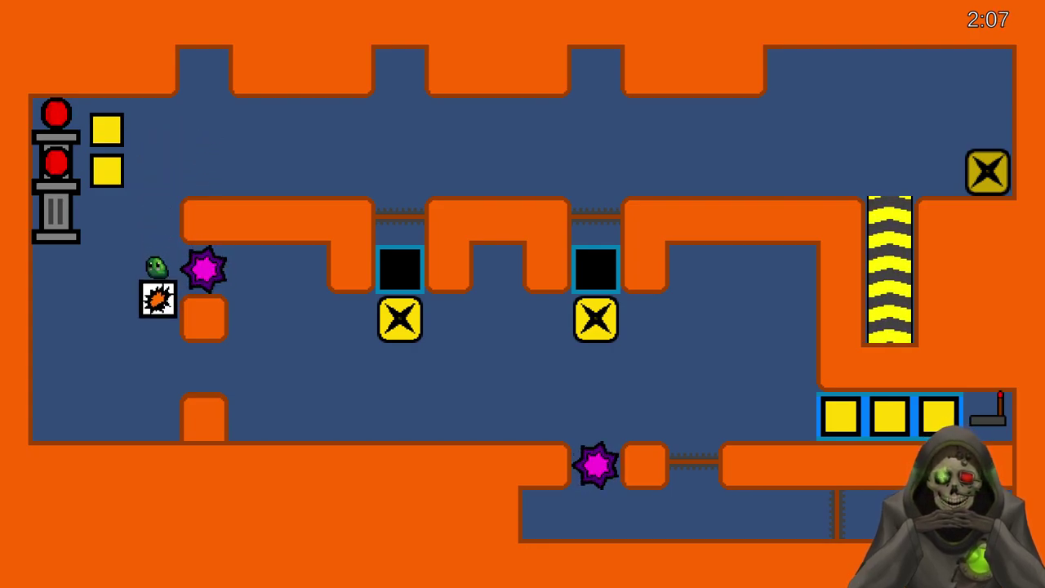
pyautogui.press('Down')
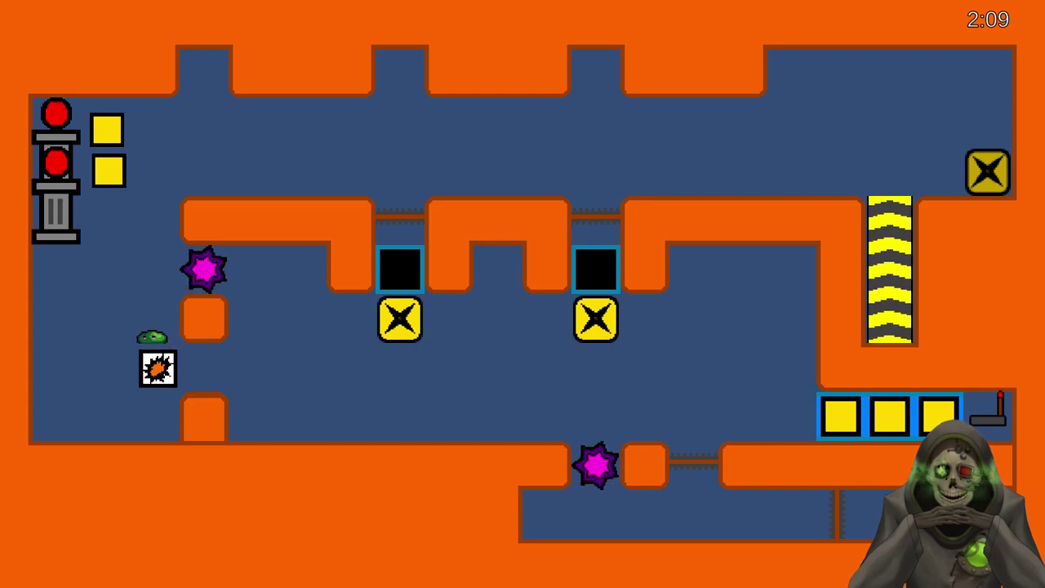
# Push the explosive block east through the opened gate and across the chamber until it sits above the floor gate
pyautogui.press('Left')
pyautogui.press('Right')
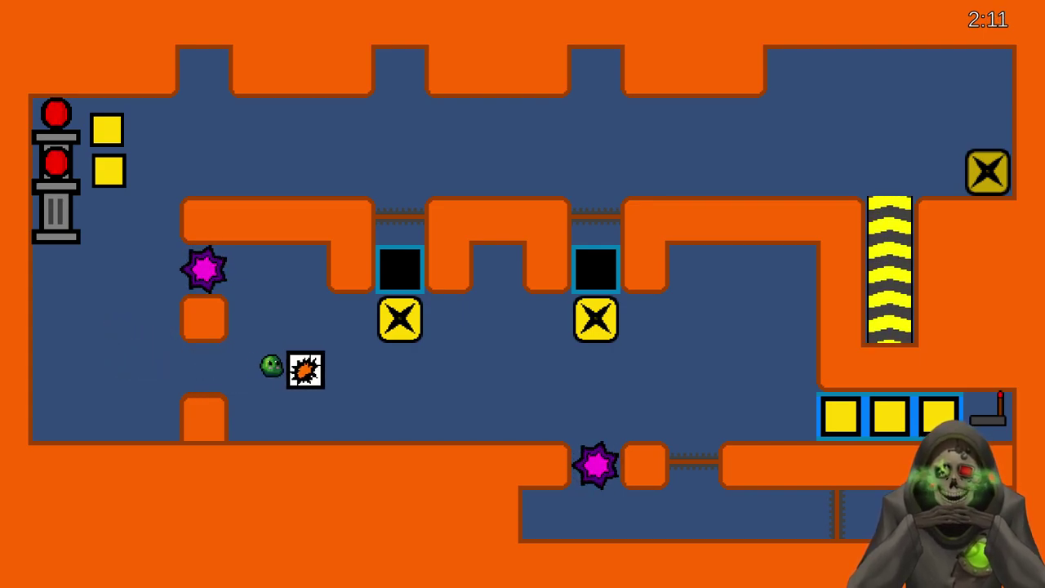
pyautogui.press('Right')
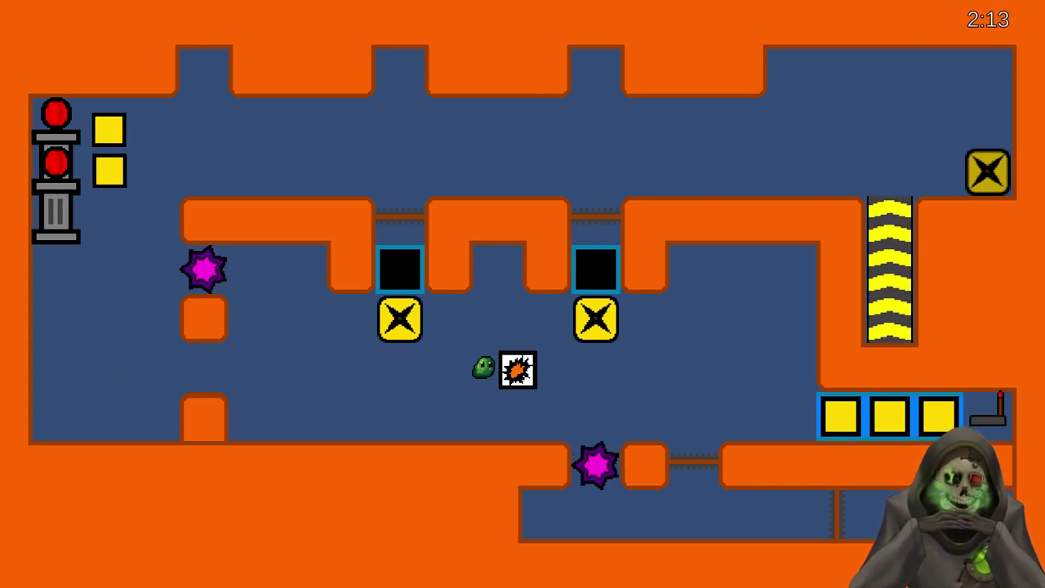
pyautogui.press('Right')
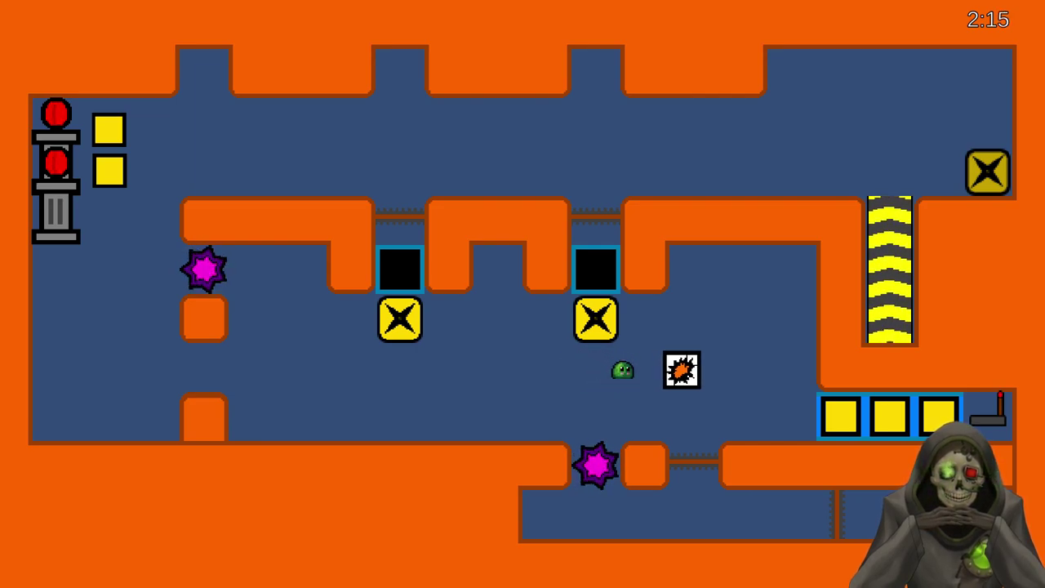
pyautogui.press('Up')
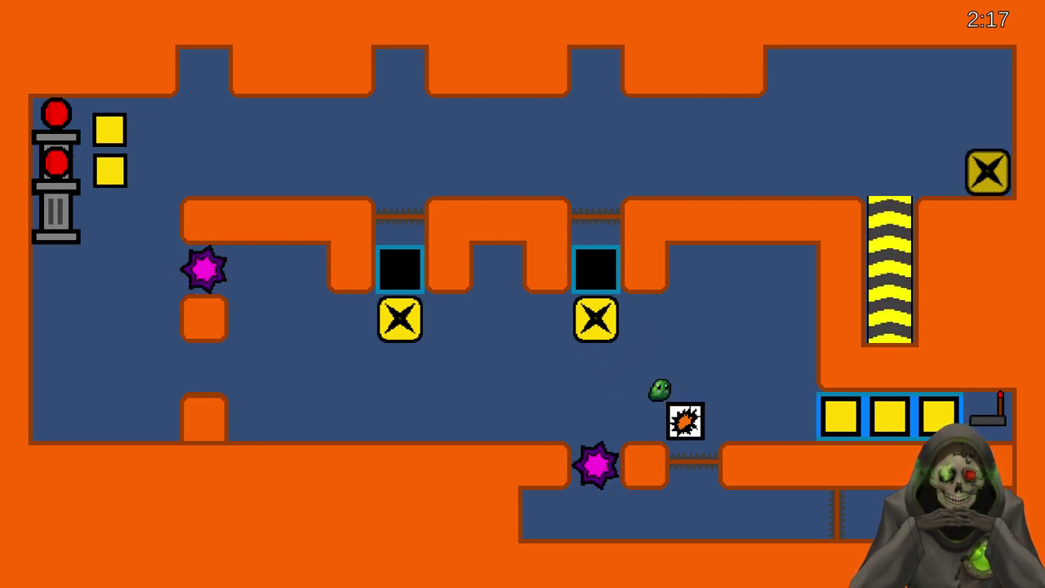
# Line the explosive block up with the chamber's floor gate and blow the gate open from above
pyautogui.press('Right')
pyautogui.press('Right')
pyautogui.press('Up')
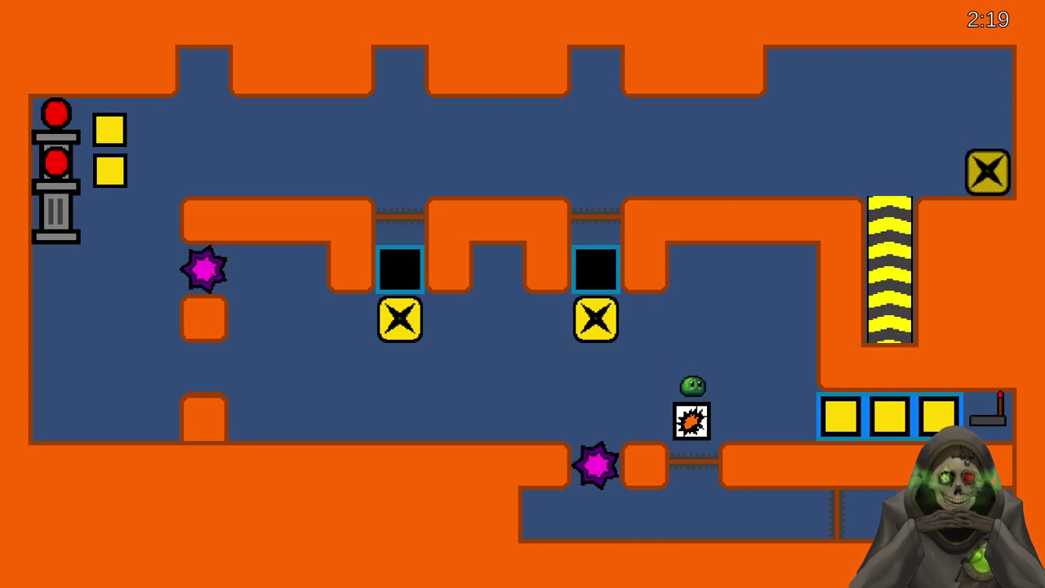
pyautogui.press('Left')
pyautogui.press('Up')
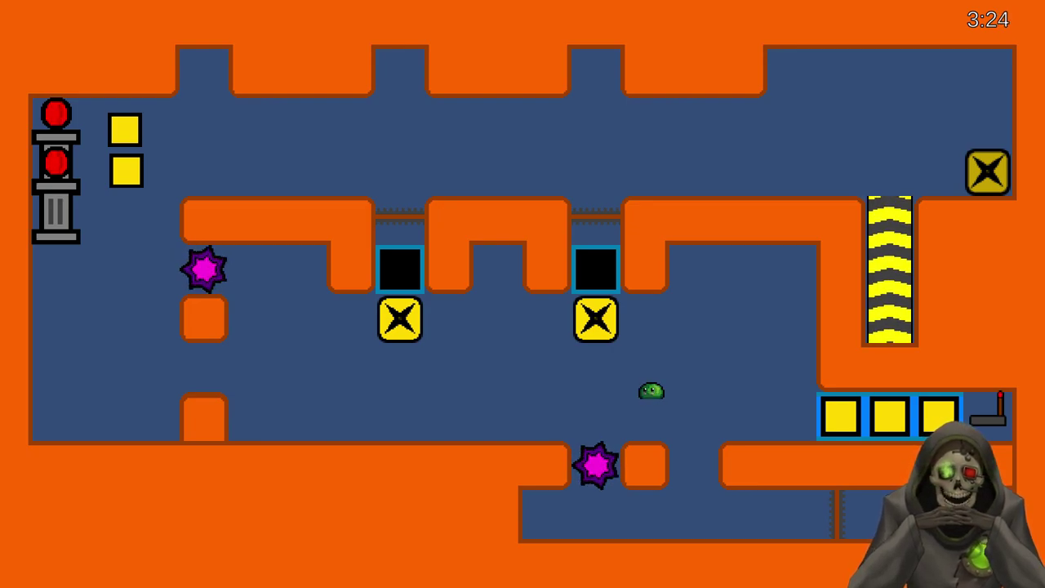
# Take the slime down through the opened floor gate to examine the lower passage
pyautogui.press('Right')
pyautogui.press('Down')
pyautogui.press('Left')
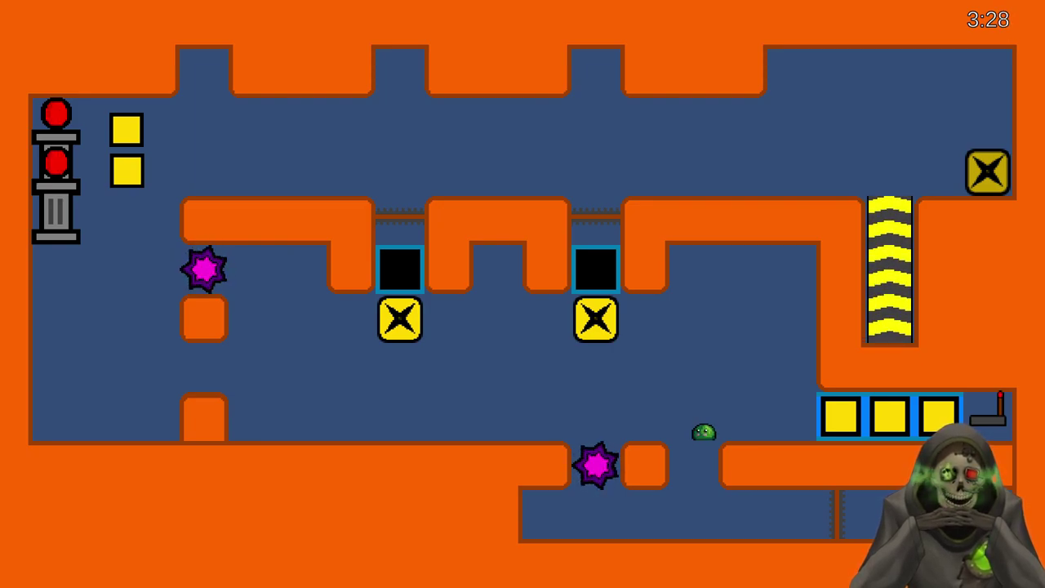
pyautogui.press('Down')
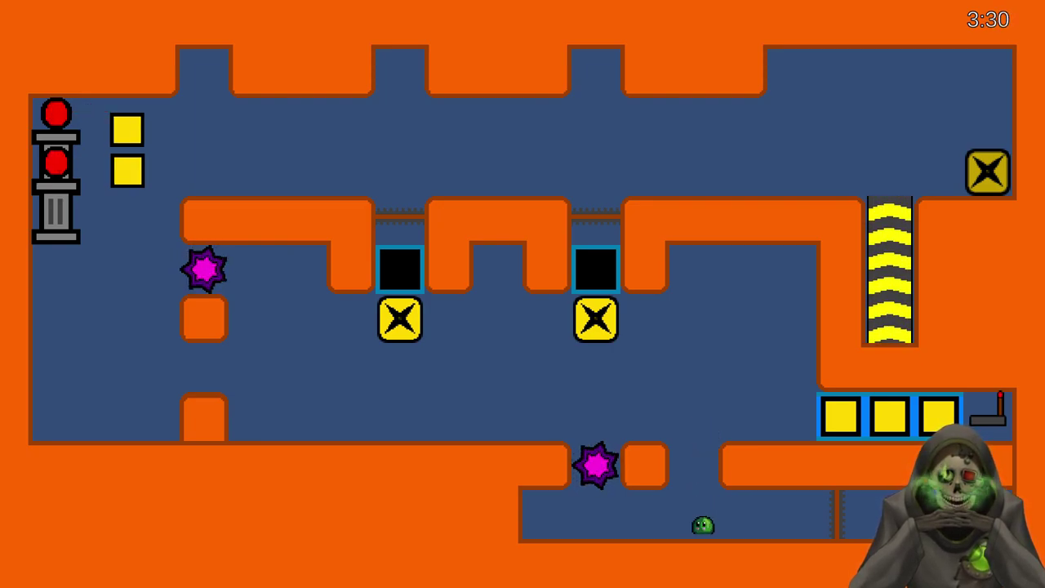
# Leave the lower passage and steer the slime into the purple star in the chamber floor to restart at the corridor's east end
pyautogui.press('Up')
pyautogui.press('Left')
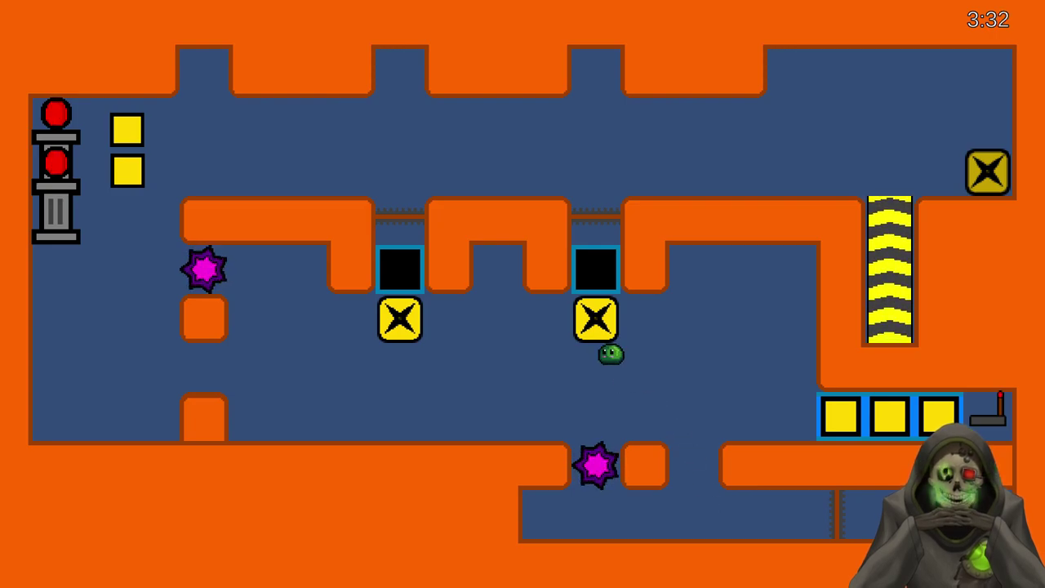
pyautogui.press('Down')
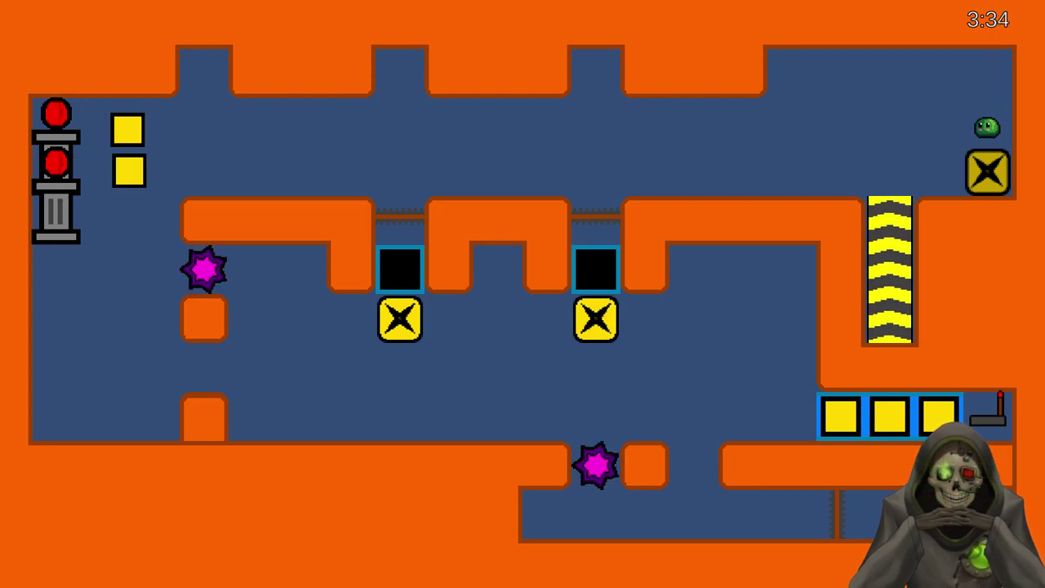
# Push the explosive block west along the upper corridor until it is past both floor gates
pyautogui.press('Left')
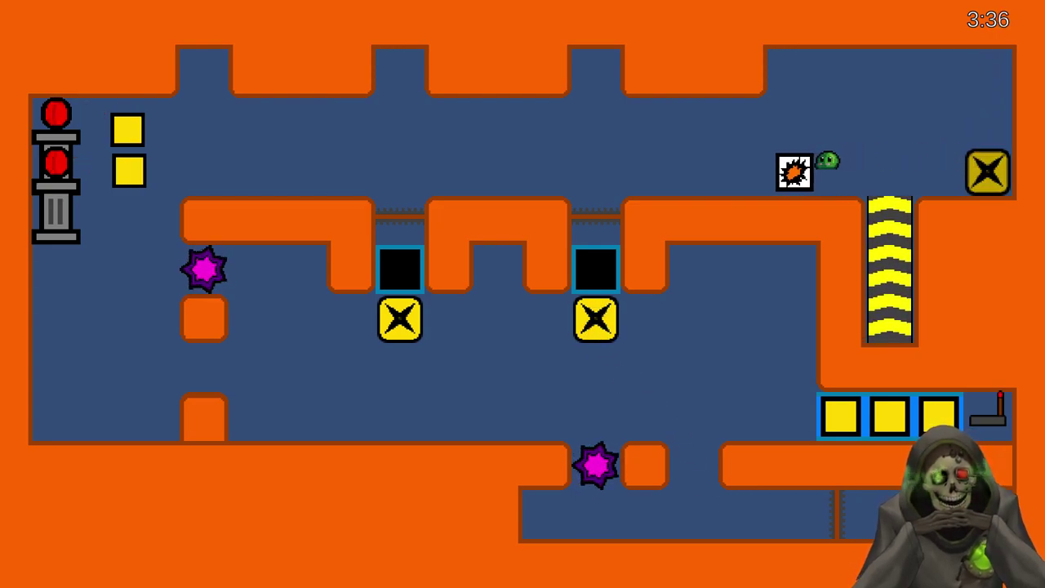
pyautogui.press('Left')
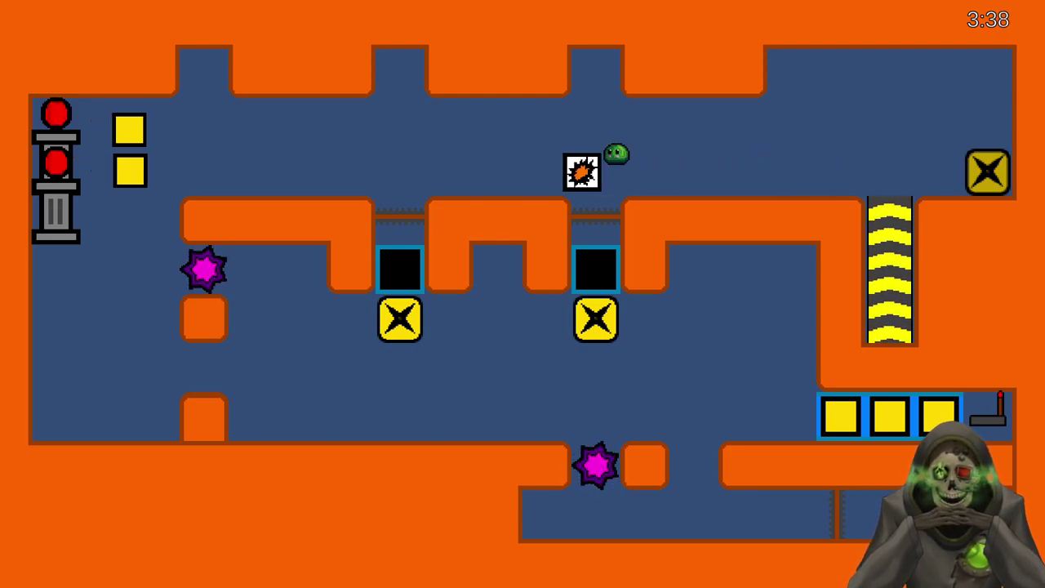
pyautogui.press('Left')
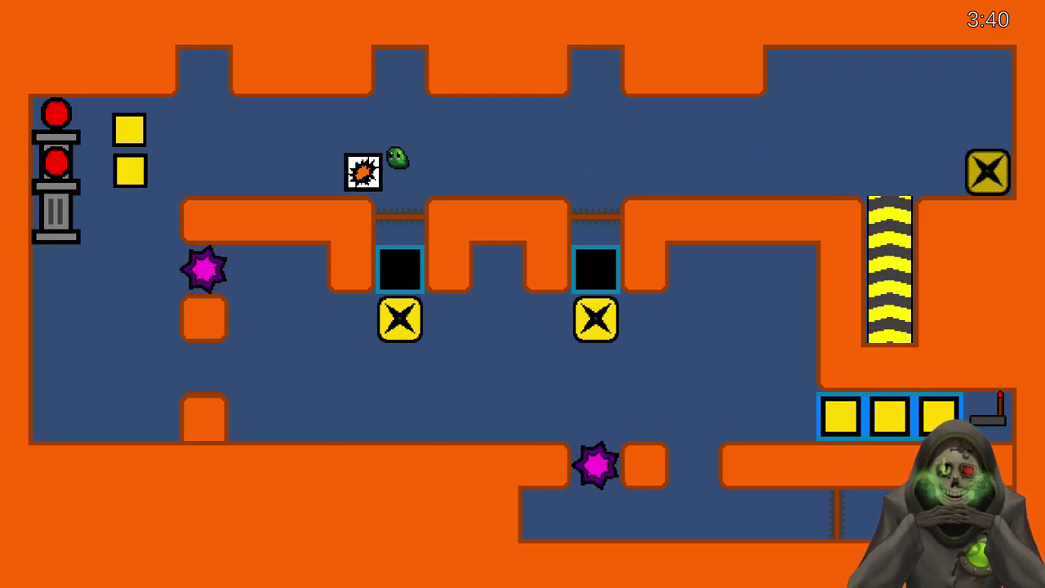
pyautogui.press('Left')
pyautogui.press('Up')
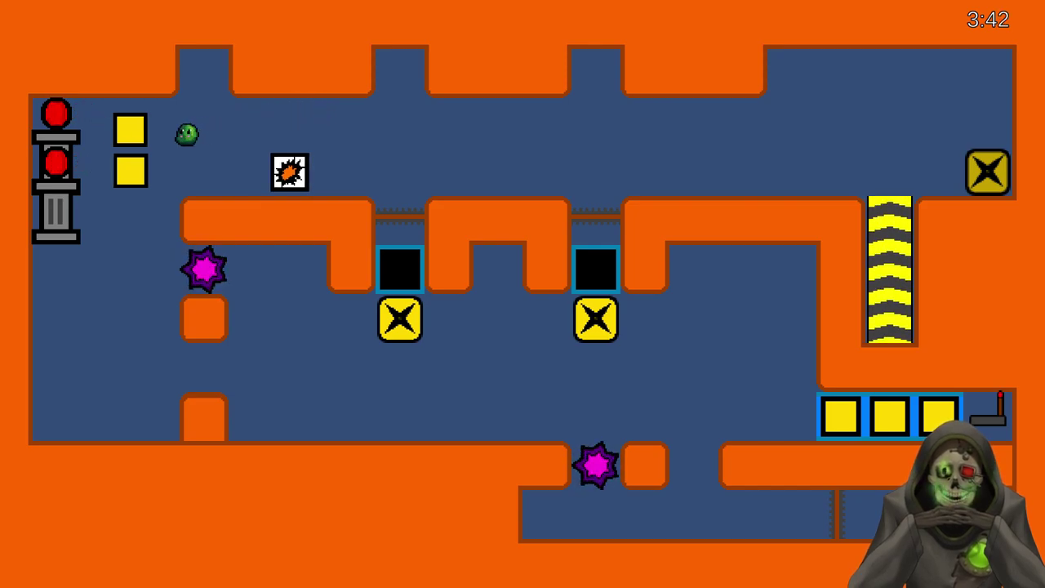
# Push the pair of yellow blocks west, closer to the two stacked turrets
pyautogui.press('Right')
pyautogui.press('Down')
pyautogui.press('Left')
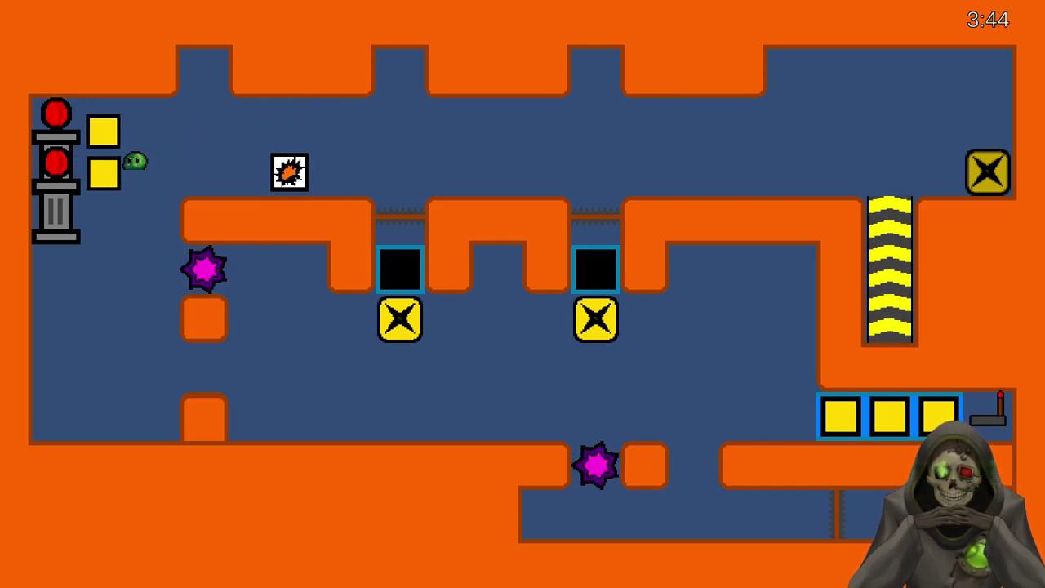
# Return to the explosive block, push it west off the corridor floor and send it down the shaft beside the turrets
pyautogui.press('Right')
pyautogui.press('Up')
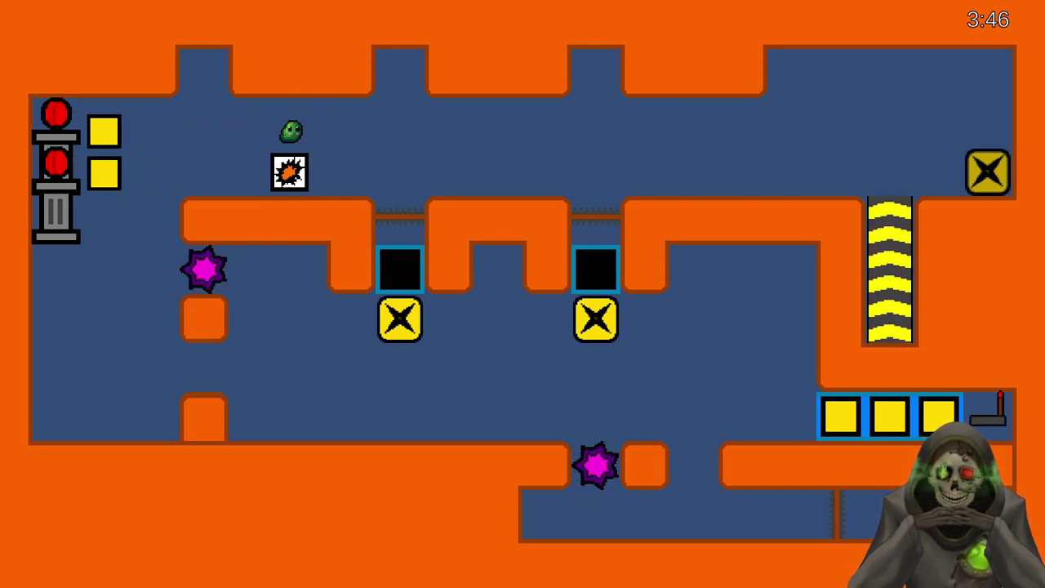
pyautogui.press('Left')
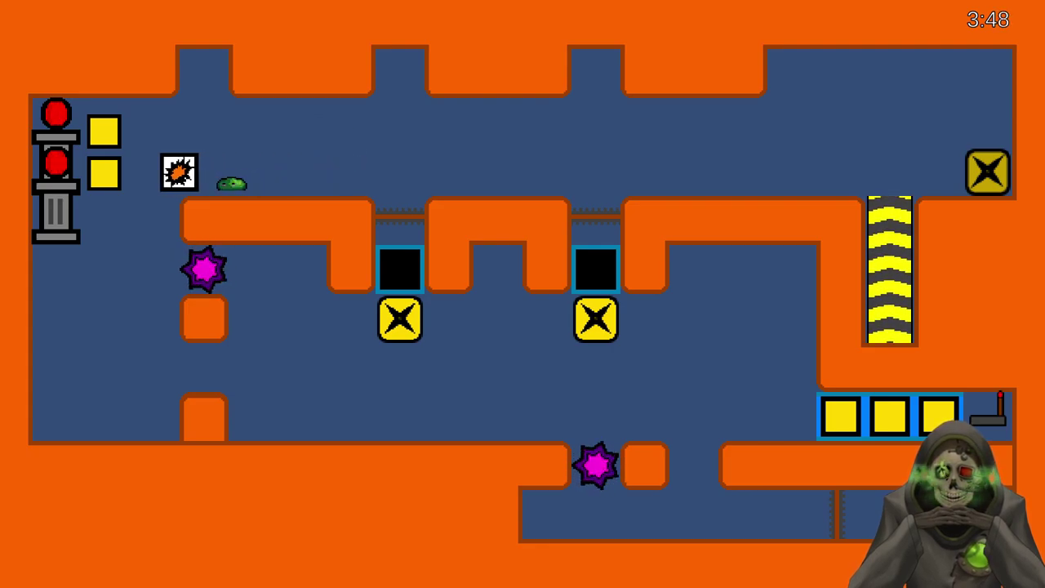
pyautogui.press('Left')
pyautogui.press('Up')
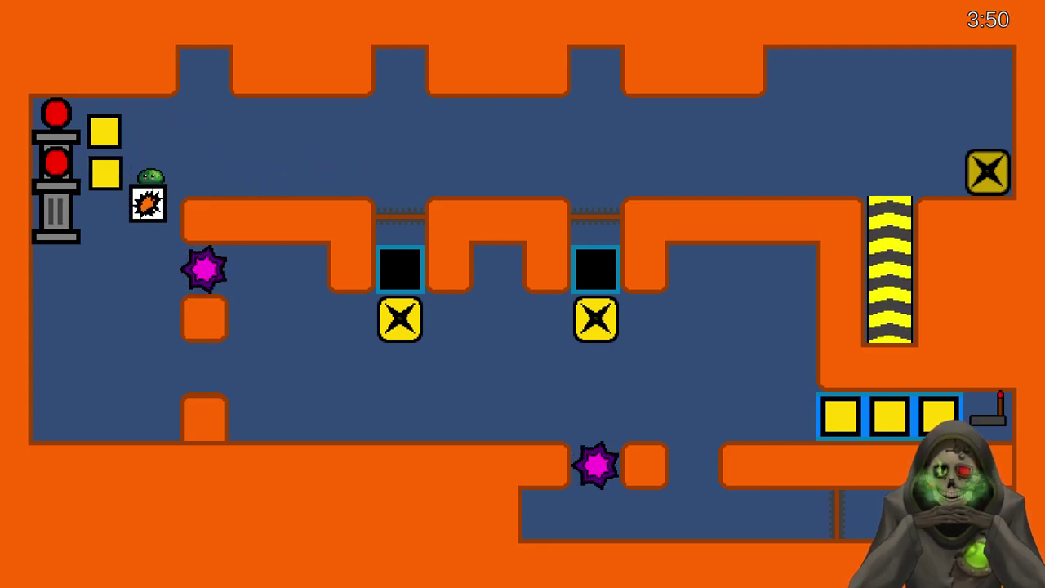
pyautogui.press('Left')
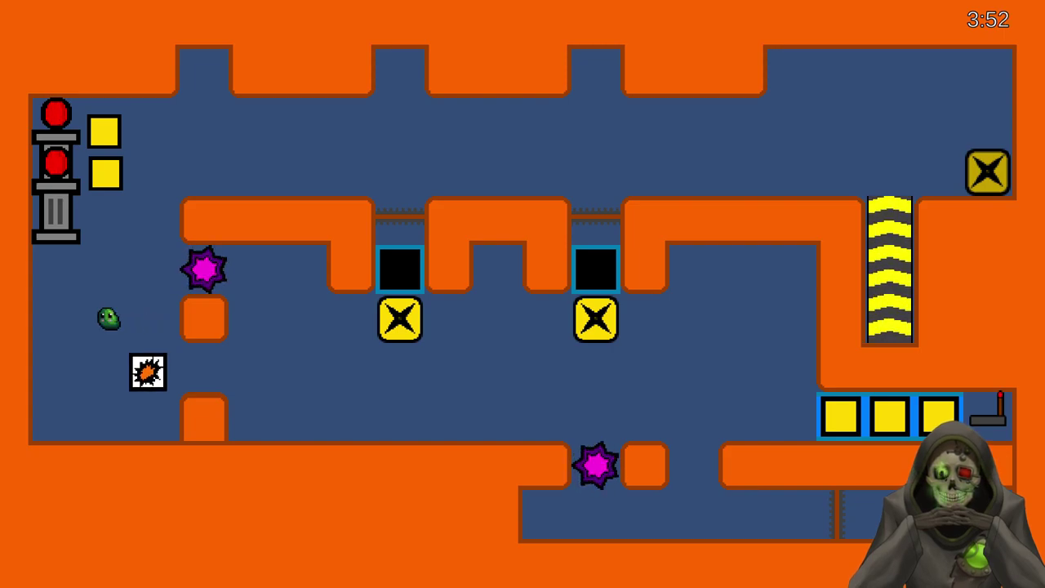
# Line the explosive block up with the gap in the pillars and push it east into the main chamber
pyautogui.press('Right')
pyautogui.press('Right')
pyautogui.press('Up')
pyautogui.press('Down')
pyautogui.press('Right')
pyautogui.press('Up')
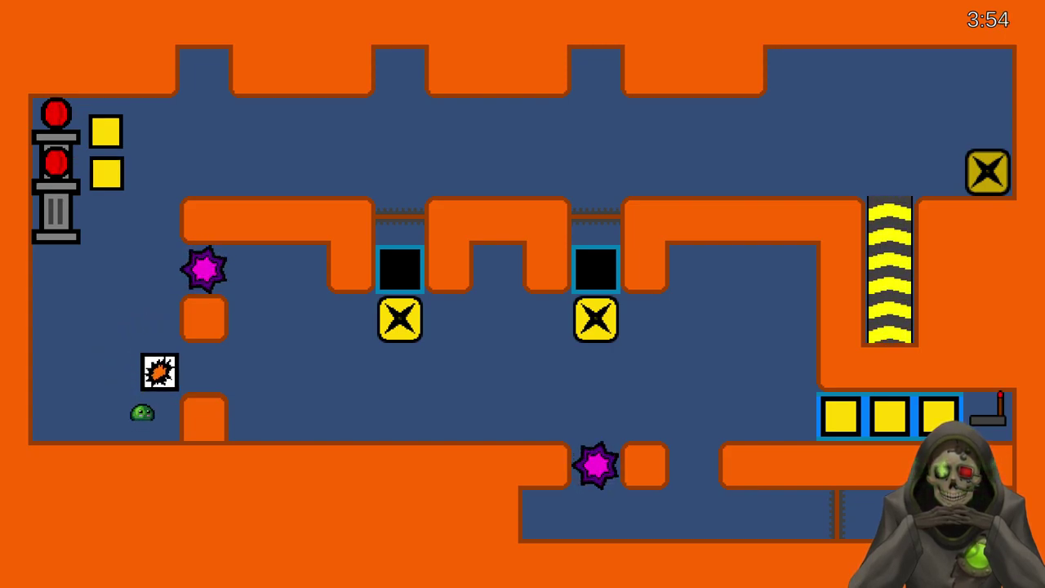
pyautogui.press('Left')
pyautogui.press('Up')
pyautogui.press('Right')
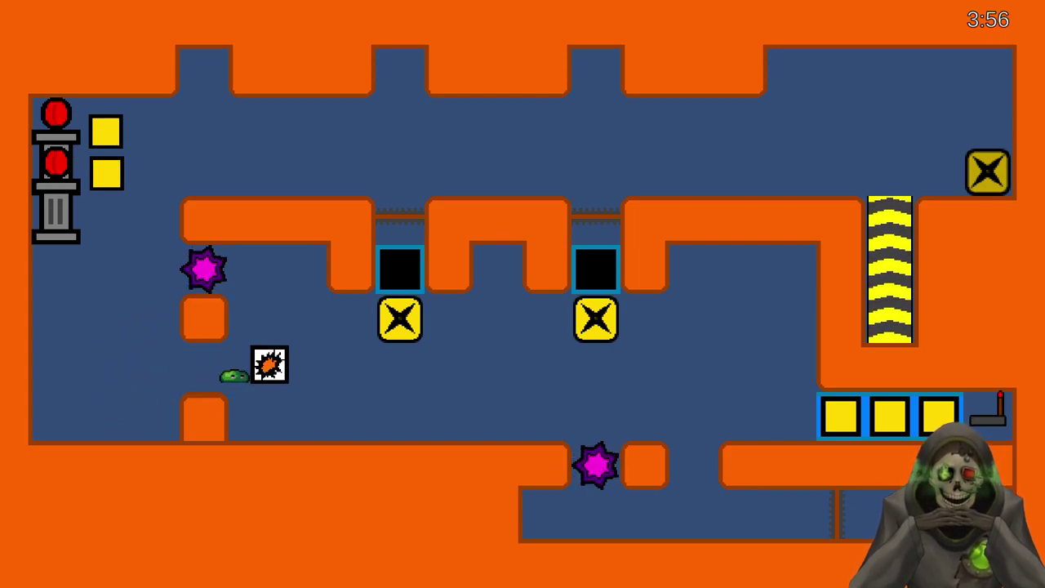
# Push the explosive block east across the chamber and down through the floor opening into the lower passage
pyautogui.press('Right')
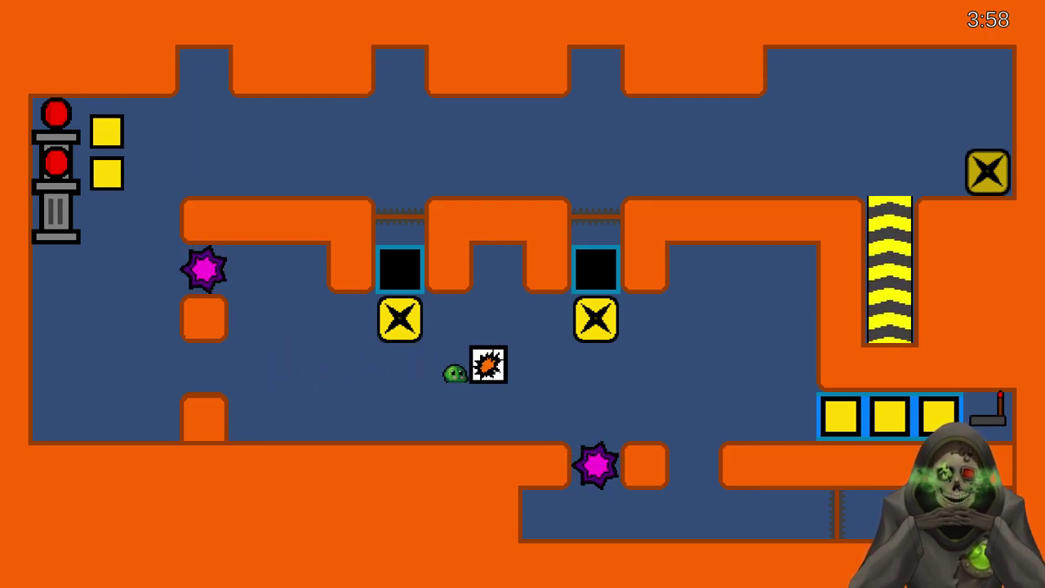
pyautogui.press('Right')
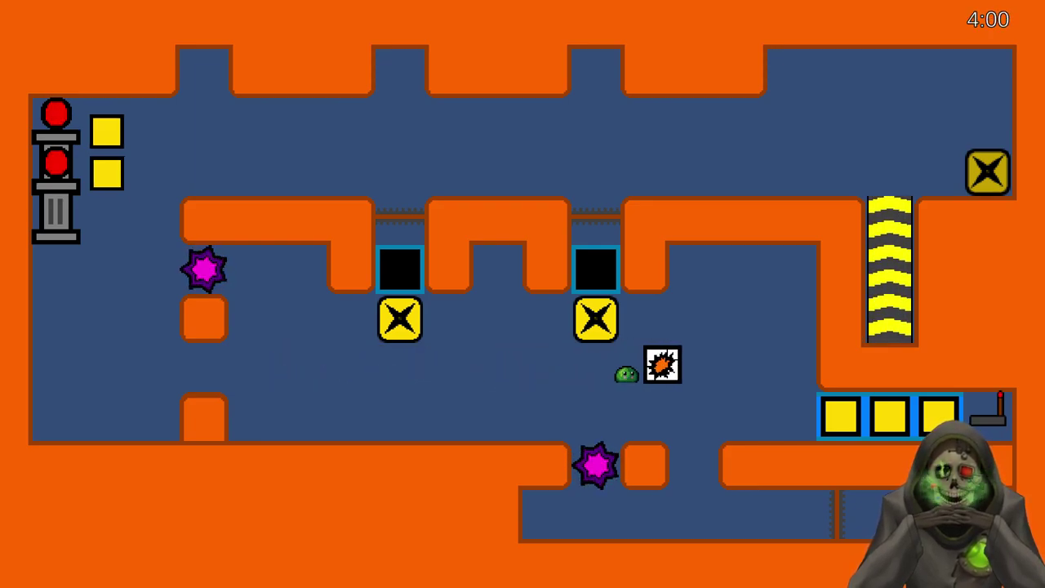
pyautogui.press('Right')
pyautogui.press('Up')
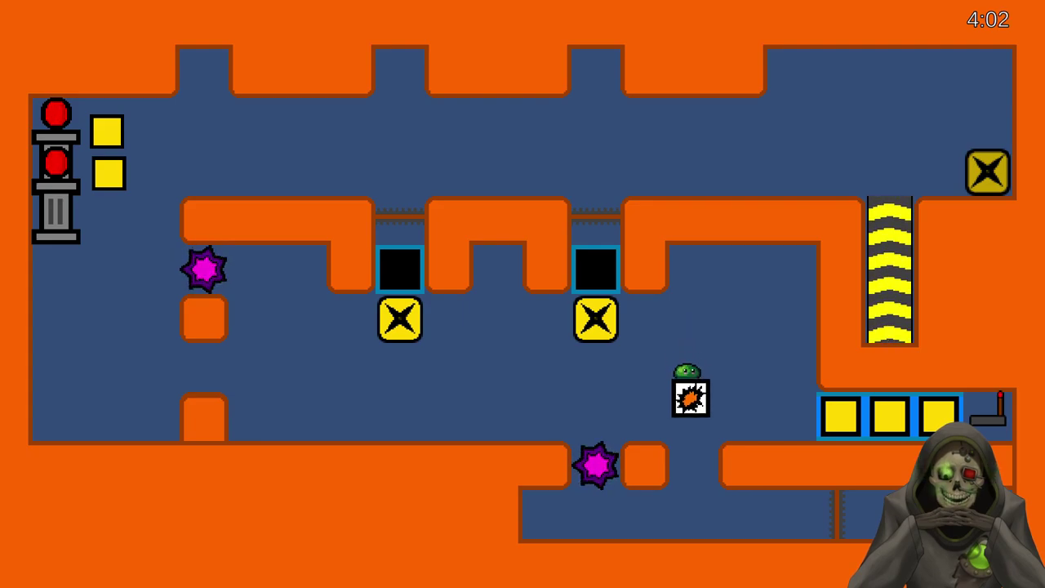
pyautogui.press('Up')
pyautogui.press('Left')
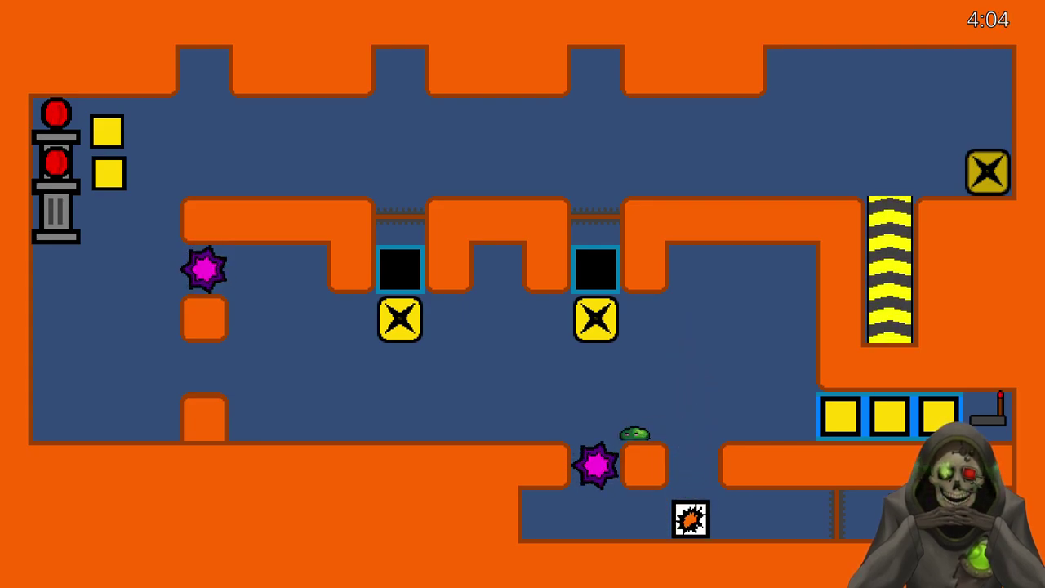
# Blast the lower passage's gate with the explosive block and take the slime east to finish the level
pyautogui.press('Right')
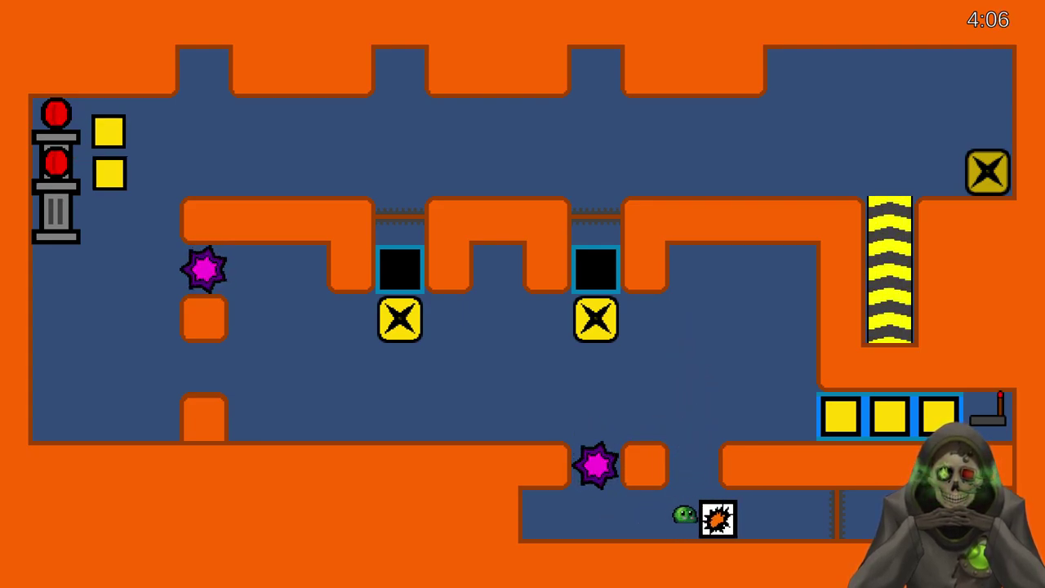
pyautogui.press('Left')
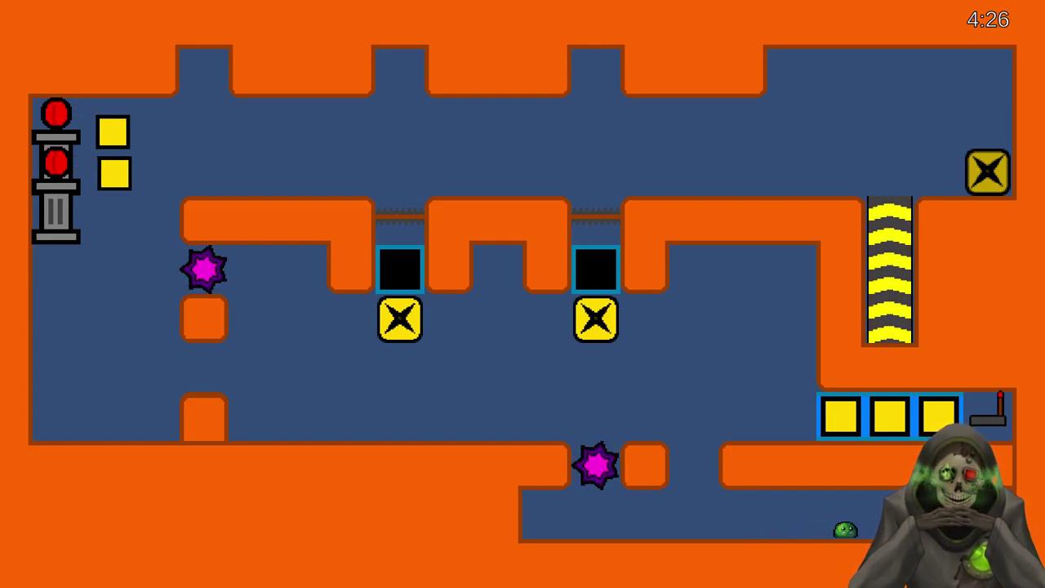
pyautogui.press('Right')
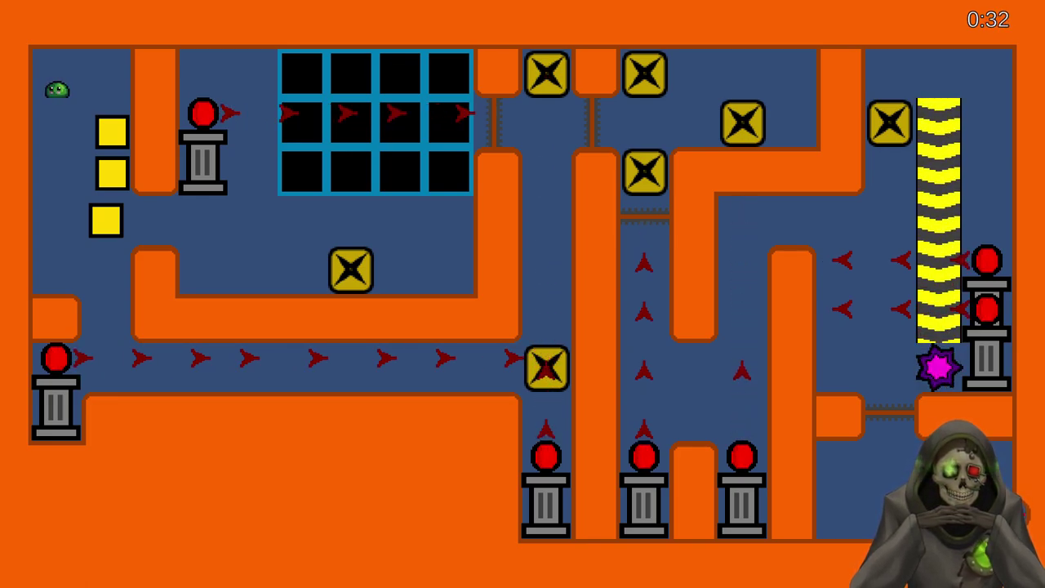
# Pause the game and reset the new turret level
pyautogui.press('Escape')
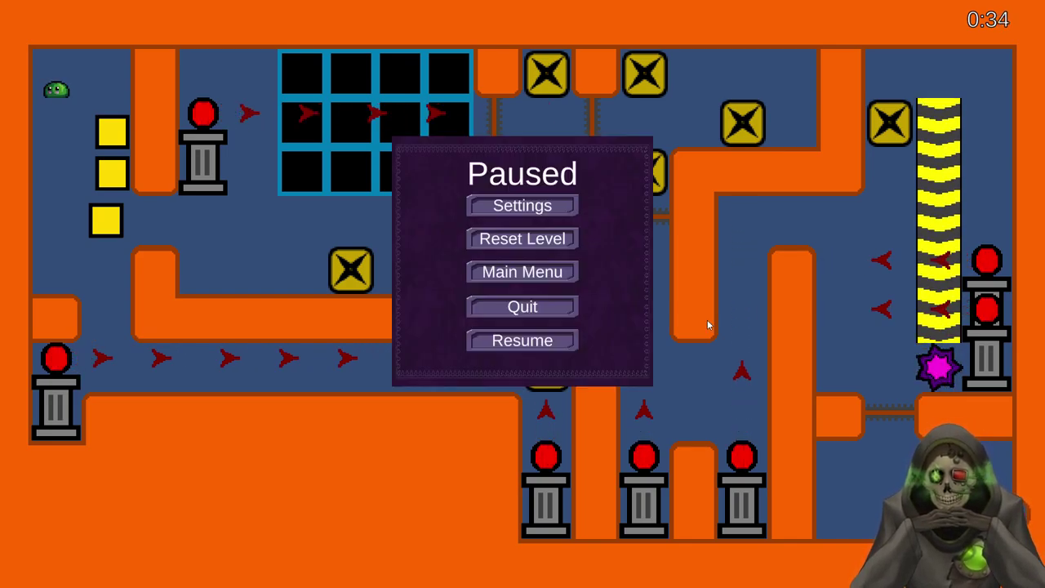
pyautogui.press('r')
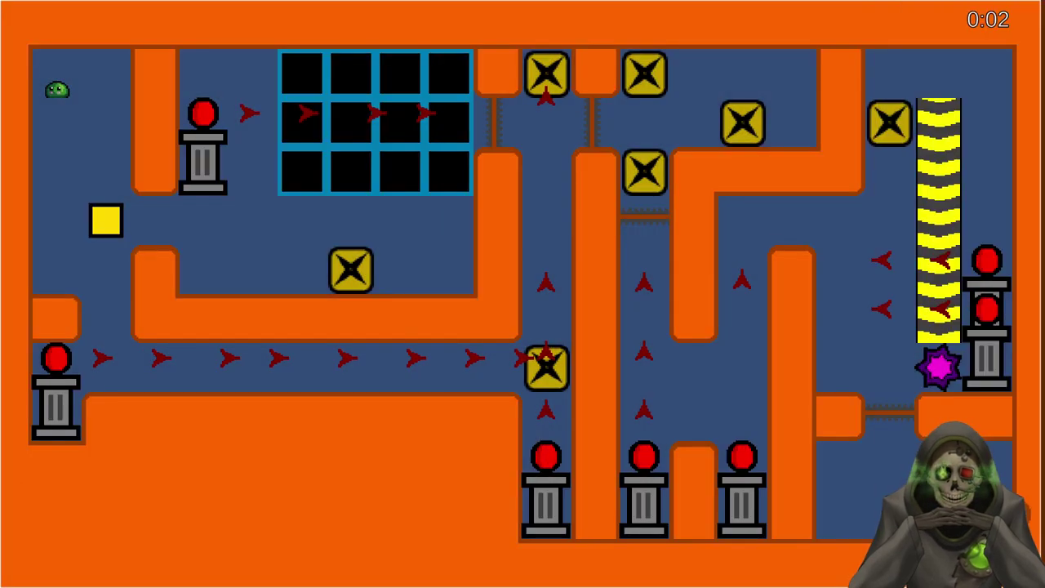
pyautogui.moveTo(1040, 587); pyautogui.dragTo(1044, 587)
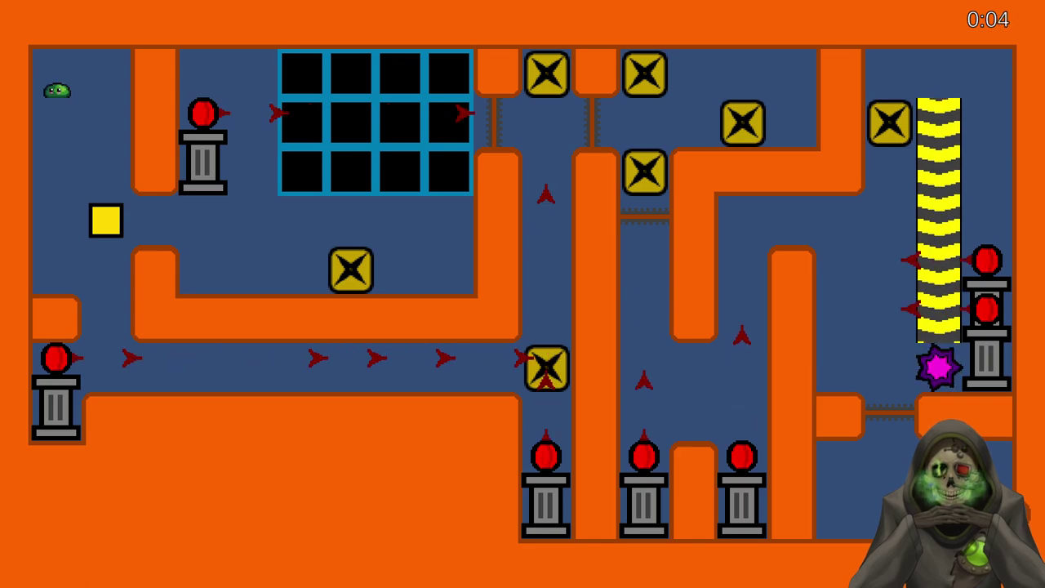
# Leave the turret level and confirm the exit to the main menu
pyautogui.press('Escape')
pyautogui.click(554, 271)
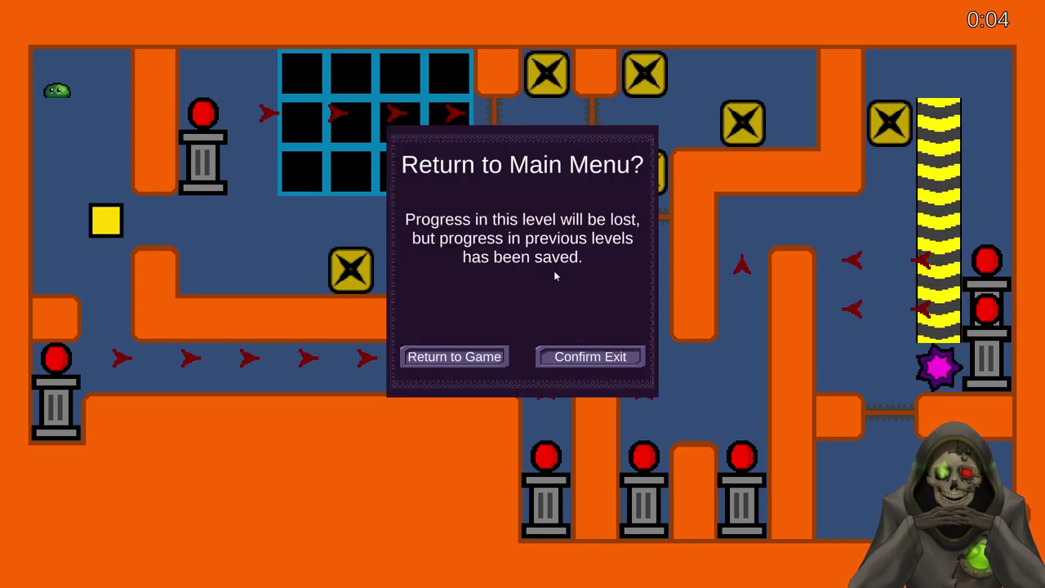
pyautogui.click(568, 363)
# Look through World 2's level list and continue the saved game from the main menu
pyautogui.click(569, 399)
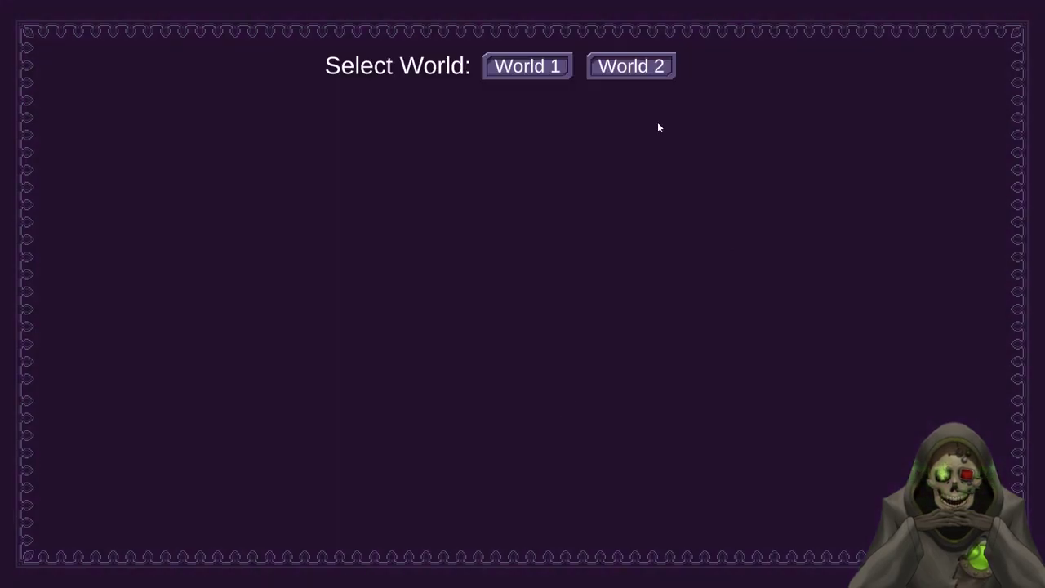
pyautogui.click(640, 71)
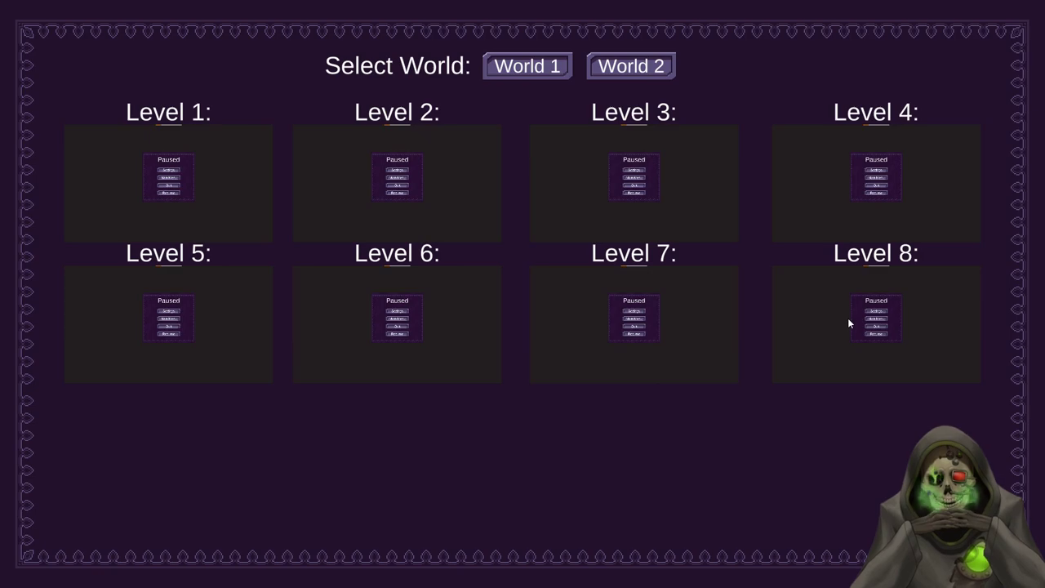
pyautogui.press('Escape')
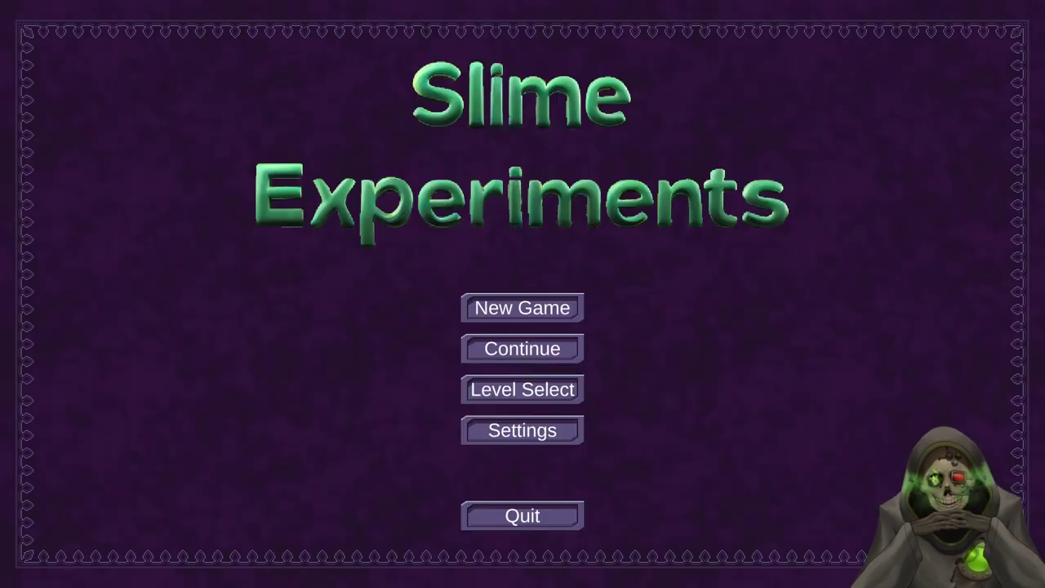
pyautogui.click(496, 348)
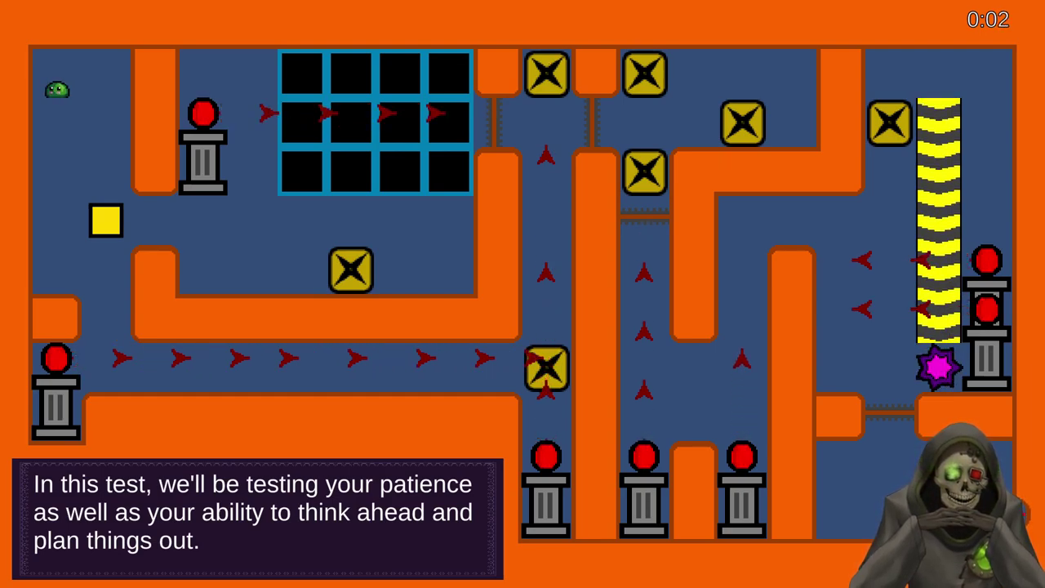
# Push the yellow block down from the starting room into the long arrow lane of the lowest west turret
pyautogui.press('Right')
pyautogui.press('Down')
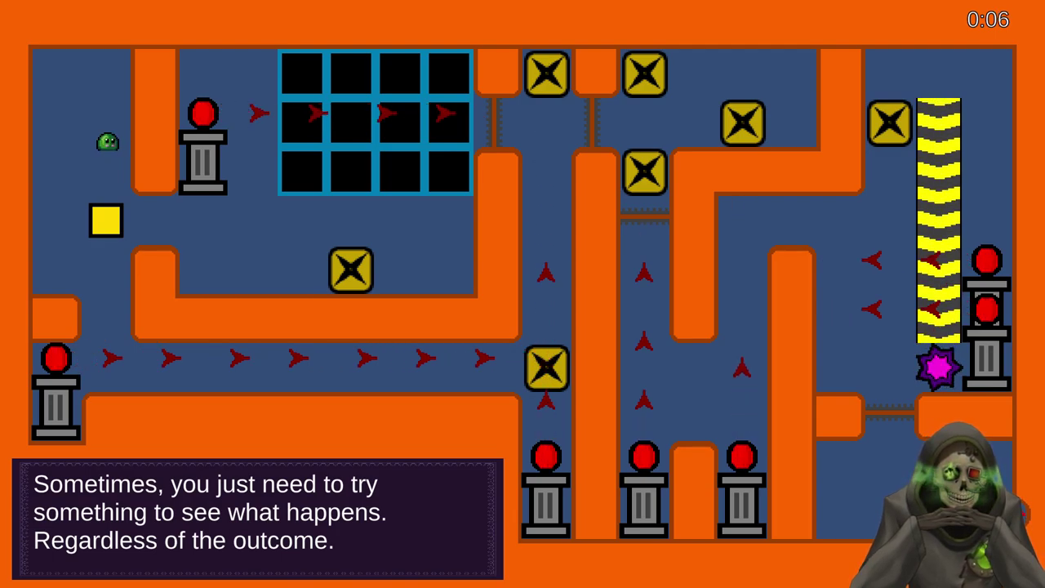
pyautogui.press('Down')
pyautogui.press('Down')
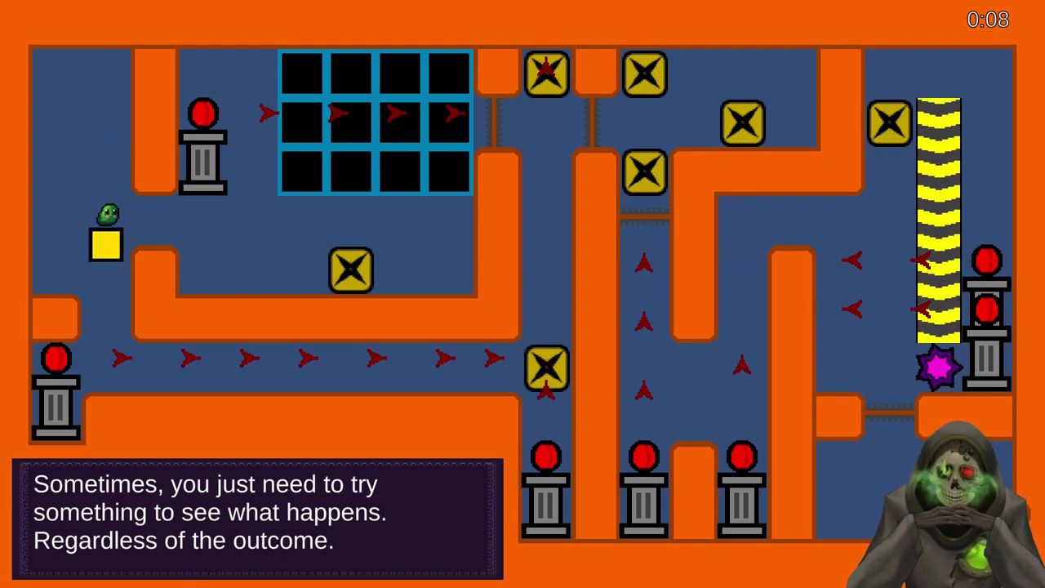
pyautogui.press('Down')
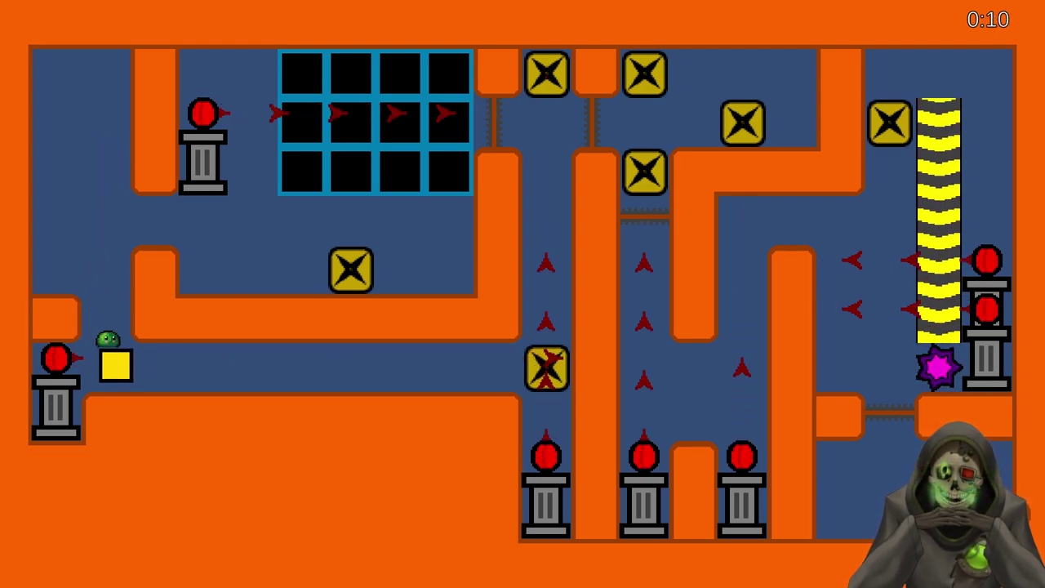
# Enter the room with the pit grid and push a yellow block up into the turret's line of fire
pyautogui.press('Up')
pyautogui.press('Right')
pyautogui.press('Right')
pyautogui.press('Down')
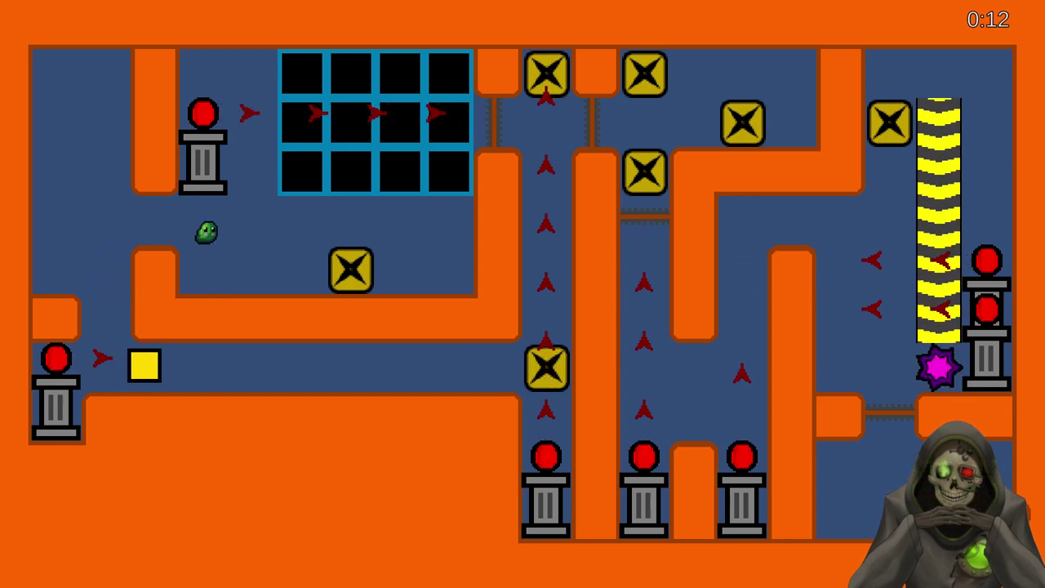
pyautogui.press('Left')
pyautogui.press('Left')
pyautogui.press('Up')
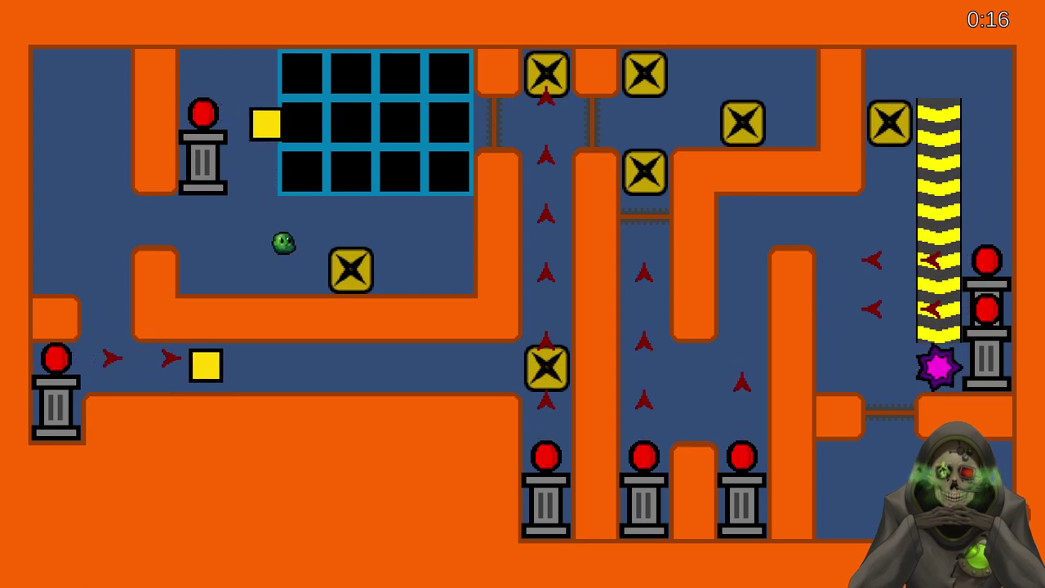
# Get below the second yellow block and push it up in front of the turret facing the pit grid
pyautogui.press('Down')
pyautogui.press('Right')
pyautogui.press('Left')
pyautogui.press('Up')
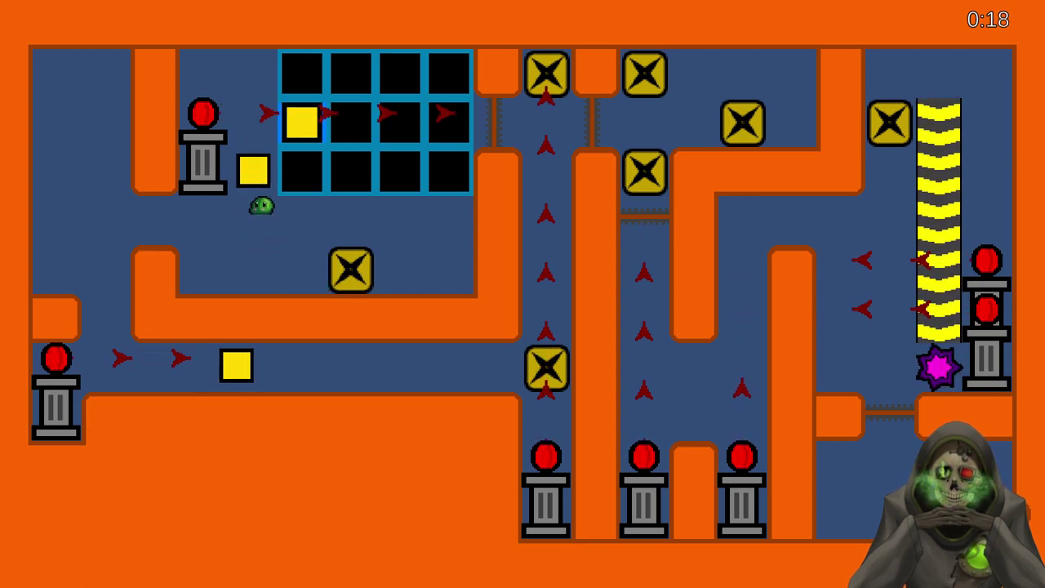
pyautogui.press('Up')
# Circle back beneath the third yellow block and push it north into the arrows fired at the pit grid
pyautogui.press('Down')
pyautogui.press('Right')
pyautogui.press('Down')
pyautogui.press('Left')
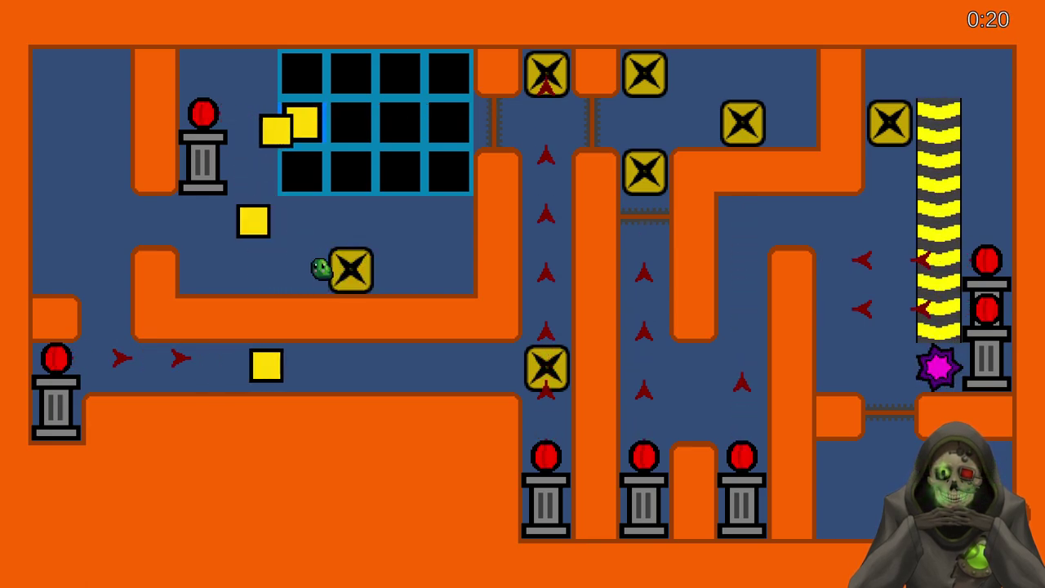
pyautogui.press('Left')
pyautogui.press('Up')
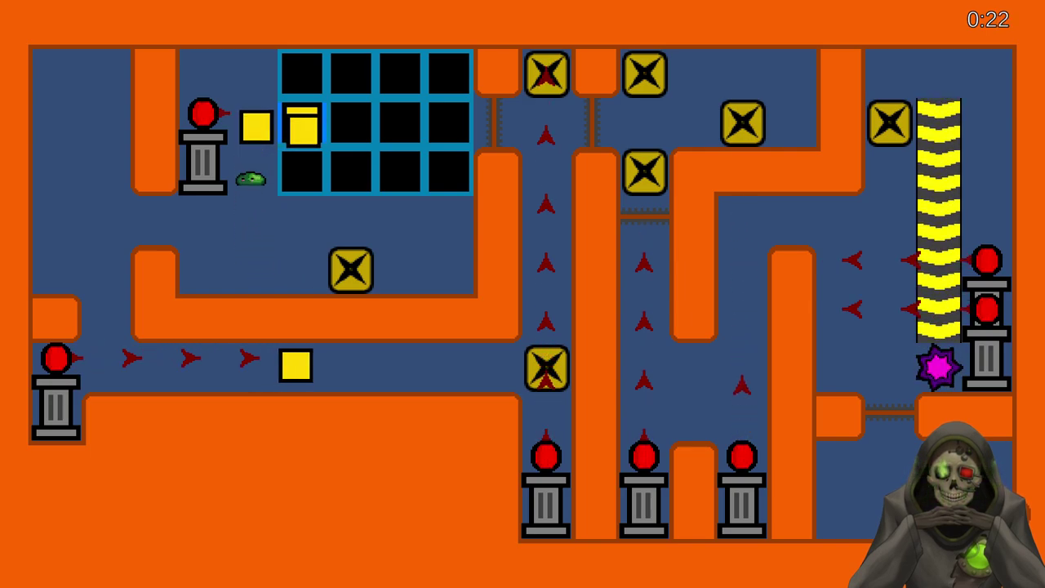
# Spawn a yellow block with the plate below the pit grid and push it into the grid's southwest pit
pyautogui.press('Down')
pyautogui.press('Right')
pyautogui.press('Left')
pyautogui.press('Up')
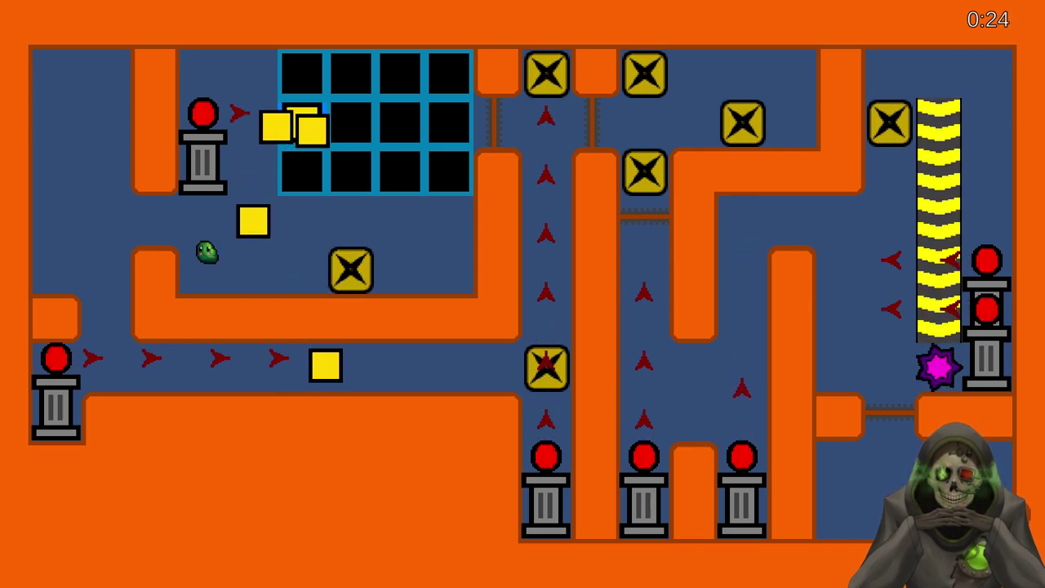
pyautogui.press('Up')
pyautogui.press('Right')
pyautogui.press('Down')
pyautogui.press('Right')
pyautogui.press('Up')
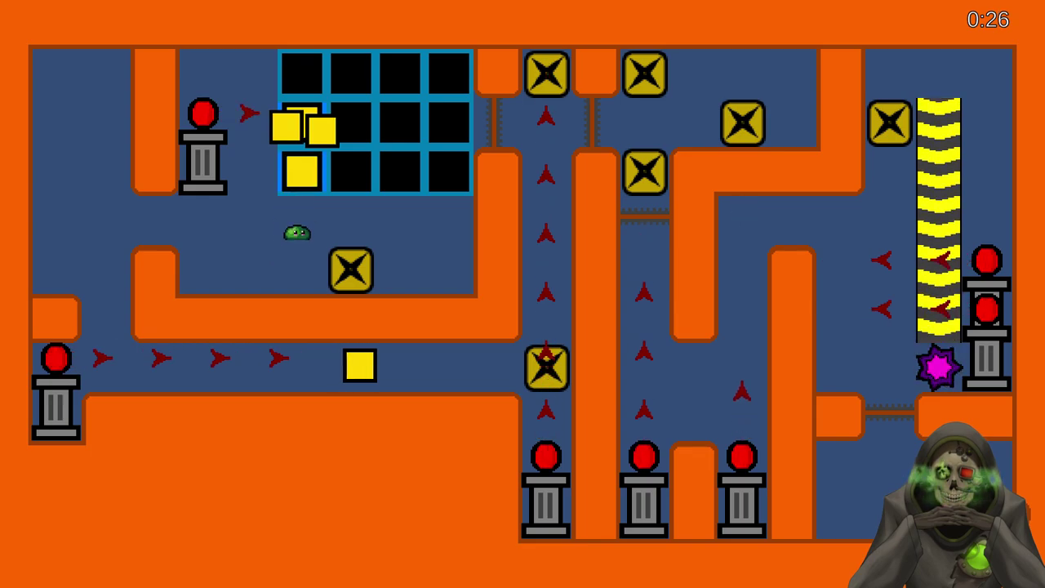
# Spawn another yellow block from the plate below the grid and push it north into the turret's arrow lane
pyautogui.press('Right')
pyautogui.press('Down')
pyautogui.press('Left')
pyautogui.press('Up')
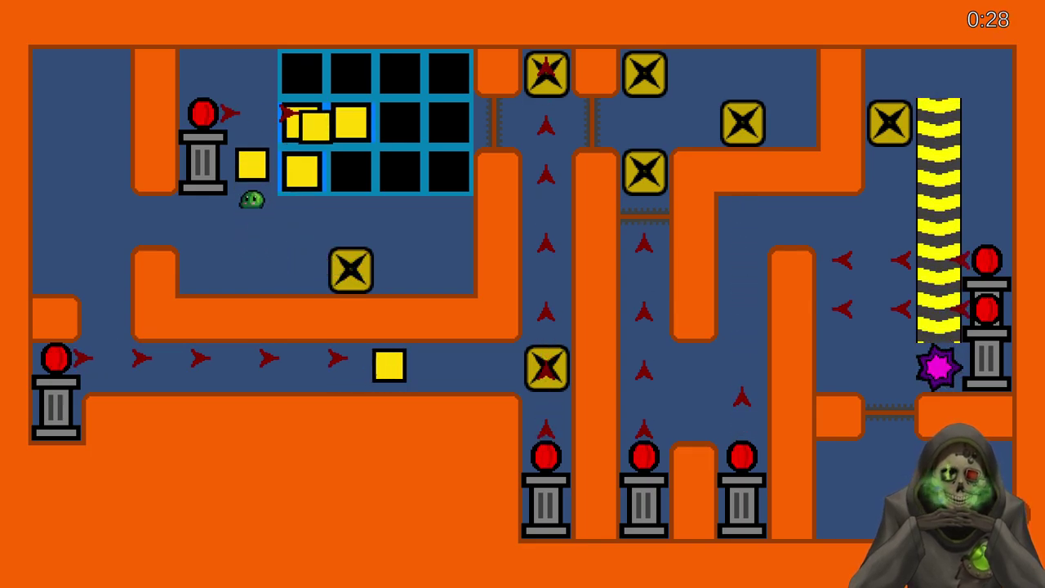
pyautogui.press('Up')
# Spawn one more yellow block and push it east across the filled southwest pit into the neighbouring pit
pyautogui.press('Down')
pyautogui.press('Down')
pyautogui.press('Right')
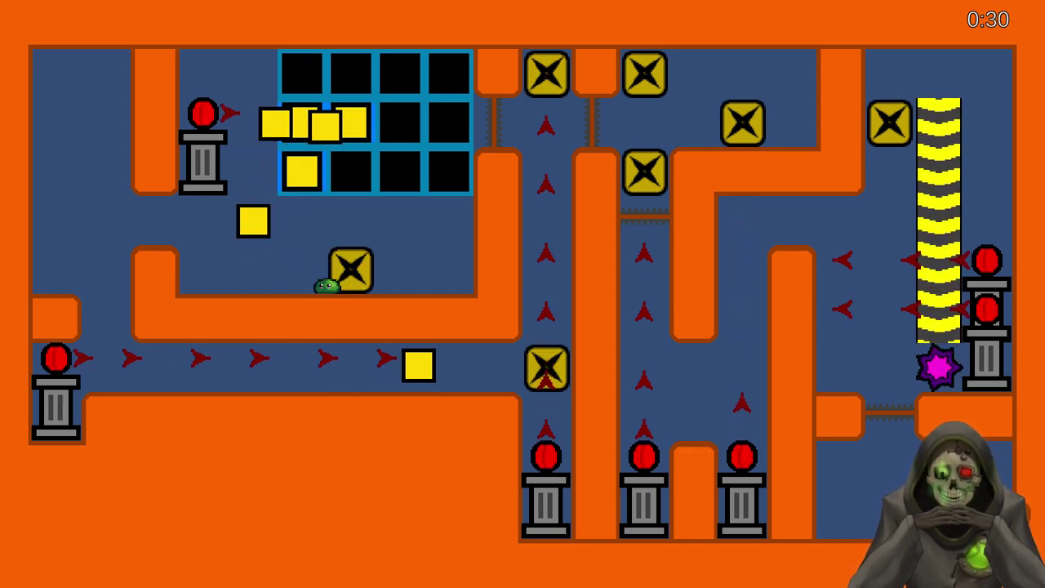
pyautogui.press('Left')
pyautogui.press('Up')
pyautogui.press('Down')
pyautogui.press('Left')
pyautogui.press('Up')
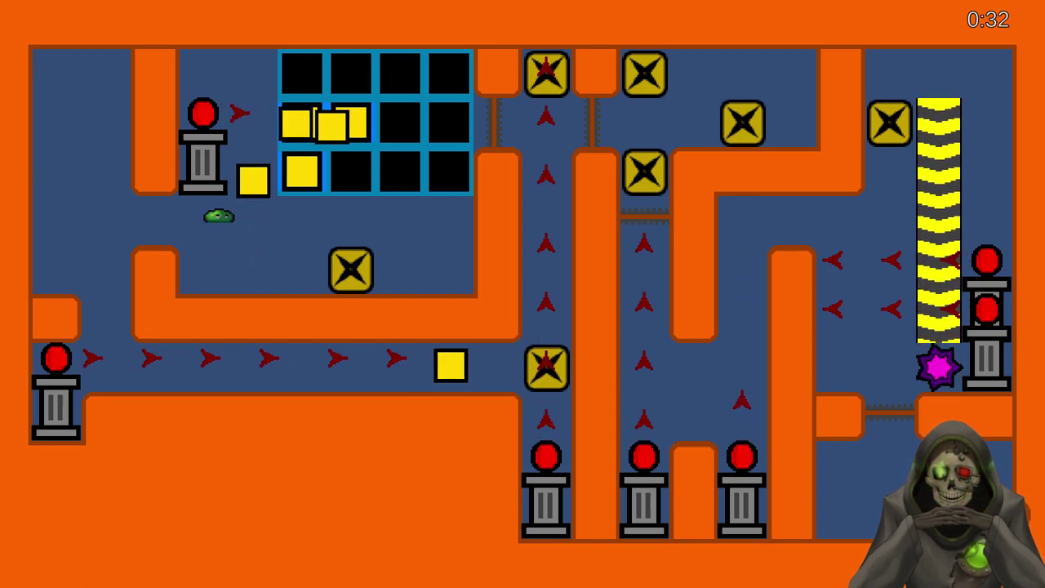
pyautogui.press('Right')
# Step on the plate for a further yellow block and push it up into the arrows to be carried over the filled pits
pyautogui.press('Down')
pyautogui.press('Right')
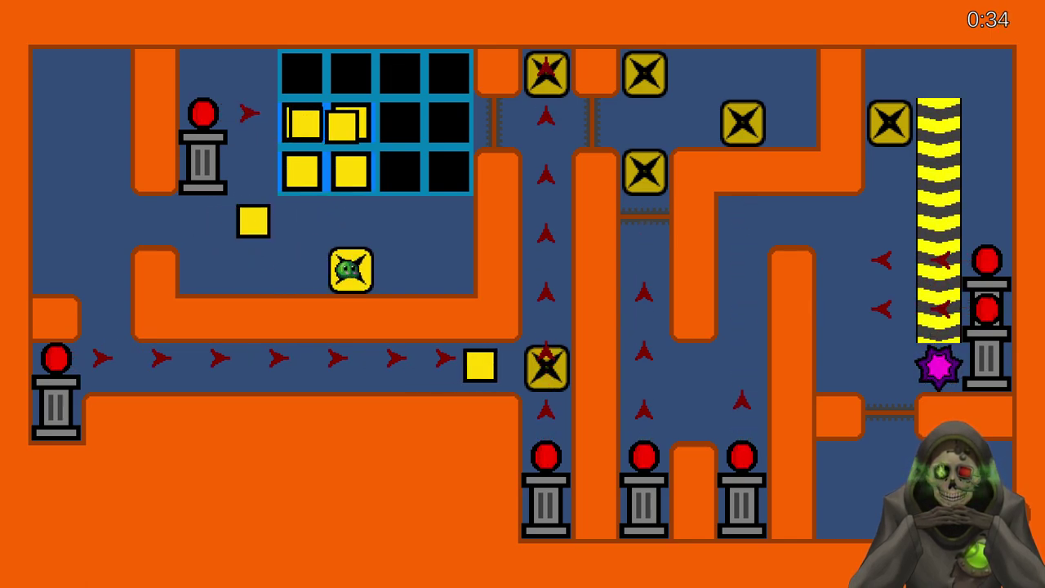
pyautogui.press('Left')
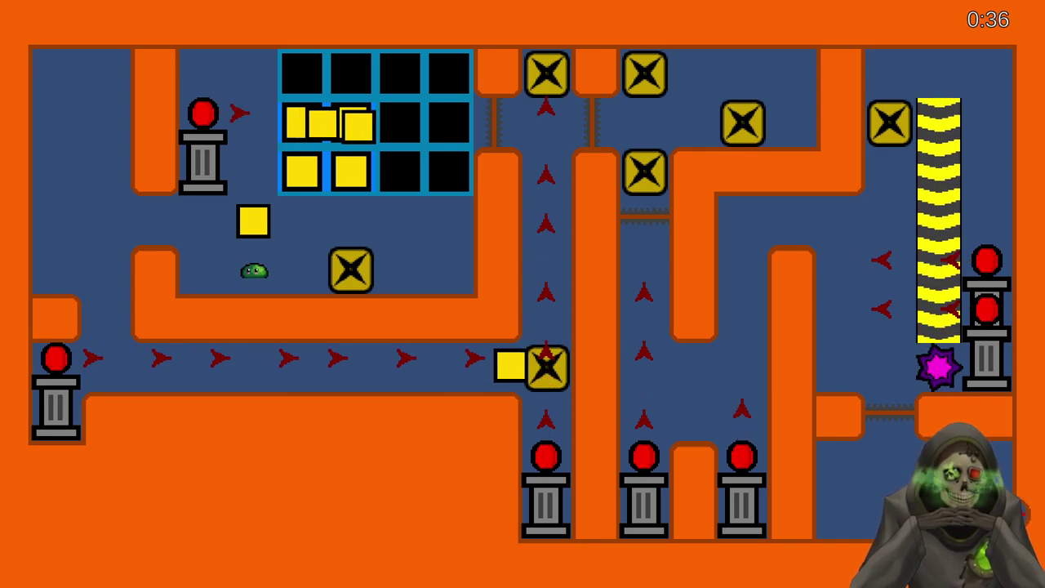
pyautogui.press('Up')
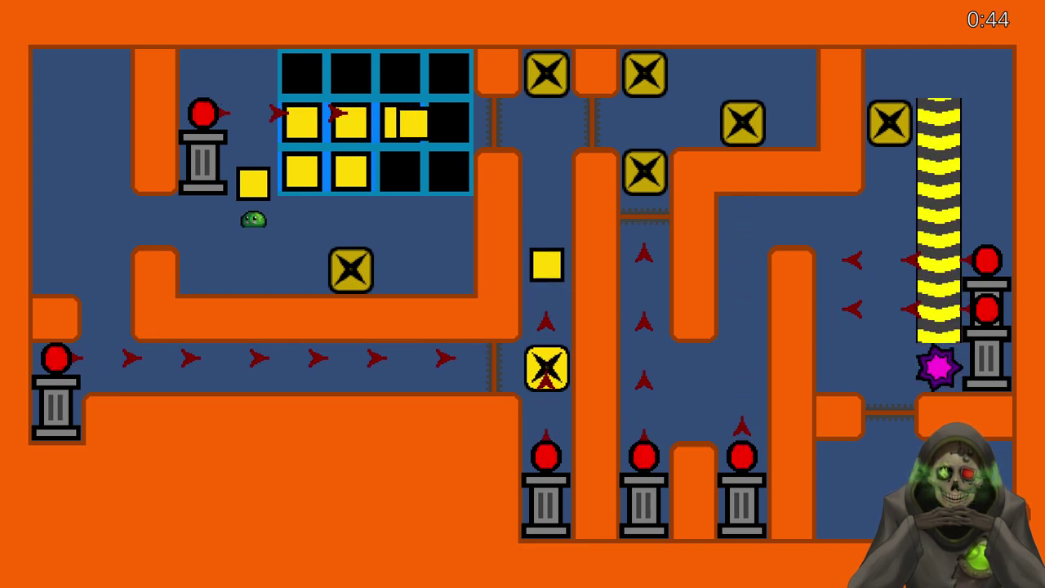
pyautogui.press('Up')
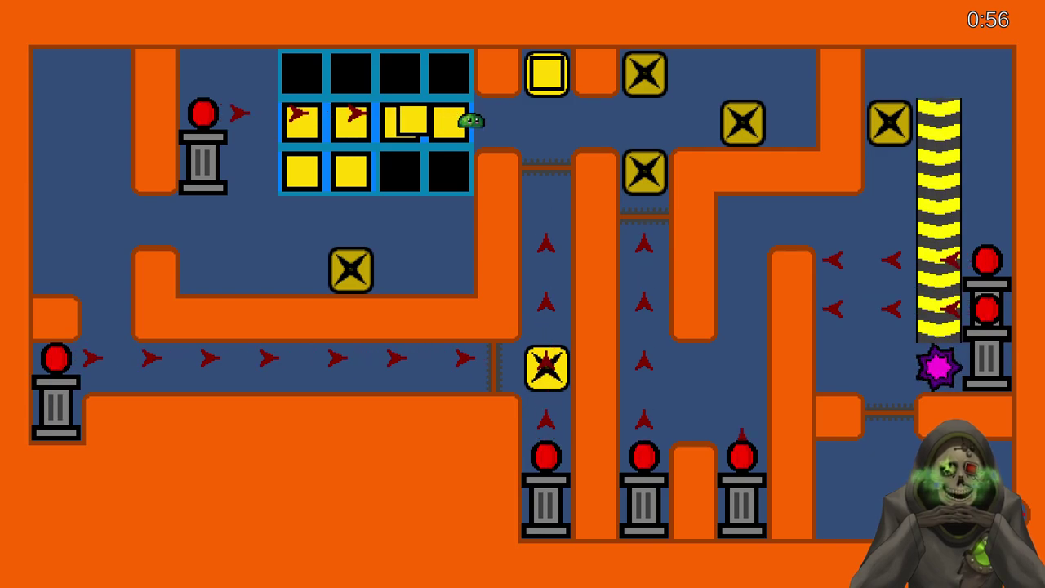
# Enter the north room, wait east of its plate until the yellow block passes the gate, and cross the plate to close the gate
pyautogui.press('Right')
pyautogui.press('Up')
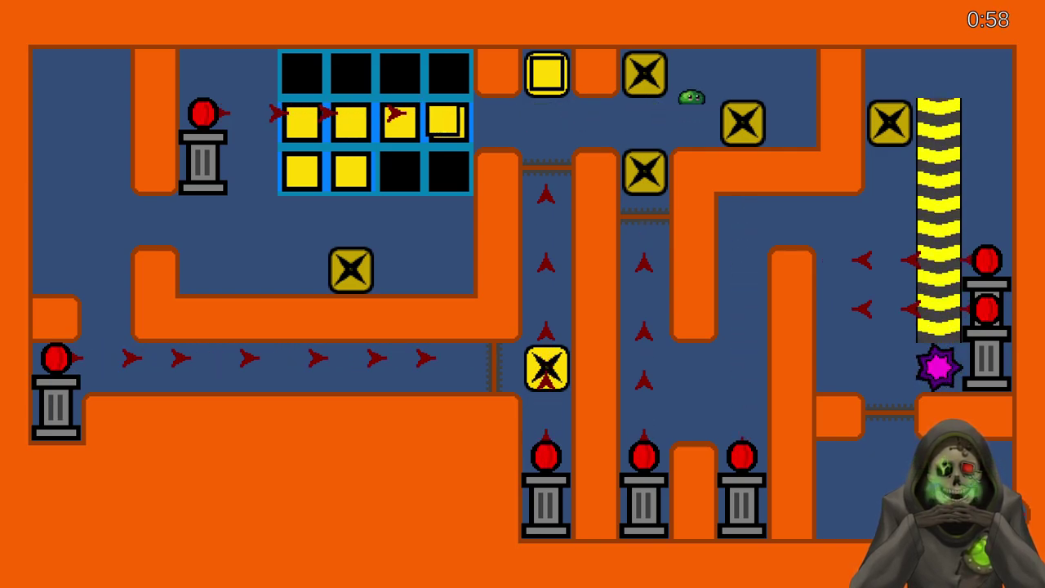
pyautogui.press('Right')
pyautogui.press('Down')
pyautogui.press('Left')
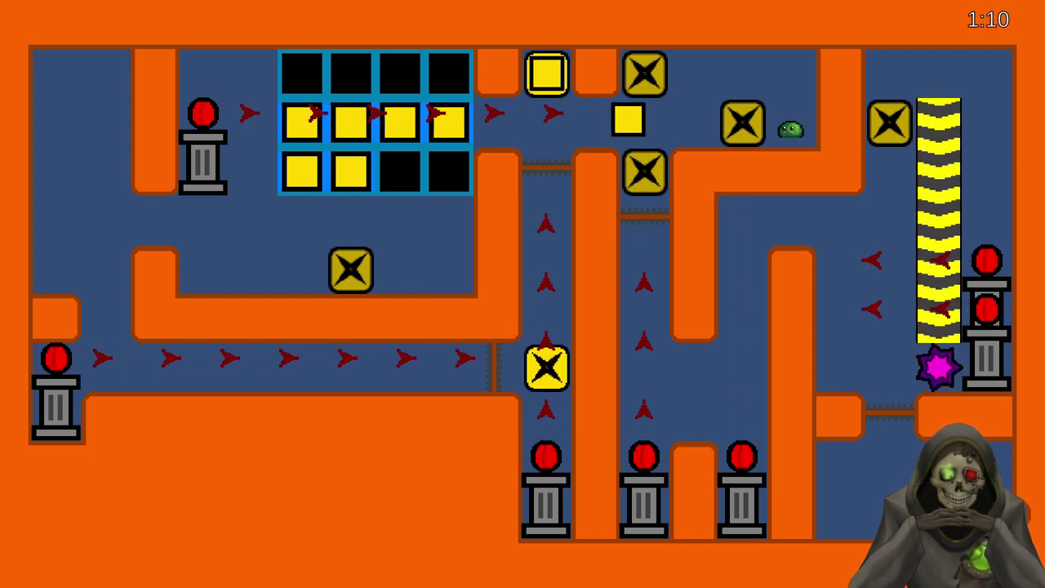
pyautogui.press('Left')
pyautogui.press('Left')
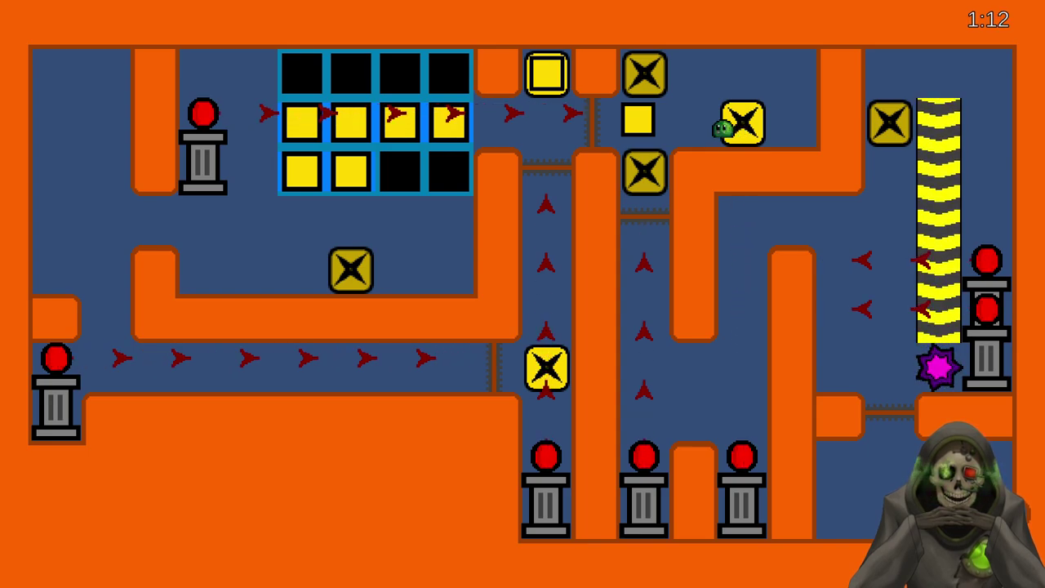
pyautogui.press('Left')
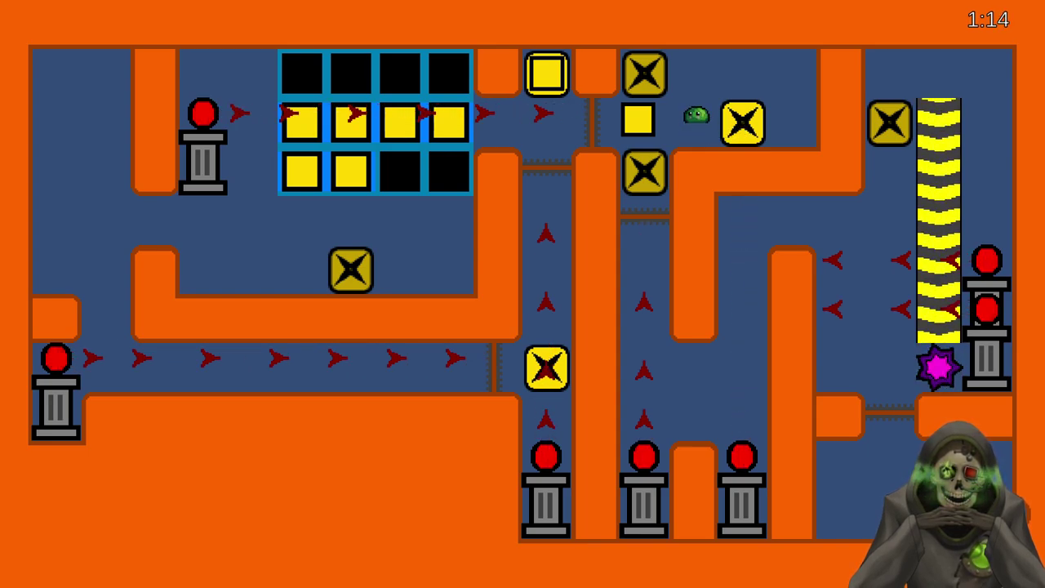
# Push the yellow block south onto the plate at the shaft entrance and step on the plate north of it
pyautogui.press('Left')
pyautogui.press('Down')
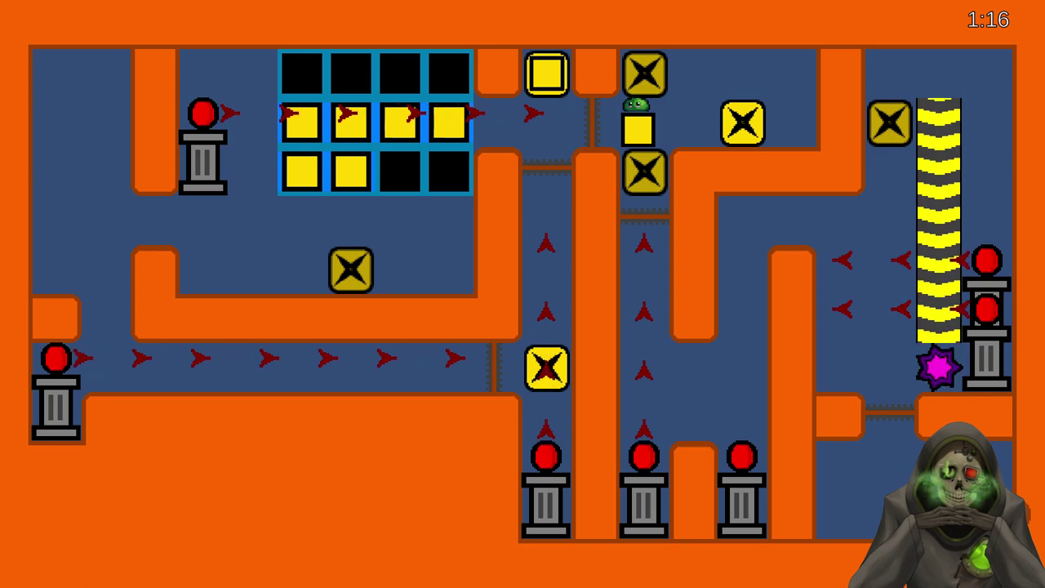
pyautogui.press('Up')
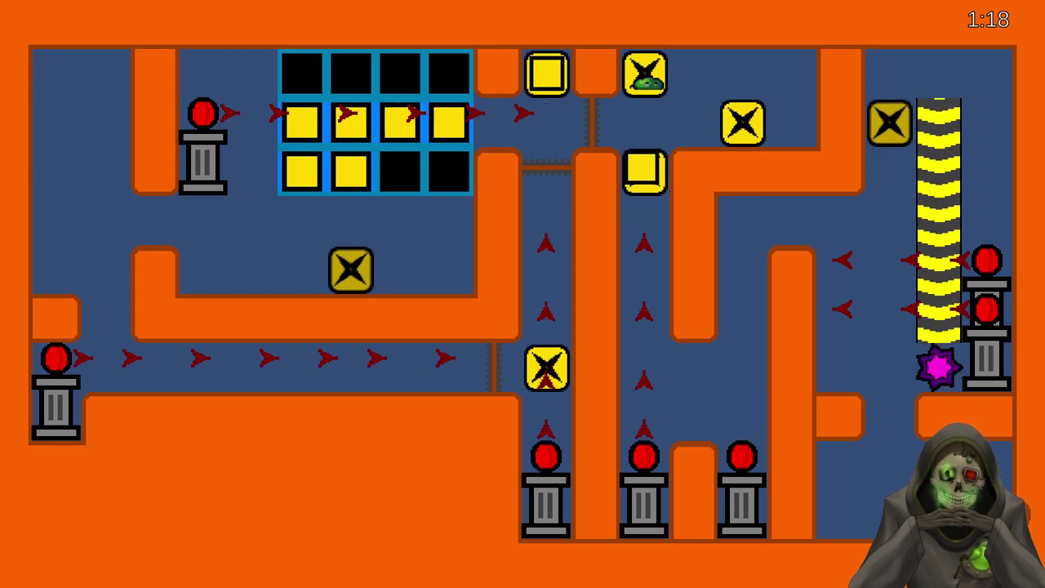
# Push the block down the shaft towards its turret and slip out east, leaving the block in the upward arrows
pyautogui.press('Down')
pyautogui.press('Down')
pyautogui.press('Down')
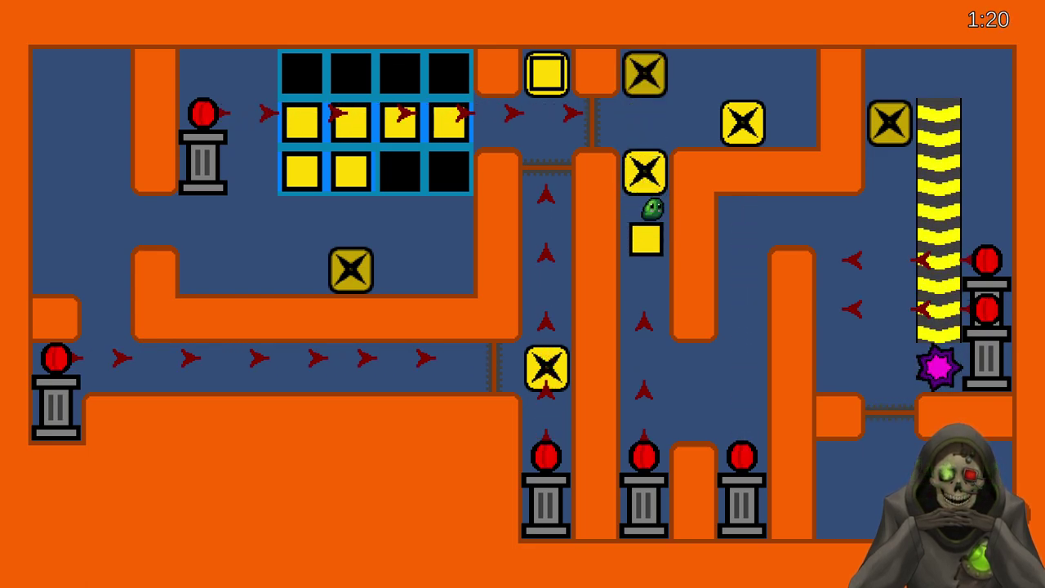
pyautogui.press('Down')
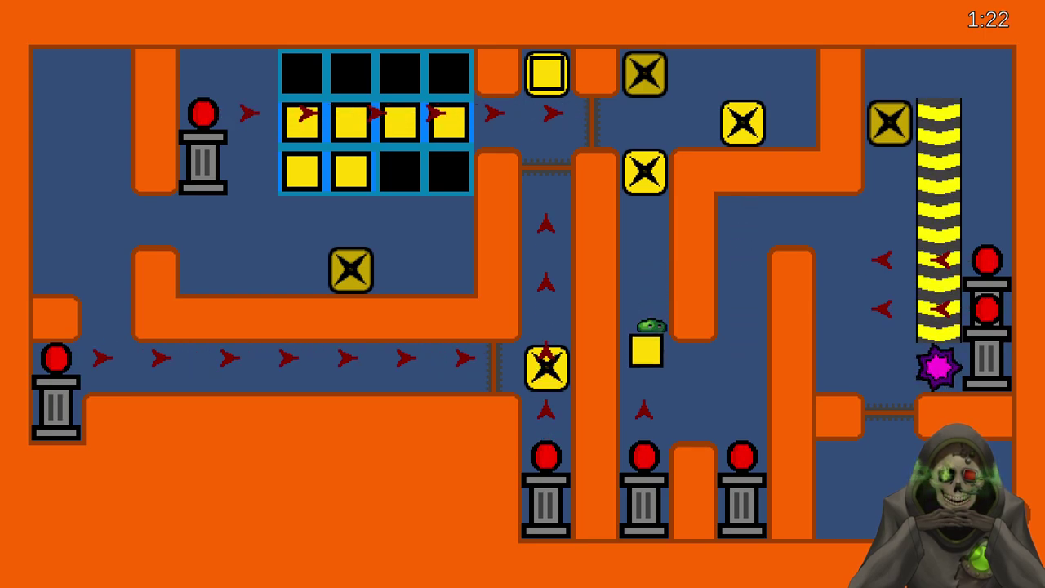
pyautogui.press('Down')
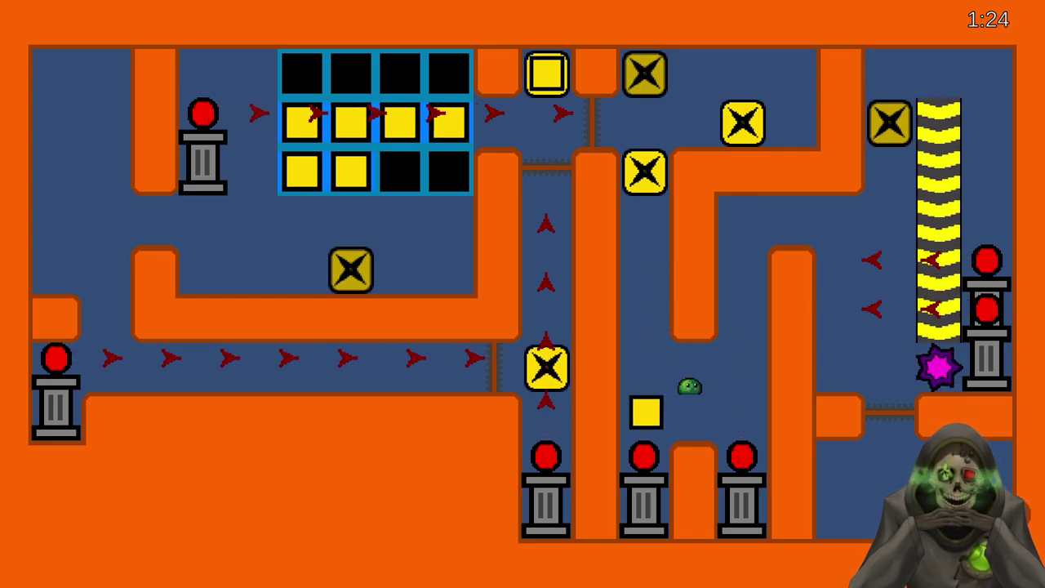
pyautogui.press('Up')
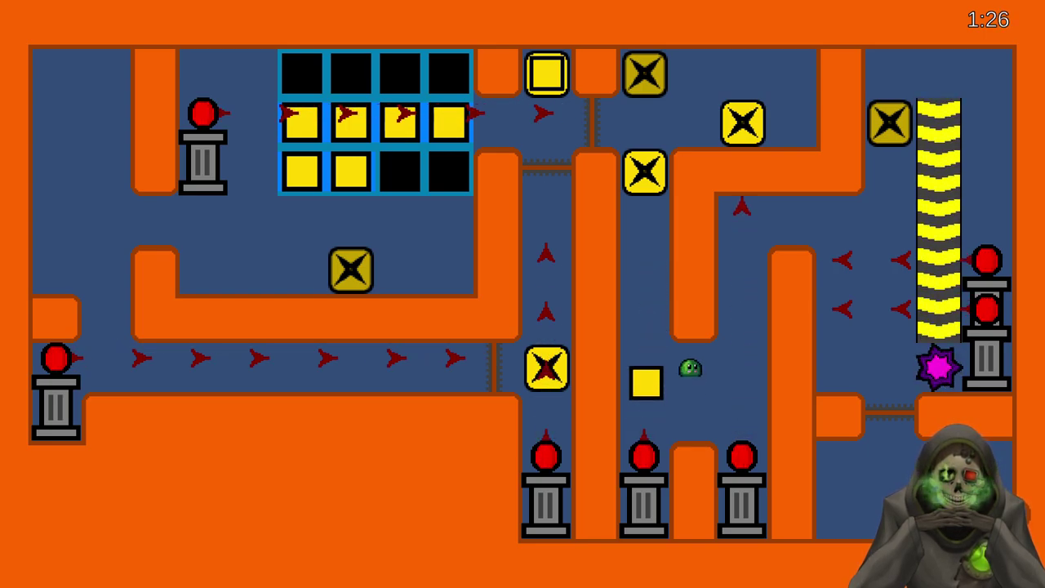
# Go around to the northeast plate and step on it repeatedly to release three yellow blocks onto the conveyor
pyautogui.press('Right')
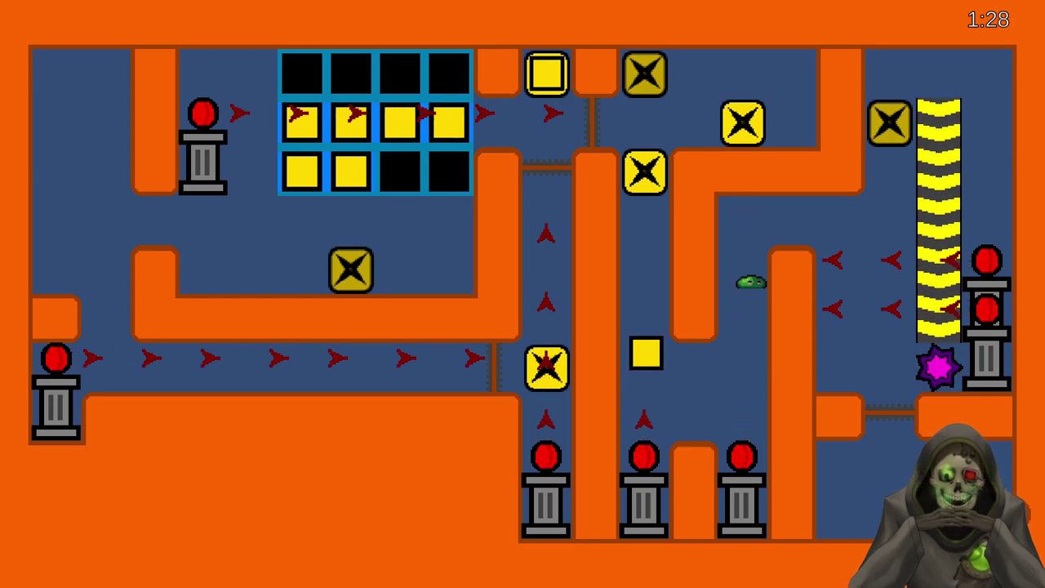
pyautogui.press('Right')
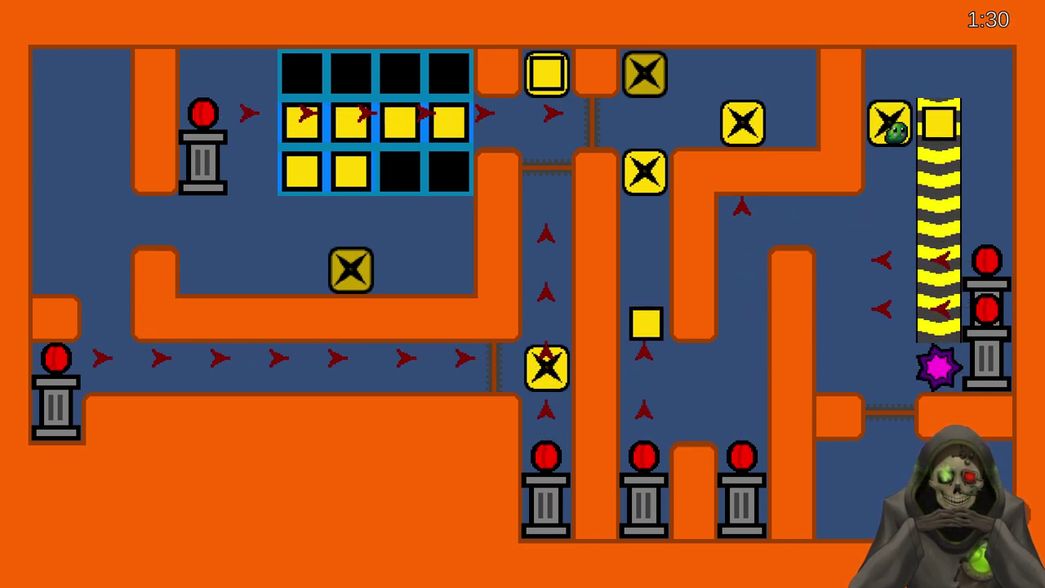
pyautogui.press('Down')
pyautogui.press('Up')
pyautogui.press('Down')
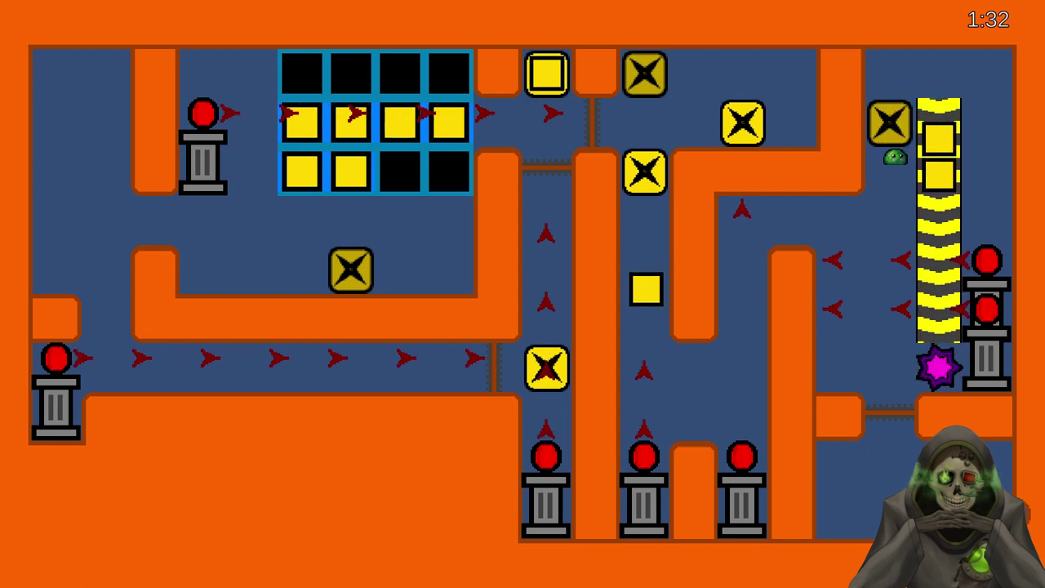
pyautogui.press('Up')
pyautogui.press('Down')
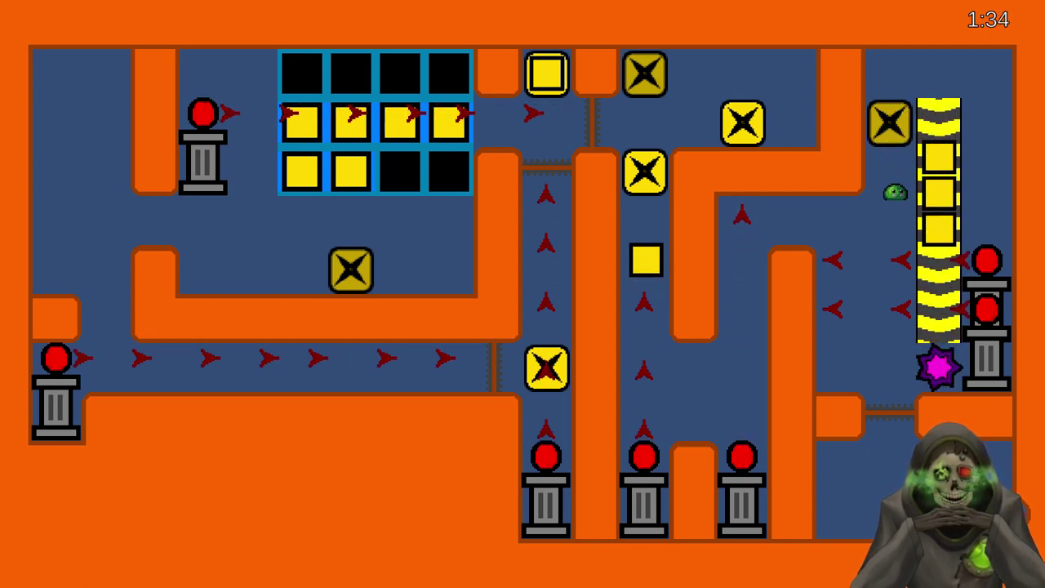
# Follow the conveyor blocks south as cover from the two east turrets and wait at the closed exit gate
pyautogui.press('Down')
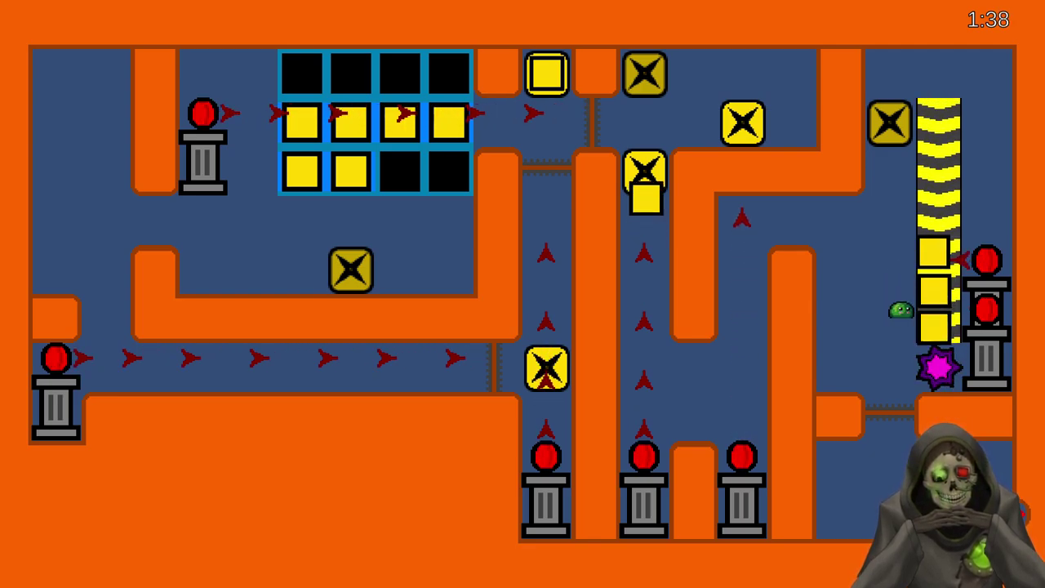
pyautogui.press('Down')
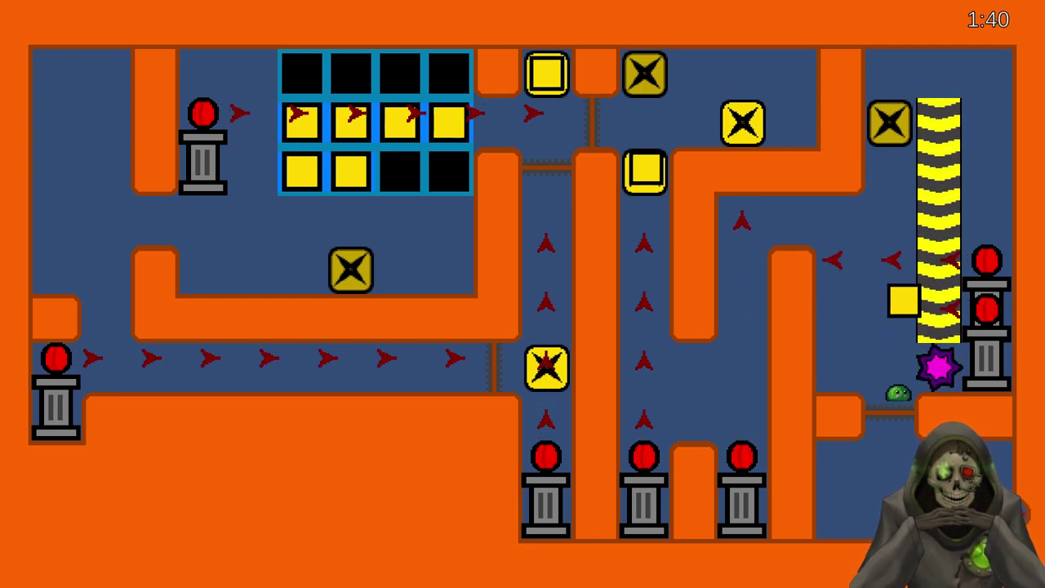
pyautogui.press('Left')
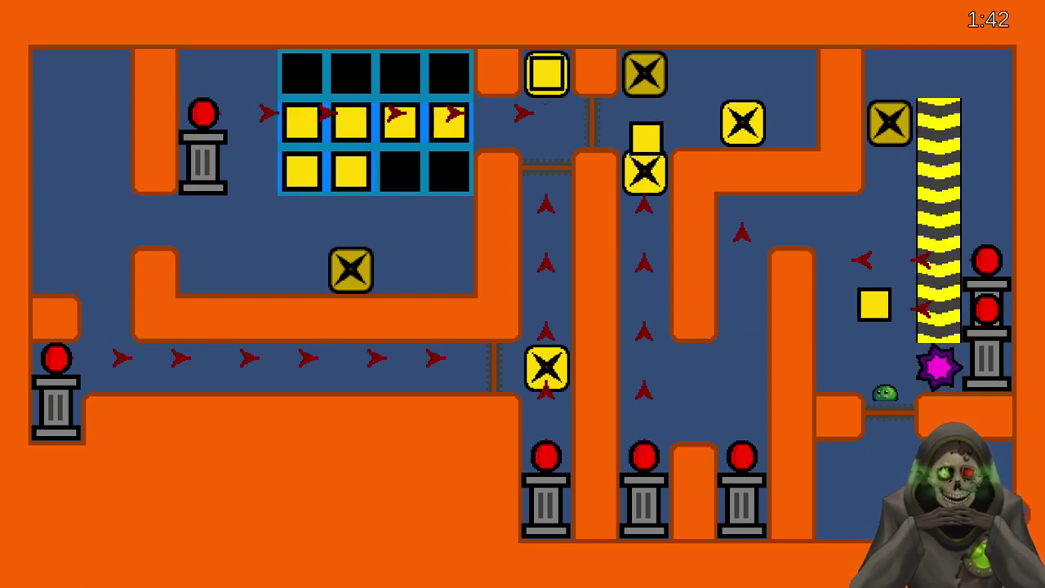
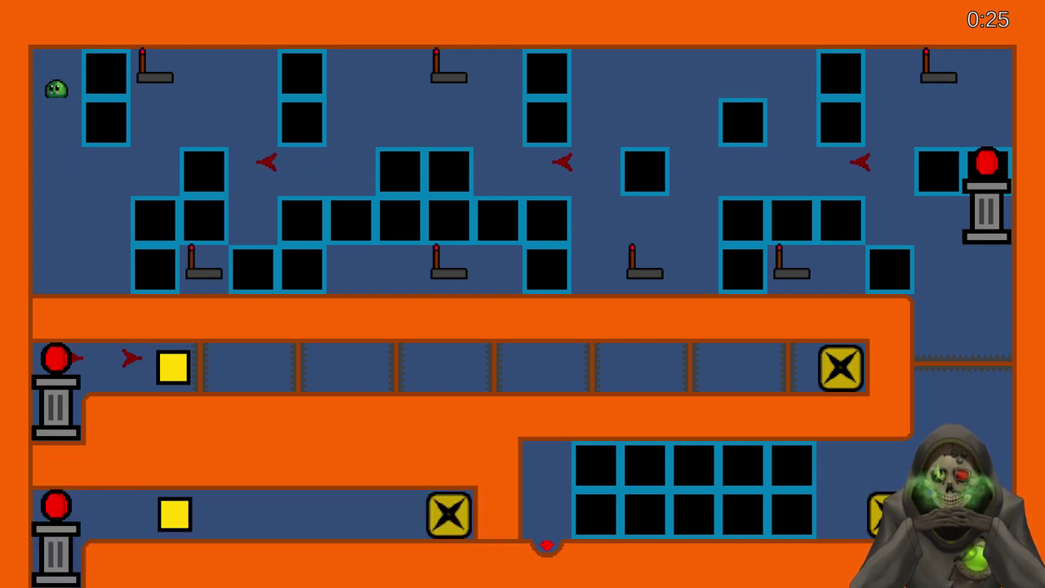
# Capture a full-screen snip of the new lever level's layout and restart the level
pyautogui.press('super+shift+s')
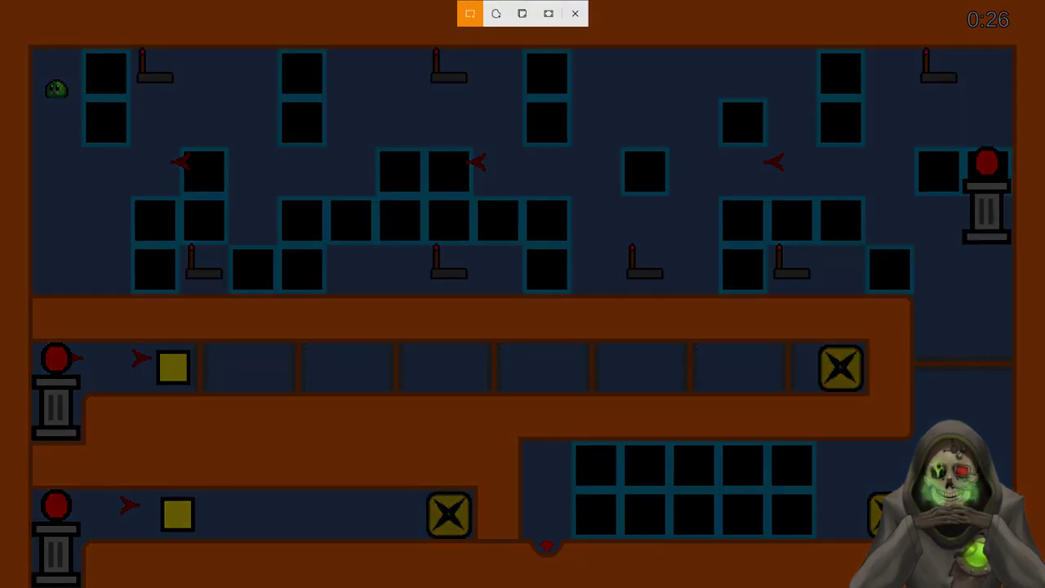
pyautogui.moveTo(0, 0); pyautogui.dragTo(1044, 587)
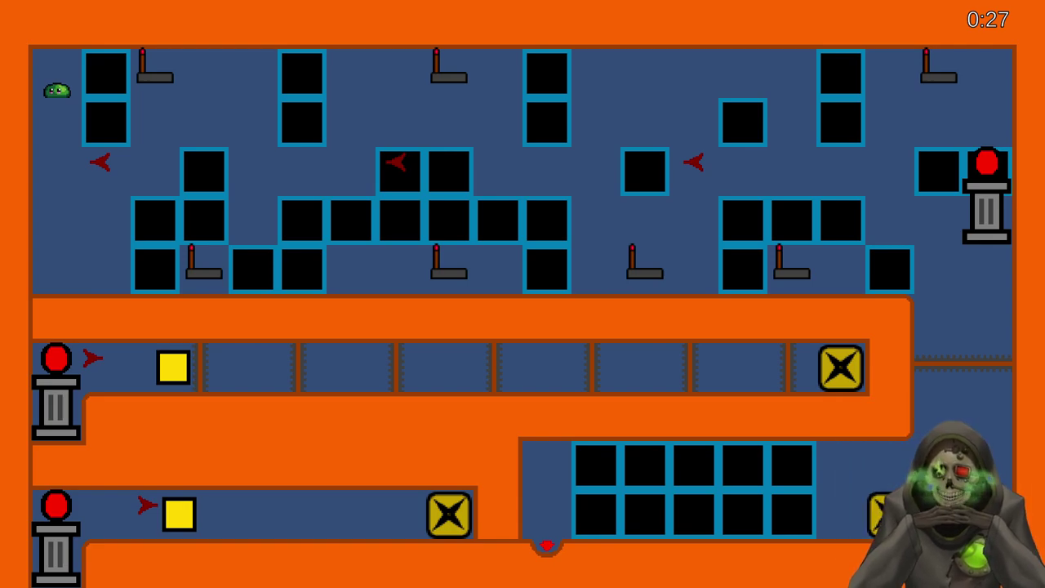
pyautogui.press('Escape')
pyautogui.click(474, 239)
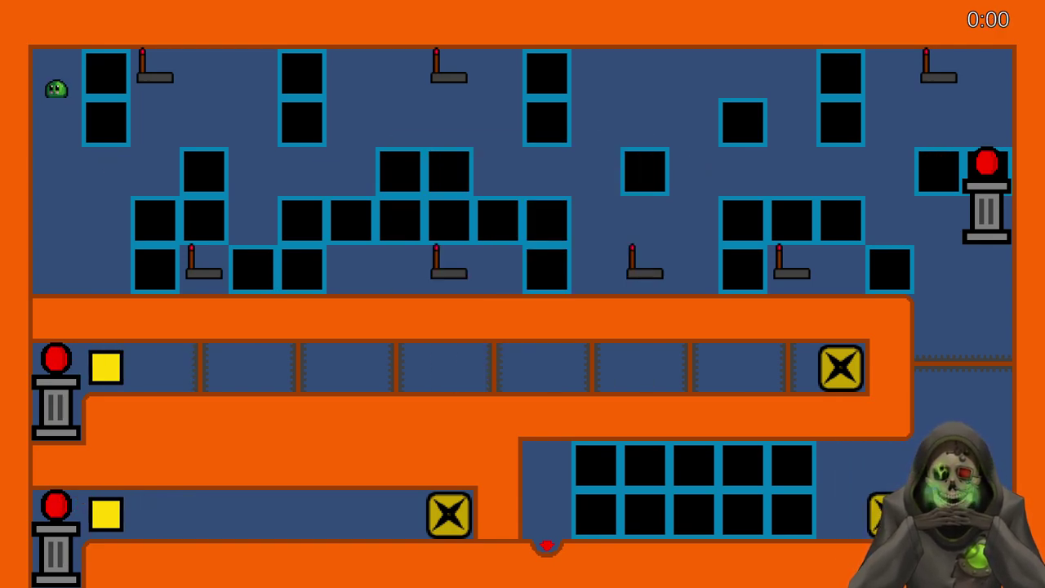
# Flip the two northern levers nearest the start while weaving between the pits
pyautogui.press('Up')
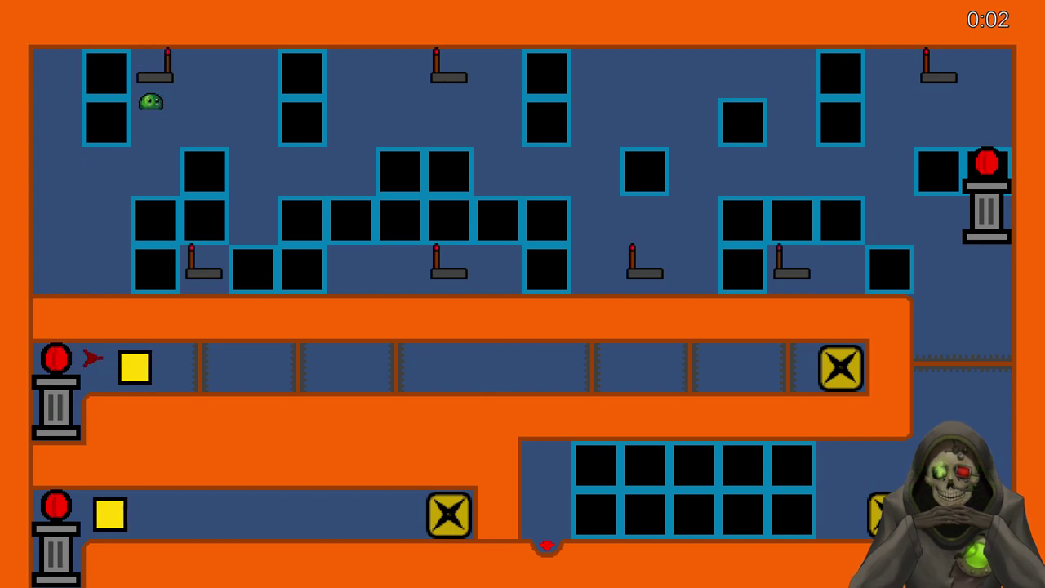
pyautogui.press('Right')
pyautogui.press('Down')
pyautogui.press('Up')
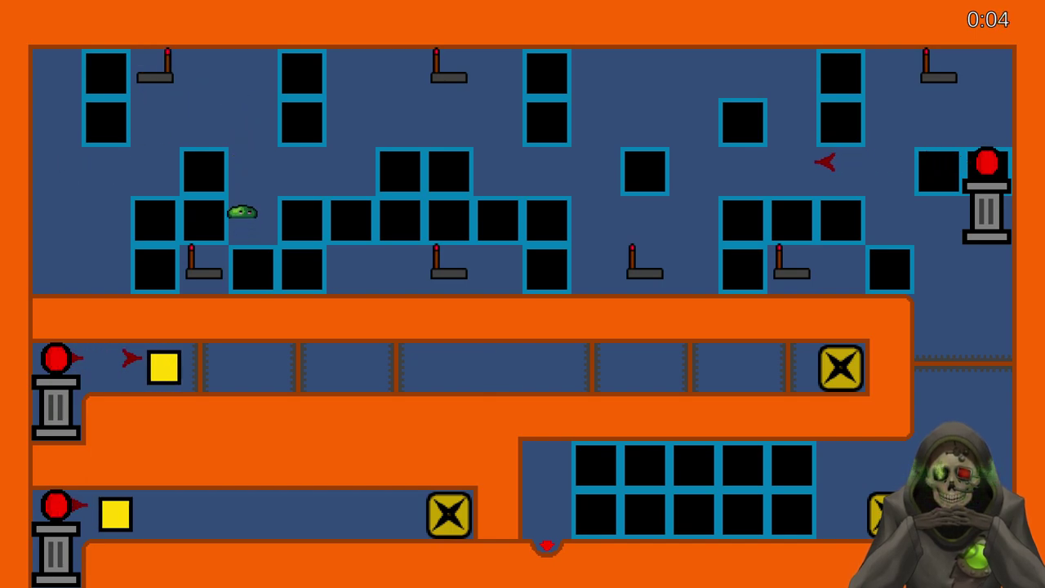
pyautogui.press('Right')
pyautogui.press('Up')
pyautogui.press('Right')
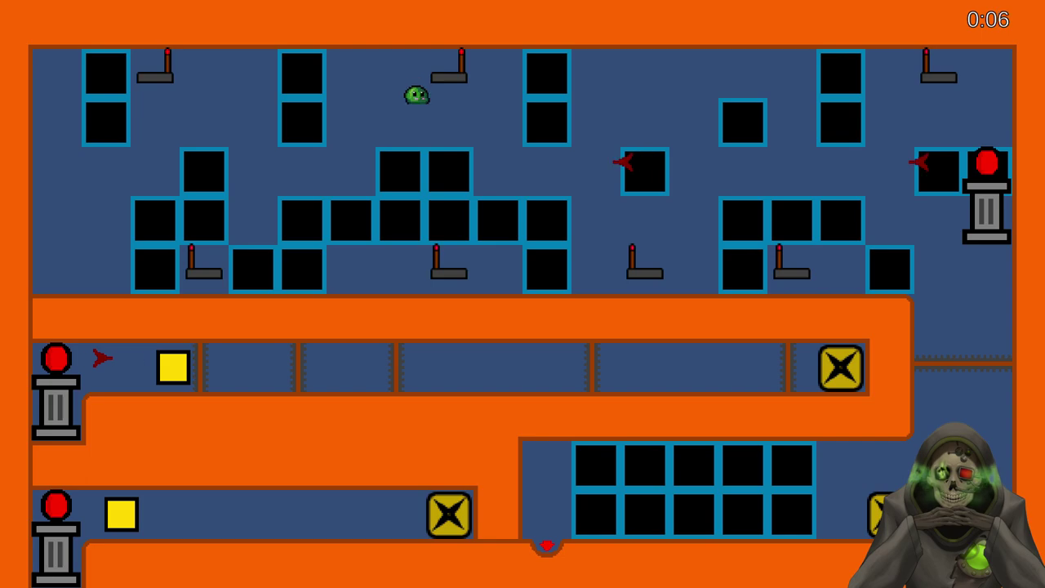
# Pass east between the pits, flip the southern lever below the lone central pit, and move back north
pyautogui.press('Right')
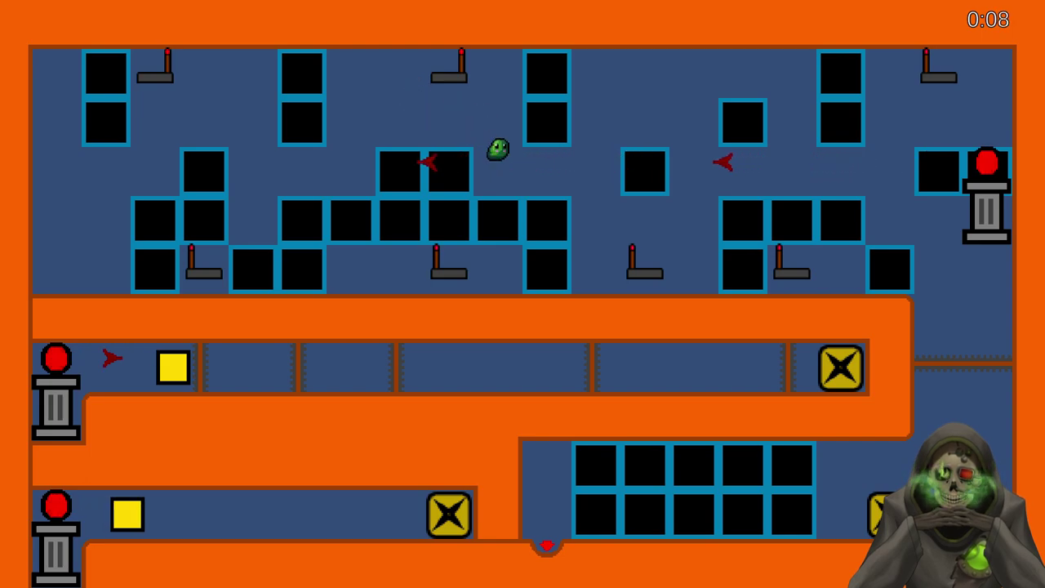
pyautogui.press('Right')
pyautogui.press('Down')
pyautogui.press('Up')
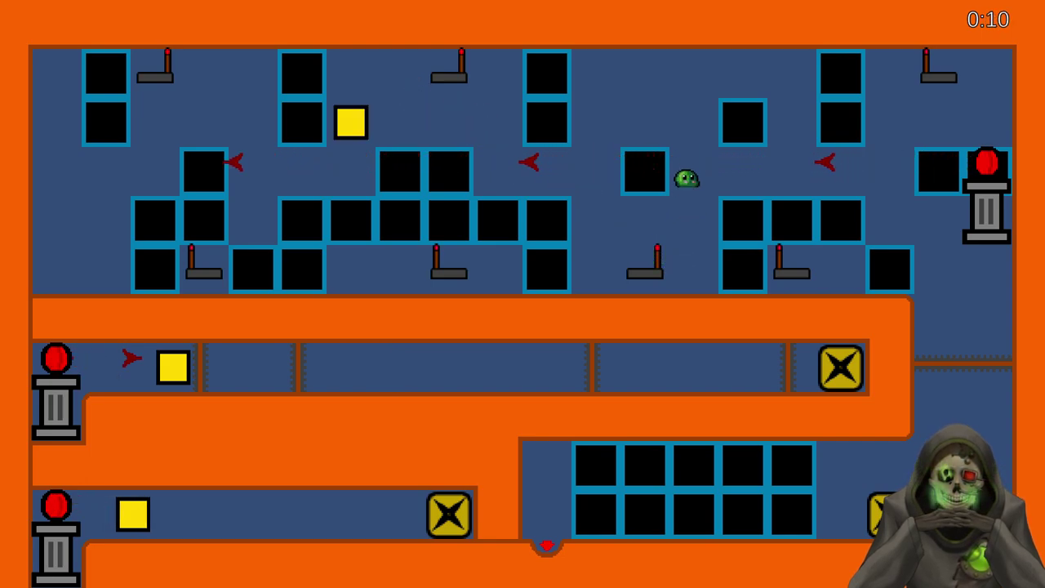
# Try to head northwest past the lone central pit, and return from the start into the area between the first two pit pairs
pyautogui.press('Left')
pyautogui.press('Up')
pyautogui.press('Right')
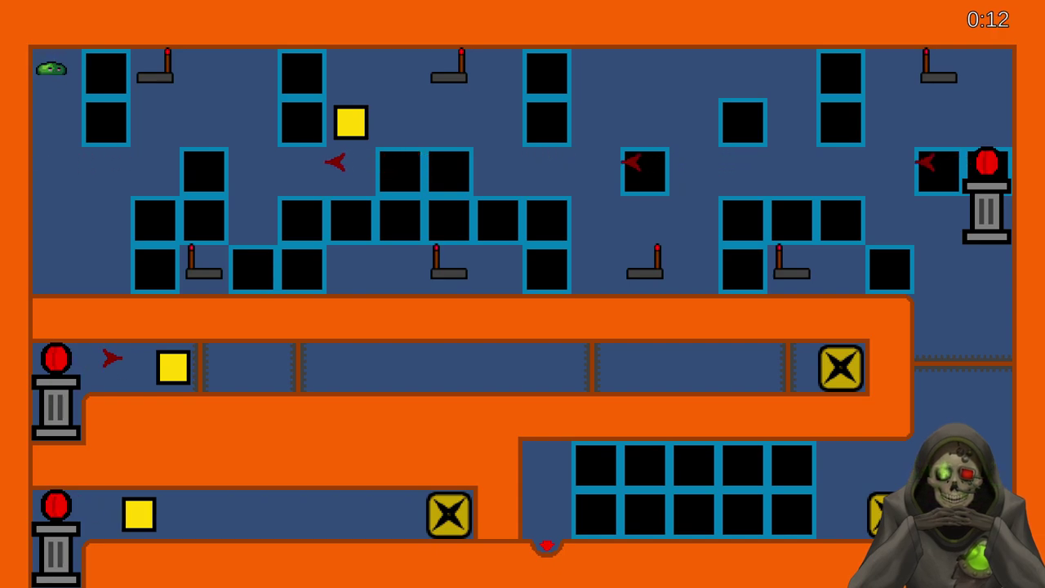
pyautogui.press('Right')
pyautogui.press('Up')
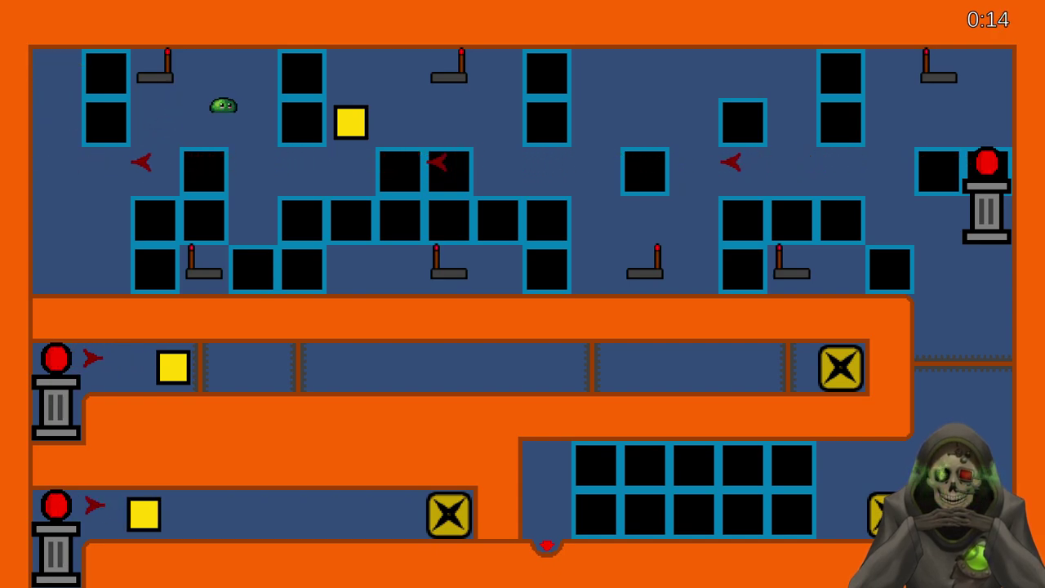
# Try to enter the narrow gap among the southwestern pits and work around it between arrows
pyautogui.press('Left')
pyautogui.press('Right')
pyautogui.press('Up')
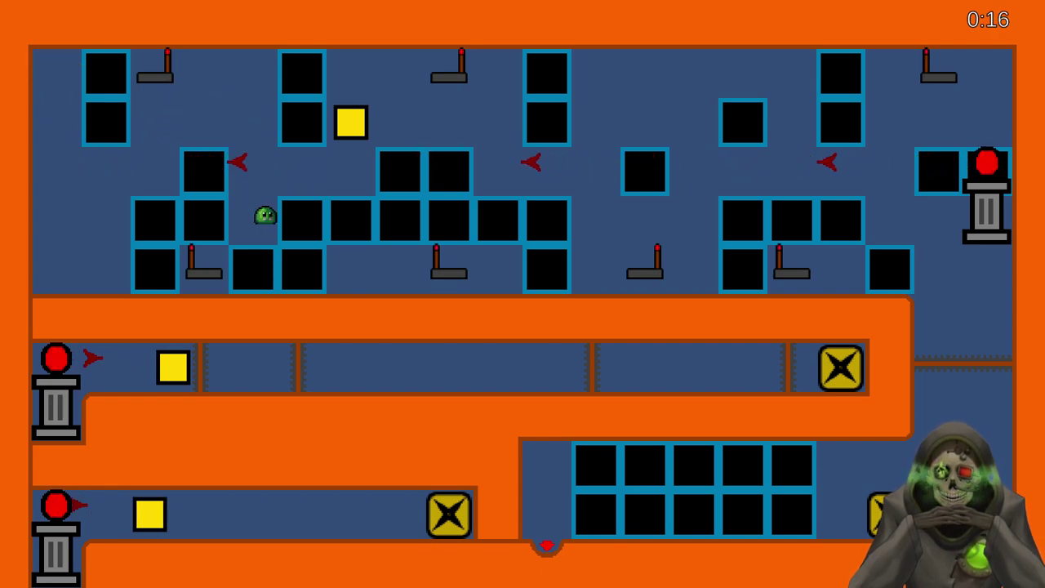
pyautogui.press('Up')
pyautogui.press('Right')
pyautogui.press('Left')
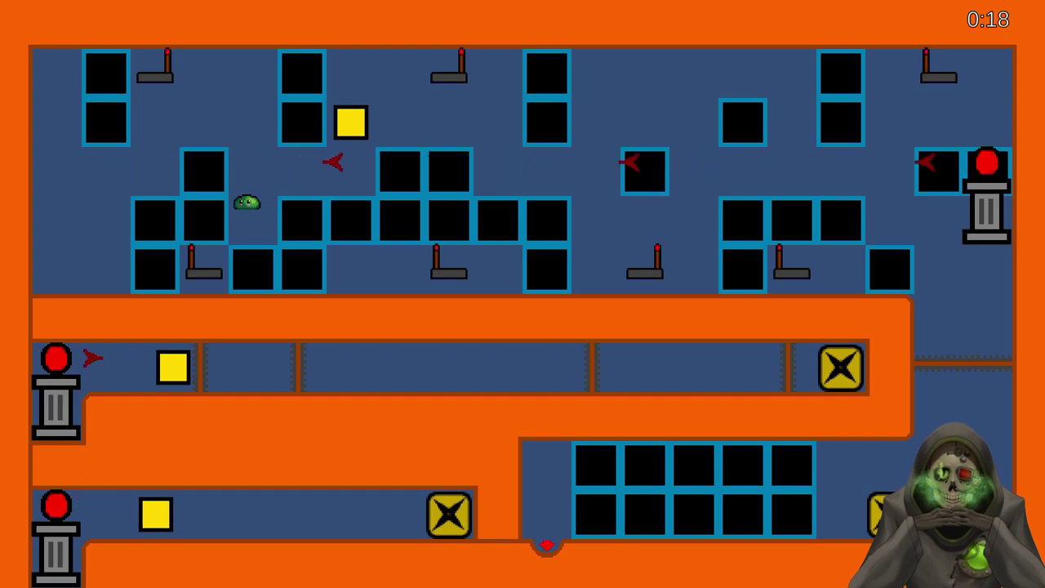
pyautogui.press('Up')
pyautogui.press('Right')
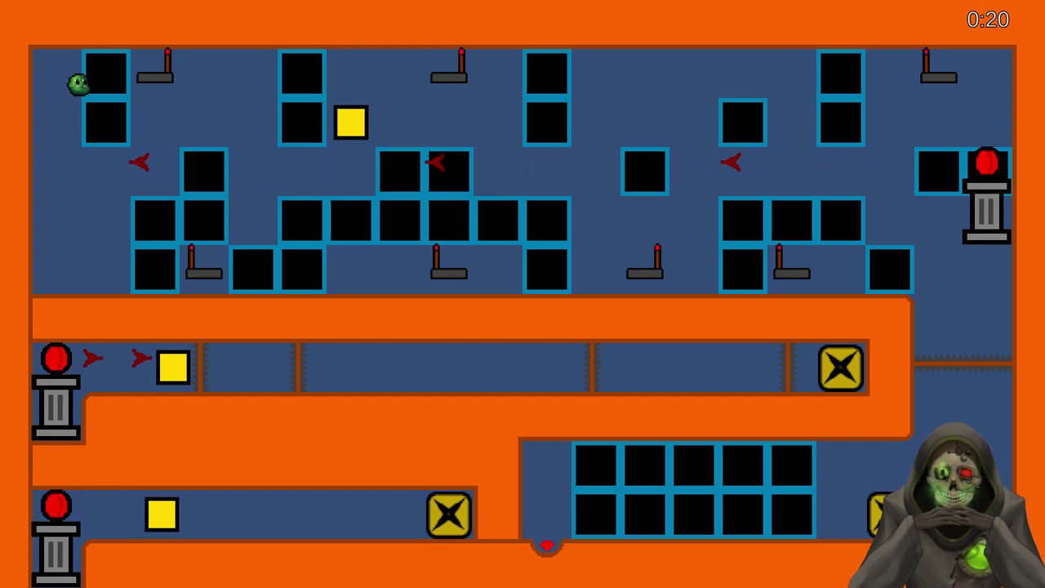
# Try to push the yellow block beside the second northern pit pair north and west, and restart the level
pyautogui.press('Right')
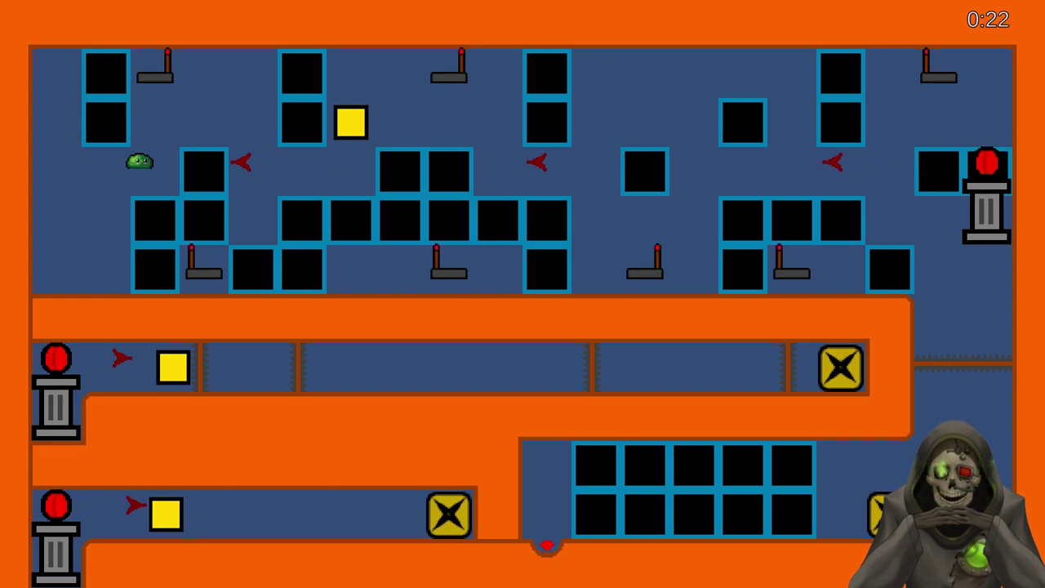
pyautogui.press('Up')
pyautogui.press('Right')
pyautogui.press('Up')
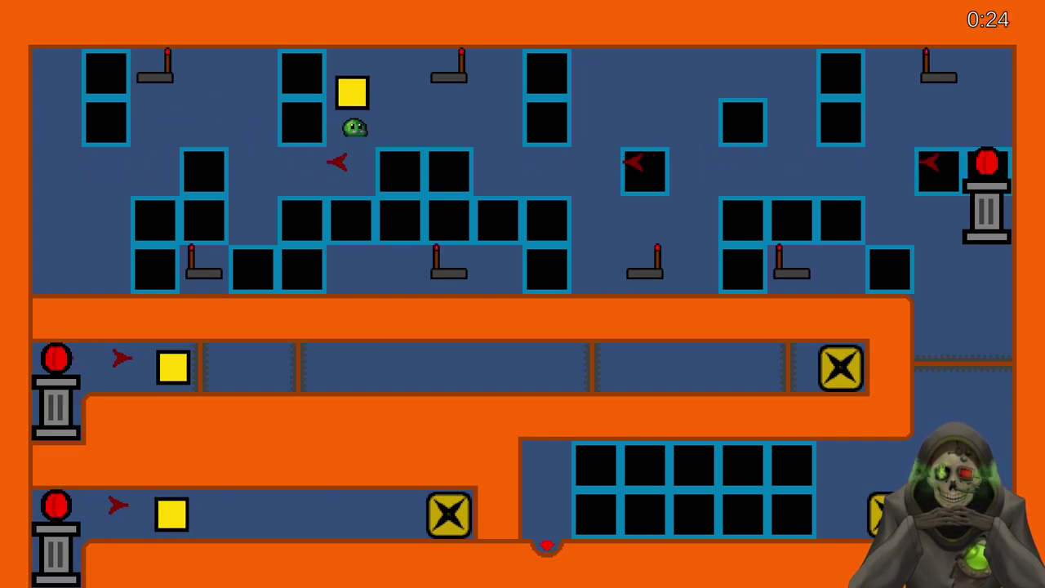
pyautogui.press('Left')
pyautogui.press('Up')
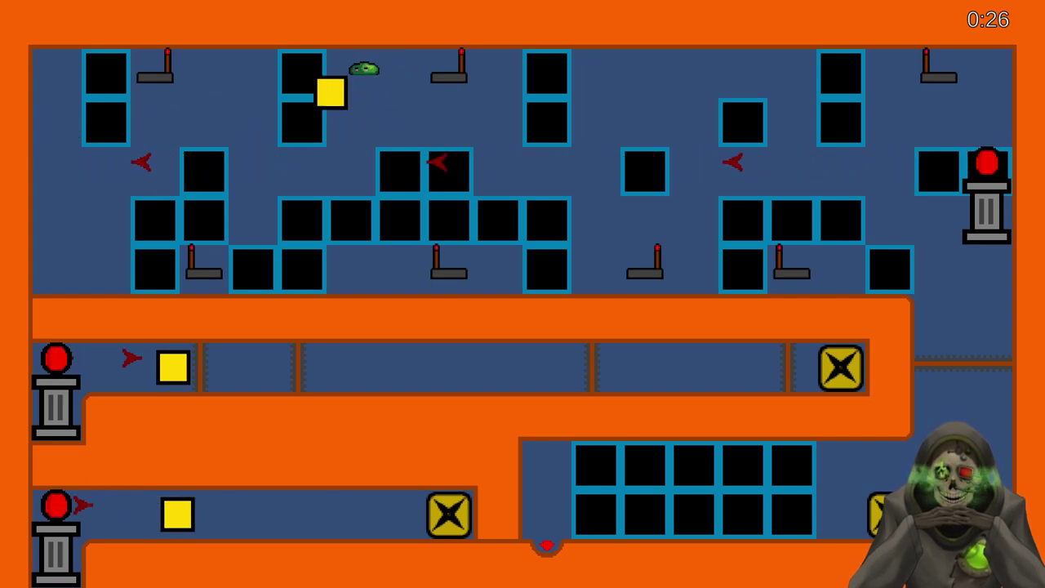
pyautogui.press('Escape')
pyautogui.click(530, 239)
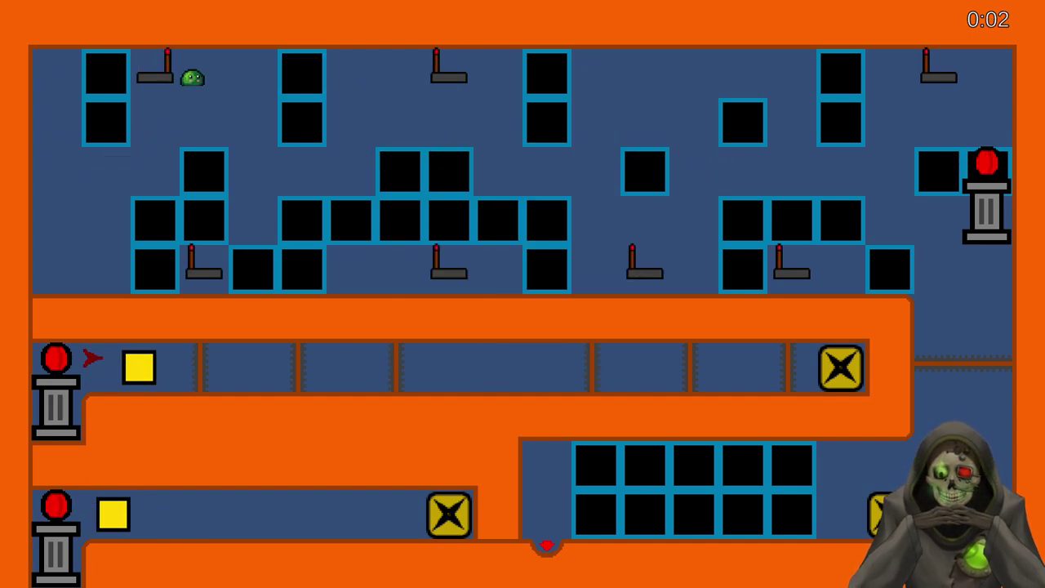
# Flip the second northern, south-central and northeastern levers while weaving between the pits and arrows
pyautogui.press('Right')
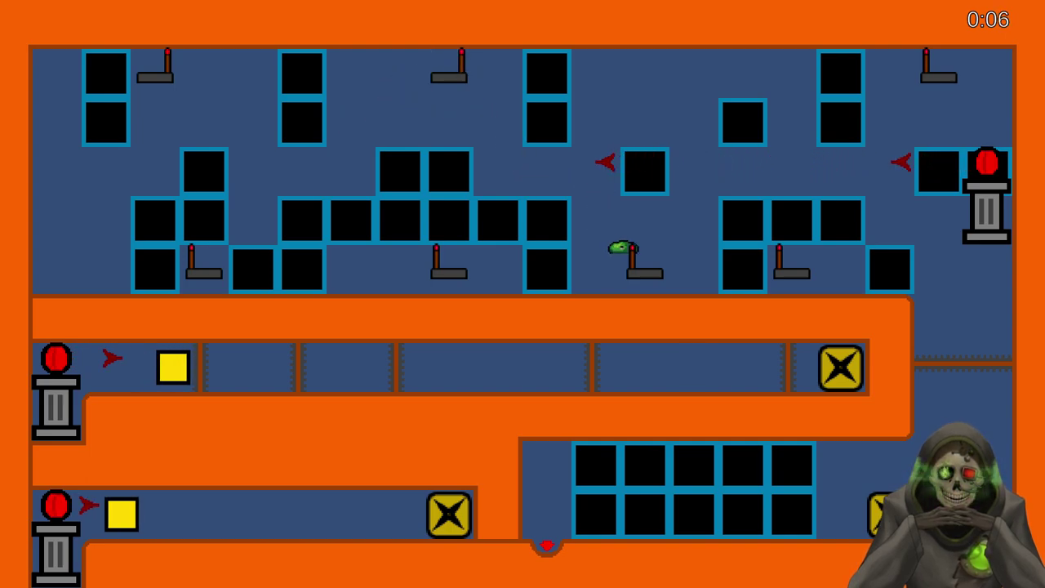
pyautogui.press('Right')
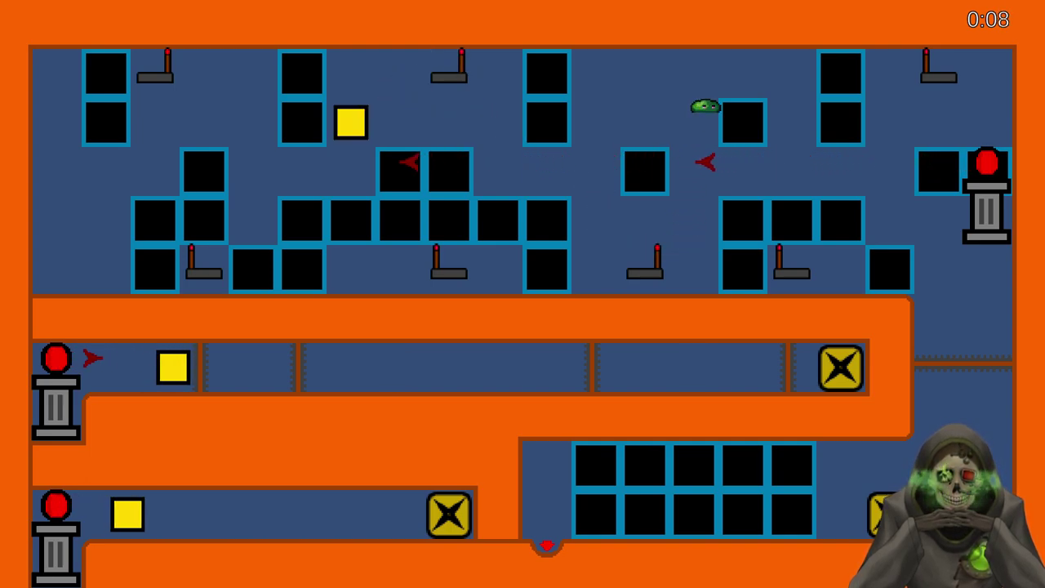
pyautogui.press('Right')
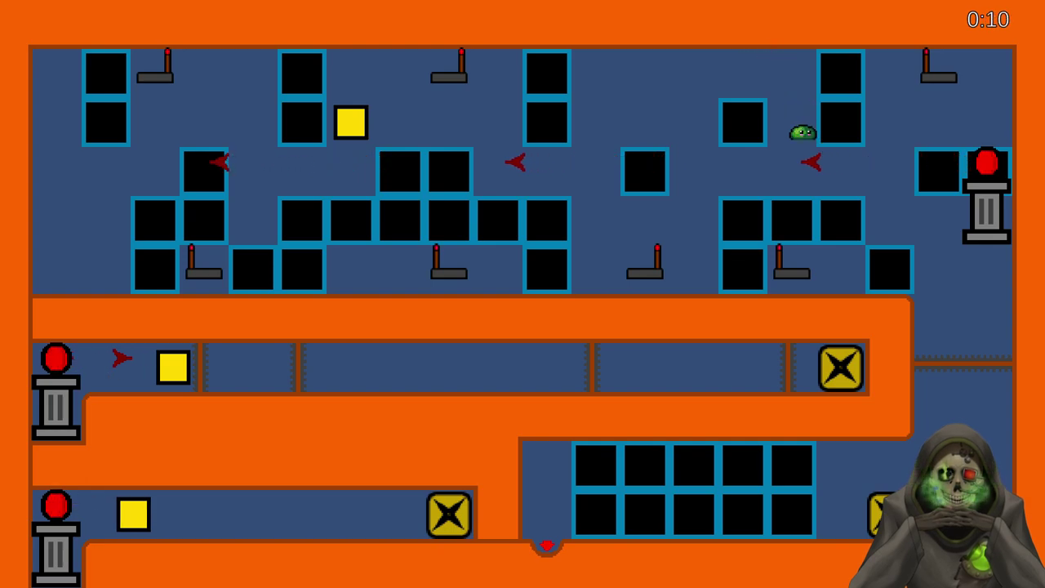
pyautogui.press('Down')
pyautogui.press('Right')
pyautogui.press('Up')
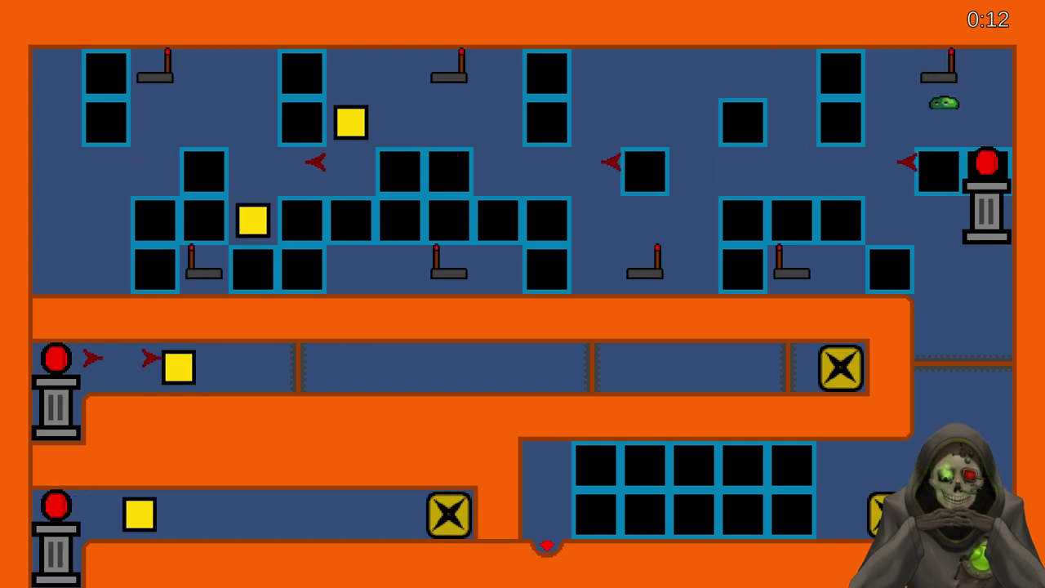
# Head back west from the northeastern lever and go south from the start around the first pit pair
pyautogui.press('Left')
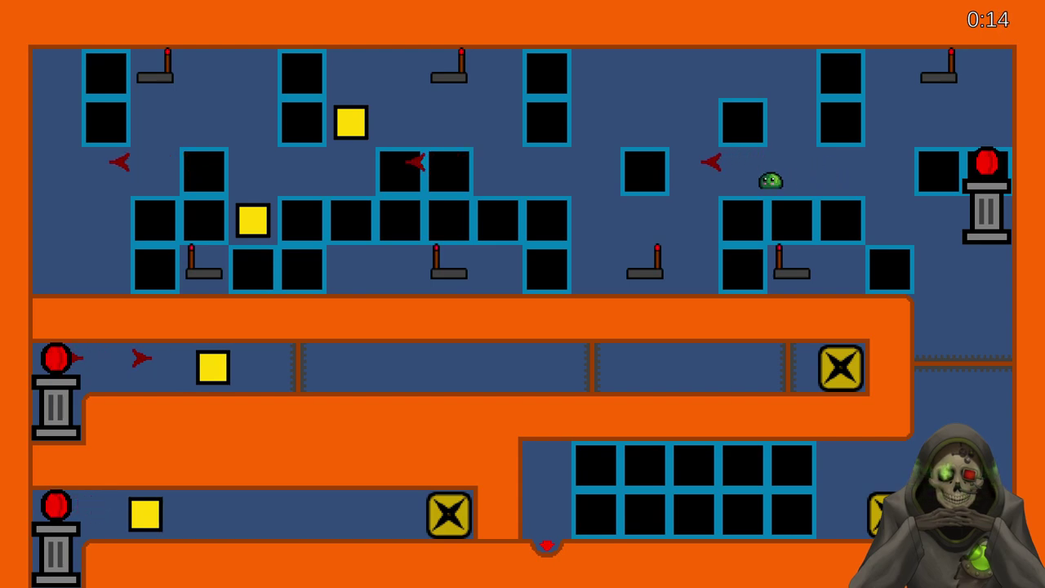
pyautogui.press('Left')
pyautogui.press('Down')
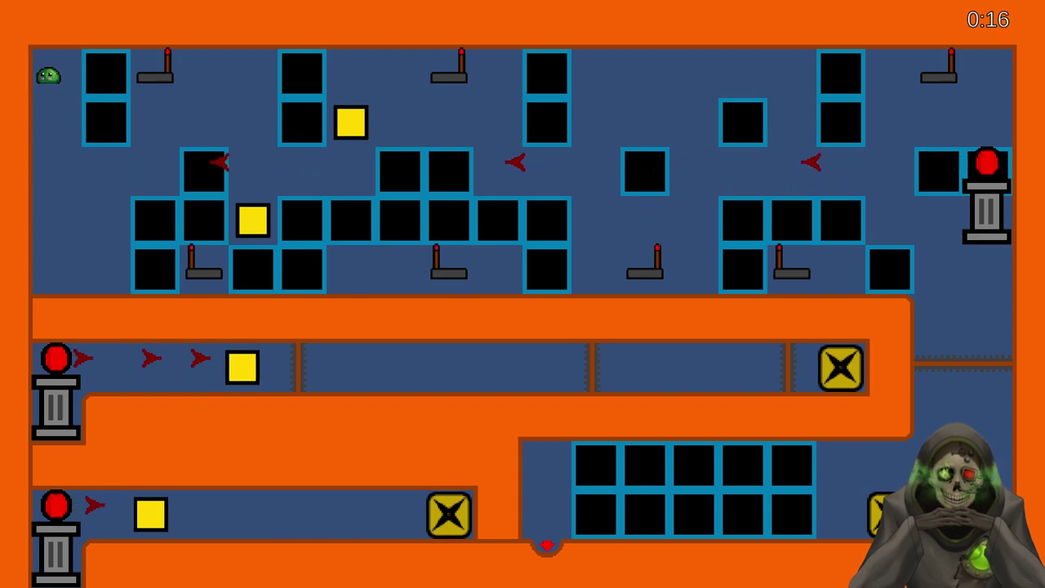
pyautogui.press('Down')
pyautogui.press('Down')
pyautogui.press('Right')
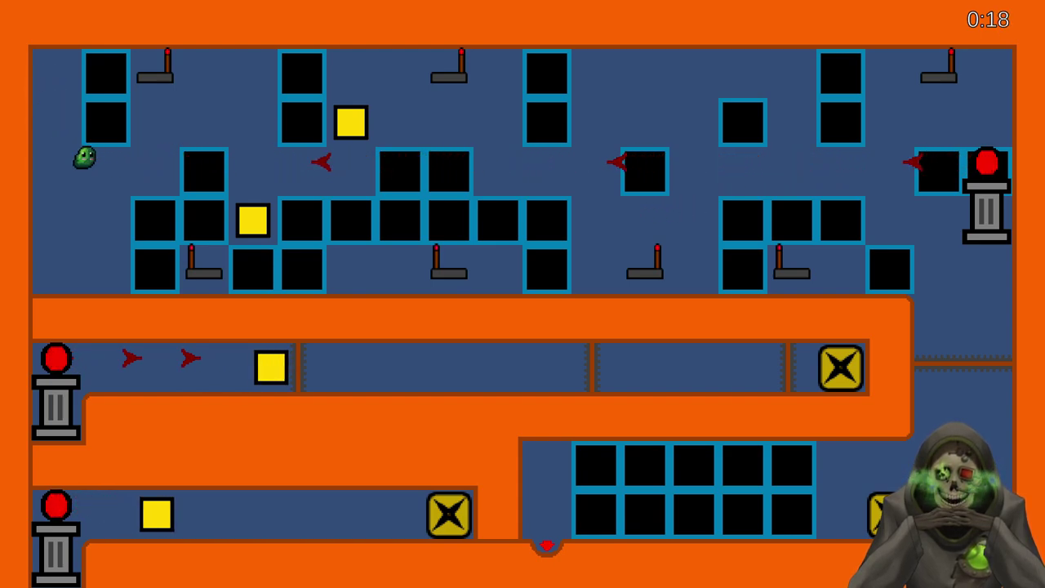
# Push the yellow block in the southwestern gap down into the pit below and flip the lever beside it
pyautogui.press('Right')
pyautogui.press('Up')
pyautogui.press('Right')
pyautogui.press('Down')
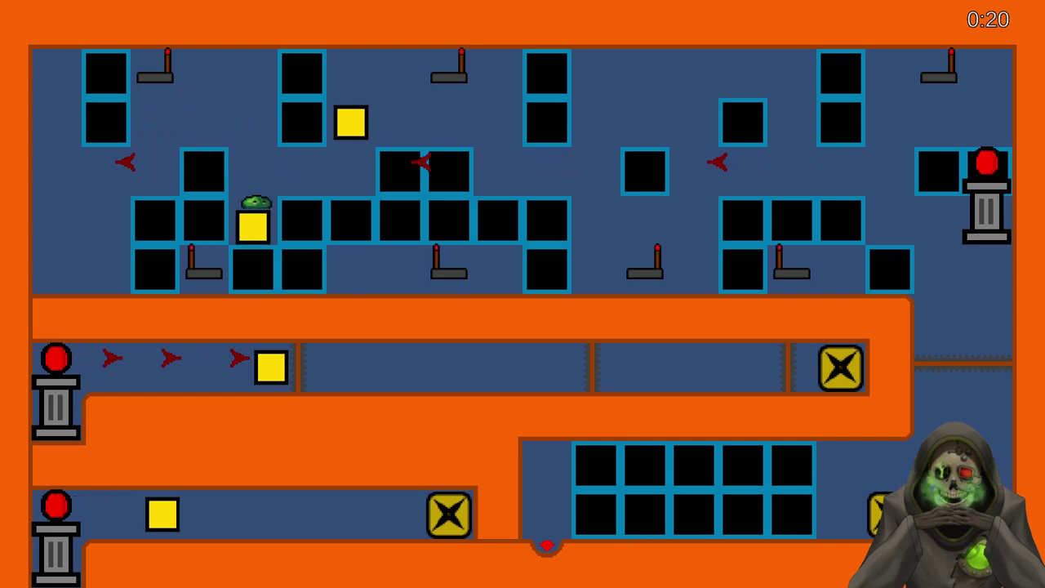
pyautogui.press('Down')
pyautogui.press('Left')
pyautogui.press('Right')
pyautogui.press('Up')
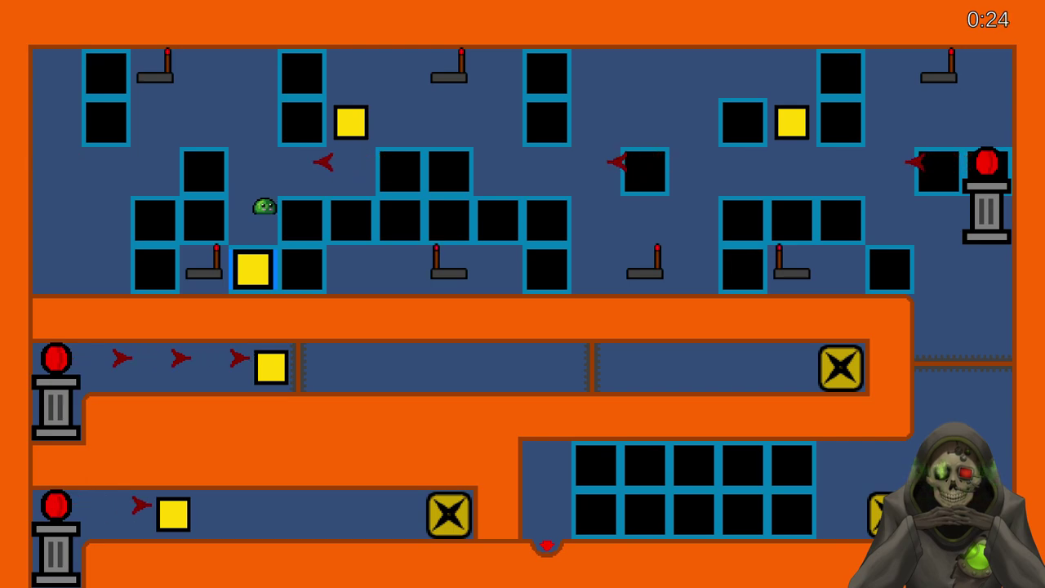
# Push the yellow block beside the second northern pit pair down into the southern pit row and flip the lever beyond it
pyautogui.press('Right')
pyautogui.press('Up')
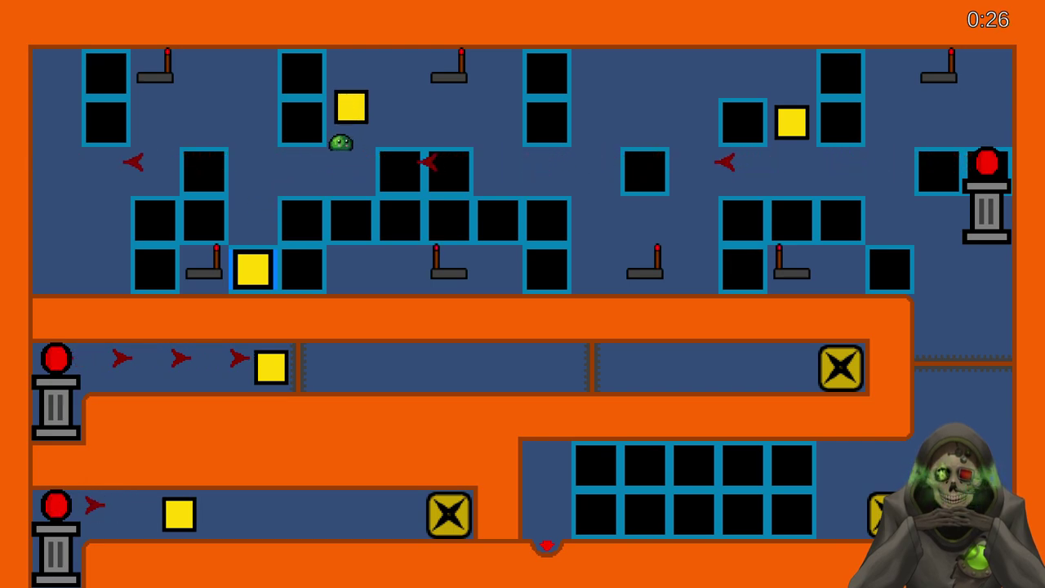
pyautogui.press('Right')
pyautogui.press('Up')
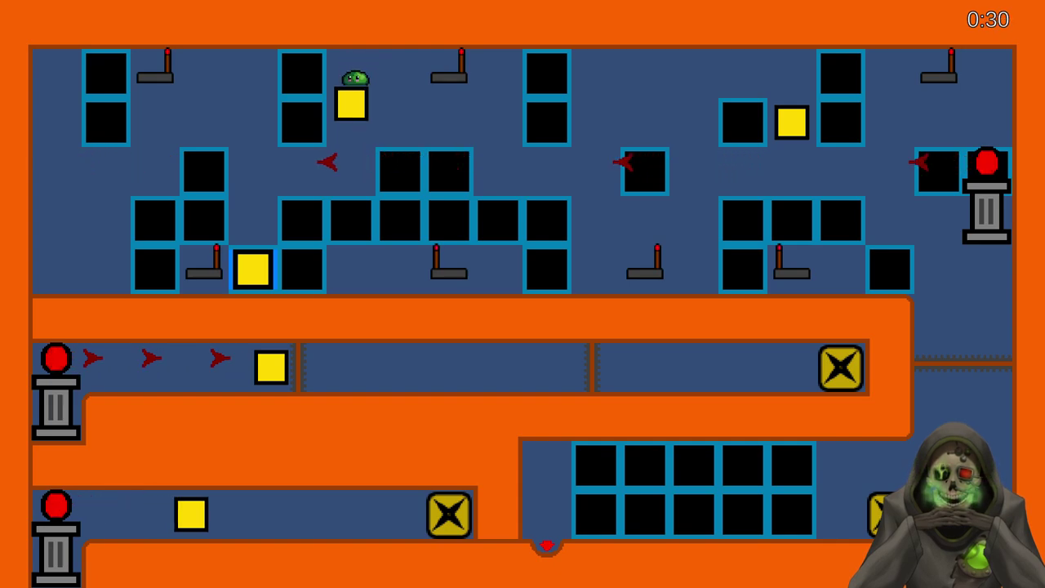
pyautogui.press('Right')
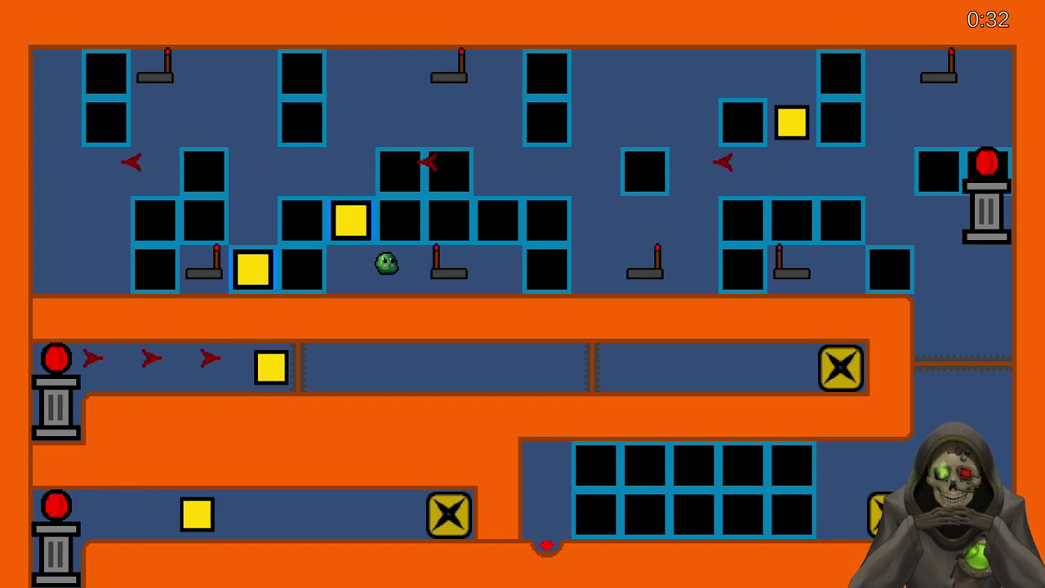
pyautogui.press('Left')
pyautogui.press('Up')
pyautogui.press('Up')
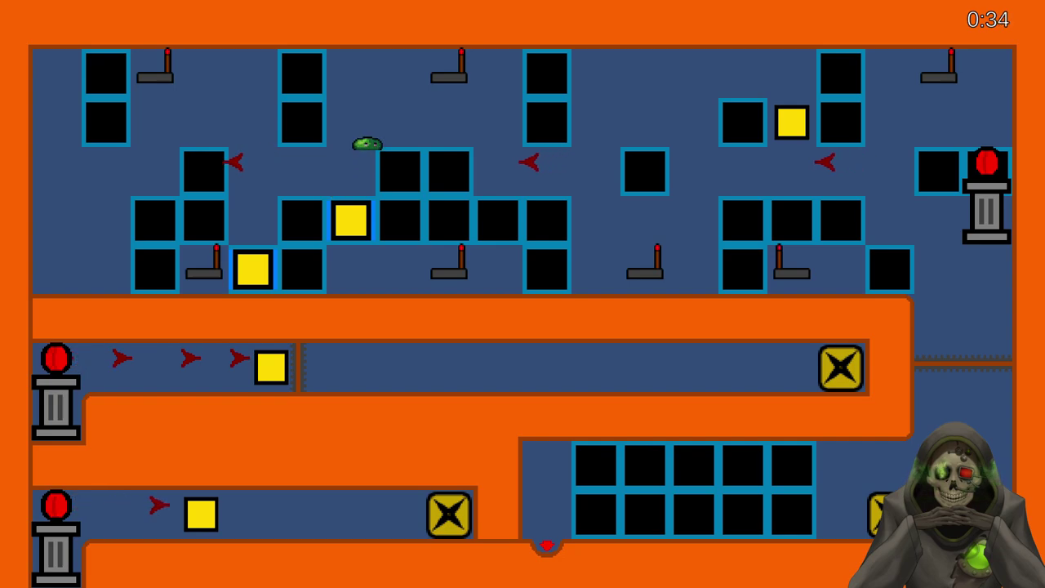
# Cross east and push the yellow block between the northeastern pits down into the pit row, and flip the lever below it
pyautogui.press('Right')
pyautogui.press('Right')
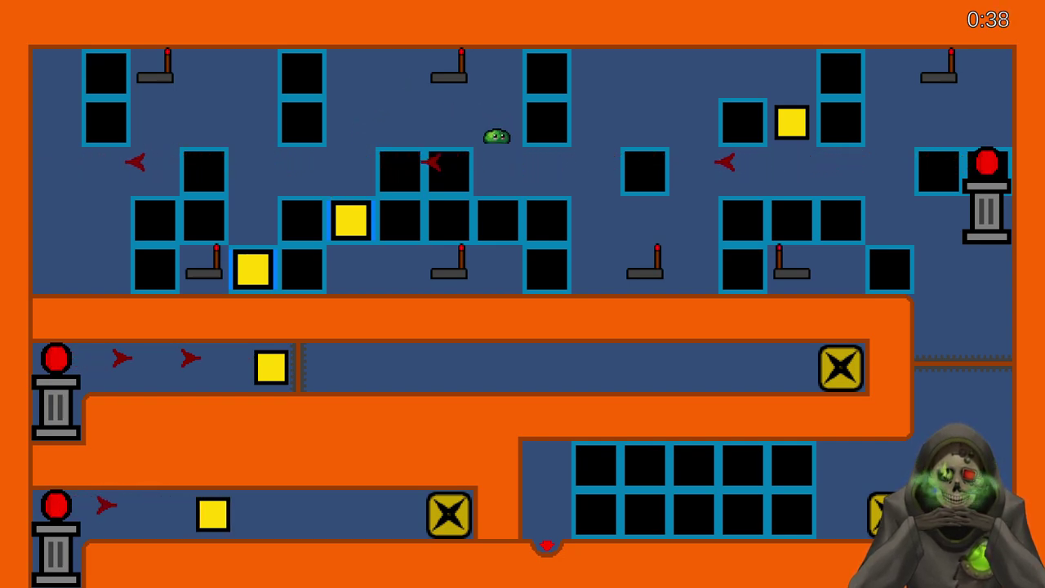
pyautogui.press('Right')
pyautogui.press('Up')
pyautogui.press('Right')
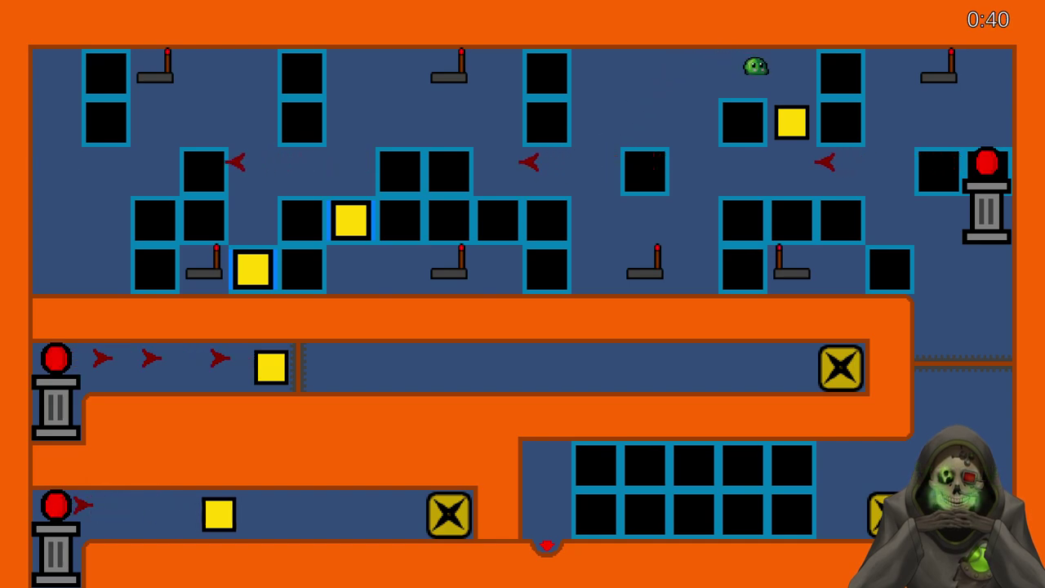
pyautogui.press('Down')
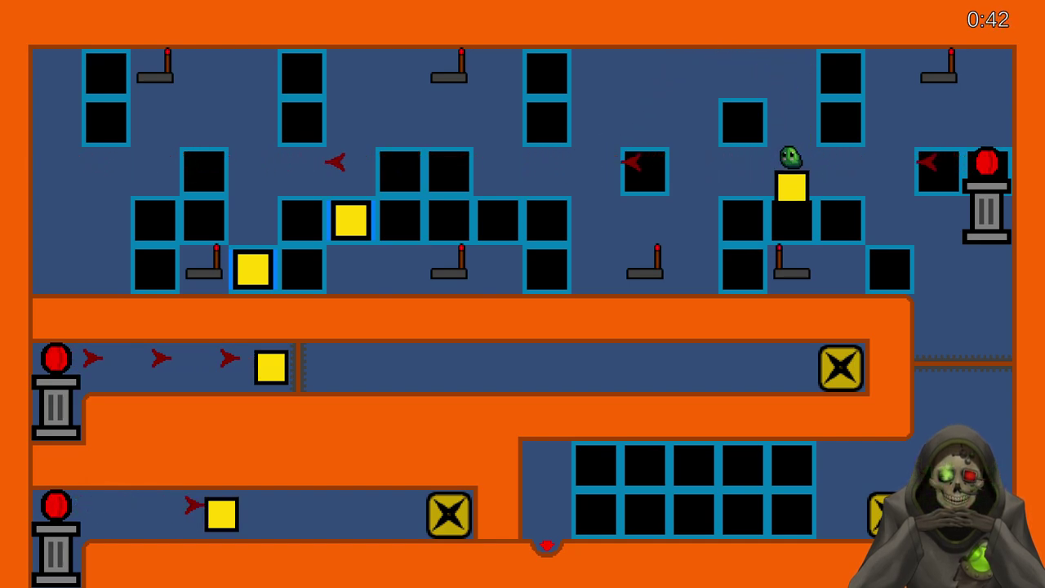
pyautogui.press('Up')
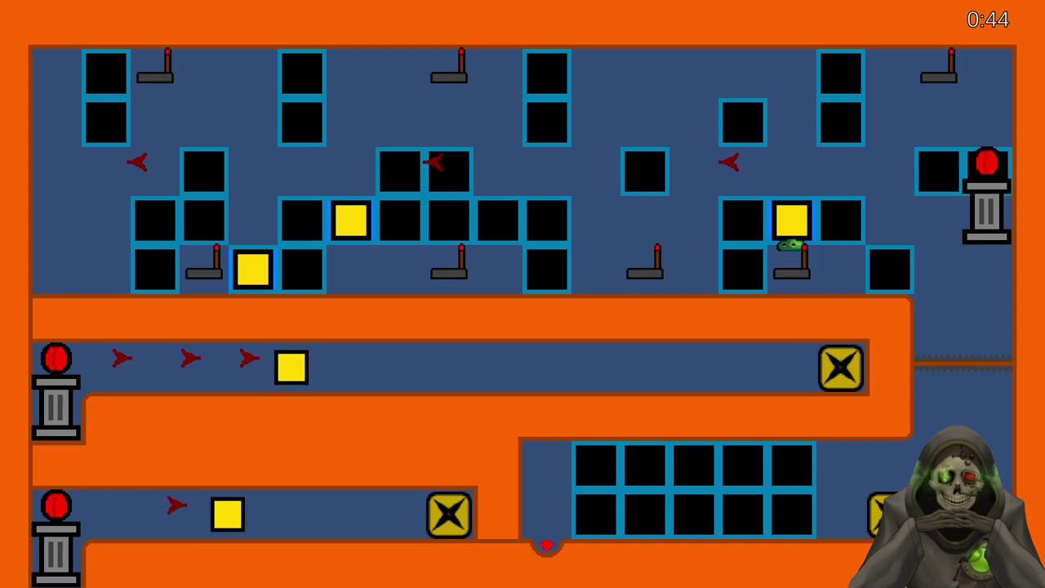
# Move to the closed eastern gate and wait for the arrows to push the upper corridor's block onto its plate
pyautogui.press('Right')
pyautogui.press('Right')
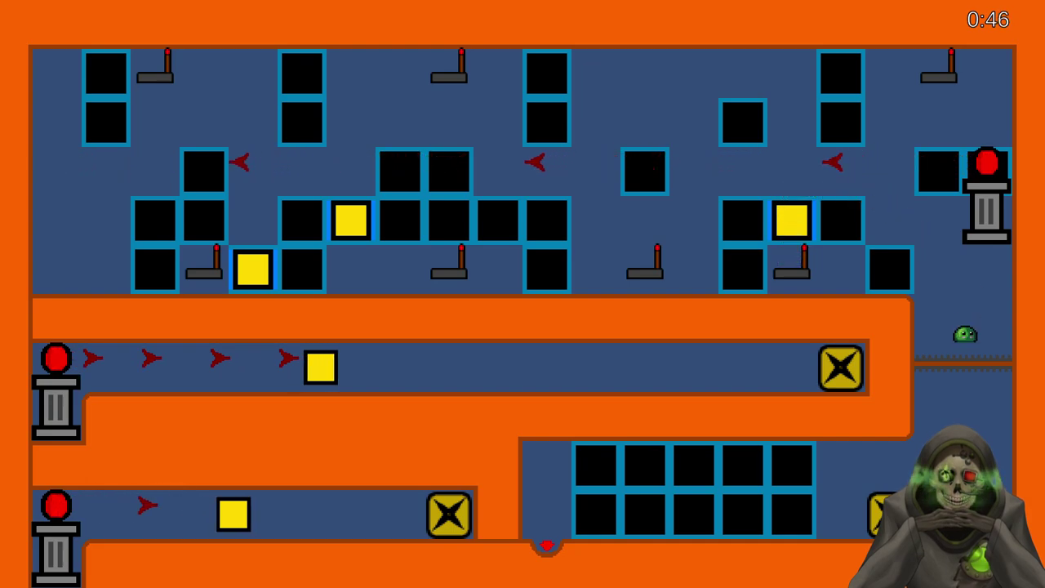
pyautogui.press('Left')
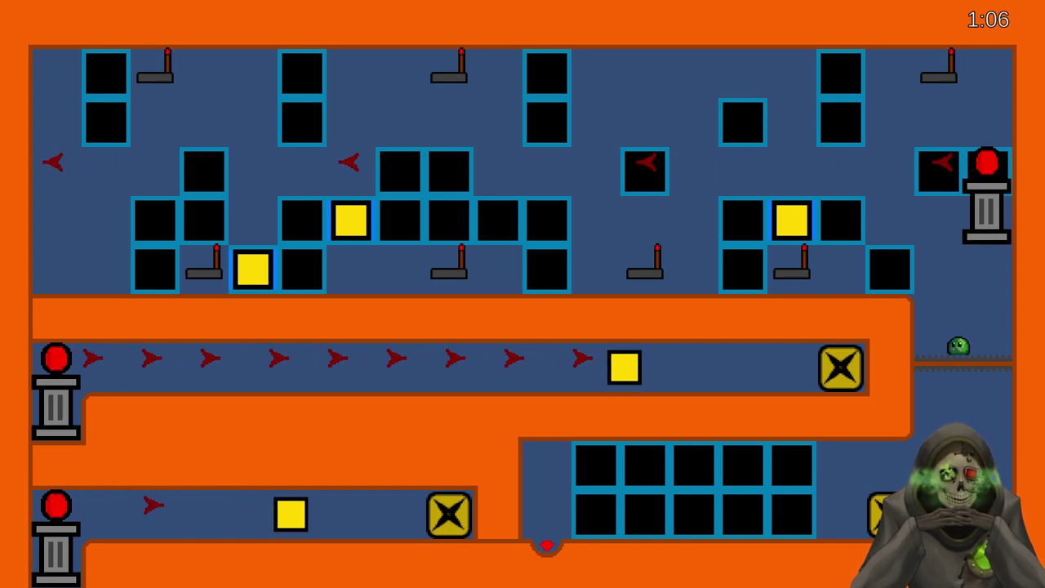
pyautogui.press('space')
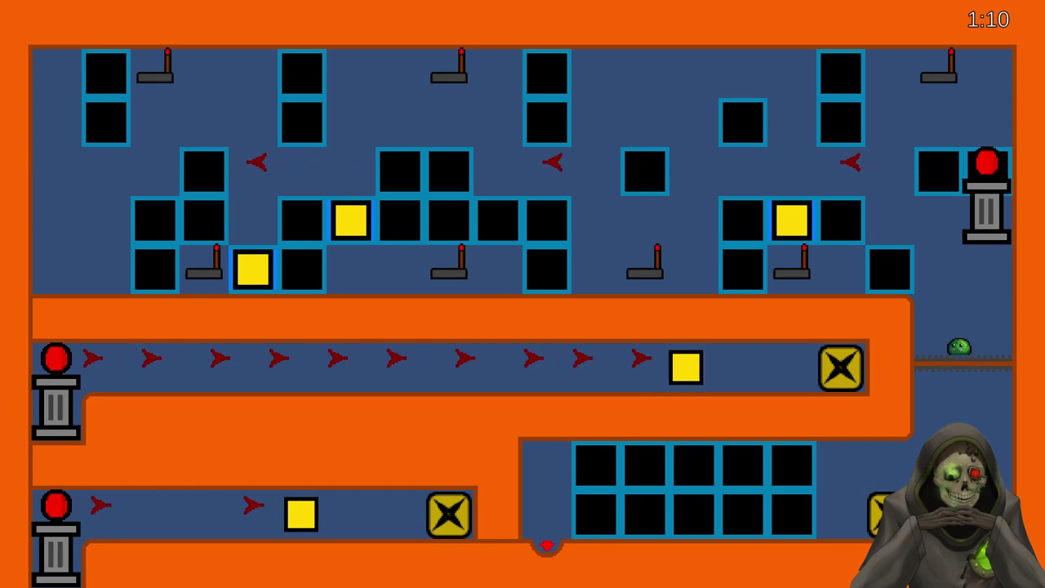
pyautogui.press('space')
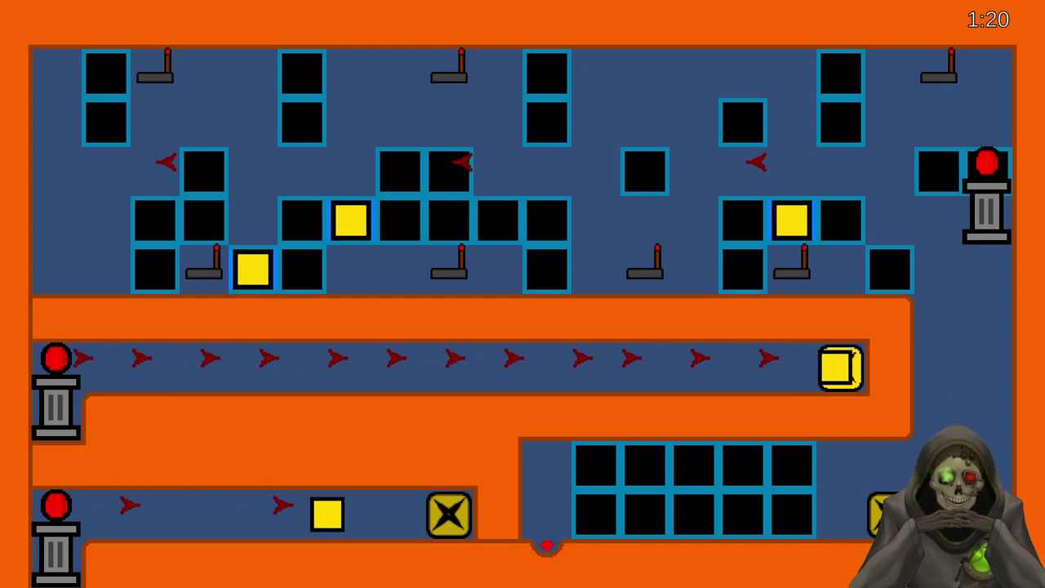
# Pass the open gate and push yellow blocks from the southeastern plate west to fill the two nearest pit columns
pyautogui.press('Left')
pyautogui.press('Right')
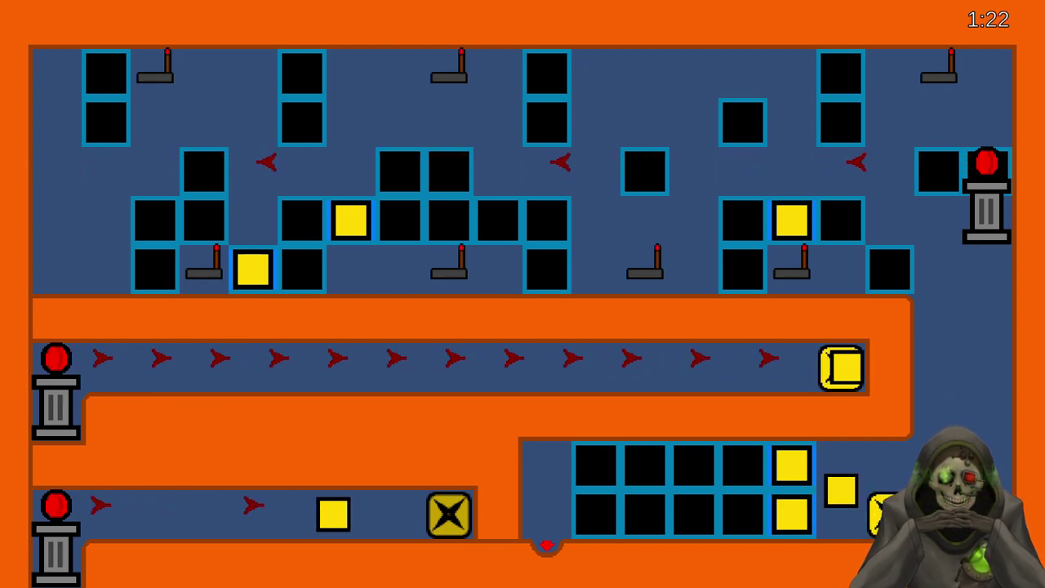
pyautogui.press('Left')
pyautogui.press('Right')
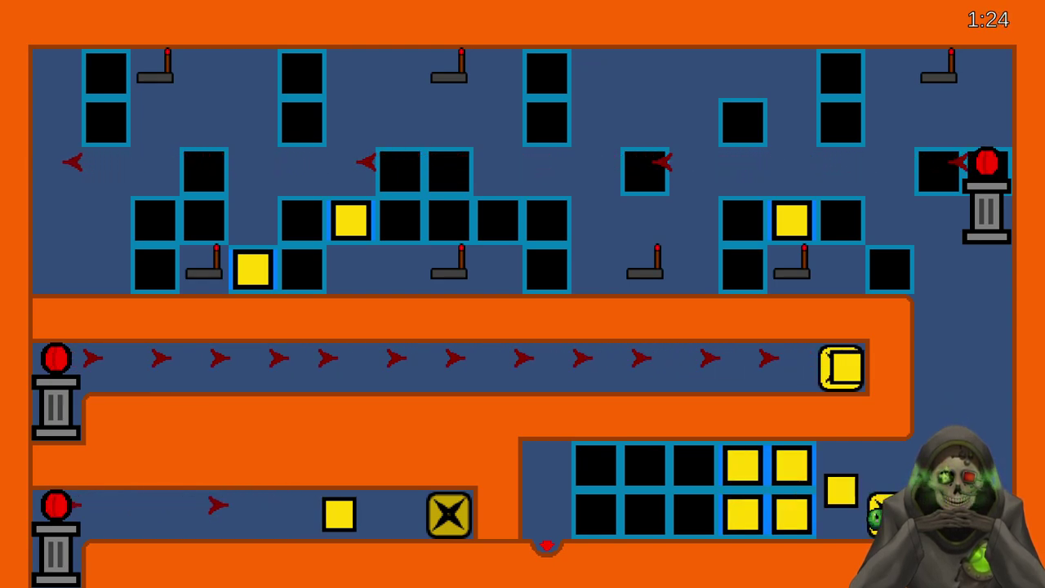
# Push more yellow blocks west to fill the remaining pit columns and cross to the heart exit
pyautogui.press('Left')
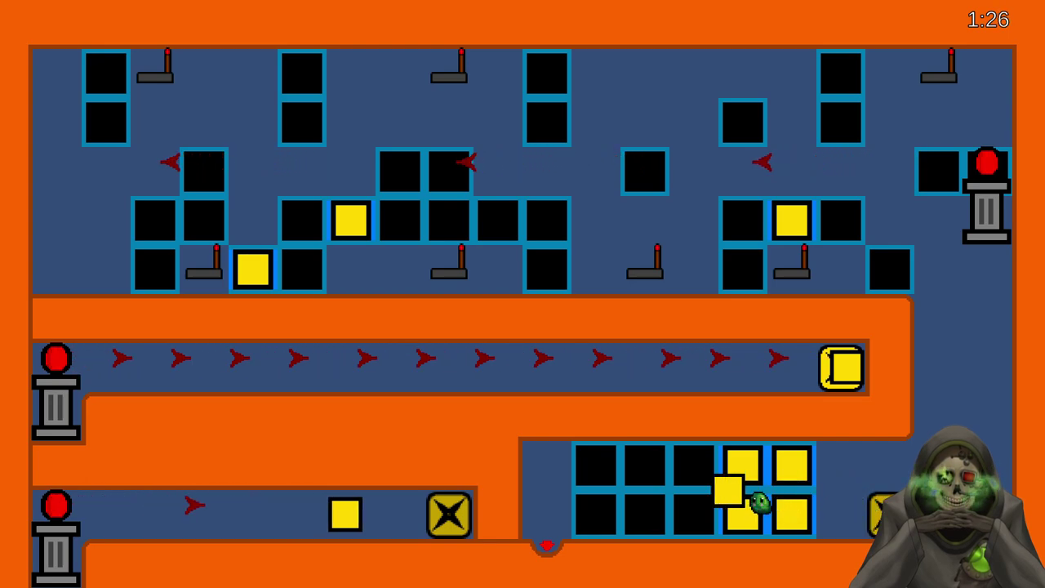
pyautogui.press('Down')
pyautogui.press('Right')
pyautogui.press('Up')
pyautogui.press('Left')
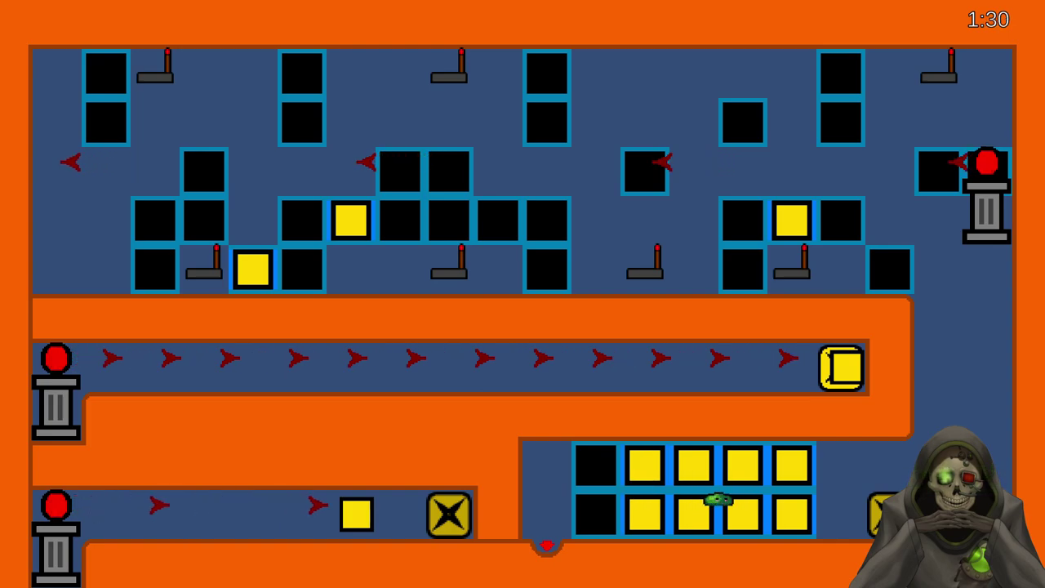
pyautogui.press('Right')
pyautogui.press('Left')
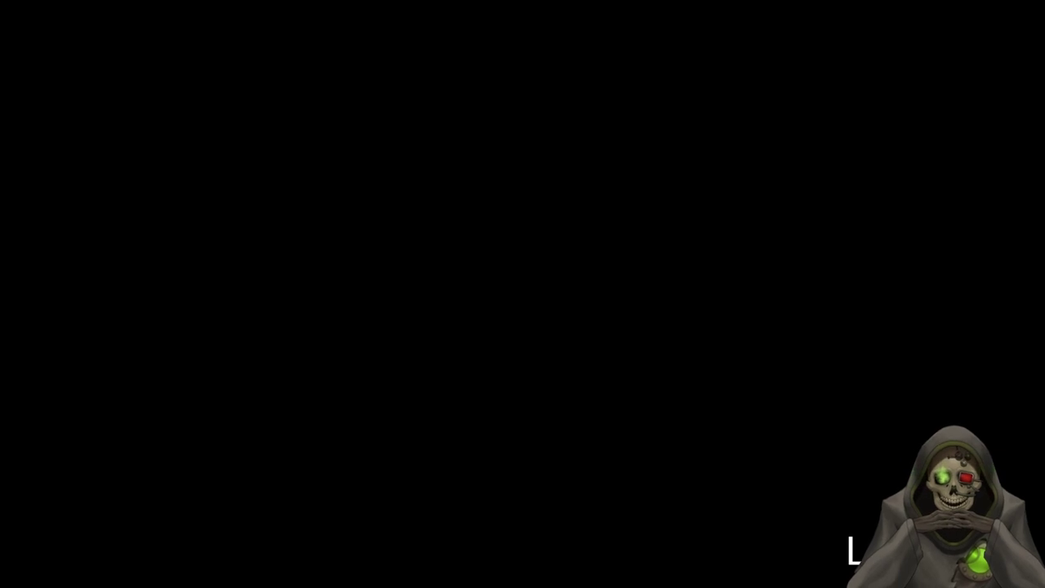
# Quit the running game build and close the Build Settings window in Unity
pyautogui.hotkey('alt', 'F4')
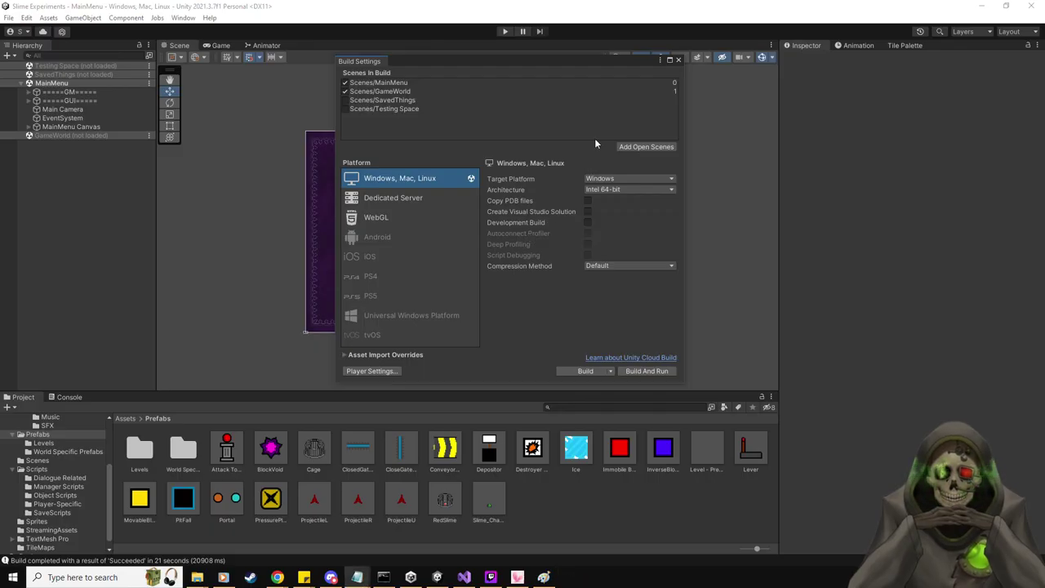
pyautogui.click(679, 59)
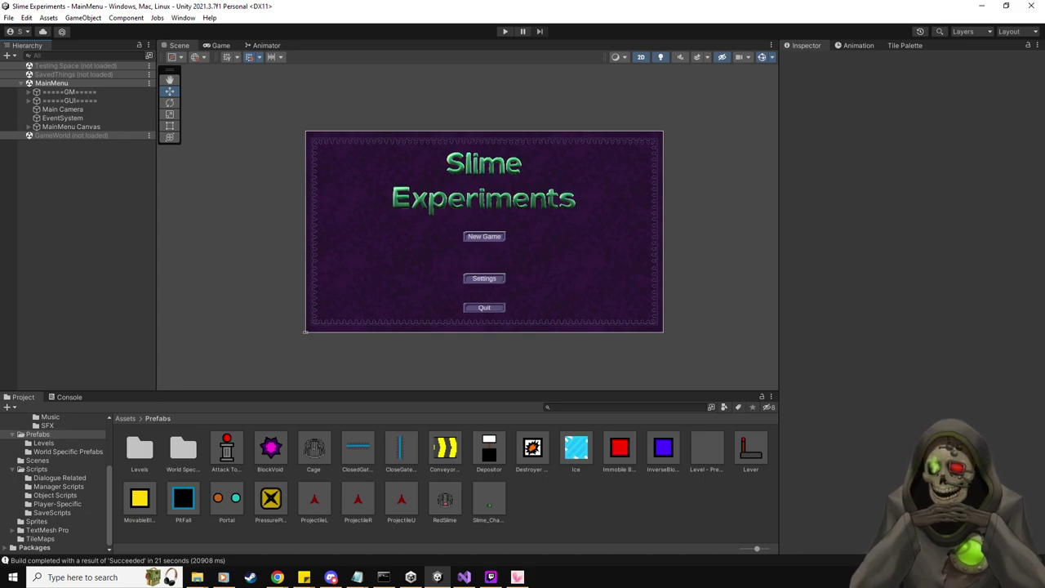
# Open the level screenshot 2-10.png in Paint and erase the slime and the timer from it
pyautogui.click(196, 578)
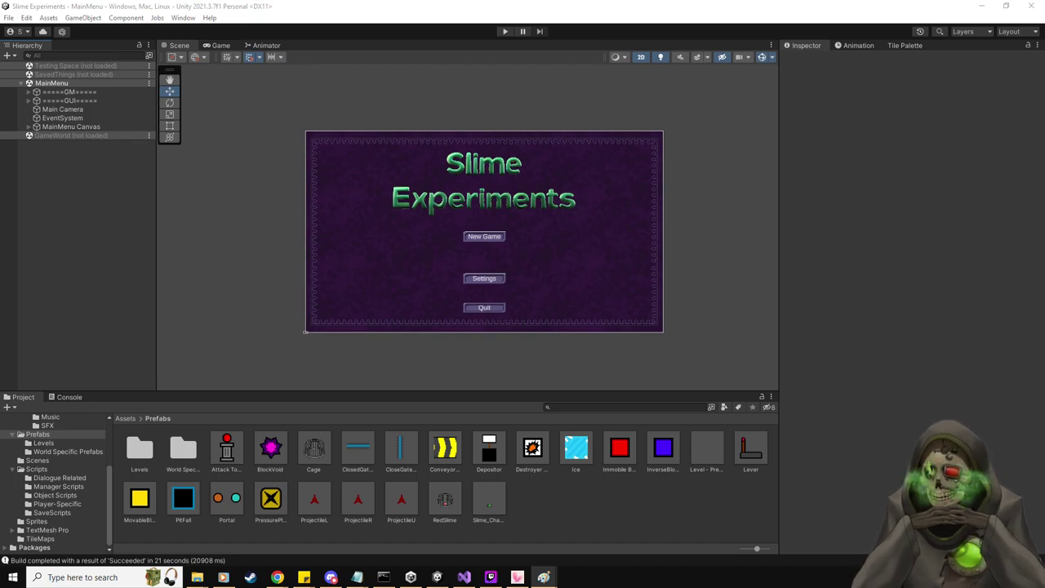
pyautogui.moveTo(1044, 8); pyautogui.dragTo(609, 3)
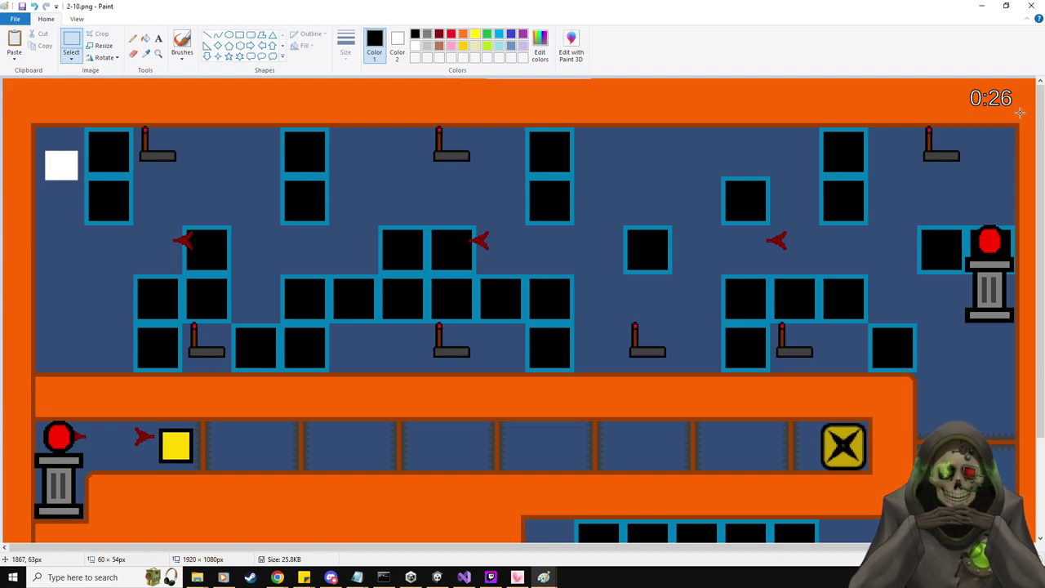
pyautogui.press('Delete')
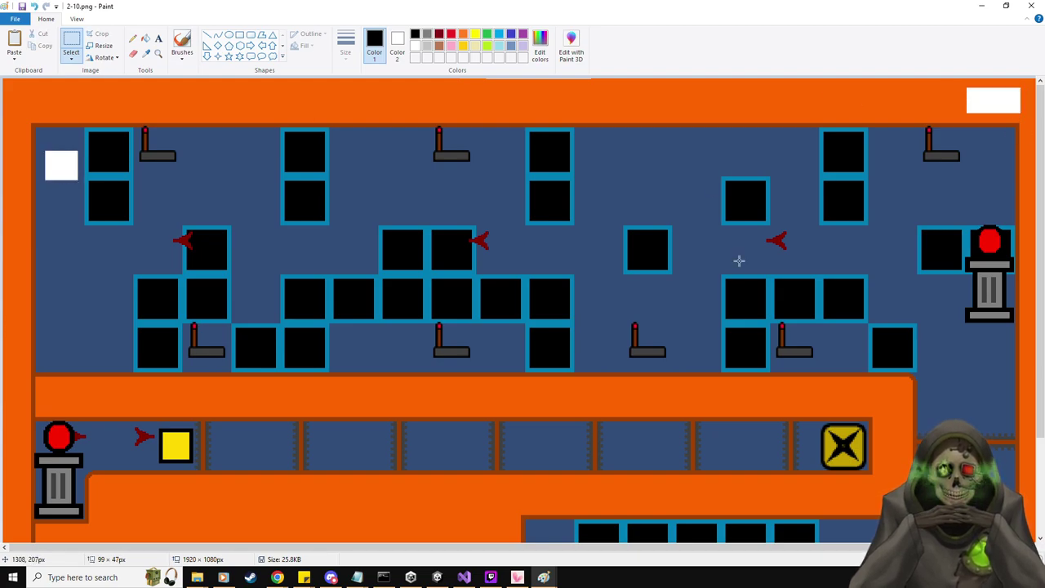
pyautogui.scroll(-3, 727, 278)
pyautogui.scroll(3, 699, 311)
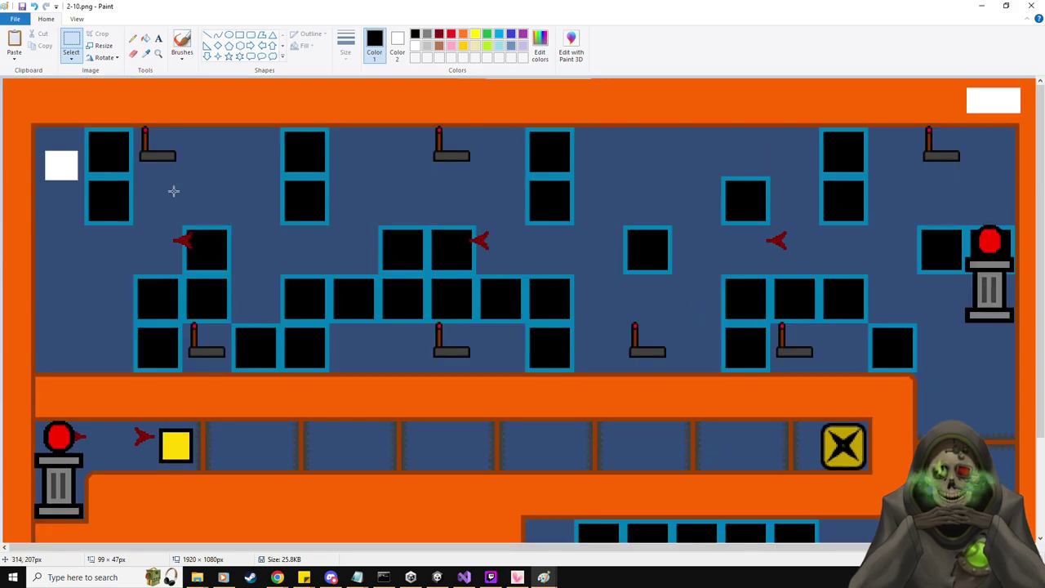
# Fill the blank slime patch with the floor's blue and the timer patch with the wall's orange, and close 2-10.png
pyautogui.click(146, 53)
pyautogui.click(60, 199)
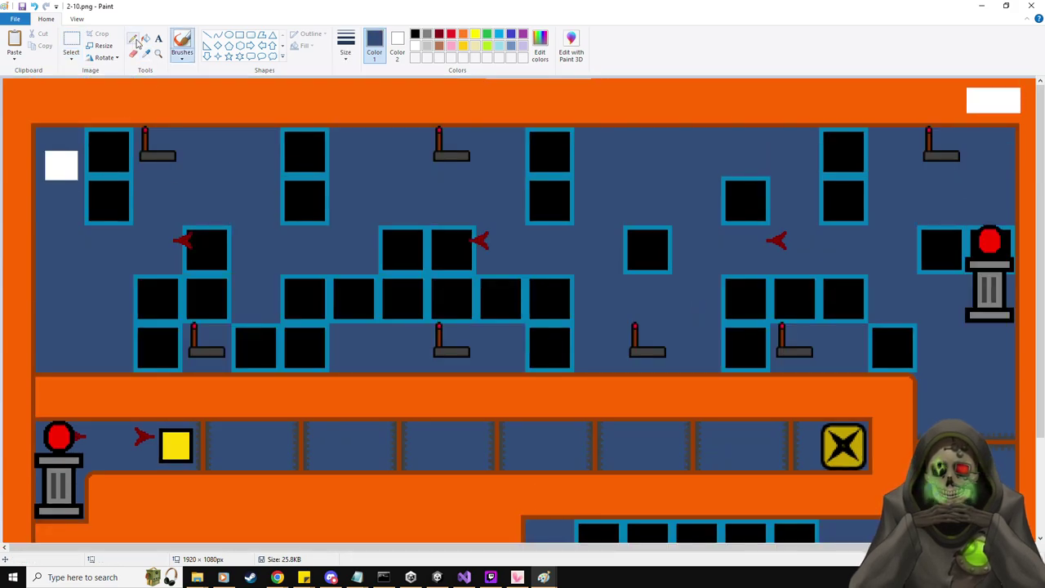
pyautogui.click(61, 165)
pyautogui.click(146, 53)
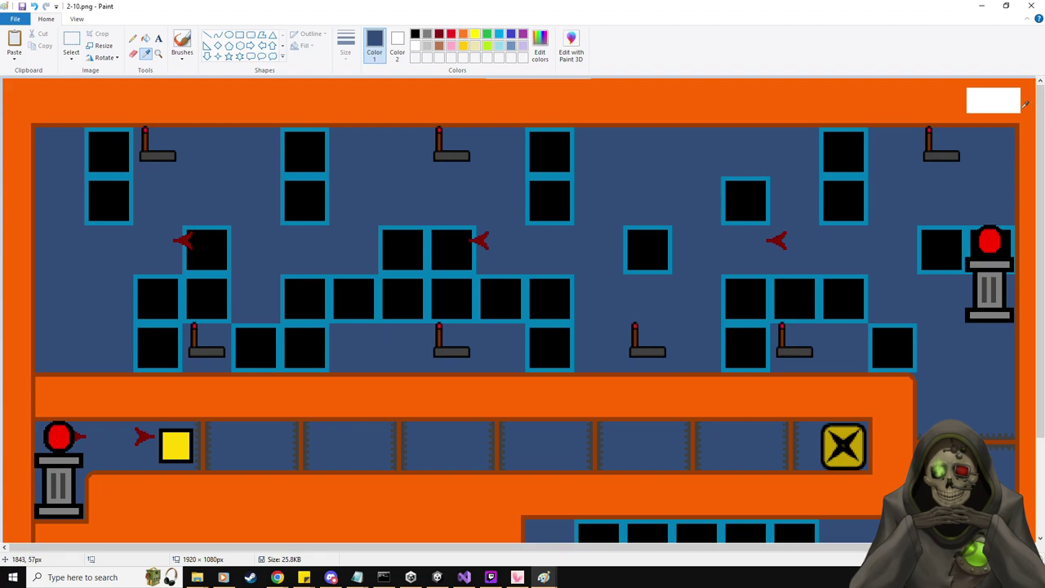
pyautogui.click(913, 107)
pyautogui.click(990, 98)
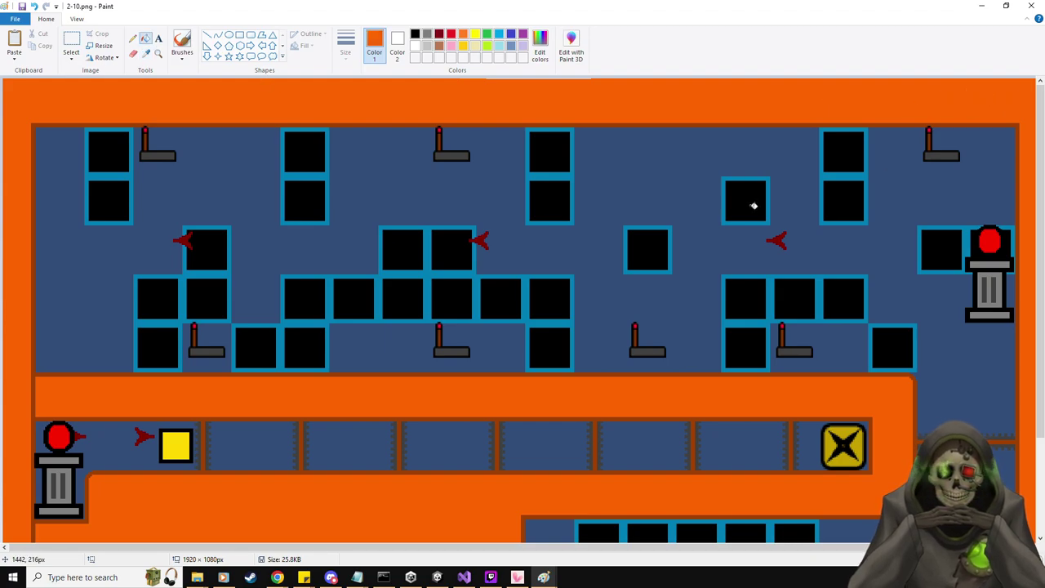
pyautogui.click(1031, 6)
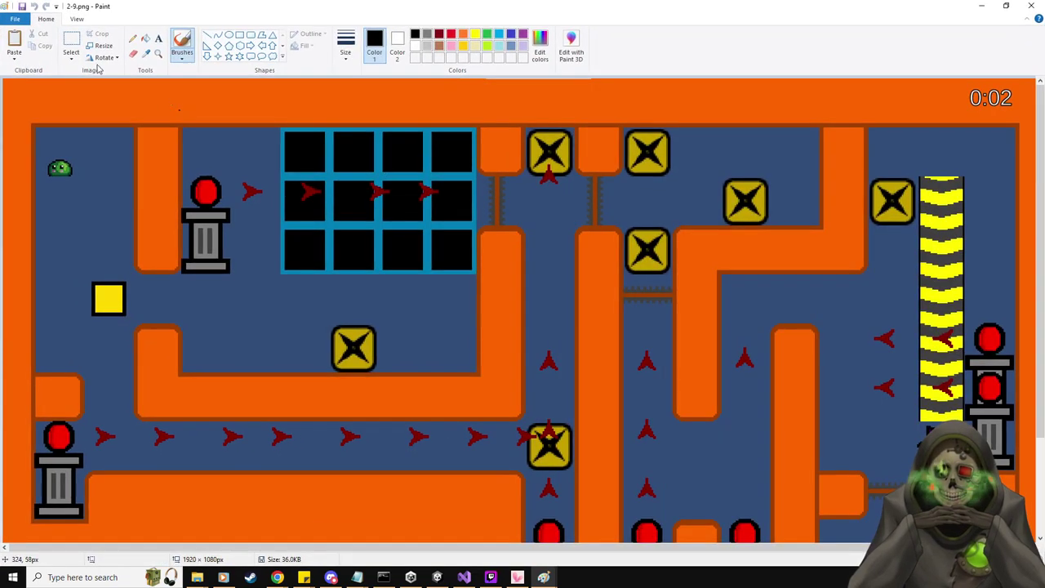
# Erase the slime and the timer from the level screenshot 2-9.png
pyautogui.click(72, 45)
pyautogui.moveTo(90, 188); pyautogui.dragTo(49, 153)
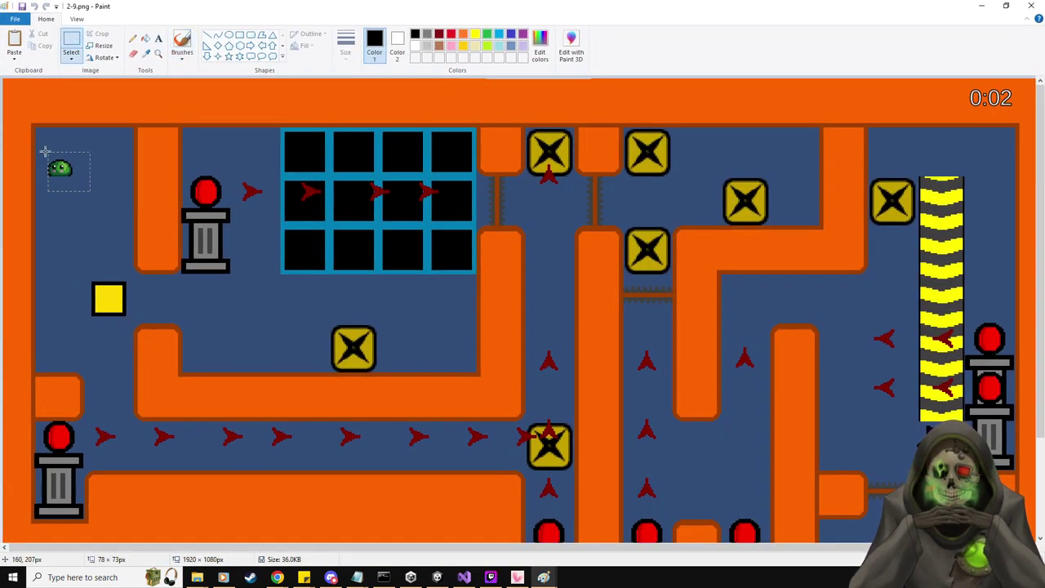
pyautogui.press('Delete')
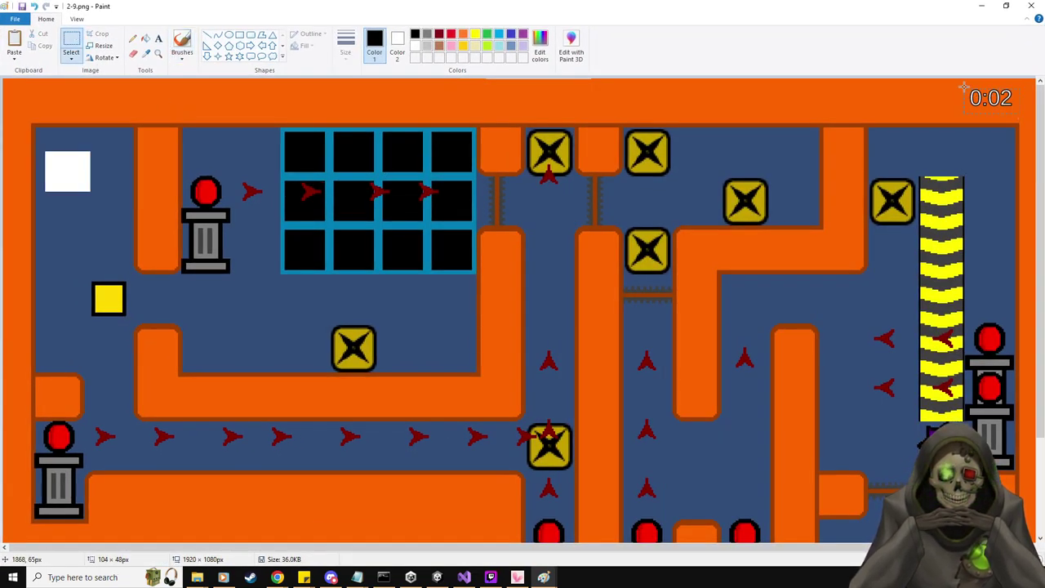
pyautogui.moveTo(965, 85); pyautogui.dragTo(1020, 115)
pyautogui.press('Delete')
# Fill the blank patches in 2-9.png with the sampled floor blue and wall orange, and close the image
pyautogui.click(146, 54)
pyautogui.click(128, 139)
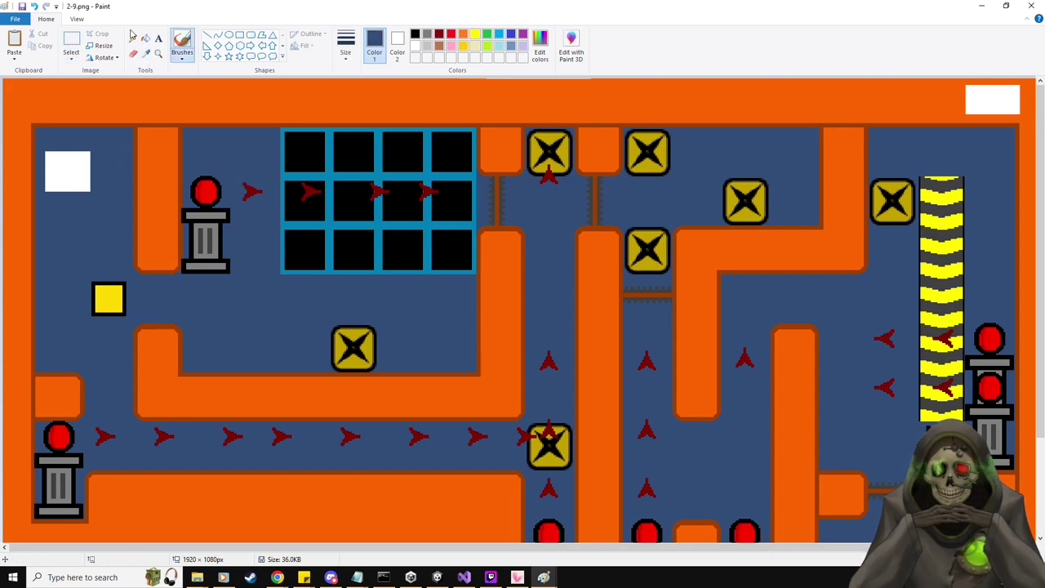
pyautogui.click(146, 39)
pyautogui.click(69, 169)
pyautogui.click(146, 53)
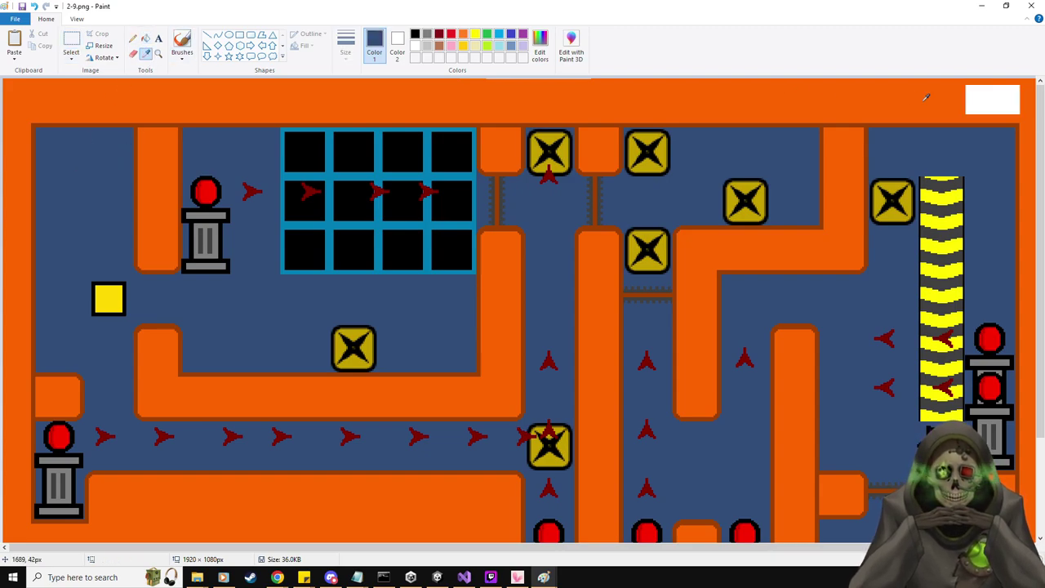
pyautogui.click(928, 98)
pyautogui.click(1006, 100)
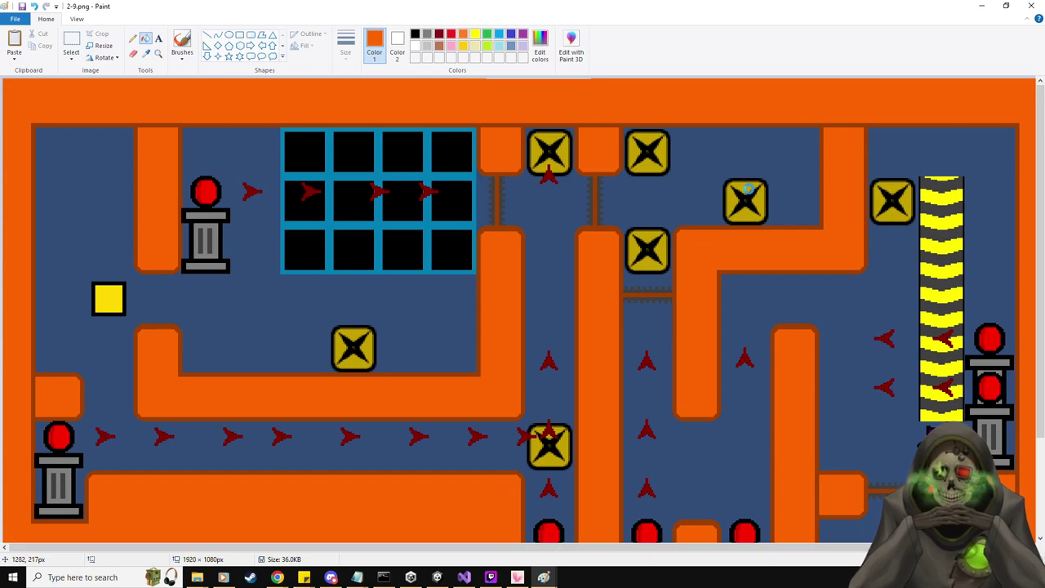
pyautogui.click(1031, 5)
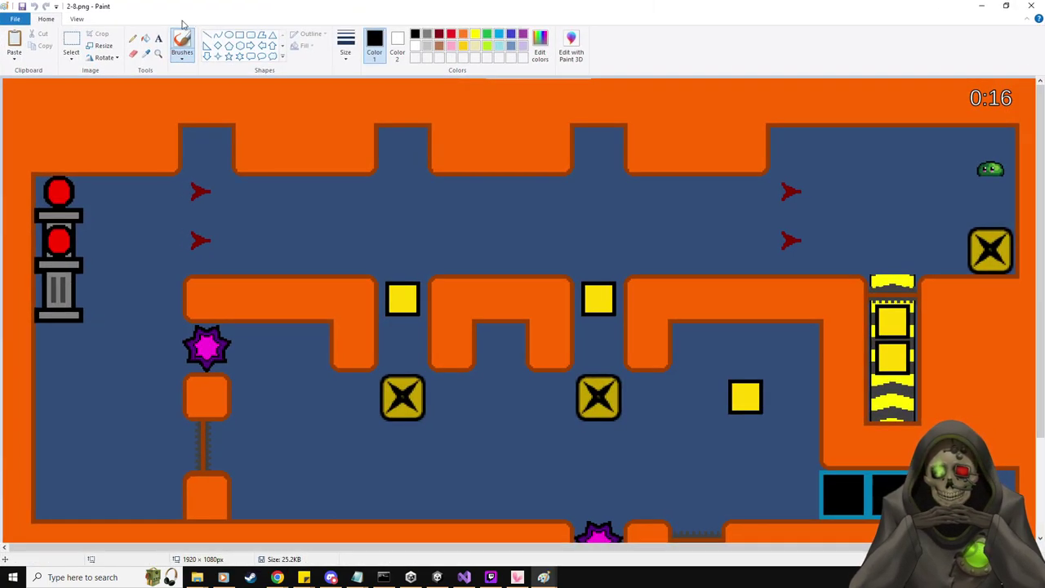
# Erase the slime above the northeastern plate and the timer from the level screenshot 2-8.png
pyautogui.click(71, 45)
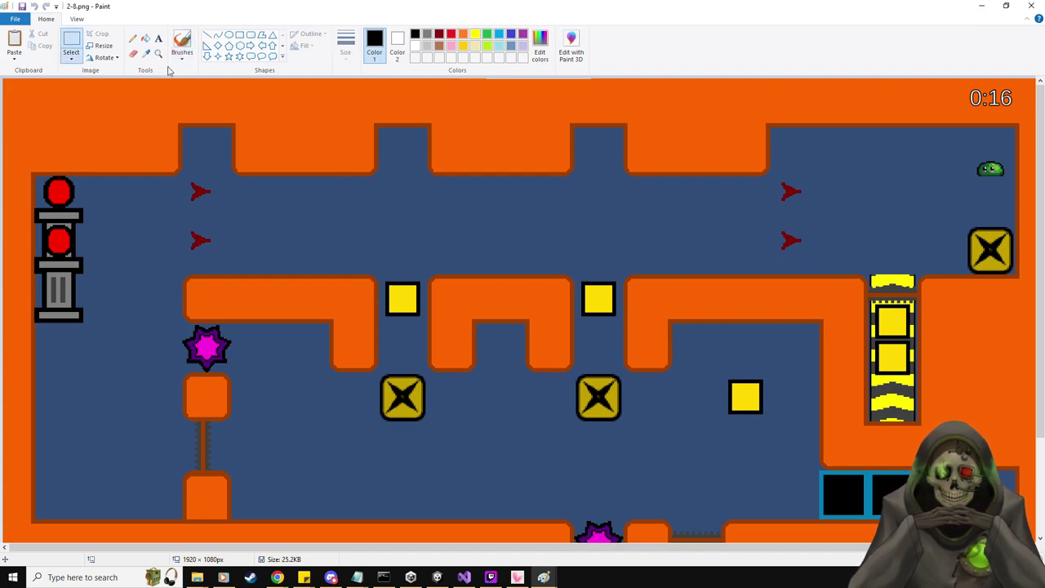
pyautogui.moveTo(969, 154); pyautogui.dragTo(1011, 185)
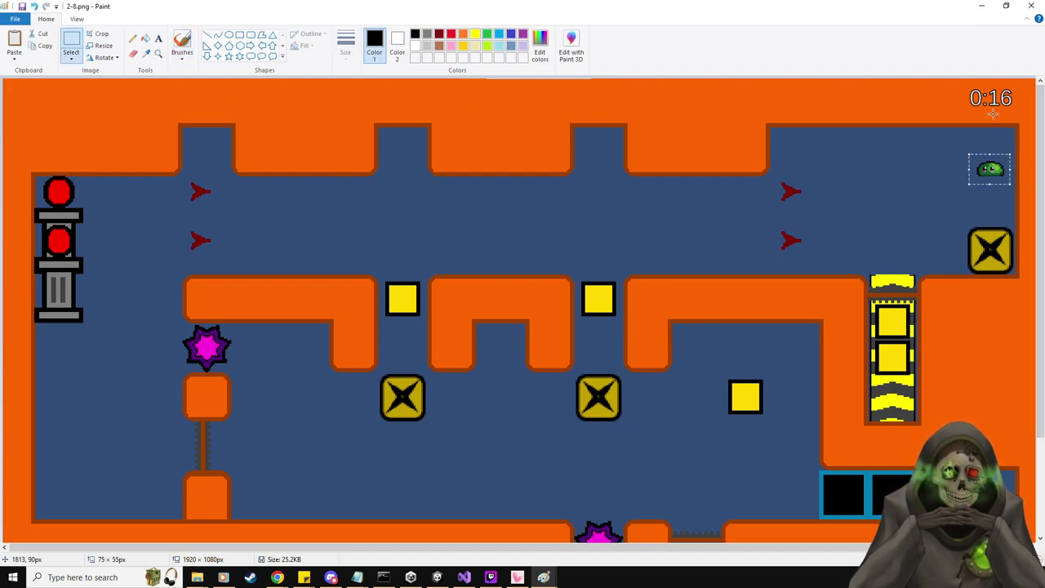
pyautogui.press('Delete')
pyautogui.moveTo(960, 81); pyautogui.dragTo(1019, 108)
pyautogui.press('Delete')
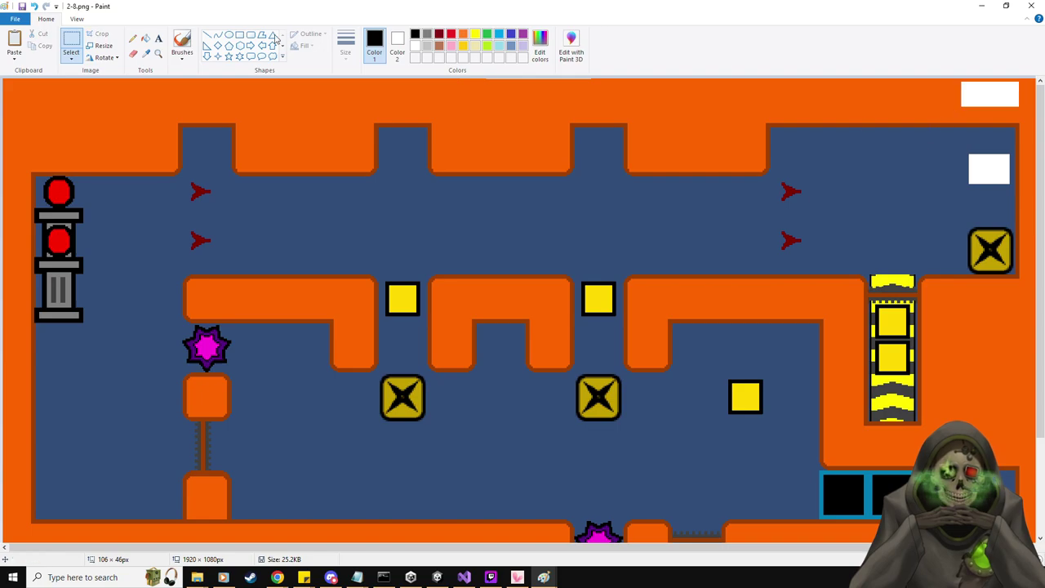
# Fill the timer patch in 2-8.png with wall orange and the slime patch with floor blue, and save and close the image
pyautogui.click(146, 53)
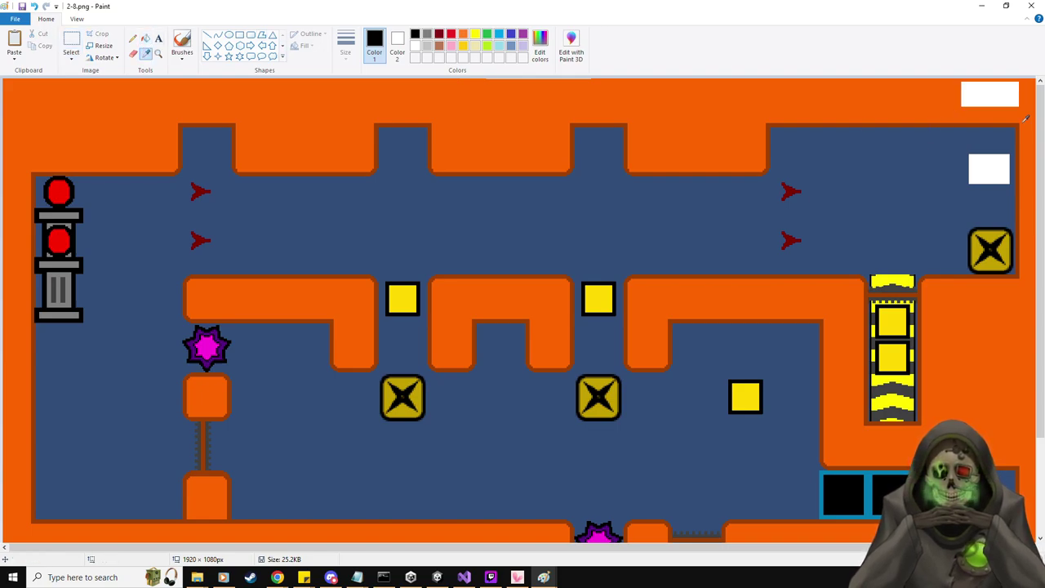
pyautogui.click(924, 97)
pyautogui.click(989, 94)
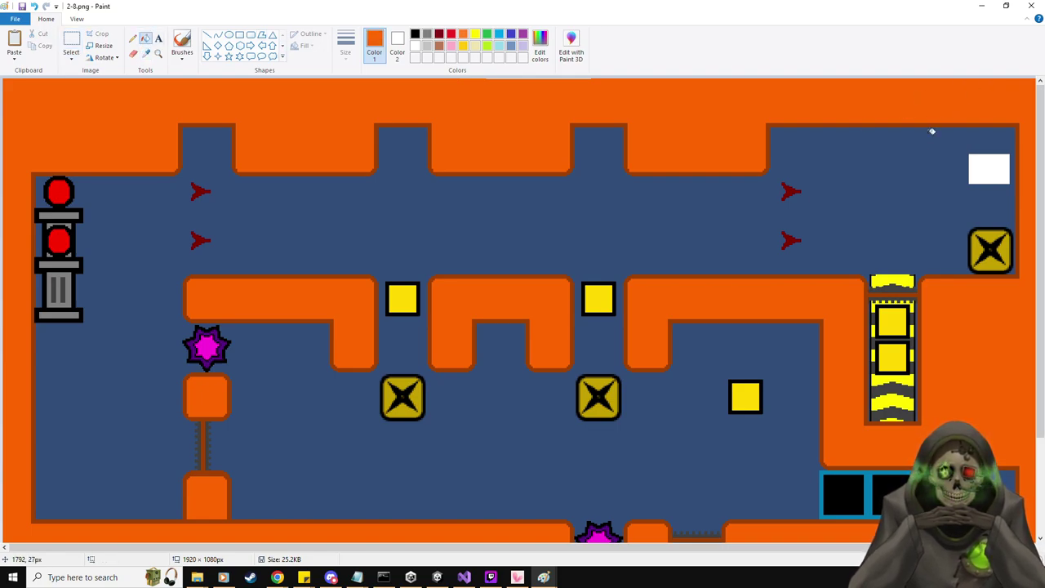
pyautogui.click(146, 53)
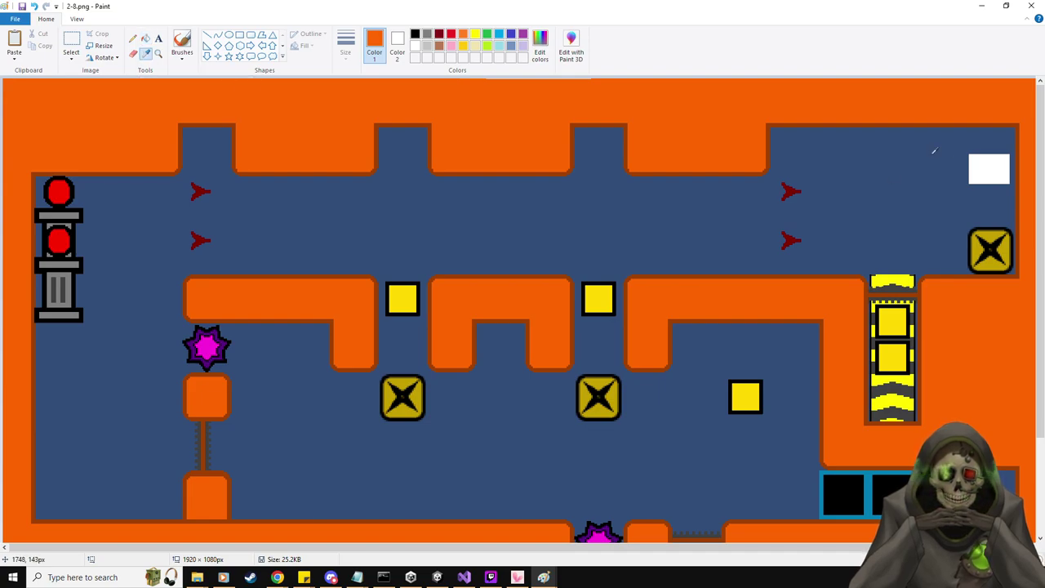
pyautogui.click(959, 156)
pyautogui.click(976, 162)
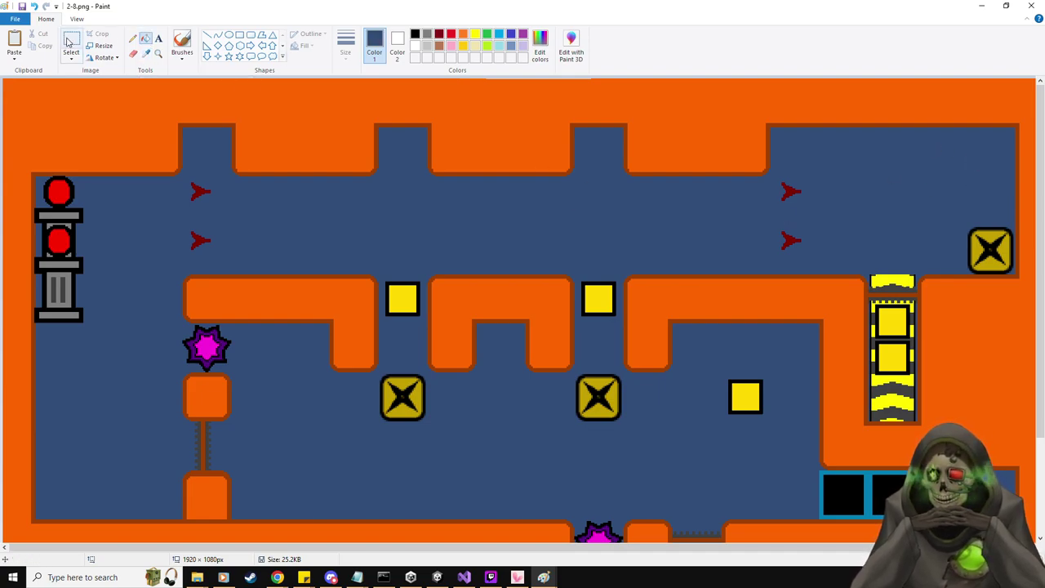
pyautogui.click(22, 5)
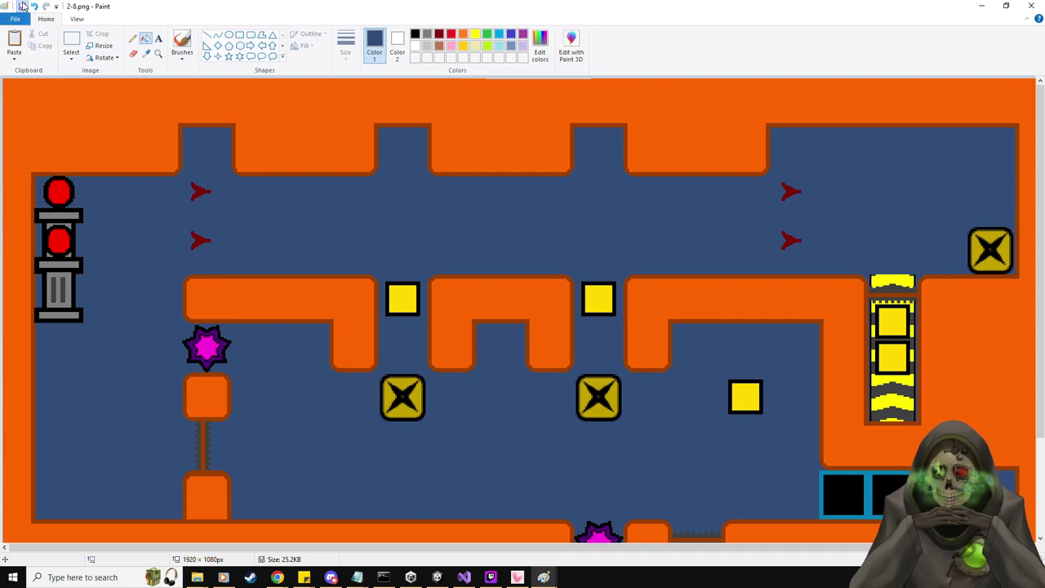
pyautogui.click(1032, 6)
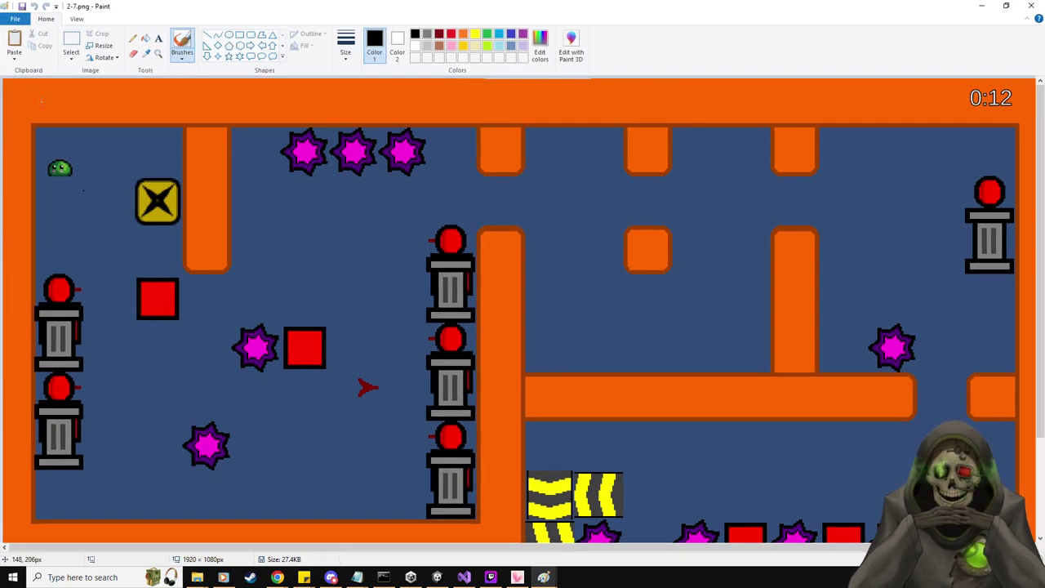
# Erase the slime and the timer from the level screenshot 2-7.png
pyautogui.click(67, 45)
pyautogui.moveTo(86, 188); pyautogui.dragTo(44, 155)
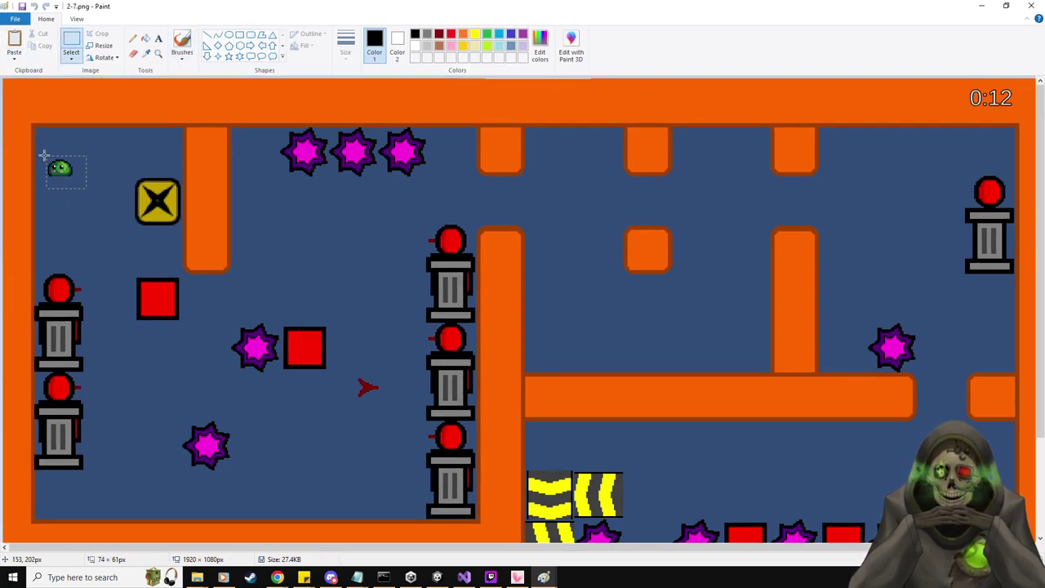
pyautogui.press('Delete')
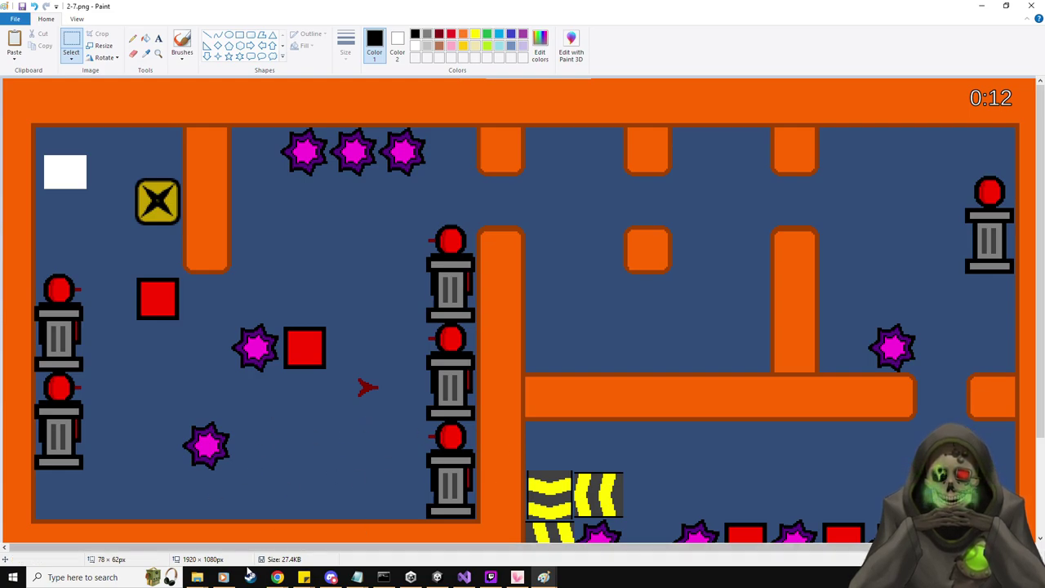
pyautogui.click(223, 578)
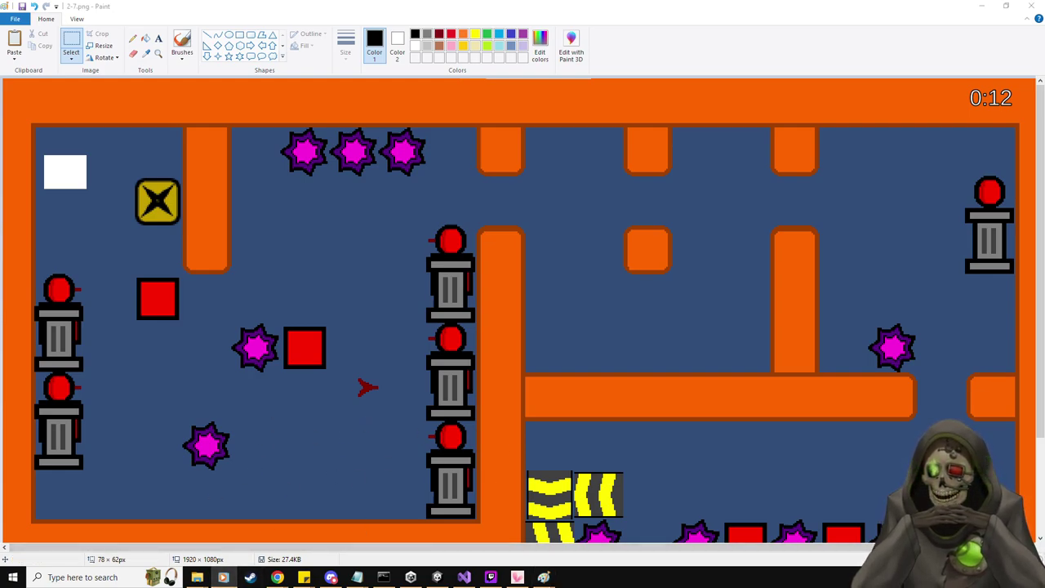
pyautogui.click(559, 5)
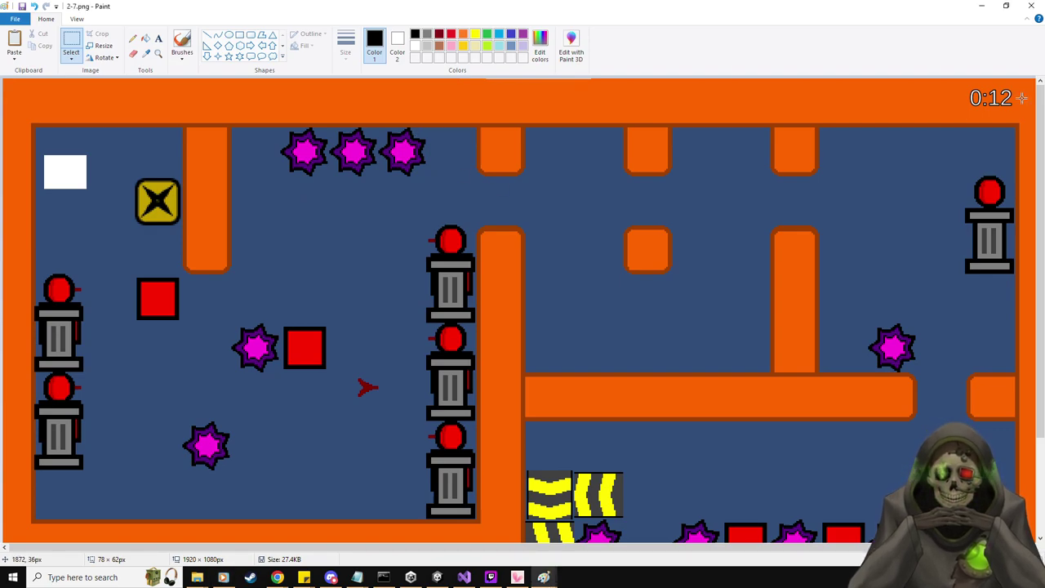
pyautogui.moveTo(1021, 111); pyautogui.dragTo(948, 80)
pyautogui.press('Delete')
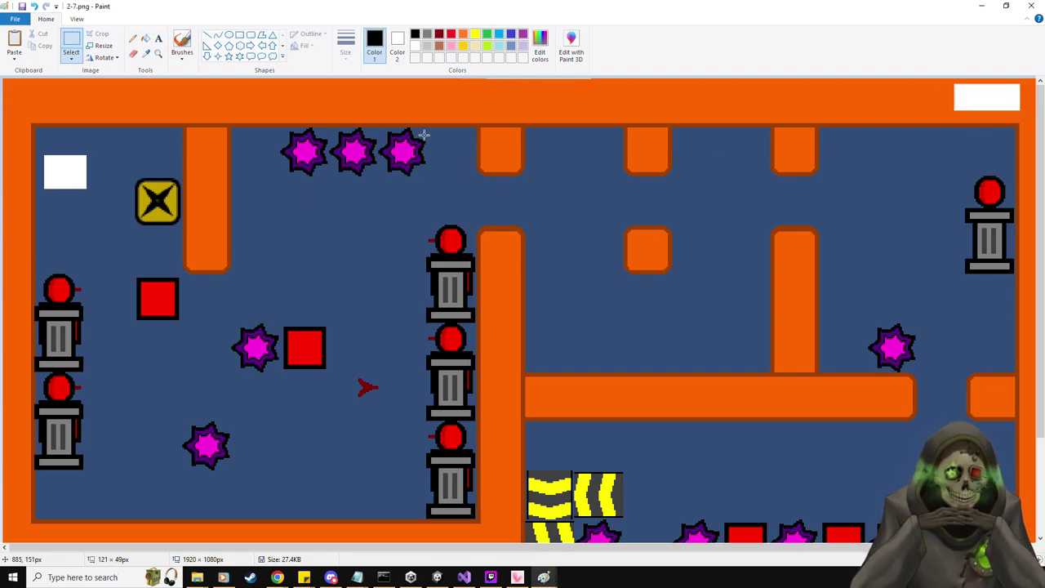
# Fill the slime patch in 2-7.png with the sampled floor blue and the timer patch with the wall orange
pyautogui.click(145, 39)
pyautogui.click(147, 54)
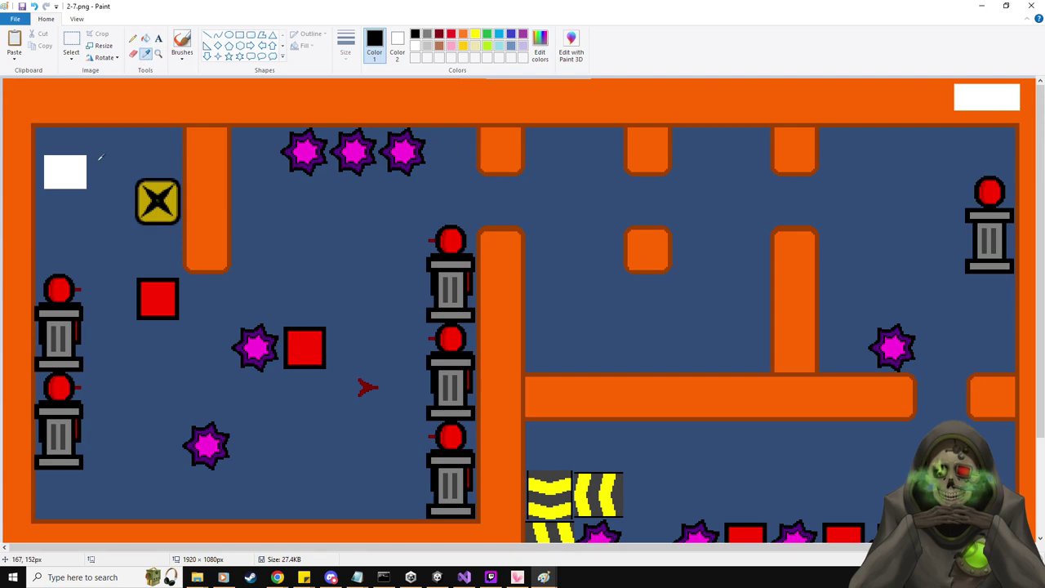
pyautogui.click(98, 163)
pyautogui.click(84, 170)
pyautogui.click(147, 54)
pyautogui.click(157, 88)
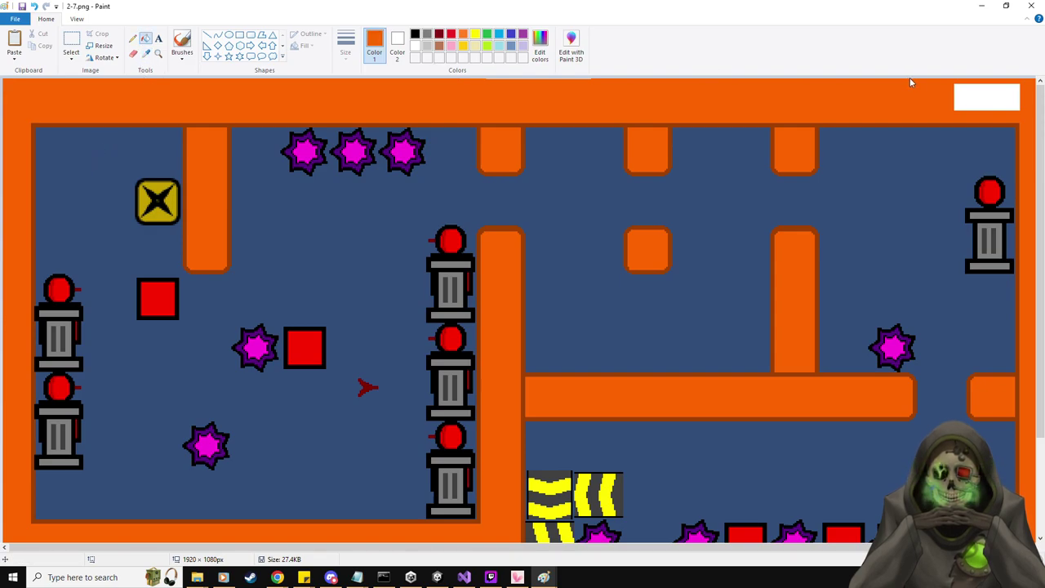
pyautogui.click(987, 97)
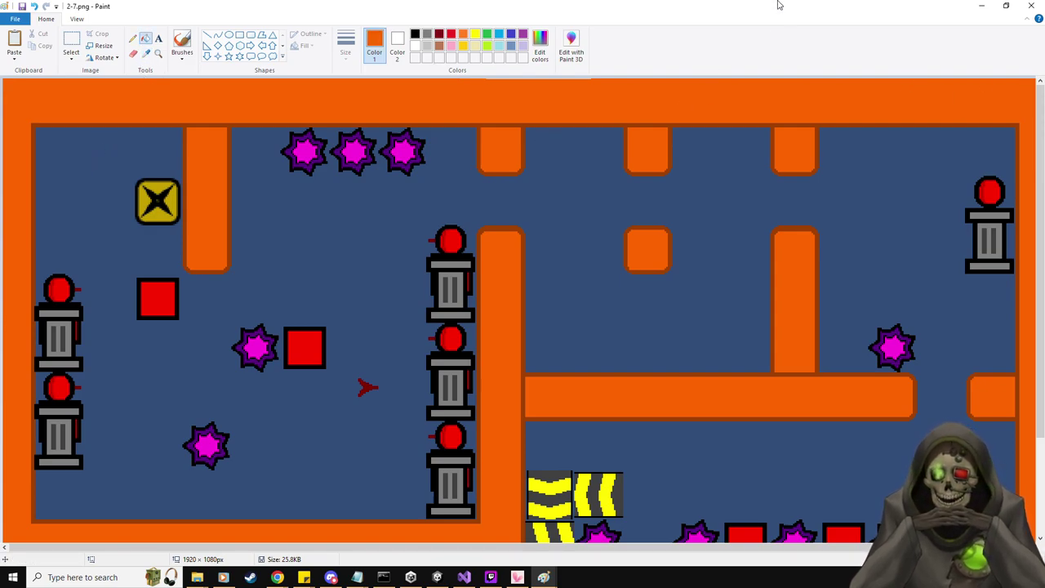
# Put 2-7.png away and bring up the level screenshot 2-1.png in Paint
pyautogui.click(982, 5)
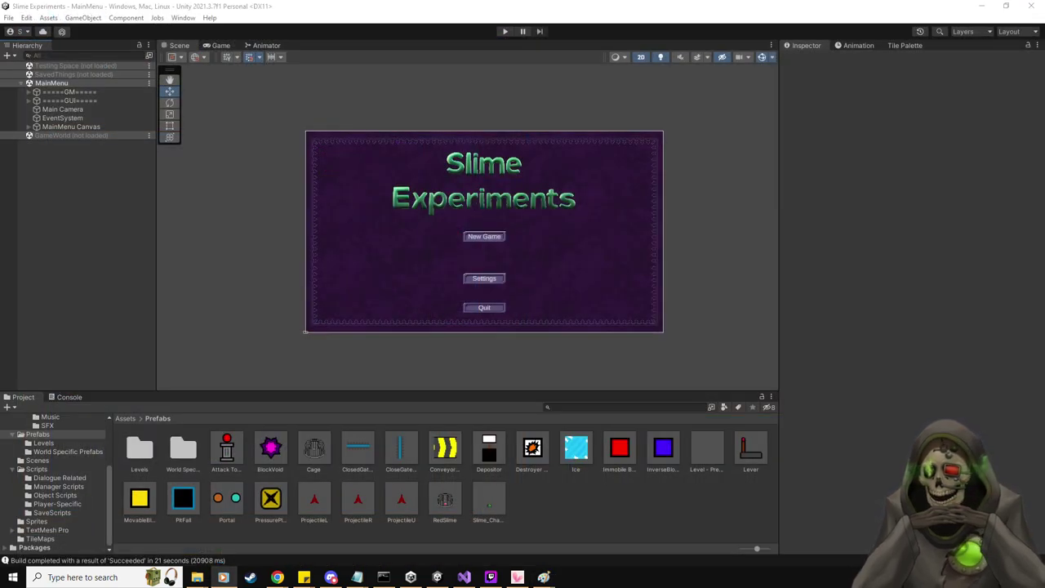
pyautogui.click(543, 578)
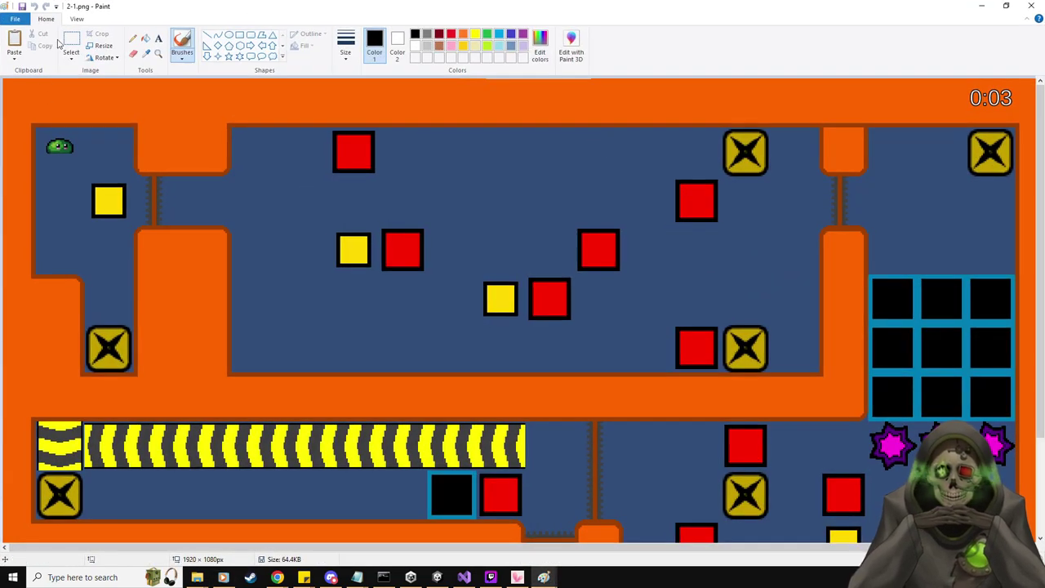
# Erase the slime in the upper-left room and the 0:03 timer from the level screenshot 2-1.png
pyautogui.click(72, 45)
pyautogui.moveTo(90, 164); pyautogui.dragTo(41, 135)
pyautogui.press('Delete')
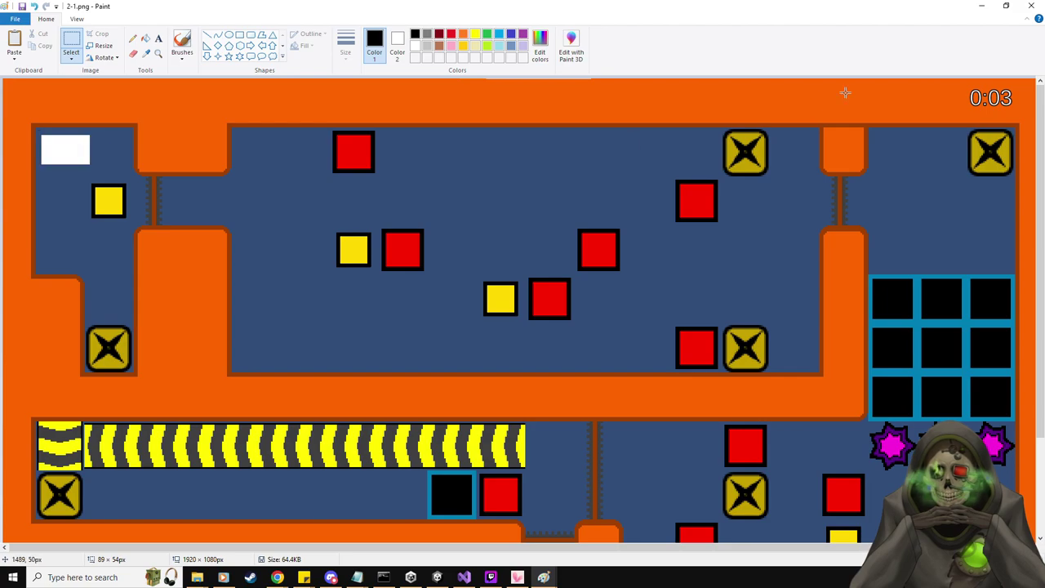
pyautogui.moveTo(1028, 107)
pyautogui.mouseDown()
pyautogui.moveTo(955, 92)
pyautogui.moveTo(963, 87)
pyautogui.mouseUp()
pyautogui.press('Delete')
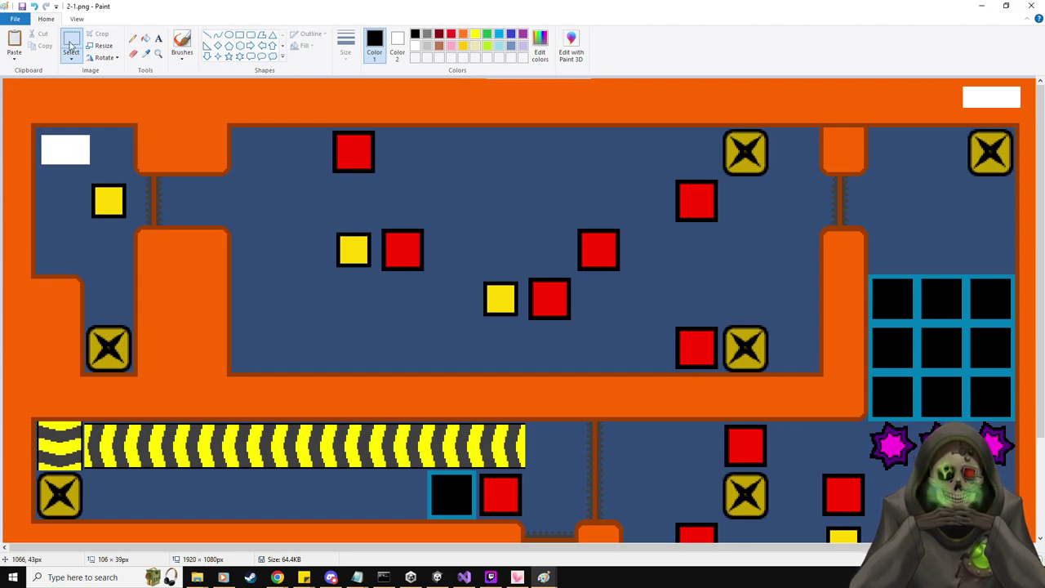
# Fill the timer patch in 2-1.png with the sampled wall orange and the slime patch with the floor blue, and close the image
pyautogui.click(149, 54)
pyautogui.click(88, 103)
pyautogui.click(145, 39)
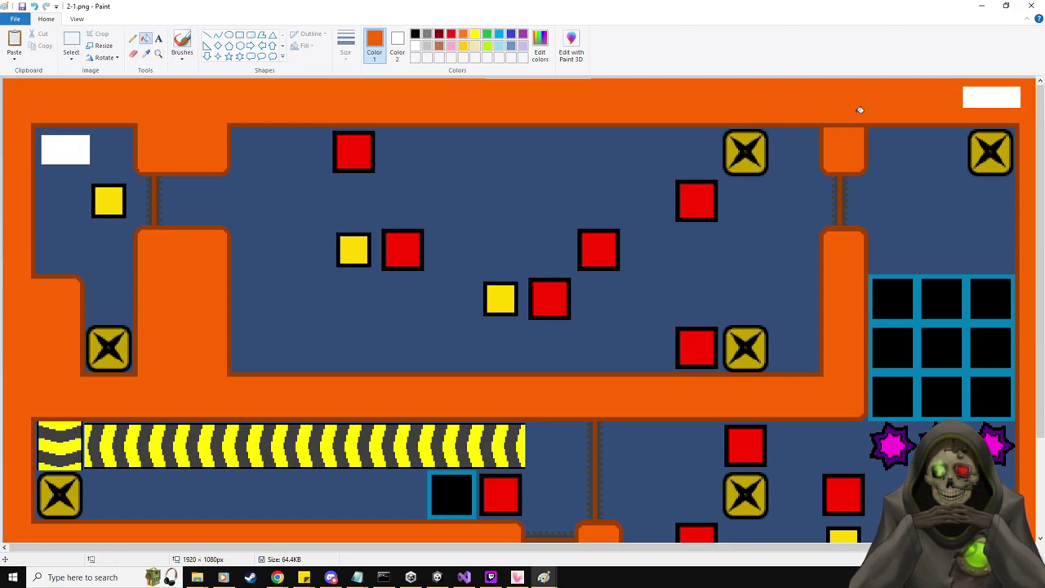
pyautogui.click(987, 102)
pyautogui.click(146, 53)
pyautogui.click(117, 139)
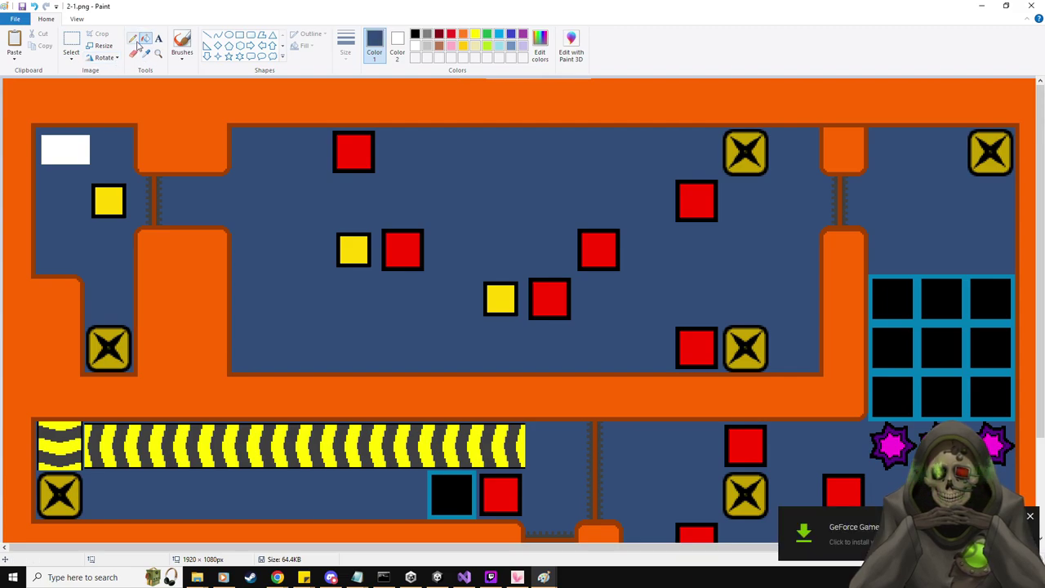
pyautogui.click(73, 146)
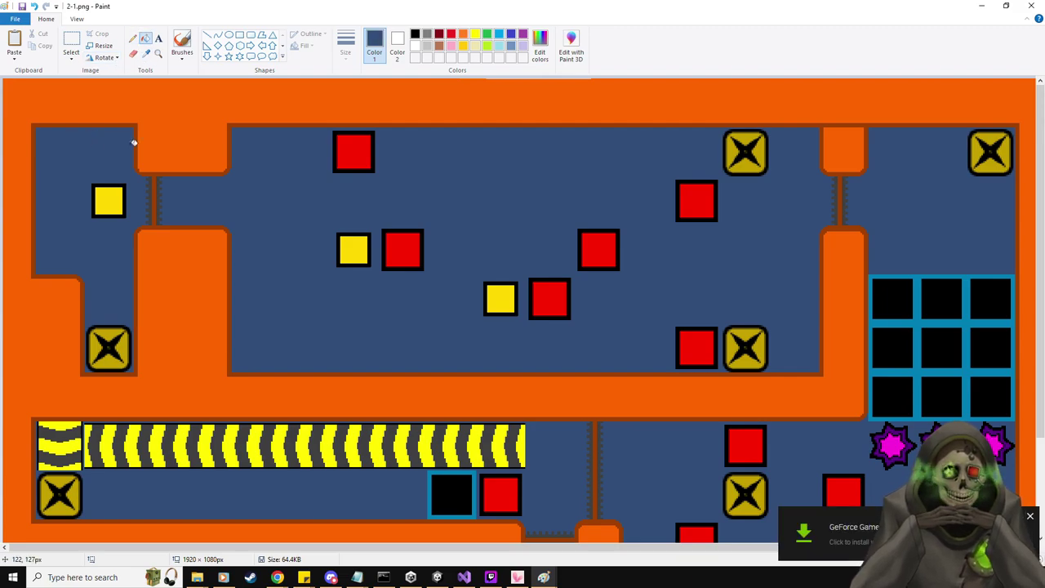
pyautogui.click(1028, 6)
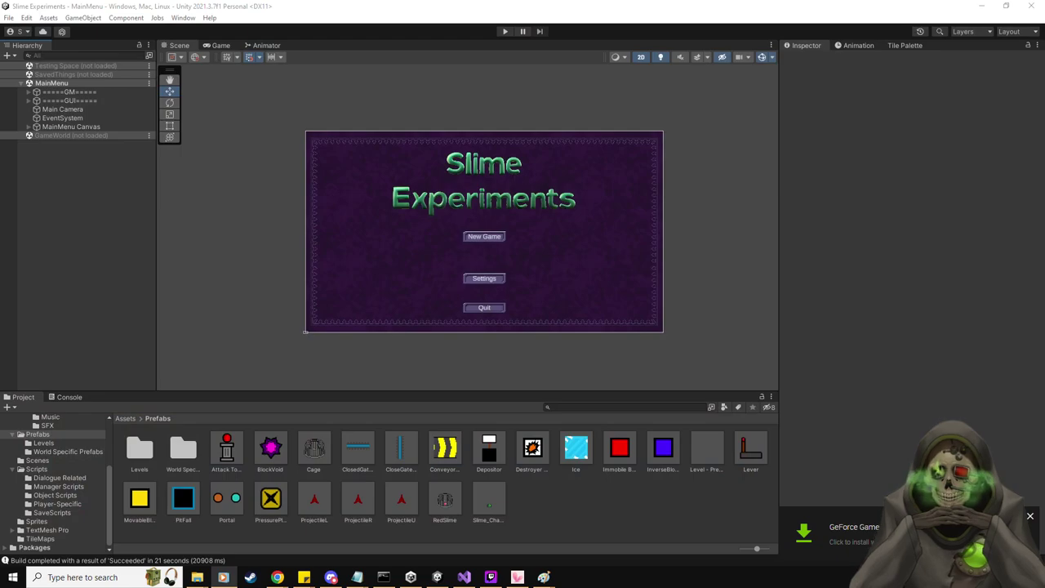
# Bring up the level screenshot 2-5.png in Paint and erase its slime and timer
pyautogui.moveTo(373, 5); pyautogui.dragTo(369, 5)
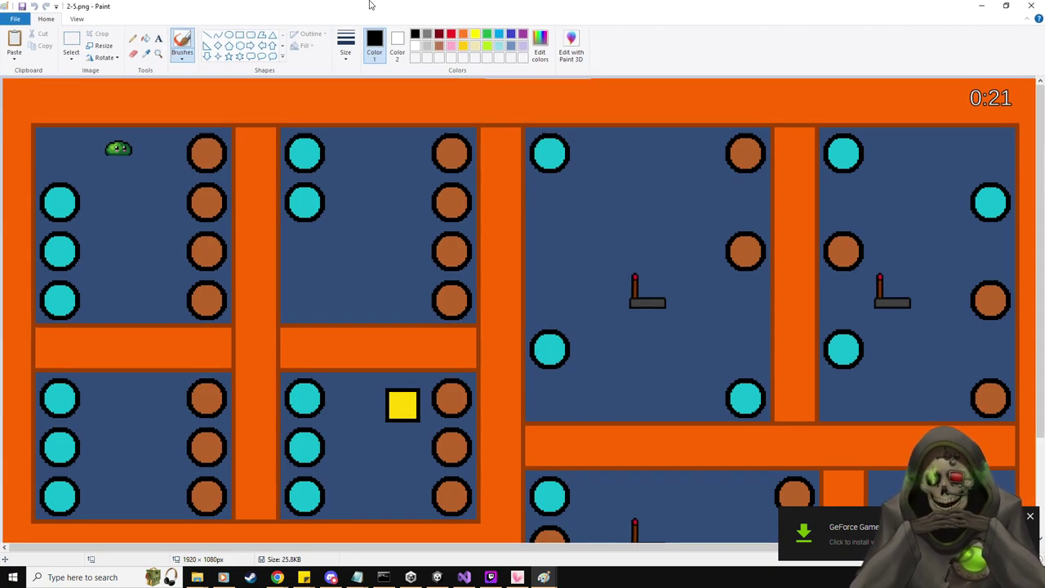
pyautogui.click(71, 41)
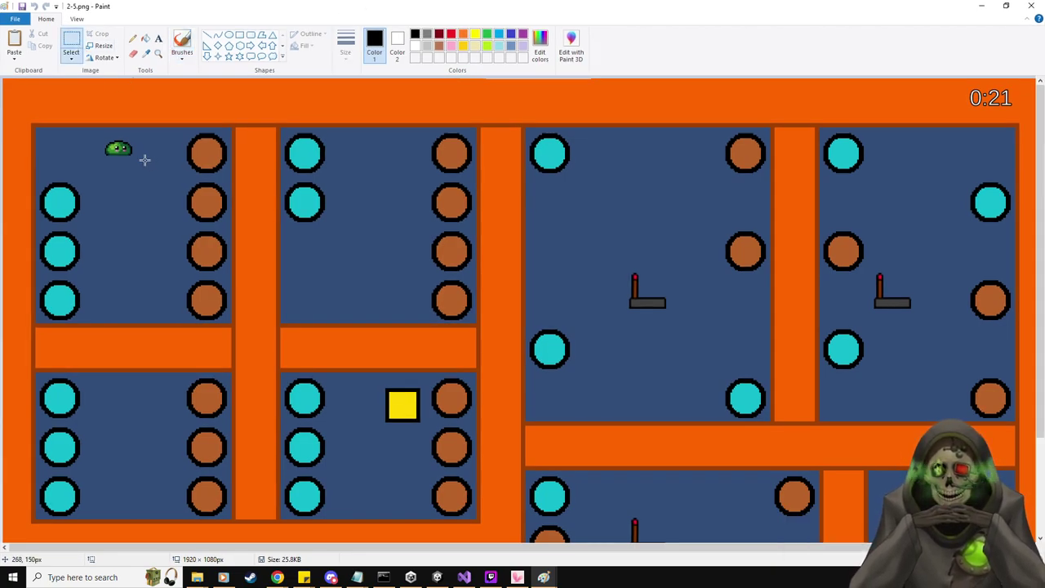
pyautogui.moveTo(145, 159); pyautogui.dragTo(106, 141)
pyautogui.press('Delete')
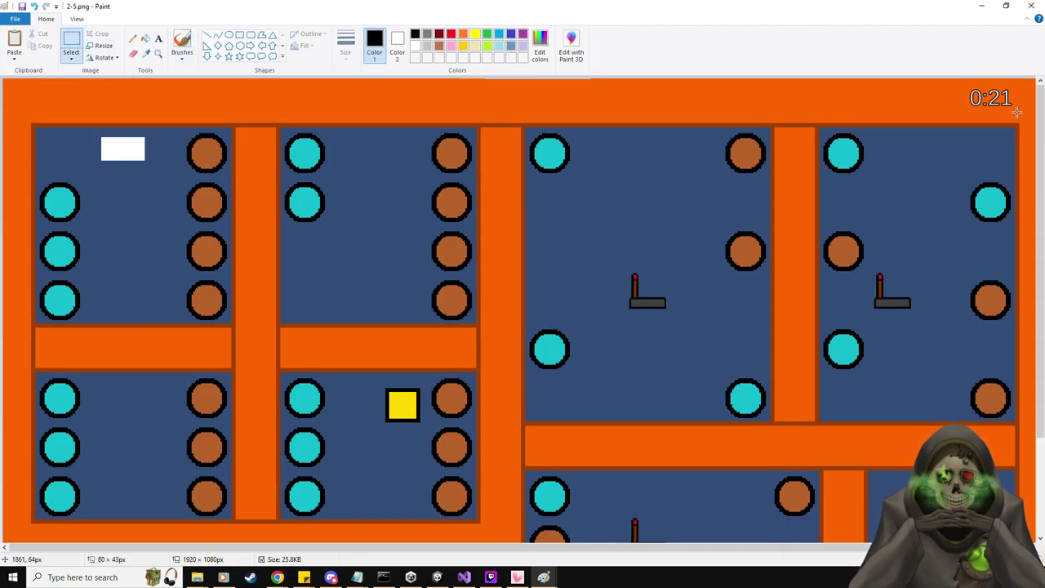
pyautogui.moveTo(974, 90); pyautogui.dragTo(964, 85)
pyautogui.press('Delete')
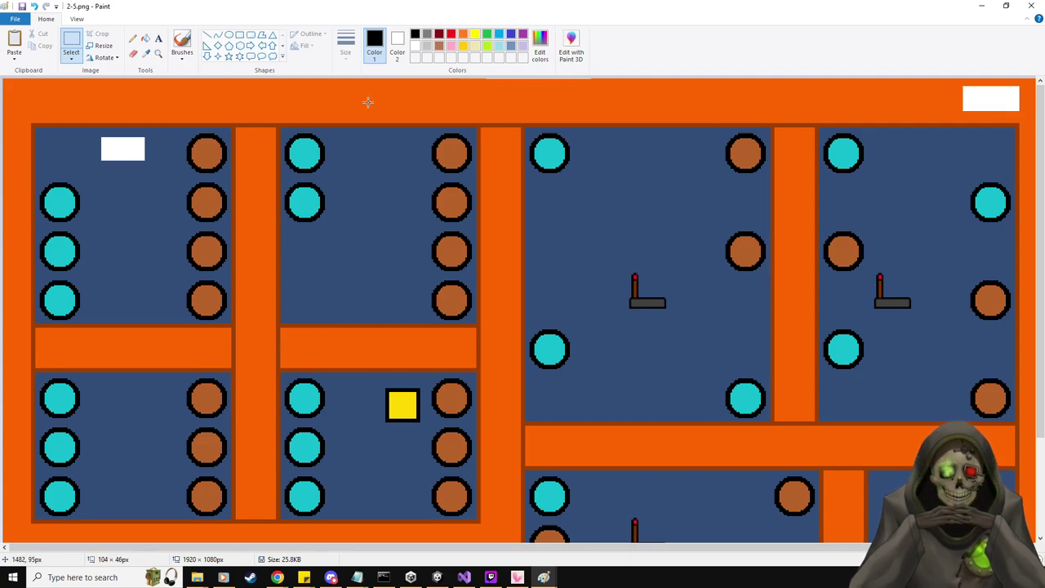
# Fill the slime patch in 2-5.png with the sampled floor blue and the timer patch with the wall orange
pyautogui.click(147, 39)
pyautogui.click(145, 52)
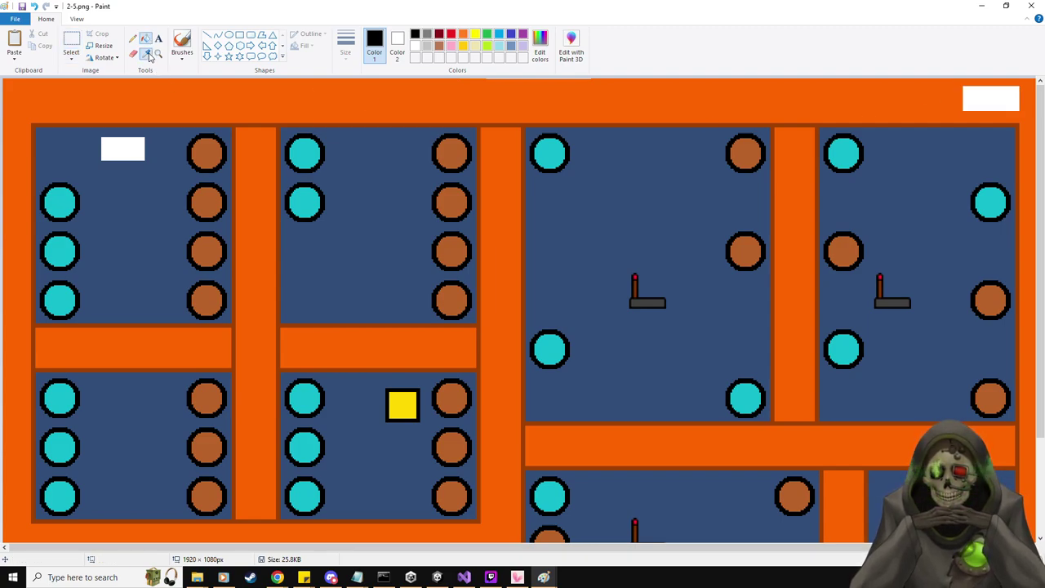
pyautogui.click(150, 149)
pyautogui.click(123, 149)
pyautogui.click(146, 53)
pyautogui.click(909, 79)
pyautogui.click(980, 90)
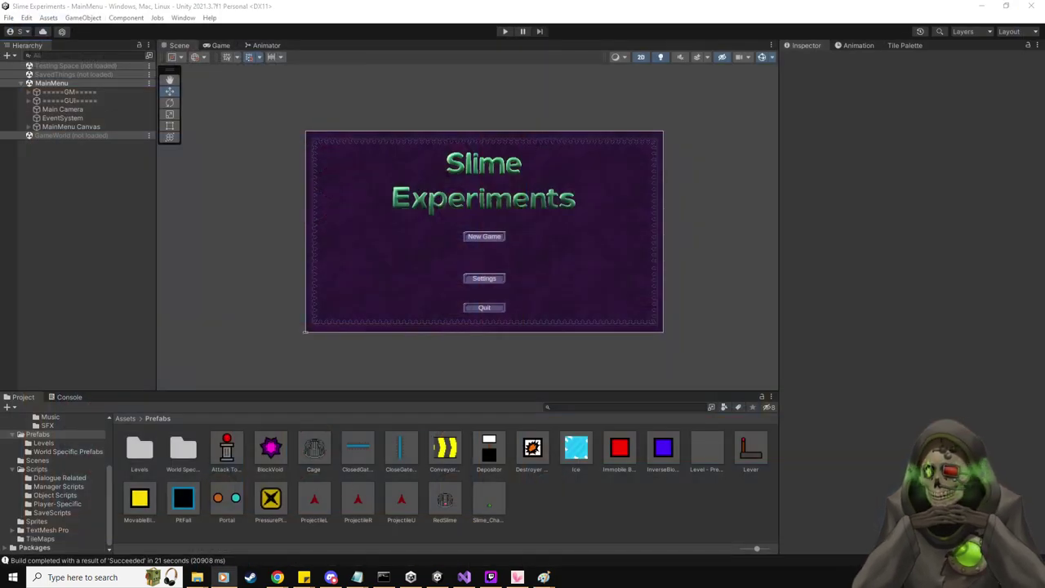
# Switch to the level screenshot 2-6.png in Paint and erase the slime and the timer from it
pyautogui.hotkey('alt', 'Tab')
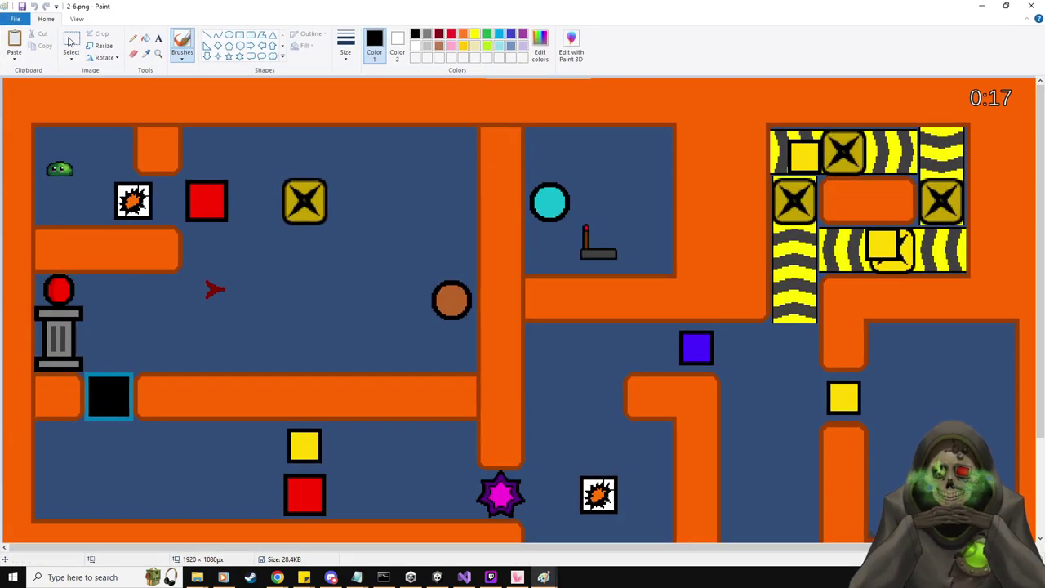
pyautogui.click(70, 41)
pyautogui.moveTo(45, 150); pyautogui.dragTo(82, 183)
pyautogui.press('Delete')
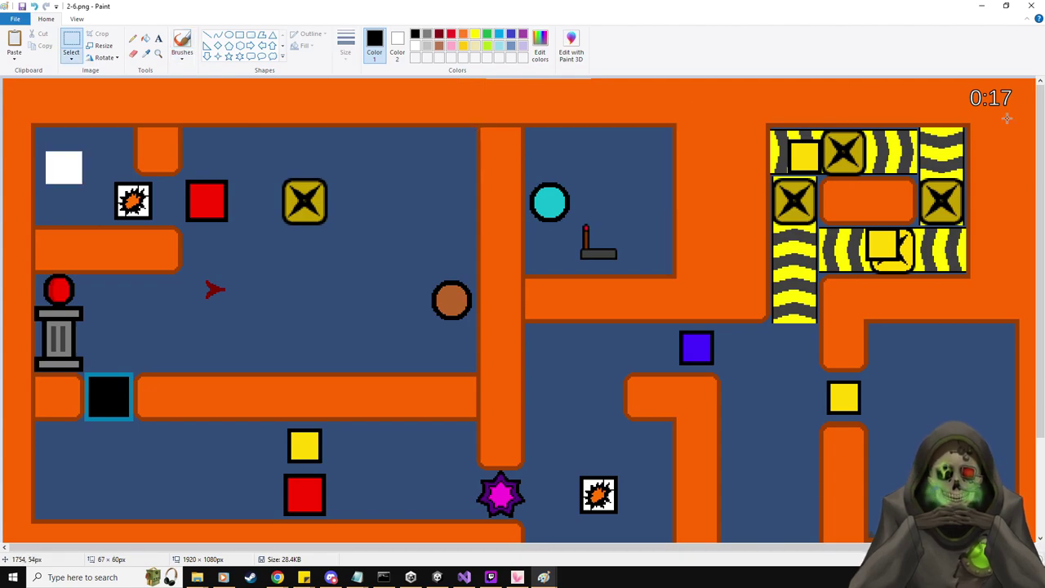
pyautogui.moveTo(1018, 114); pyautogui.dragTo(944, 85)
pyautogui.press('Delete')
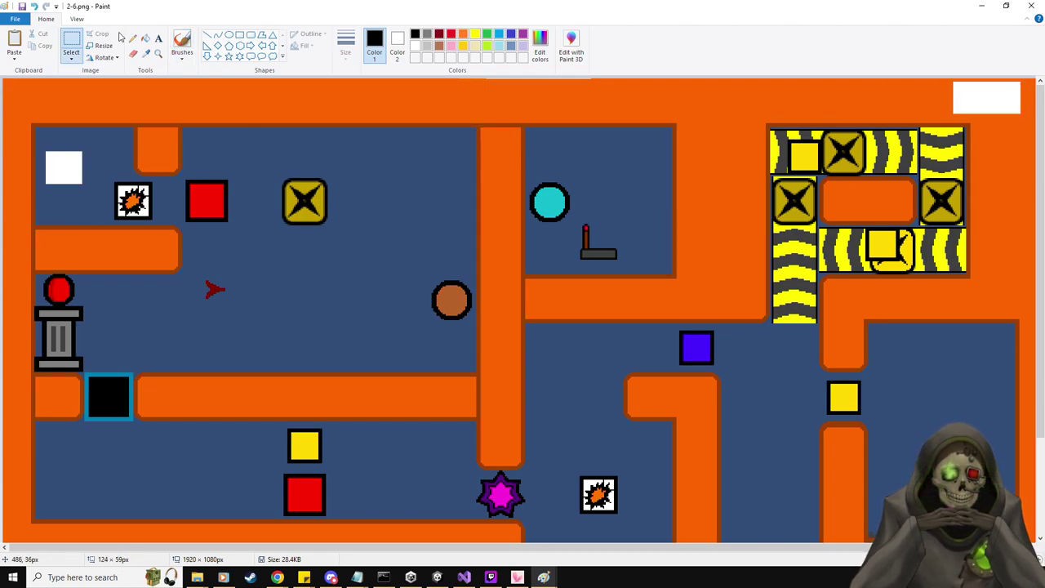
# Fill the timer patch in 2-6.png with wall orange and the slime patch with floor blue, and put the image away
pyautogui.click(146, 53)
pyautogui.click(114, 102)
pyautogui.click(145, 38)
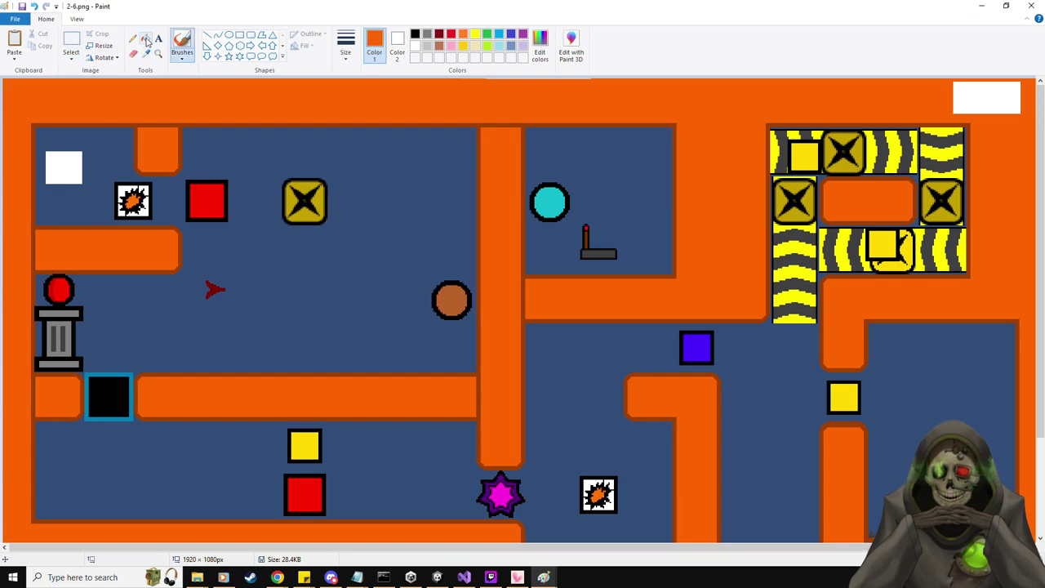
pyautogui.click(988, 101)
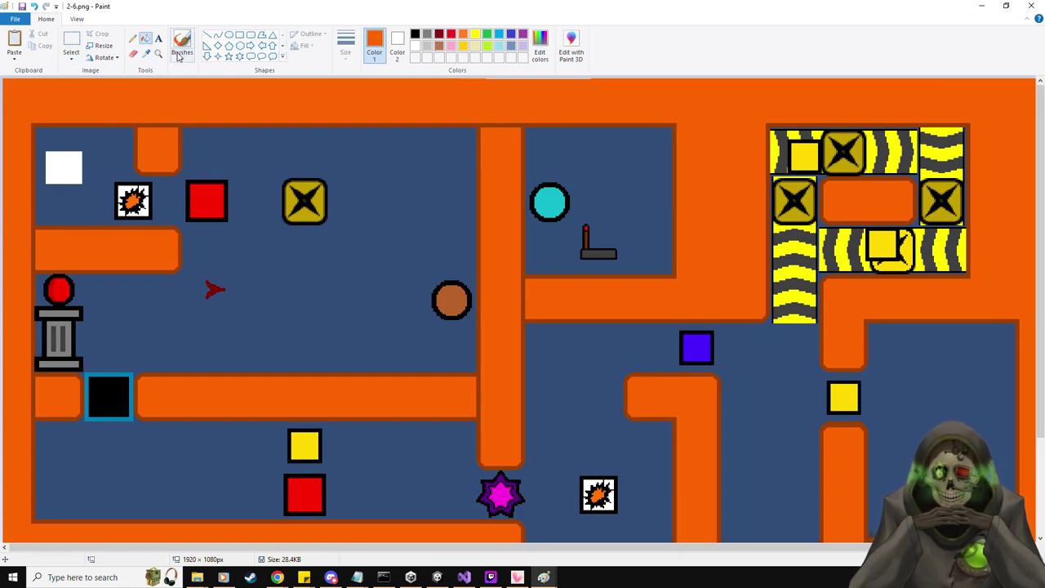
pyautogui.click(146, 53)
pyautogui.click(93, 155)
pyautogui.click(66, 159)
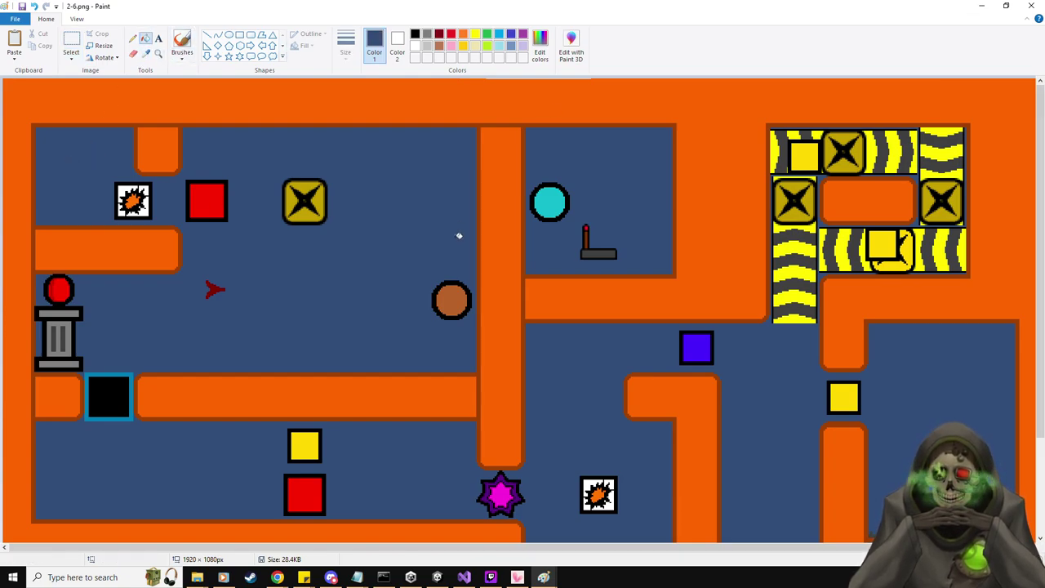
pyautogui.click(982, 6)
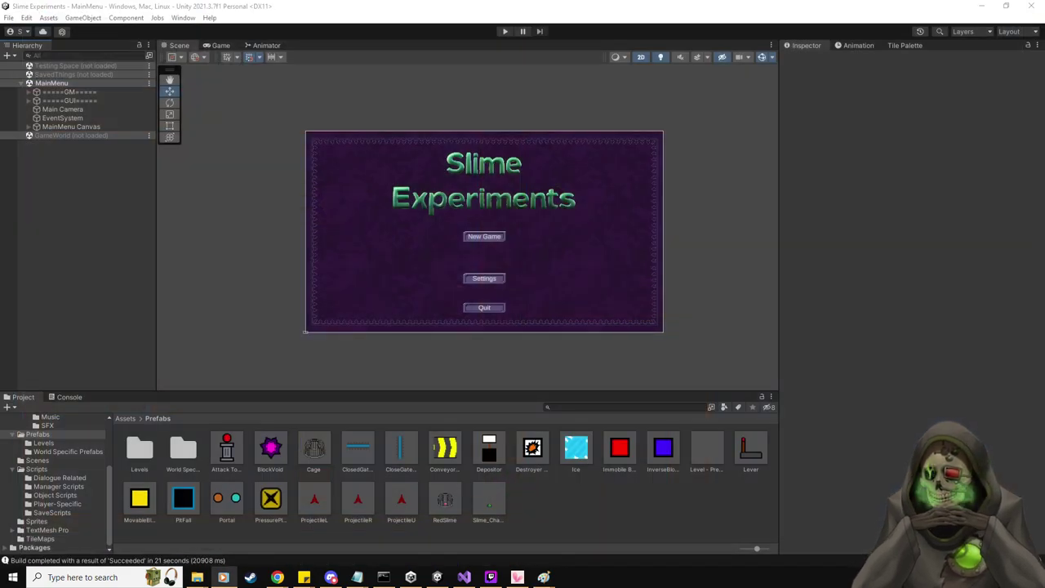
# Bring up 2-2.png in Paint, cut out the slime in the lower corridor and select the timer for removal
pyautogui.moveTo(474, 572); pyautogui.dragTo(551, 1)
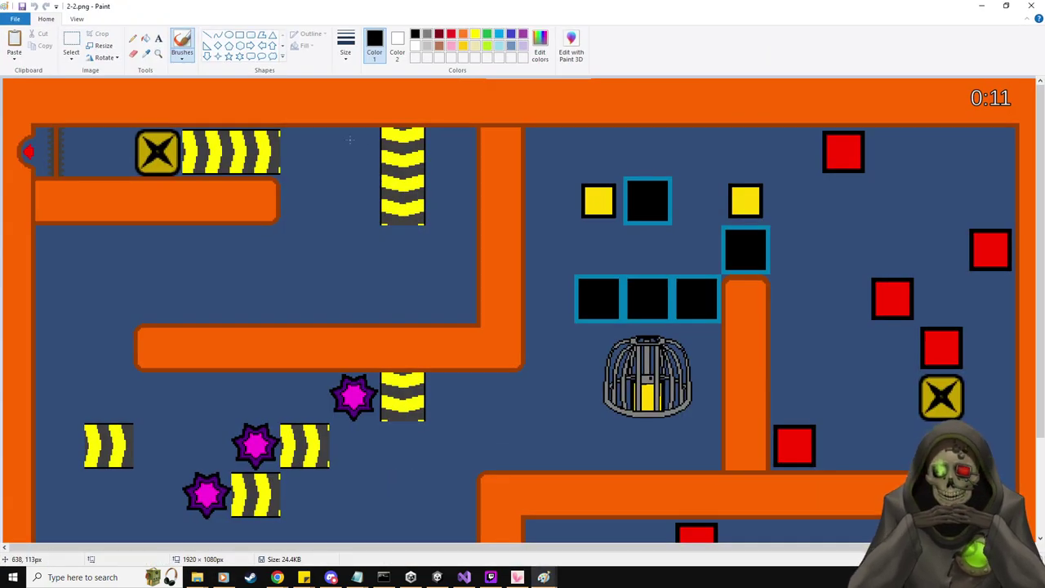
pyautogui.click(72, 44)
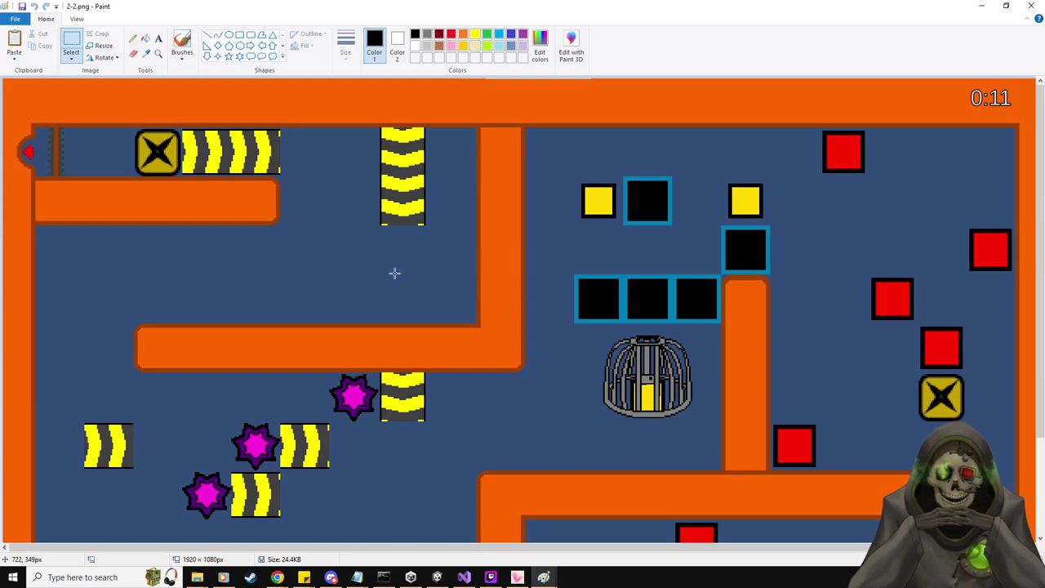
pyautogui.scroll(-3, 563, 468)
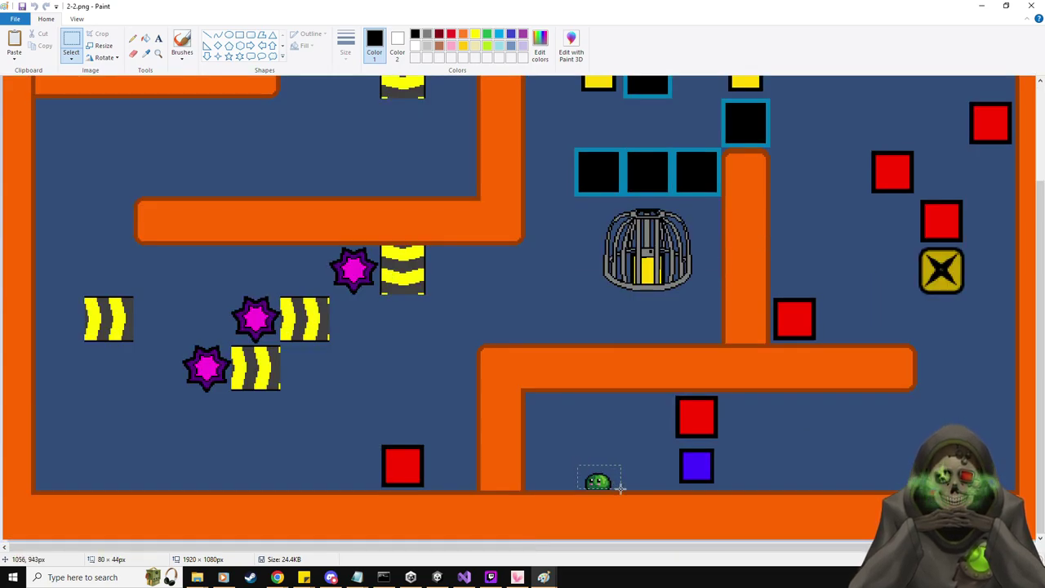
pyautogui.hotkey('ctrl', 'x')
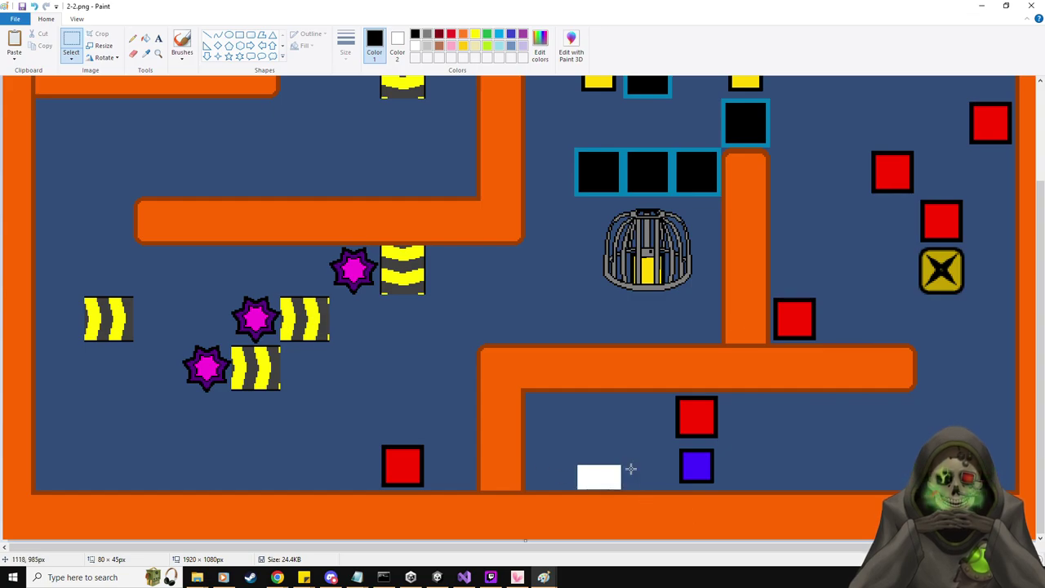
pyautogui.scroll(3, 940, 205)
pyautogui.moveTo(1014, 115); pyautogui.dragTo(964, 85)
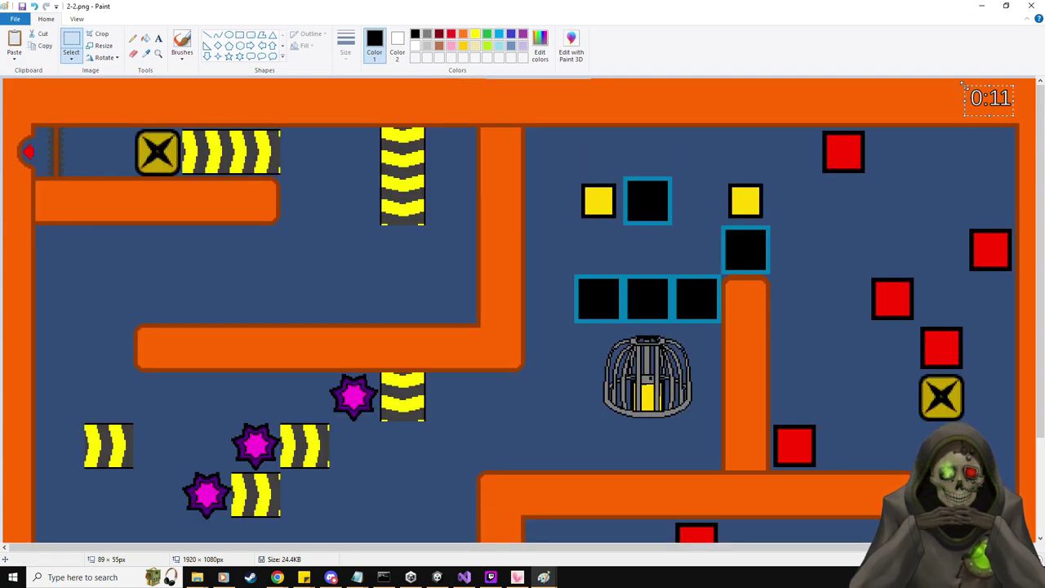
# Cut the selected level timer out of 2-2.png and fill the gap with the orange sampled from the surrounding wall
pyautogui.hotkey('ctrl', 'x')
pyautogui.click(146, 52)
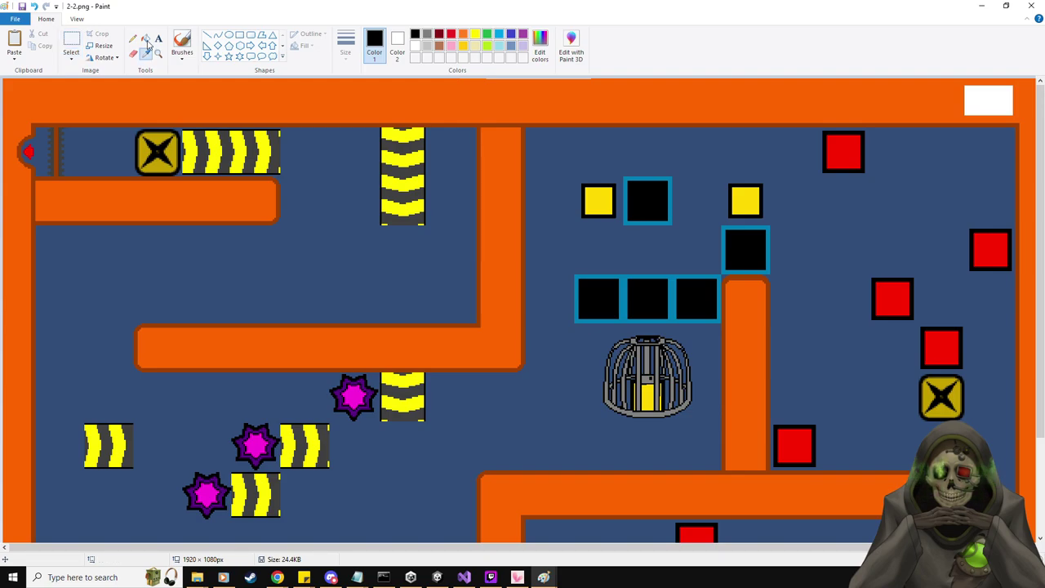
pyautogui.click(146, 39)
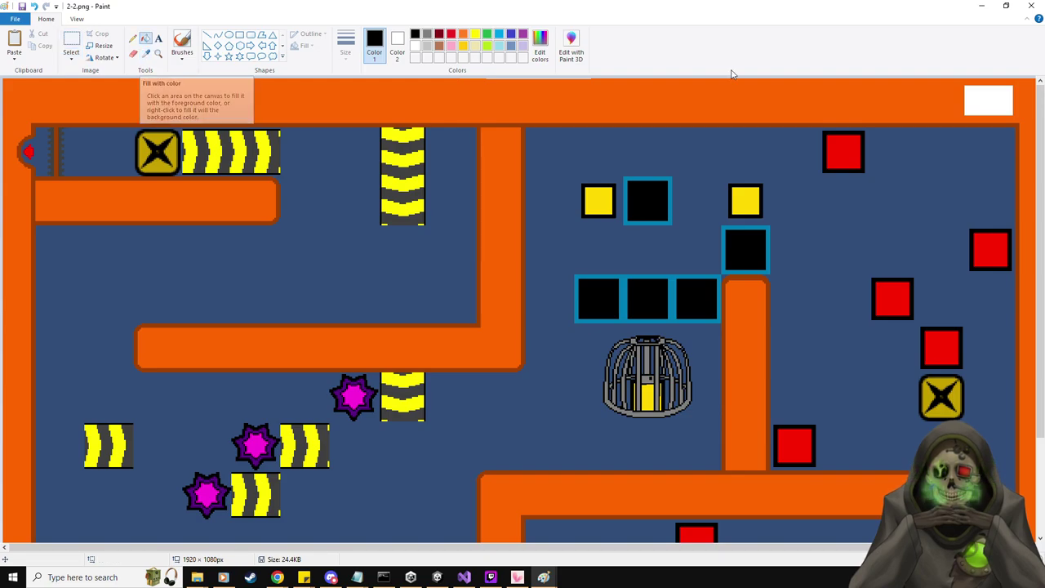
pyautogui.click(146, 53)
pyautogui.click(941, 98)
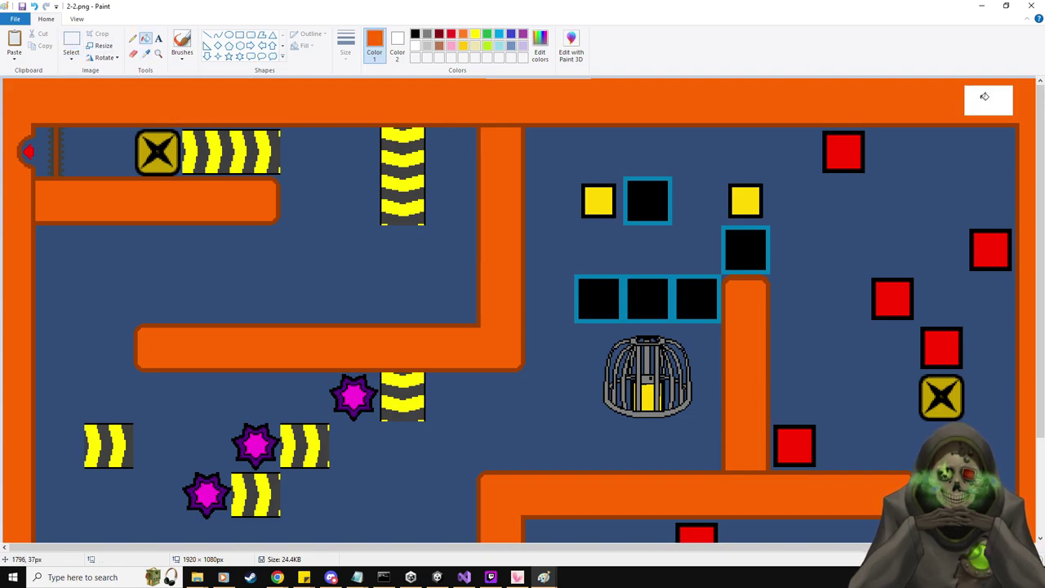
pyautogui.click(985, 96)
# Fill the white gap in the lower middle of the level in 2-2.png with the sampled blue background color
pyautogui.click(146, 53)
pyautogui.click(397, 269)
pyautogui.scroll(-3, 556, 486)
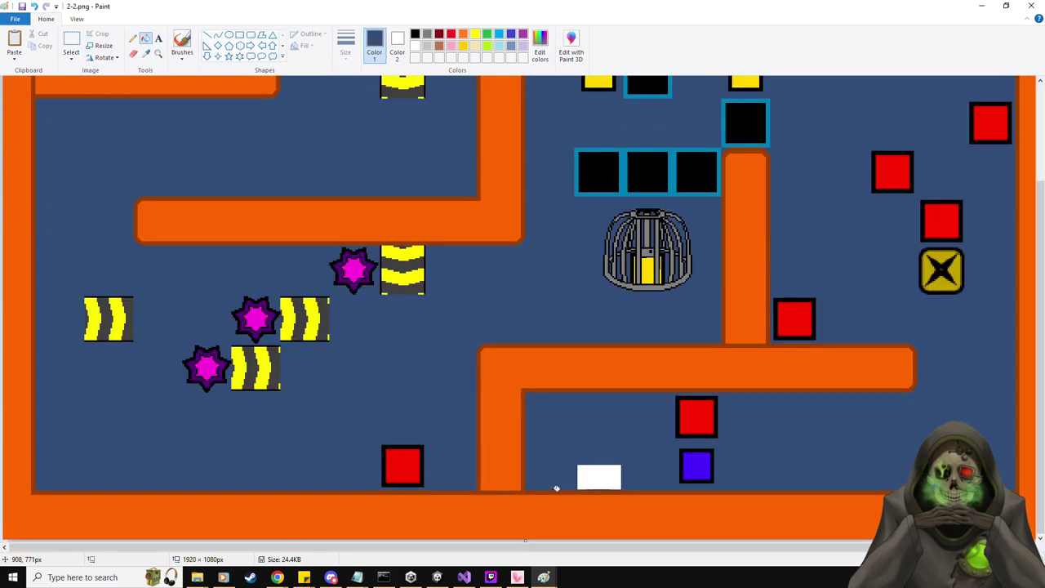
pyautogui.click(608, 477)
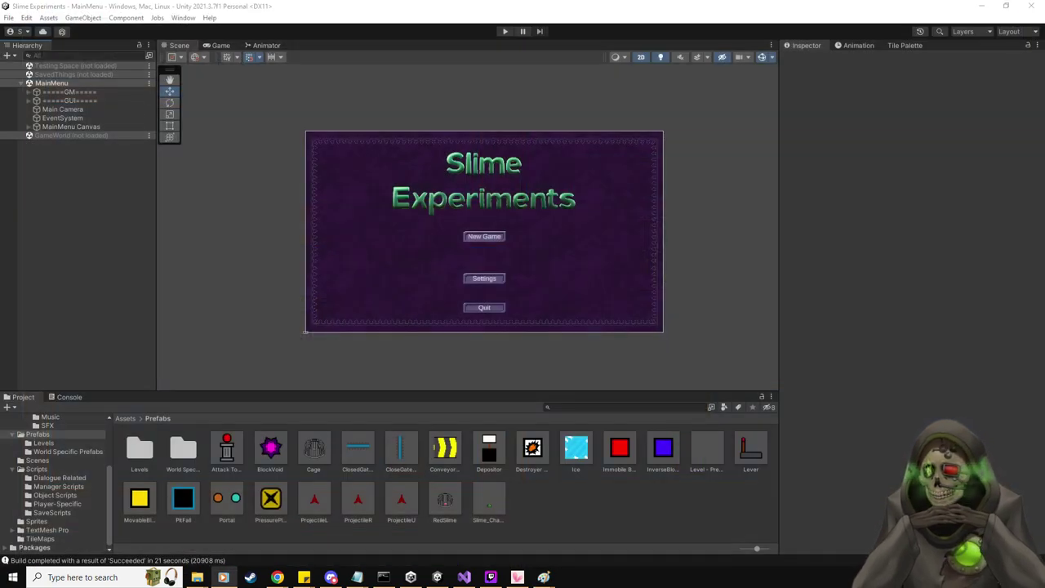
# Select and delete the green slime and the timer from the level screenshot 2-3.png
pyautogui.moveTo(1, 269)
pyautogui.mouseDown()
pyautogui.moveTo(68, 229)
pyautogui.moveTo(291, 2)
pyautogui.mouseUp()
pyautogui.click(71, 42)
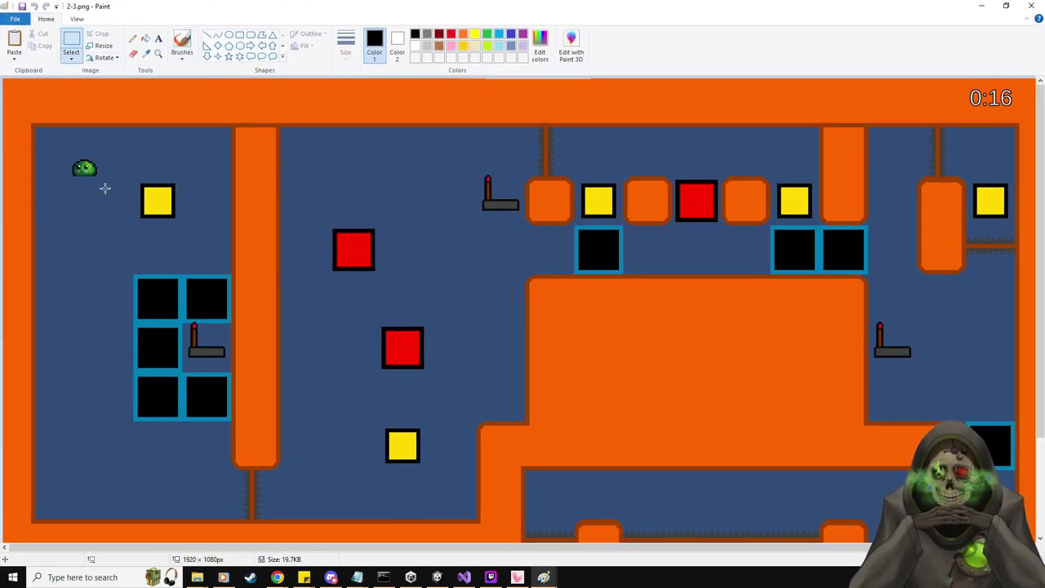
pyautogui.moveTo(59, 155); pyautogui.dragTo(108, 184)
pyautogui.press('Delete')
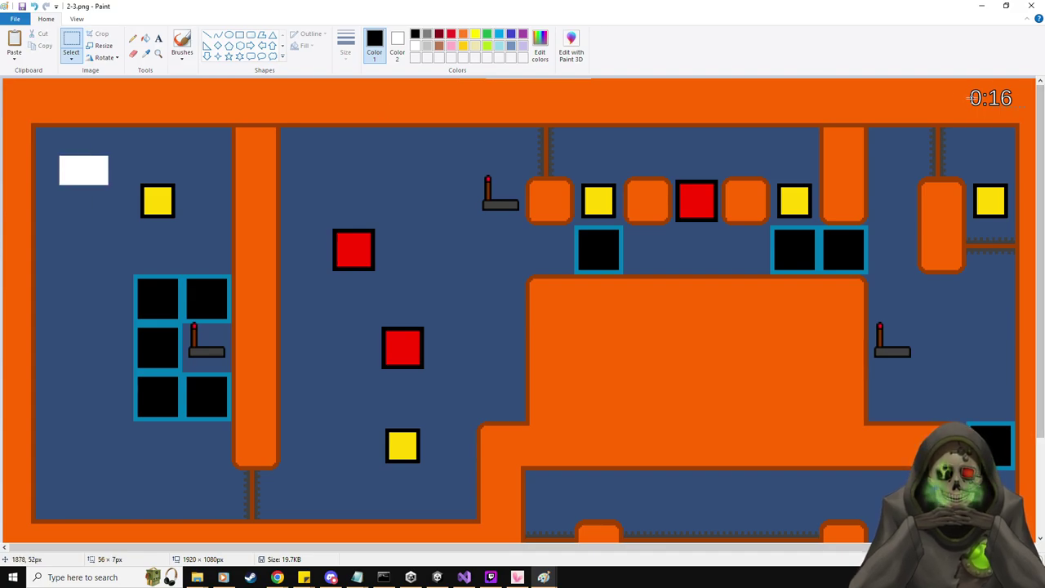
pyautogui.moveTo(957, 83); pyautogui.dragTo(1026, 106)
pyautogui.press('Delete')
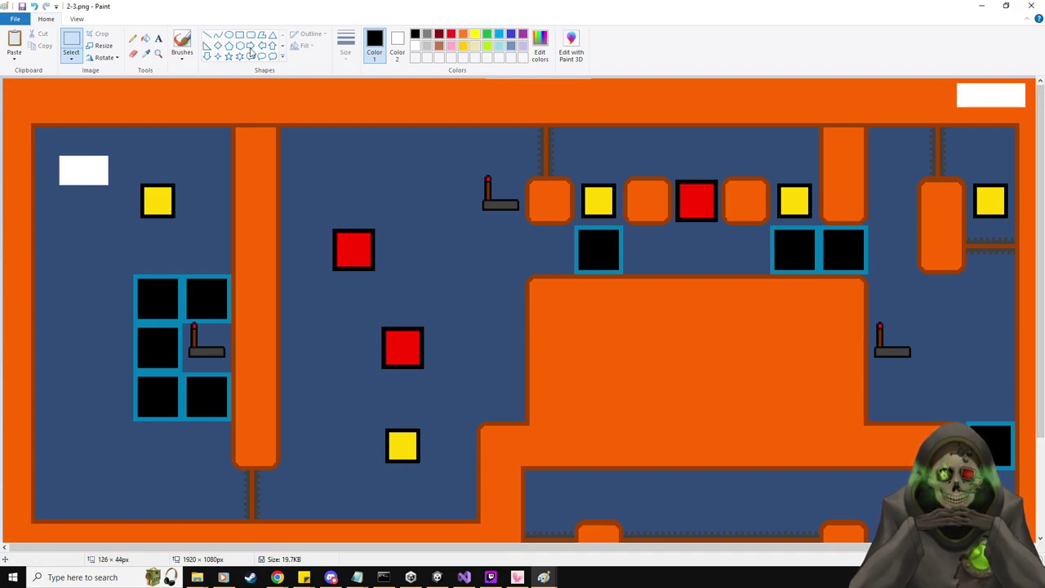
# Fill the gap left by the slime in 2-3.png with the sampled blue background color
pyautogui.click(152, 53)
pyautogui.click(82, 143)
pyautogui.click(145, 38)
pyautogui.click(88, 168)
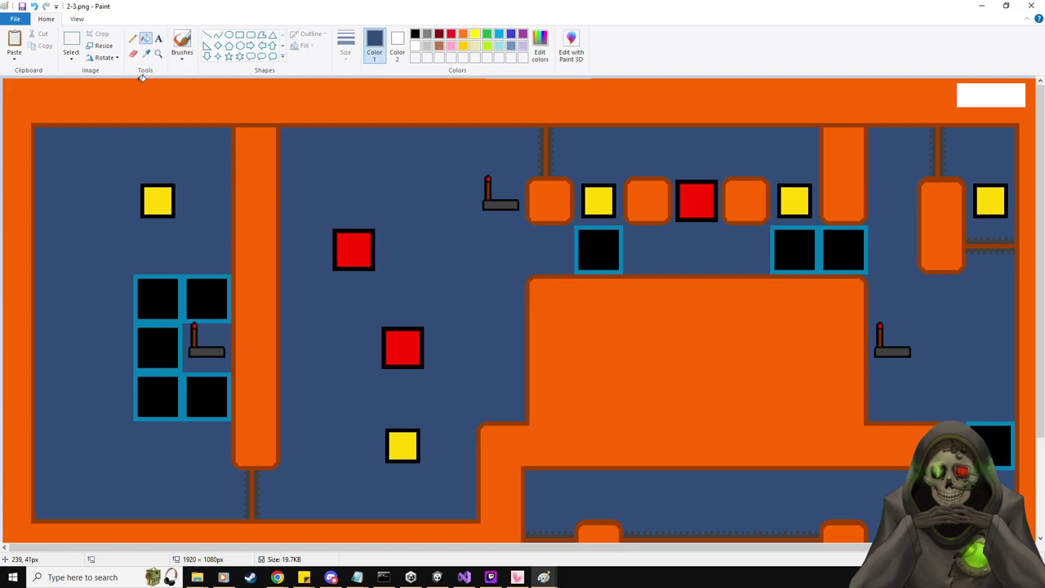
# Fill the timer gap in 2-3.png with the sampled orange wall color and close the image
pyautogui.click(151, 54)
pyautogui.click(163, 102)
pyautogui.click(1005, 101)
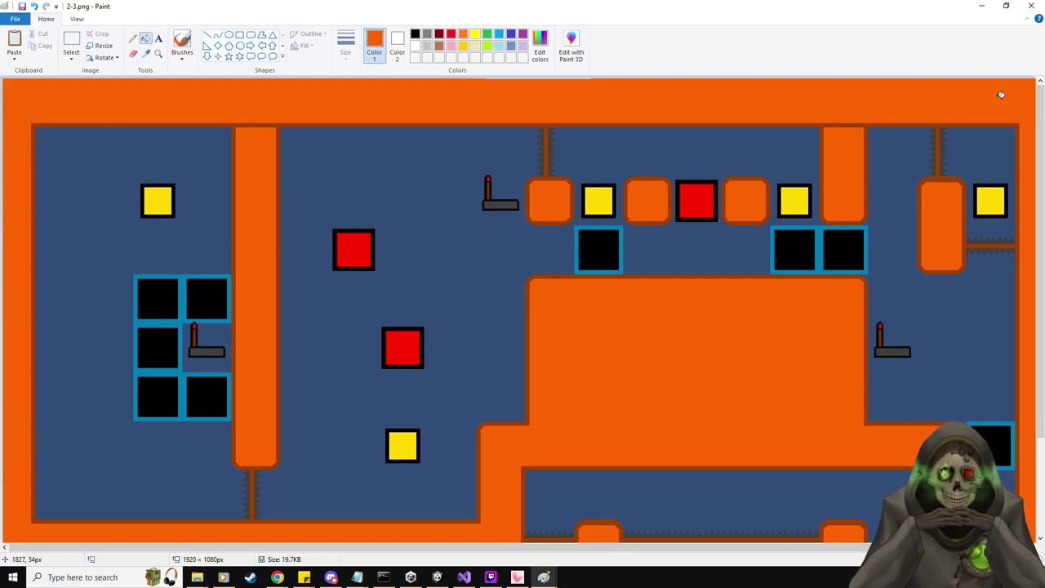
pyautogui.click(1031, 6)
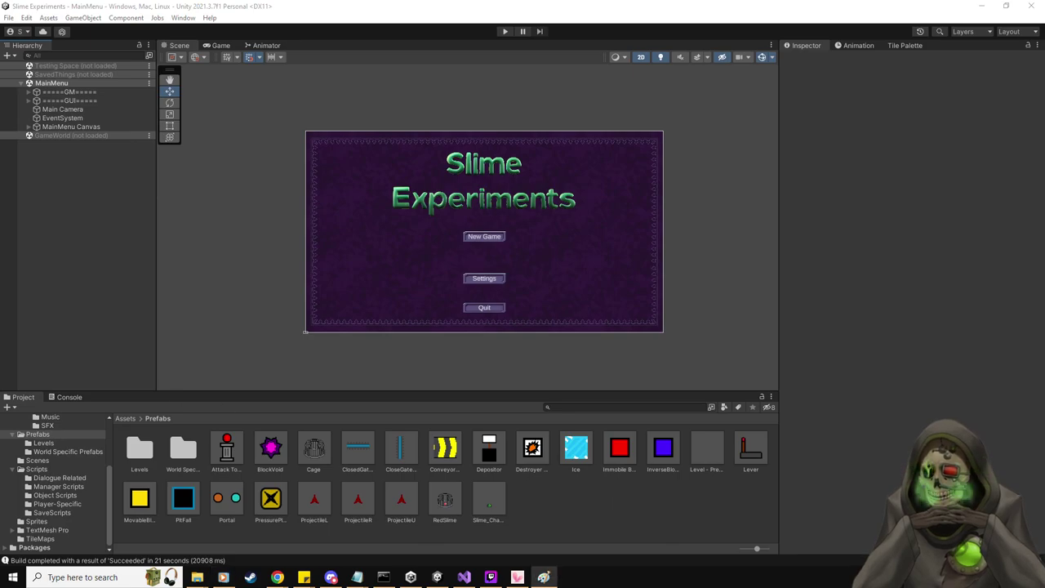
# Select and delete the green slime and the timer from the level screenshot 2-4.png
pyautogui.moveTo(0, 173)
pyautogui.mouseDown()
pyautogui.moveTo(570, 297)
pyautogui.moveTo(719, 1)
pyautogui.mouseUp()
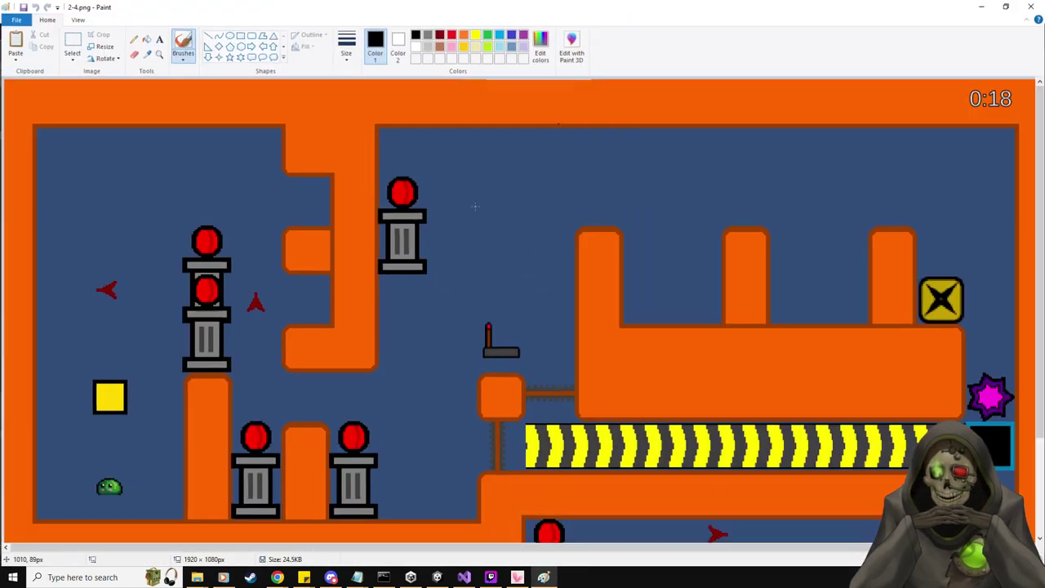
pyautogui.click(72, 47)
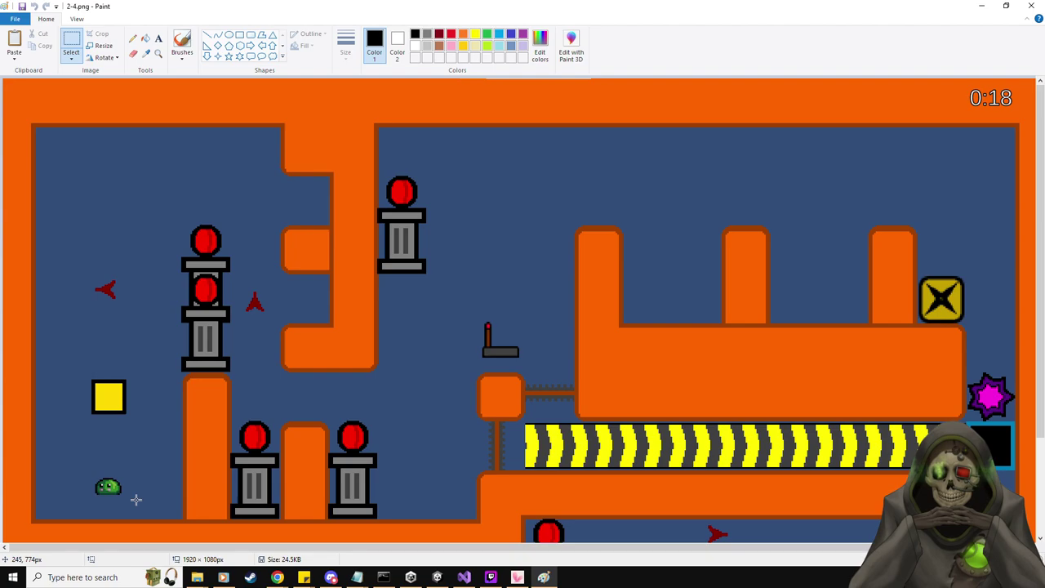
pyautogui.moveTo(136, 499); pyautogui.dragTo(89, 477)
pyautogui.press('Delete')
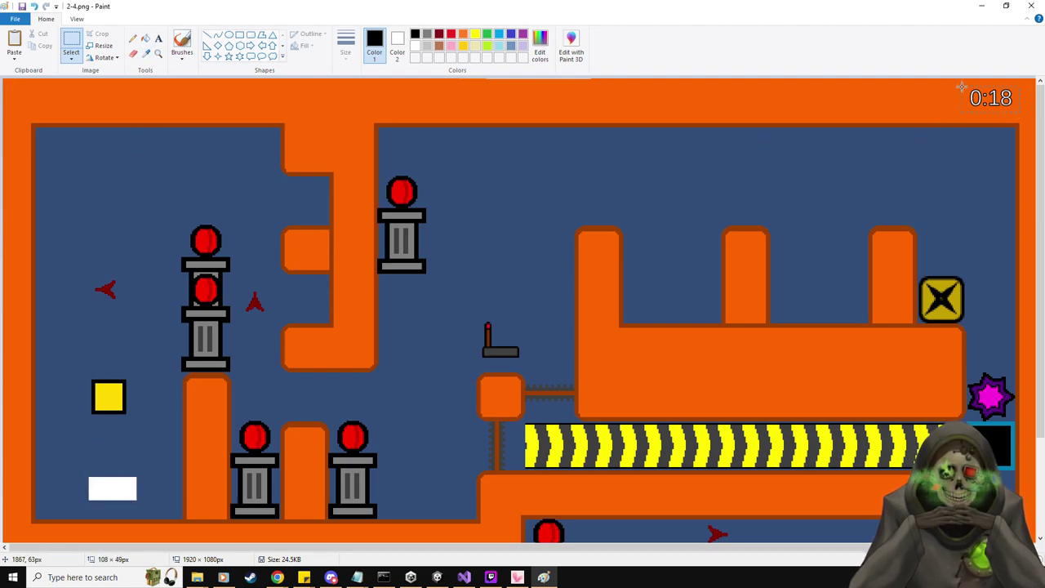
pyautogui.moveTo(963, 86); pyautogui.dragTo(1019, 113)
pyautogui.press('Delete')
# Fill the gap left by the slime in 2-4.png with the sampled blue background color
pyautogui.click(146, 56)
pyautogui.click(141, 141)
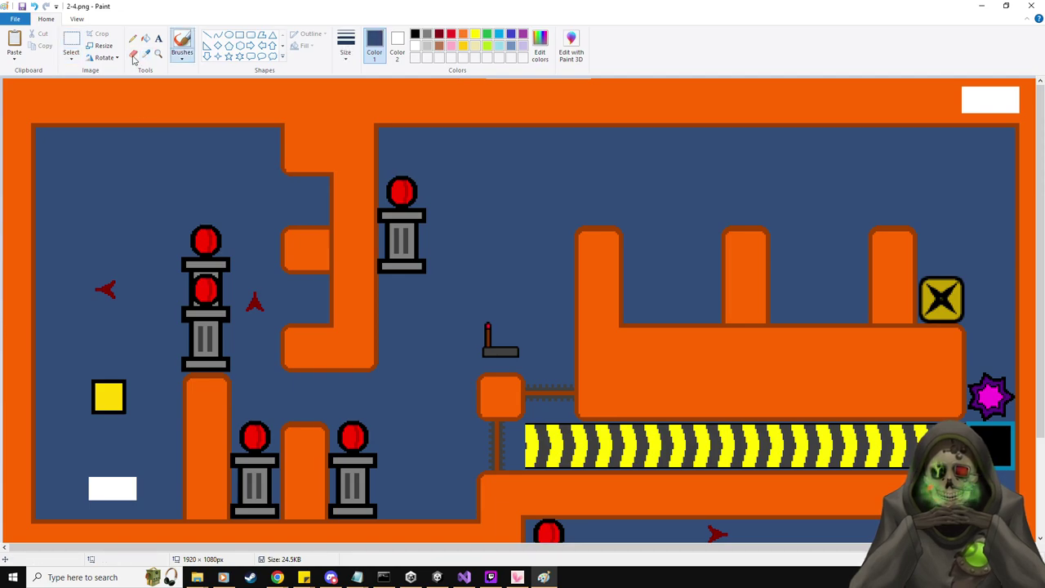
pyautogui.click(145, 38)
pyautogui.click(123, 484)
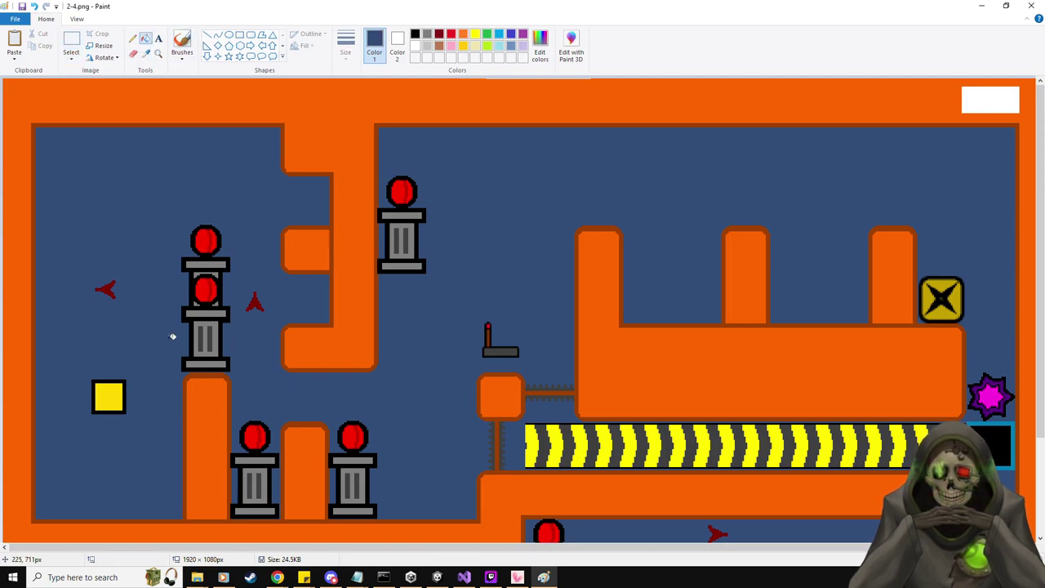
# Fill the timer gap in 2-4.png with the sampled orange wall color and close the image
pyautogui.click(147, 53)
pyautogui.click(202, 105)
pyautogui.click(999, 108)
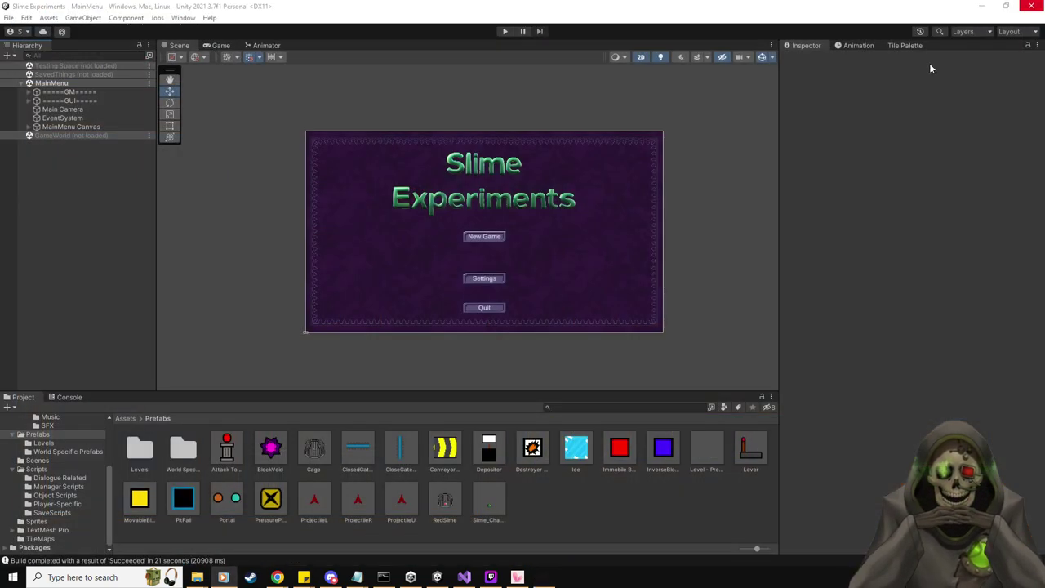
pyautogui.click(1030, 6)
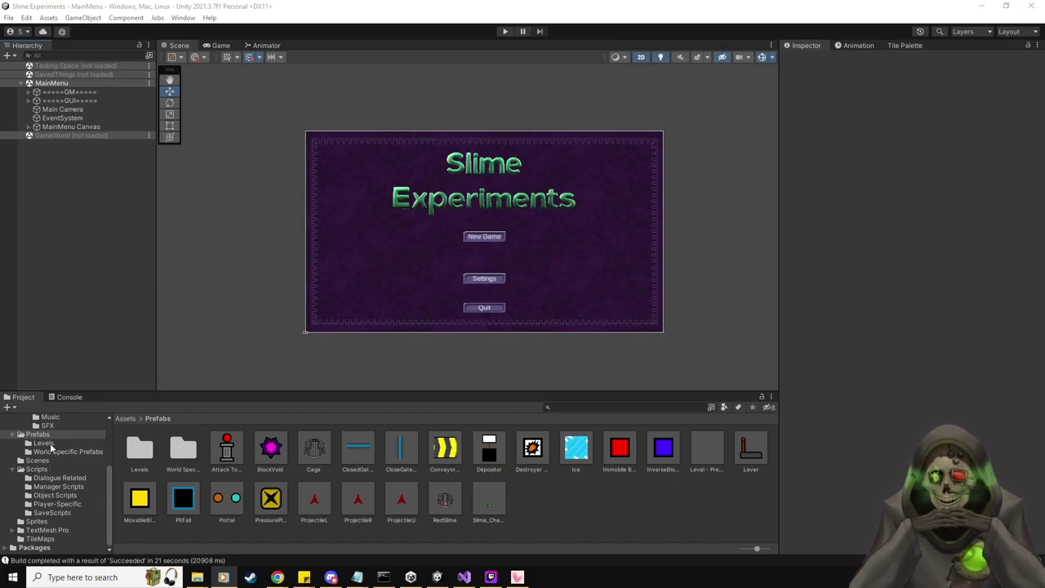
# In Unity, import the level screenshots 2-1 through 2-10 into the Level Screenshots folder under Assets > GUI
pyautogui.scroll(4, 45, 462)
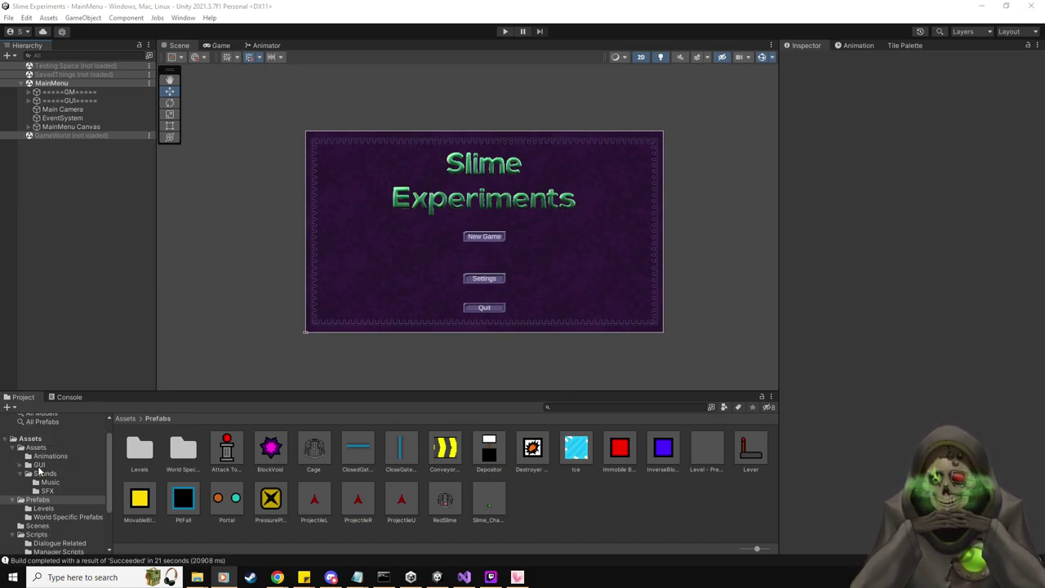
pyautogui.click(39, 465)
pyautogui.click(20, 464)
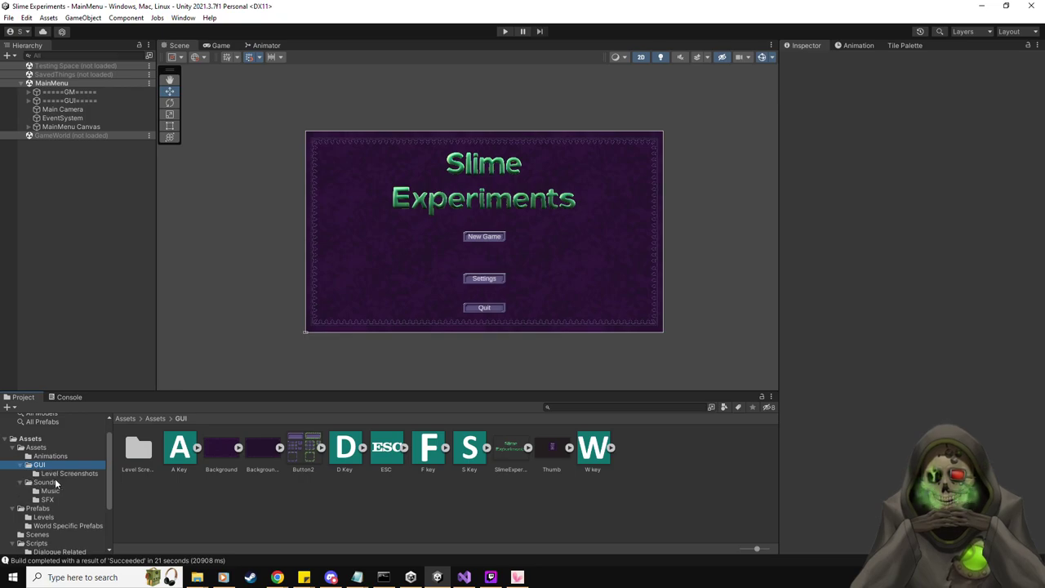
pyautogui.click(58, 474)
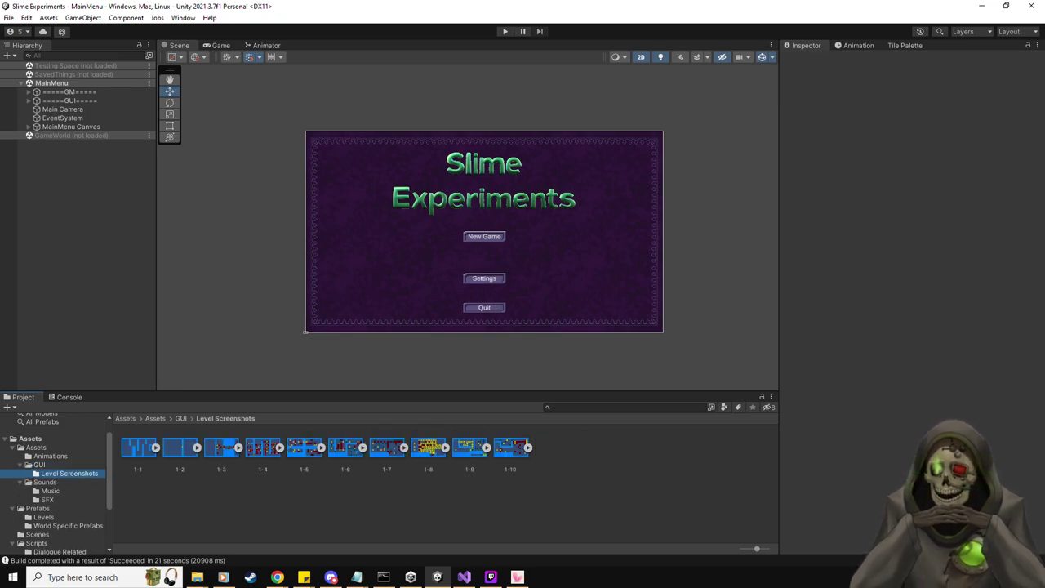
pyautogui.hotkey('alt', 'Tab')
pyautogui.hotkey('alt', 'Tab')
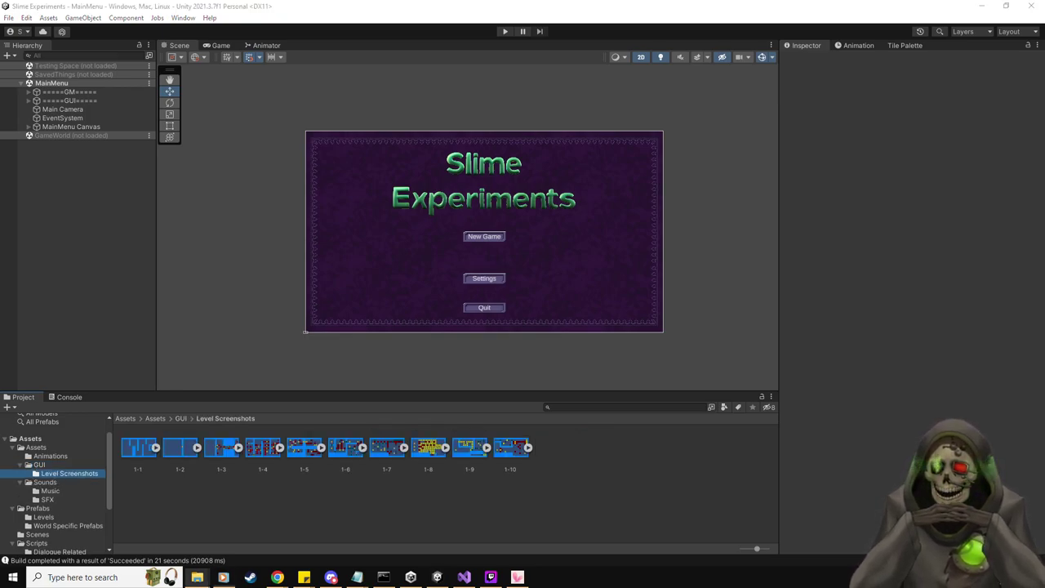
pyautogui.moveTo(640, 450); pyautogui.dragTo(657, 488)
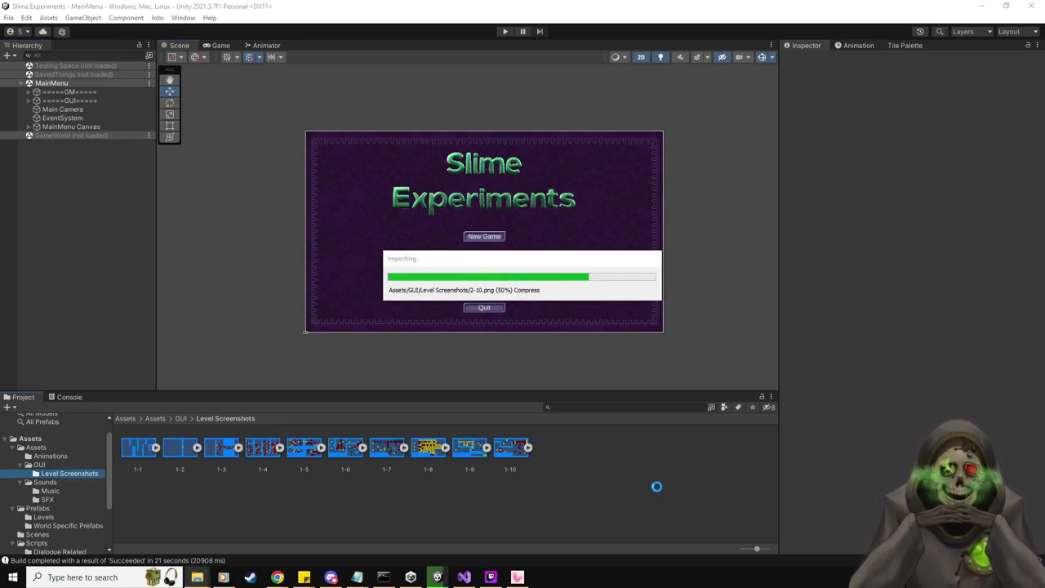
# Set the import settings of textures 2-1 through 2-10 to no compression and Point (no filter), and apply them
pyautogui.click(532, 450)
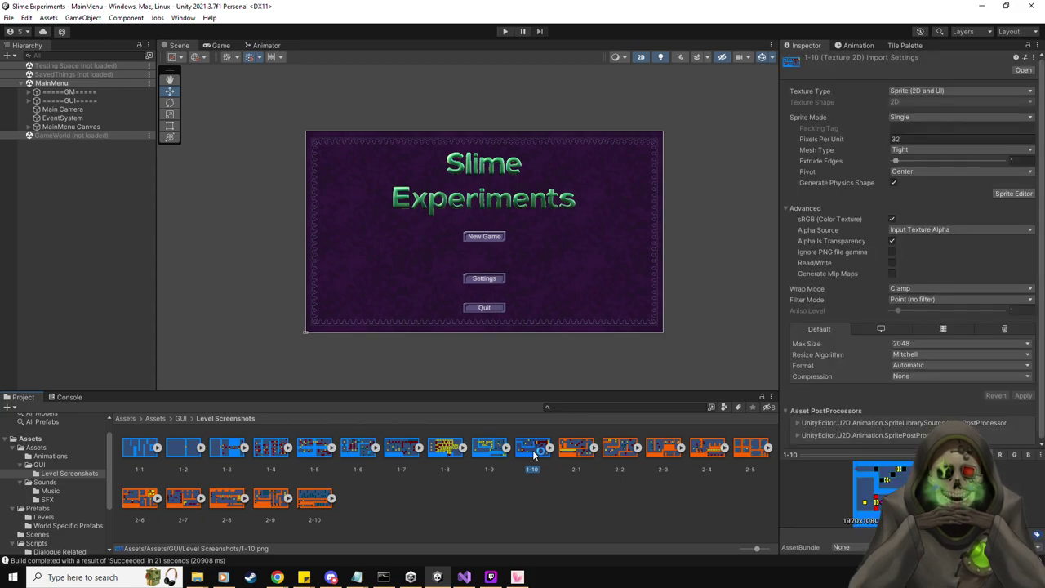
pyautogui.click(586, 450)
pyautogui.keyDown('shift'); pyautogui.click(317, 502); pyautogui.keyUp('shift')
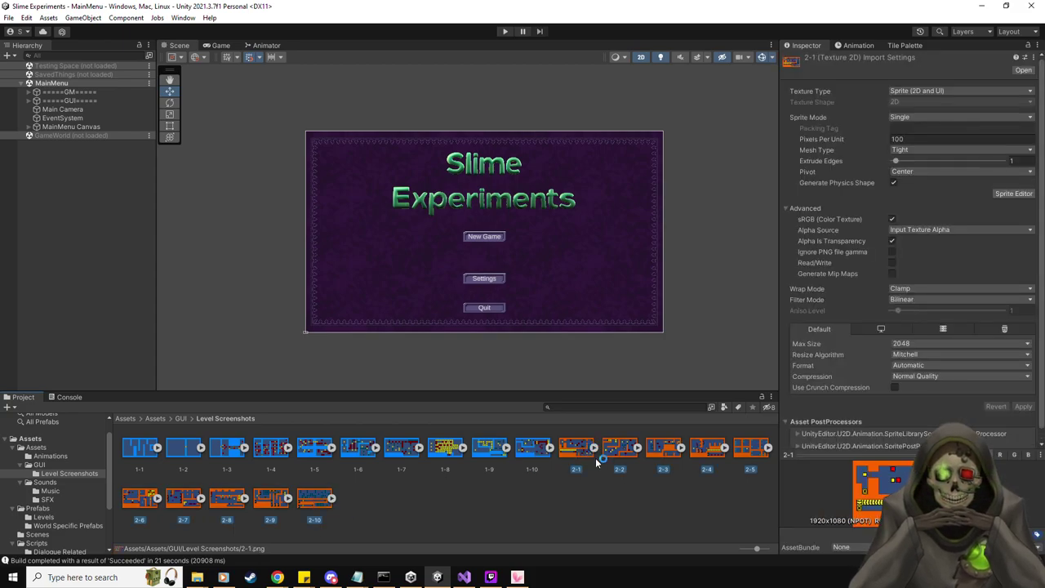
pyautogui.click(950, 376)
pyautogui.click(941, 390)
pyautogui.click(931, 299)
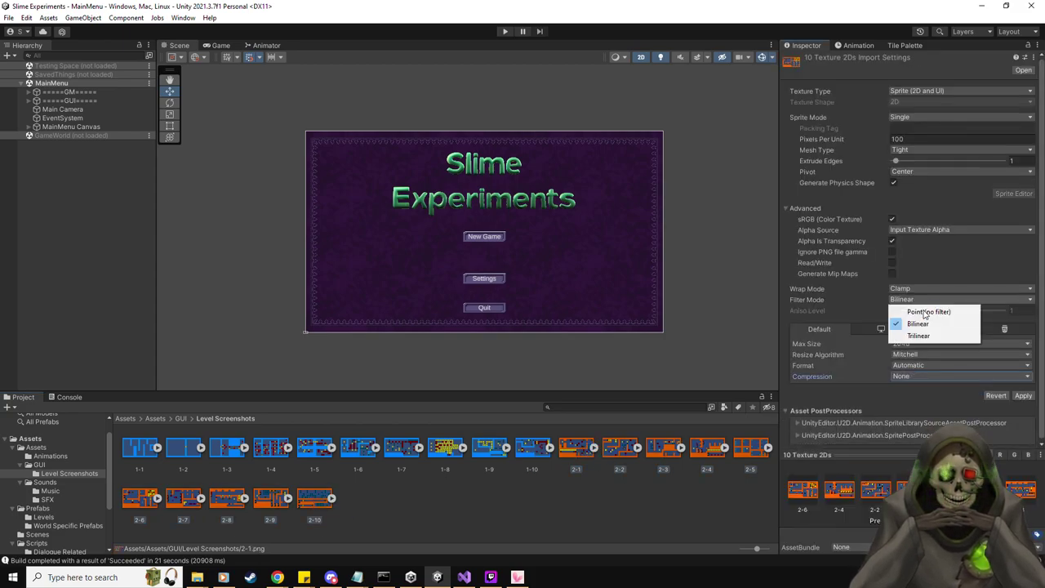
pyautogui.click(923, 308)
pyautogui.click(1024, 396)
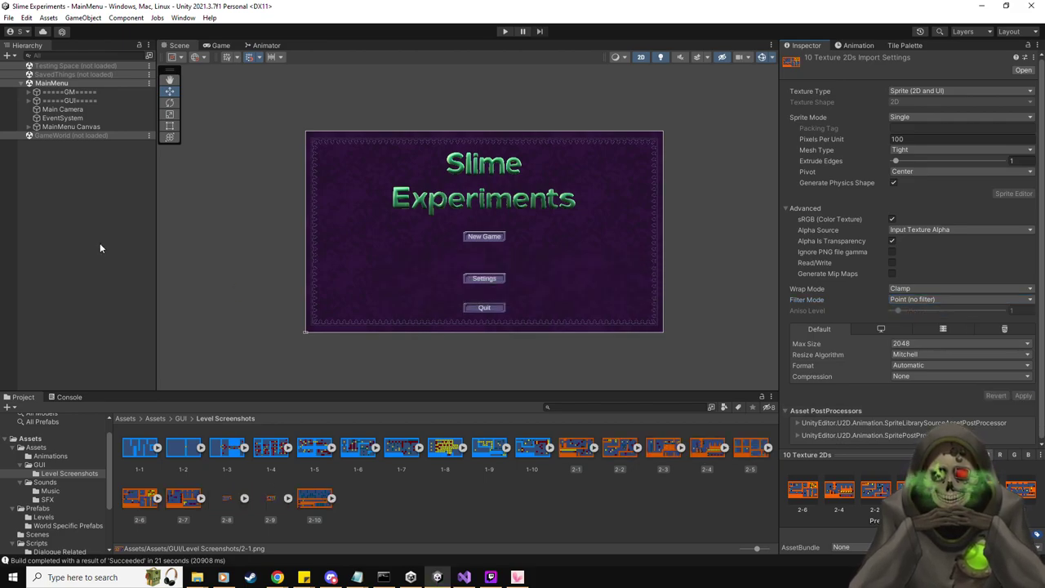
# Expand MainMenu Canvas in the scene hierarchy to reach its child objects
pyautogui.click(29, 126)
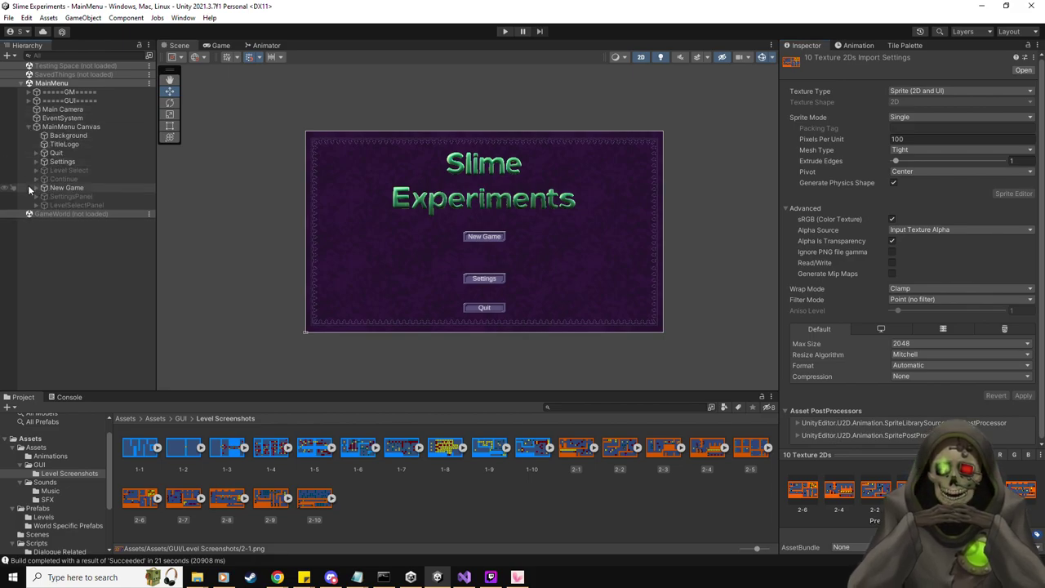
pyautogui.click(67, 170)
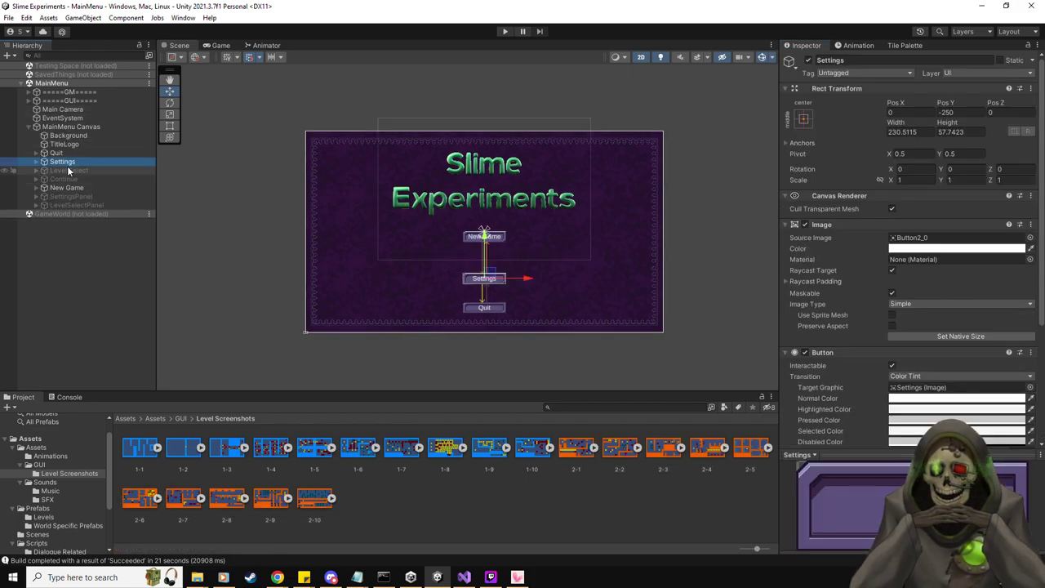
pyautogui.click(807, 61)
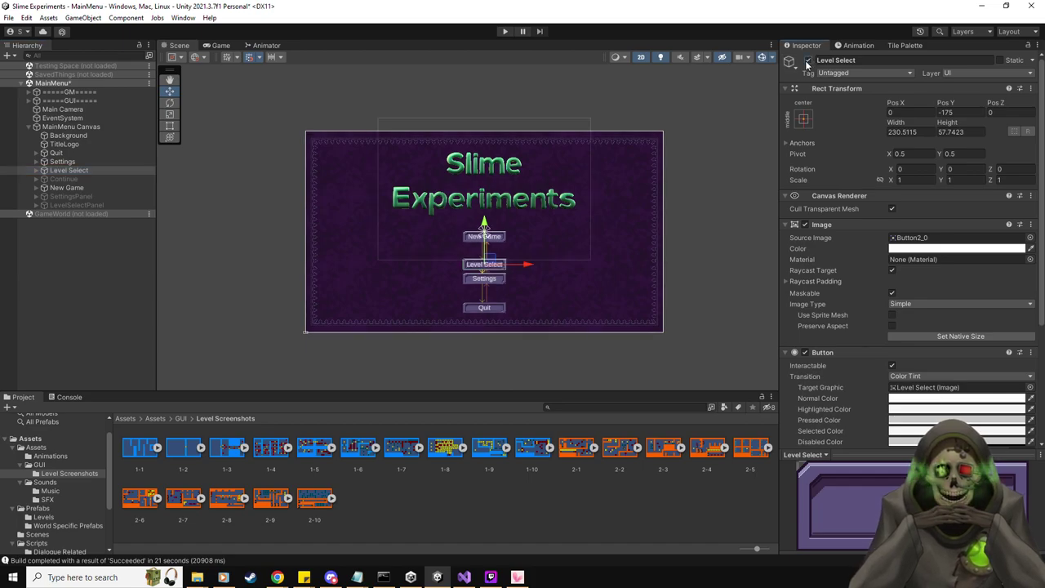
pyautogui.click(37, 170)
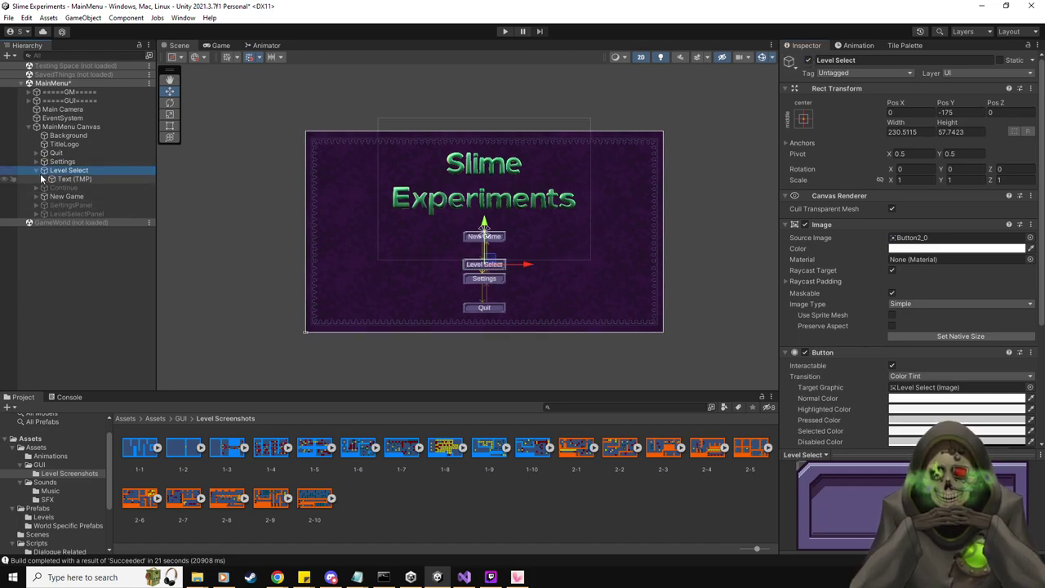
pyautogui.click(36, 170)
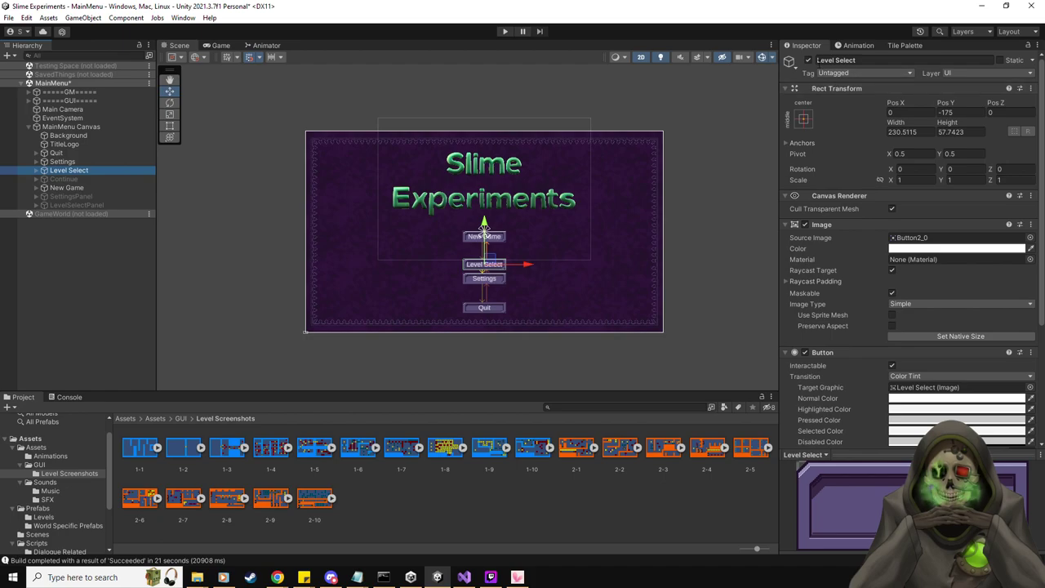
pyautogui.click(808, 62)
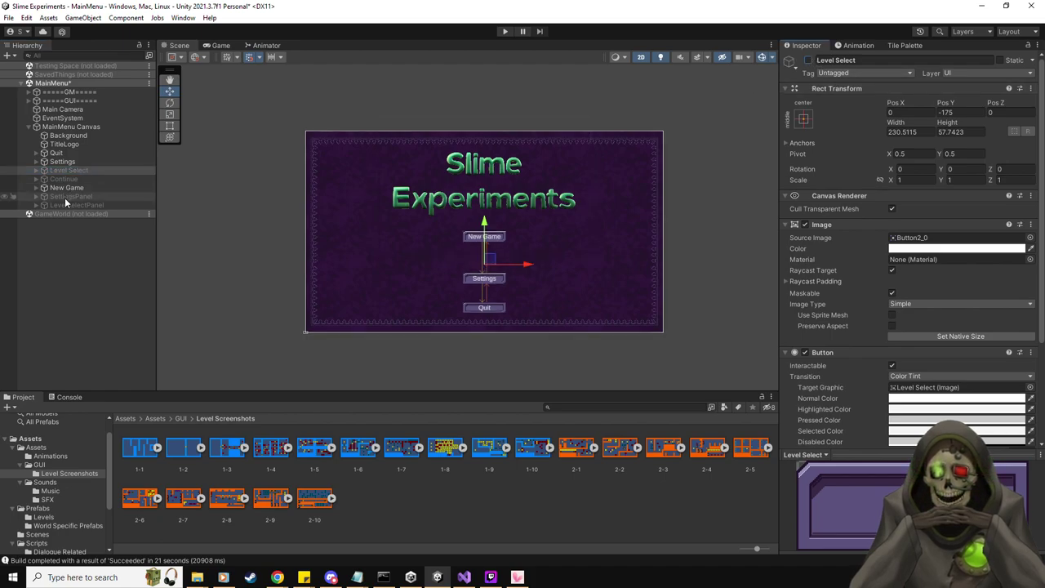
# Activate the LevelSelectPanel object and expand its children in the hierarchy
pyautogui.click(67, 204)
pyautogui.click(808, 61)
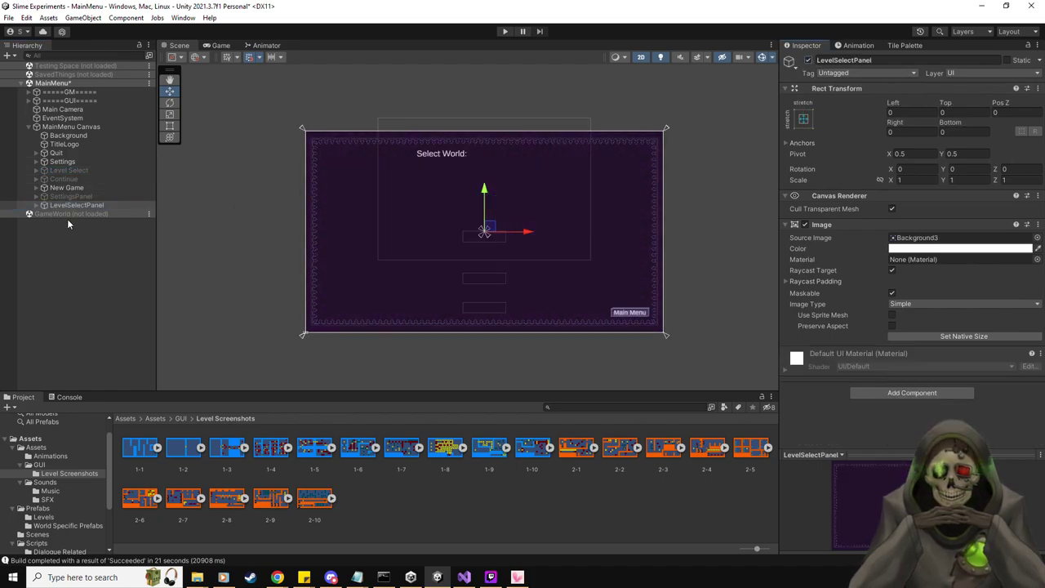
pyautogui.click(37, 205)
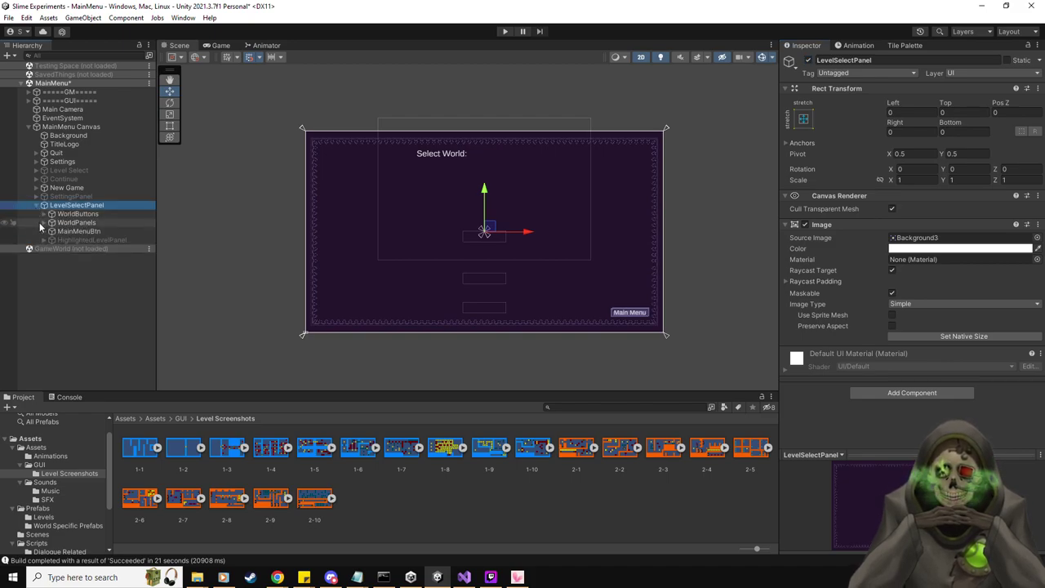
# Expand WorldPanels and its World2 child in the hierarchy, and activate the World2 panel
pyautogui.click(41, 228)
pyautogui.click(44, 223)
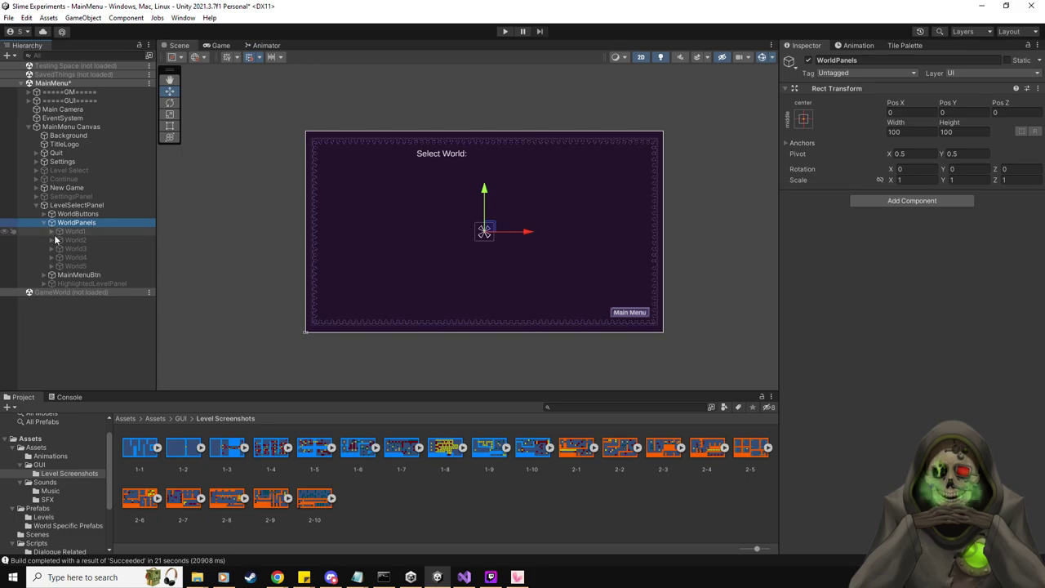
pyautogui.click(50, 231)
pyautogui.click(50, 231)
pyautogui.click(52, 240)
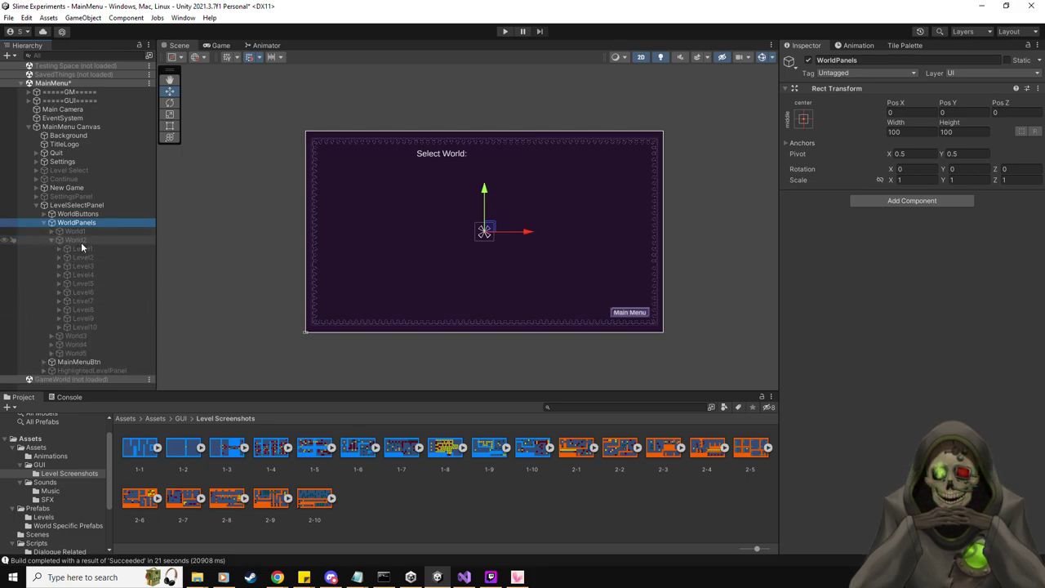
pyautogui.click(81, 241)
pyautogui.click(809, 60)
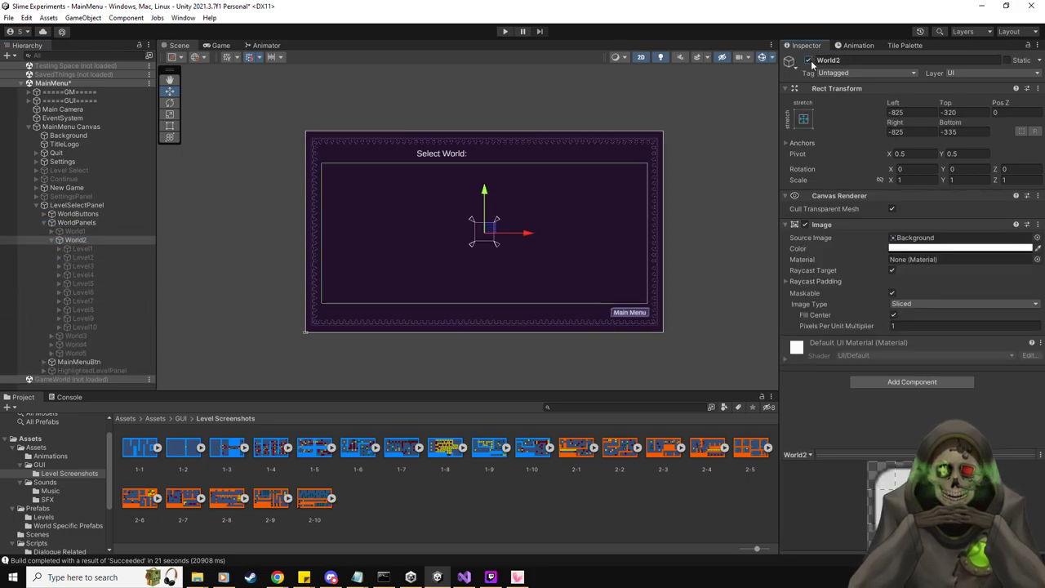
# Assign screenshots 2-1, 2-2, 2-3 and 2-4 as the source images of World2's Level1 through Level4 buttons, respectively
pyautogui.click(84, 252)
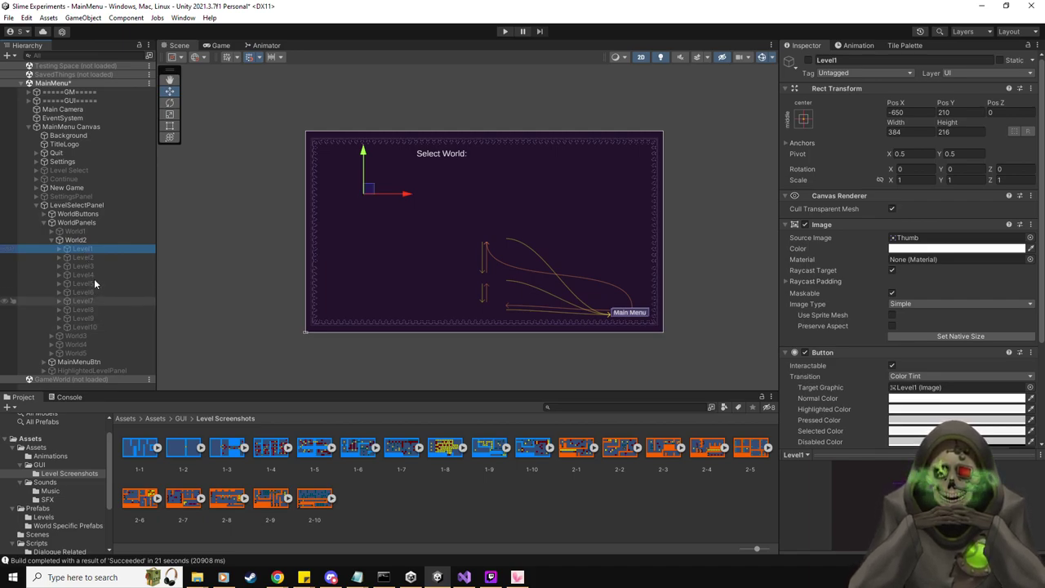
pyautogui.moveTo(585, 450); pyautogui.dragTo(935, 240)
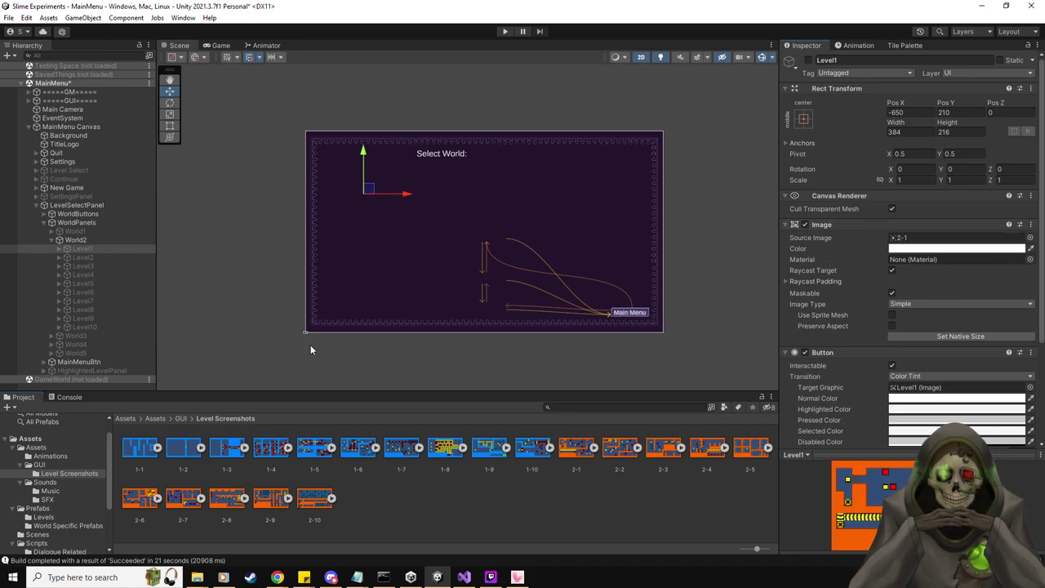
pyautogui.click(82, 258)
pyautogui.moveTo(619, 450); pyautogui.dragTo(935, 238)
pyautogui.click(90, 267)
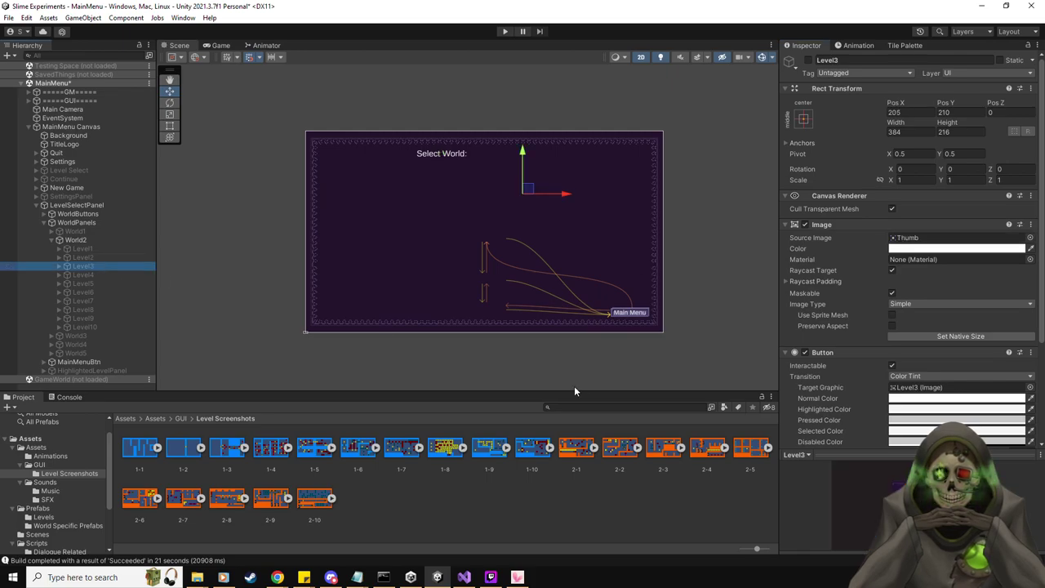
pyautogui.moveTo(655, 452); pyautogui.dragTo(908, 245)
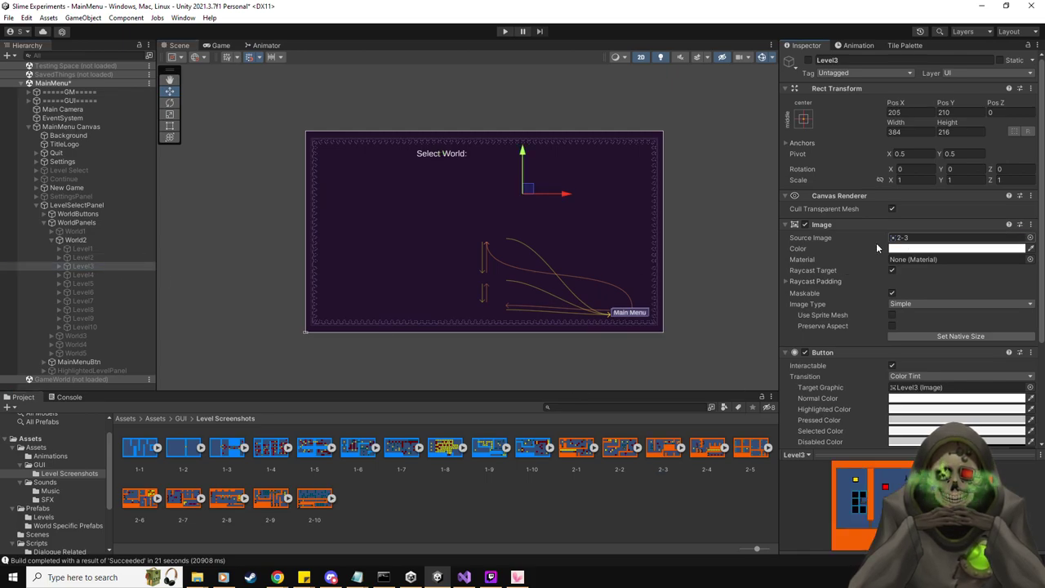
pyautogui.click(97, 276)
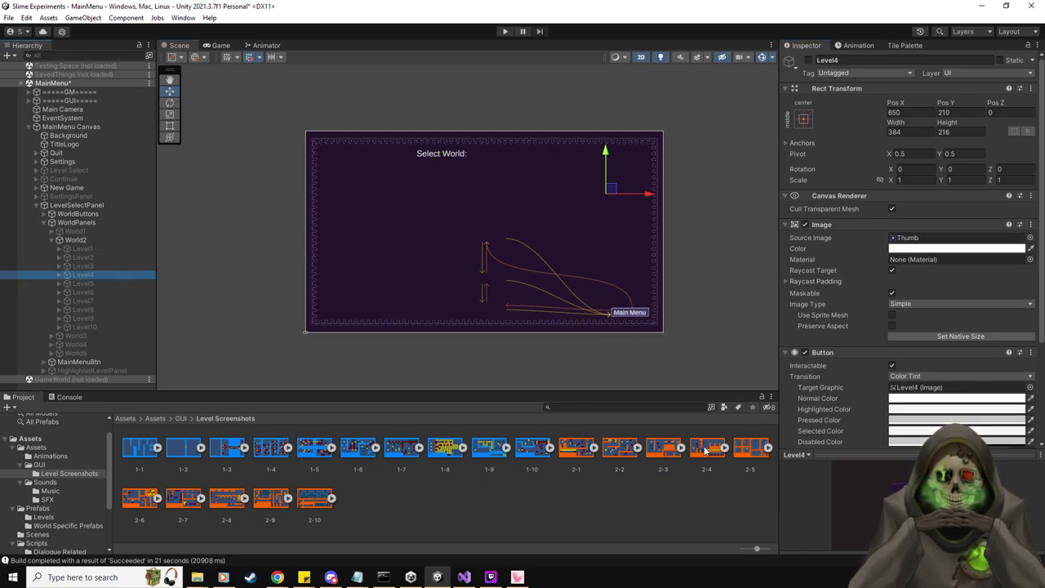
pyautogui.moveTo(706, 450); pyautogui.dragTo(922, 240)
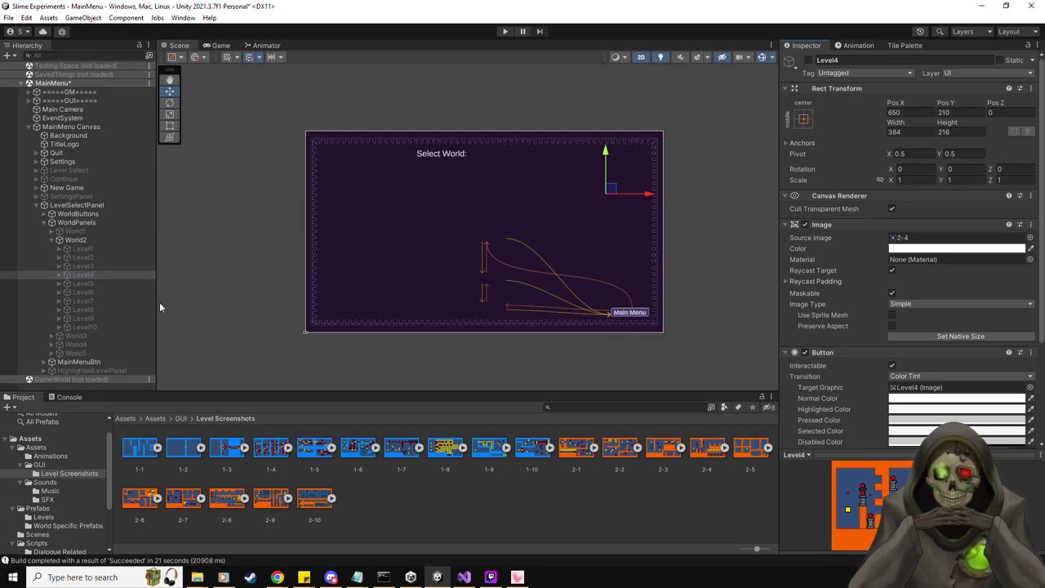
# Assign screenshots 2-5, 2-6 and 2-7 as the source images of World2's Level5, Level6 and Level7 buttons
pyautogui.click(82, 283)
pyautogui.moveTo(753, 468); pyautogui.dragTo(921, 238)
pyautogui.click(105, 292)
pyautogui.moveTo(140, 498); pyautogui.dragTo(914, 238)
pyautogui.click(82, 301)
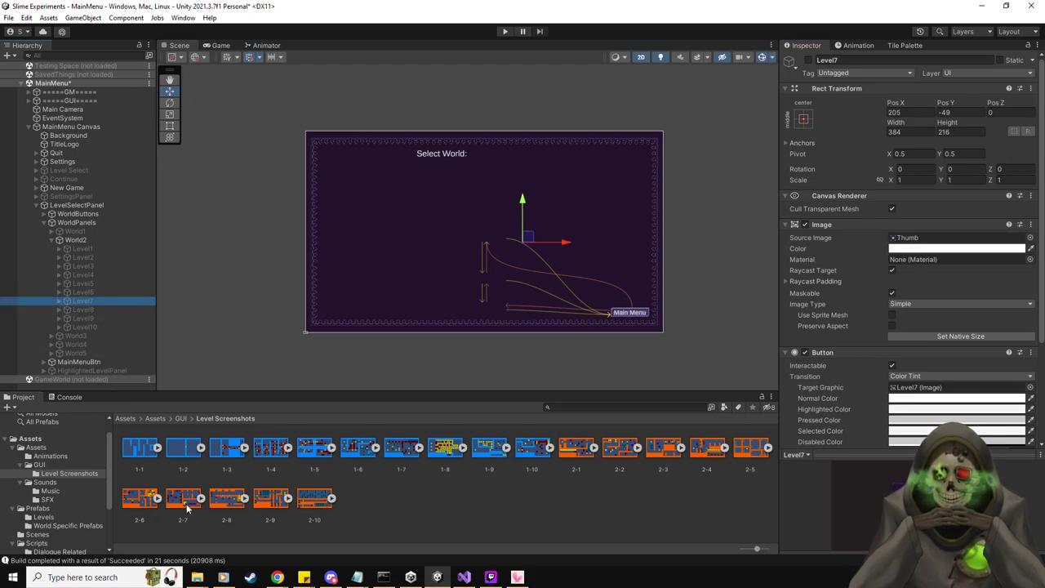
pyautogui.click(909, 238)
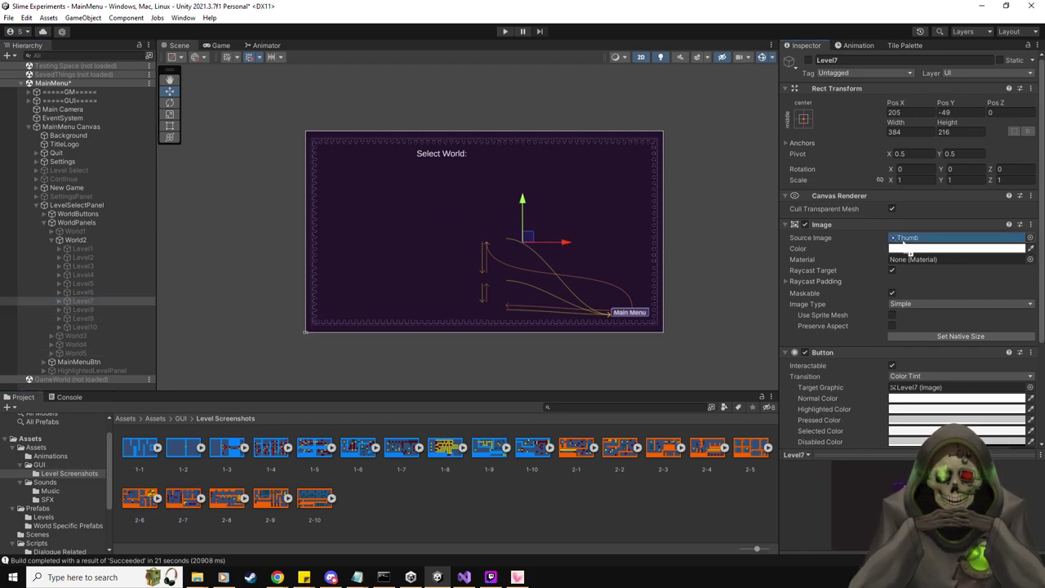
# Assign screenshots 2-8, 2-9 and 2-10 as the source images of World2's Level8, Level9 and Level10 buttons
pyautogui.click(91, 309)
pyautogui.moveTo(234, 503); pyautogui.dragTo(922, 238)
pyautogui.click(113, 319)
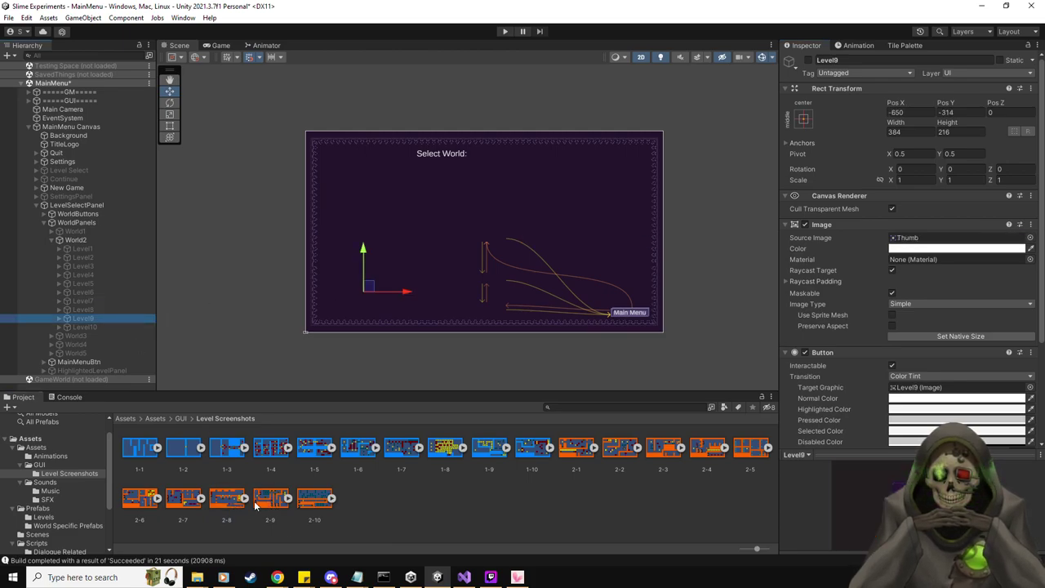
pyautogui.moveTo(254, 500); pyautogui.dragTo(915, 238)
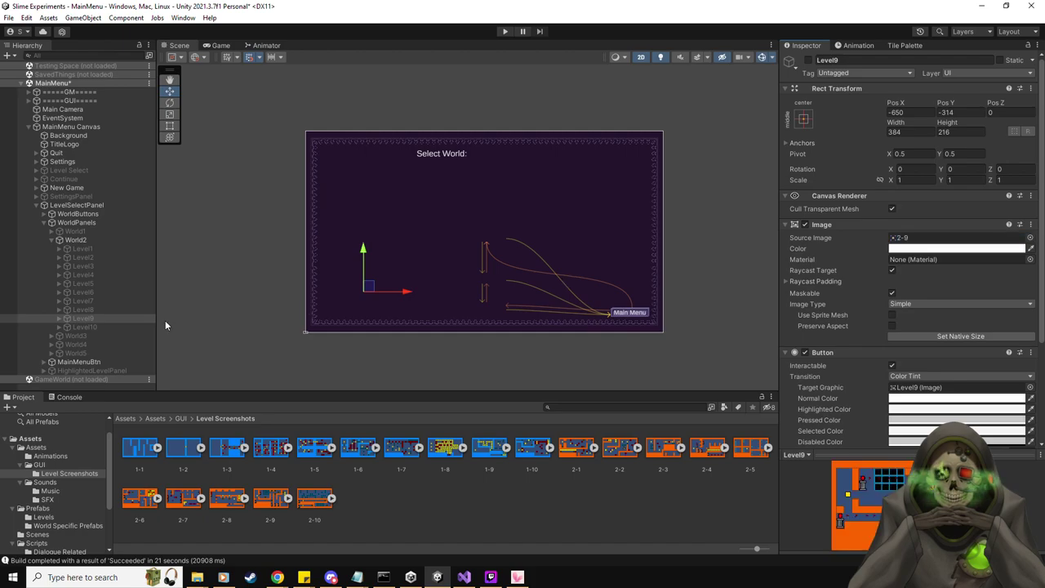
pyautogui.click(91, 326)
pyautogui.moveTo(312, 508); pyautogui.dragTo(923, 237)
# Fill the World 2 Level Images list in MainMenu Canvas's Main Menu Script with sprites 2-1 through 2-10, keeping the Inspector locked on the canvas
pyautogui.click(90, 125)
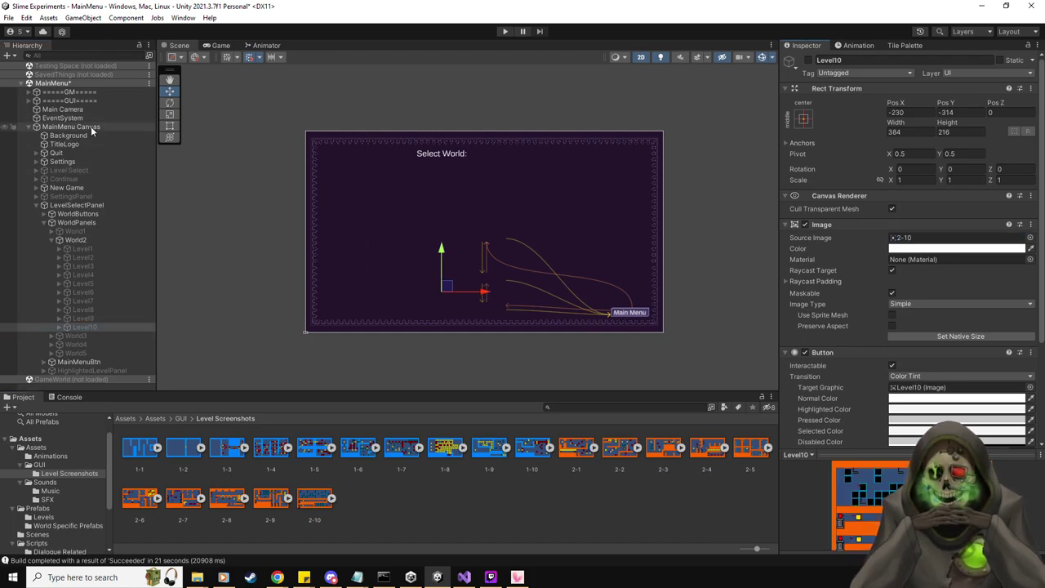
pyautogui.scroll(-2, 905, 411)
pyautogui.scroll(-3, 904, 417)
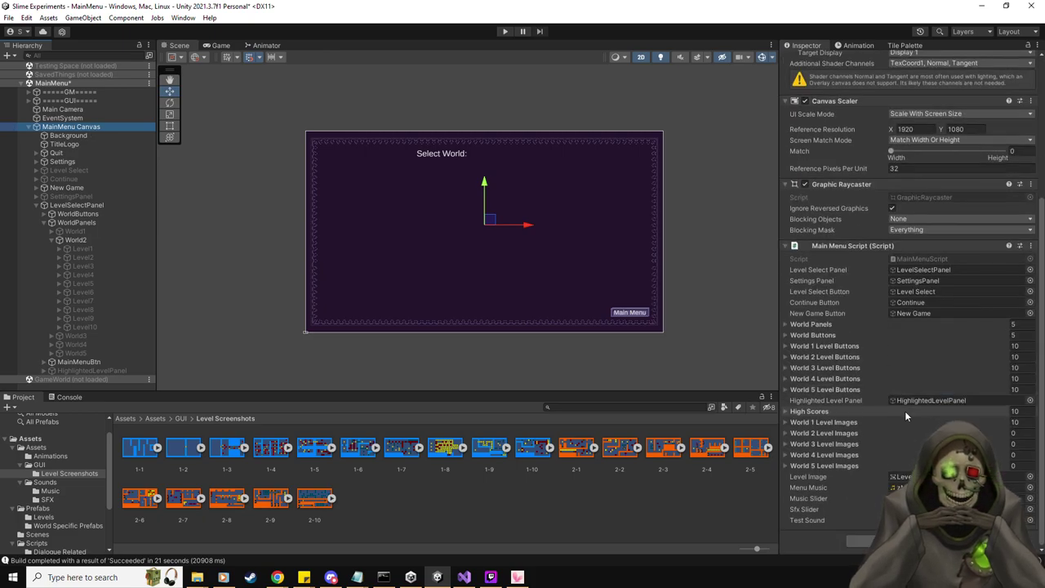
pyautogui.click(845, 431)
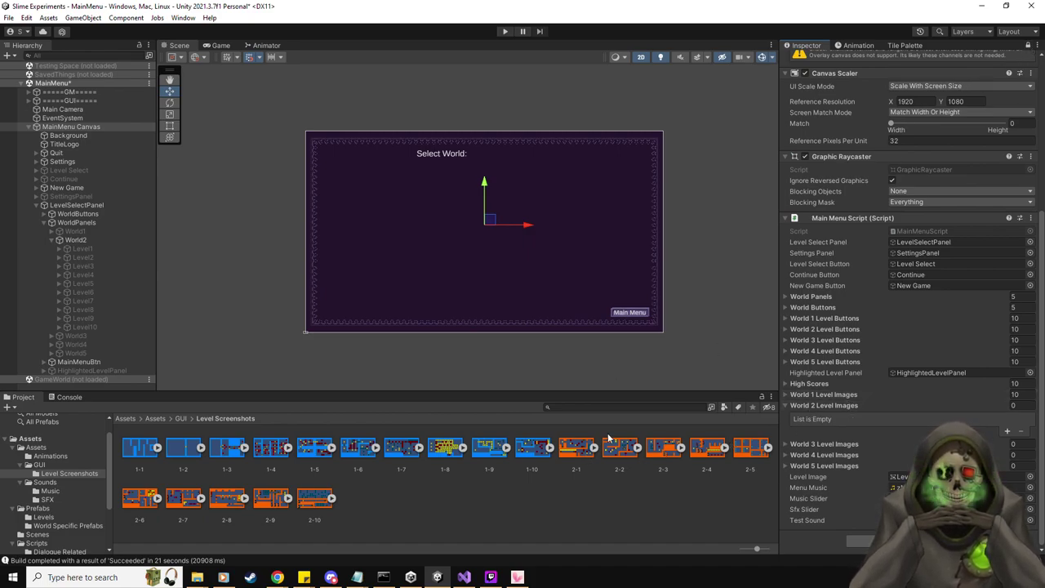
pyautogui.click(576, 447)
pyautogui.keyDown('shift'); pyautogui.click(327, 500); pyautogui.keyUp('shift')
pyautogui.moveTo(331, 504); pyautogui.dragTo(848, 405)
pyautogui.scroll(-1, 844, 418)
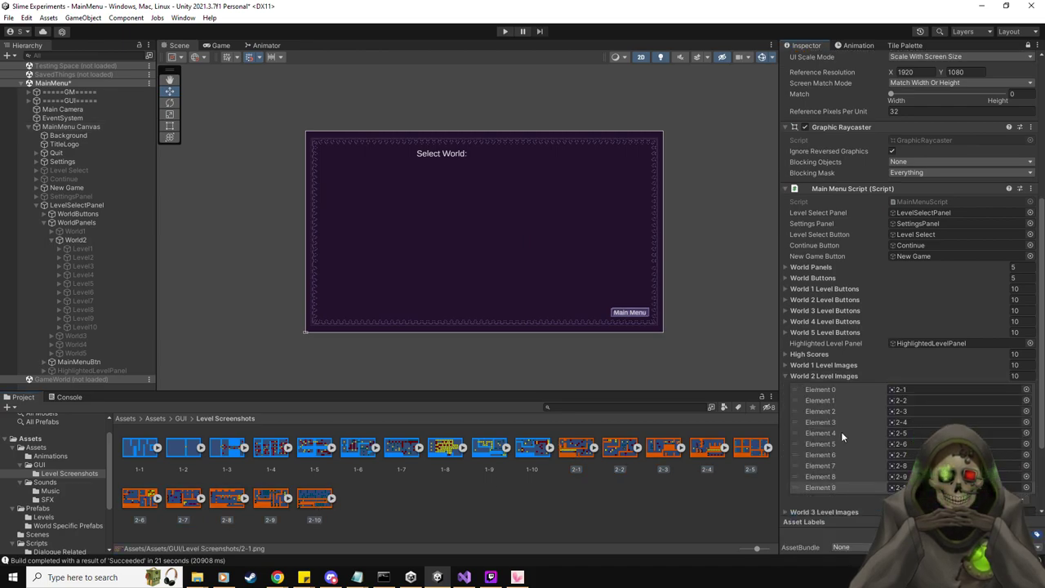
# Unlock the Inspector, deactivate the World2 panel, and collapse World2 and WorldPanels in the hierarchy
pyautogui.click(101, 240)
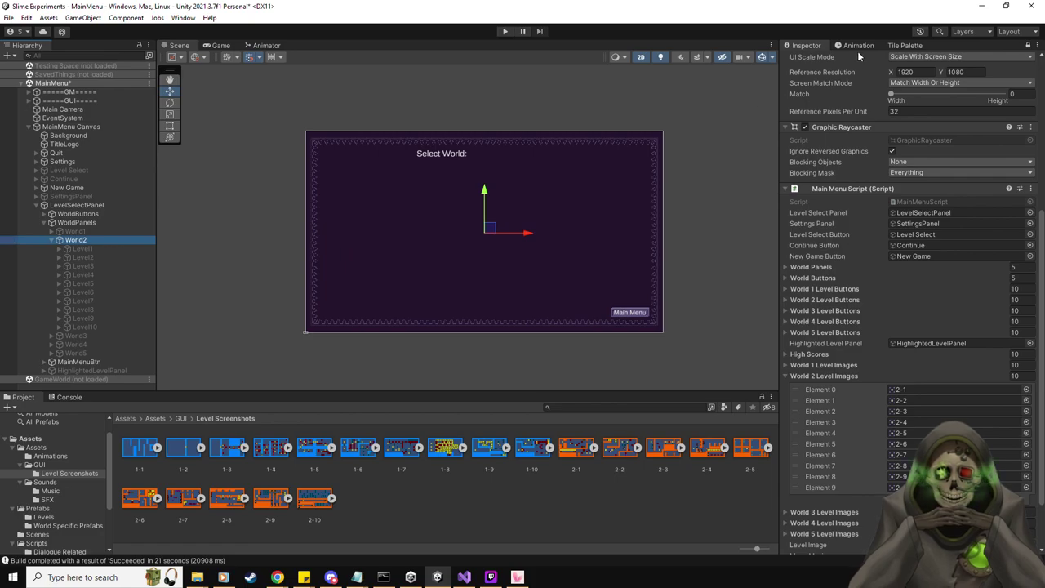
pyautogui.scroll(5, 841, 66)
pyautogui.scroll(2, 835, 69)
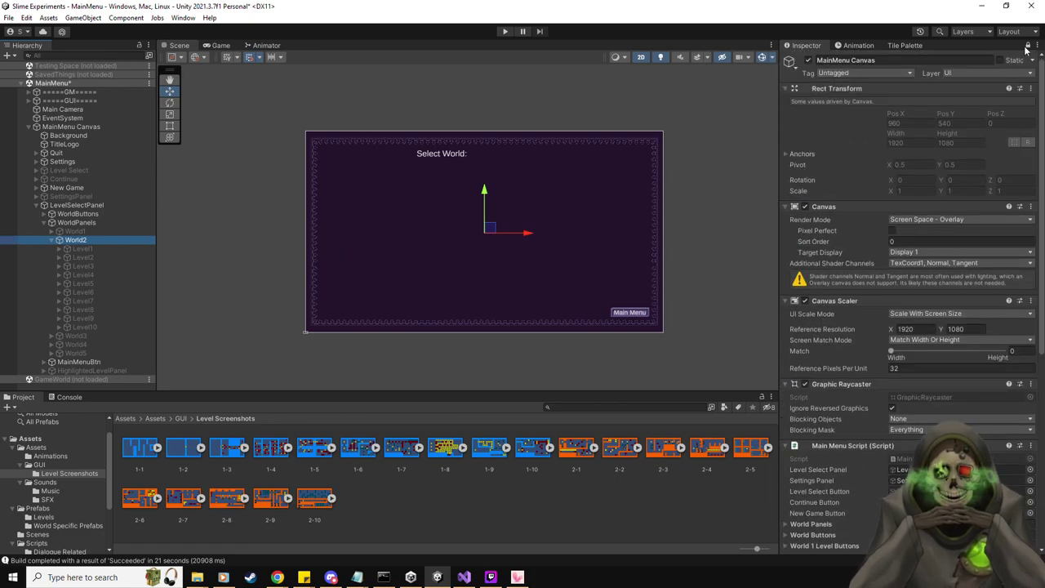
pyautogui.click(1029, 45)
pyautogui.click(809, 60)
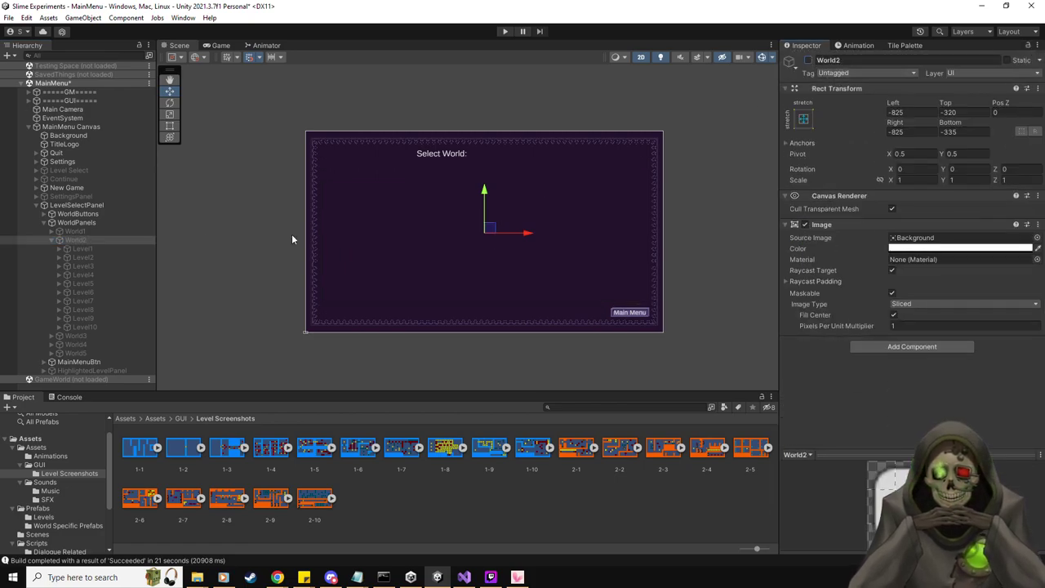
pyautogui.click(50, 240)
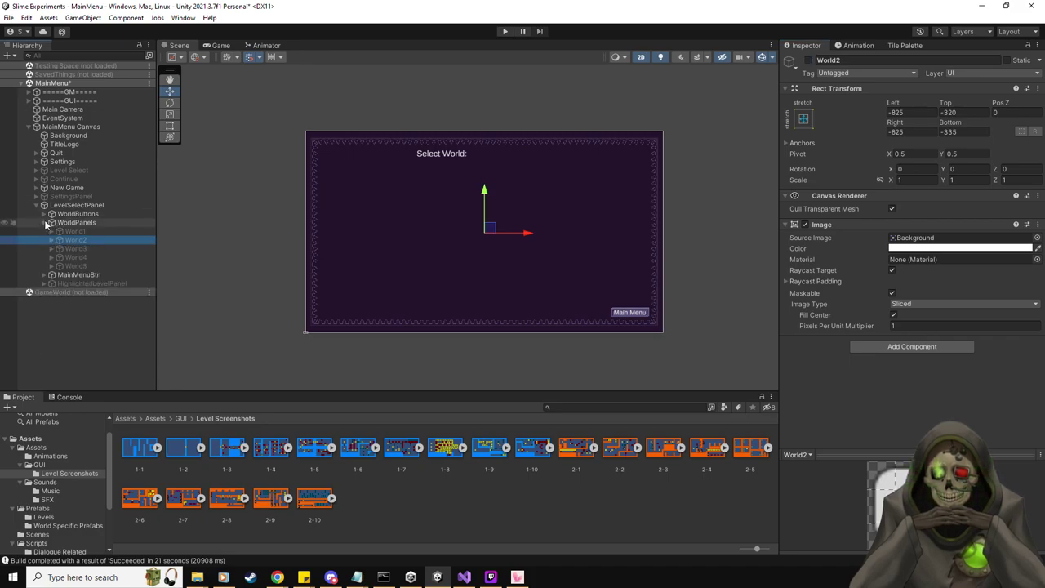
pyautogui.click(45, 220)
pyautogui.click(78, 223)
pyautogui.click(808, 61)
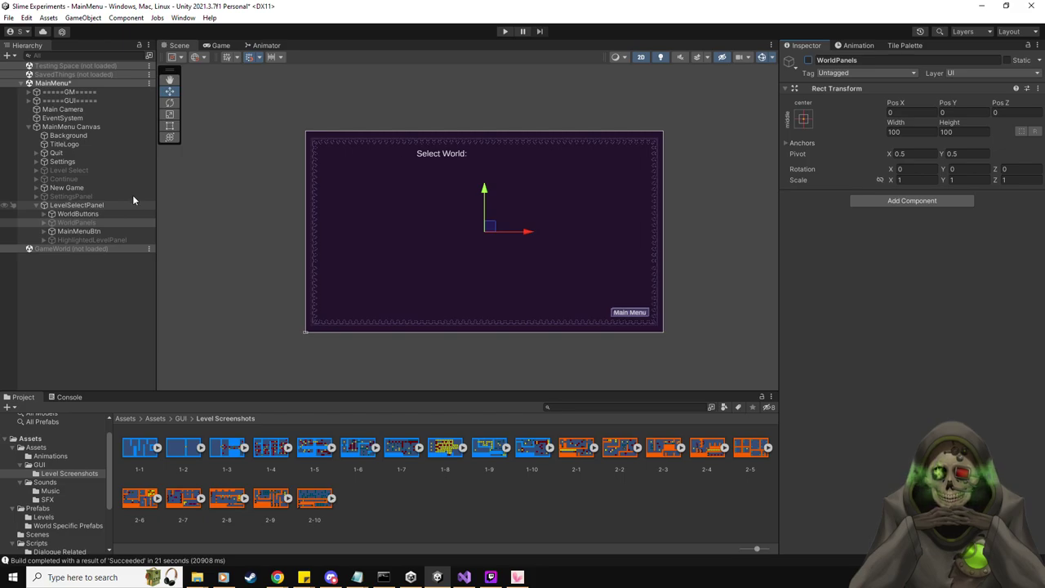
pyautogui.click(808, 61)
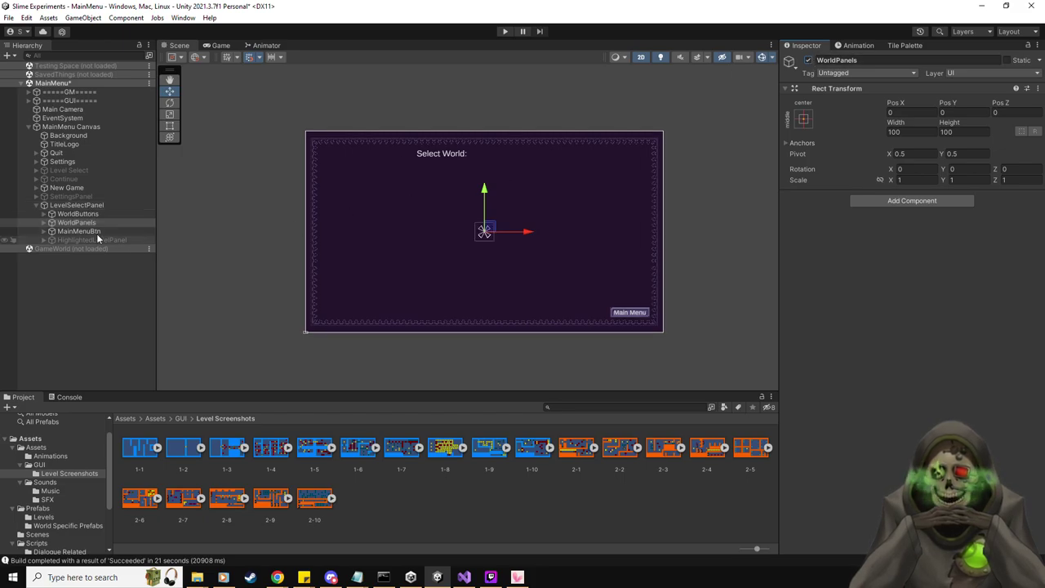
# Deactivate the LevelSelectPanel object and save the MainMenu scene
pyautogui.click(77, 205)
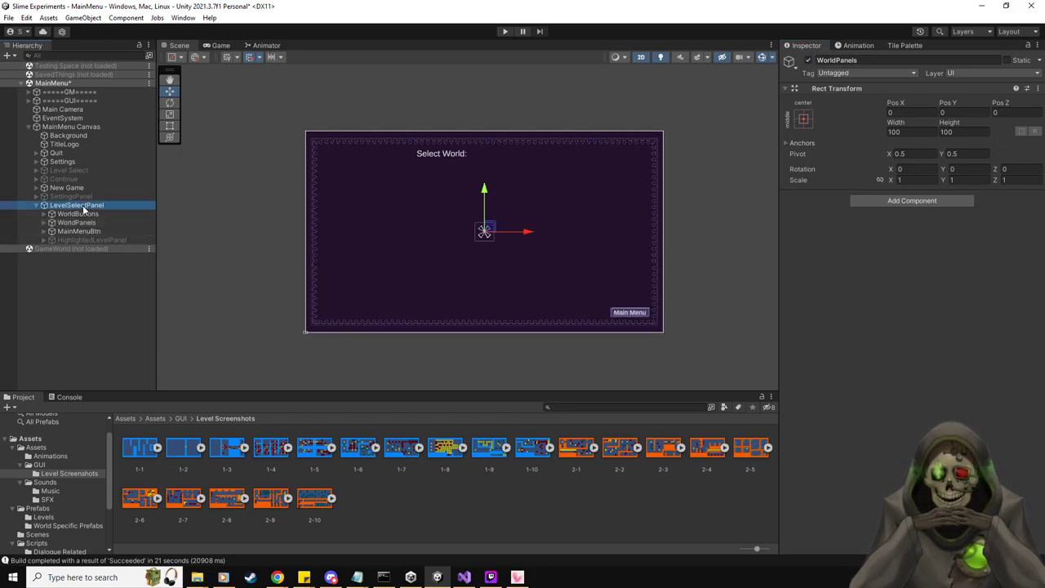
pyautogui.click(810, 62)
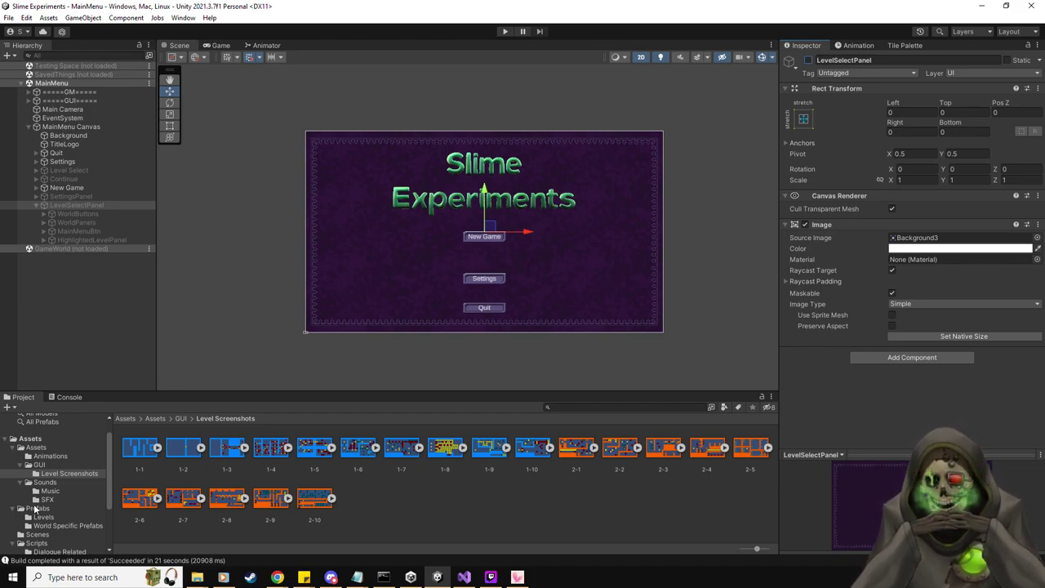
# Load the Testing Space and SavedThings scenes, and unload the MainMenu scene
pyautogui.rightClick(150, 65)
pyautogui.click(160, 72)
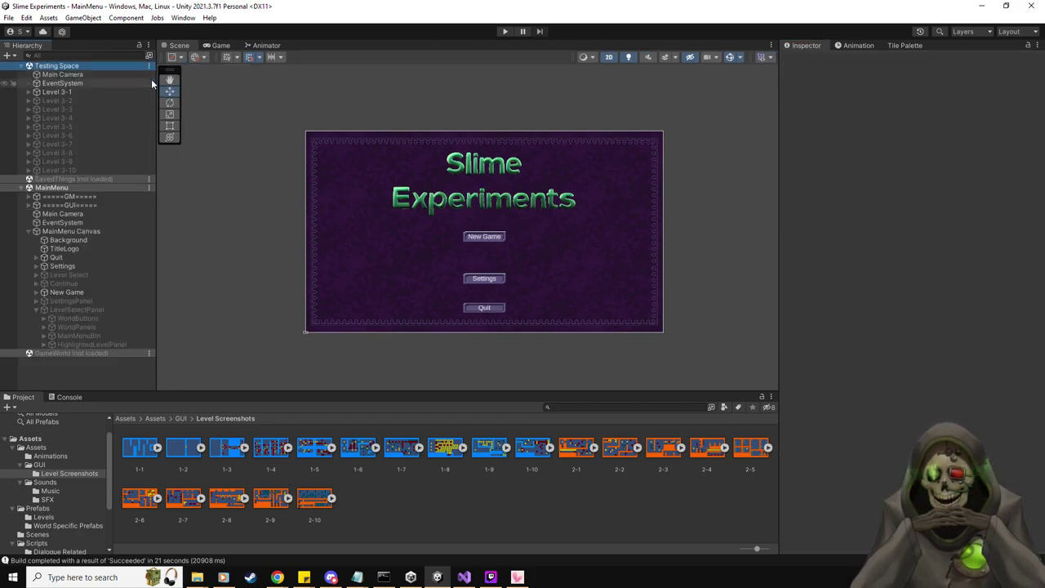
pyautogui.rightClick(149, 179)
pyautogui.click(170, 188)
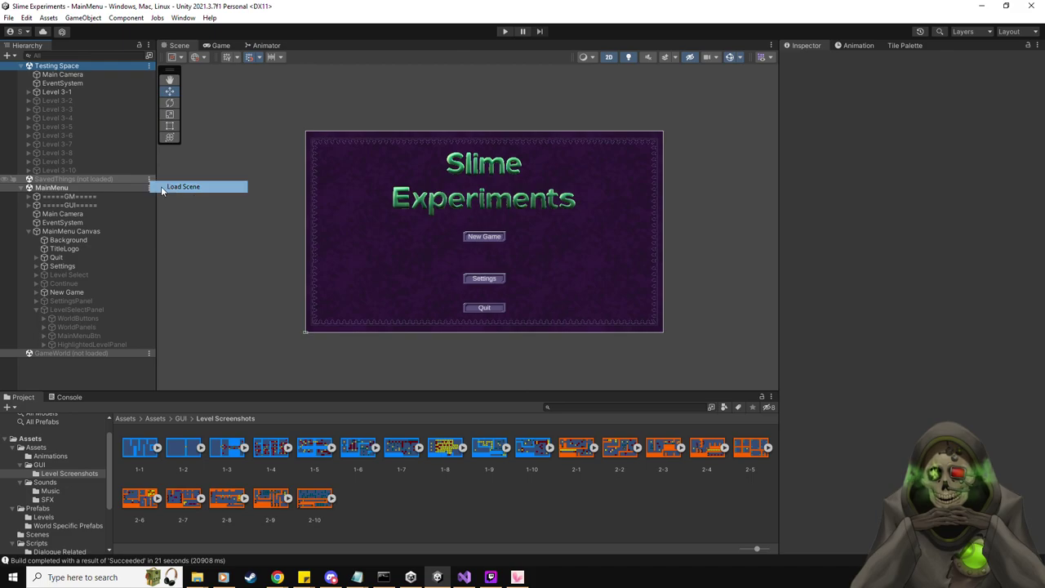
pyautogui.rightClick(150, 205)
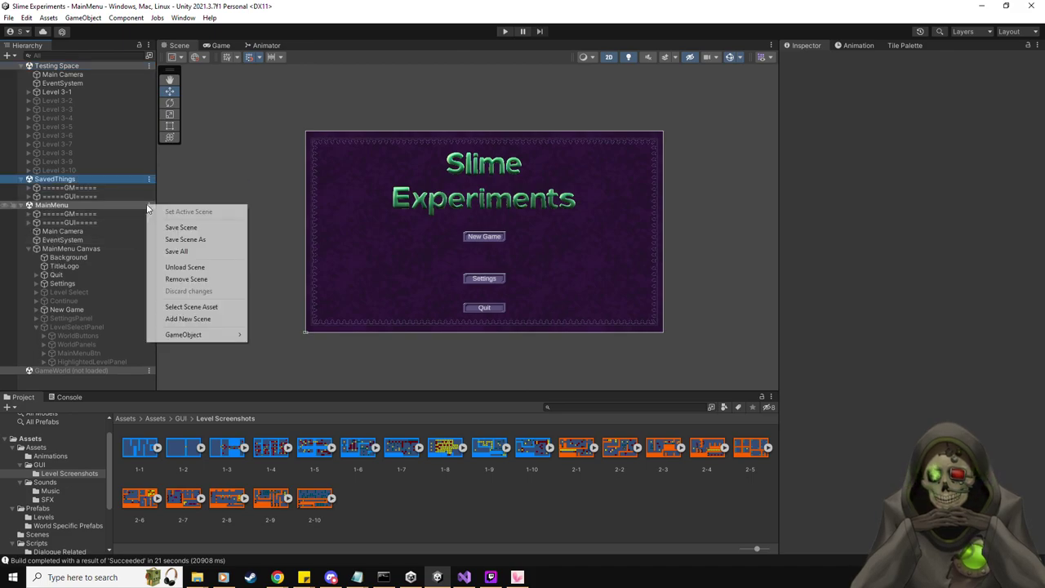
pyautogui.click(204, 268)
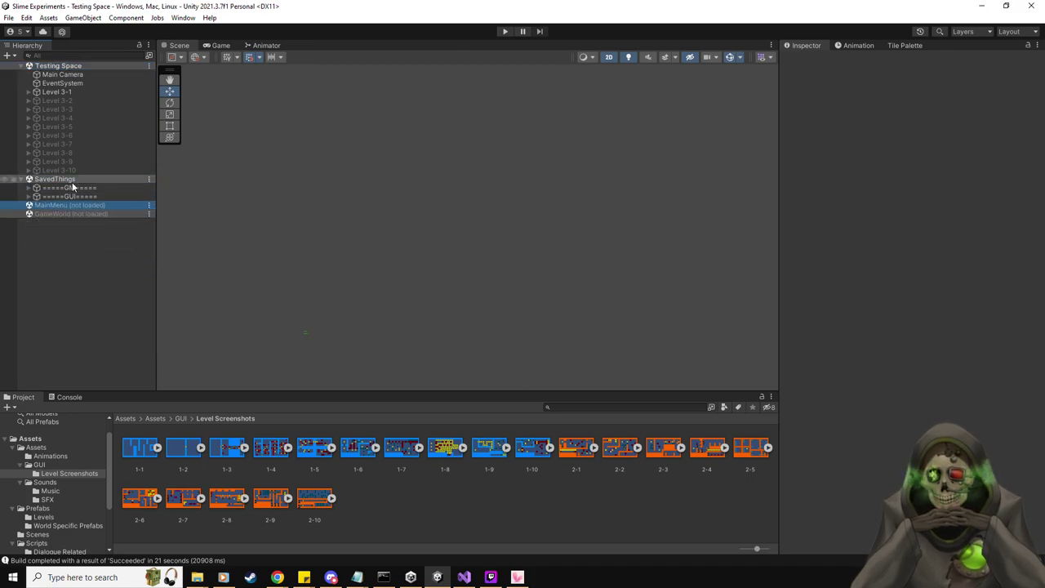
# Expand Level 3-1 in Testing Space, frame its Items object in the scene view, and deactivate Level 3-1
pyautogui.click(67, 92)
pyautogui.click(67, 101)
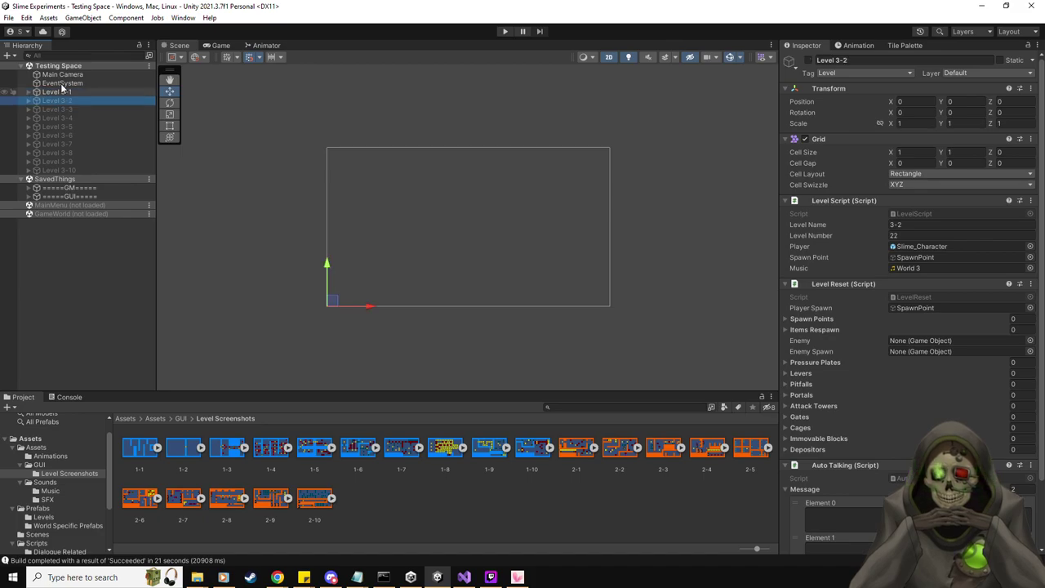
pyautogui.click(29, 91)
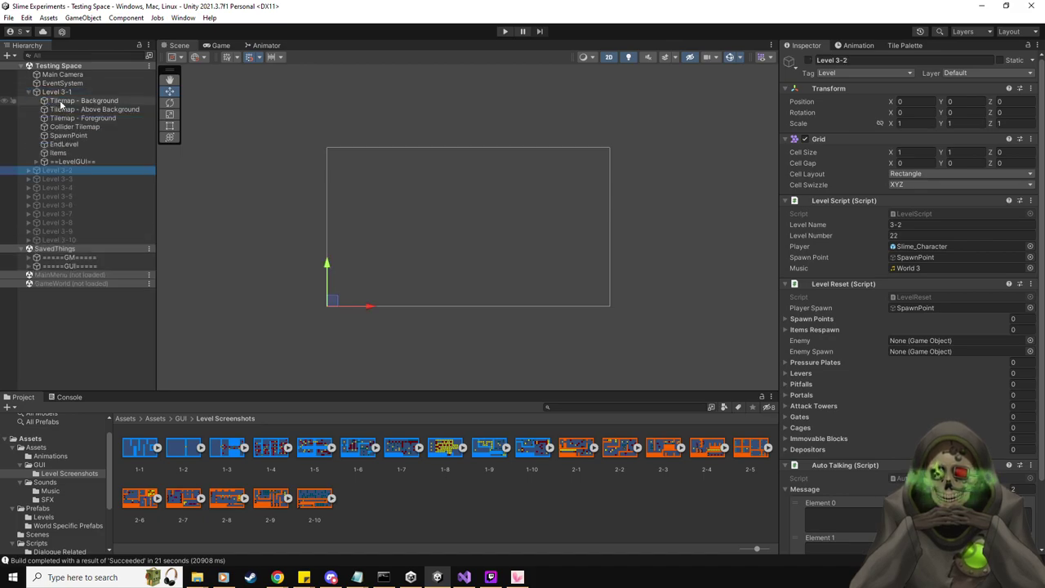
pyautogui.doubleClick(70, 154)
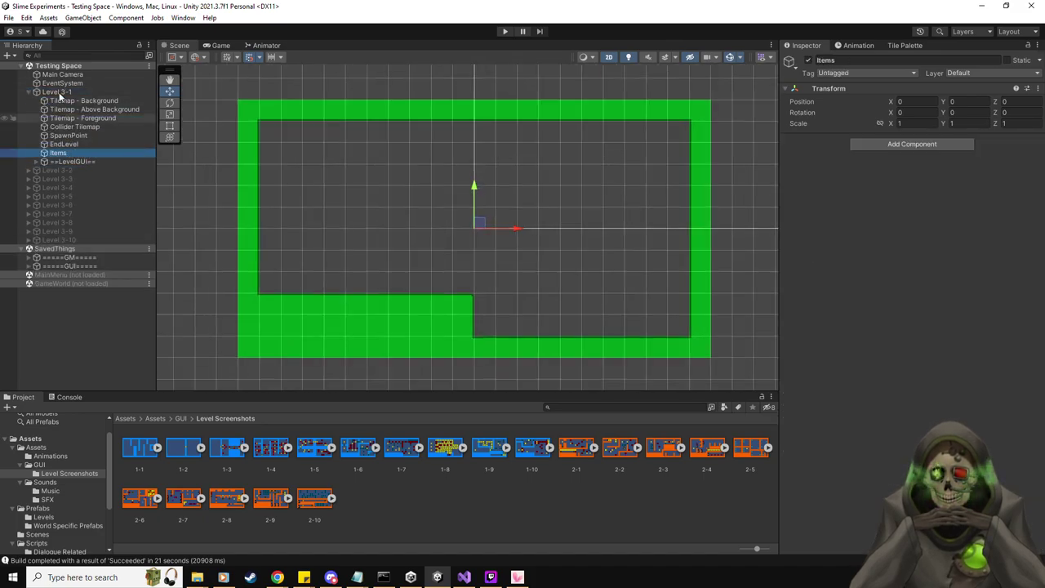
pyautogui.click(60, 93)
pyautogui.click(808, 60)
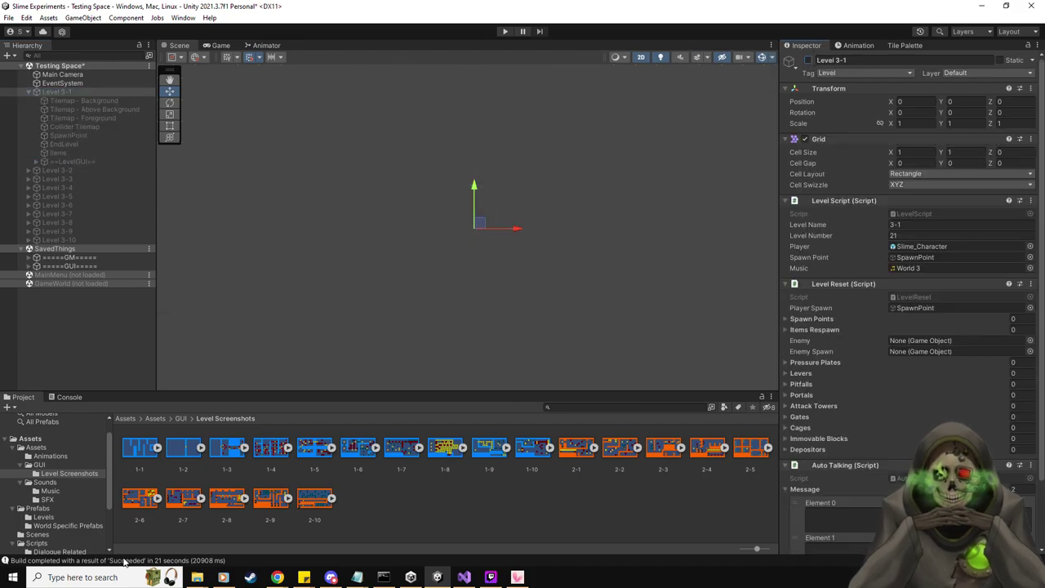
# Collapse the GUI and Sounds folders in the project, and open the Levels folder under Prefabs
pyautogui.click(20, 465)
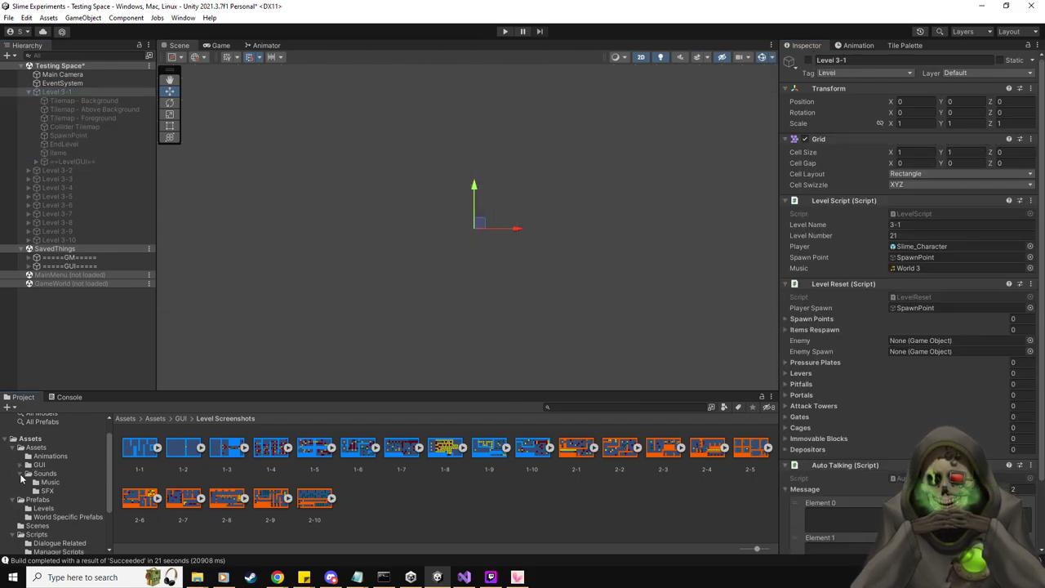
pyautogui.click(20, 475)
pyautogui.click(40, 492)
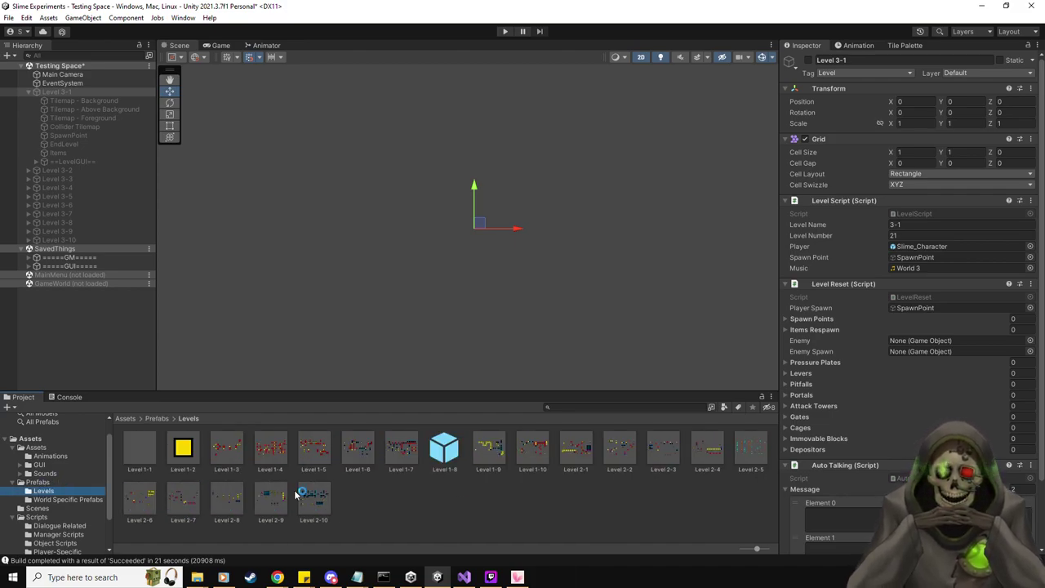
# Inspect the Level 2-8 prefab, return to Testing Space, and place an instance of Level 2-8 in the scene
pyautogui.doubleClick(232, 503)
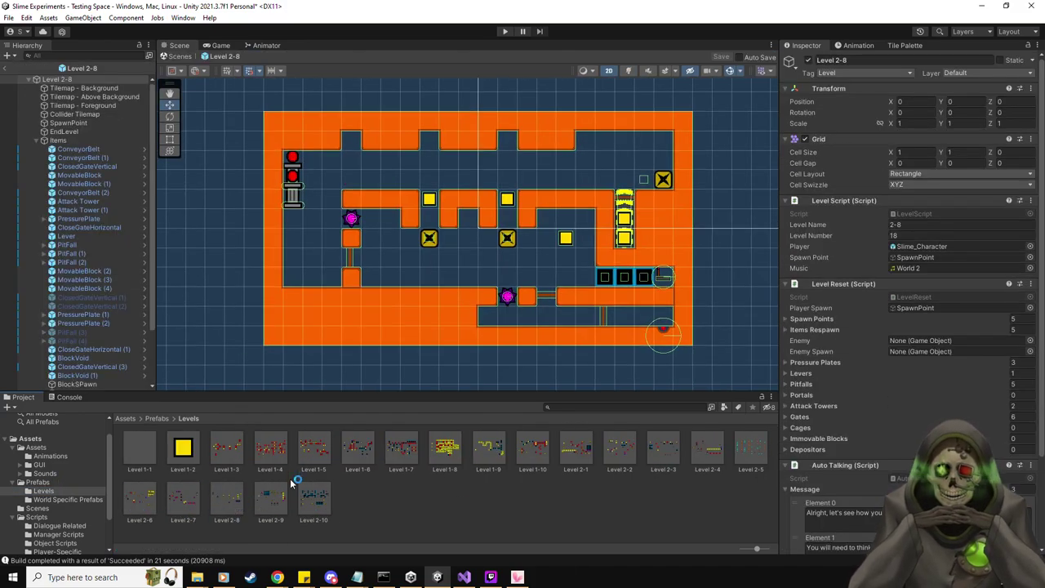
pyautogui.click(5, 69)
pyautogui.moveTo(442, 245); pyautogui.dragTo(330, 238)
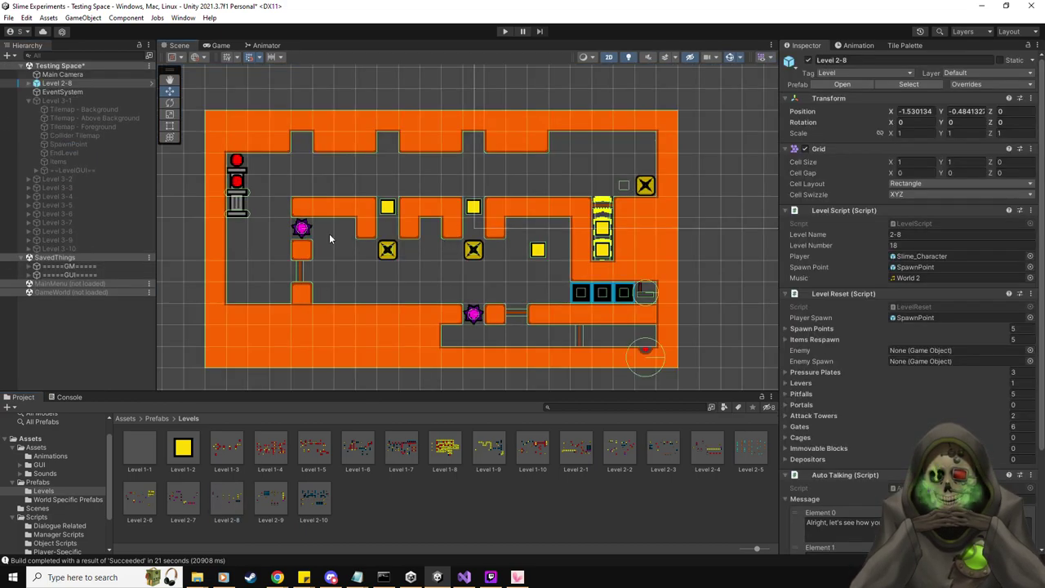
pyautogui.moveTo(400, 269); pyautogui.dragTo(434, 268, button='middle')
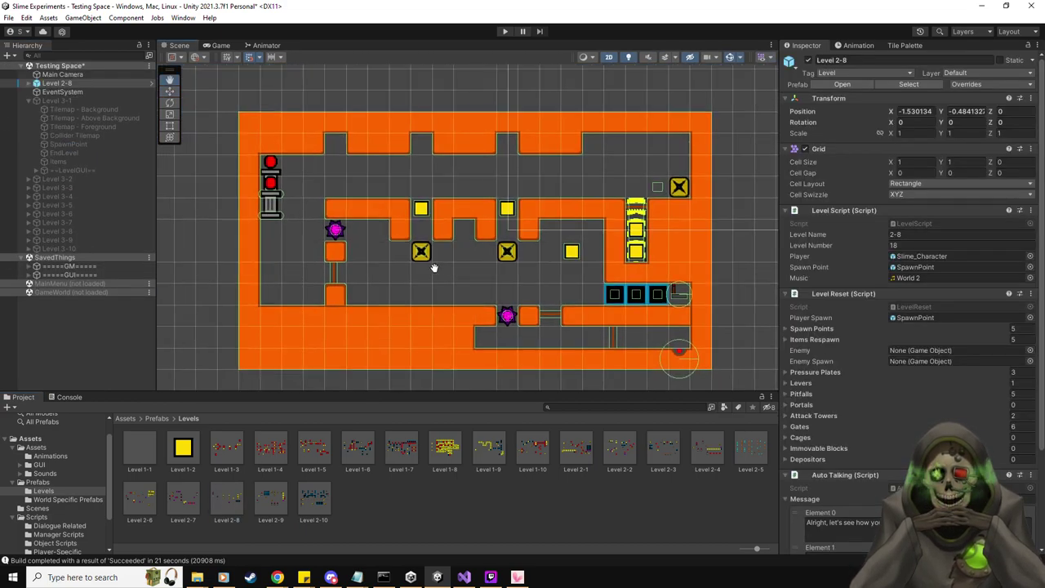
# Play-test Level 2-8 by moving the slime around the destroyer block and the nearby pressure plate, and stop play mode
pyautogui.click(506, 31)
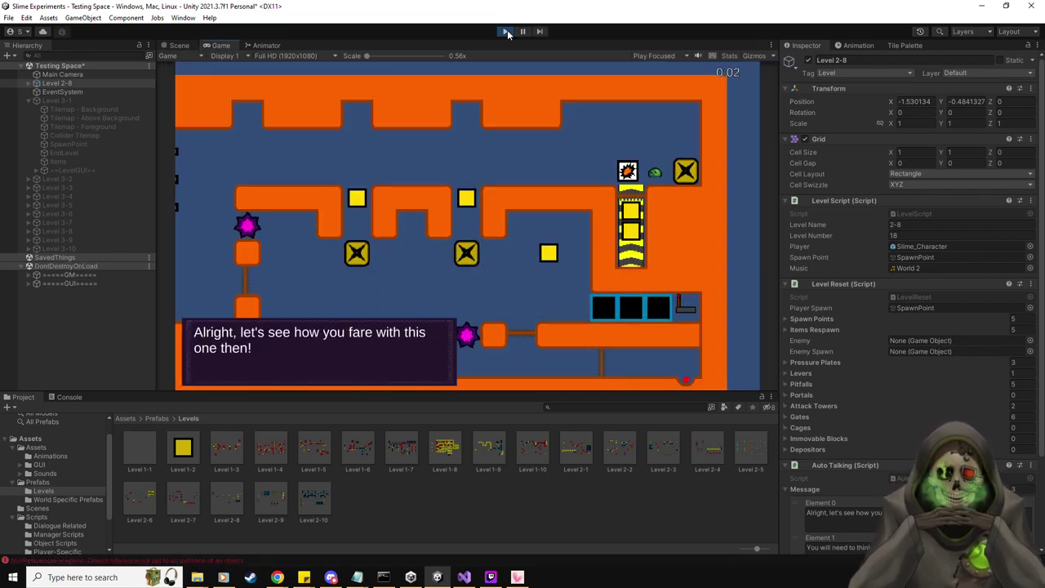
pyautogui.press('w')
pyautogui.press('a')
pyautogui.press('s')
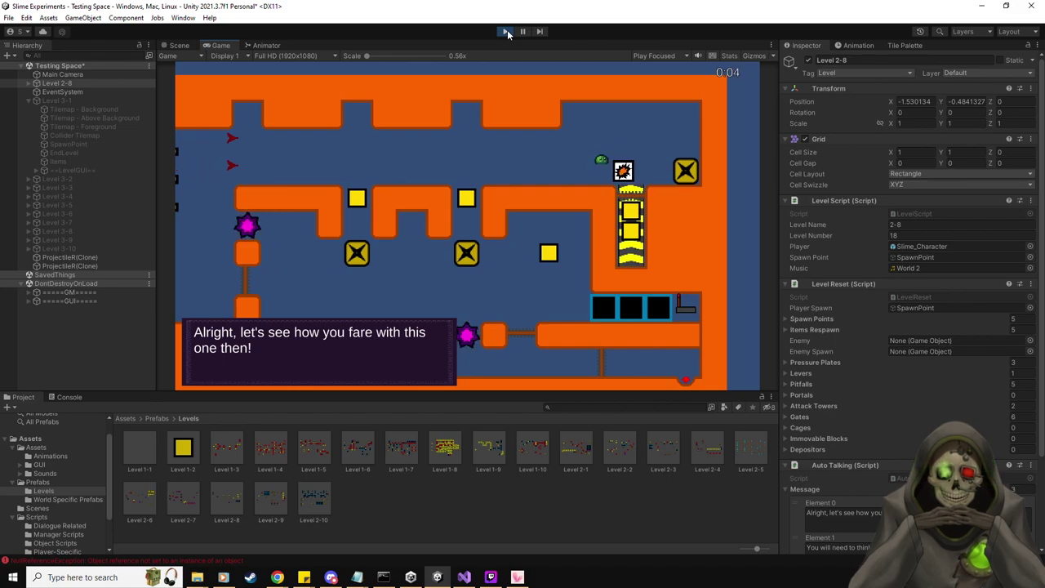
pyautogui.press('d')
pyautogui.press('w')
pyautogui.press('d')
pyautogui.press('s')
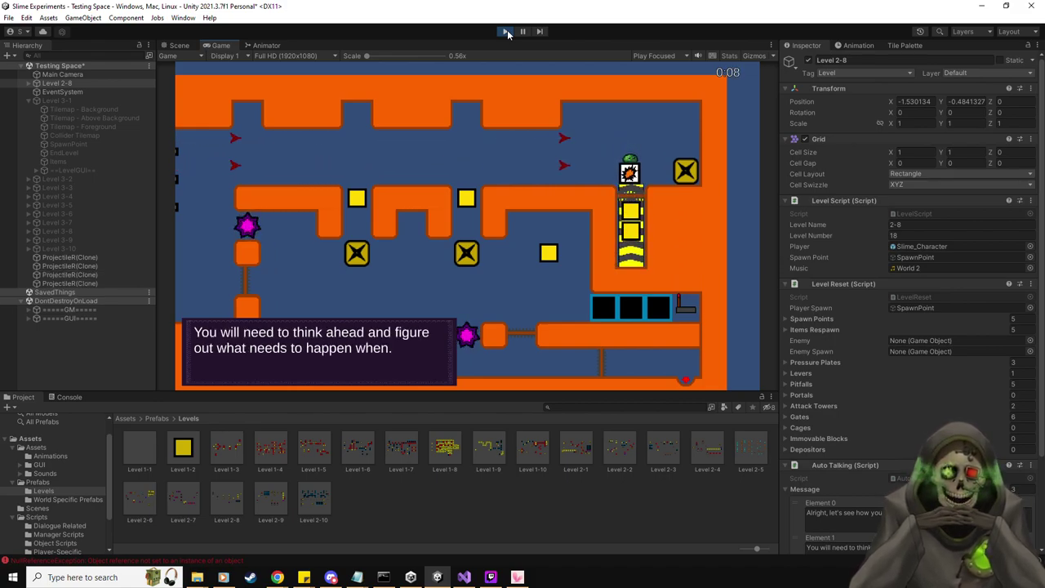
pyautogui.press('d')
pyautogui.press('w')
pyautogui.press('a')
pyautogui.press('s')
pyautogui.press('d')
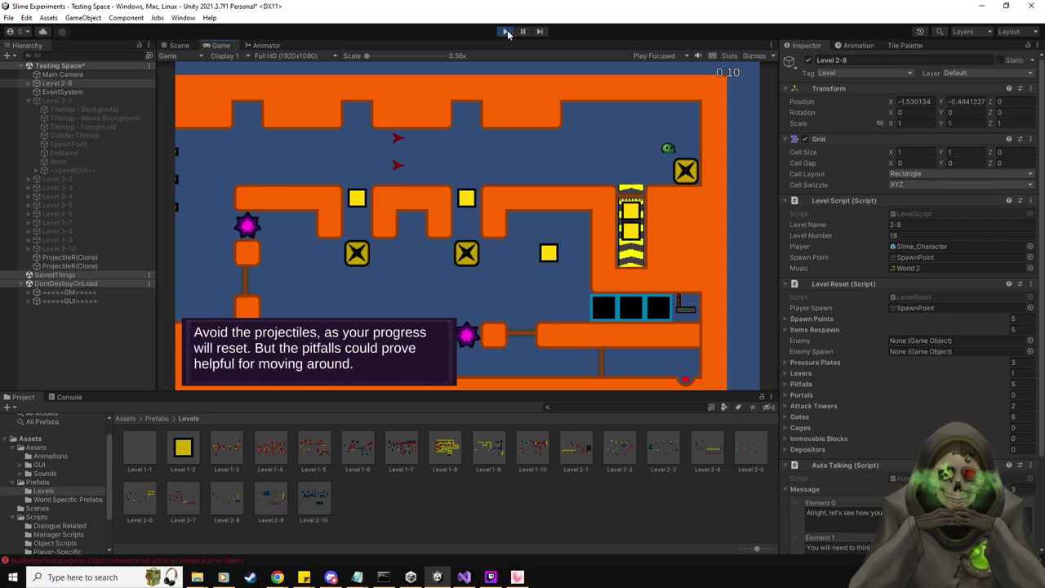
pyautogui.press('a')
pyautogui.press('w')
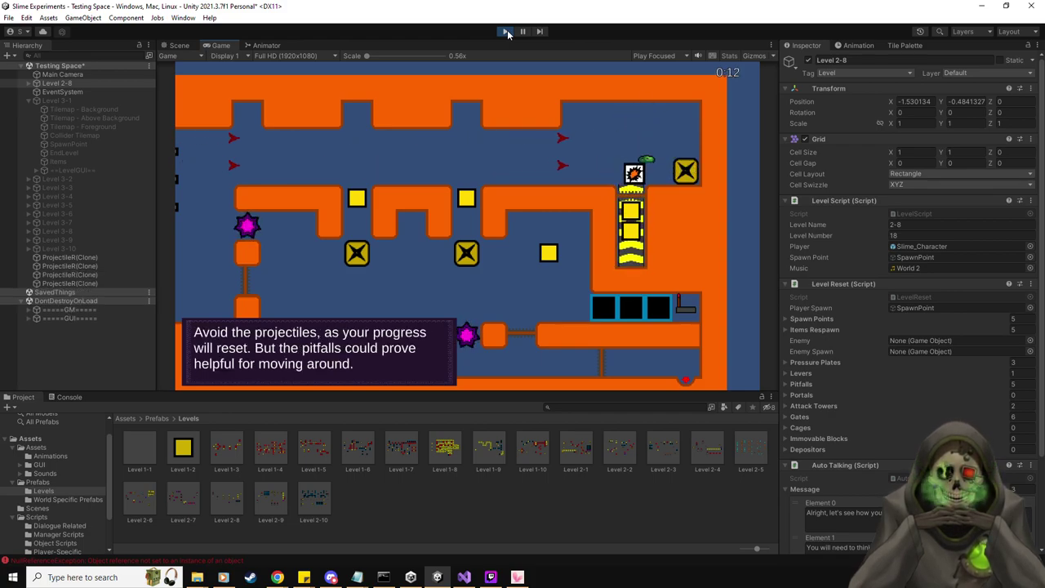
pyautogui.press('d')
pyautogui.press('w')
pyautogui.press('a')
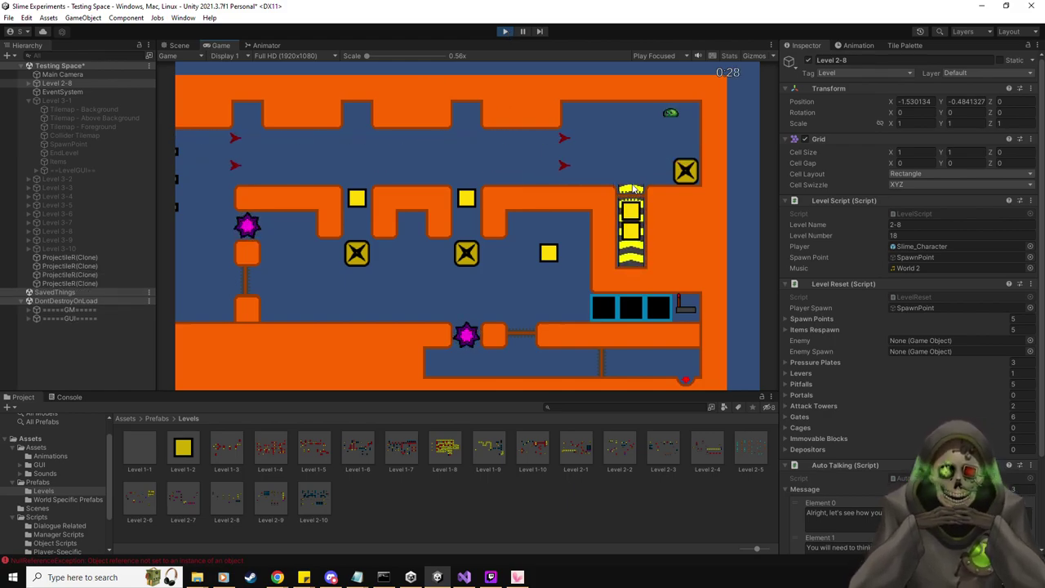
pyautogui.click(505, 33)
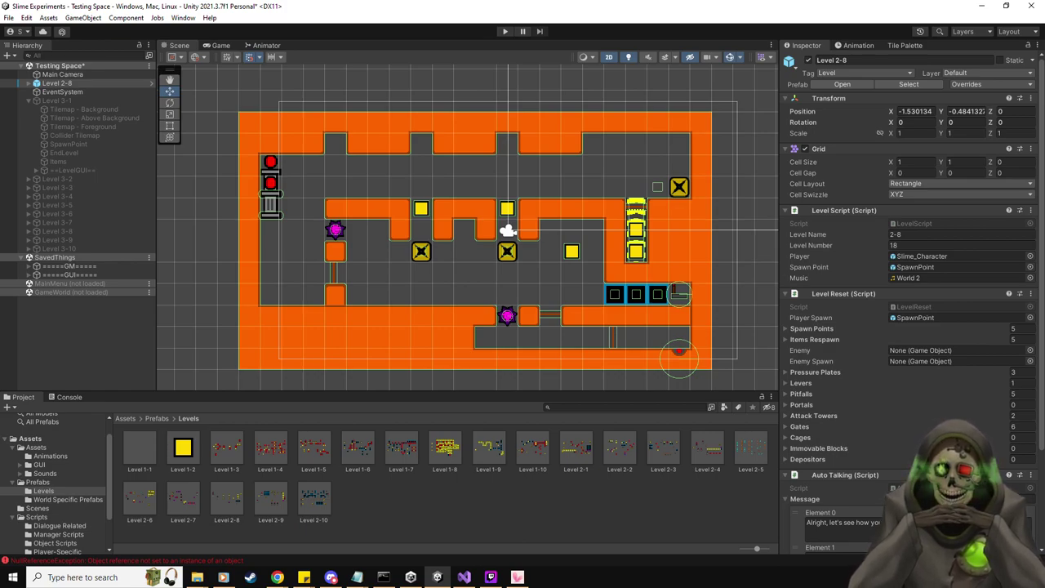
# Delete the Level 2-8 instance from the Testing Space scene
pyautogui.click(79, 74)
pyautogui.click(72, 85)
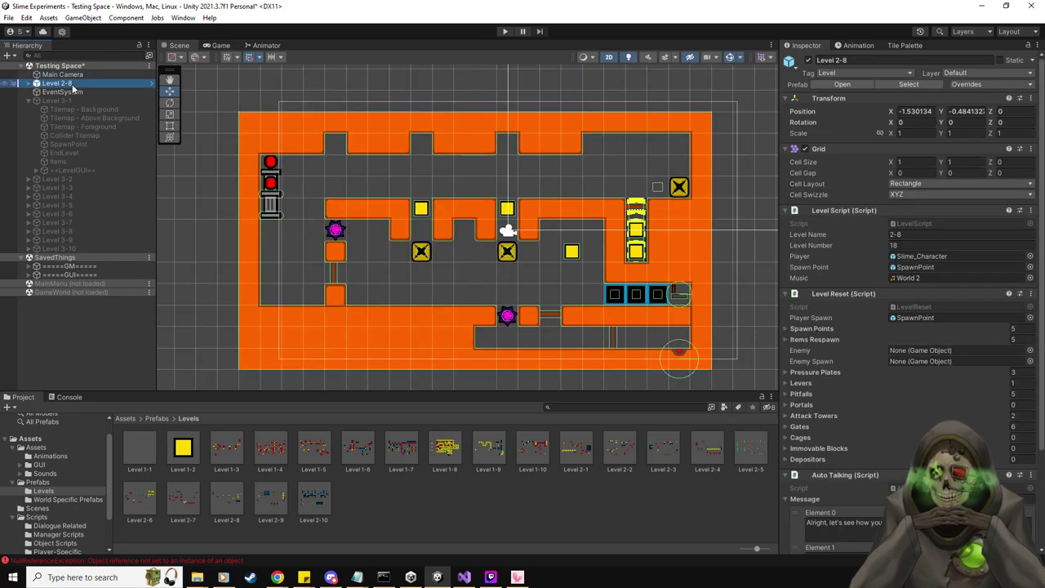
pyautogui.press('Delete')
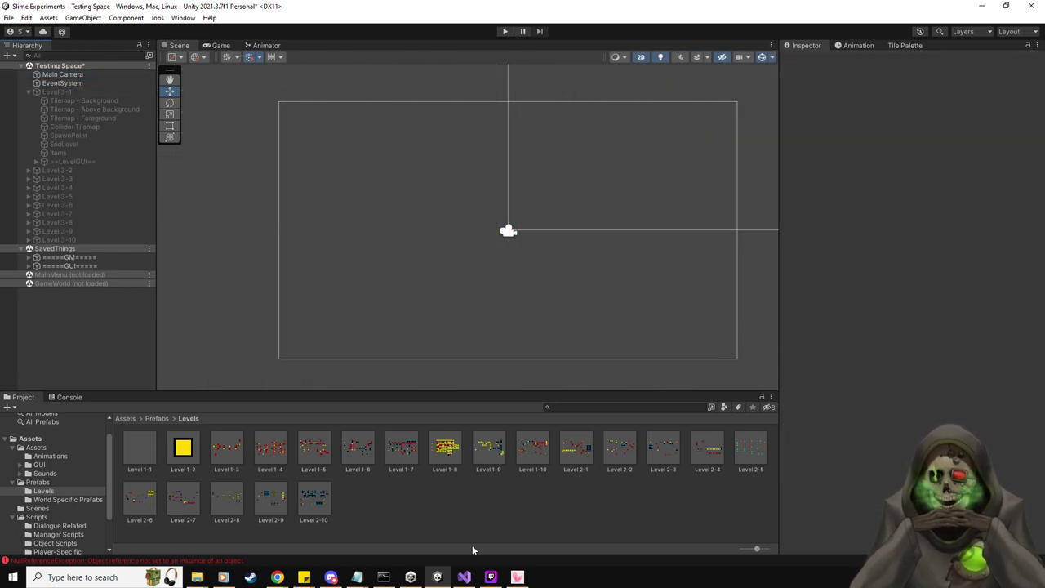
# Open the Level 2-2 prefab and examine the Items Respawn and Spawn Points lists of its Level Reset script
pyautogui.doubleClick(619, 448)
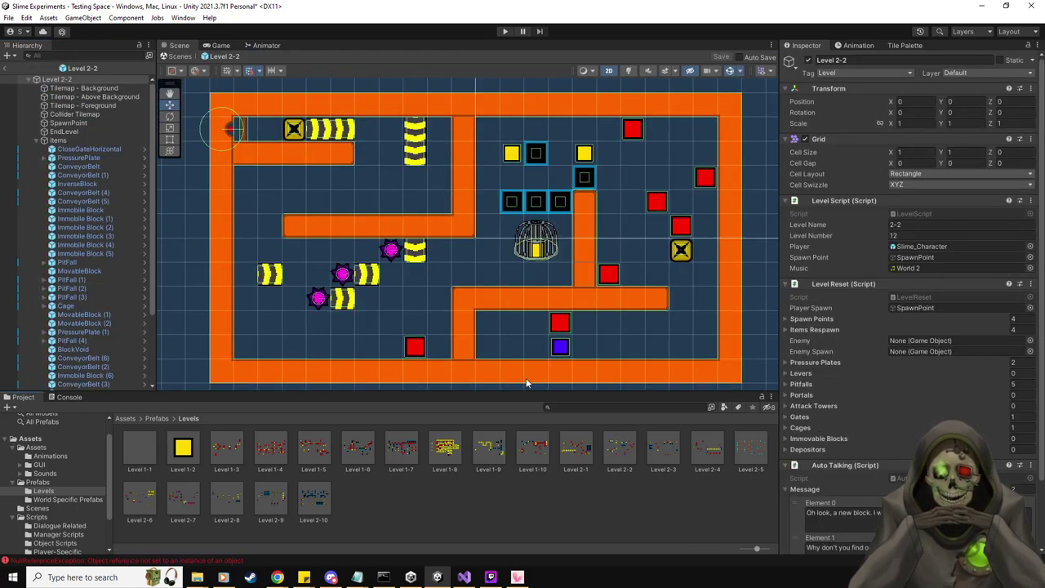
pyautogui.click(825, 331)
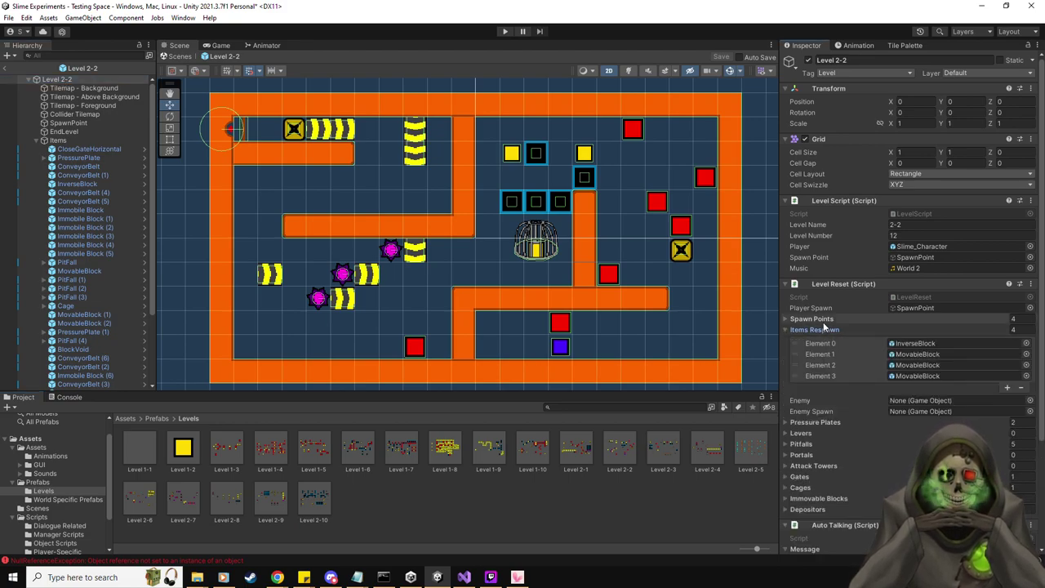
pyautogui.click(817, 319)
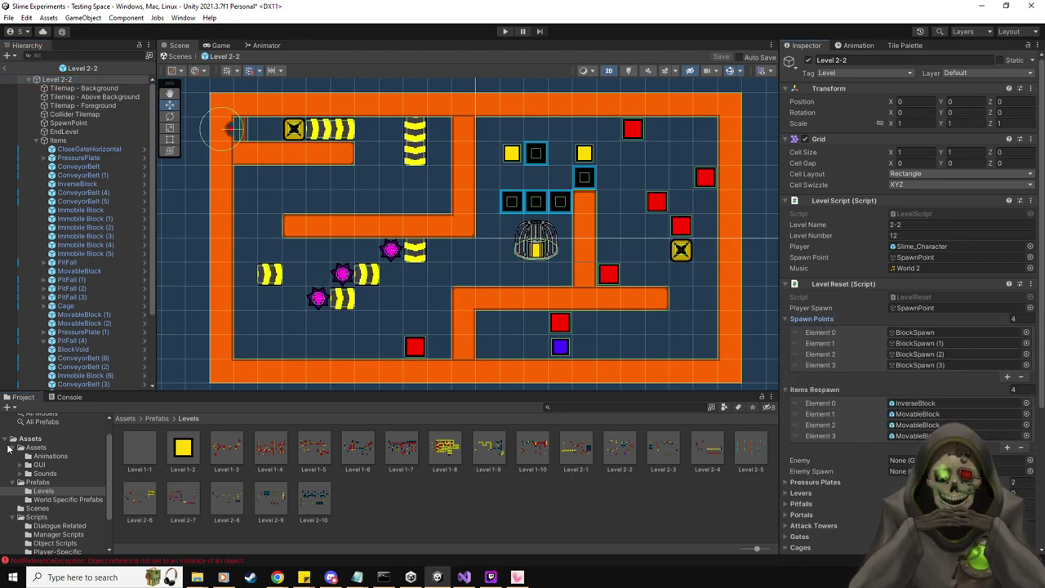
# Open the source line of the logged FinishLevelScript NullReferenceException in Visual Studio
pyautogui.click(65, 397)
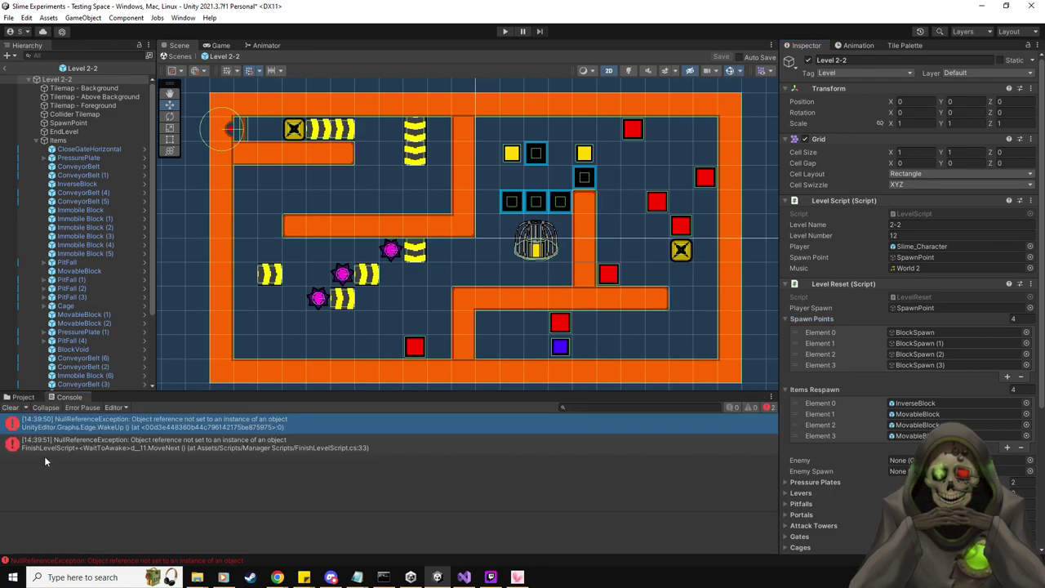
pyautogui.click(162, 448)
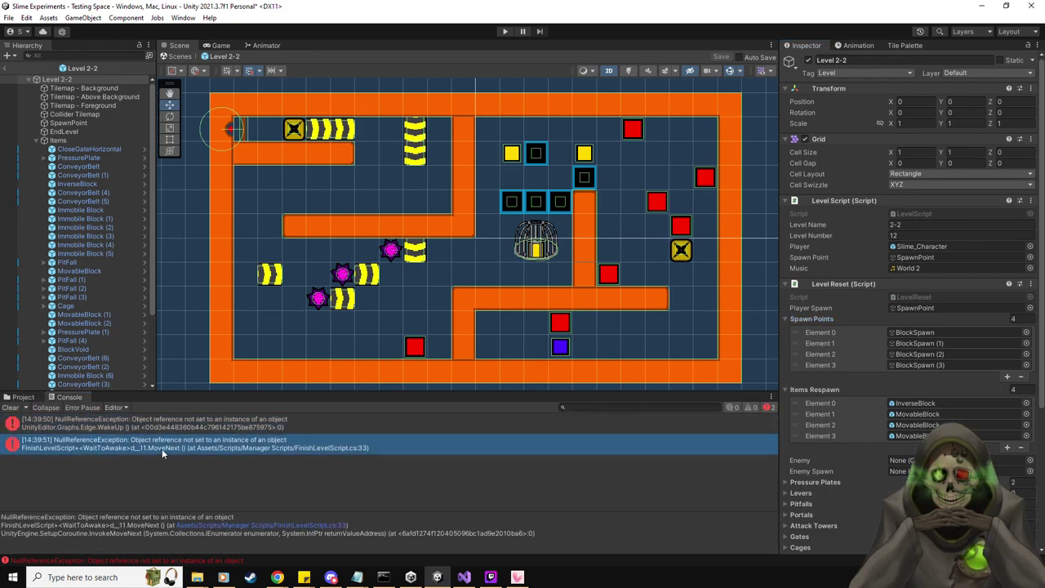
pyautogui.doubleClick(162, 448)
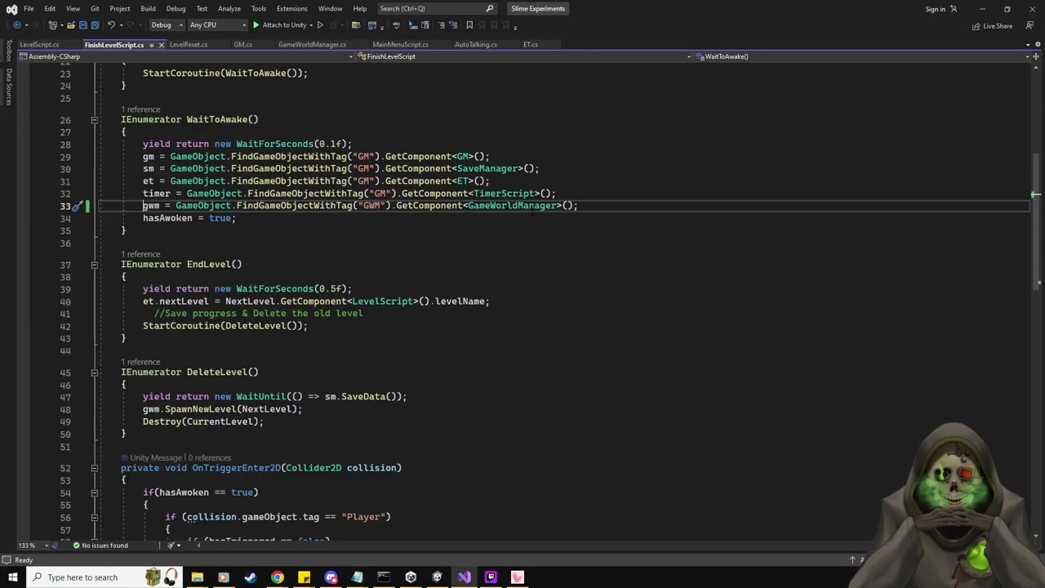
# Comment out the gwm GameWorldManager assignment in WaitToAwake, save FinishLevelScript.cs, and return to Unity
pyautogui.hotkey('ctrl', 'k')
pyautogui.hotkey('ctrl', 'c')
pyautogui.hotkey('ctrl', 's')
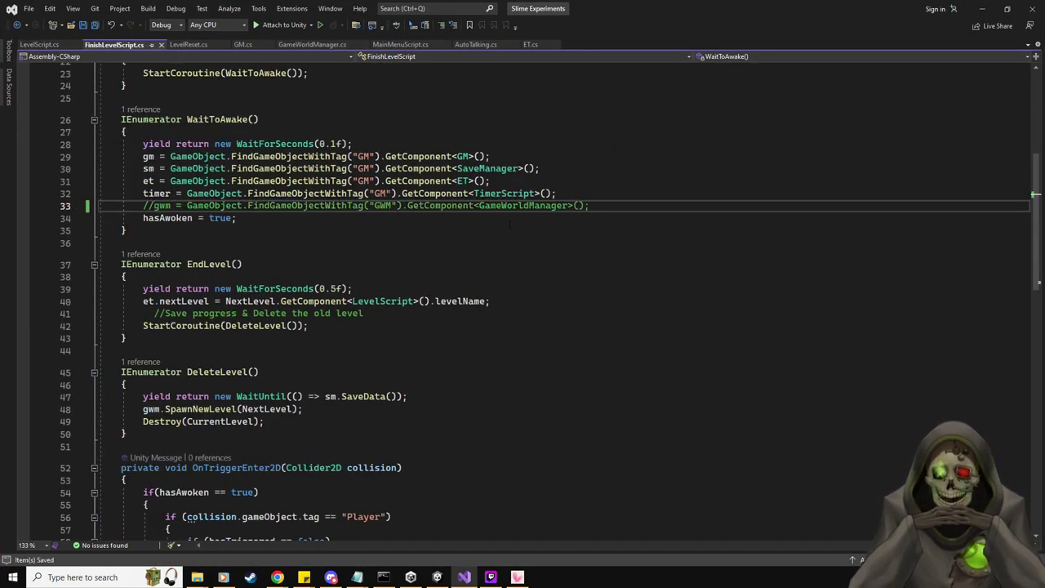
pyautogui.hotkey('alt', 'Tab')
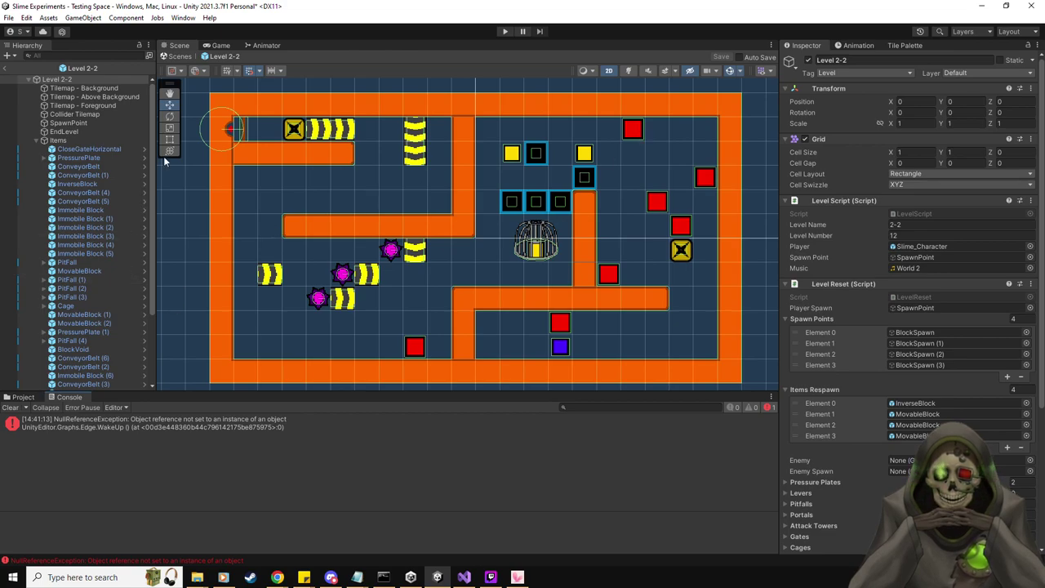
# Place a MovableBlock in the Level 2-2 prefab beside the blue block, at X 2.5, Y -4.5
pyautogui.click(24, 397)
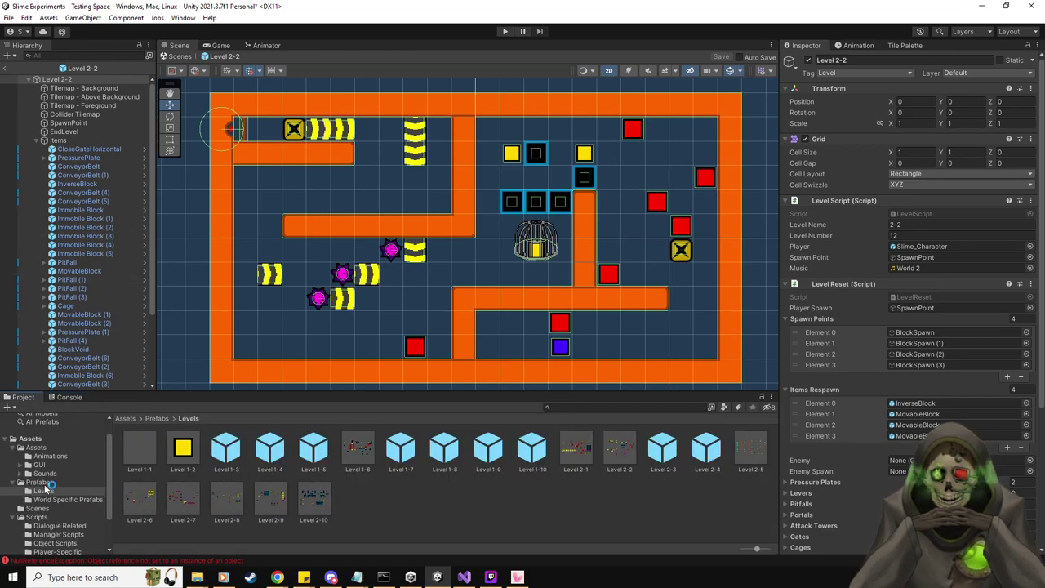
pyautogui.click(82, 483)
pyautogui.moveTo(131, 504); pyautogui.dragTo(539, 348)
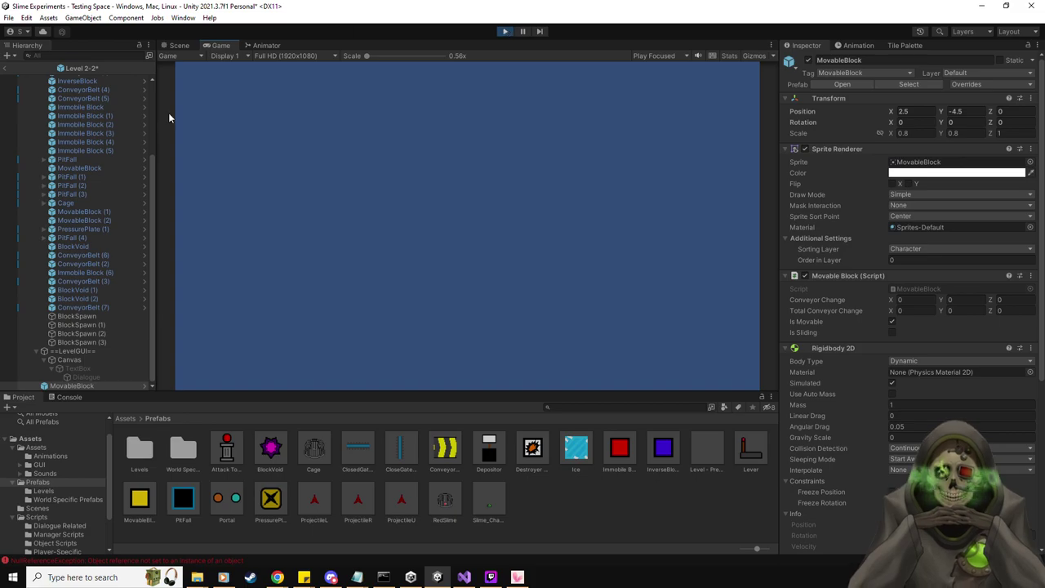
# Try to play-test Level 2-2 from prefab editing, check its root object in the hierarchy, and stop play mode
pyautogui.scroll(4, 61, 212)
pyautogui.scroll(-4, 61, 213)
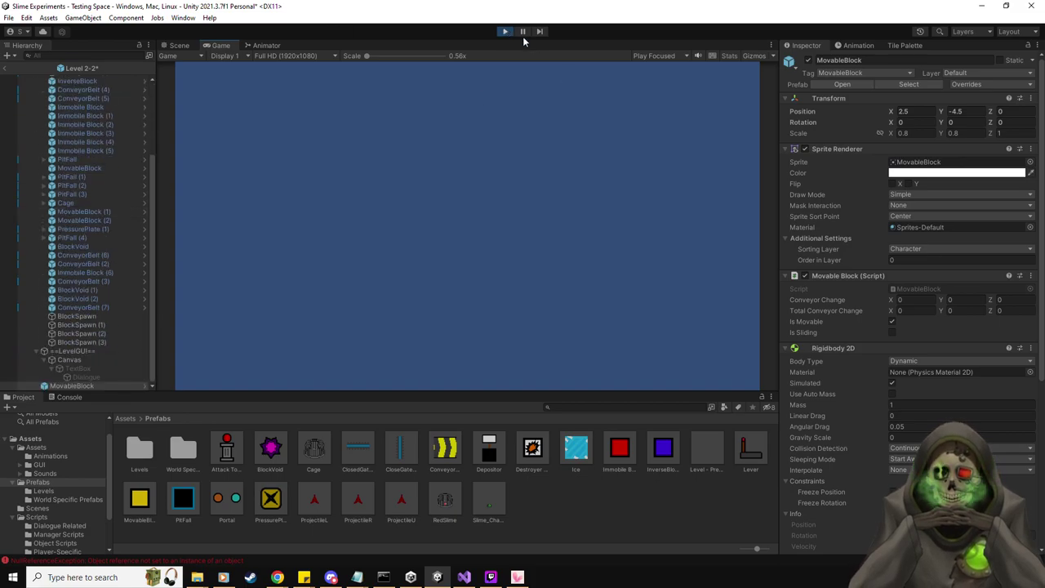
pyautogui.scroll(4, 100, 200)
pyautogui.click(81, 80)
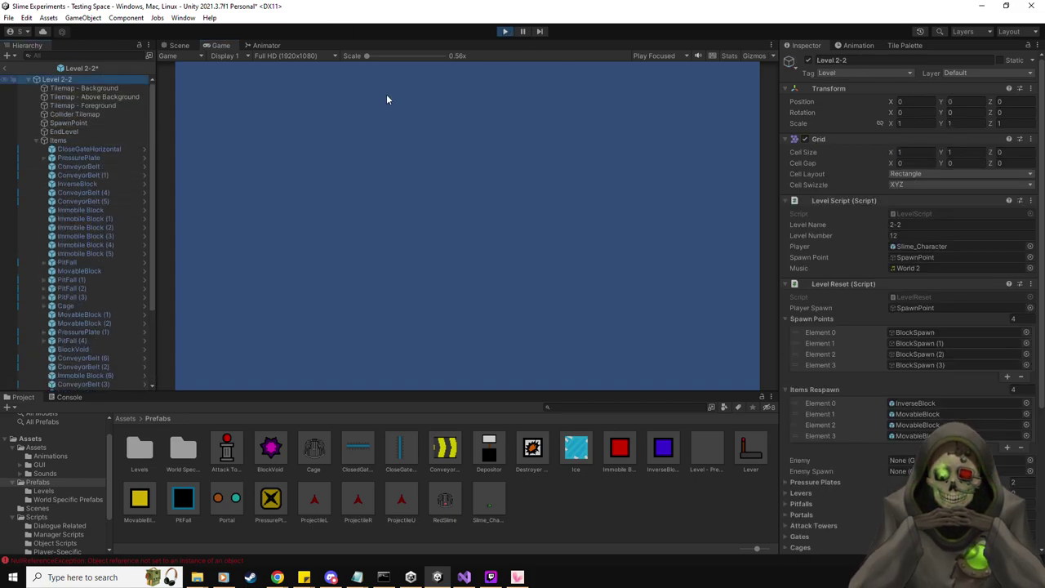
pyautogui.click(505, 31)
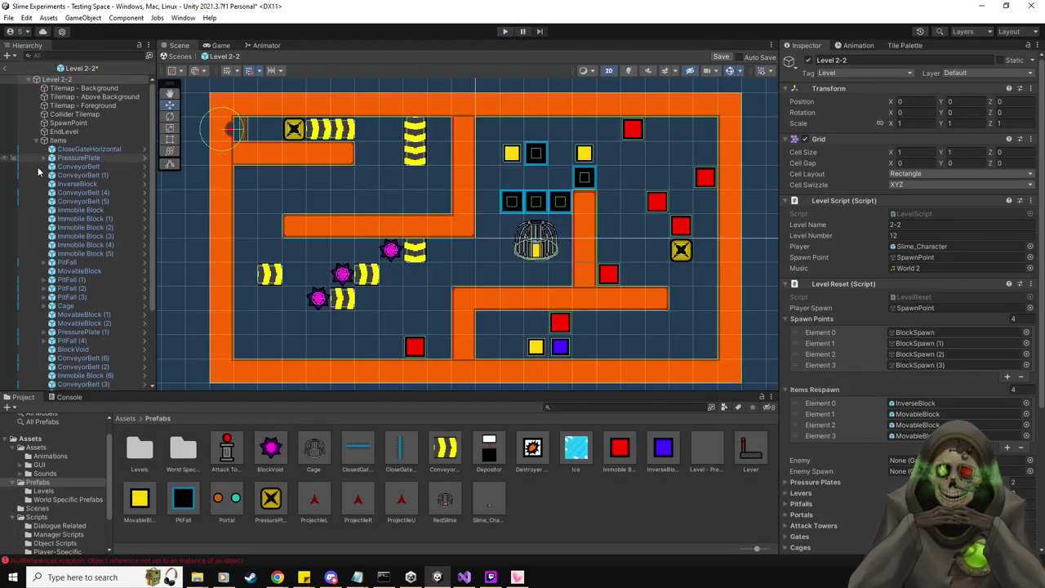
# Check the Level 2-2 hierarchy and save the prefab with the added MovableBlock
pyautogui.scroll(-4, 63, 192)
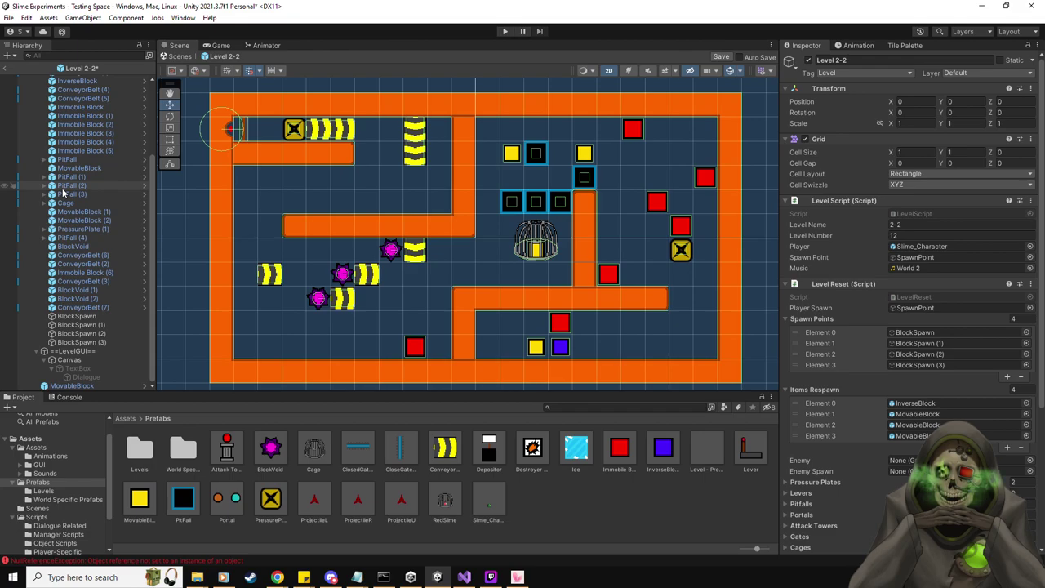
pyautogui.scroll(4, 63, 193)
pyautogui.hotkey('ctrl', 's')
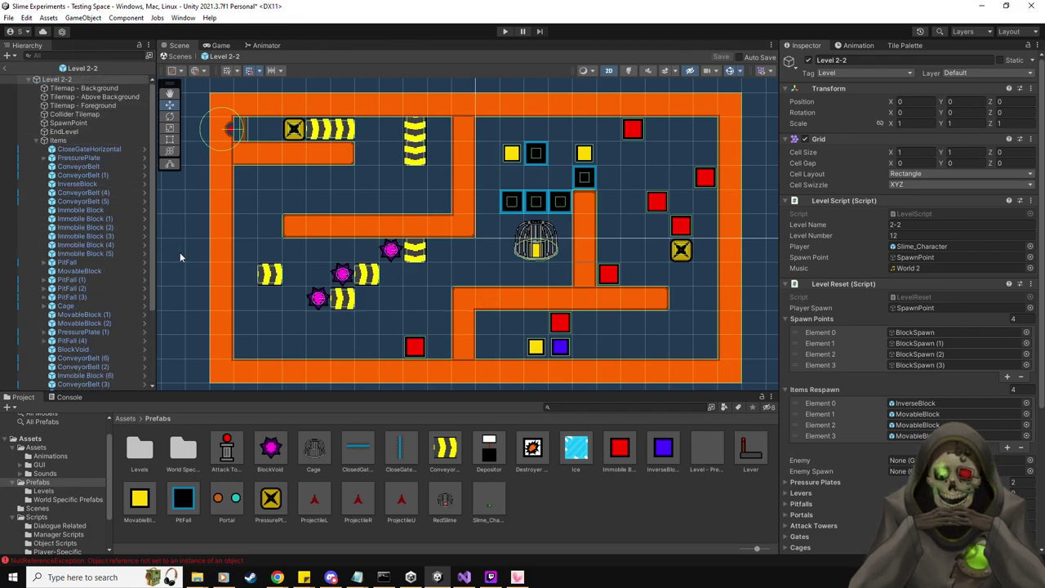
# Delete the added MovableBlock from the end of the Level 2-2 prefab hierarchy and return to the Testing Space scene
pyautogui.scroll(-4, 110, 256)
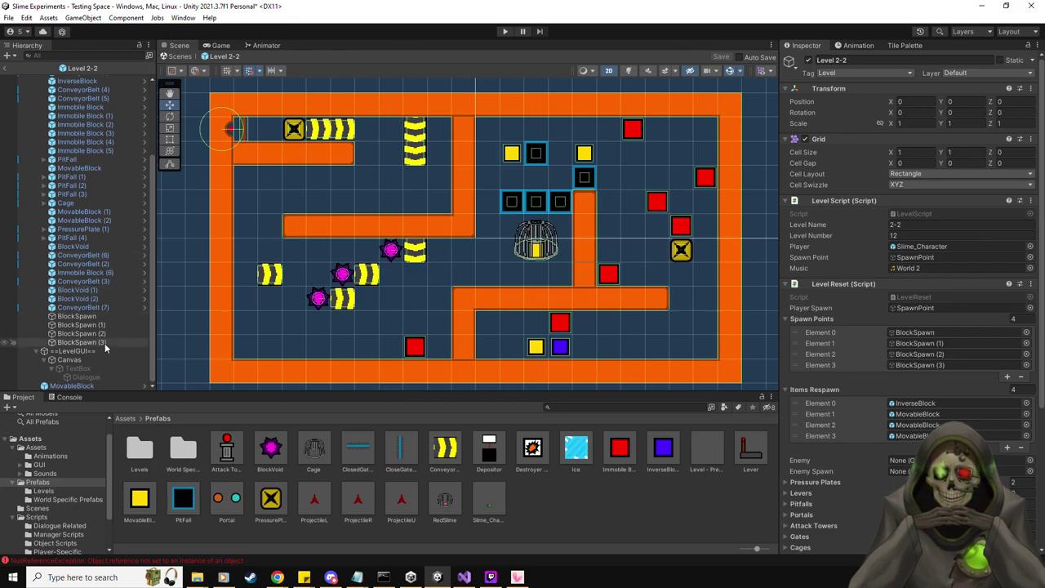
pyautogui.click(87, 385)
pyautogui.press('Delete')
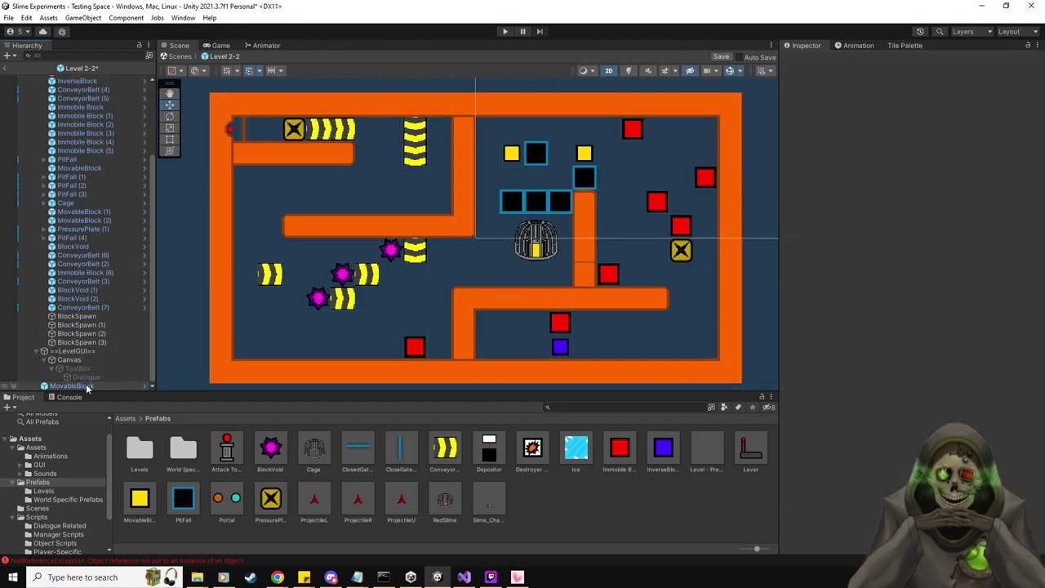
pyautogui.click(6, 68)
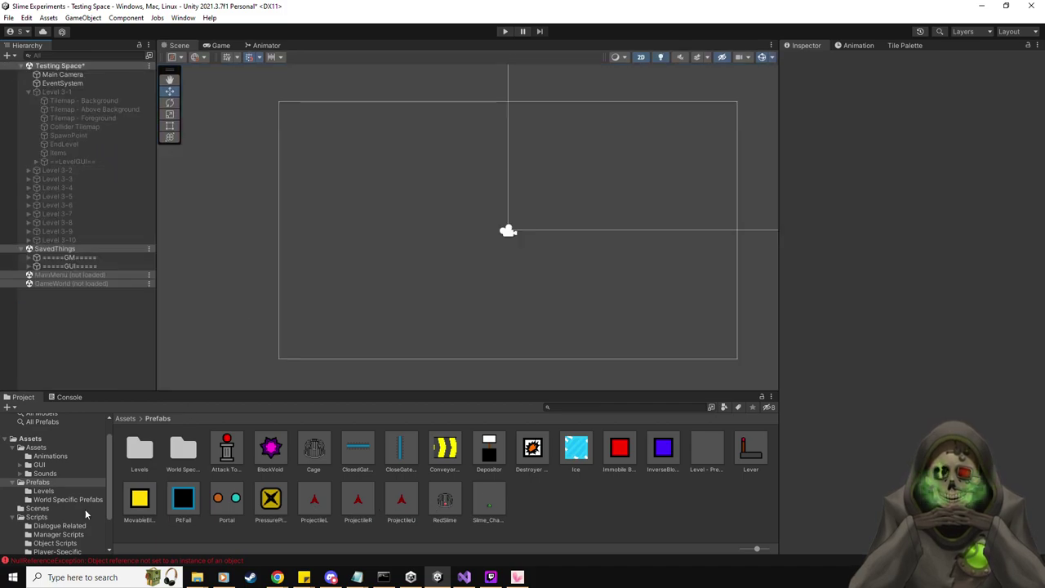
# Add the Level 2-2 prefab to Testing Space and place a MovableBlock beside its blue block, at about X 2.5, Y -4.5
pyautogui.click(45, 491)
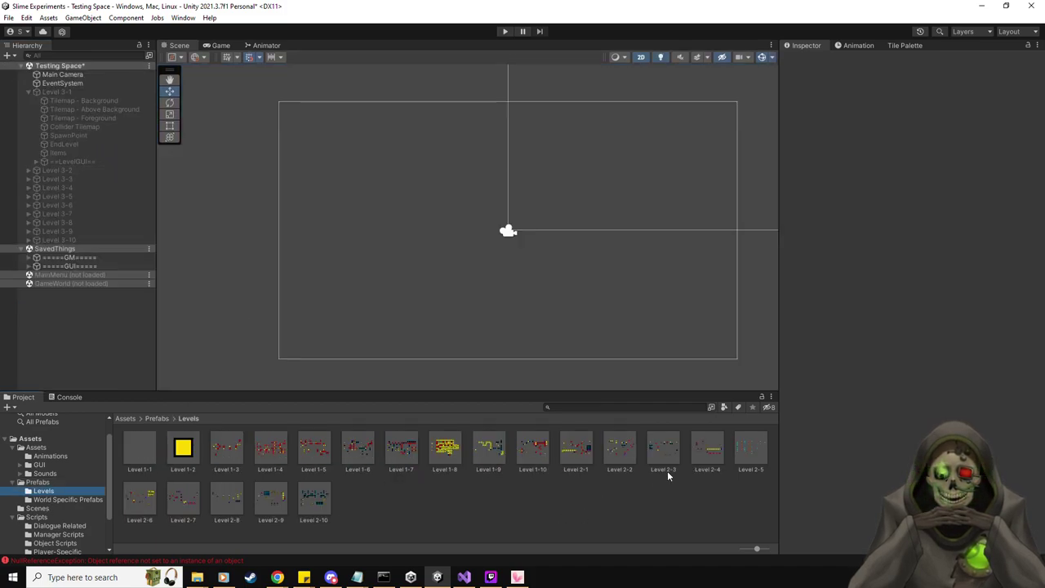
pyautogui.moveTo(619, 455); pyautogui.dragTo(88, 92)
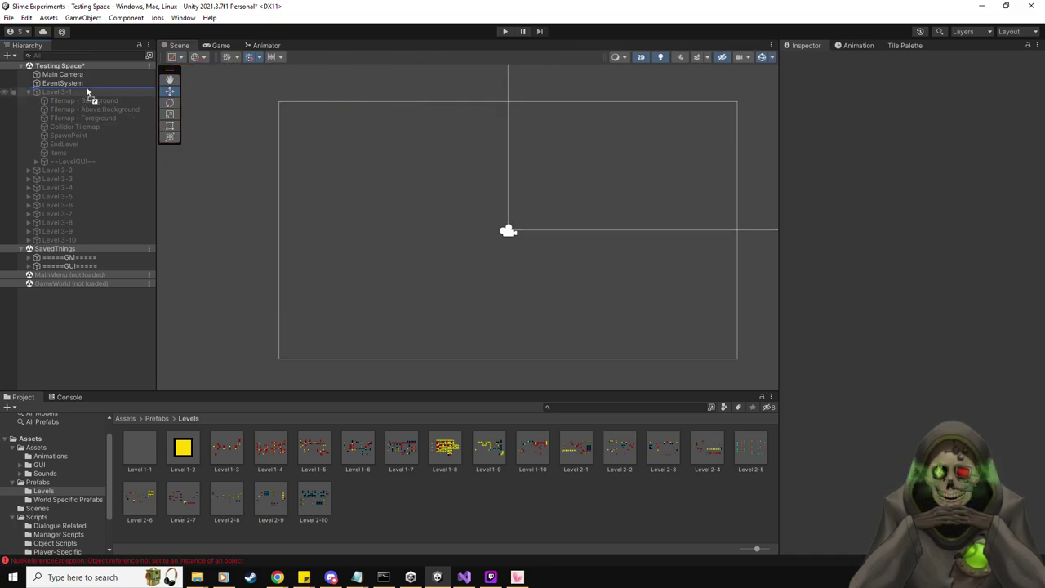
pyautogui.moveTo(87, 91); pyautogui.dragTo(86, 88)
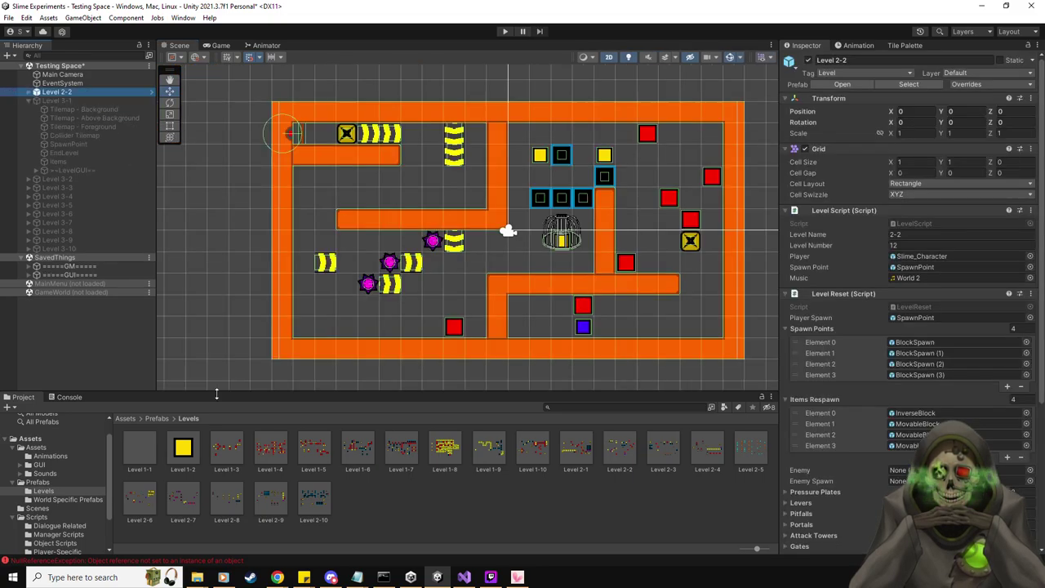
pyautogui.click(38, 483)
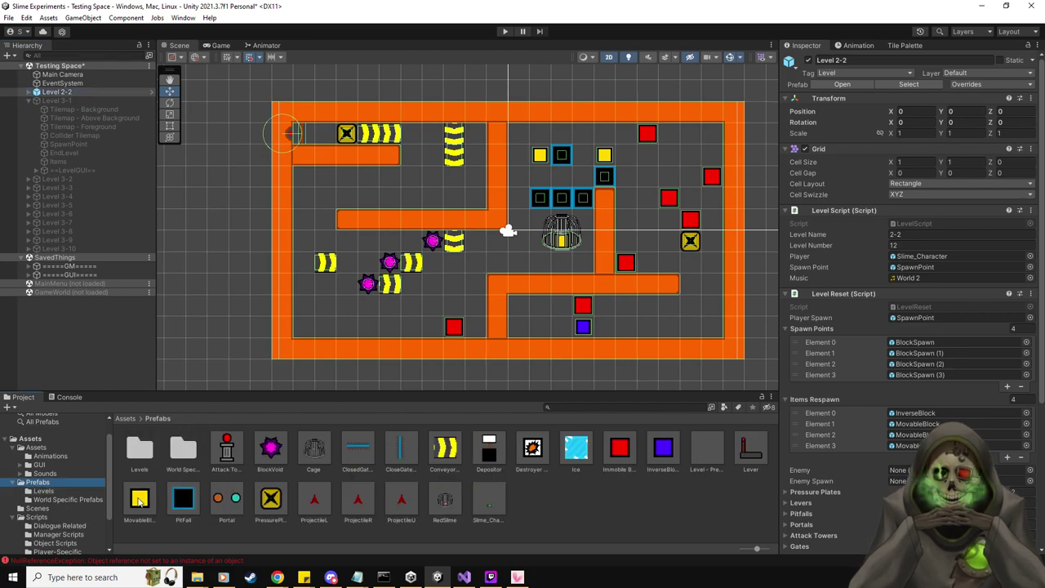
pyautogui.moveTo(138, 500); pyautogui.dragTo(564, 323)
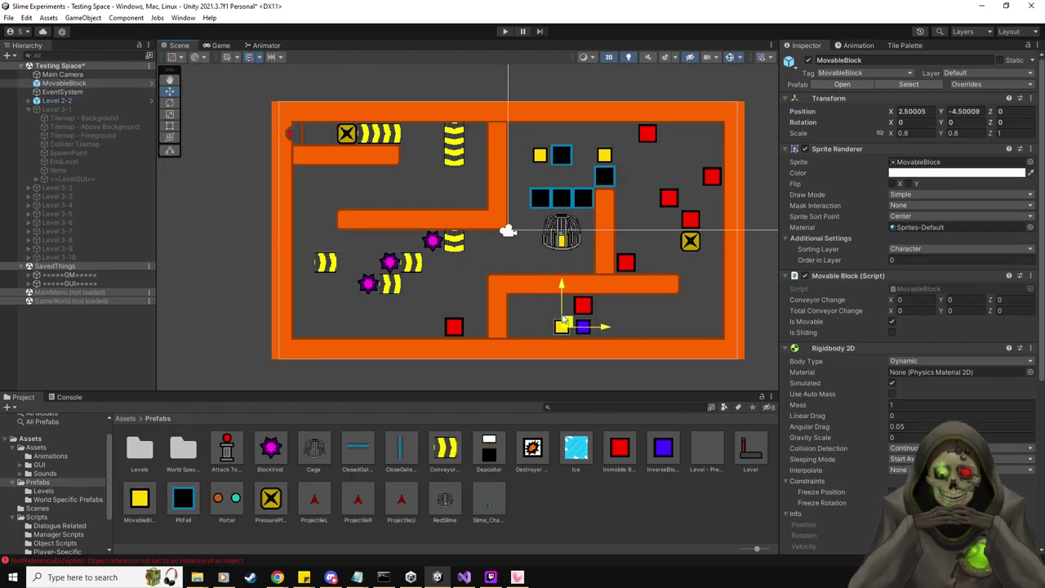
# Play-test Level 2-2 with the added MovableBlock, stop play mode, and delete that block from Testing Space
pyautogui.click(505, 32)
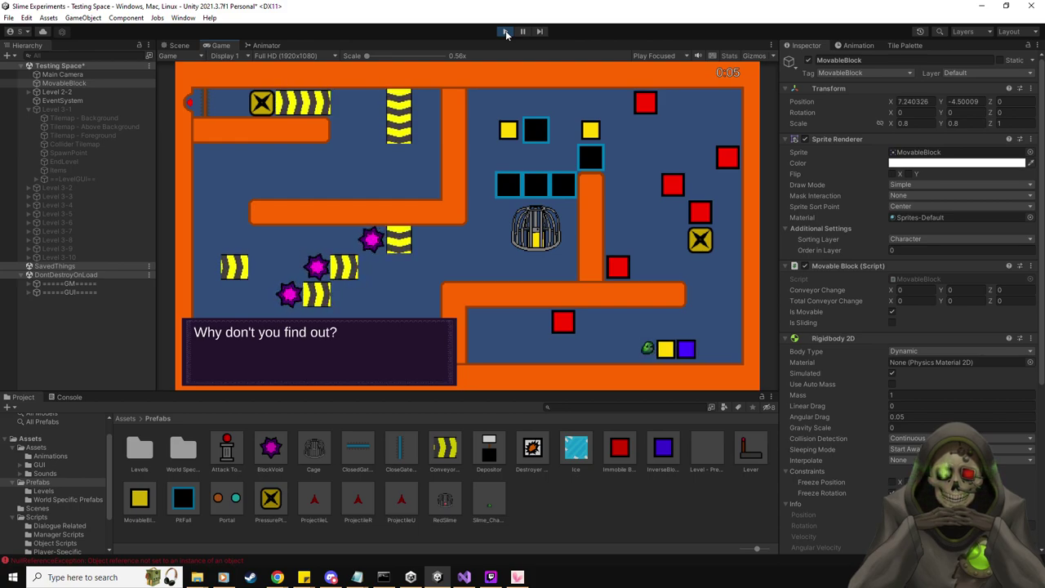
pyautogui.click(505, 33)
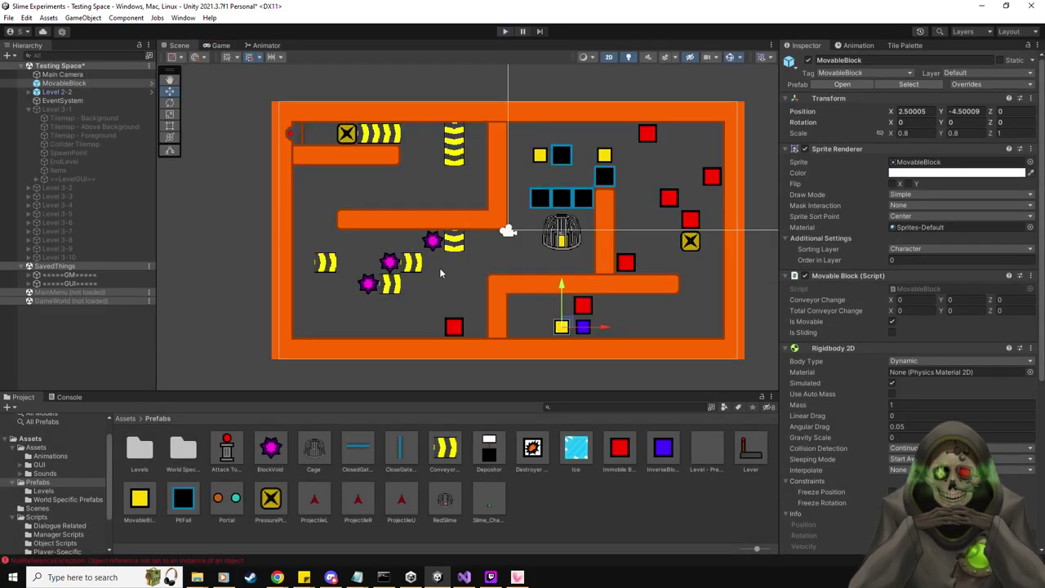
pyautogui.click(72, 92)
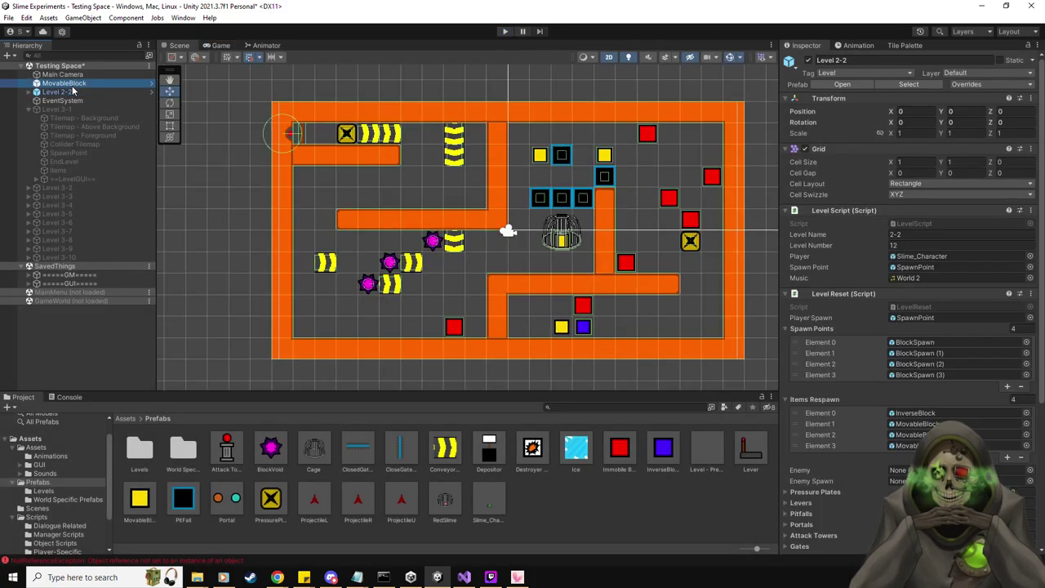
pyautogui.click(72, 86)
pyautogui.hotkey('ctrl', 'z')
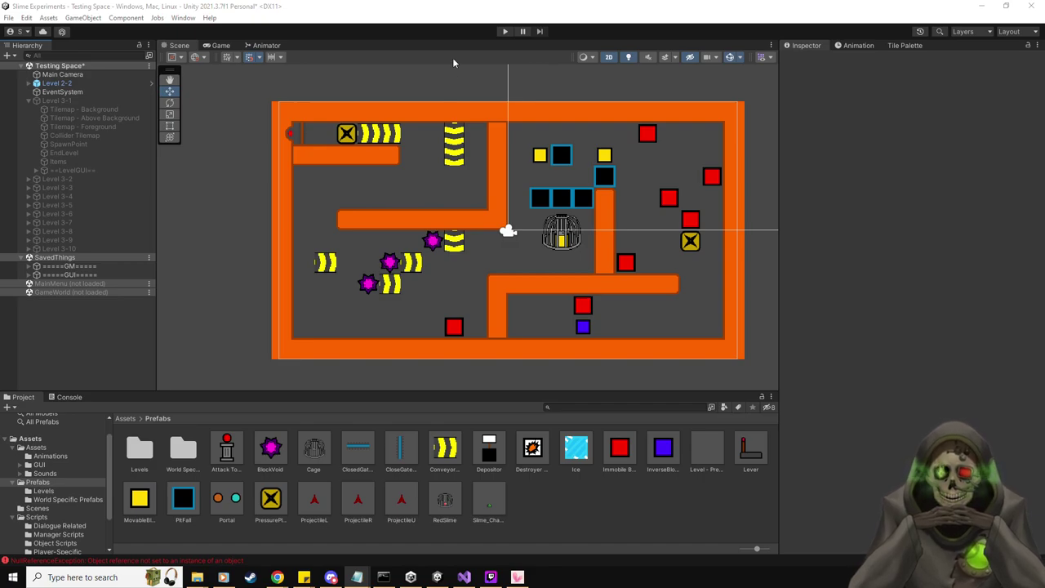
# Play-test Level 2-2 with a level reset, trace the ResetLevel console error to its line in LevelReset.cs, and stop play mode
pyautogui.click(504, 33)
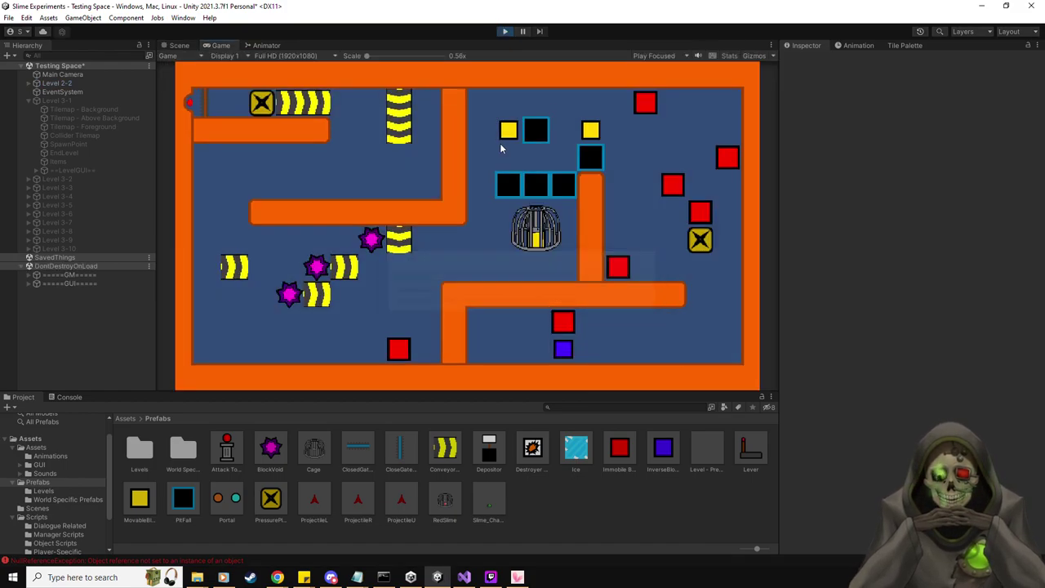
pyautogui.click(73, 397)
pyautogui.click(121, 447)
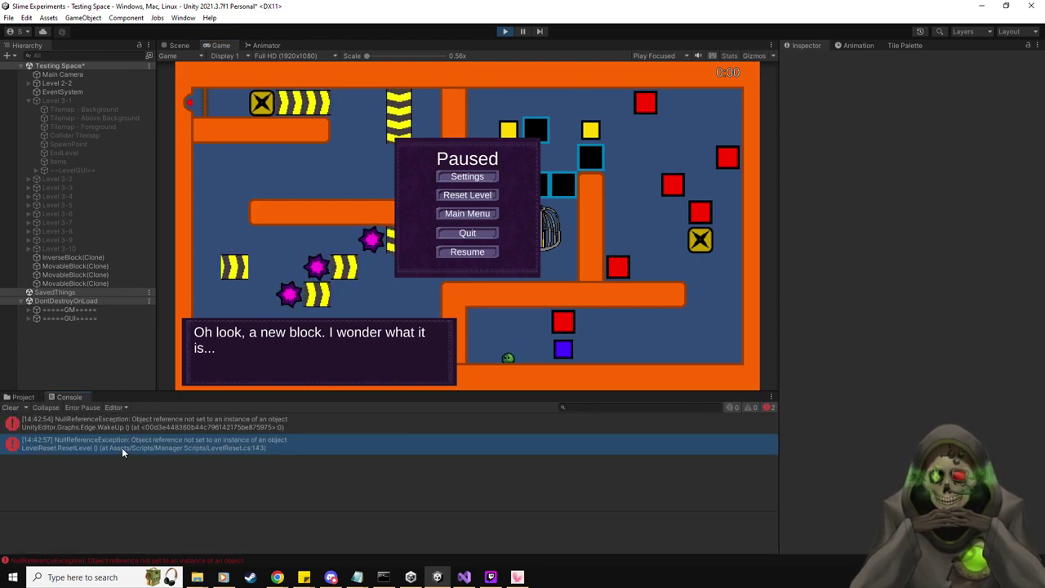
pyautogui.doubleClick(145, 446)
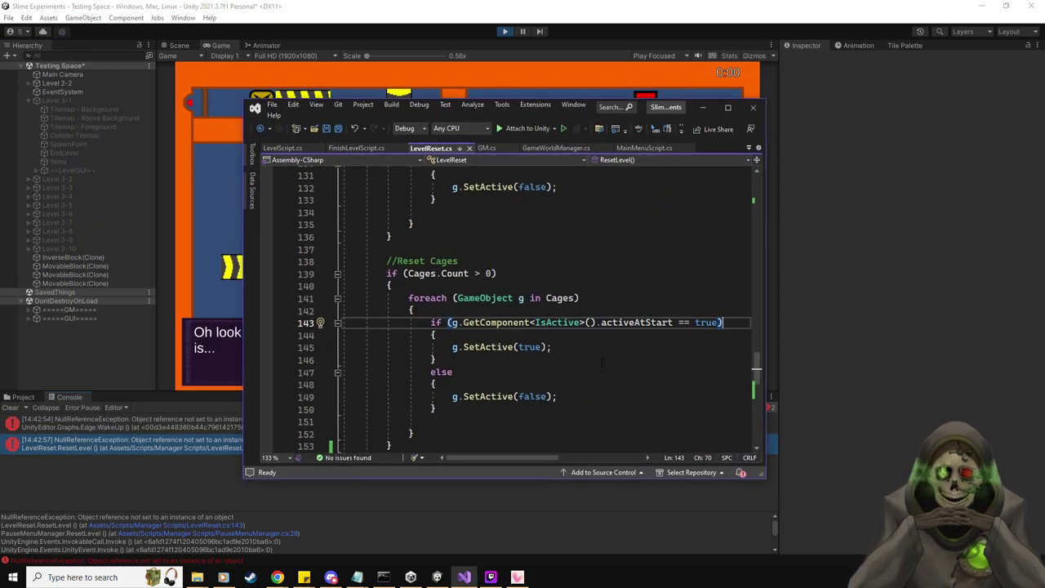
pyautogui.moveTo(567, 118); pyautogui.dragTo(0, 86)
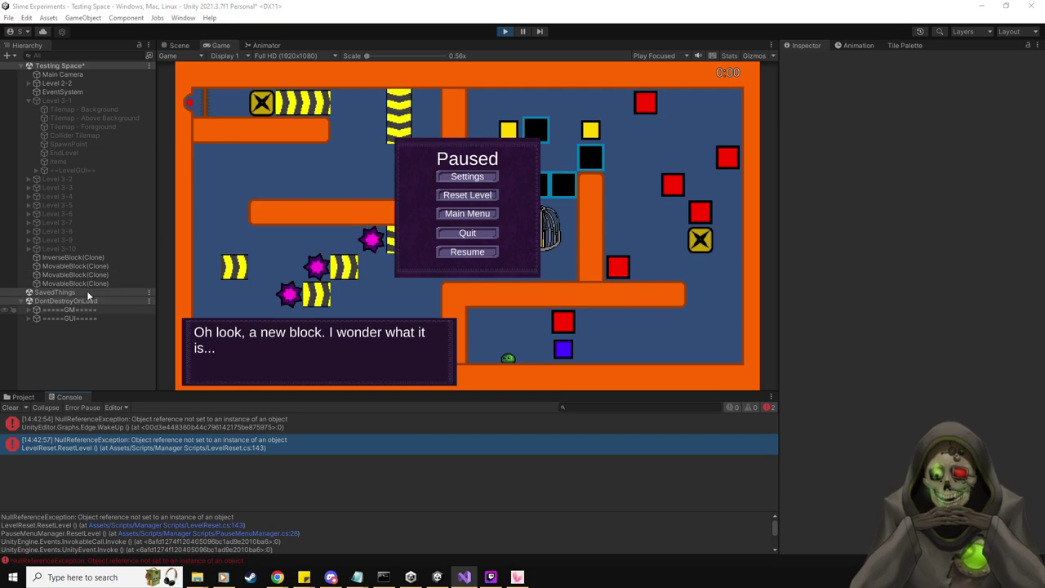
pyautogui.click(504, 31)
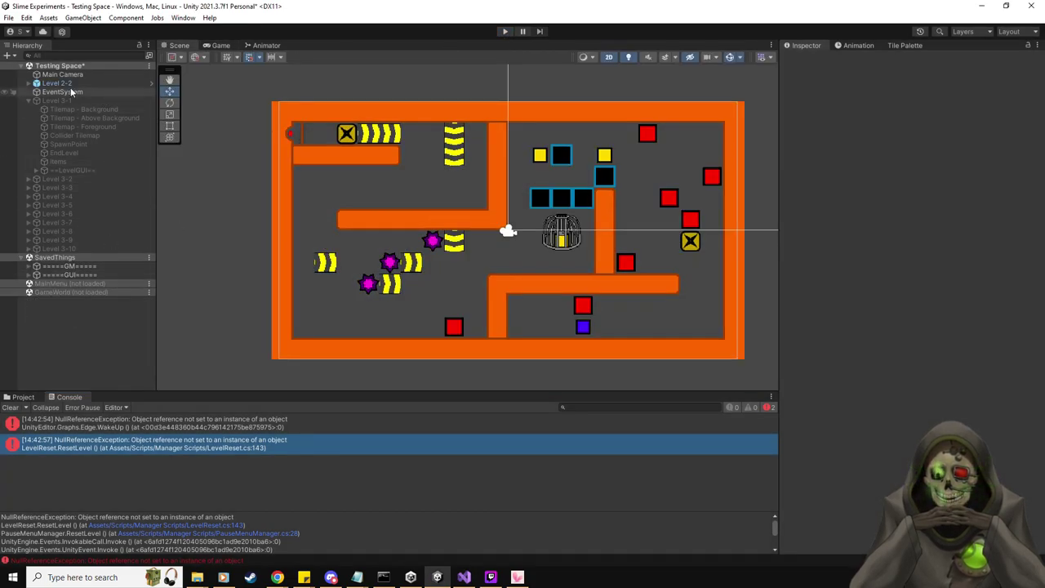
# Add the Is Active script to the Cage under Level 2-2's Items and enable Active At Start
pyautogui.click(33, 82)
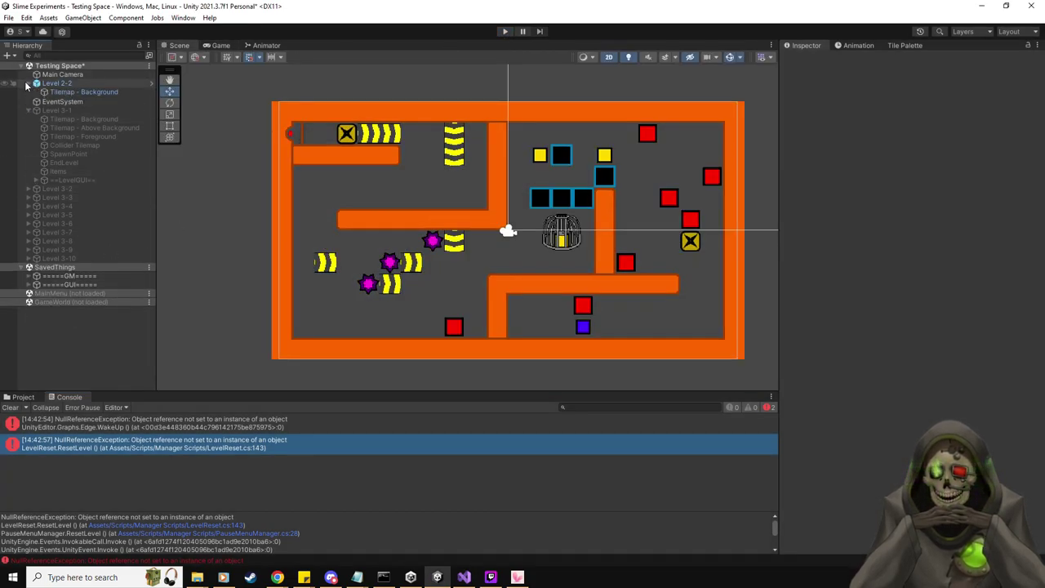
pyautogui.click(36, 145)
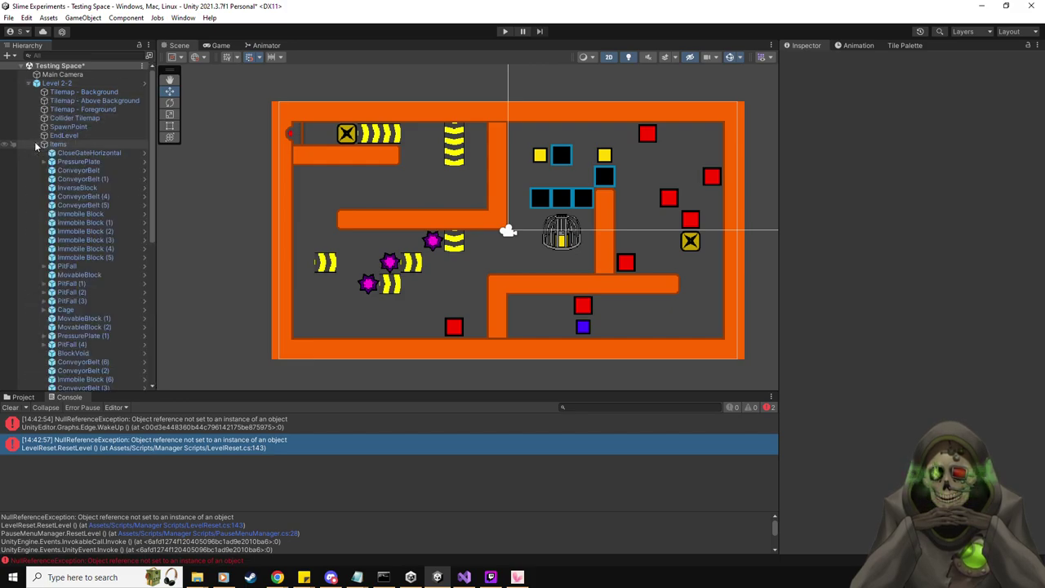
pyautogui.click(69, 311)
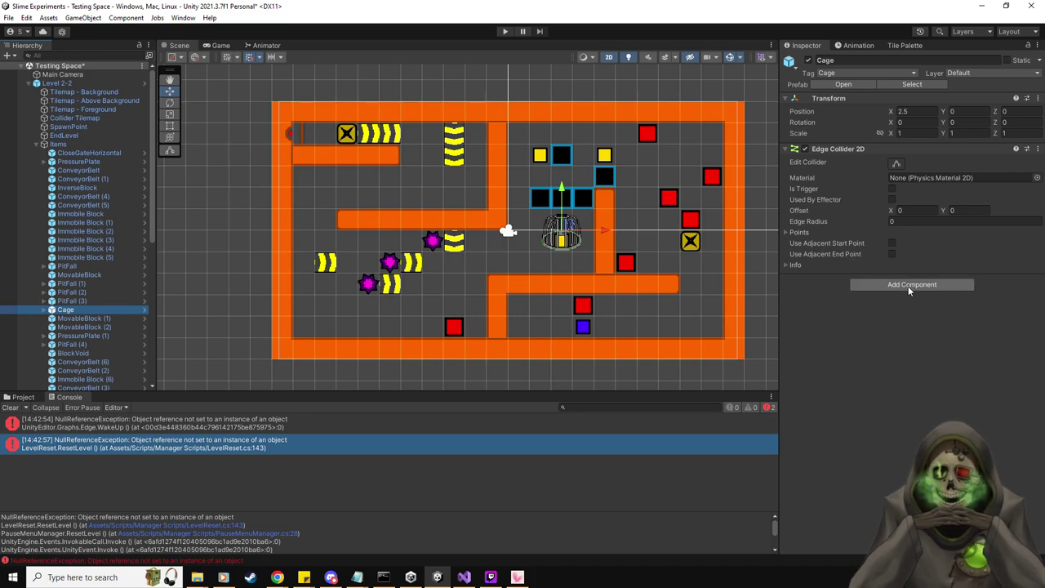
pyautogui.click(909, 286)
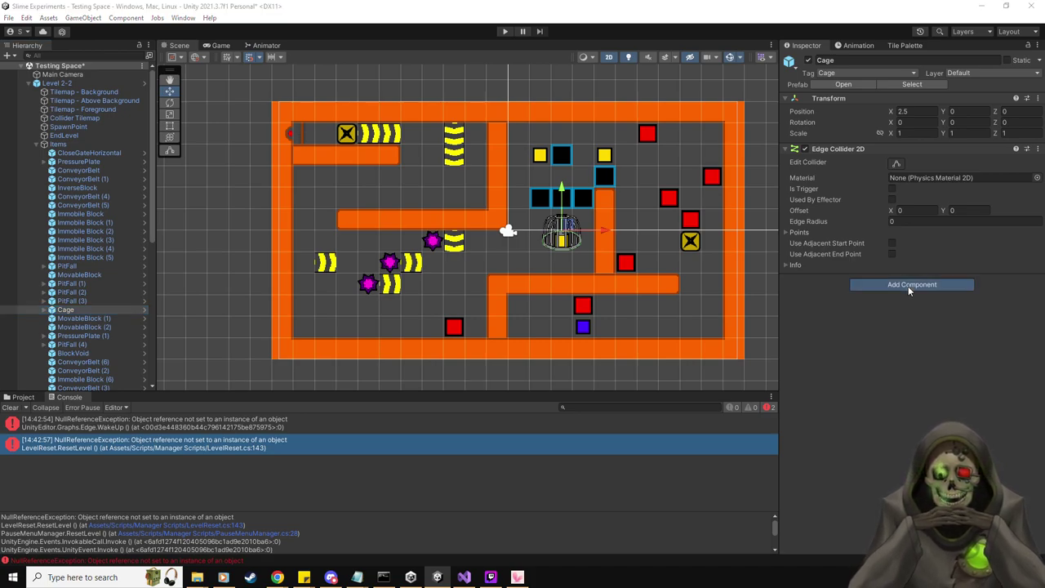
pyautogui.write('active')
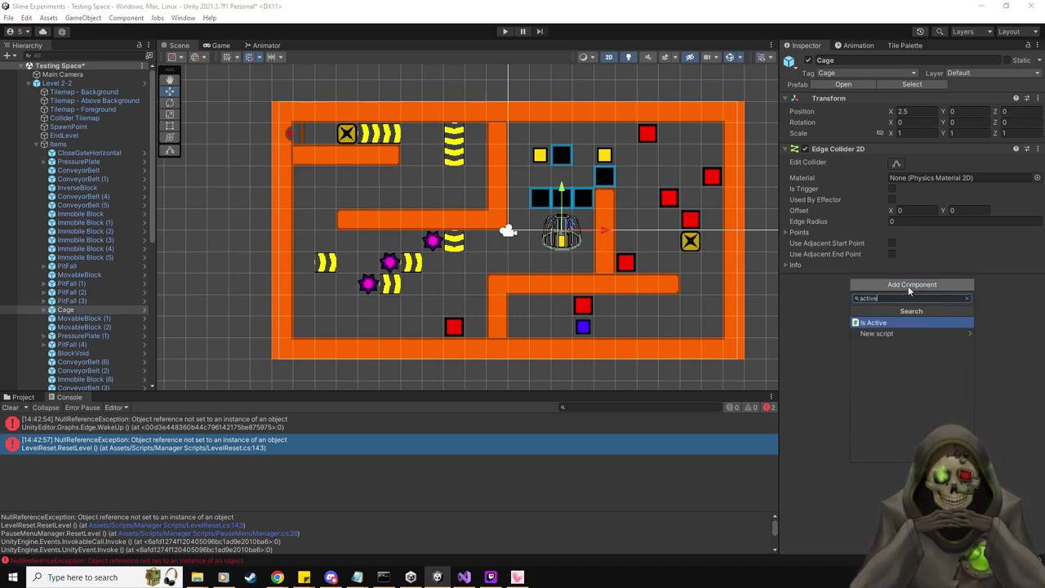
pyautogui.press('Return')
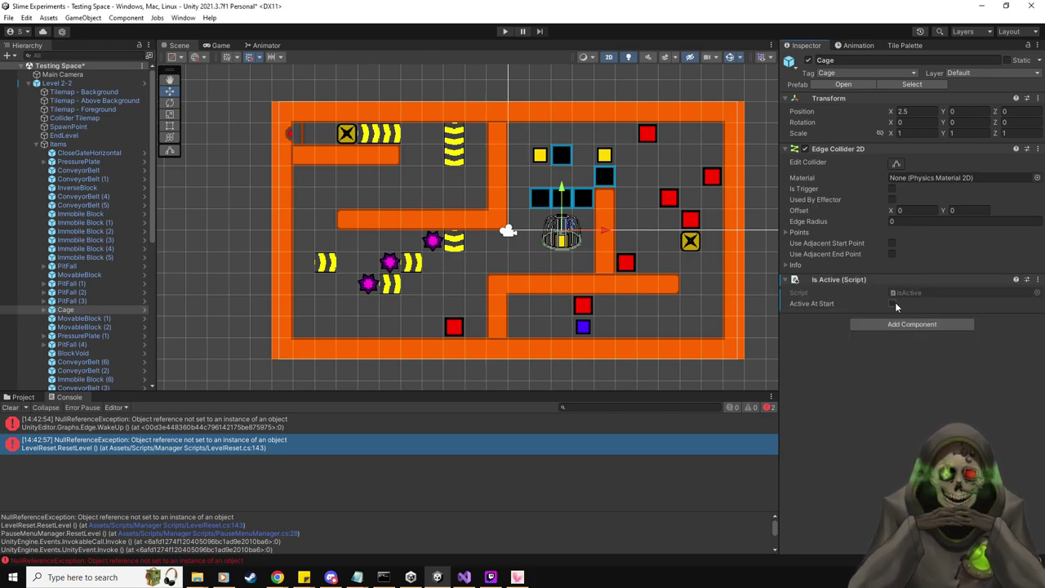
pyautogui.click(893, 303)
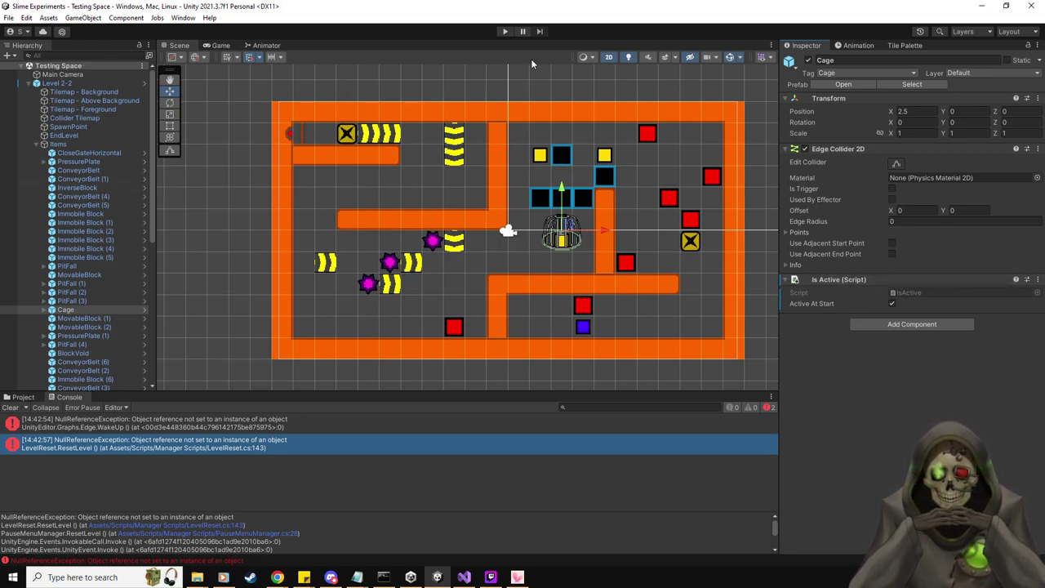
# Play-test Level 2-2 again, resetting the level from the pause menu, and stop play mode
pyautogui.click(504, 31)
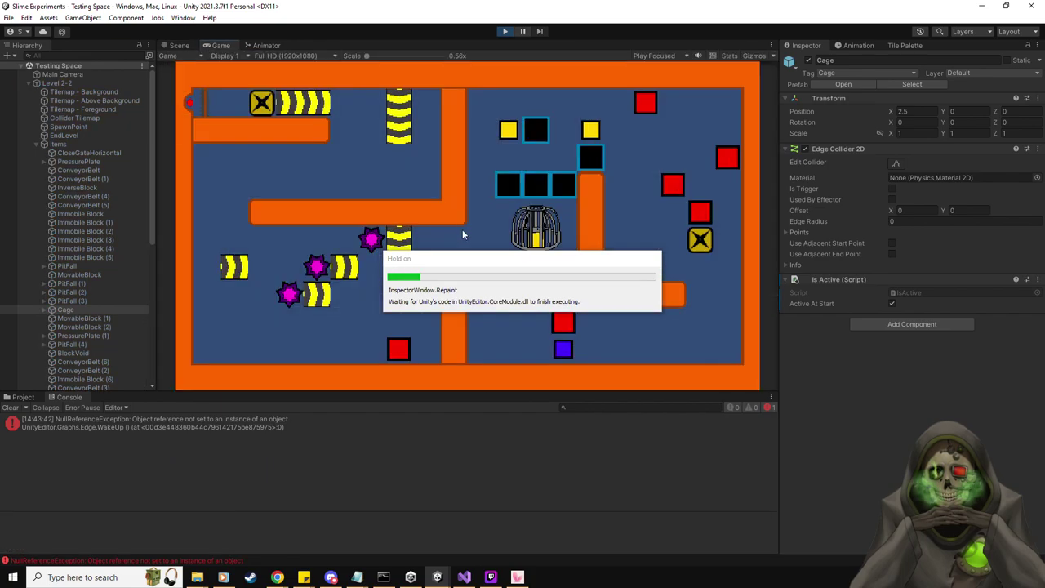
pyautogui.press('Escape')
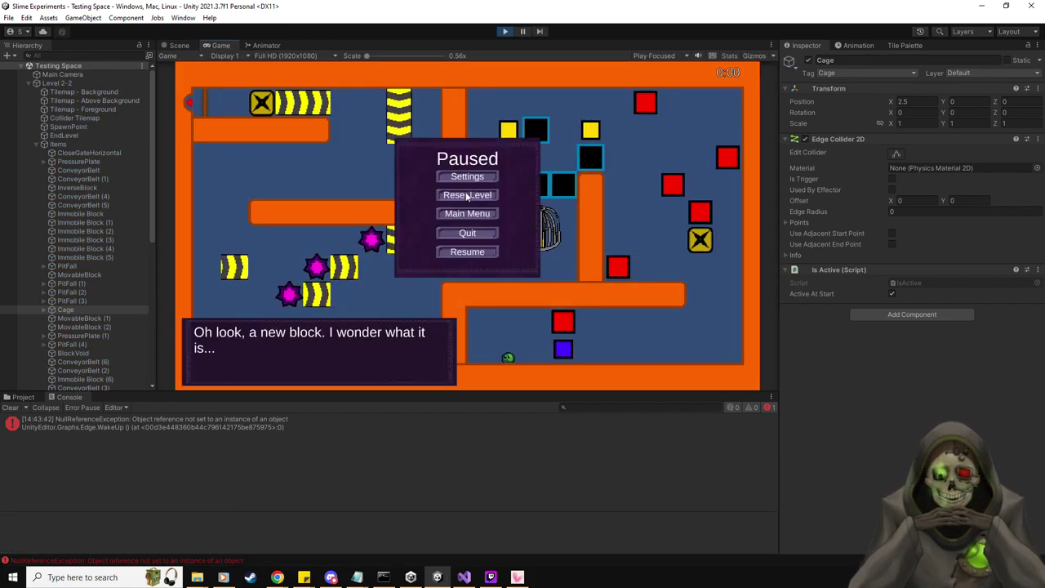
pyautogui.press('Escape')
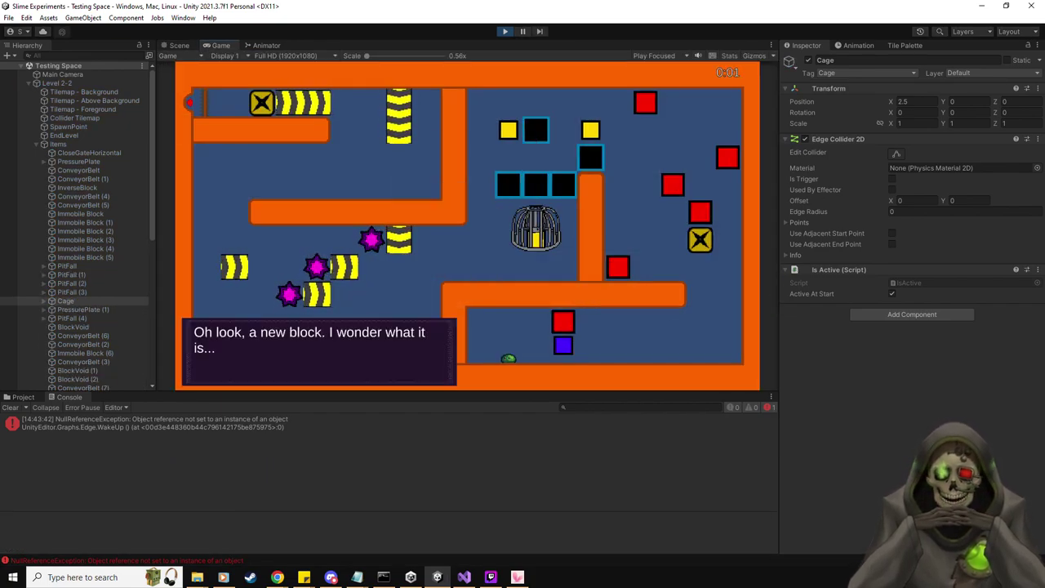
pyautogui.press('Escape')
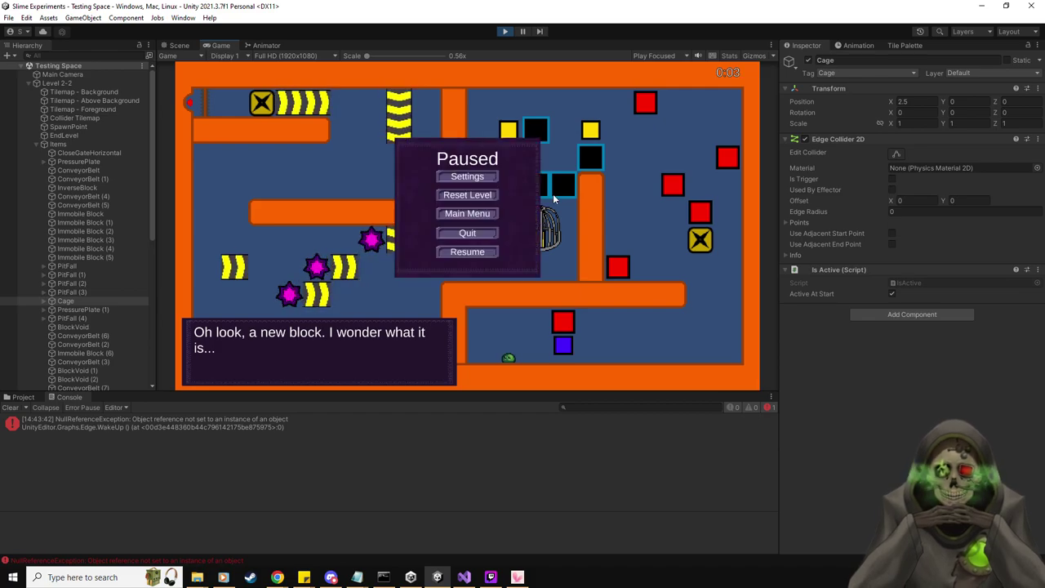
pyautogui.click(504, 31)
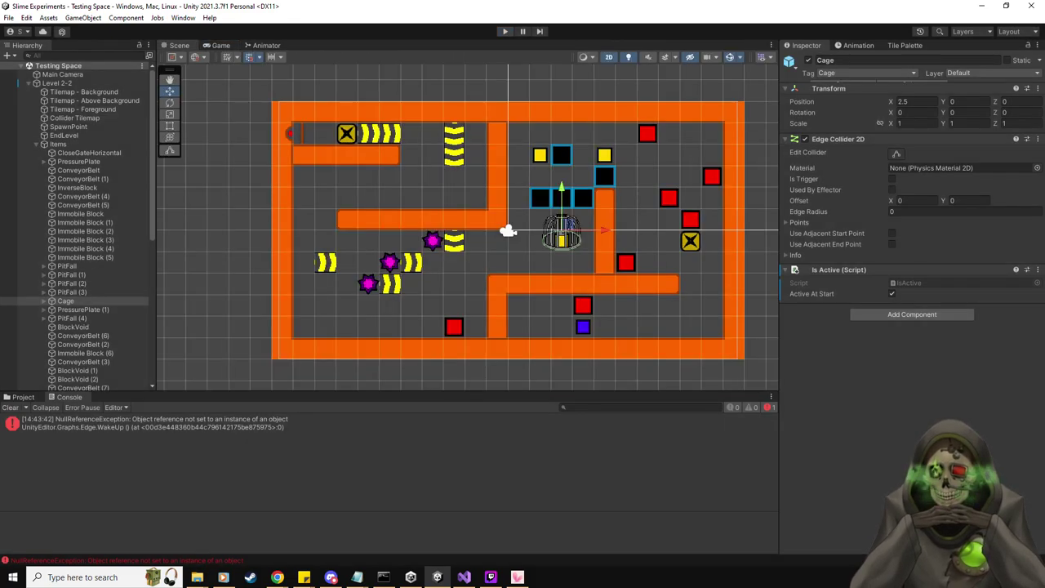
# Clear the console, add the Is Active script with Active At Start enabled to the Cage prefab, save it, and return to Testing Space
pyautogui.click(10, 407)
pyautogui.click(23, 397)
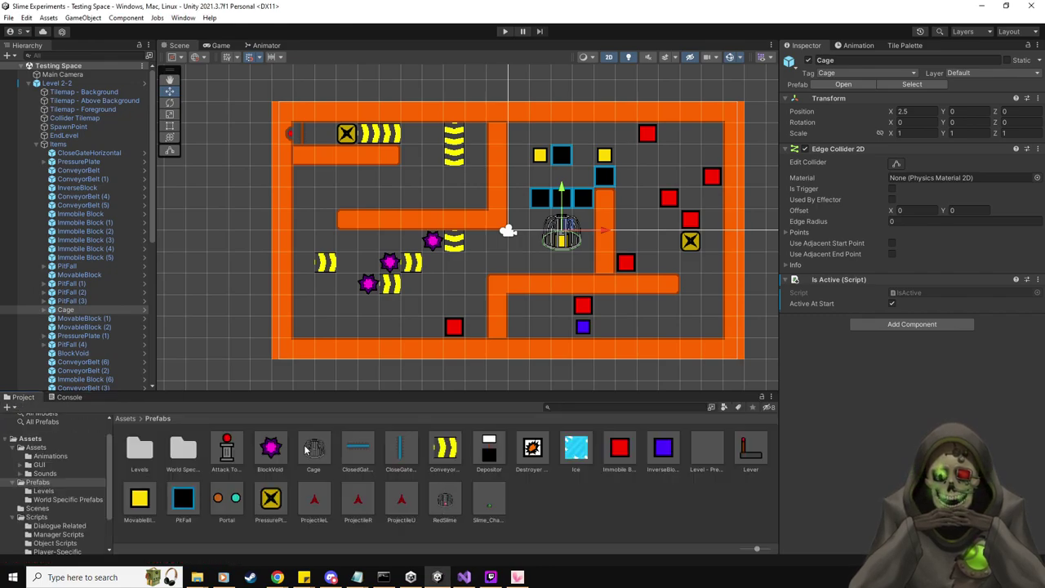
pyautogui.doubleClick(314, 450)
pyautogui.click(909, 279)
pyautogui.write('is')
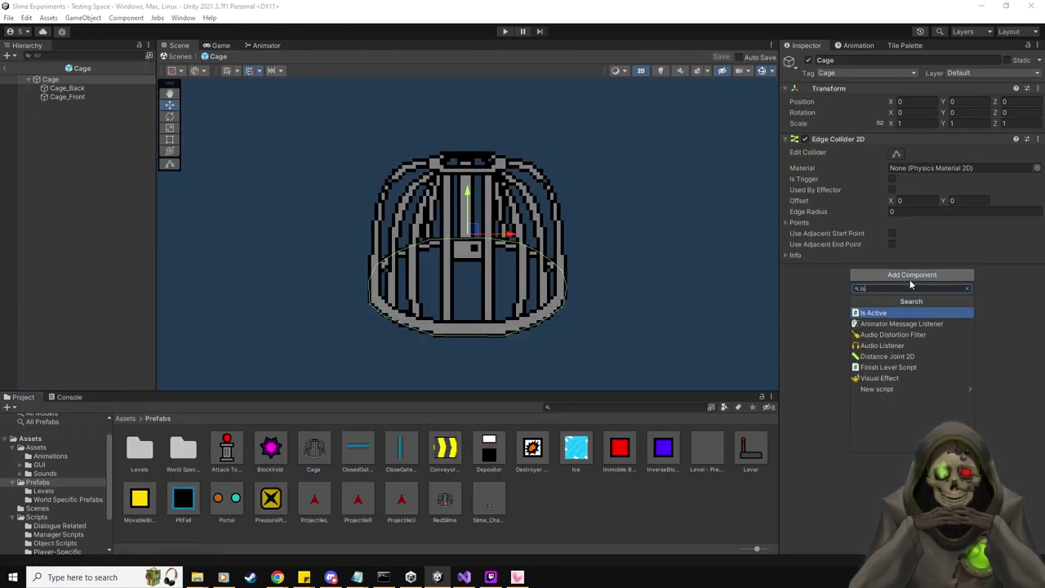
pyautogui.press('Return')
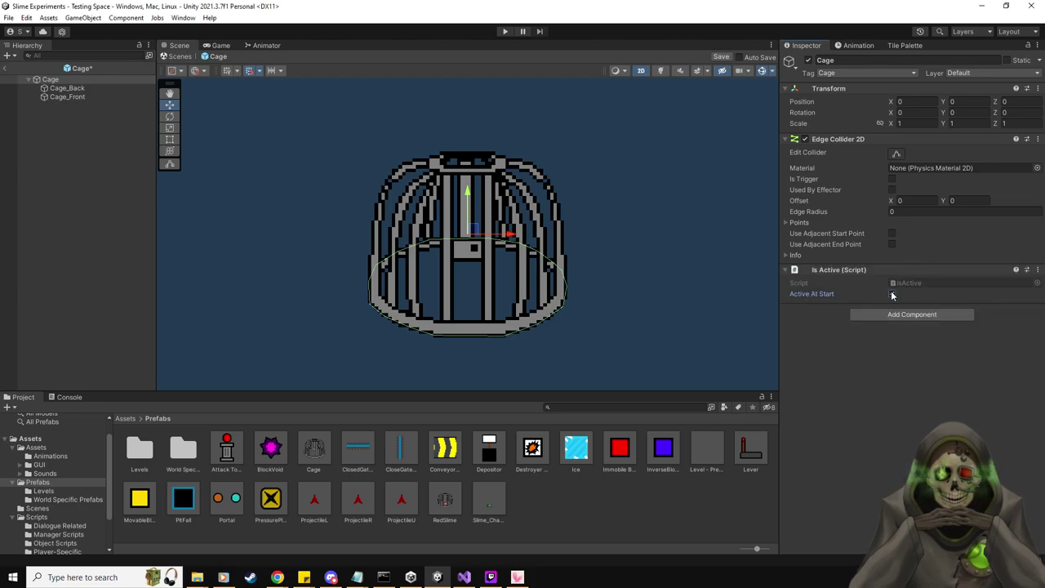
pyautogui.click(726, 59)
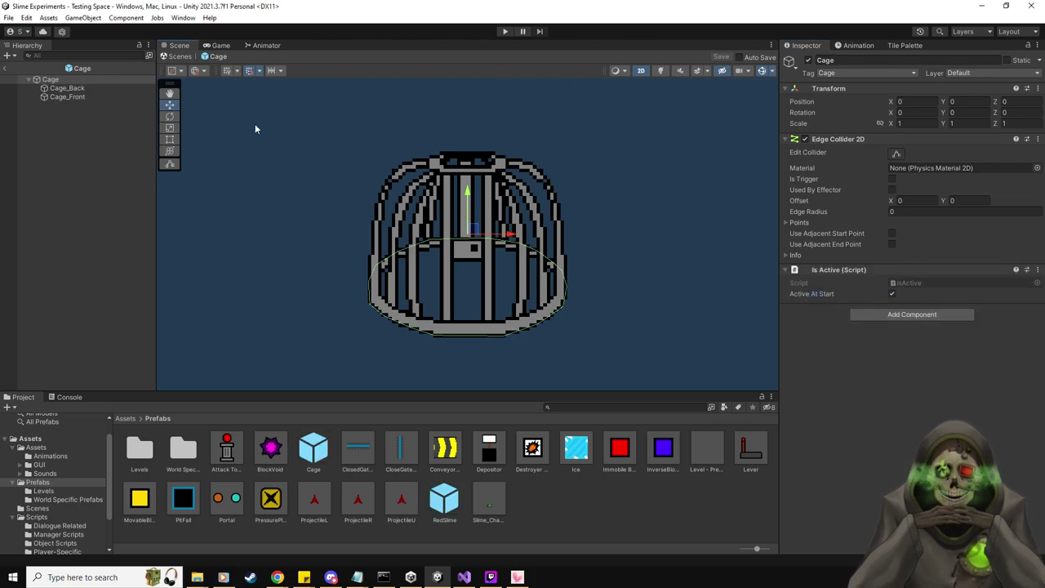
pyautogui.click(9, 70)
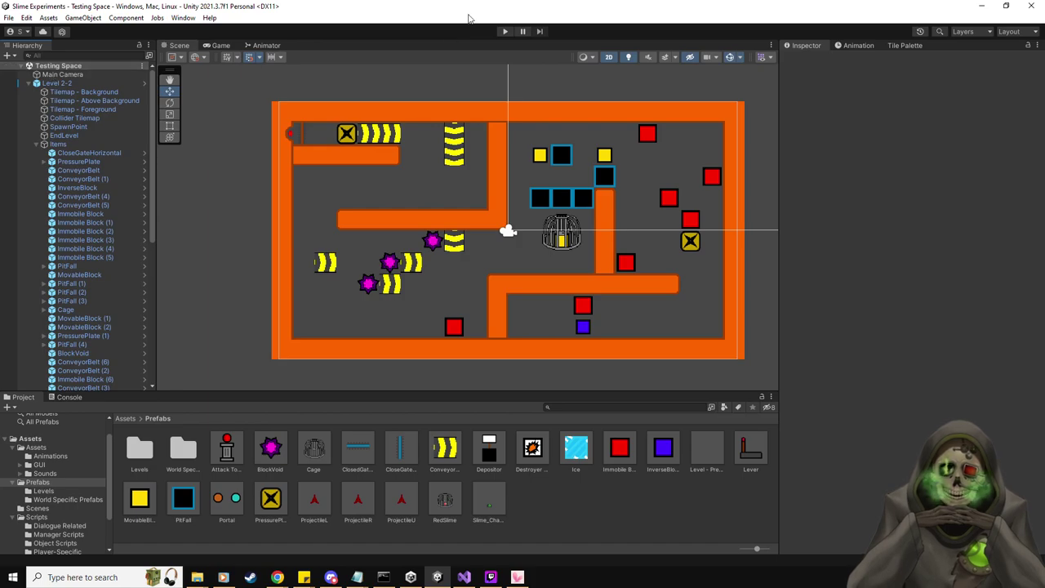
# Play-test Level 2-2 by moving the blue block and resetting the level, inspect the console error, and stop play mode
pyautogui.hotkey('alt', 'Tab')
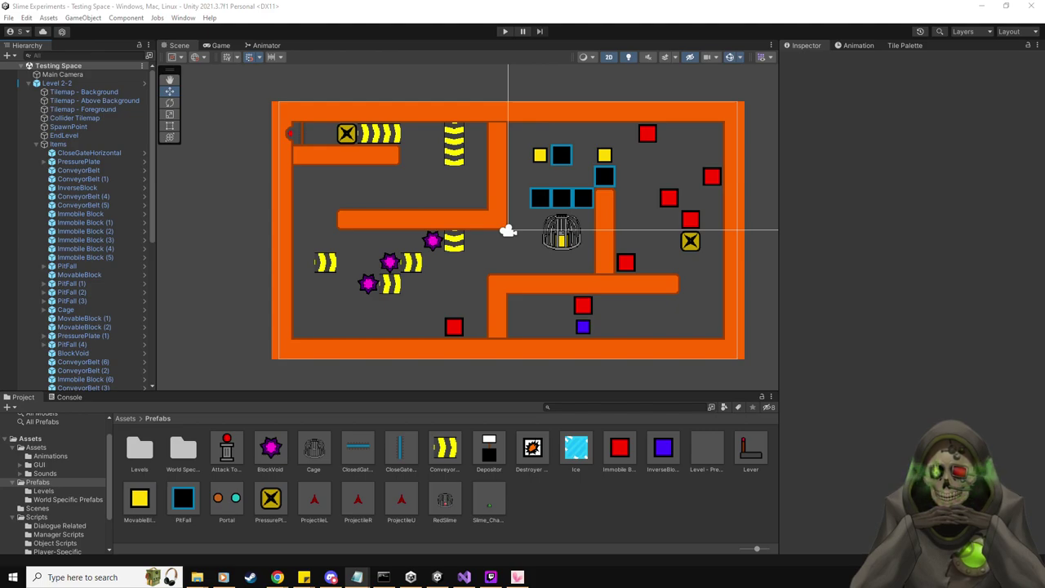
pyautogui.click(647, 8)
pyautogui.click(505, 31)
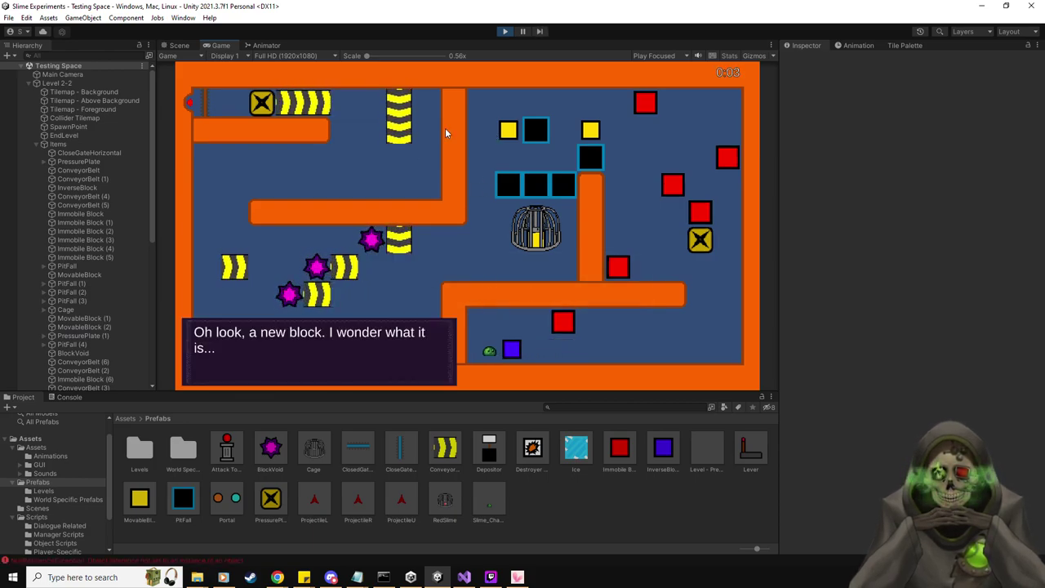
pyautogui.press('Escape')
pyautogui.click(473, 197)
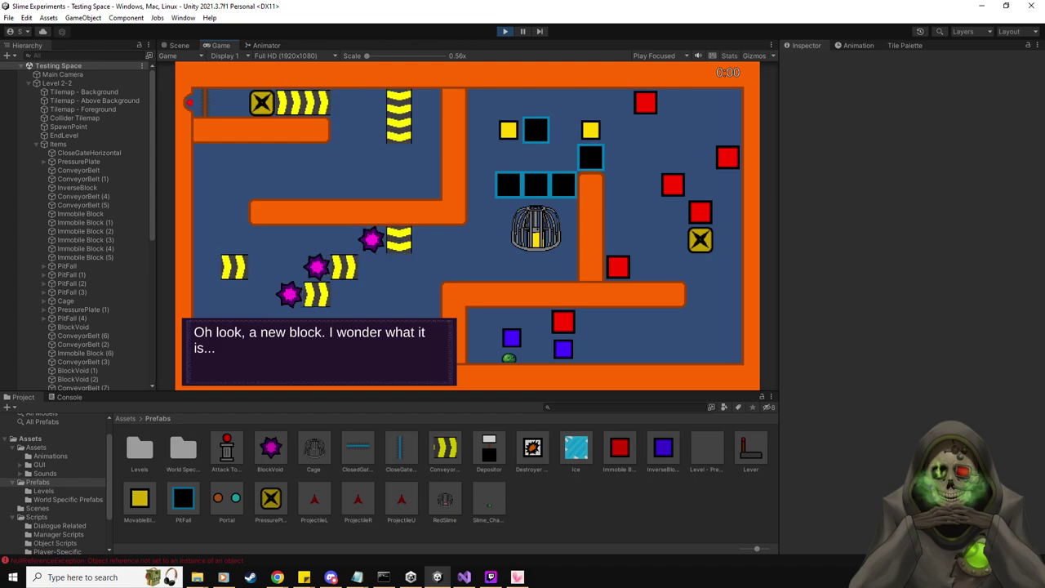
pyautogui.click(69, 397)
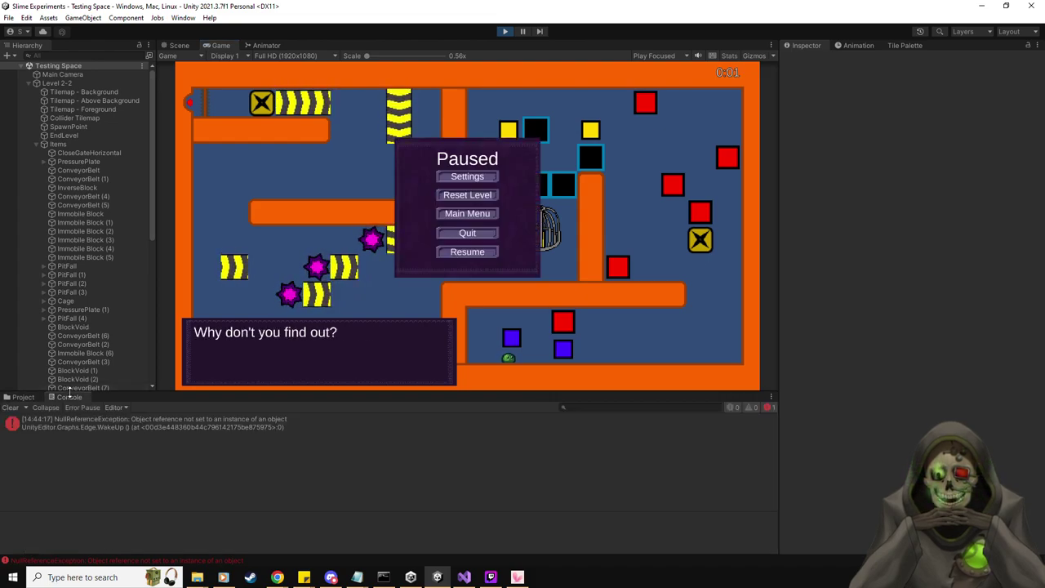
pyautogui.click(68, 421)
pyautogui.click(506, 32)
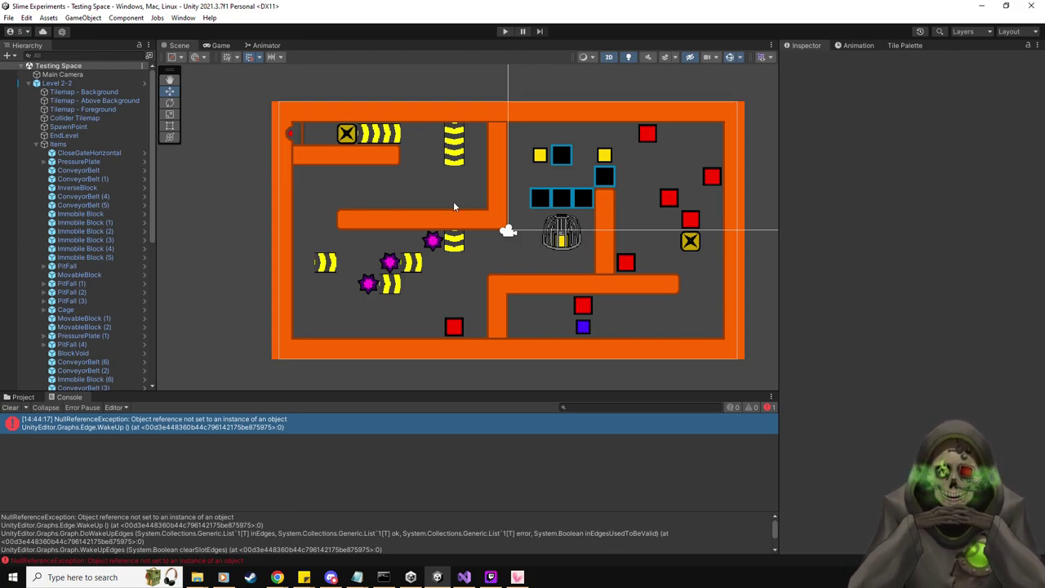
# Switch to LevelReset.cs in Visual Studio and duplicate the MovableBlock array declaration twice at the start of ResetLevel
pyautogui.hotkey('alt', 'Tab')
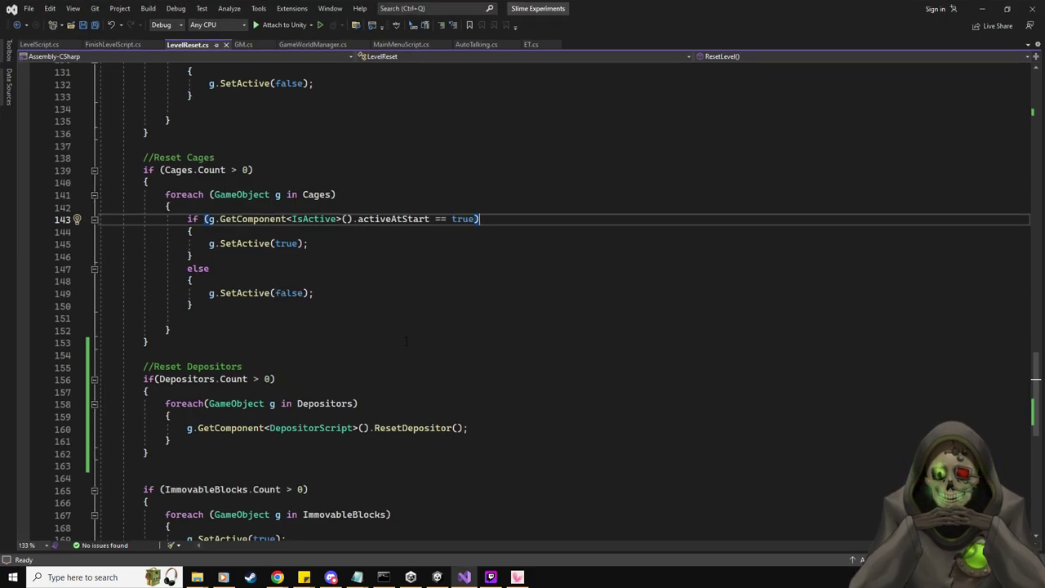
pyautogui.scroll(-4, 401, 343)
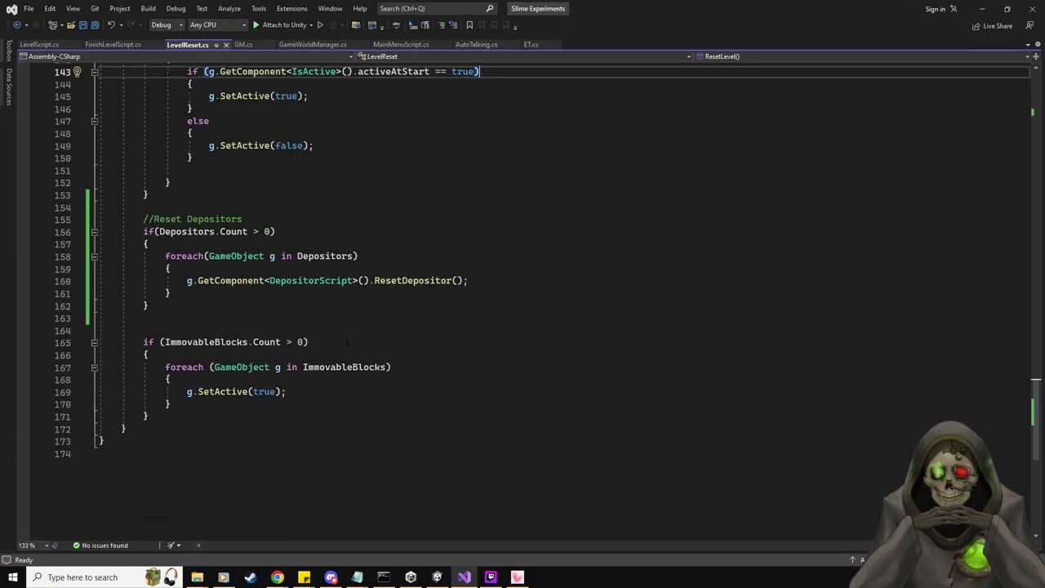
pyautogui.scroll(16, 347, 343)
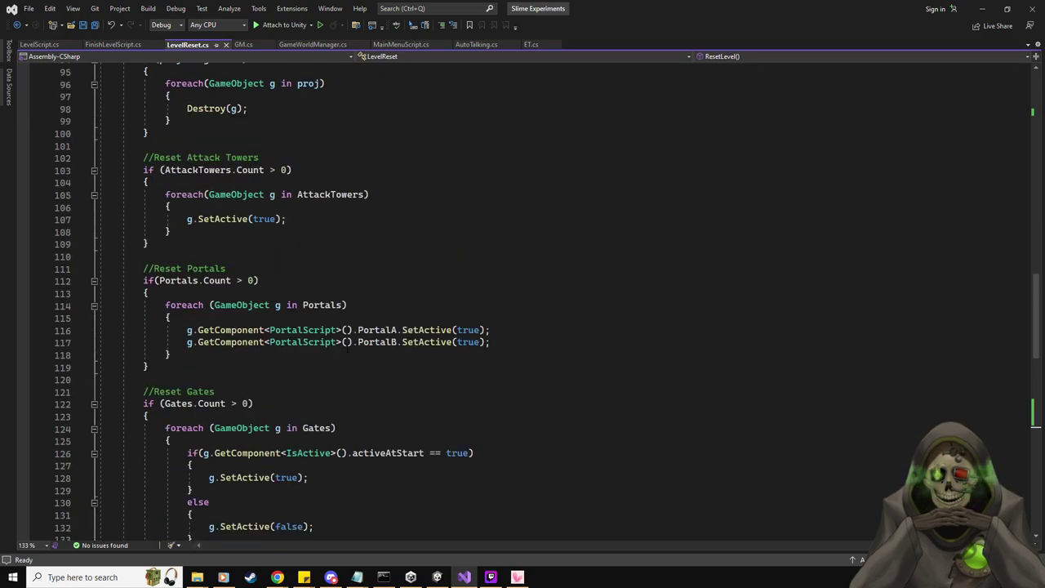
pyautogui.scroll(20, 349, 345)
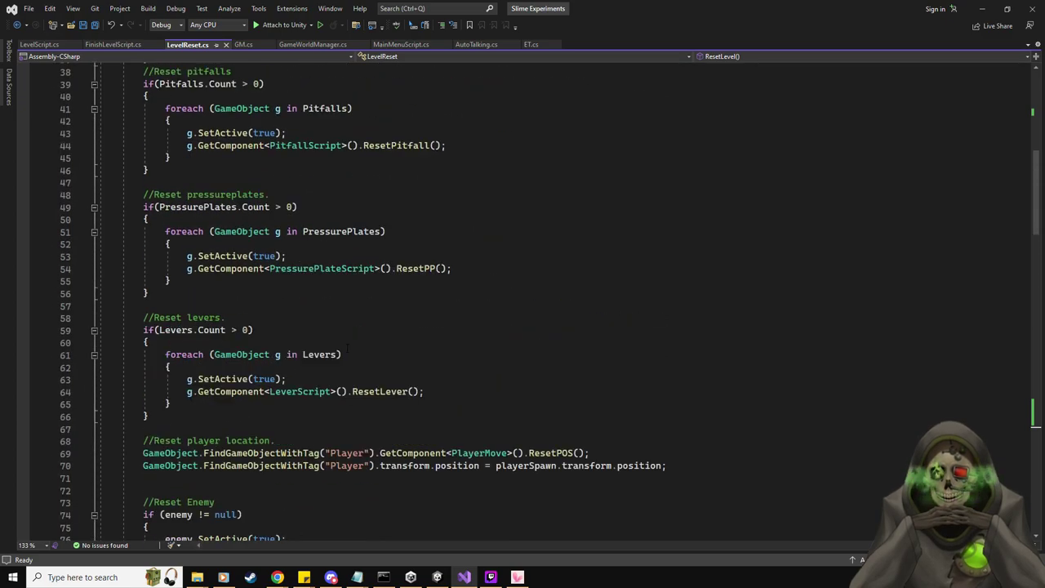
pyautogui.scroll(1, 349, 351)
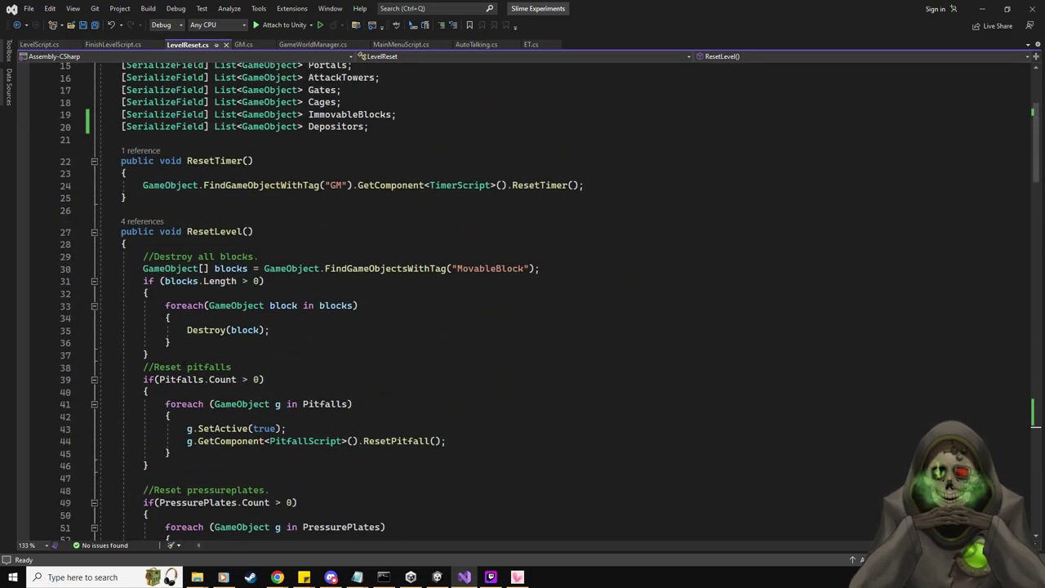
pyautogui.click(556, 269)
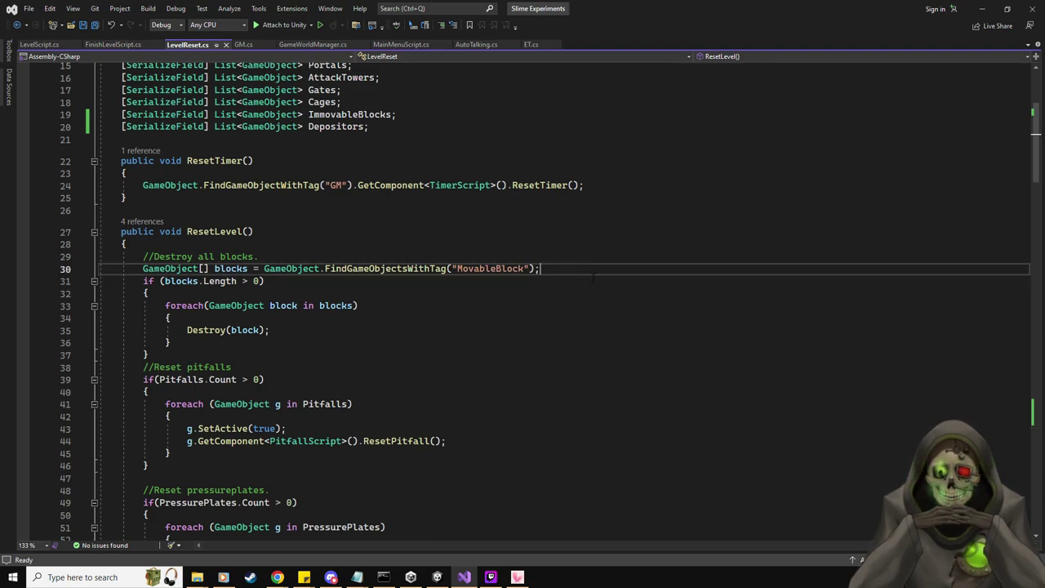
pyautogui.hotkey('shift', 'Home')
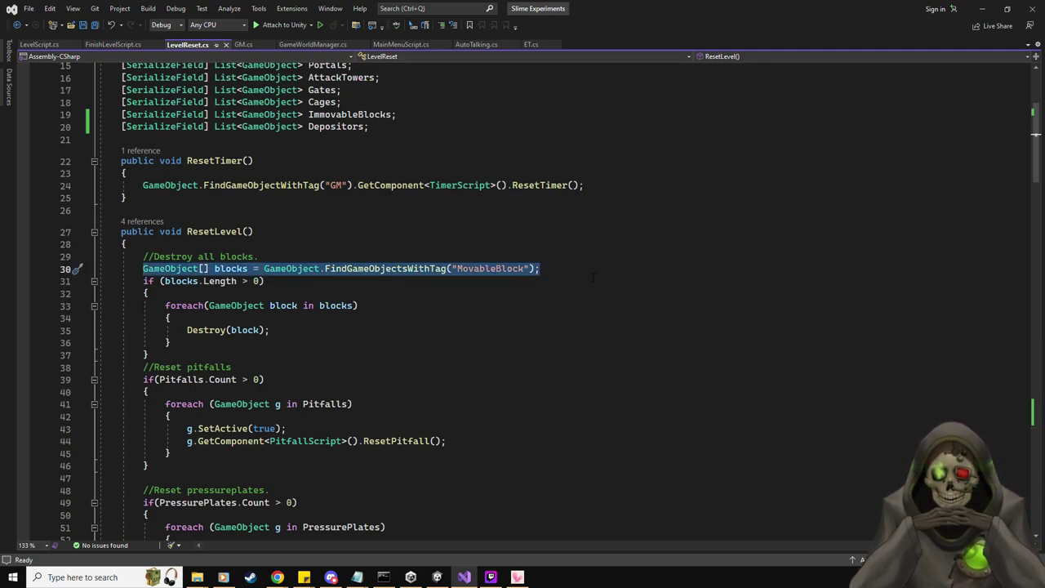
pyautogui.hotkey('ctrl', 'c')
pyautogui.press('End')
pyautogui.press('Return')
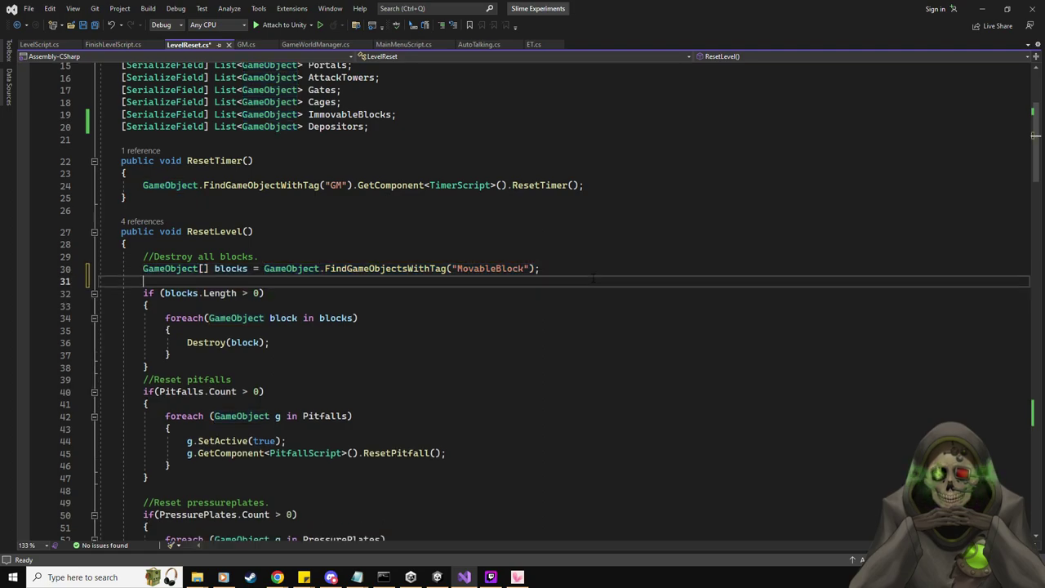
pyautogui.hotkey('ctrl', 'v')
pyautogui.press('Return')
pyautogui.hotkey('ctrl', 'v')
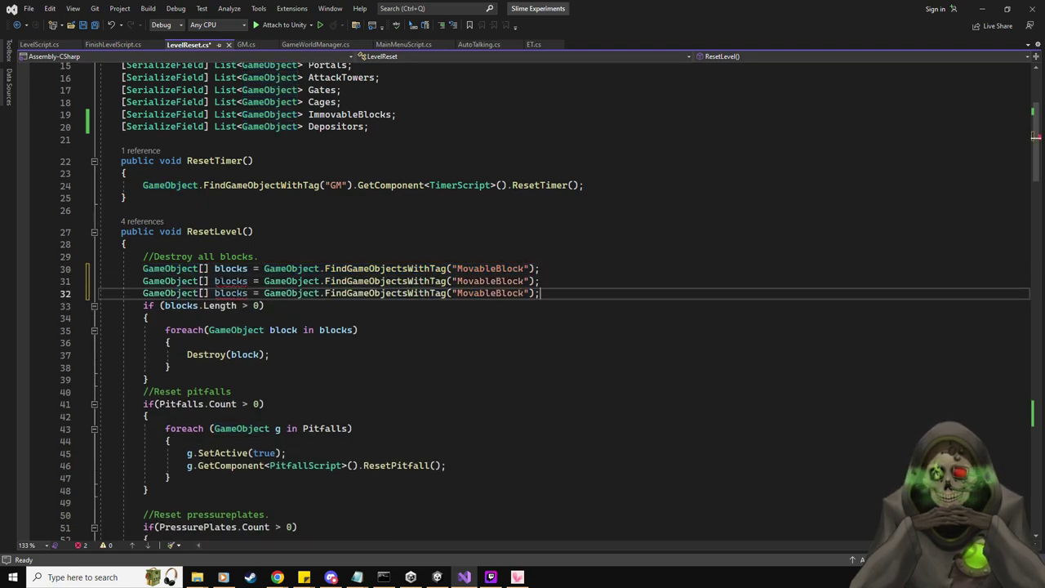
# Rename the arrays in the two duplicated declarations to Iblocks and Dblocks
pyautogui.click(217, 281)
pyautogui.write('i')
pyautogui.click(215, 293)
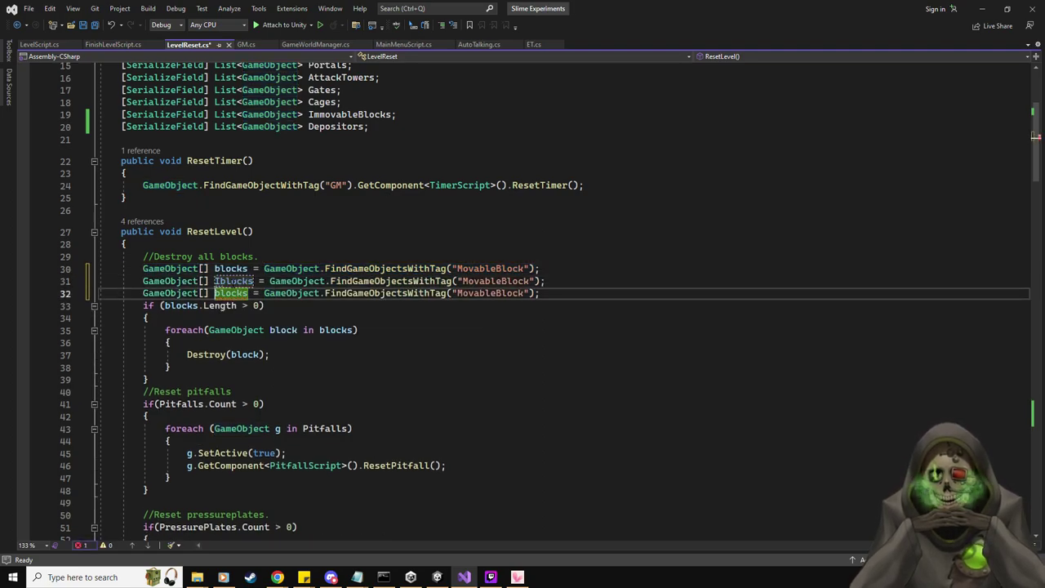
pyautogui.write('D')
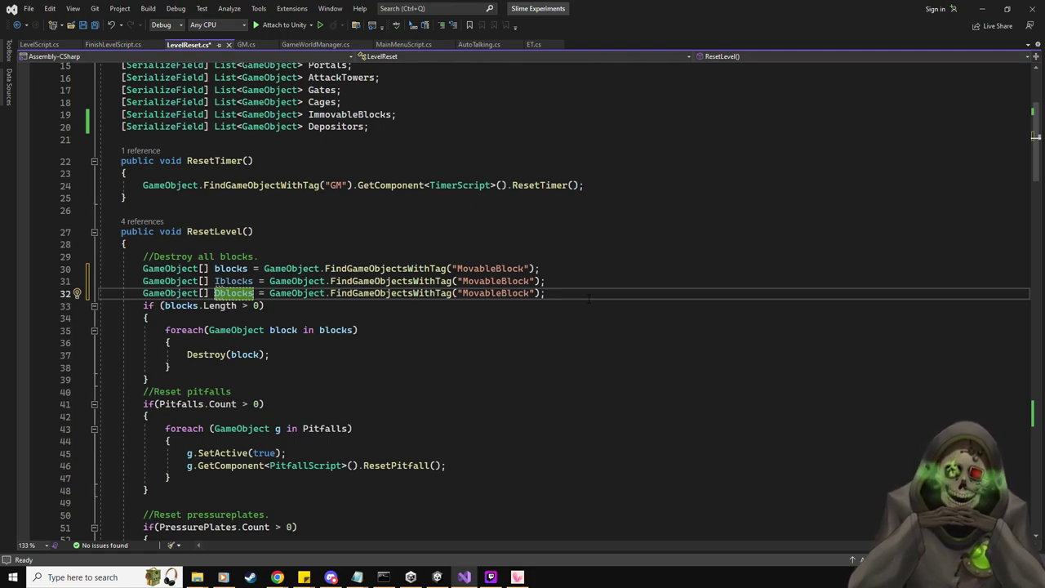
# Add a fourth array declaration named proj that finds game objects with the tag "Projectile"
pyautogui.press('Return')
pyautogui.hotkey('ctrl', 'v')
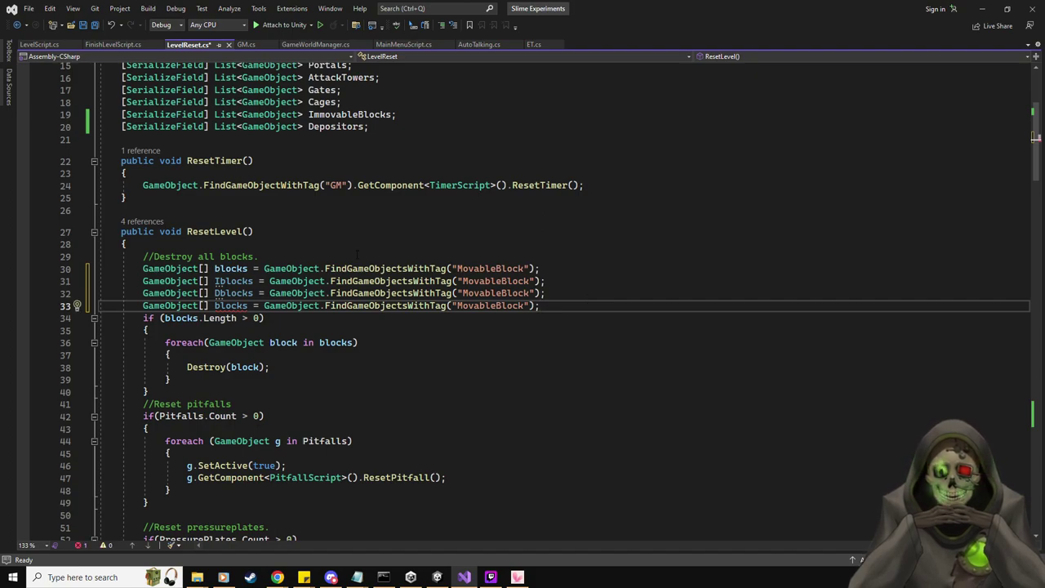
pyautogui.doubleClick(219, 306)
pyautogui.press('BackSpace')
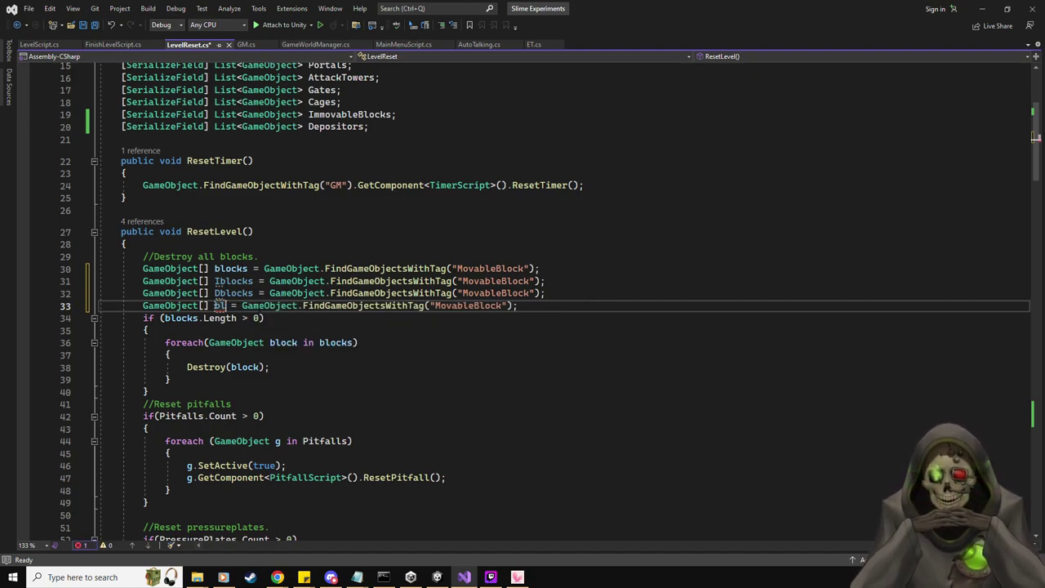
pyautogui.write('proj')
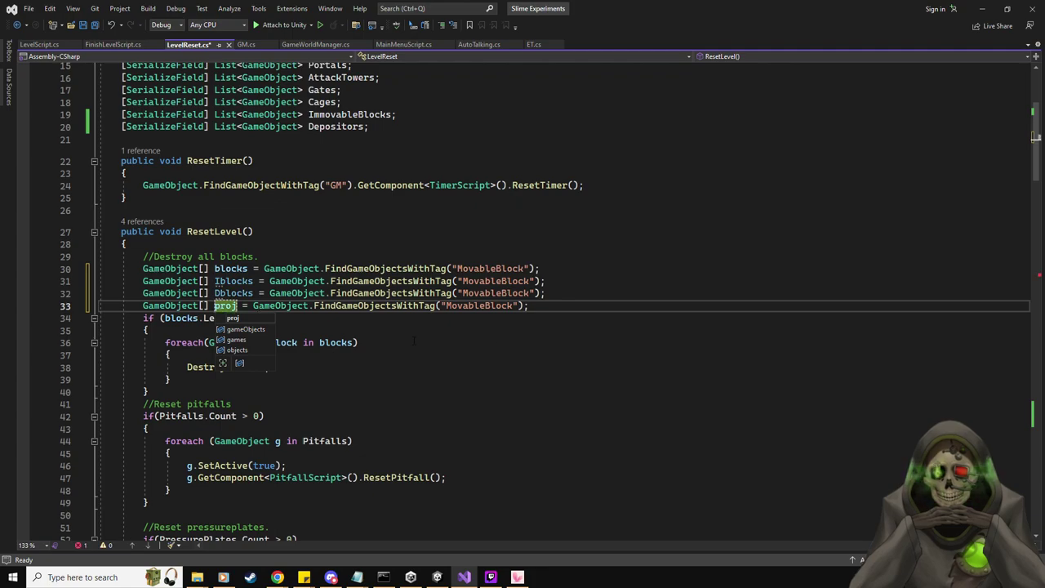
pyautogui.doubleClick(448, 306)
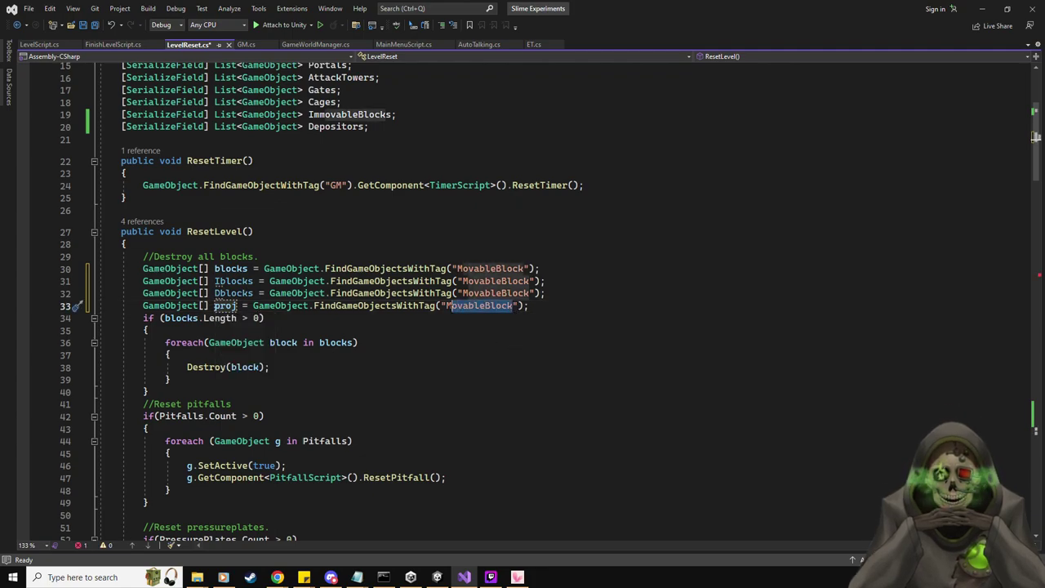
pyautogui.press('BackSpace')
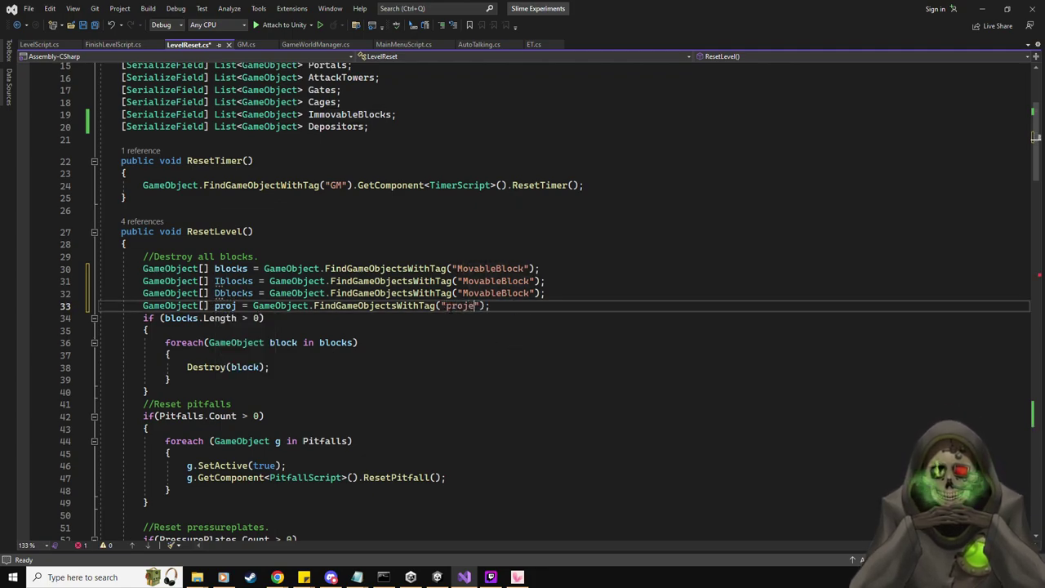
pyautogui.write('Project')
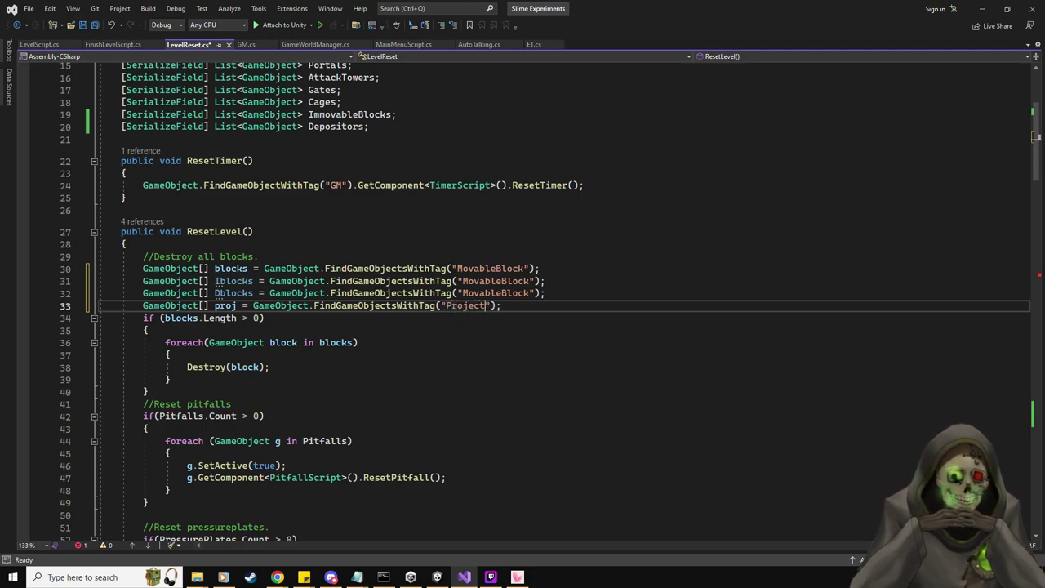
pyautogui.write('iles')
pyautogui.press('BackSpace')
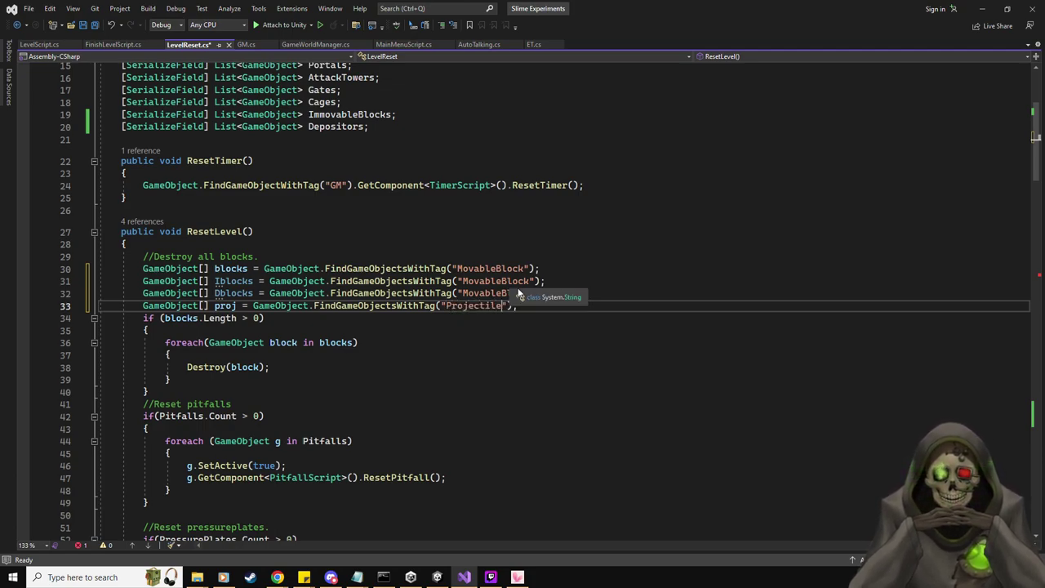
# Set the search tags to "DestroyerBlock" for Dblocks and "InverseBlock" for Iblocks
pyautogui.moveTo(497, 293); pyautogui.dragTo(462, 281)
pyautogui.write('Destroyer')
pyautogui.write('Inve')
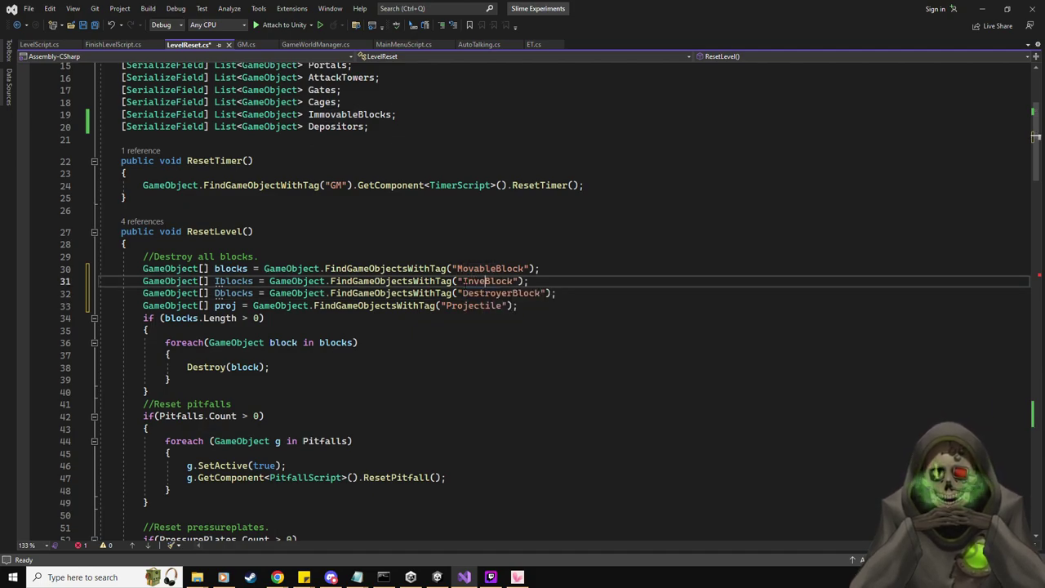
pyautogui.write('rse')
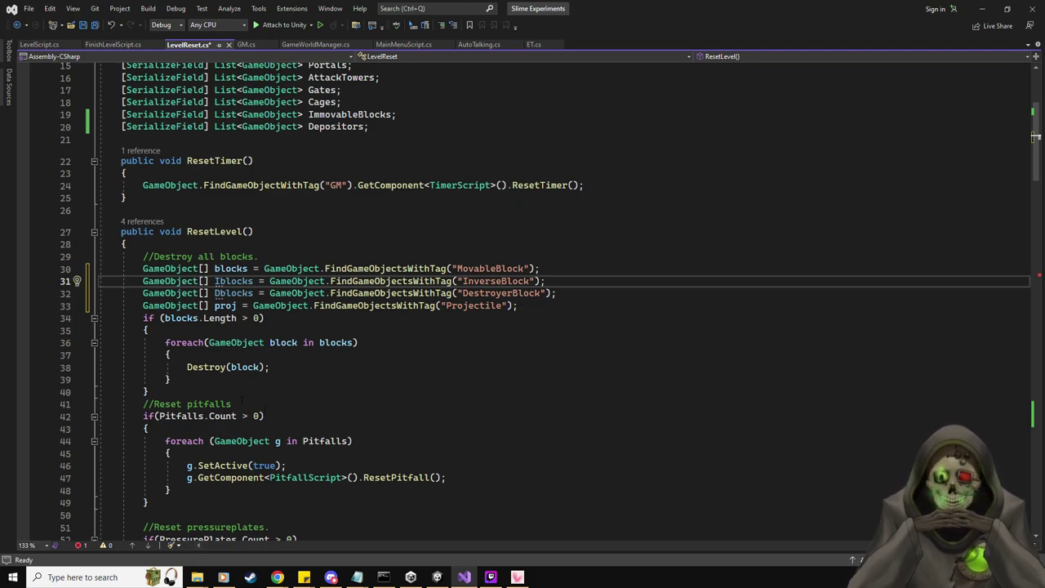
# Add three copies of the blocks.Length check with its destroy loop below the original, with blank lines before the pitfalls reset
pyautogui.scroll(-1, 246, 427)
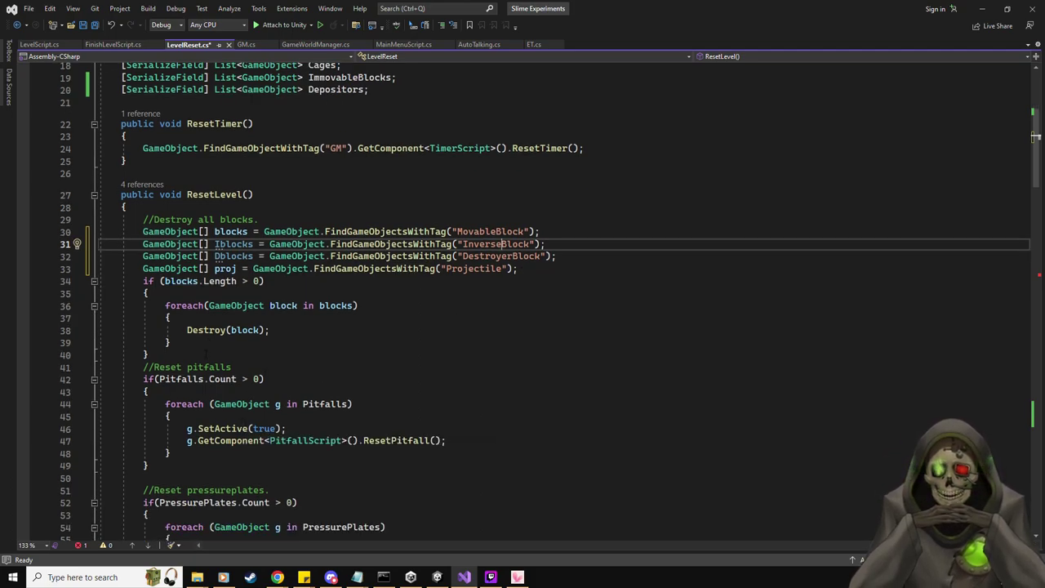
pyautogui.click(206, 353)
pyautogui.press('Return')
pyautogui.press('Return')
pyautogui.moveTo(206, 355); pyautogui.dragTo(143, 281)
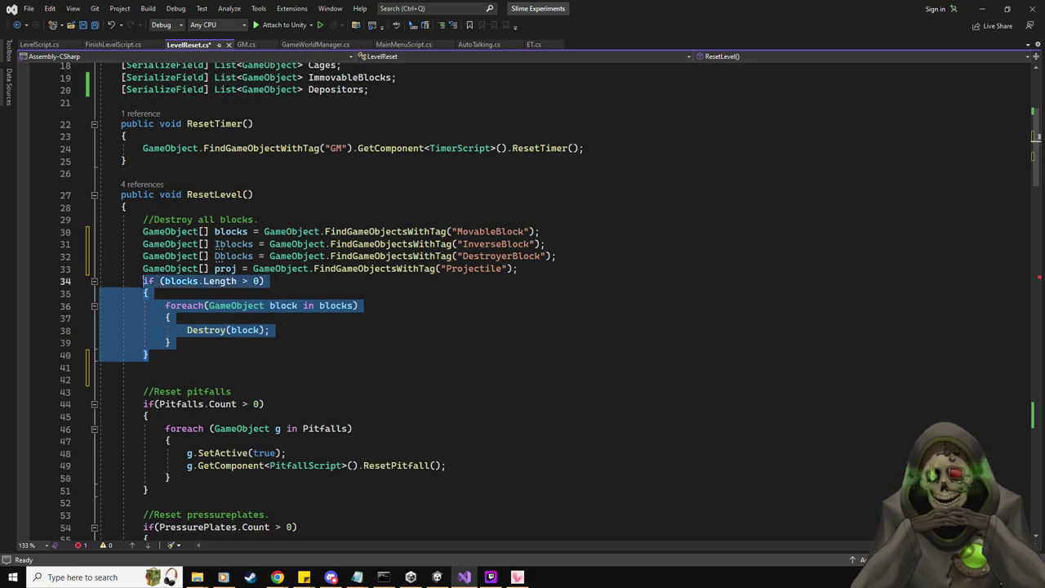
pyautogui.hotkey('ctrl', 'c')
pyautogui.click(167, 354)
pyautogui.press('Return')
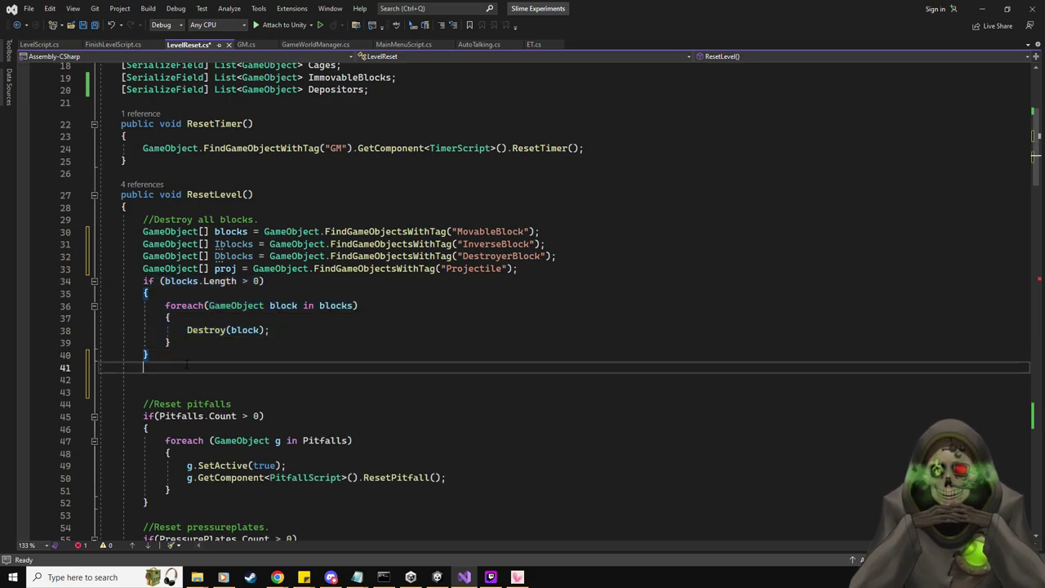
pyautogui.hotkey('ctrl', 'v')
pyautogui.press('Return')
pyautogui.hotkey('ctrl', 'v')
pyautogui.hotkey('ctrl', 'v')
pyautogui.scroll(-4, 174, 362)
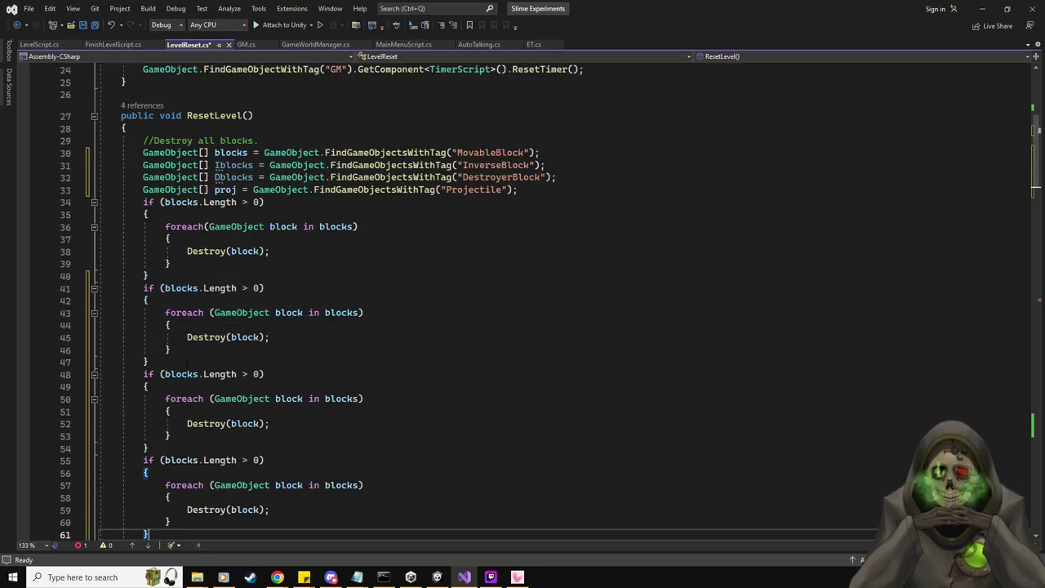
# Change the last copied section to check proj.Length and loop over proj, keeping Destroy(block) as its body
pyautogui.doubleClick(179, 387)
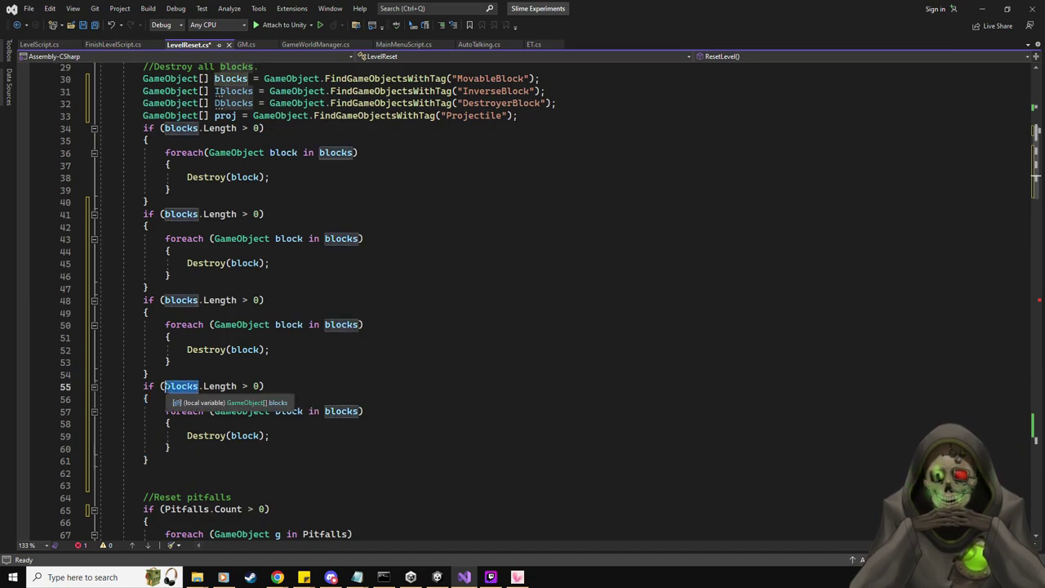
pyautogui.write('proj')
pyautogui.click(377, 356)
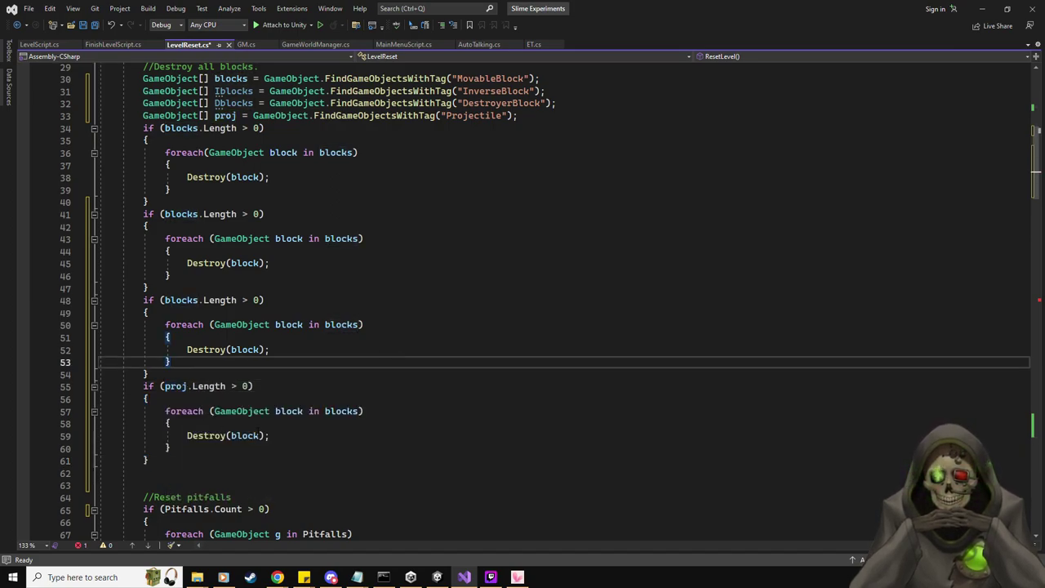
pyautogui.doubleClick(235, 435)
pyautogui.write('p')
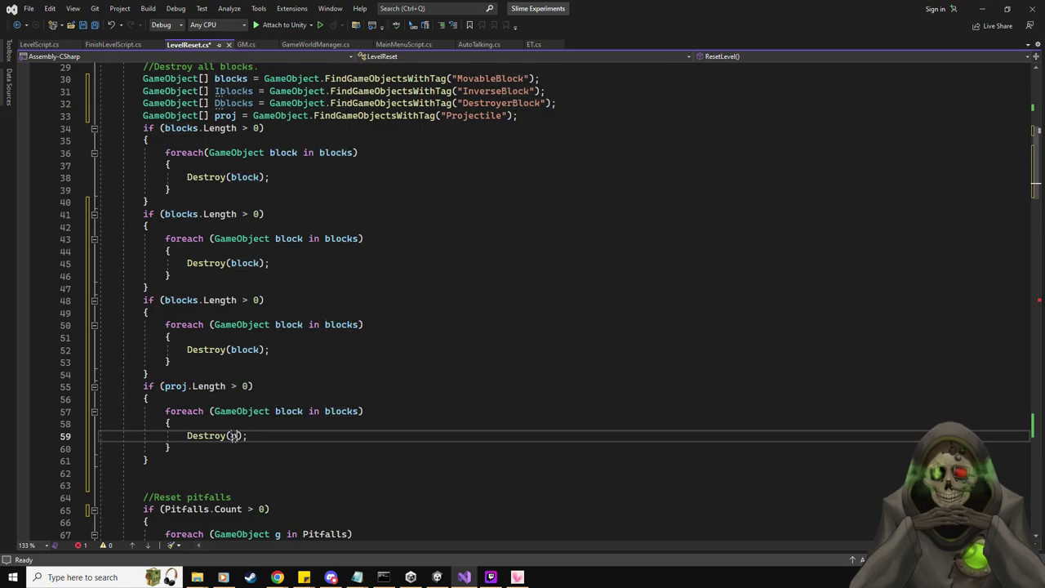
pyautogui.write('roj')
pyautogui.doubleClick(342, 411)
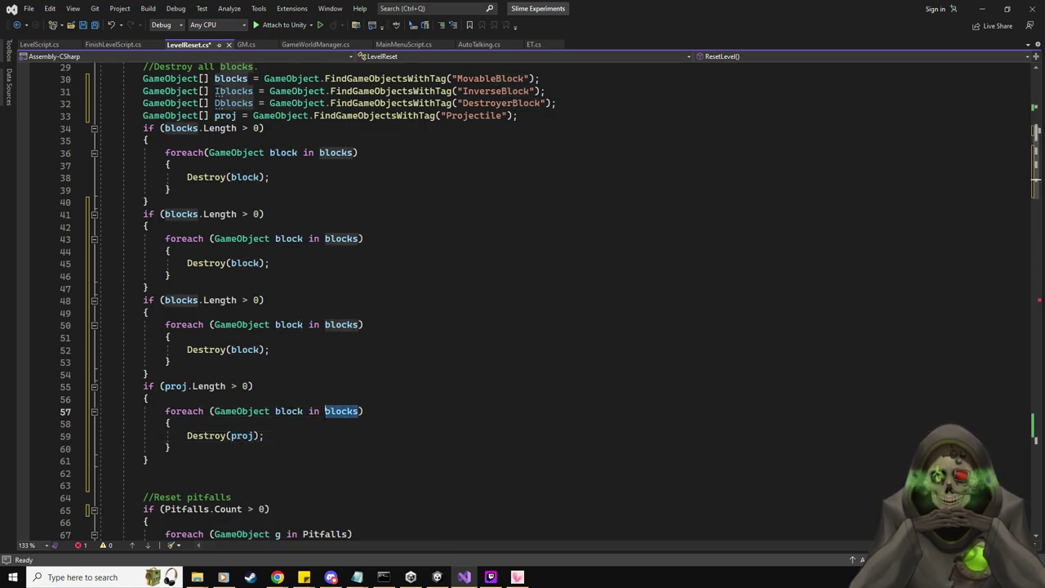
pyautogui.write('proj')
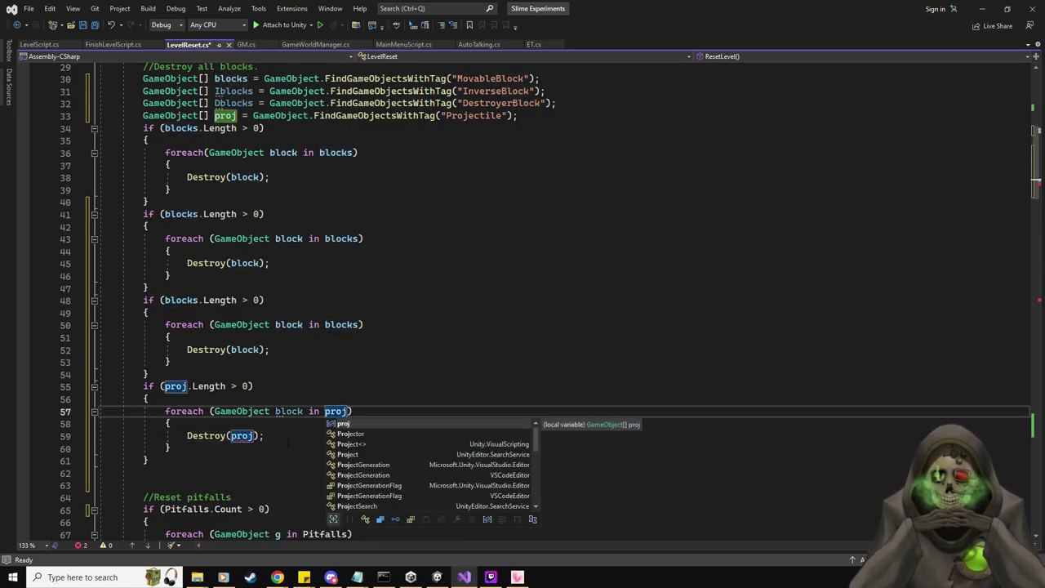
pyautogui.click(287, 441)
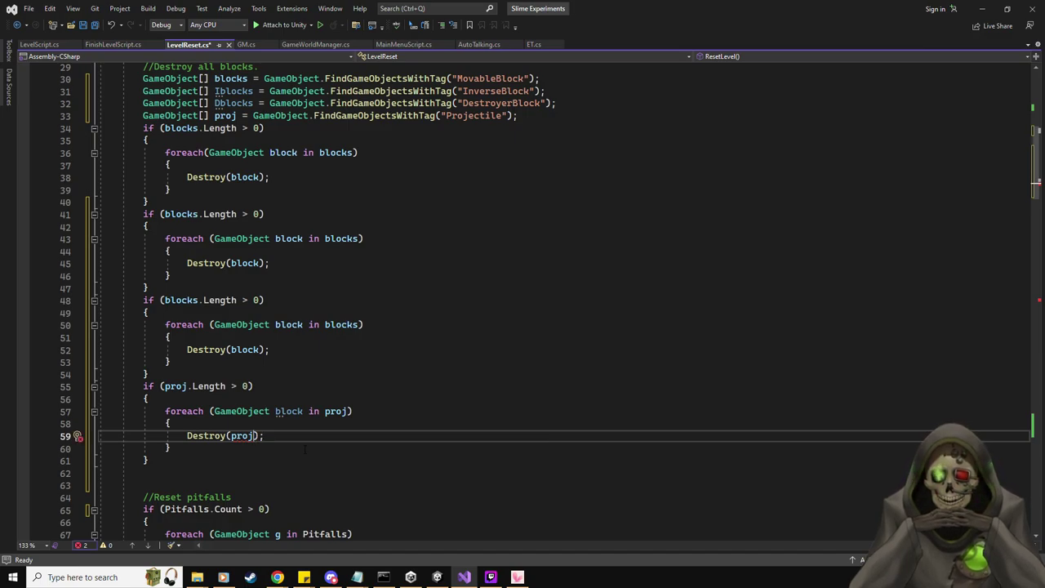
pyautogui.doubleClick(242, 435)
pyautogui.press('BackSpace')
pyautogui.write('block')
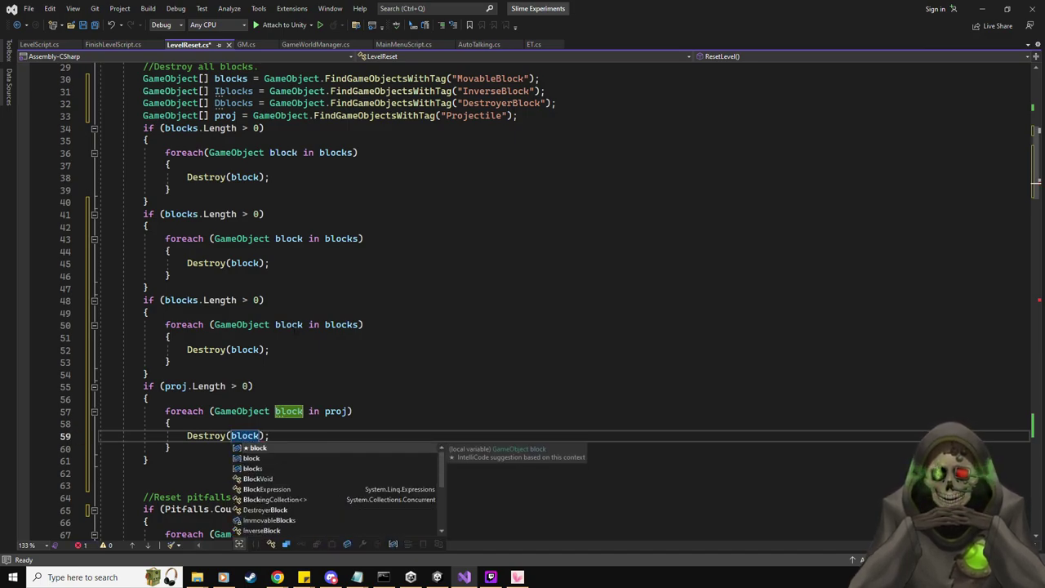
pyautogui.click(353, 357)
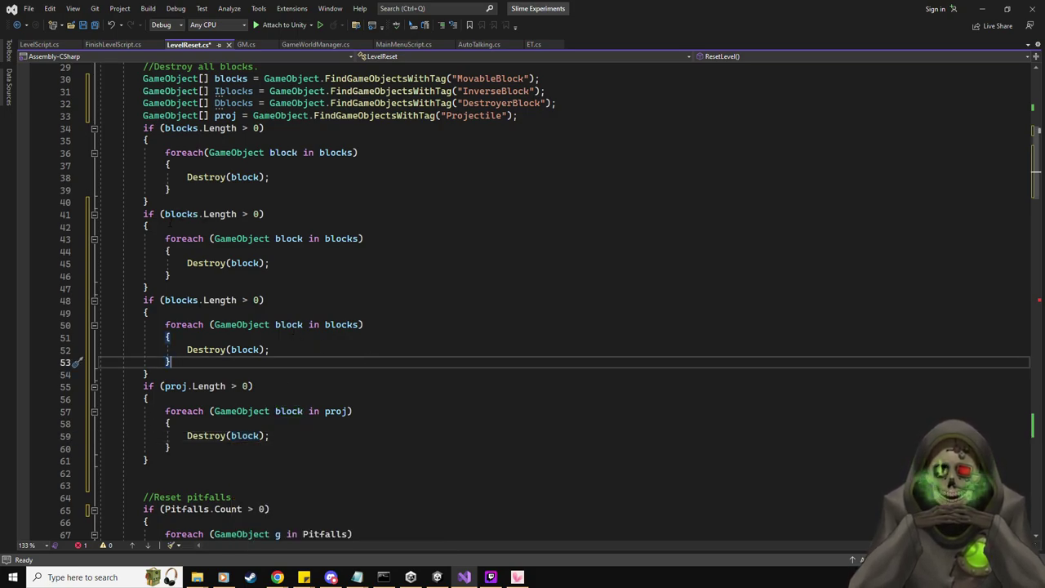
# Change the second length check and its foreach loop to use the Iblocks array
pyautogui.click(166, 214)
pyautogui.write('I')
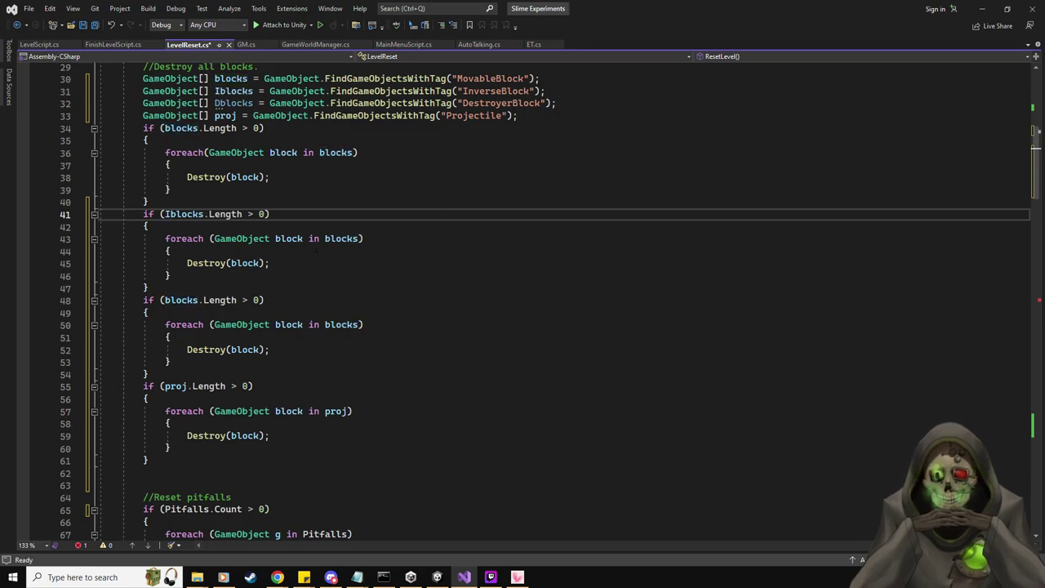
pyautogui.click(325, 238)
pyautogui.write('I')
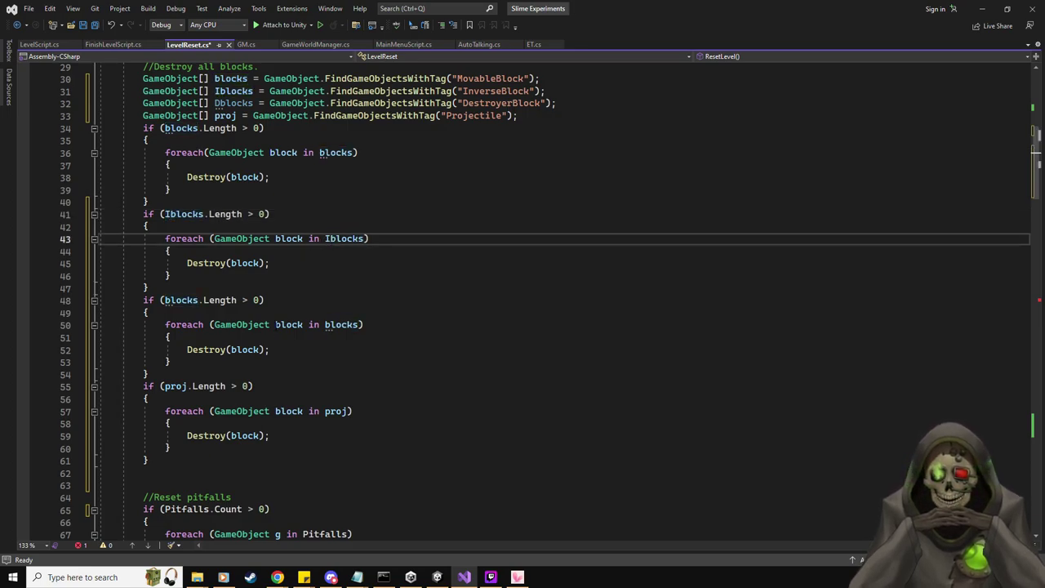
# Change the third length check and its foreach loop to use the Dblocks array, and save the script
pyautogui.click(326, 324)
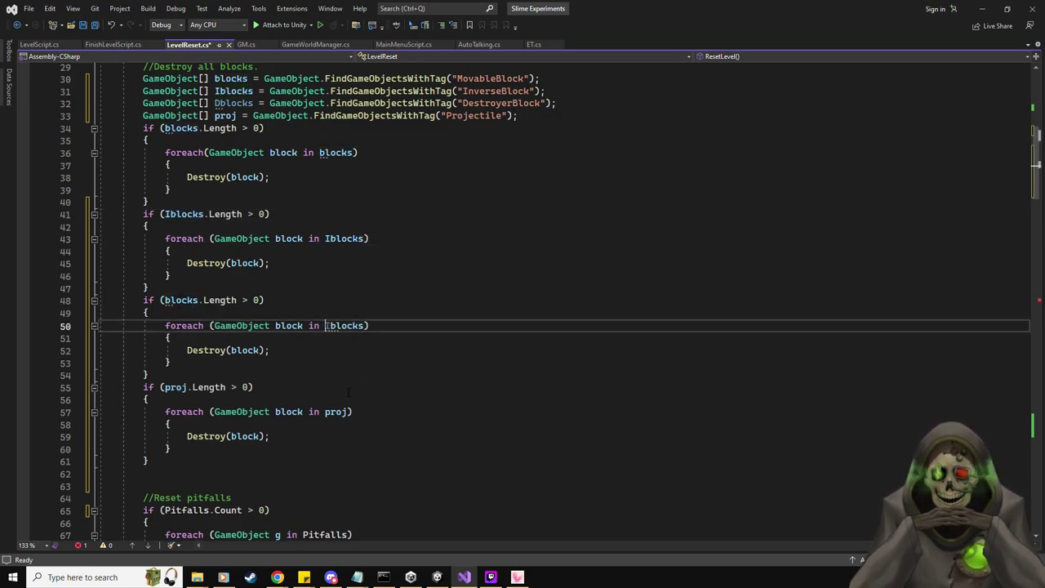
pyautogui.write('D')
pyautogui.click(165, 300)
pyautogui.write('D')
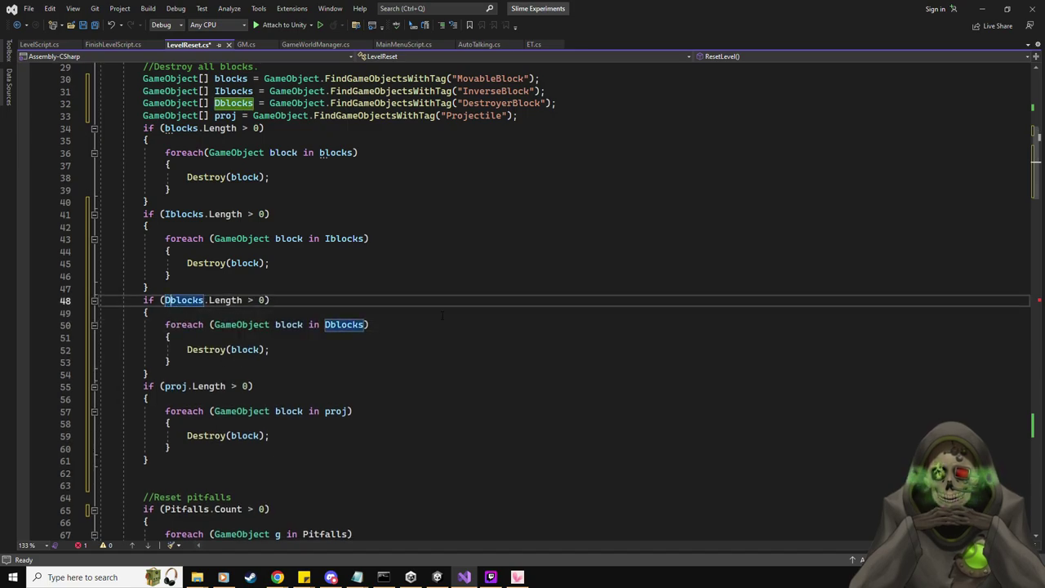
pyautogui.click(297, 299)
pyautogui.scroll(1, 485, 327)
pyautogui.hotkey('ctrl', 's')
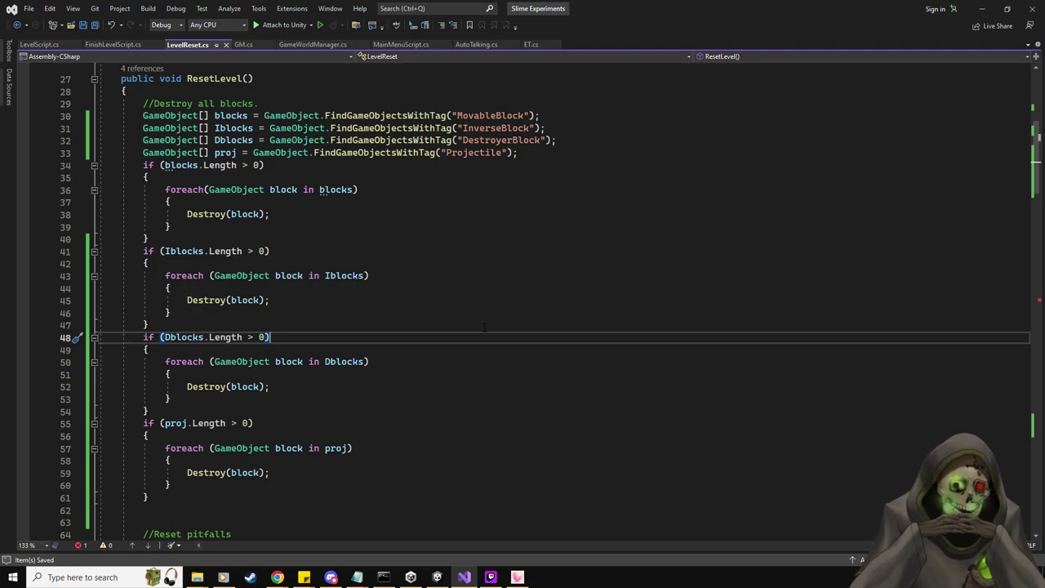
# Check the Unity console for compile errors, return to Visual Studio and go to the line flagged in the error list
pyautogui.moveTo(796, 5); pyautogui.dragTo(447, 70)
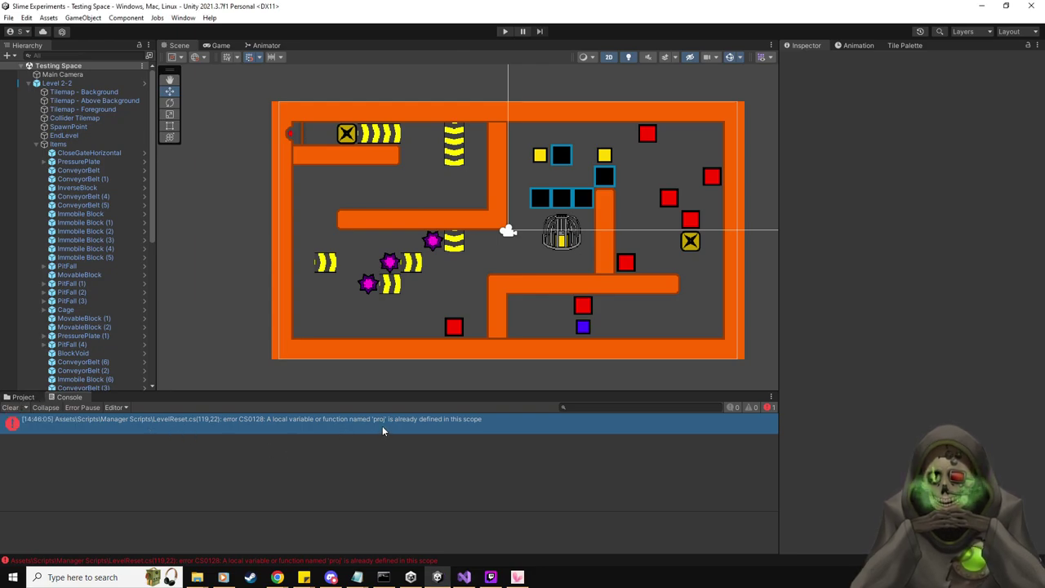
pyautogui.hotkey('alt', 'Tab')
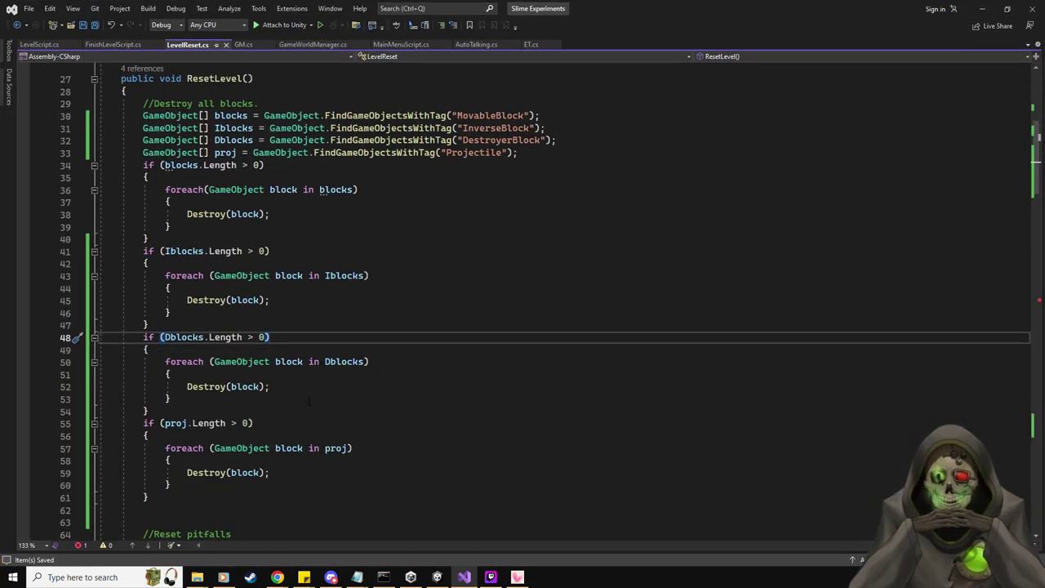
pyautogui.scroll(-4, 312, 396)
pyautogui.scroll(-1, 311, 395)
pyautogui.scroll(5, 470, 362)
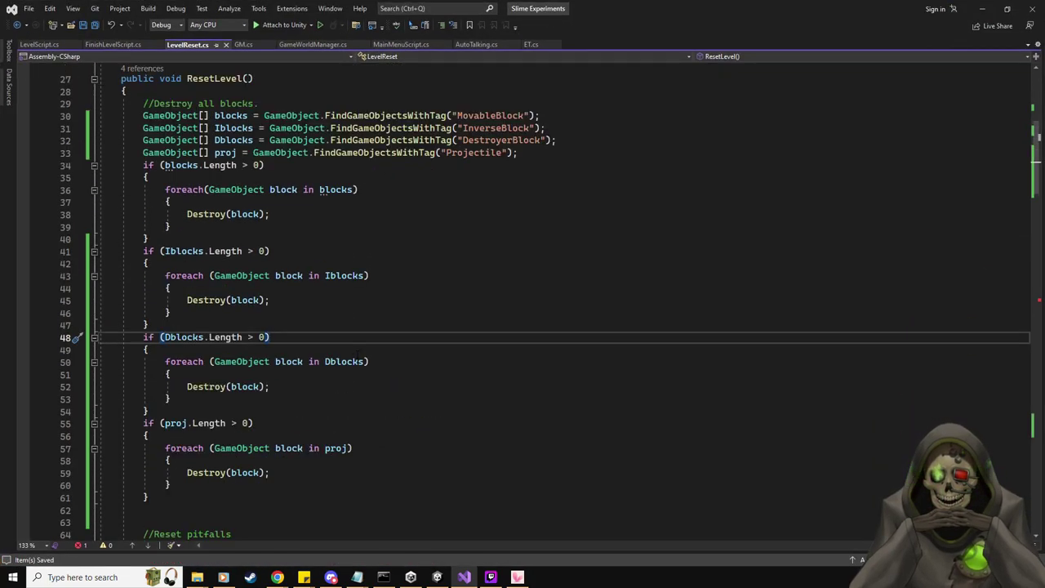
pyautogui.click(471, 353)
pyautogui.scroll(3, 471, 363)
pyautogui.scroll(-1, 470, 362)
pyautogui.scroll(-3, 470, 362)
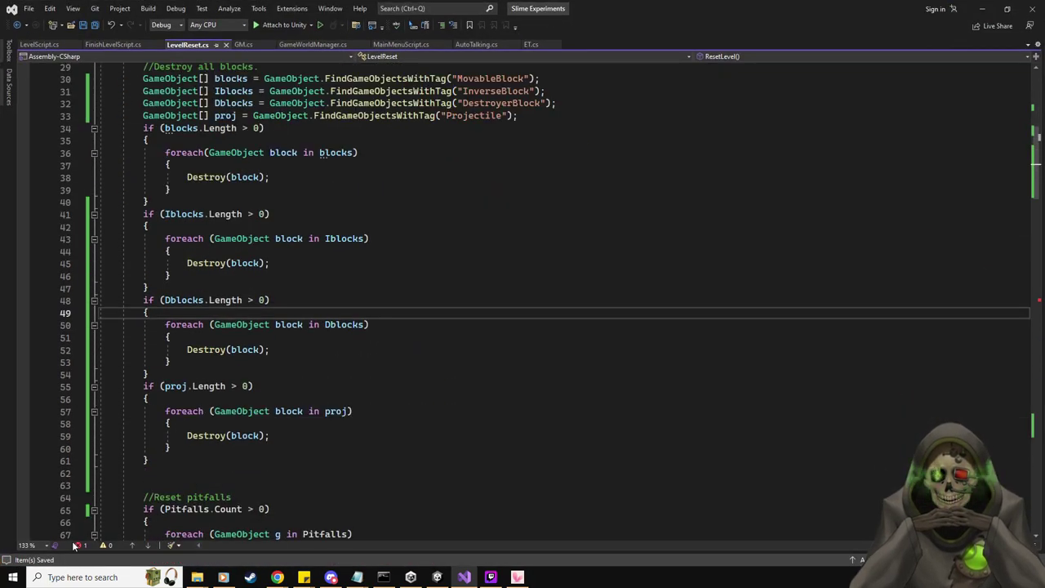
pyautogui.click(77, 545)
pyautogui.doubleClick(289, 457)
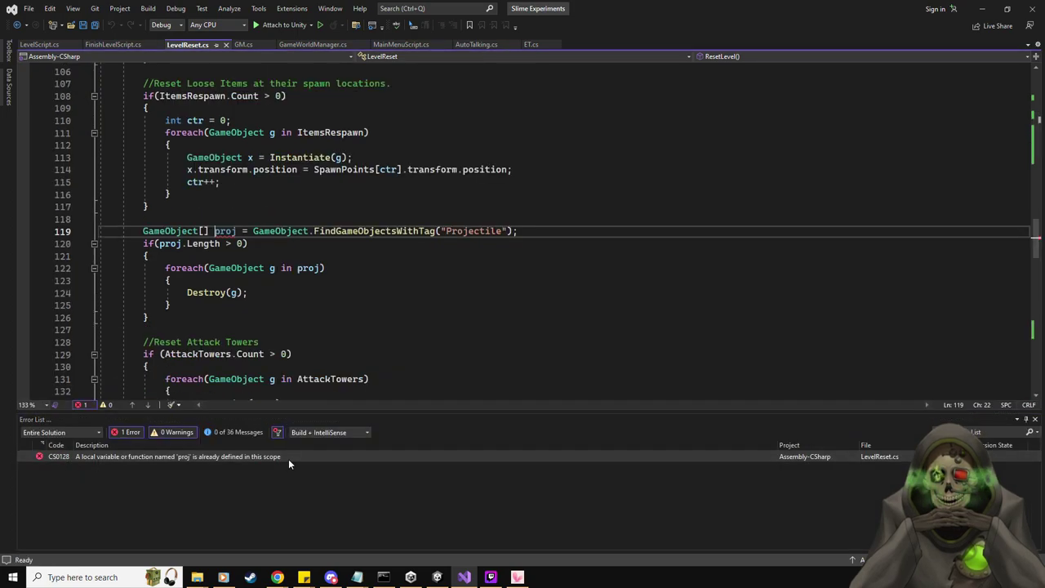
pyautogui.click(425, 285)
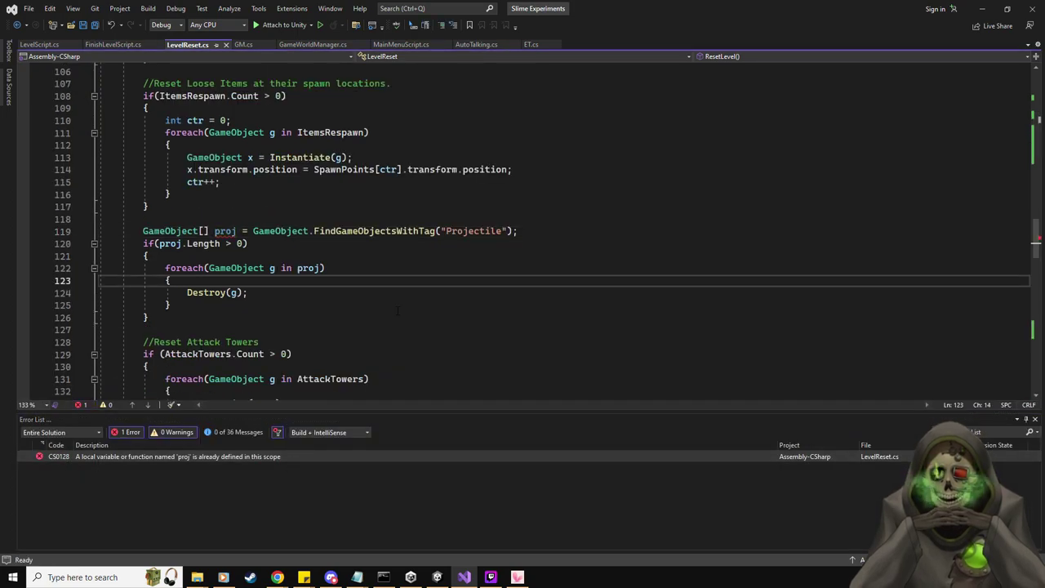
# Cut the proj.Length check and its destroy loop that follow the Dblocks section
pyautogui.scroll(20, 398, 311)
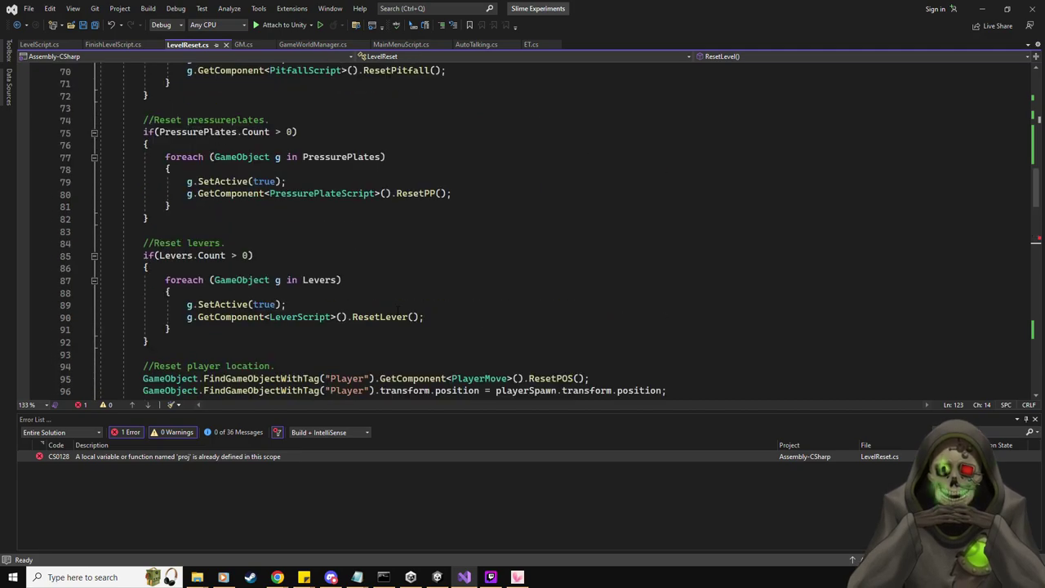
pyautogui.scroll(2, 397, 310)
pyautogui.scroll(-5, 398, 310)
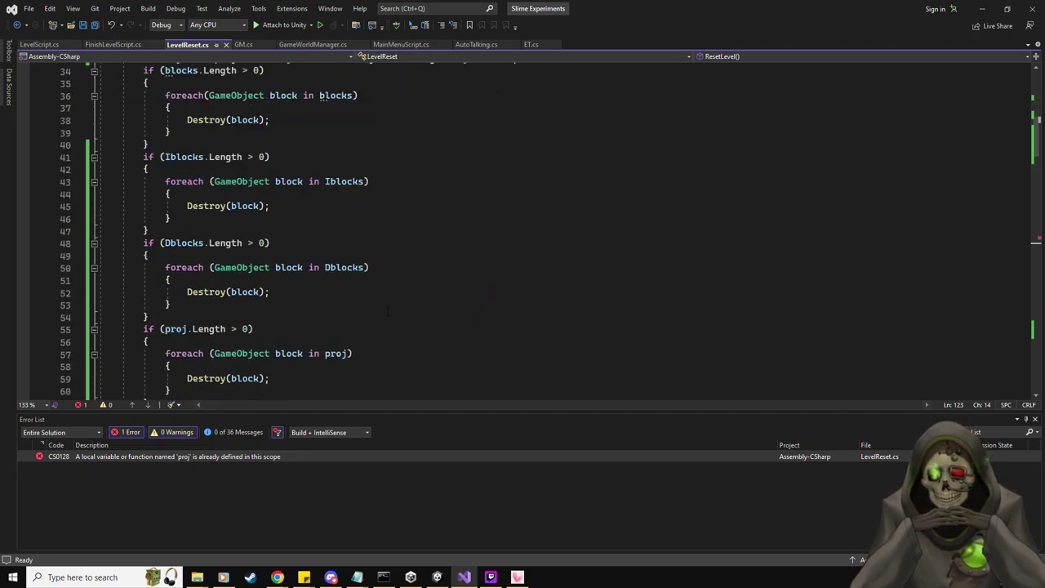
pyautogui.moveTo(160, 370); pyautogui.dragTo(144, 293)
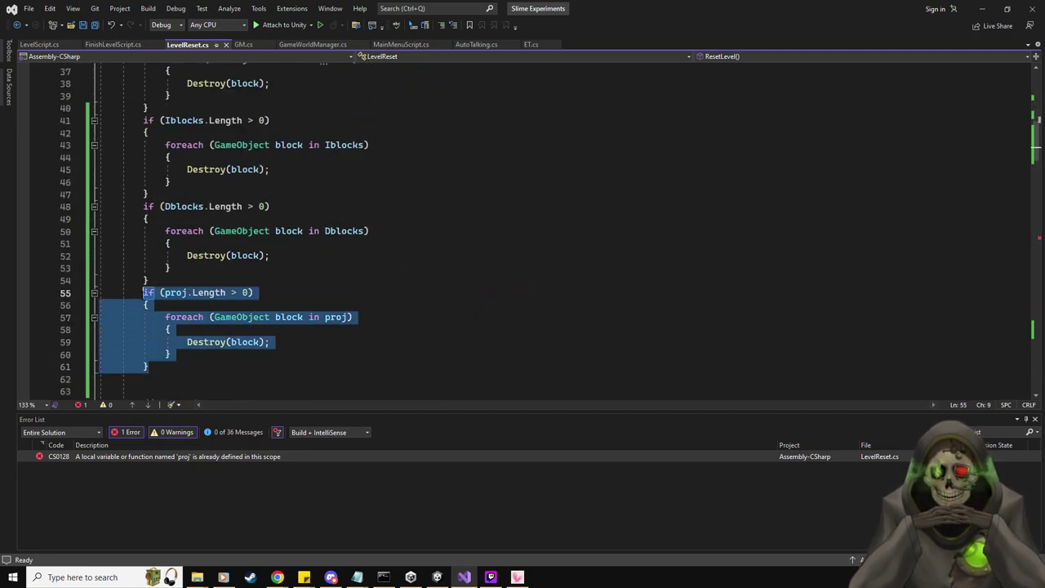
pyautogui.hotkey('ctrl', 'x')
# Delete the proj array declaration directly below the Dblocks declaration at the start of ResetLevel
pyautogui.scroll(7, 327, 245)
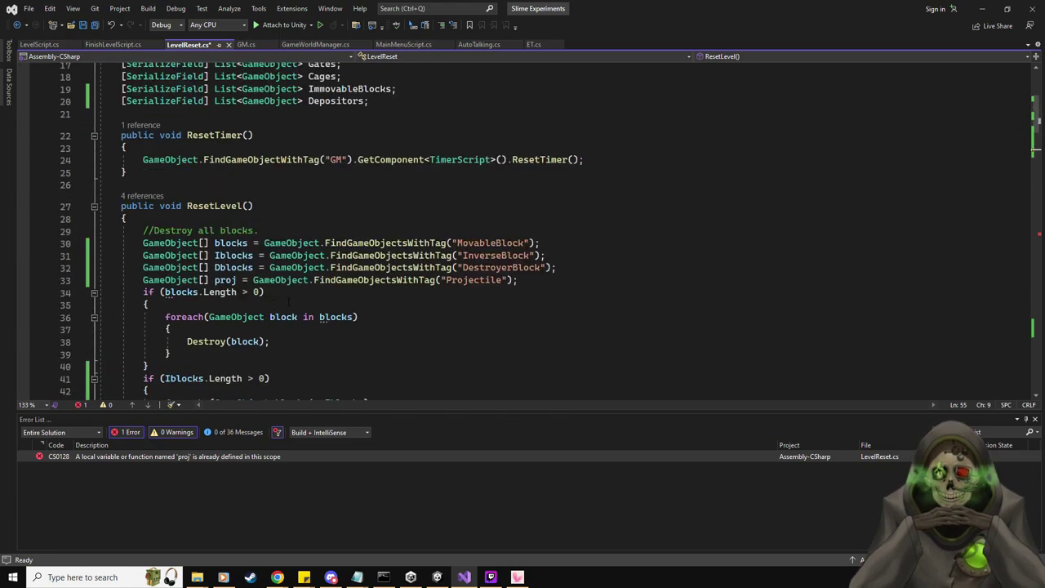
pyautogui.click(531, 280)
pyautogui.hotkey('shift', 'Home')
pyautogui.hotkey('shift', 'Home')
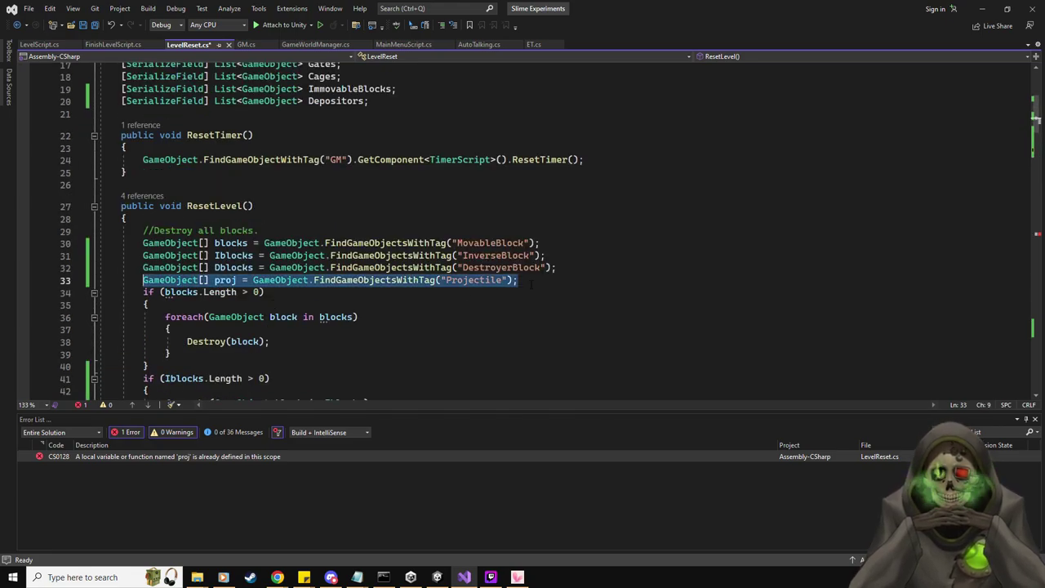
pyautogui.press('BackSpace')
pyautogui.press('BackSpace')
# Review the remaining reset sections of ResetLevel through the end of the script, and close the error list
pyautogui.scroll(-20, 531, 284)
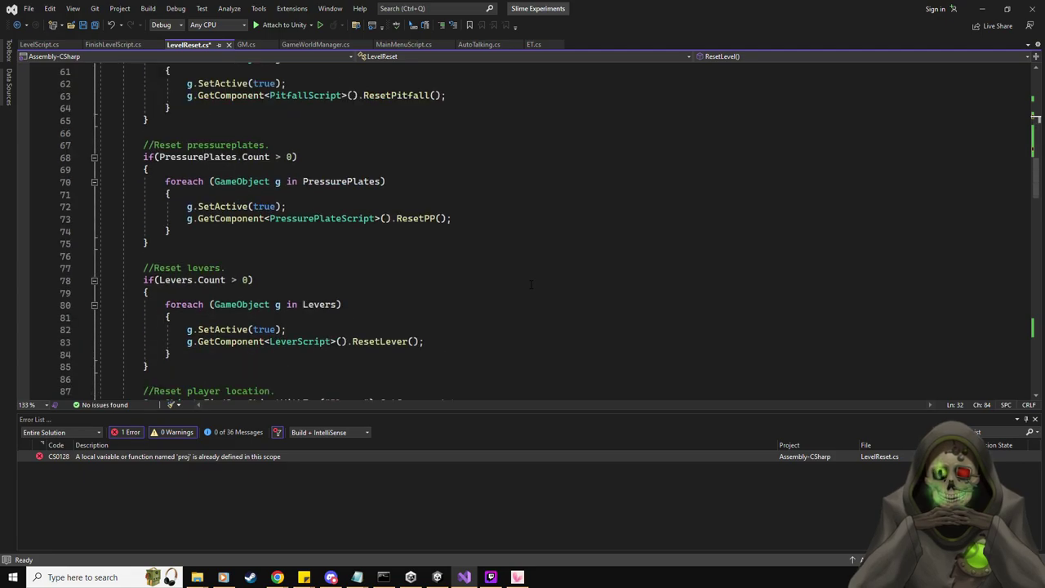
pyautogui.scroll(-6, 531, 283)
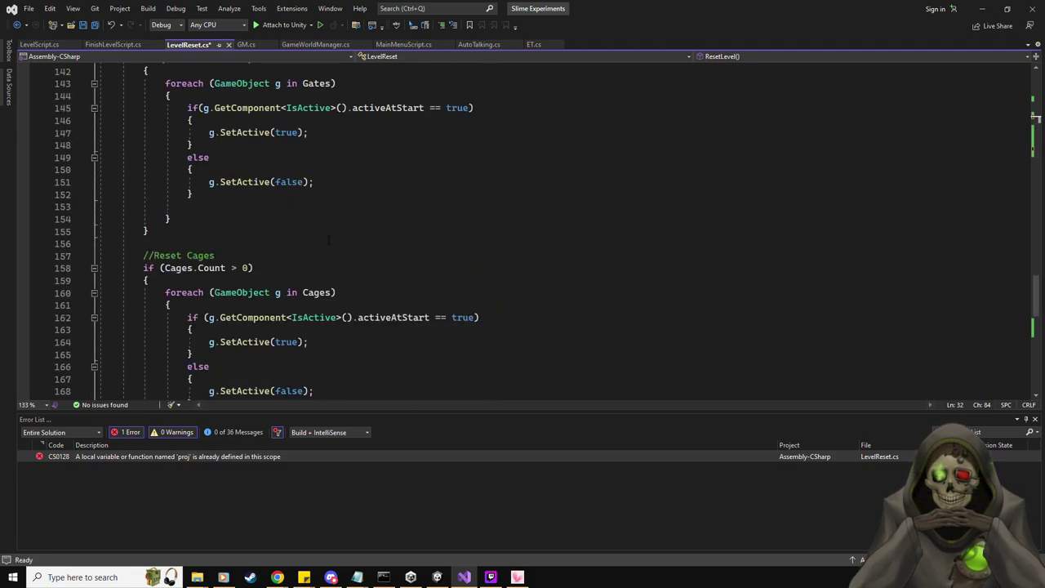
pyautogui.scroll(-6, 329, 240)
pyautogui.scroll(-5, 330, 240)
pyautogui.scroll(15, 329, 242)
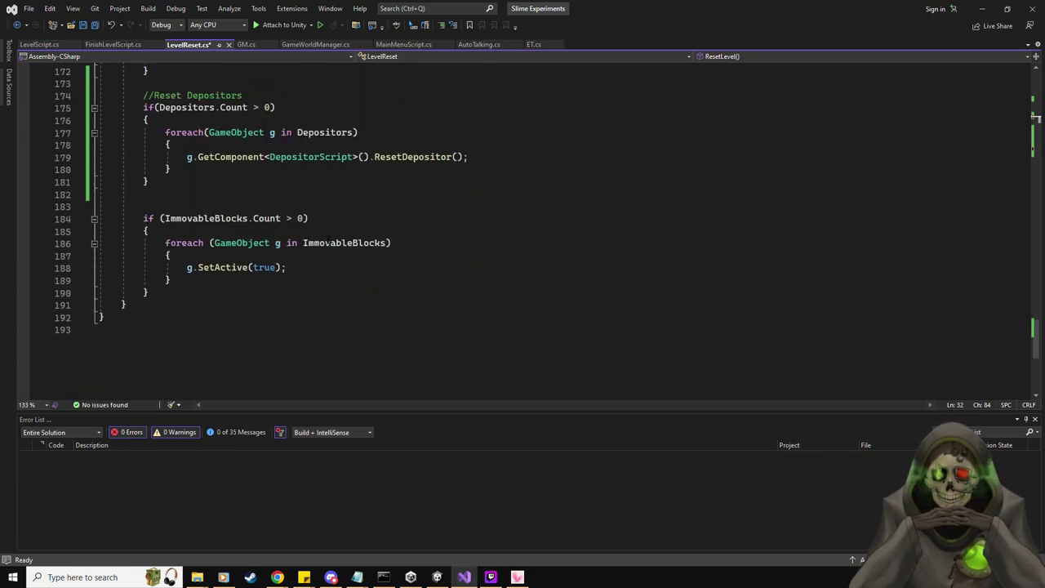
pyautogui.scroll(4, 329, 244)
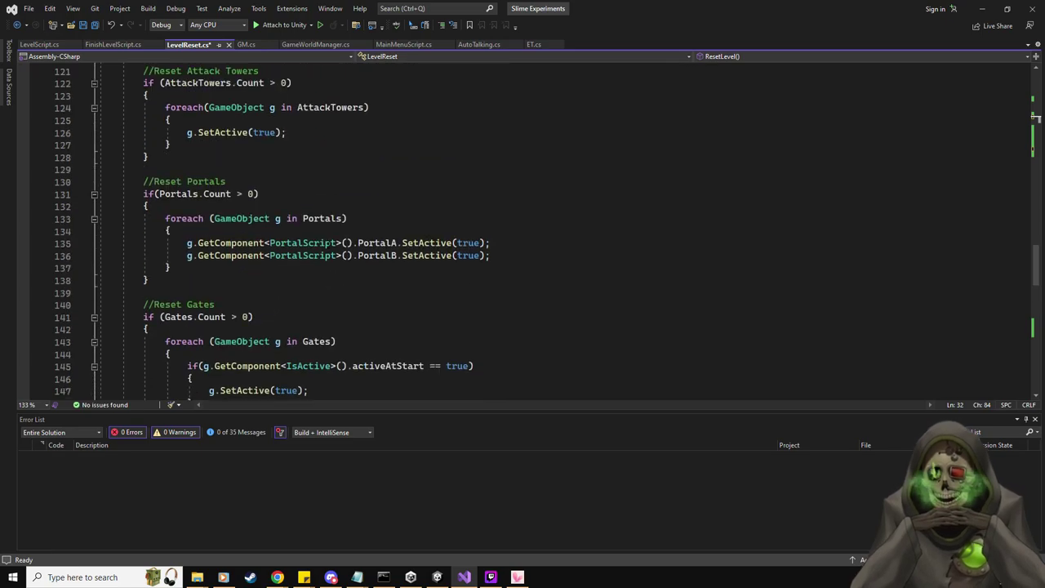
pyautogui.click(433, 206)
pyautogui.scroll(3, 374, 246)
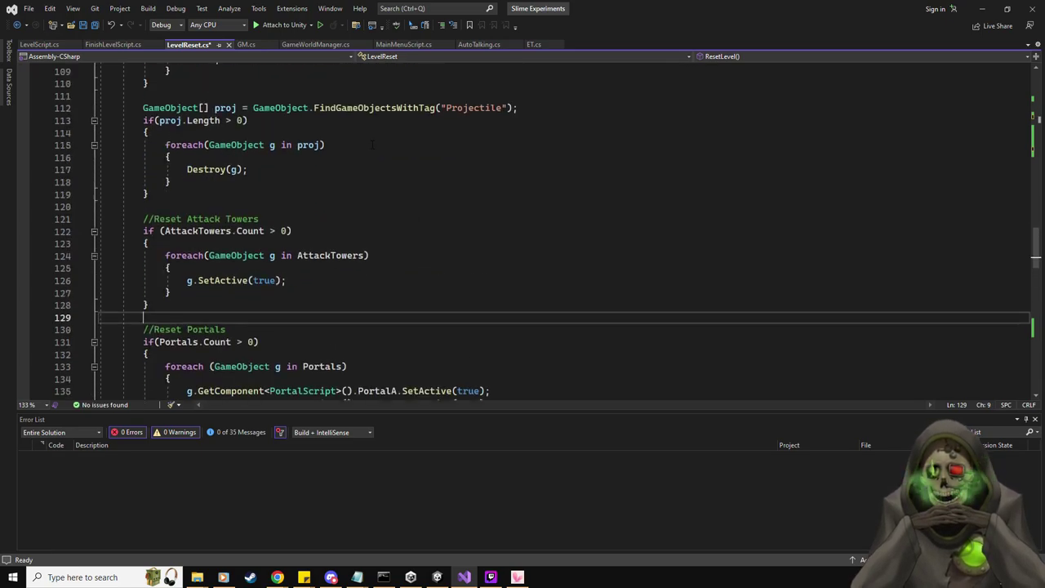
pyautogui.click(1035, 419)
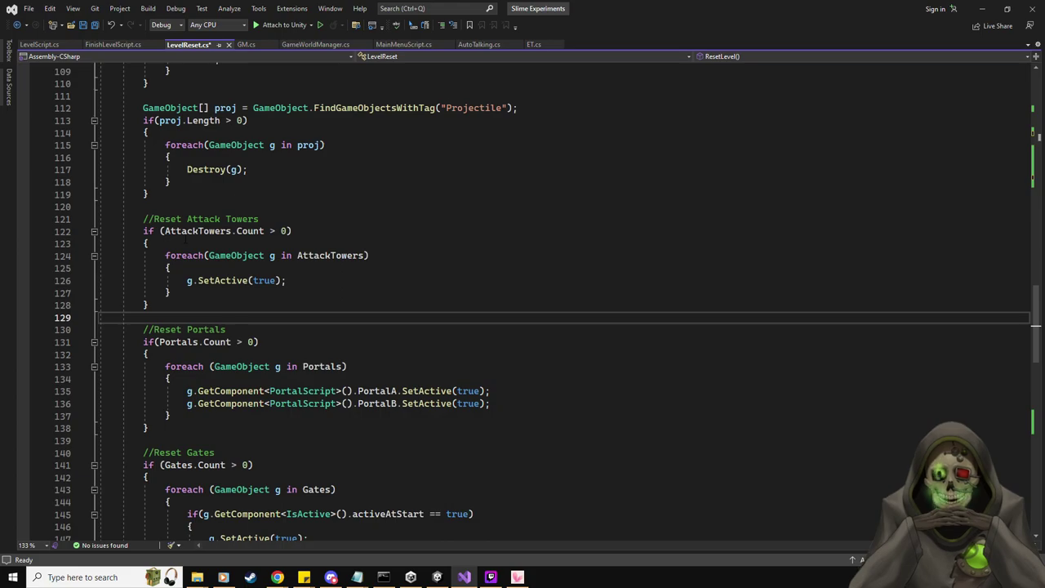
# Cut the proj declaration with its length check and destroy loop above the Attack Towers reset, and remove the leftover blank lines
pyautogui.scroll(1, 181, 249)
pyautogui.scroll(1, 181, 250)
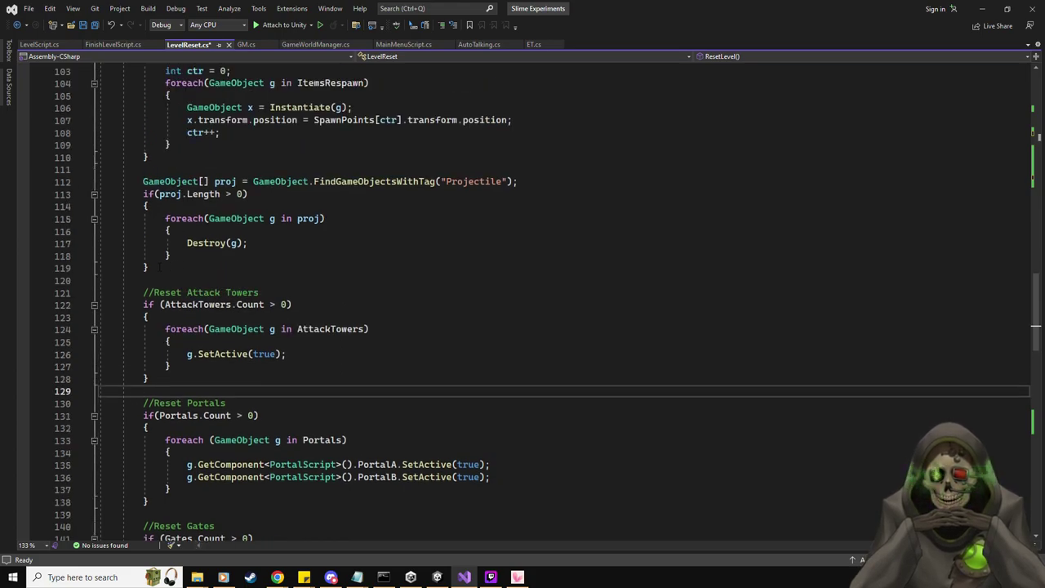
pyautogui.moveTo(150, 267); pyautogui.dragTo(144, 181)
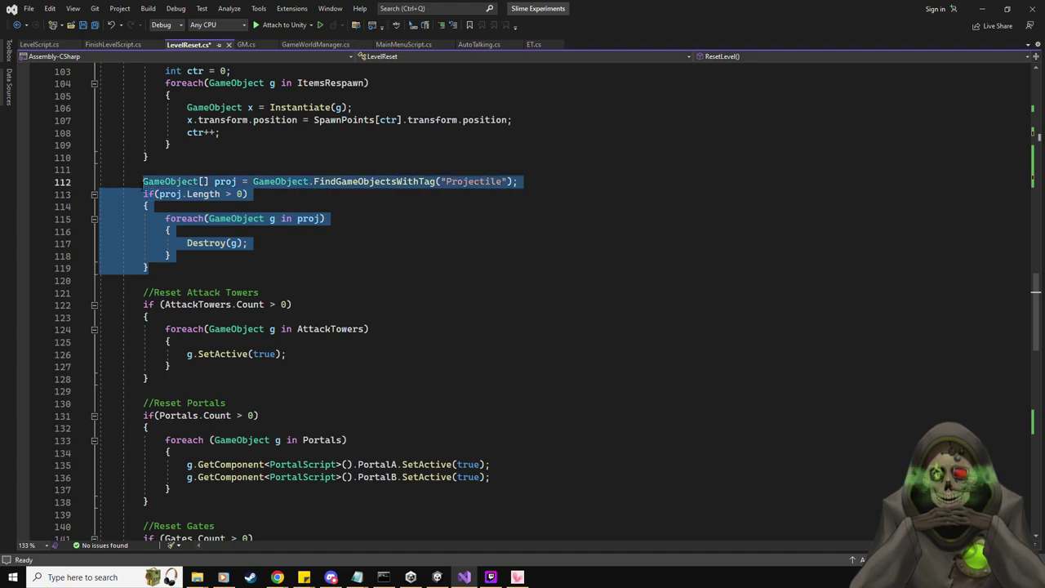
pyautogui.press('Delete')
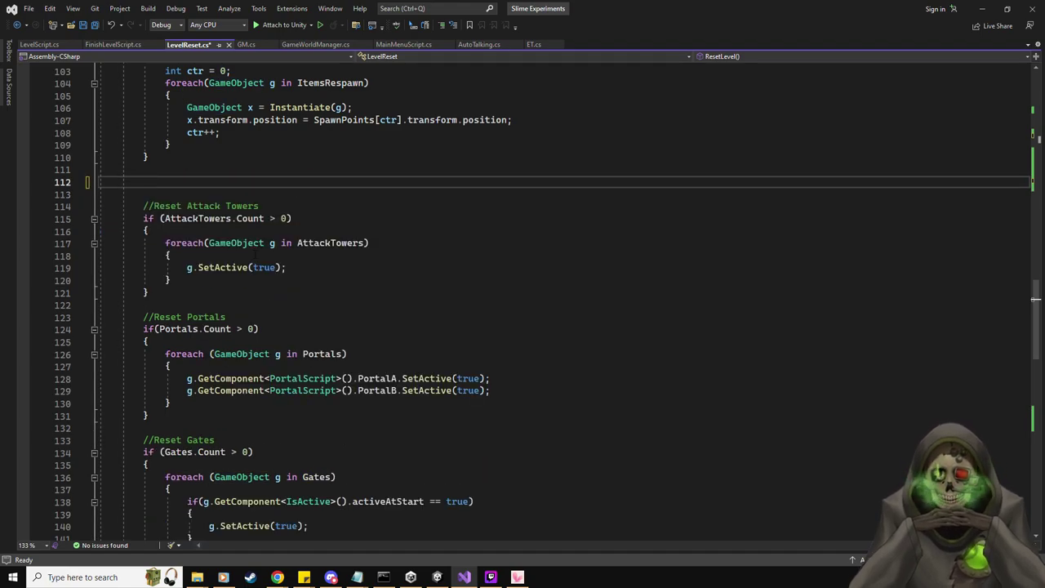
pyautogui.press('BackSpace')
pyautogui.press('BackSpace')
pyautogui.press('BackSpace')
# Paste the proj declaration and its destroy loop on a new line below the Dblocks declaration, and save the script
pyautogui.scroll(20, 256, 253)
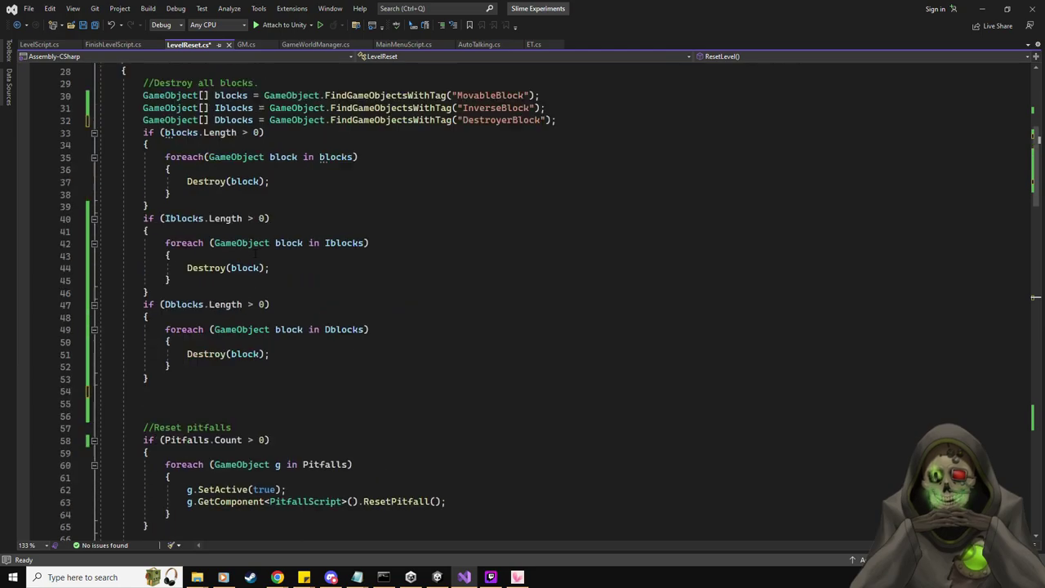
pyautogui.scroll(-3, 581, 192)
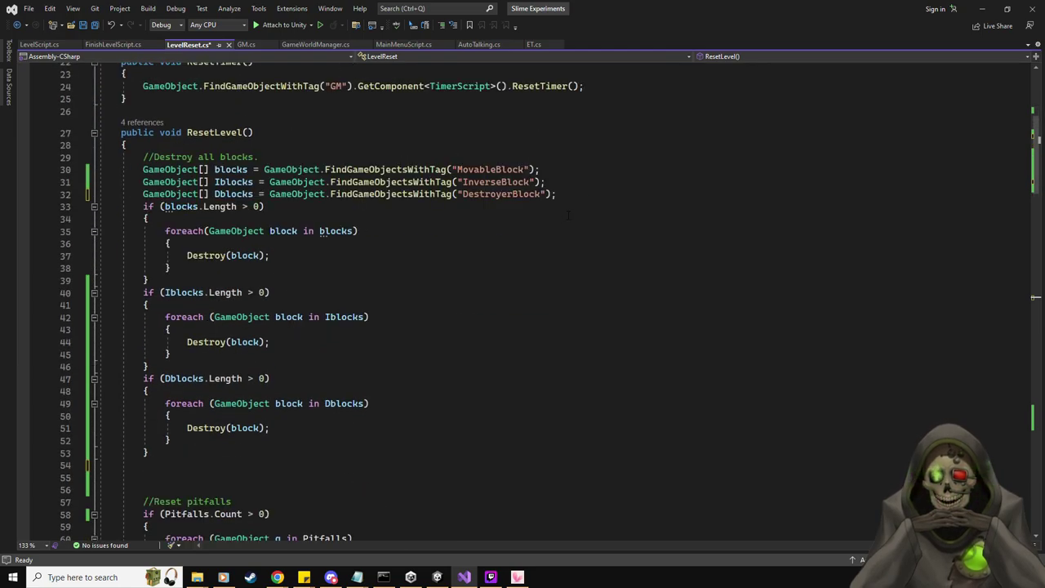
pyautogui.click(582, 193)
pyautogui.press('Return')
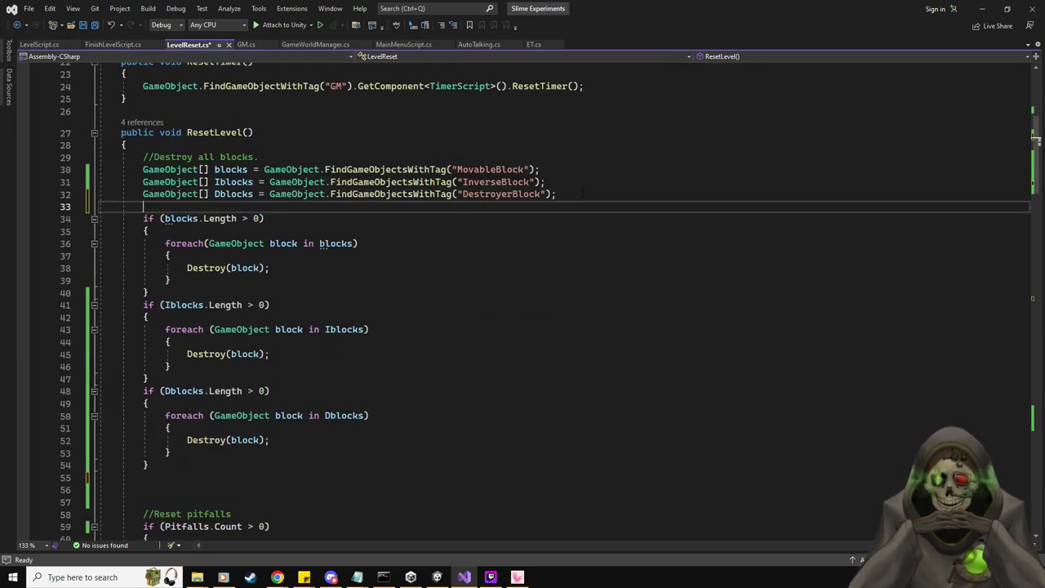
pyautogui.hotkey('ctrl', 'v')
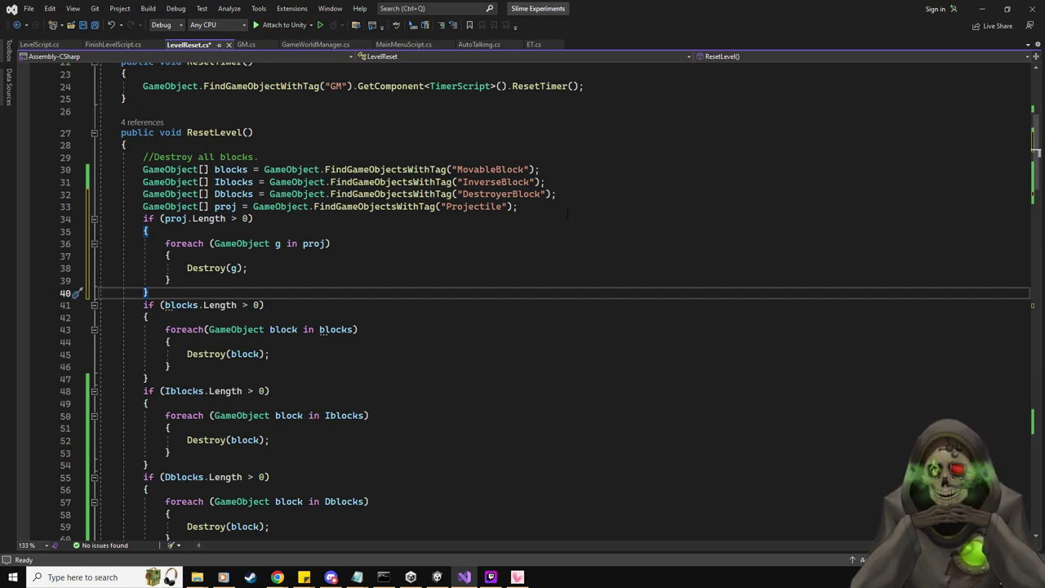
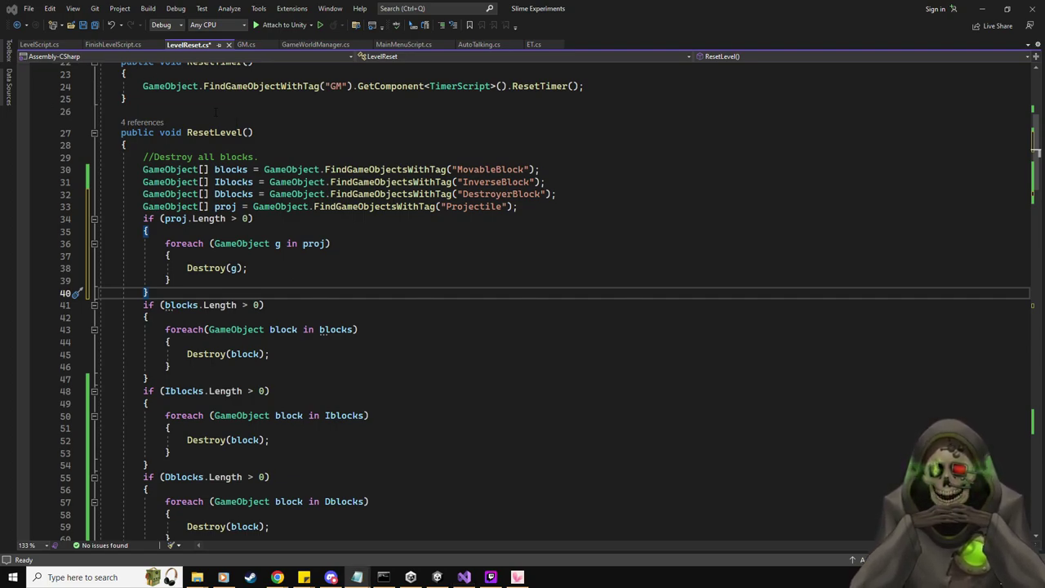
pyautogui.hotkey('ctrl', 's')
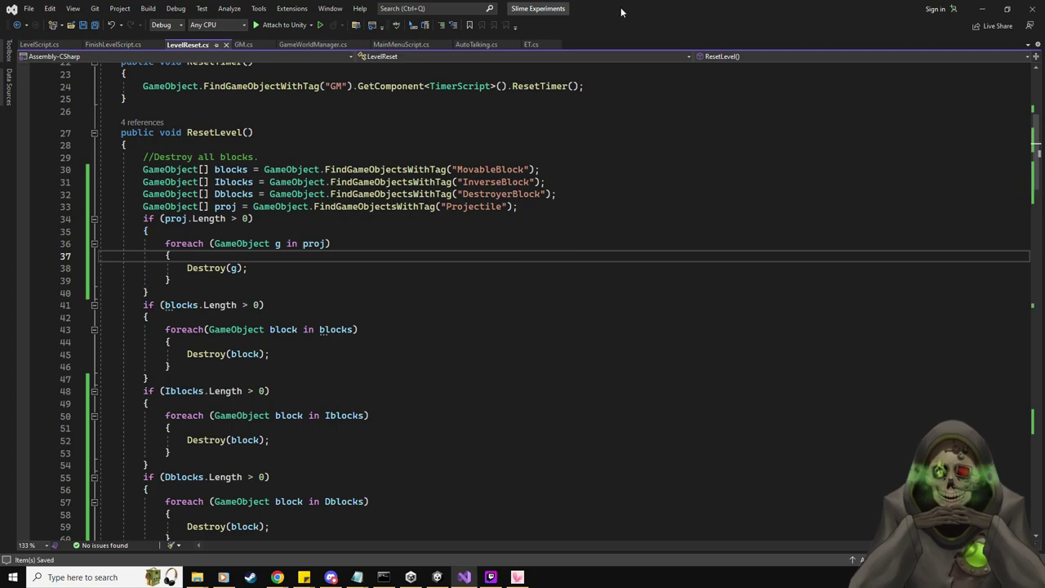
# Switch to Unity and open the Level 2-4 prefab from the Prefabs/Levels folder
pyautogui.hotkey('alt', 'Tab')
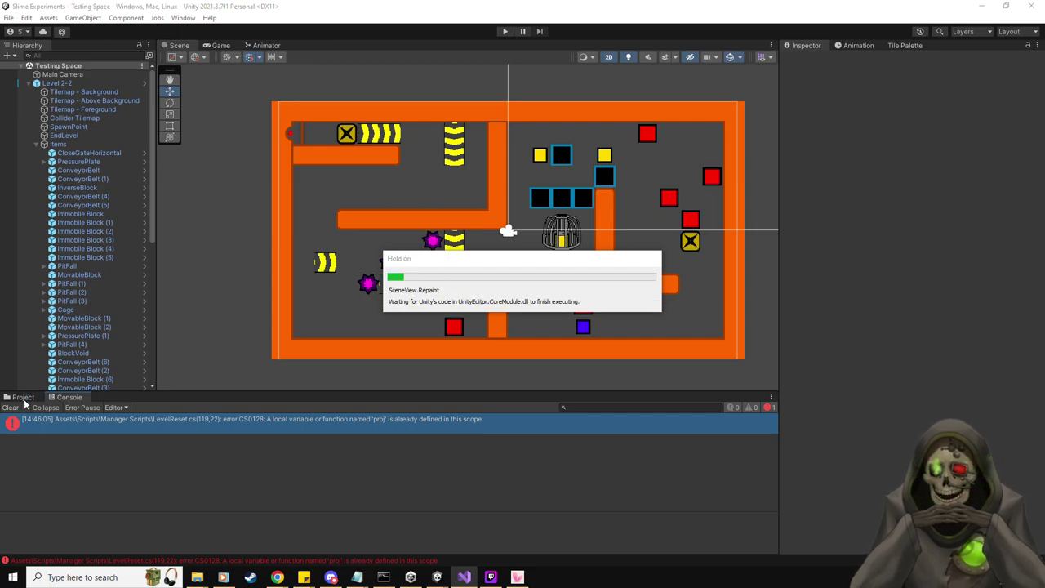
pyautogui.click(23, 398)
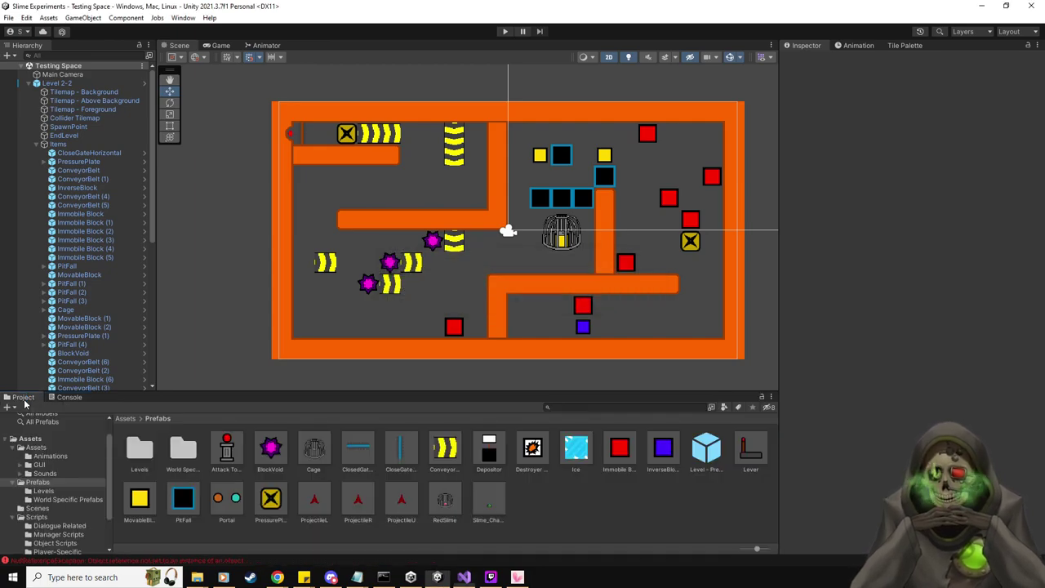
pyautogui.click(41, 491)
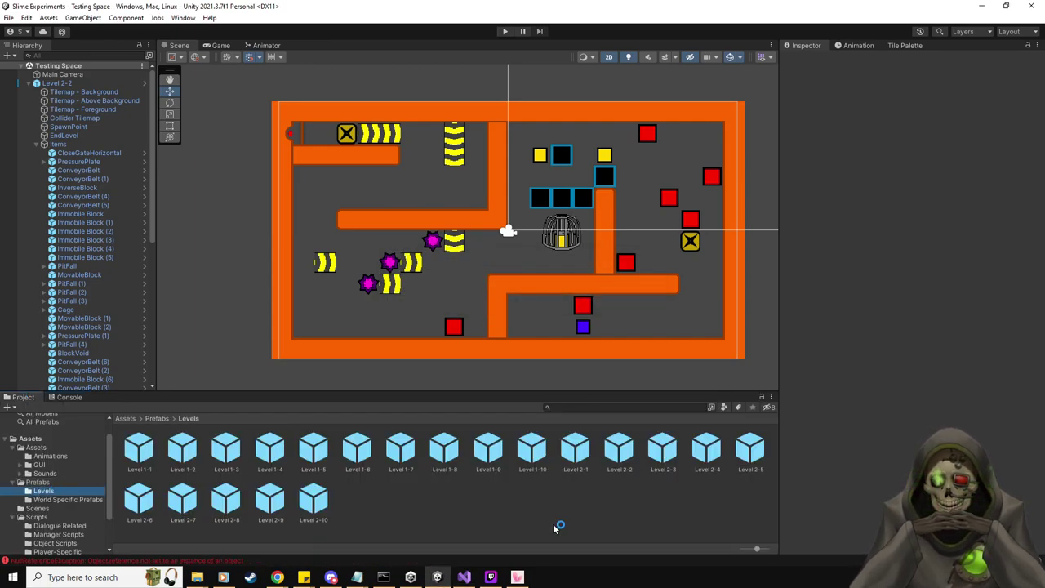
pyautogui.doubleClick(699, 455)
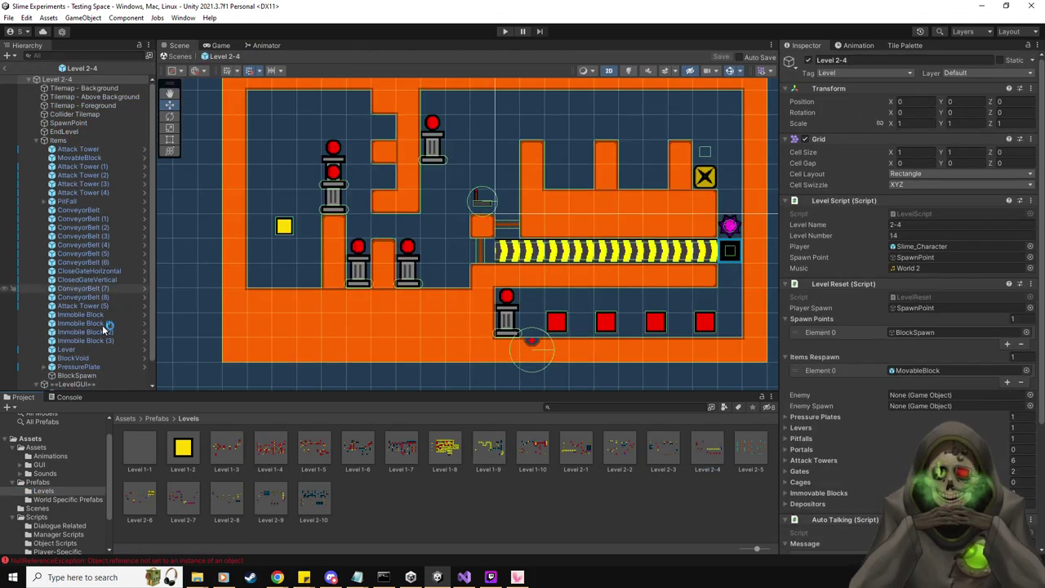
# Set the PressurePlate's Obj To Manipulate to the Destroyer Block prefab, save the Level 2-4 prefab, and return to the Testing Space scene
pyautogui.click(73, 358)
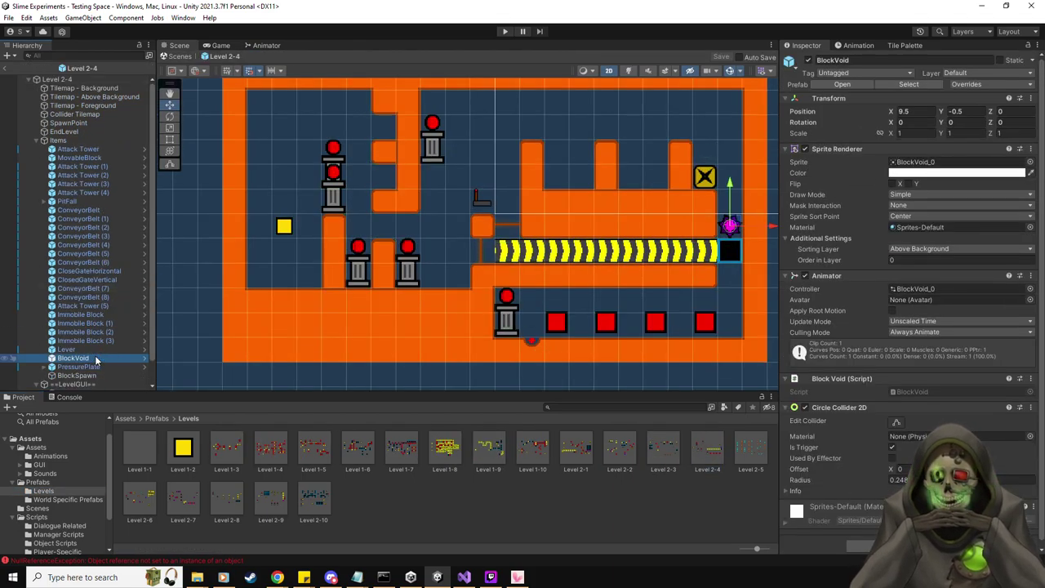
pyautogui.click(80, 366)
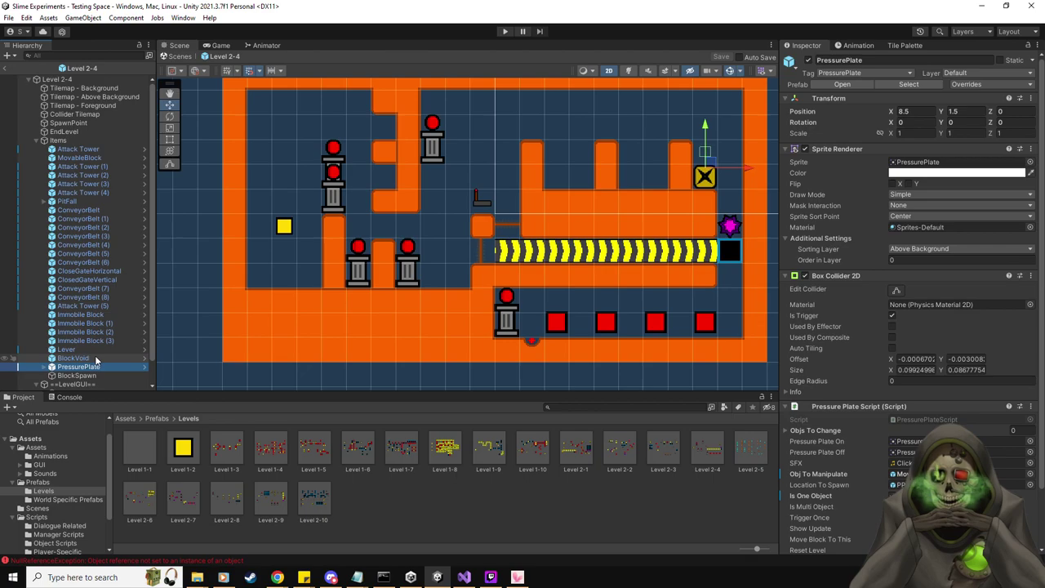
pyautogui.click(43, 367)
pyautogui.scroll(-2, 882, 430)
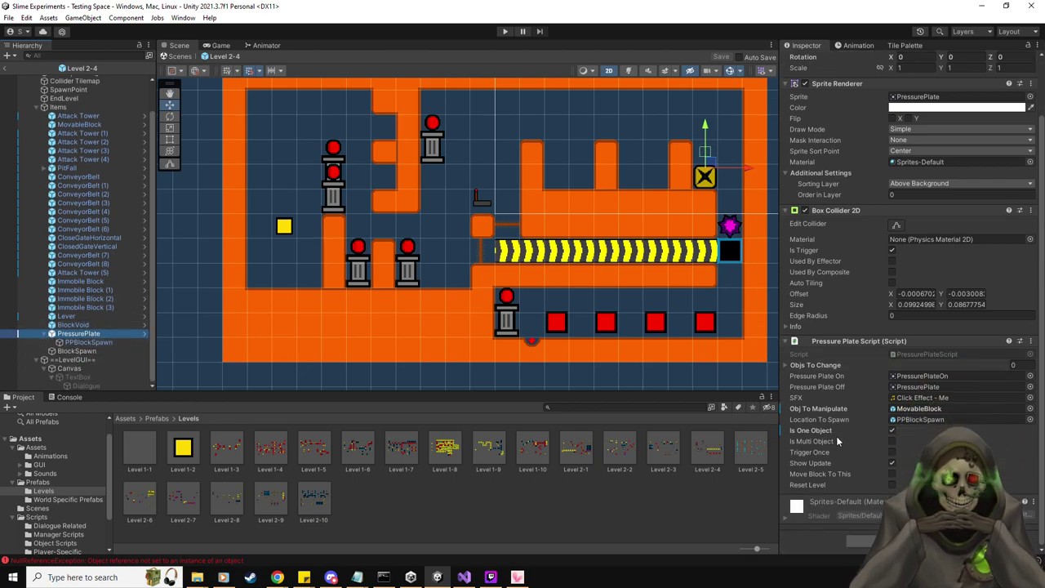
pyautogui.click(36, 483)
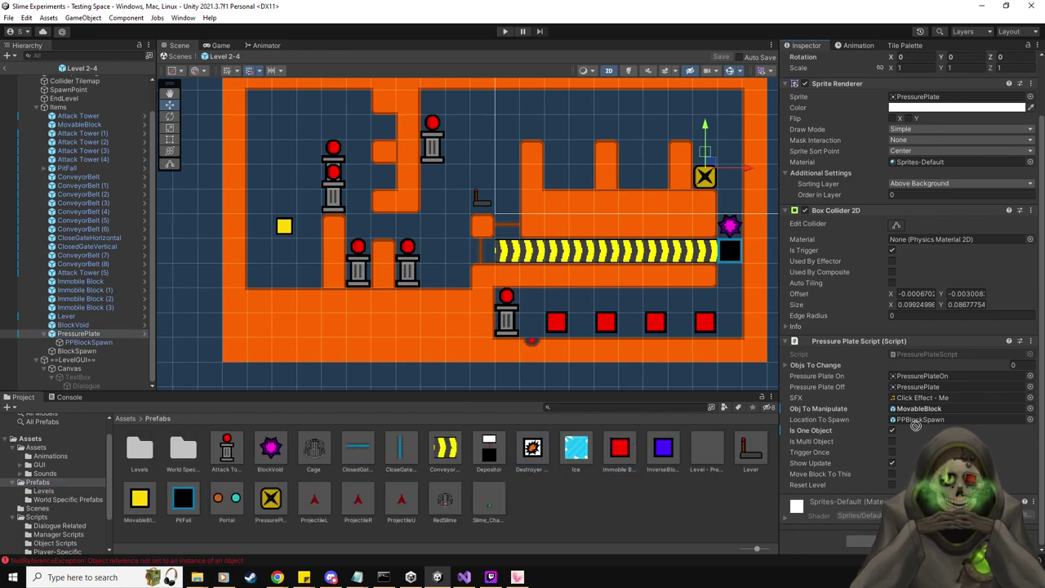
pyautogui.click(921, 409)
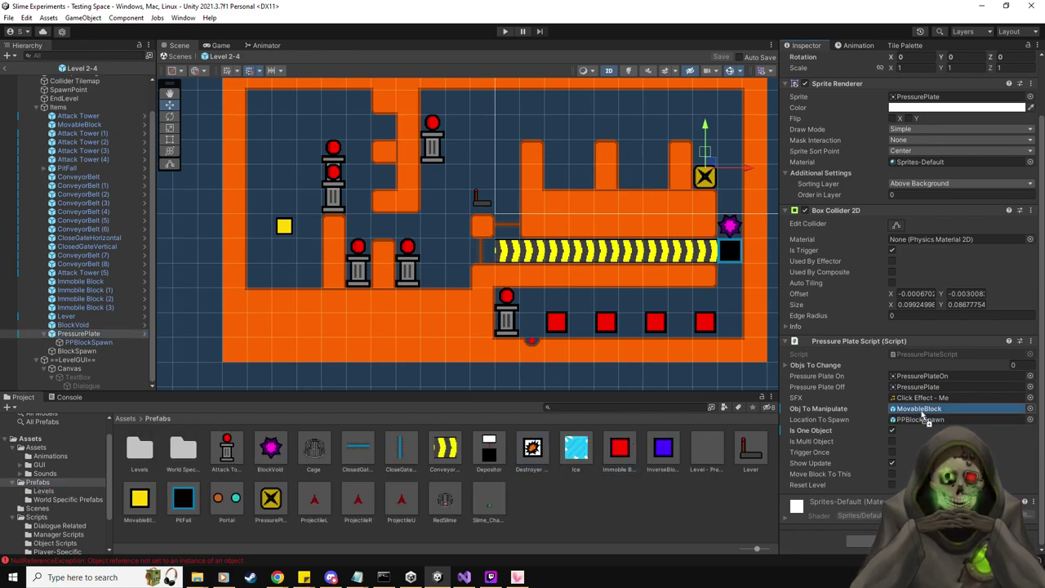
pyautogui.moveTo(922, 413); pyautogui.dragTo(921, 412)
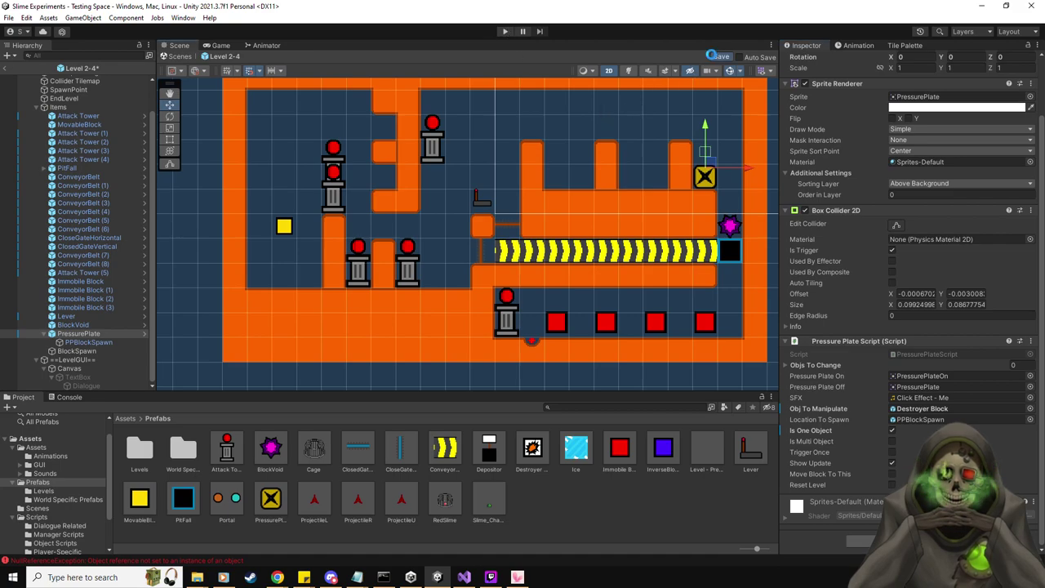
pyautogui.click(7, 68)
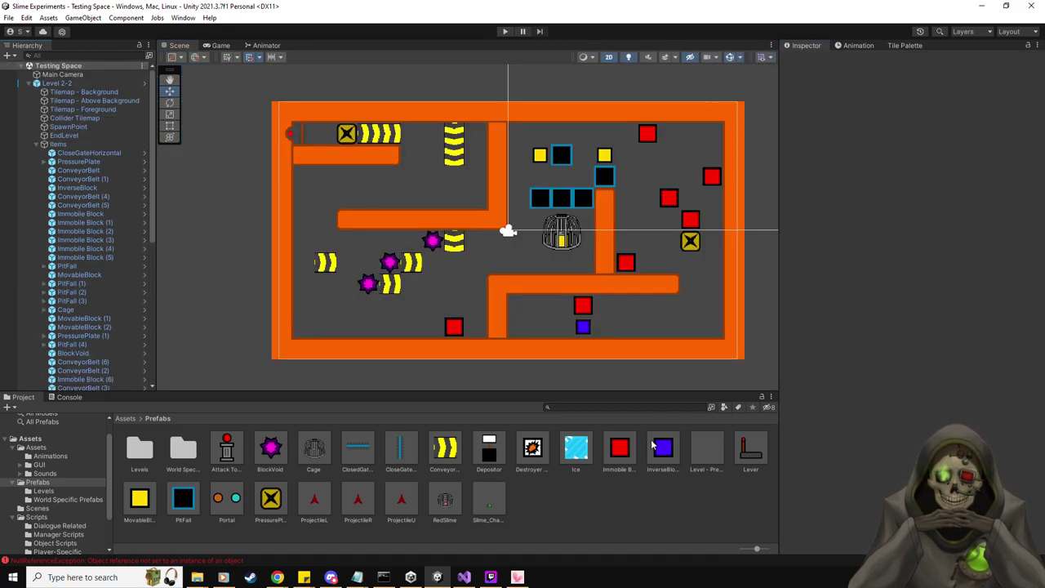
# Delete Level 2-2 from the Testing Space scene, and add the Level 2-4 prefab from the Prefabs/Levels folder in its place
pyautogui.click(65, 499)
pyautogui.click(63, 84)
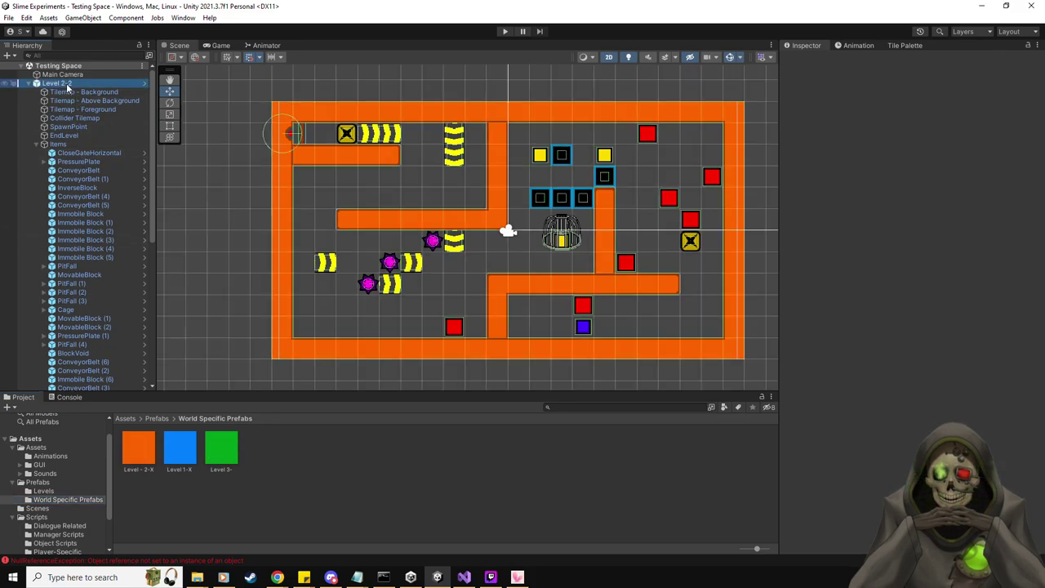
pyautogui.press('Delete')
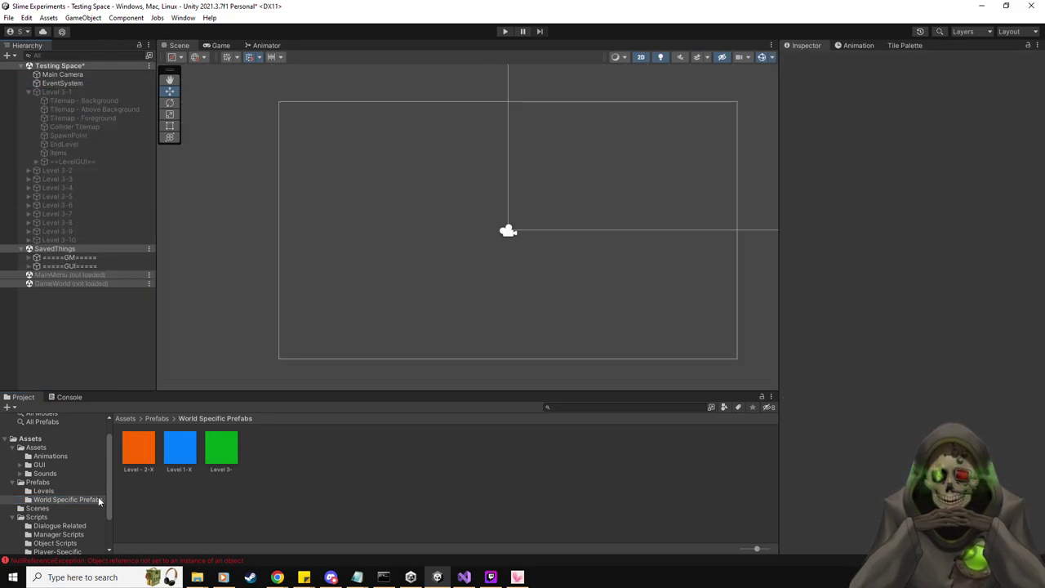
pyautogui.click(45, 491)
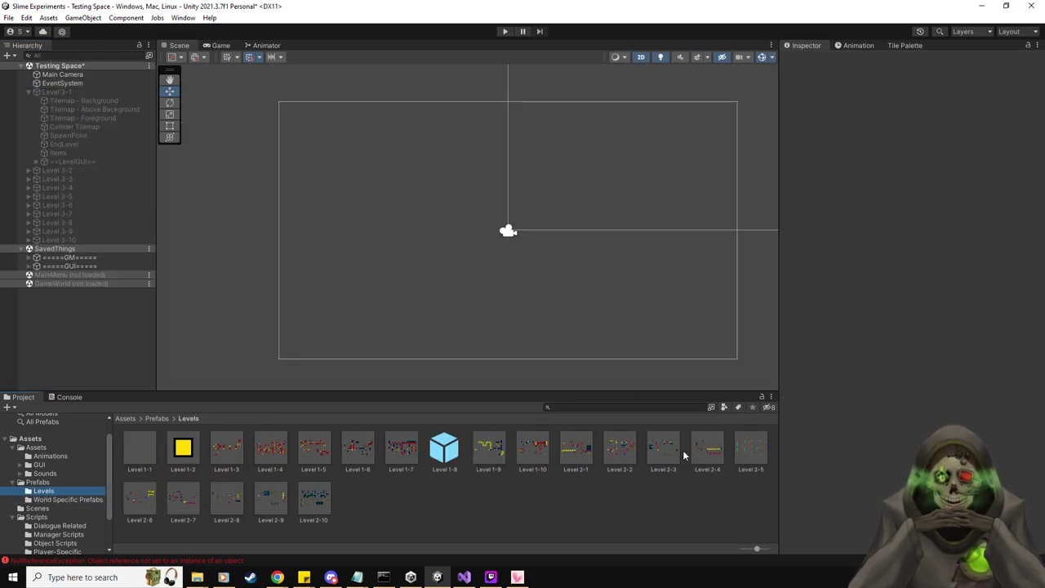
pyautogui.moveTo(709, 452); pyautogui.dragTo(83, 92)
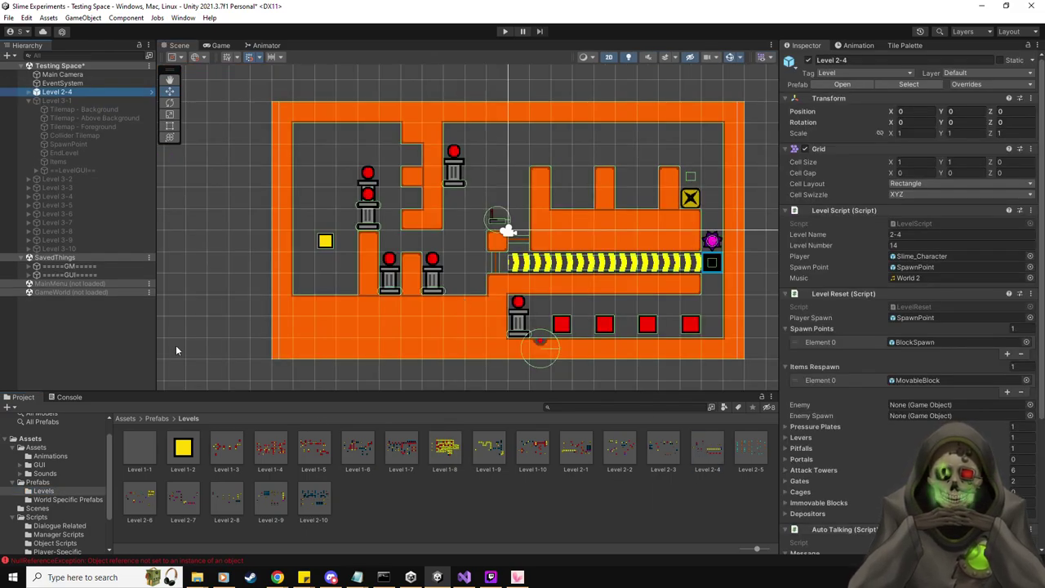
pyautogui.click(31, 91)
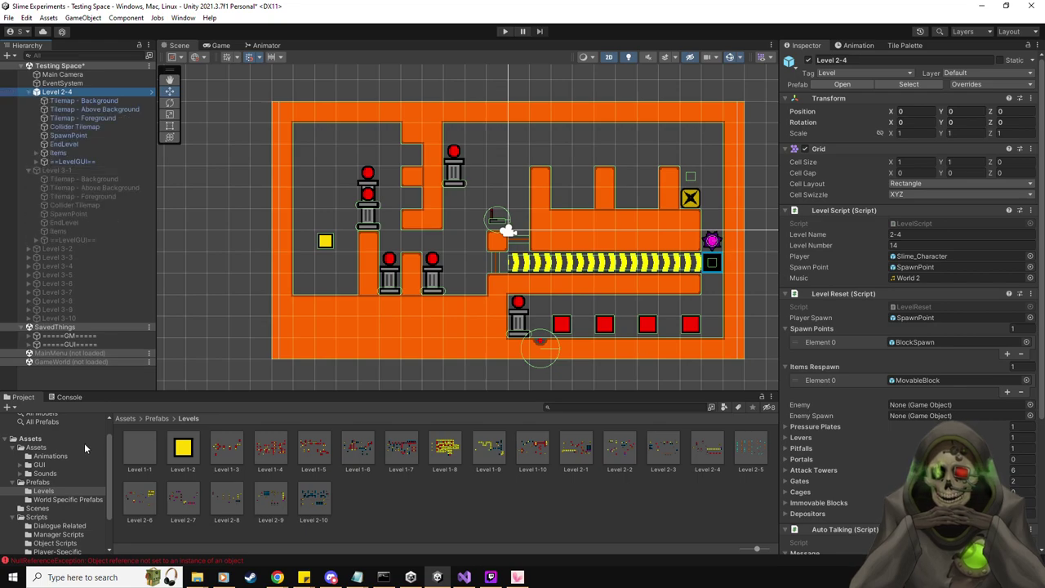
# Place a Destroyer Block just beside the lever at about X 0.5, Y 1.5, and start play mode
pyautogui.click(38, 483)
pyautogui.moveTo(538, 464); pyautogui.dragTo(519, 198)
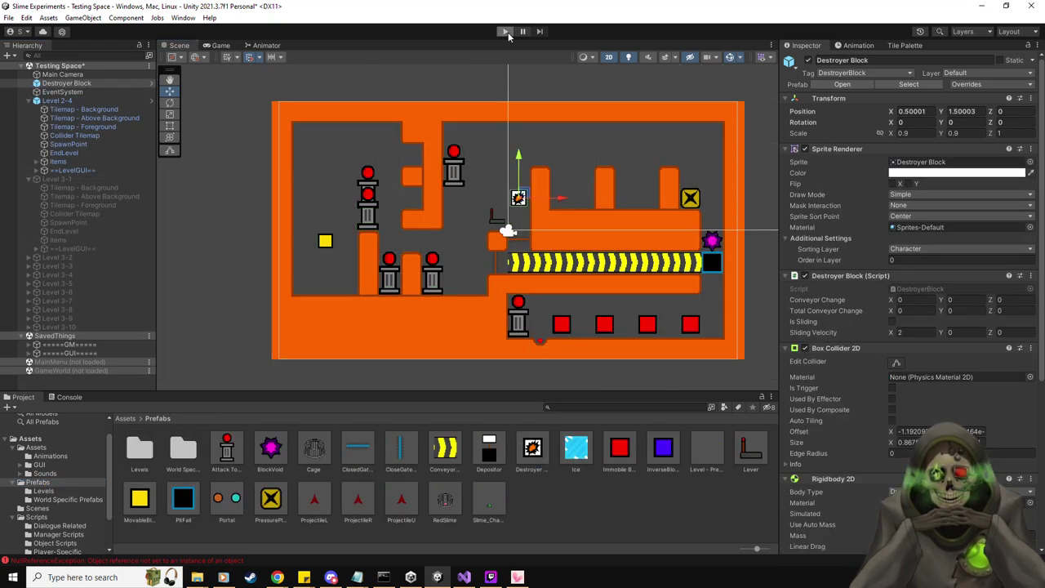
pyautogui.click(506, 32)
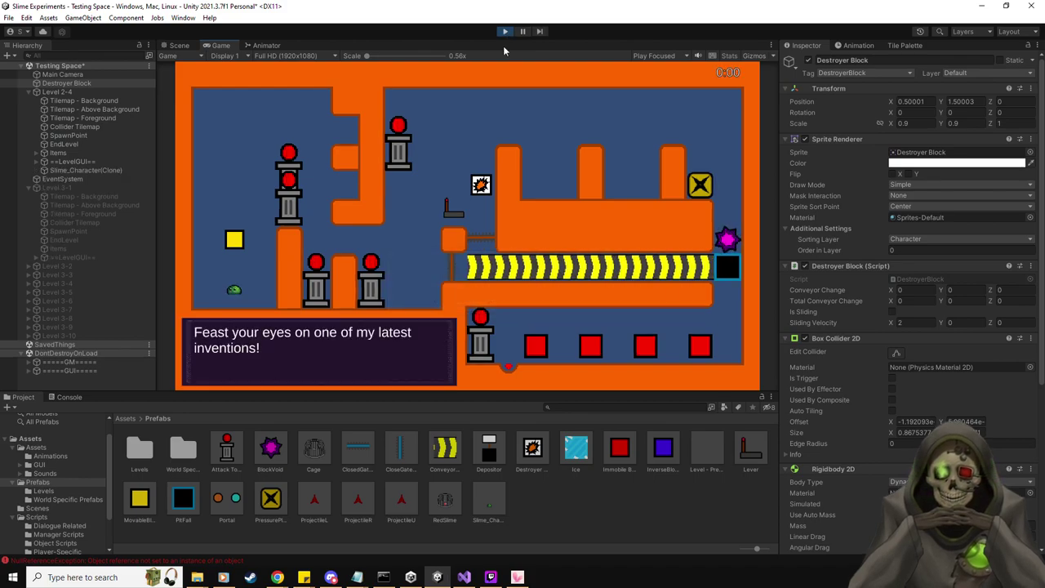
# Move the running Slime_Character clone next to the lever and Destroyer Block, at about X -0.5, Y 2
pyautogui.click(179, 45)
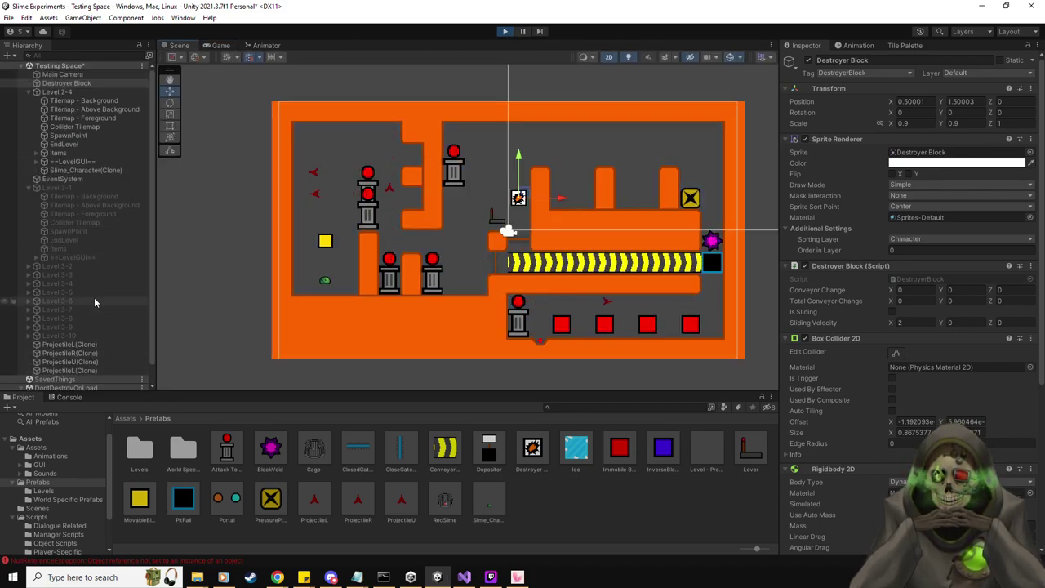
pyautogui.click(96, 170)
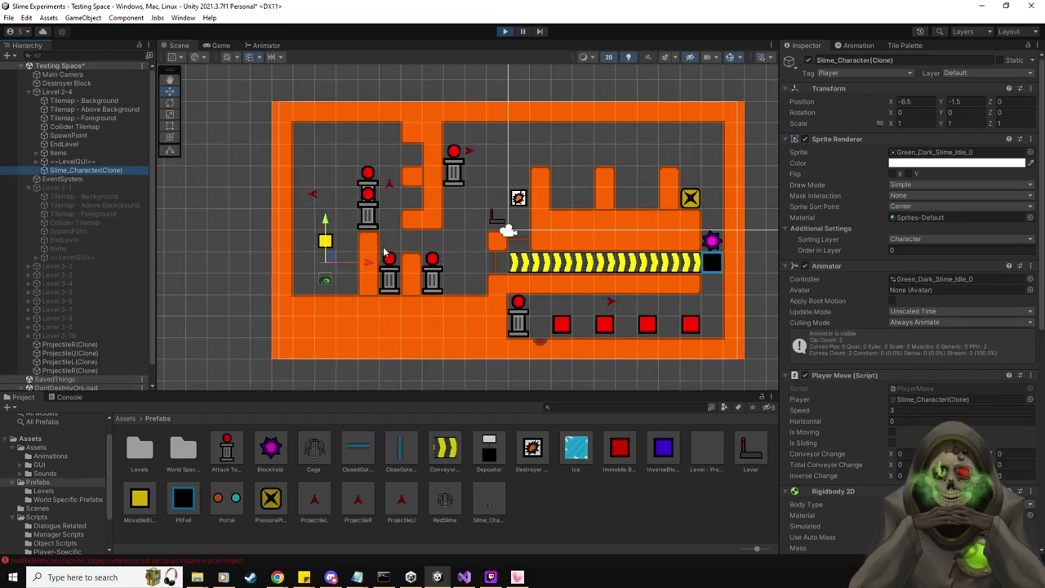
pyautogui.moveTo(450, 311)
pyautogui.mouseDown()
pyautogui.moveTo(489, 268)
pyautogui.moveTo(490, 193)
pyautogui.moveTo(500, 181)
pyautogui.mouseUp()
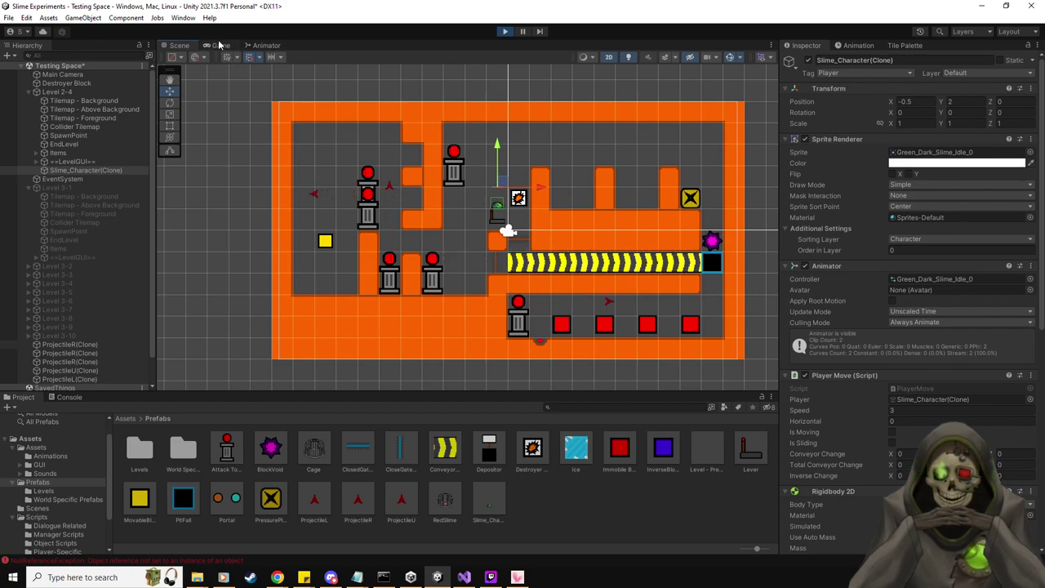
# Play-test Level 2-4 by opening the gate with the lever and pushing the Destroyer Block down toward the conveyor belt, and stop play mode
pyautogui.click(218, 45)
pyautogui.press('s')
pyautogui.press('w')
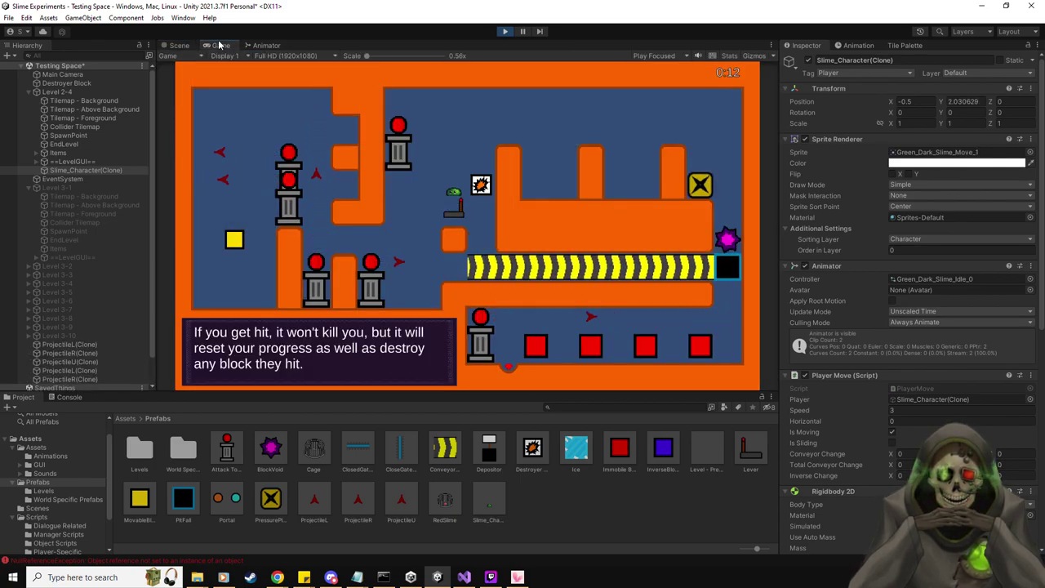
pyautogui.press('d')
pyautogui.press('s')
pyautogui.press('s')
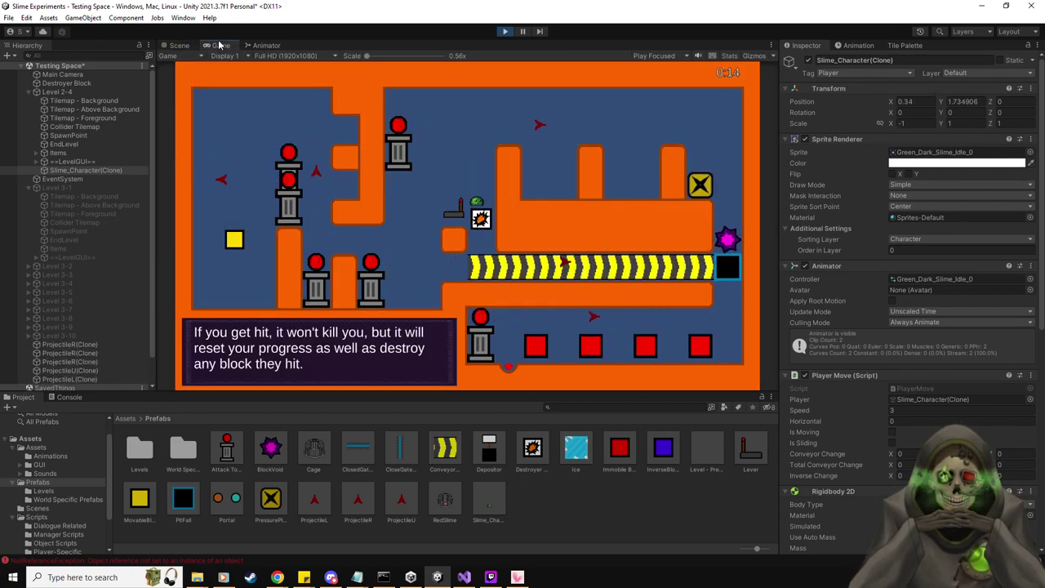
pyautogui.press('s')
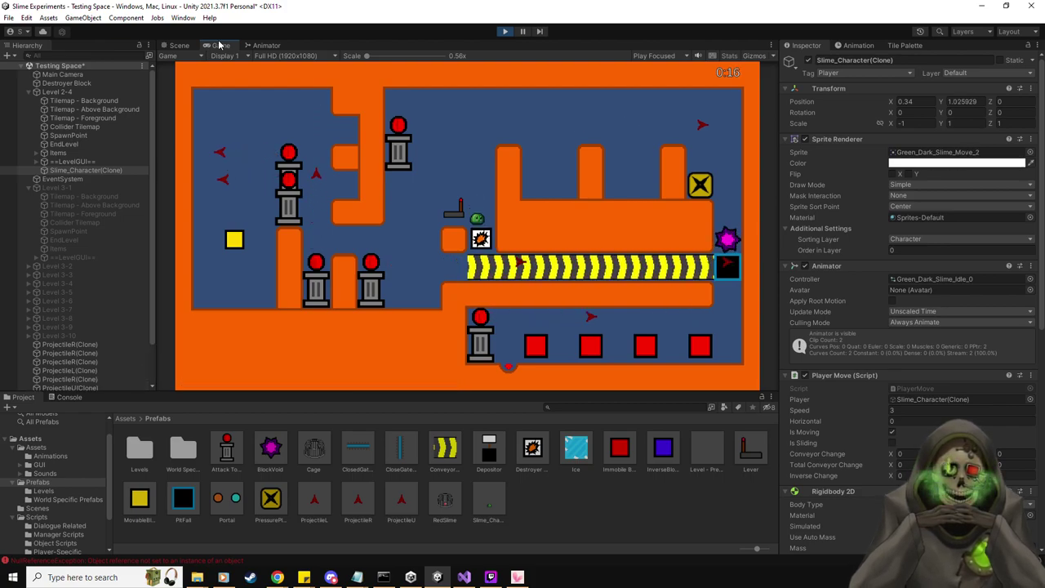
pyautogui.press('a')
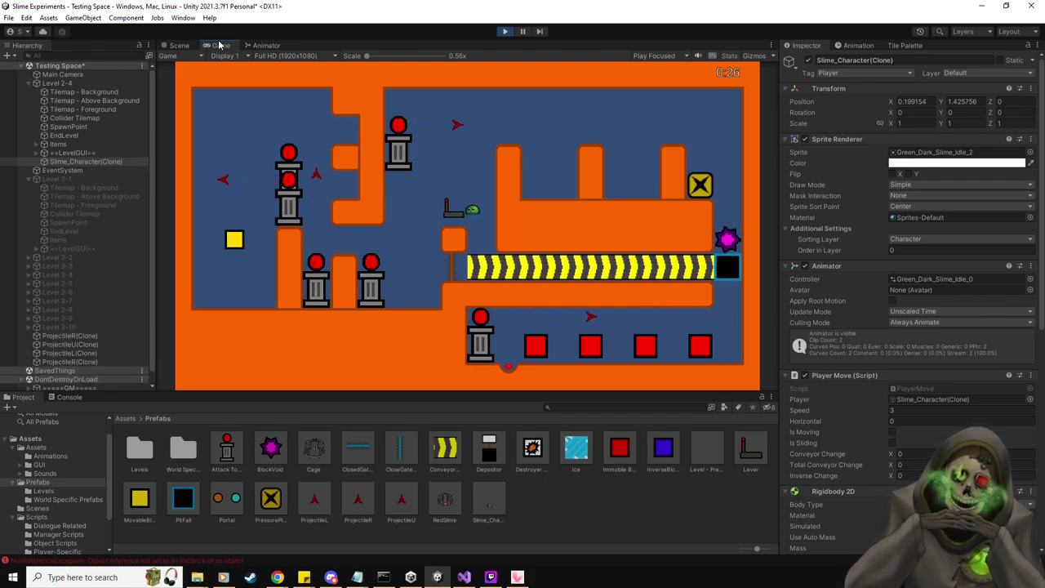
pyautogui.hotkey('ctrl', 'p')
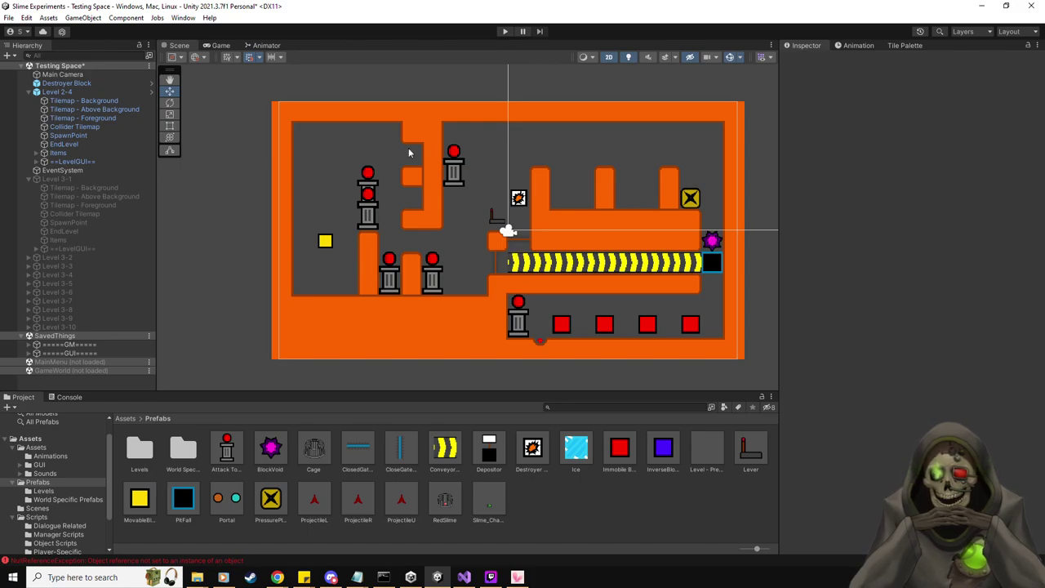
# Delete the Destroyer Block and Level 2-4 from the Testing Space scene
pyautogui.click(88, 85)
pyautogui.press('Delete')
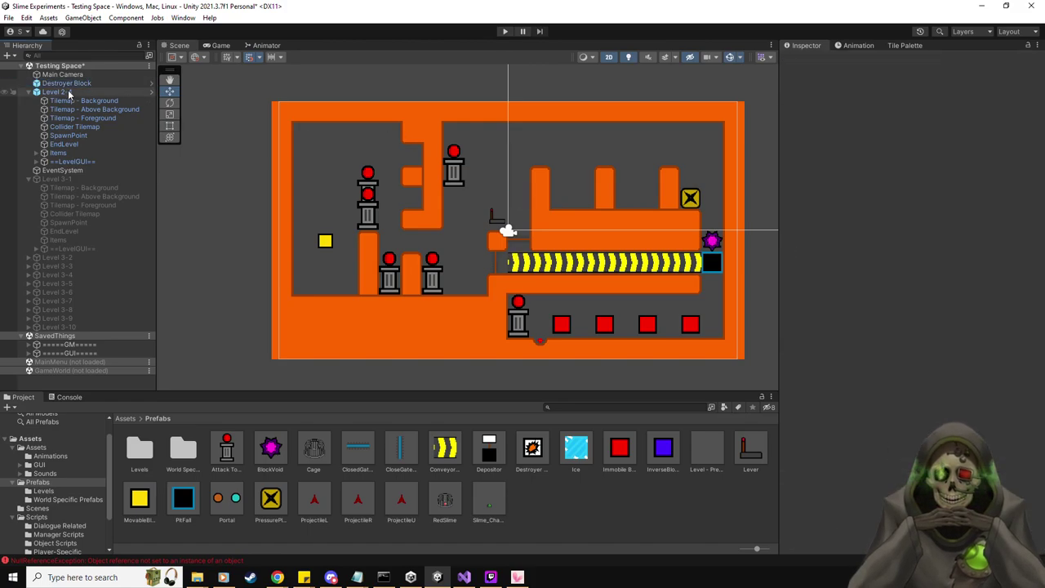
pyautogui.click(66, 83)
pyautogui.press('Delete')
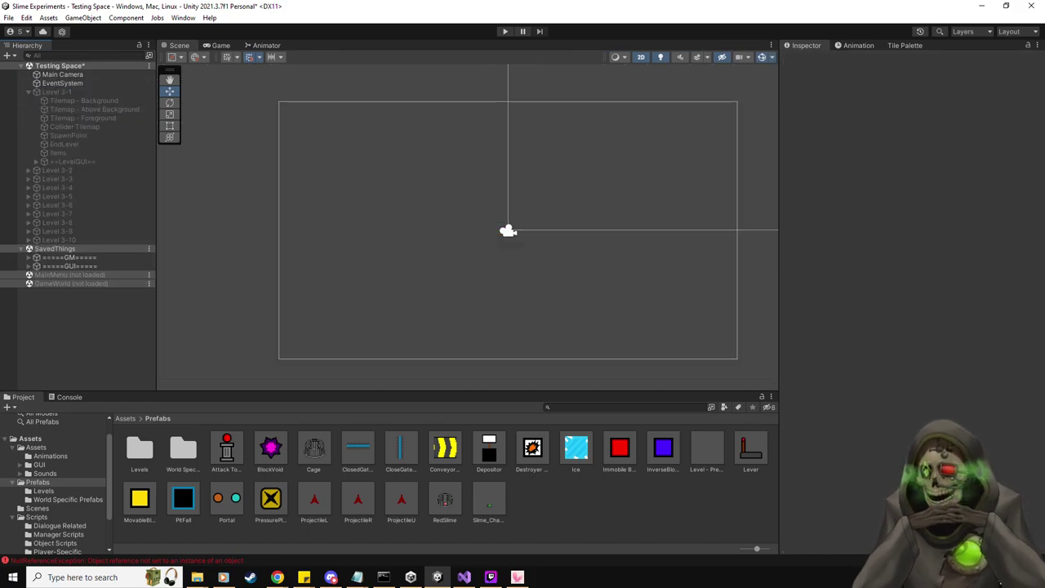
# Open the Destroyer Block prefab's DestroyerBlock script for review, and switch back to Unity to undo the deletion of the block and Level 2-4
pyautogui.hotkey('alt', 'Tab')
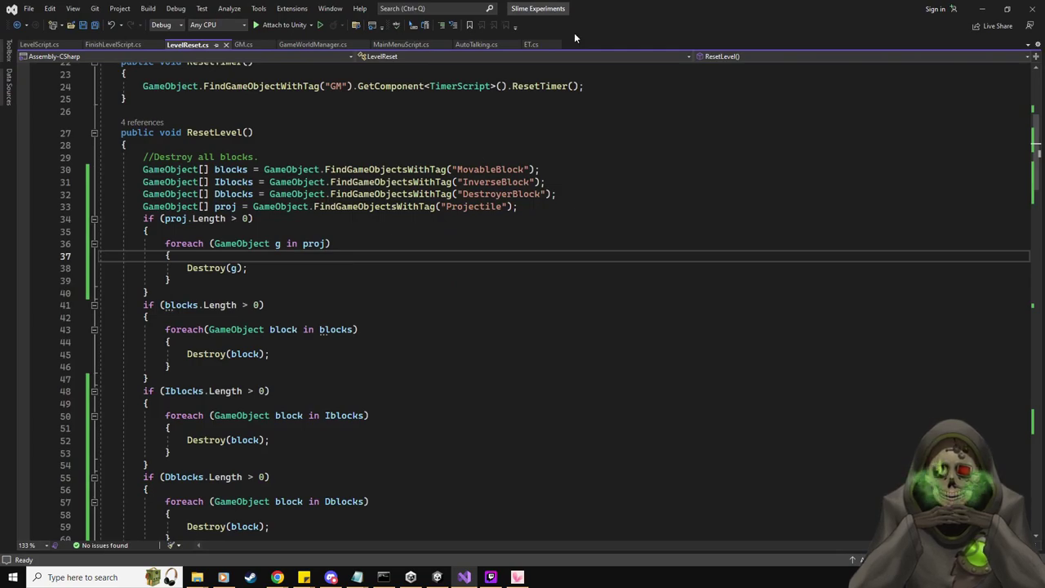
pyautogui.hotkey('alt', 'Tab')
pyautogui.click(519, 456)
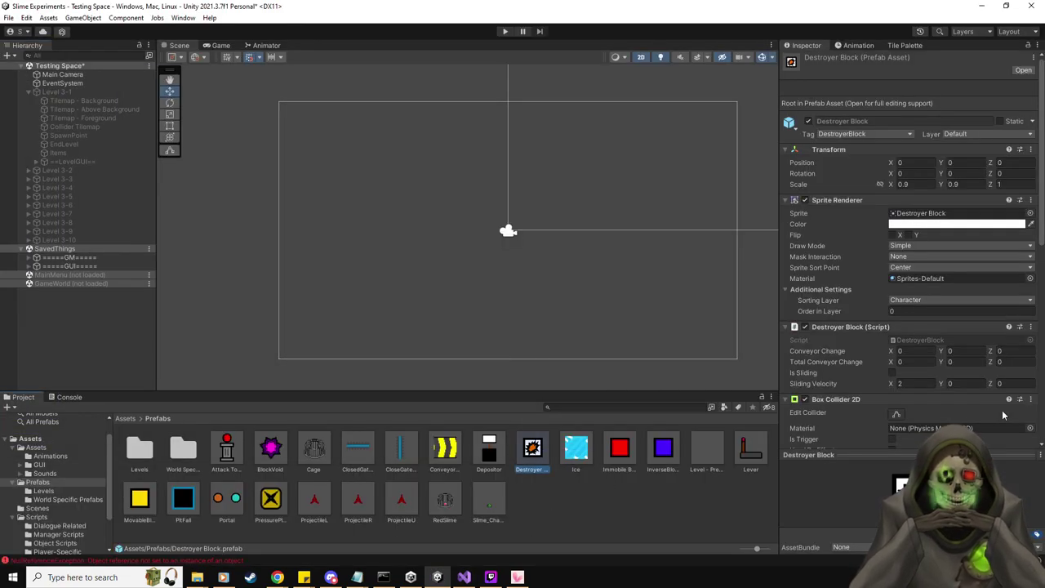
pyautogui.scroll(-3, 980, 405)
pyautogui.click(908, 194)
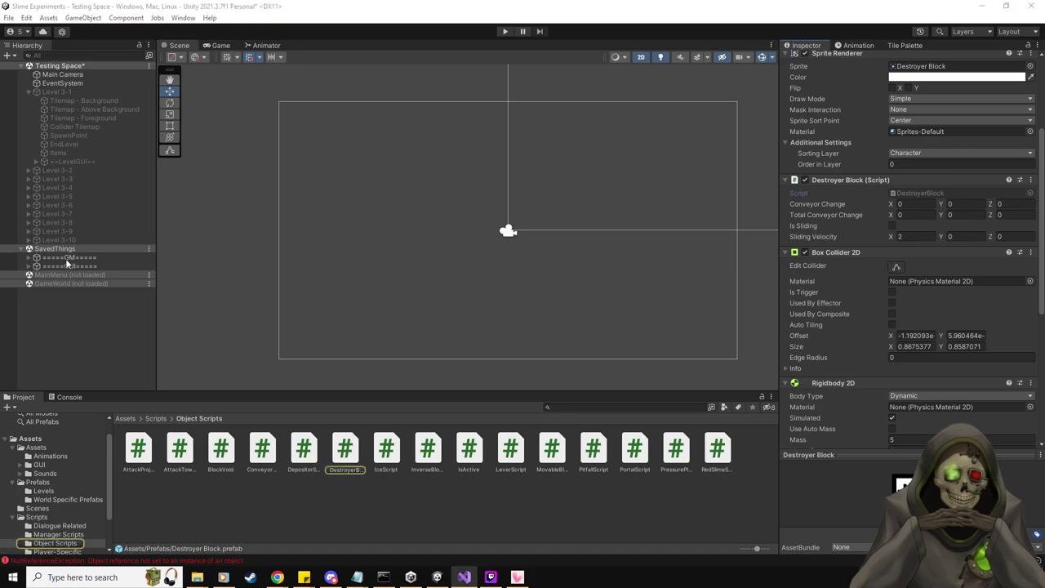
pyautogui.hotkey('alt', 'Tab')
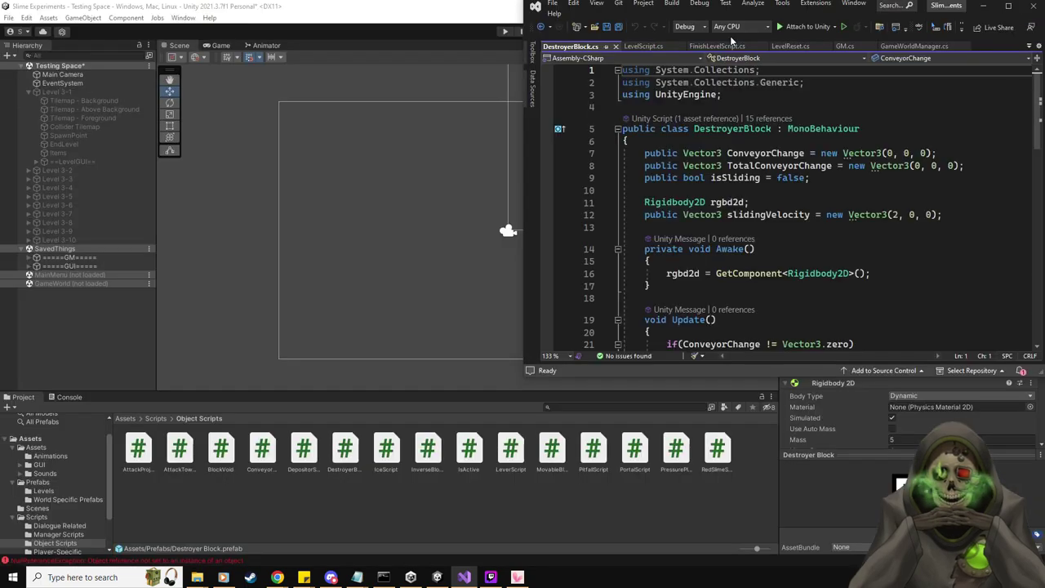
pyautogui.hotkey('alt', 'Tab')
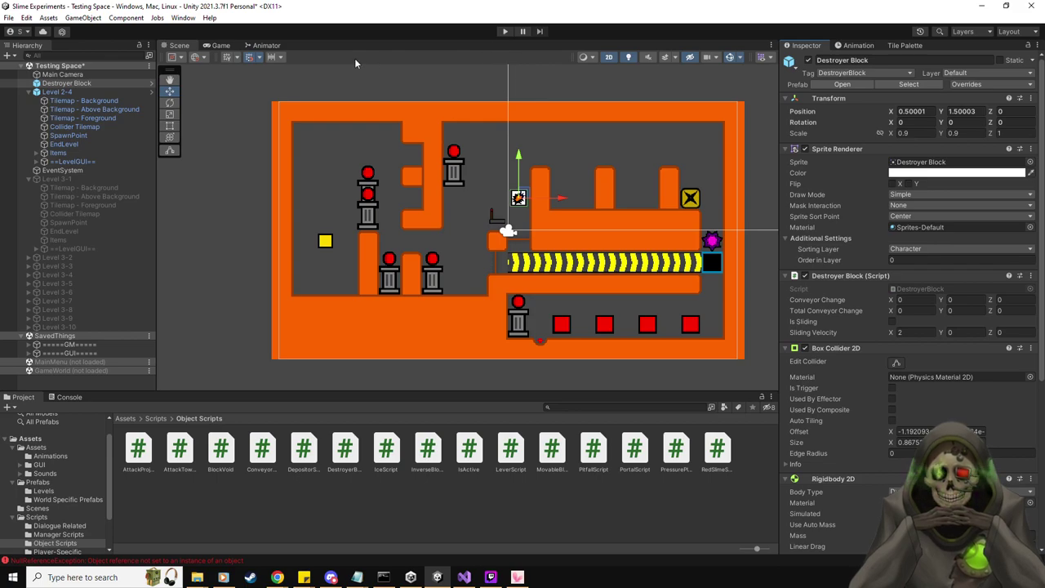
# Move the Destroyer Block onto the start of the conveyor belt at about X 0.5, Y -1.5, and play-test the level briefly
pyautogui.moveTo(518, 198); pyautogui.dragTo(519, 263)
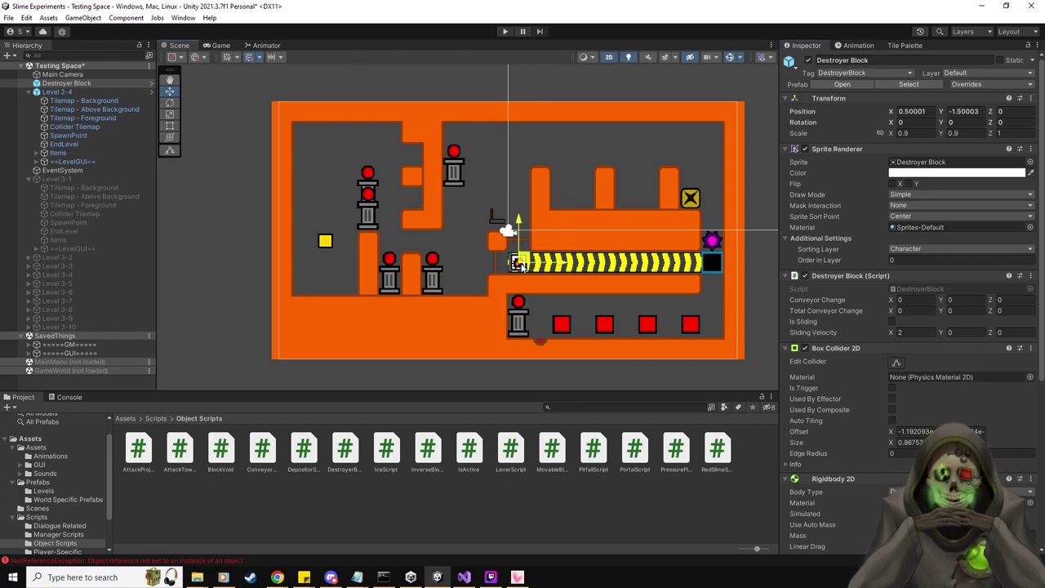
pyautogui.click(505, 33)
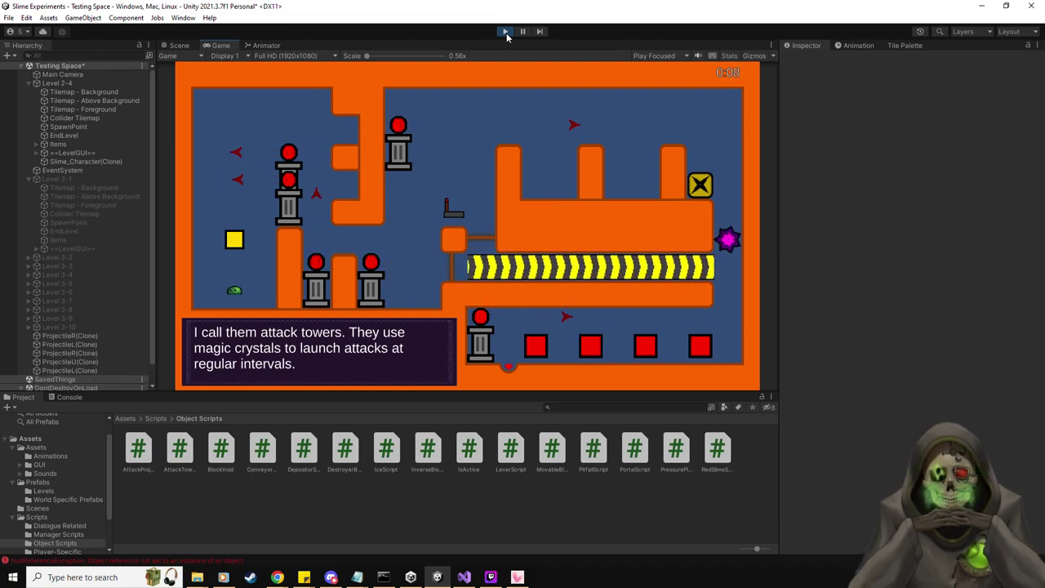
pyautogui.click(506, 31)
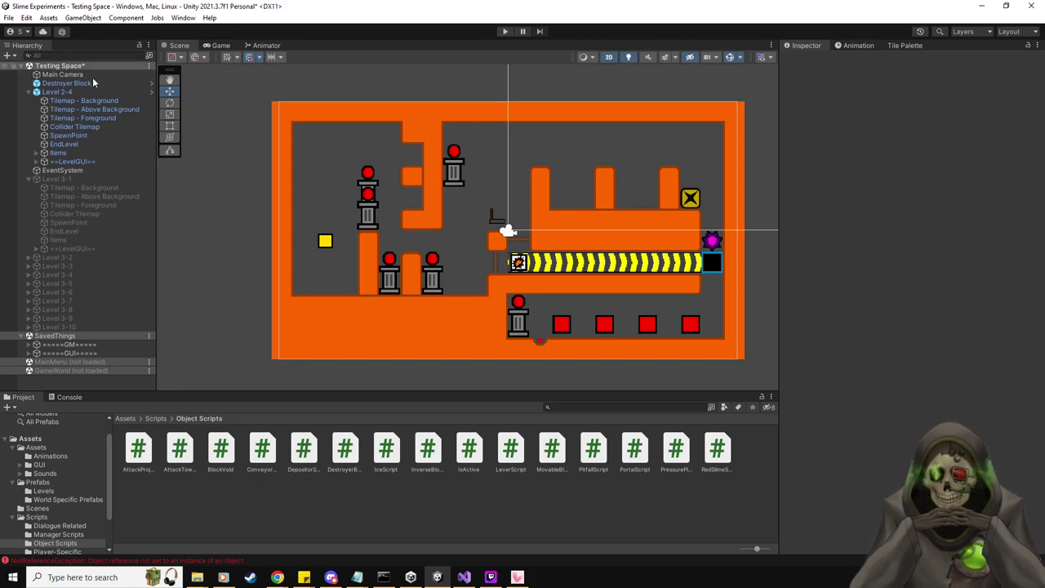
# Clear the Destroyer Block and Level 2-4 out of the Testing Space scene, and open the Level 2-5 prefab from the Prefabs/Levels folder
pyautogui.click(67, 83)
pyautogui.press('Delete')
pyautogui.press('Delete')
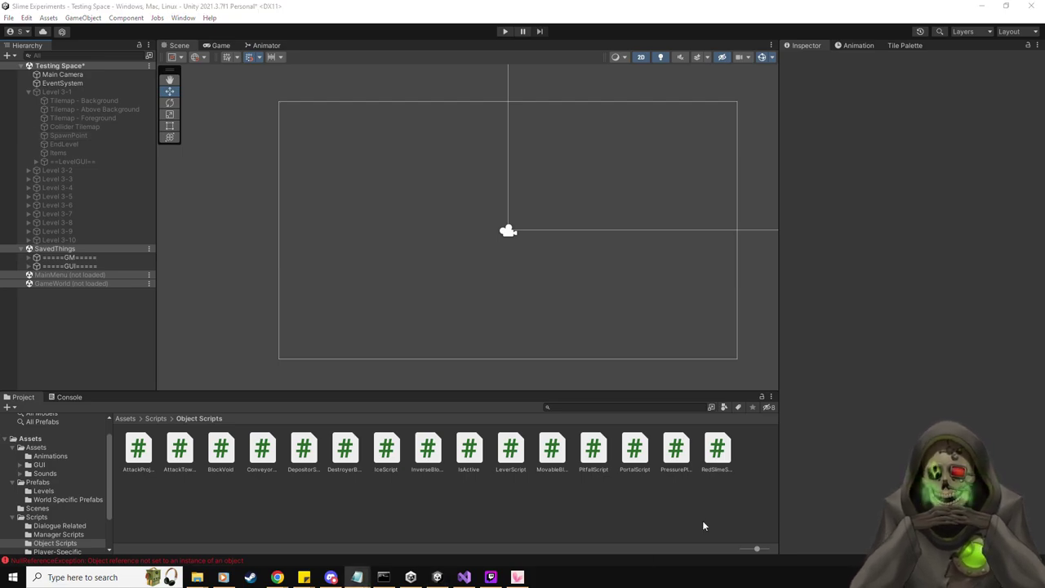
pyautogui.click(43, 491)
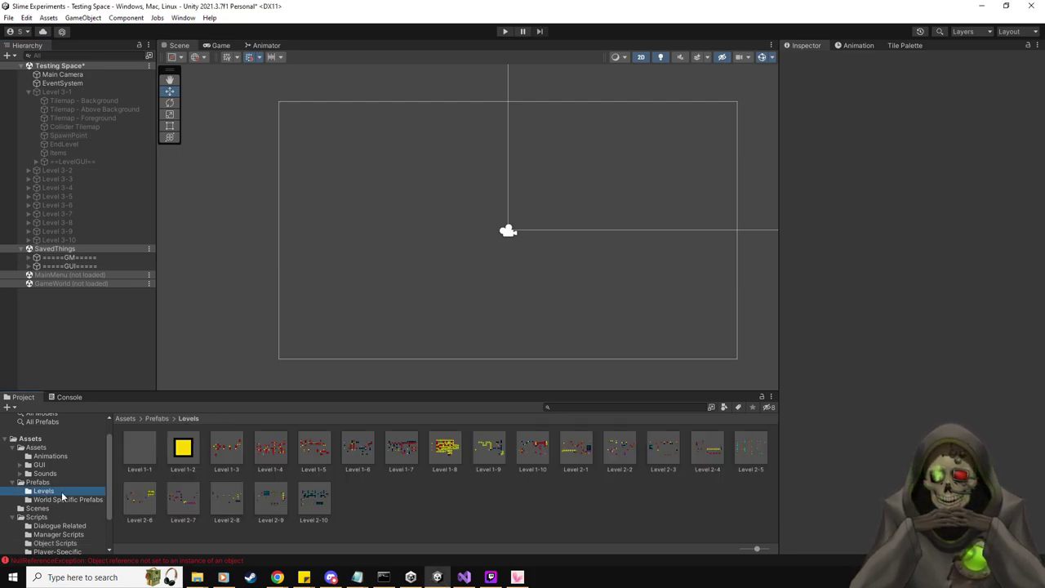
pyautogui.doubleClick(751, 449)
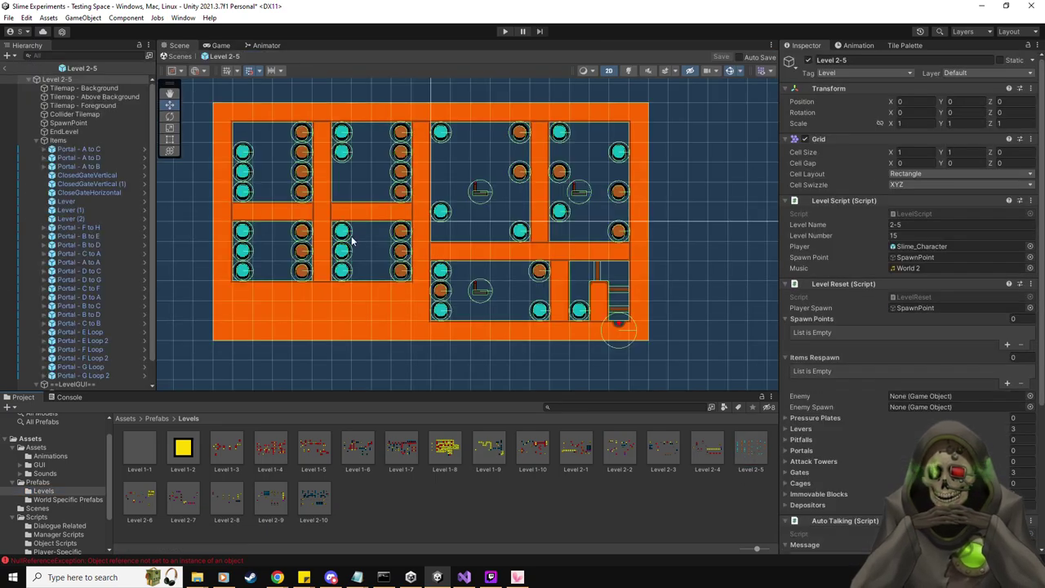
# In Portal - A to C, move Portal A's PortalATPLocation to X -2, Y -5
pyautogui.click(116, 150)
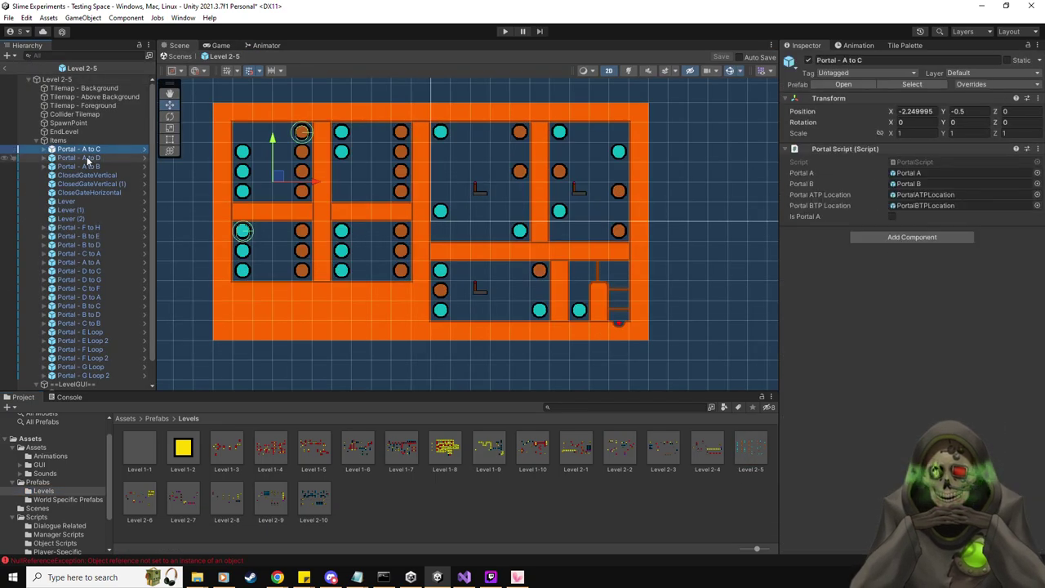
pyautogui.moveTo(327, 211); pyautogui.dragTo(379, 240, button='middle')
pyautogui.click(46, 149)
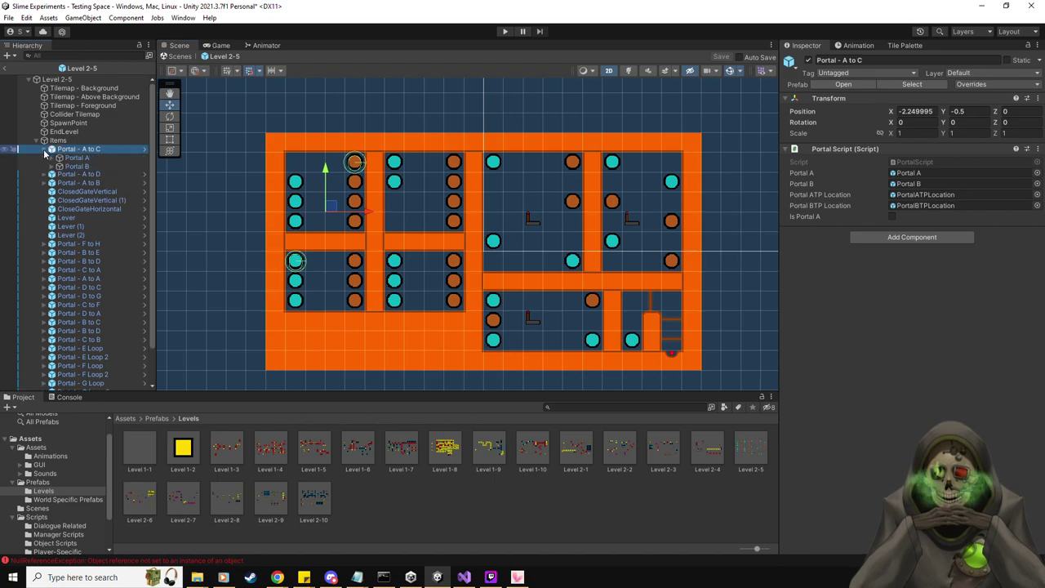
pyautogui.click(86, 159)
pyautogui.click(57, 159)
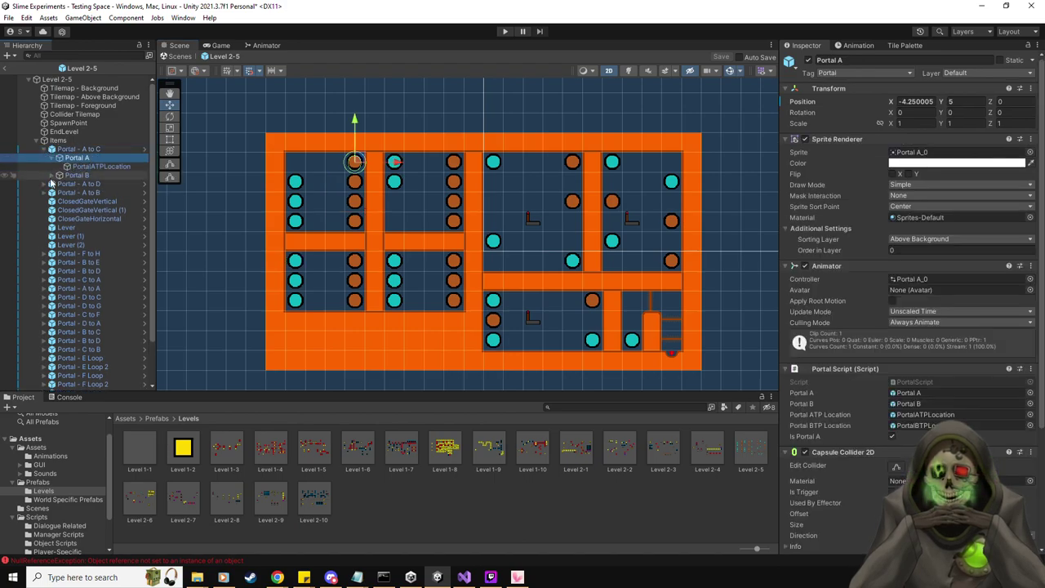
pyautogui.click(58, 174)
pyautogui.click(91, 167)
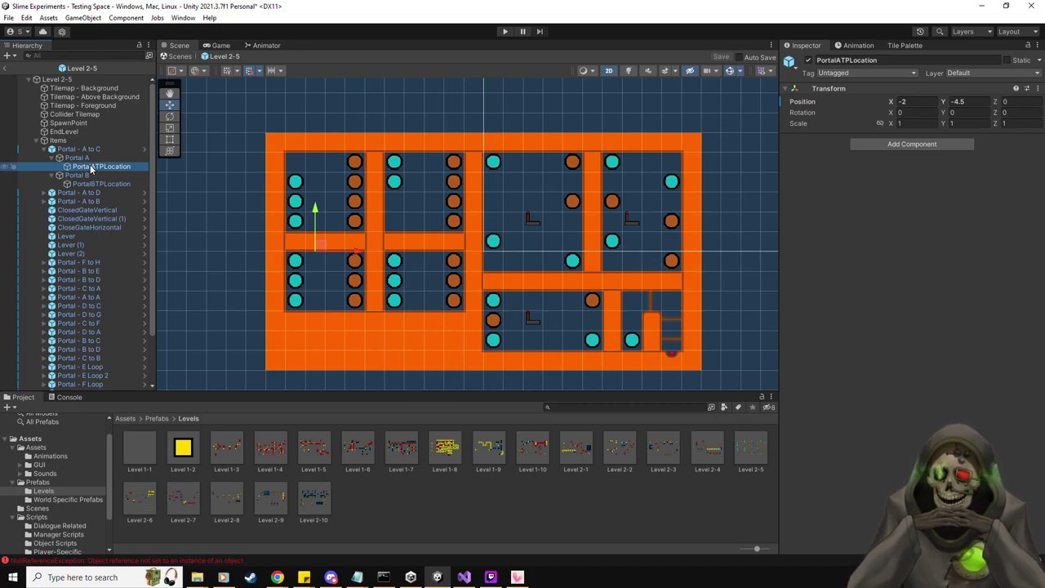
pyautogui.moveTo(340, 244); pyautogui.dragTo(327, 255)
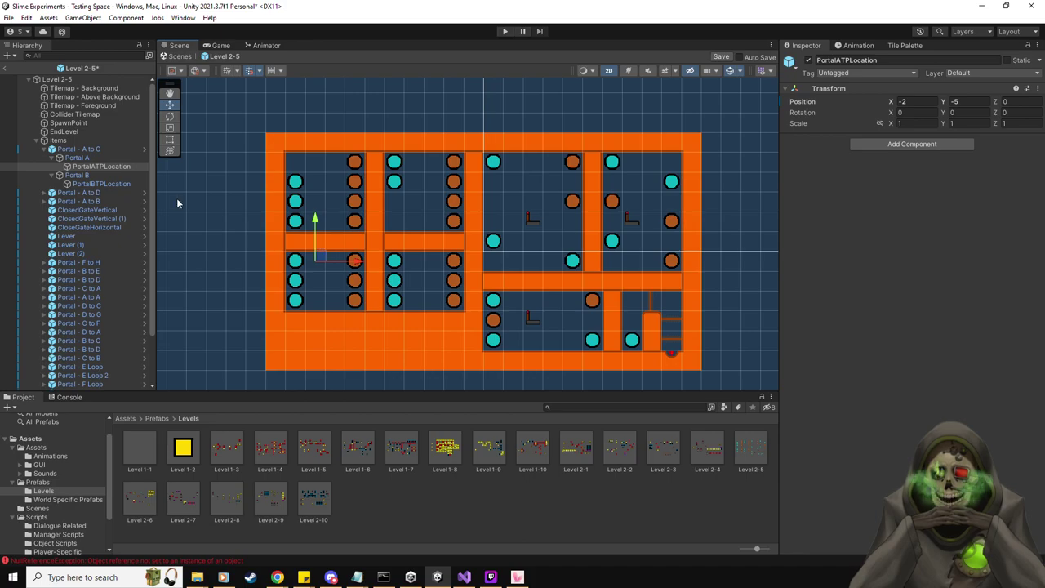
# Move Portal B's PortalBTPLocation in Portal - A to C to X 2, Y 5, and collapse the portal's hierarchy
pyautogui.click(101, 184)
pyautogui.moveTo(341, 151); pyautogui.dragTo(343, 157)
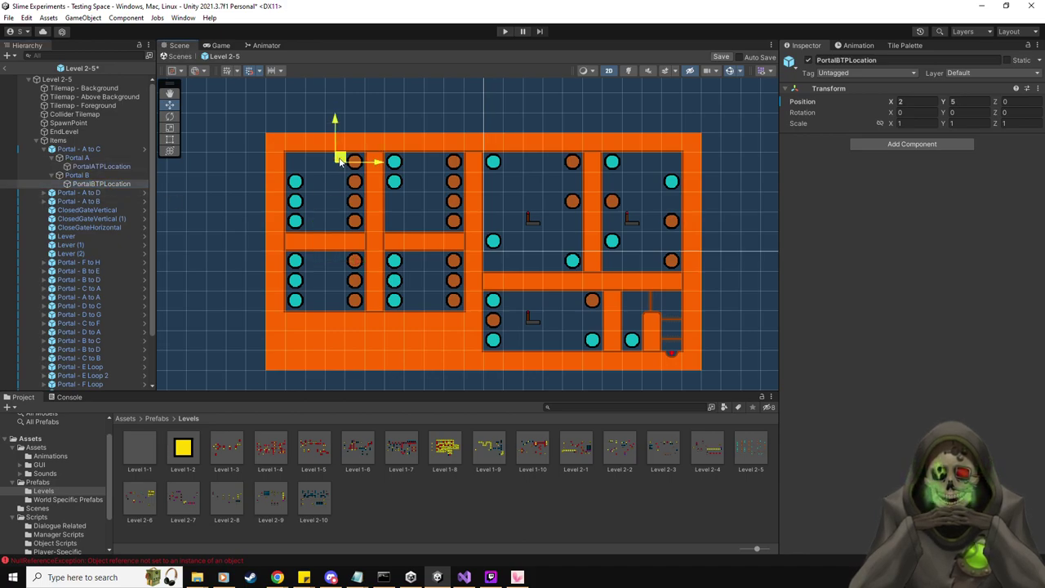
pyautogui.click(52, 176)
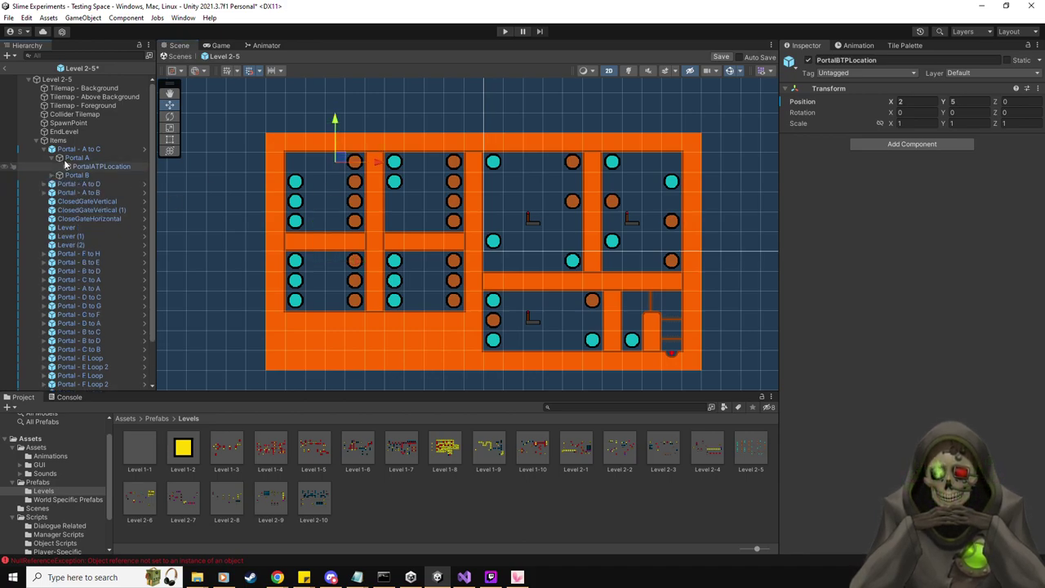
pyautogui.click(49, 158)
pyautogui.click(50, 157)
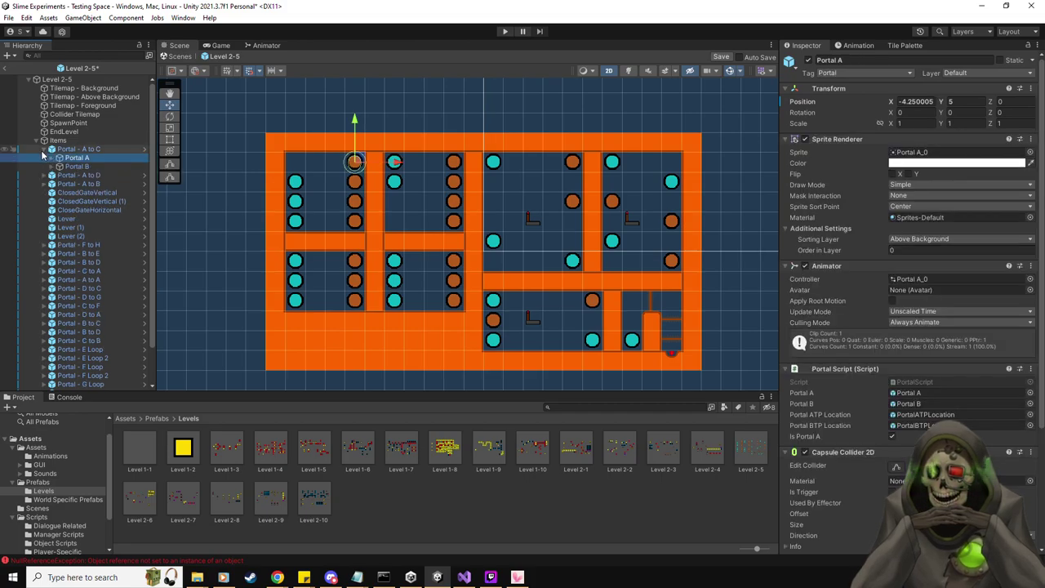
pyautogui.click(45, 148)
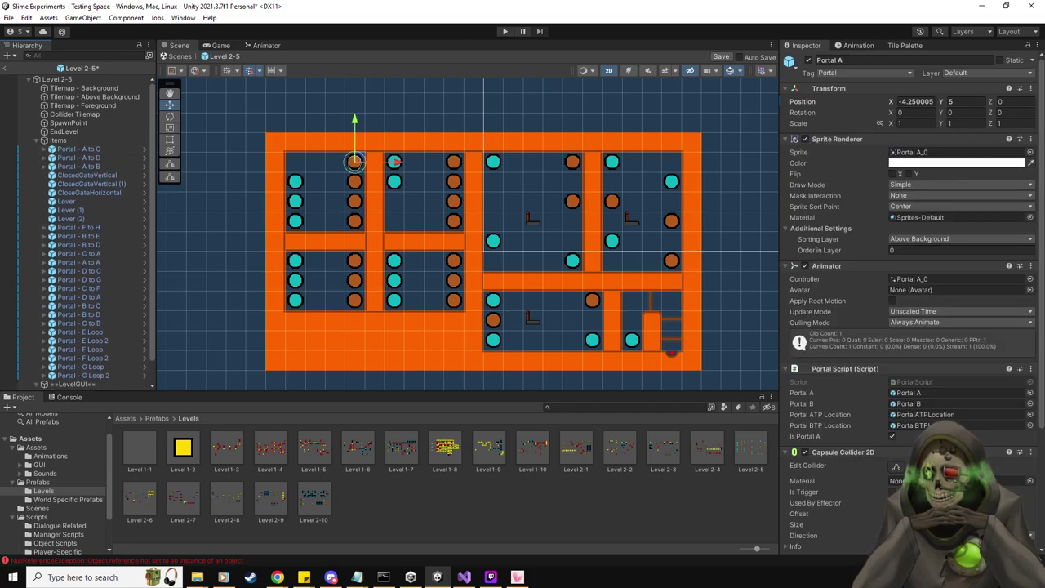
# Go through Level 2-5's items one by one to check where each portal pair, lever and gate sits in the level
pyautogui.click(97, 165)
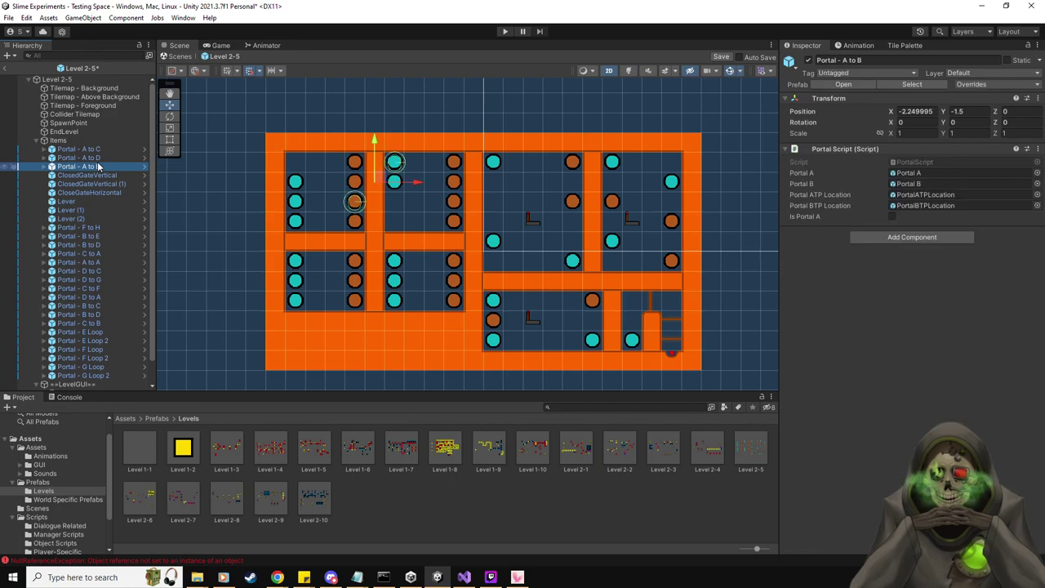
pyautogui.press('Down')
pyautogui.press('Down')
pyautogui.press('Down')
pyautogui.press('Down')
pyautogui.press('Down')
pyautogui.press('Down')
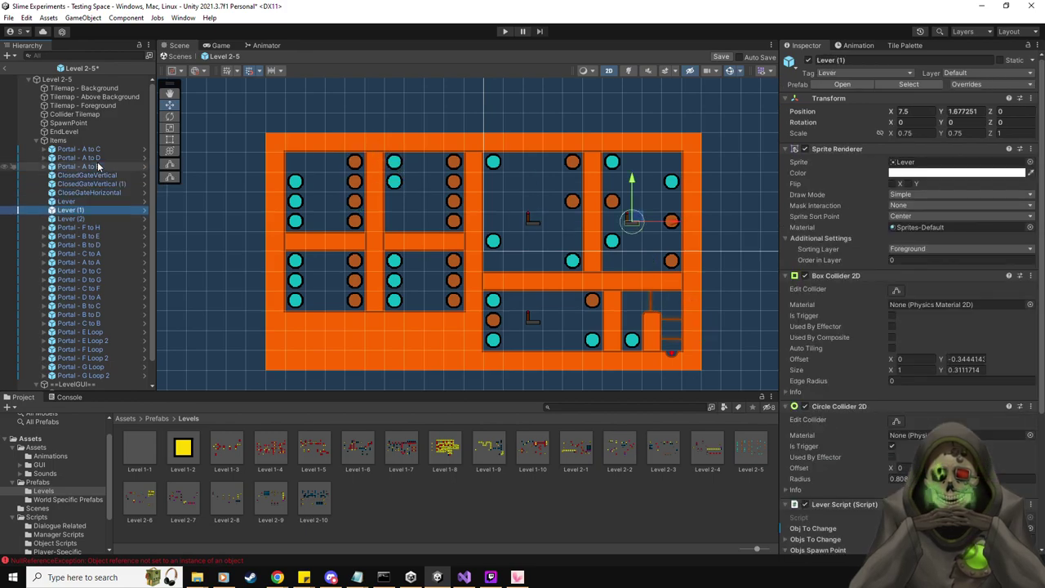
pyautogui.press('Down')
pyautogui.press('Down')
pyautogui.press('Down')
pyautogui.press('Down')
pyautogui.press('Down')
pyautogui.press('Down')
pyautogui.press('Down')
pyautogui.press('Down')
pyautogui.press('Down')
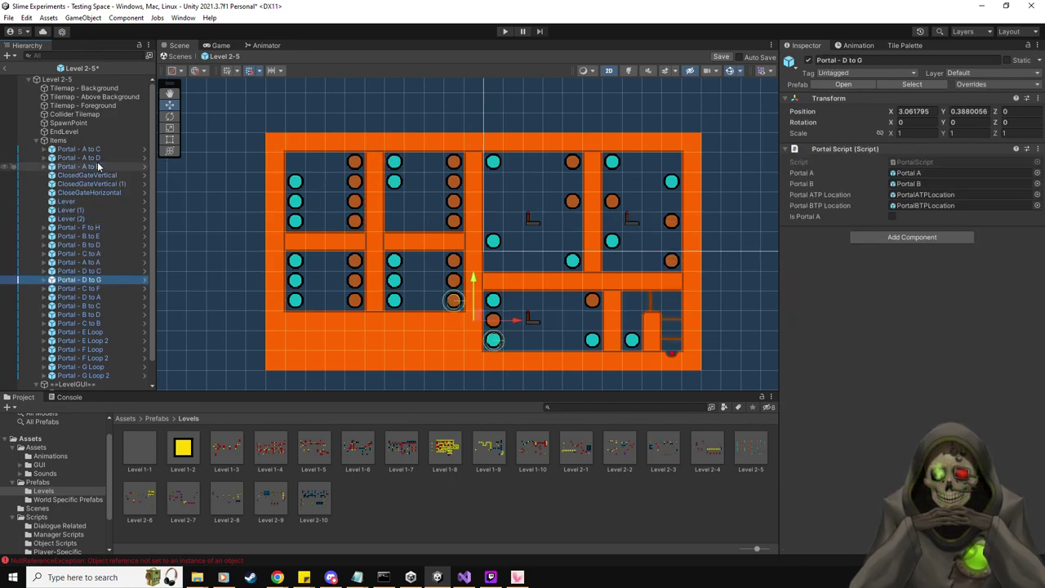
pyautogui.press('Down')
pyautogui.press('Down')
pyautogui.press('Down')
pyautogui.press('Down')
pyautogui.press('Down')
pyautogui.press('Down')
pyautogui.press('Down')
pyautogui.press('Down')
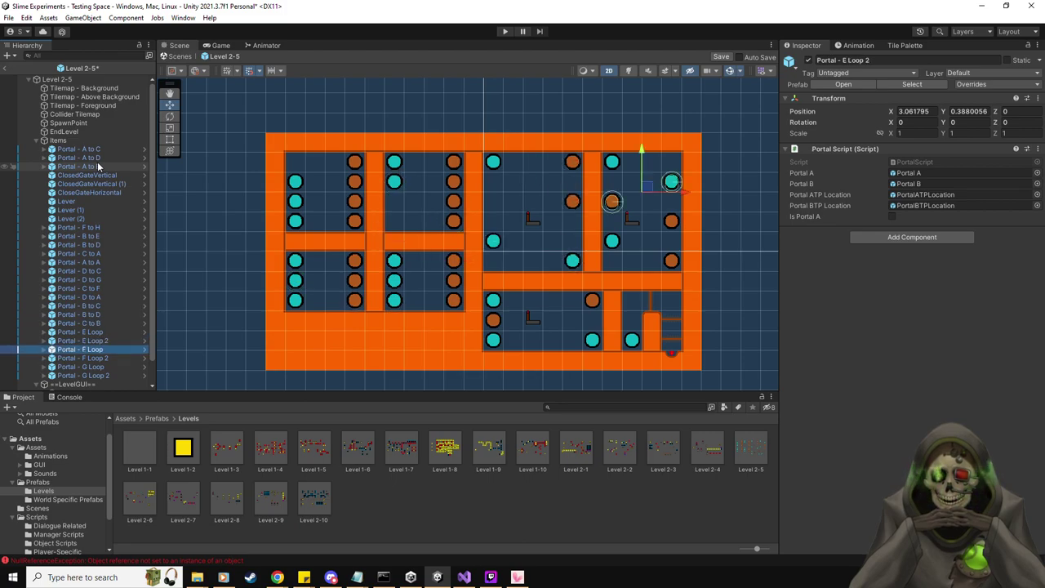
pyautogui.press('Down')
pyautogui.press('Down')
pyautogui.press('Down')
pyautogui.press('Down')
pyautogui.press('Down')
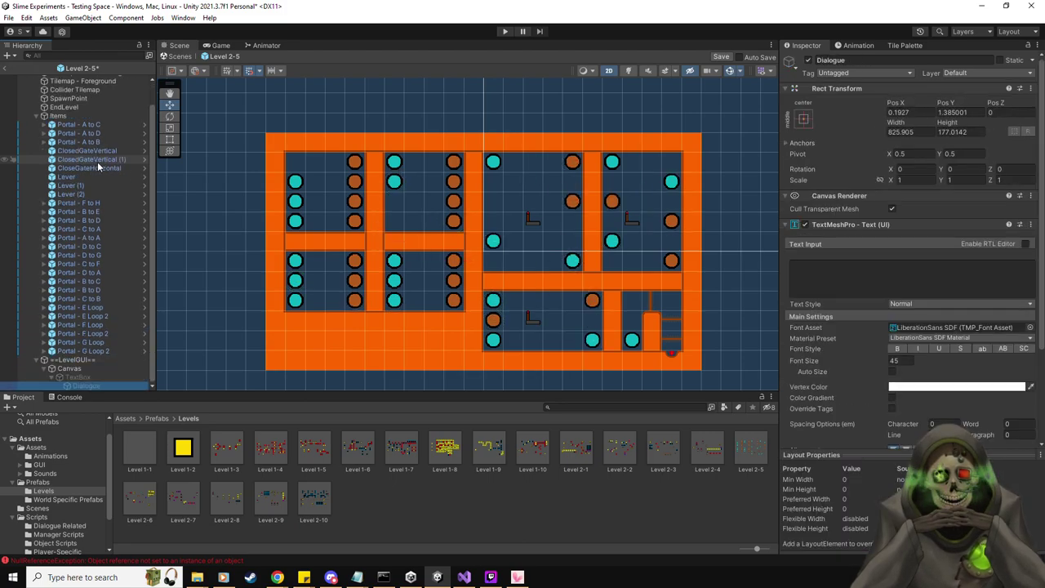
pyautogui.press('Up')
pyautogui.press('Up')
pyautogui.press('Up')
pyautogui.press('Up')
pyautogui.press('Up')
pyautogui.press('Up')
pyautogui.press('Up')
pyautogui.press('Up')
pyautogui.press('Up')
pyautogui.press('Up')
pyautogui.press('Up')
pyautogui.press('Up')
pyautogui.press('Up')
pyautogui.press('Up')
pyautogui.press('Up')
pyautogui.press('Up')
pyautogui.press('Up')
pyautogui.press('Up')
pyautogui.press('Up')
pyautogui.press('Up')
pyautogui.press('Up')
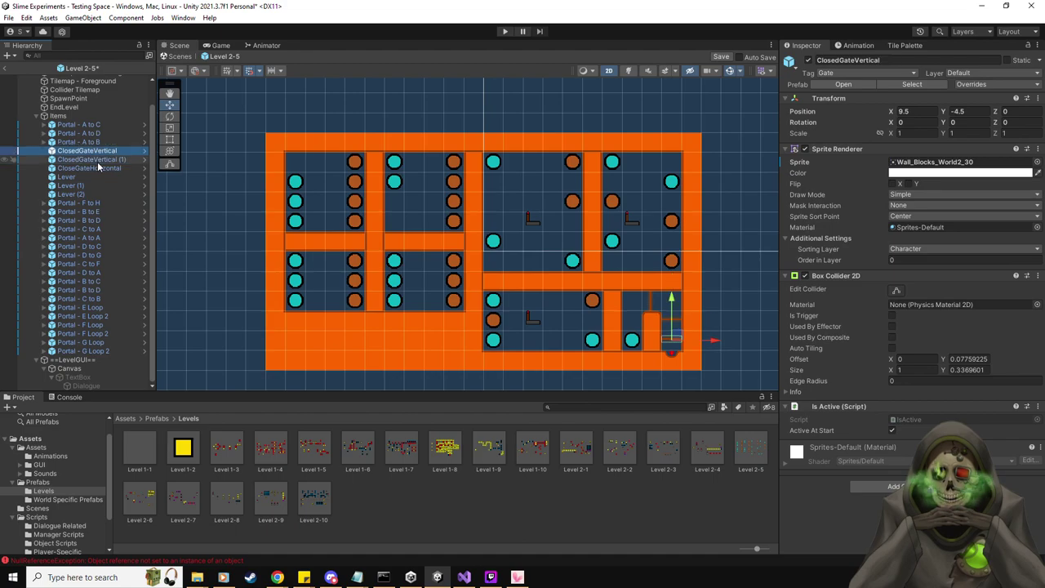
pyautogui.press('Up')
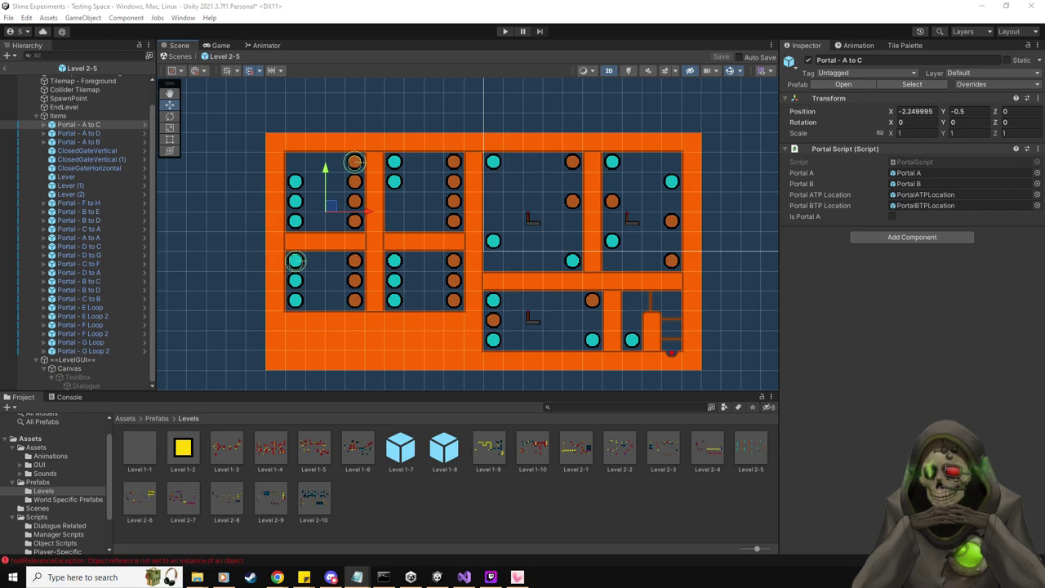
# Return to the Testing Space scene, place the Level 2-5 prefab in it, and play-test the level briefly
pyautogui.click(17, 69)
pyautogui.moveTo(750, 447); pyautogui.dragTo(82, 85)
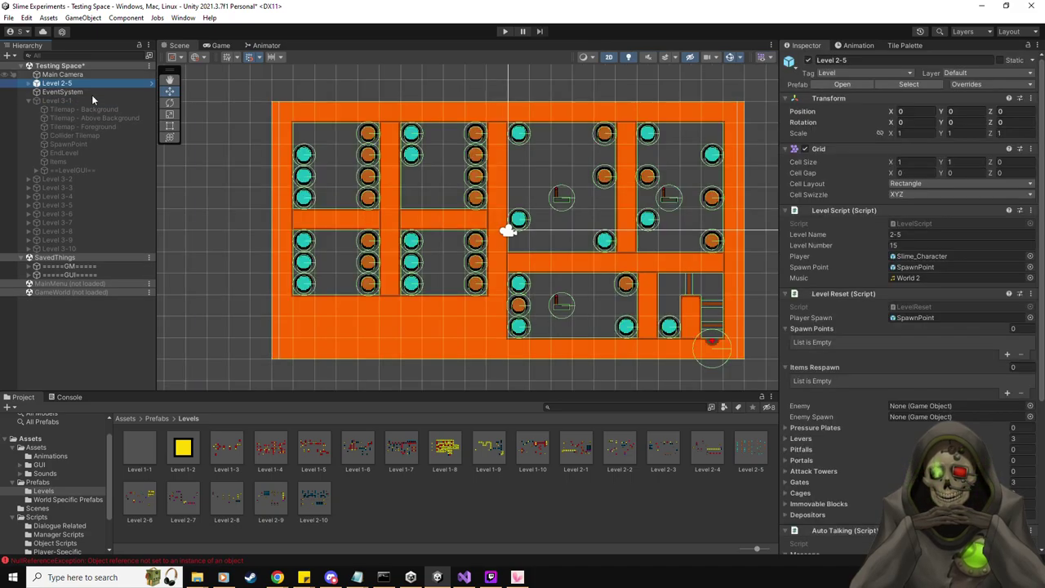
pyautogui.click(504, 31)
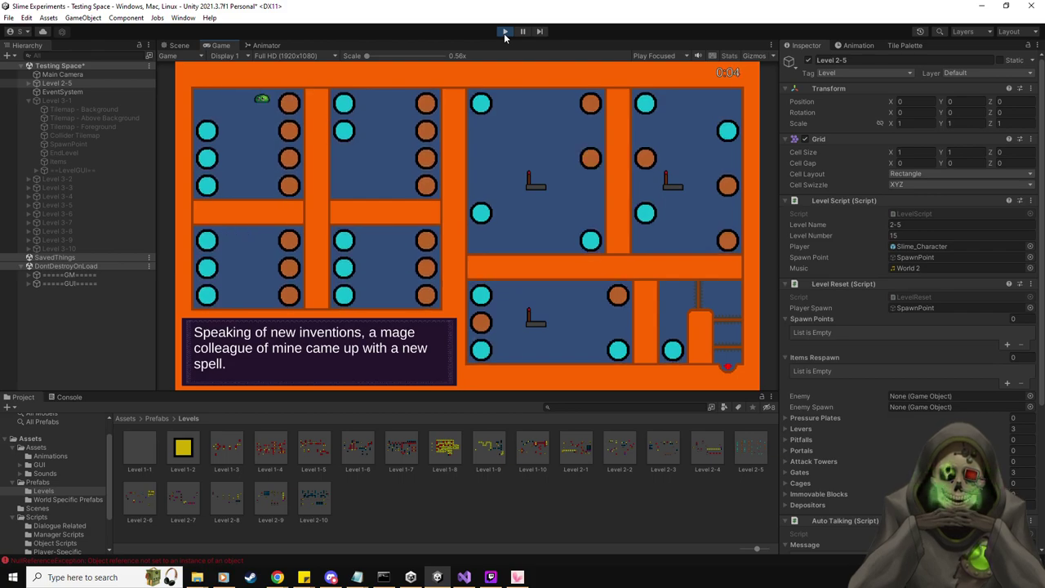
pyautogui.click(505, 31)
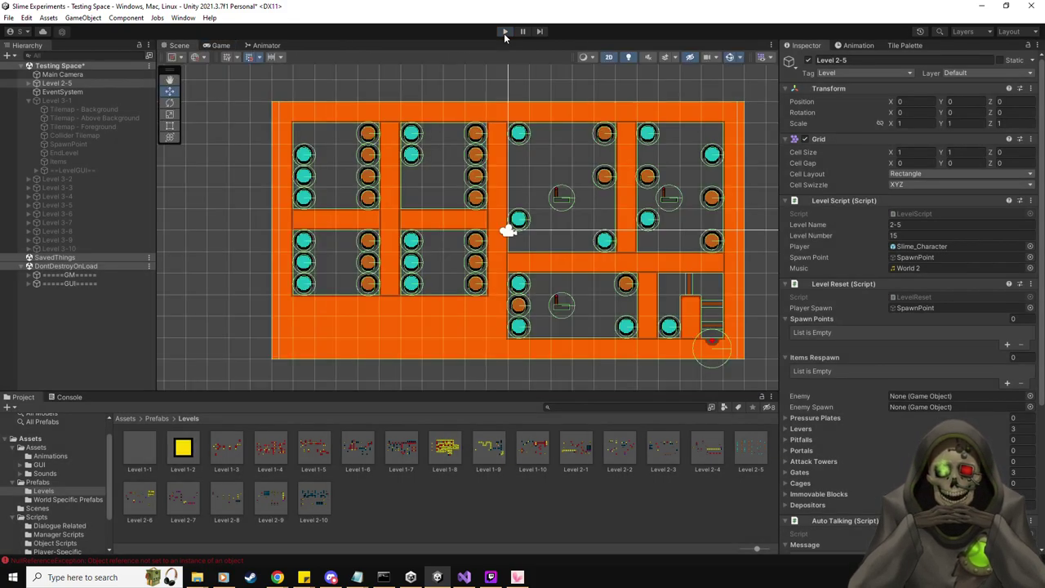
# Delete Level 2-5 from the Testing Space scene
pyautogui.click(73, 79)
pyautogui.click(73, 82)
pyautogui.press('Delete')
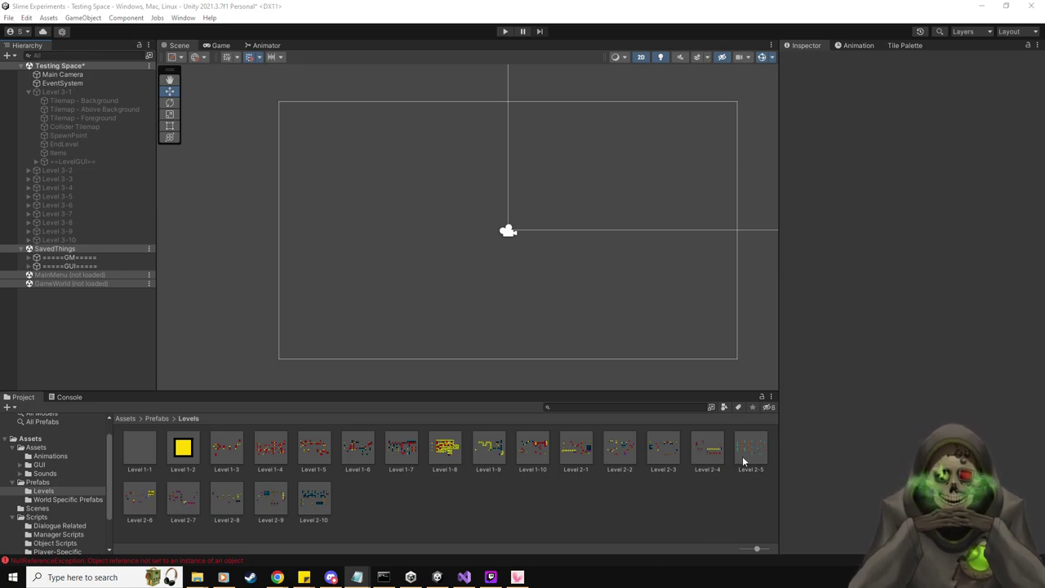
# Look over the Level 2-6 prefab, then open Level 2-8 and deactivate its PressurePlate at X 9.5, Y 2.5
pyautogui.doubleClick(143, 495)
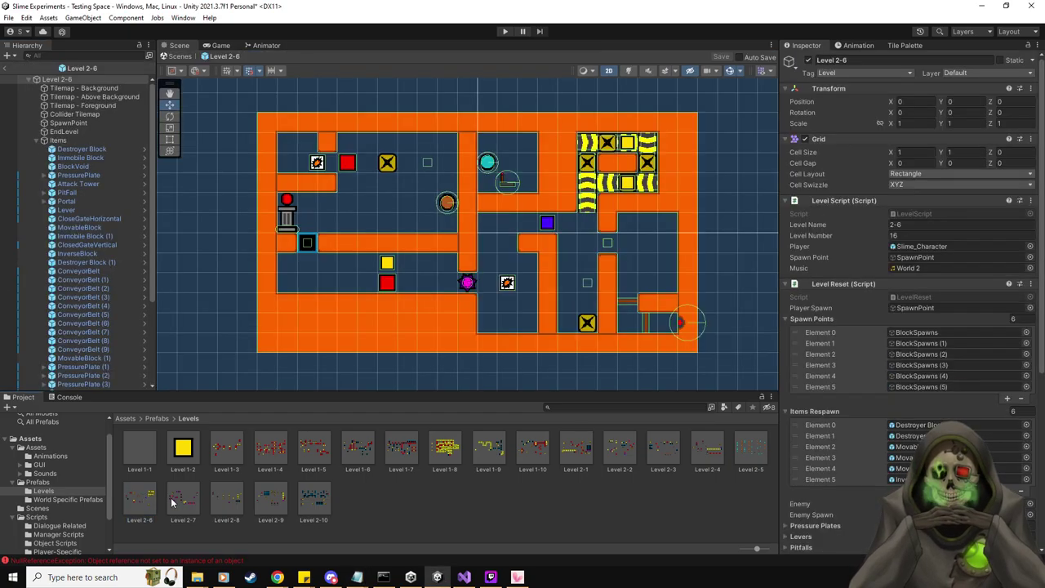
pyautogui.doubleClick(188, 500)
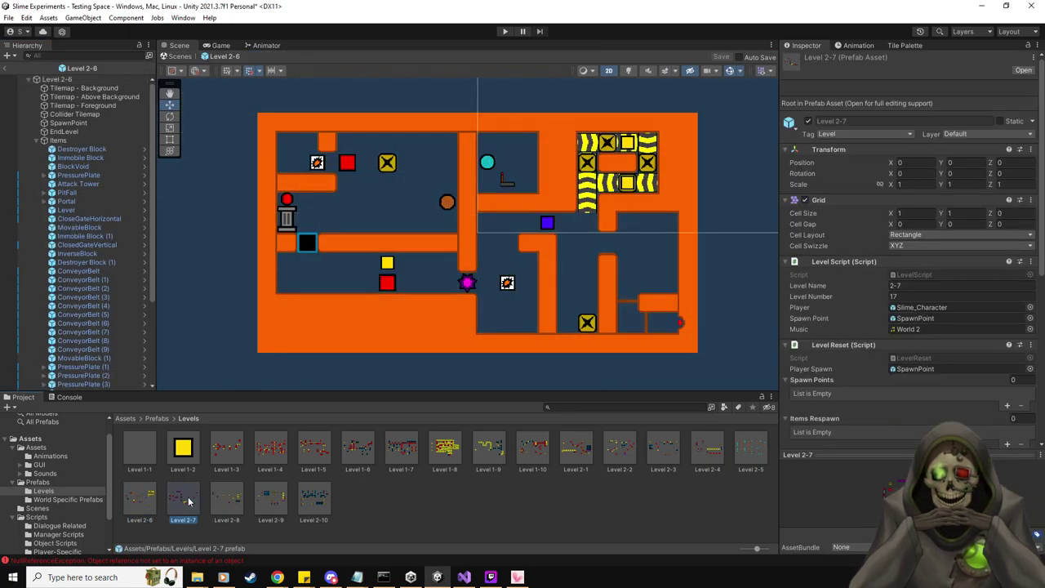
pyautogui.doubleClick(237, 500)
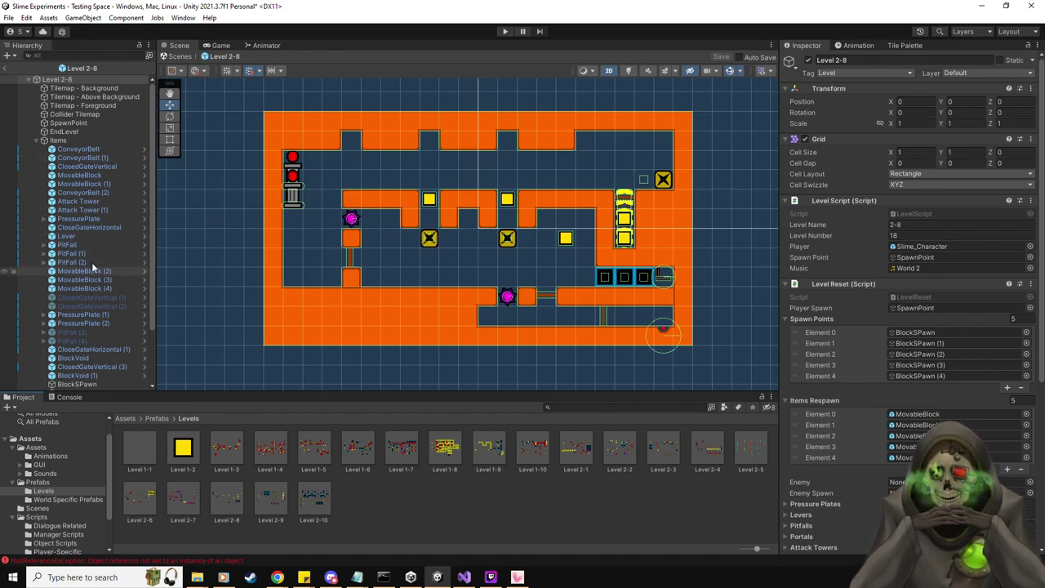
pyautogui.click(91, 218)
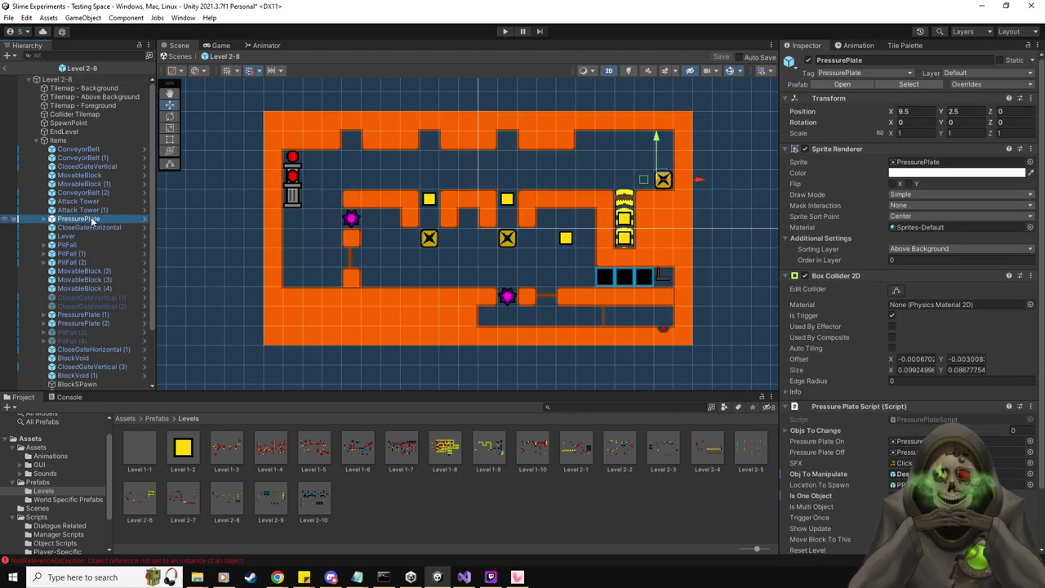
pyautogui.click(808, 60)
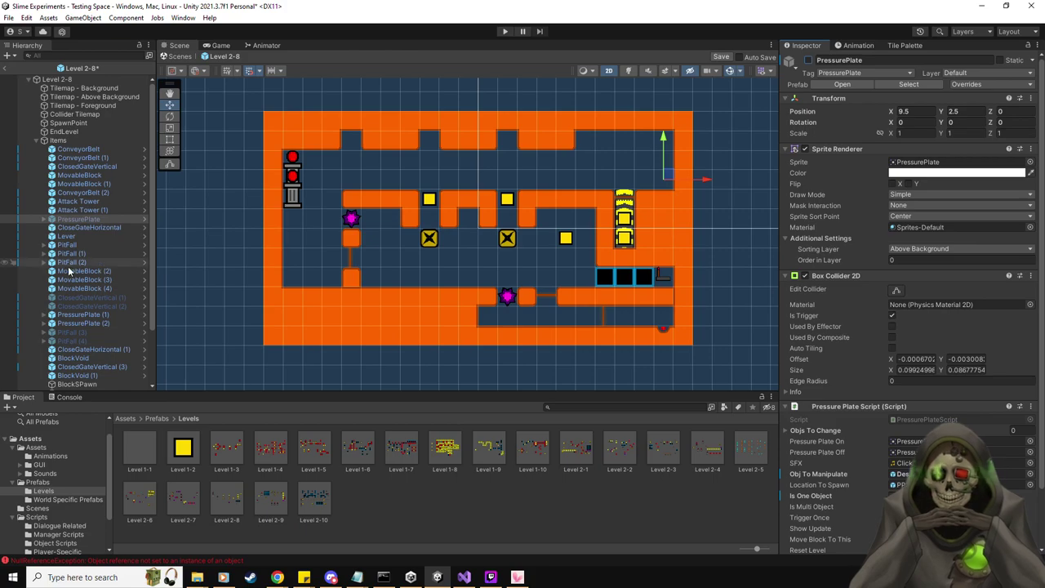
# Enable Multi Objs in the Level 2-8 Lever's script and add two elements to its Starting State list
pyautogui.click(66, 236)
pyautogui.scroll(-5, 895, 457)
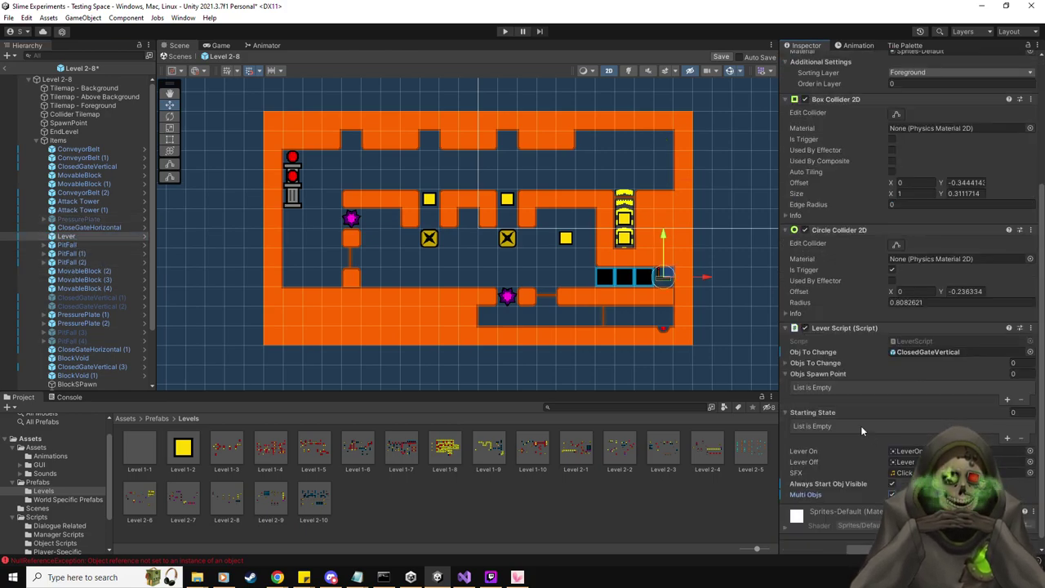
pyautogui.click(1008, 438)
pyautogui.click(1009, 442)
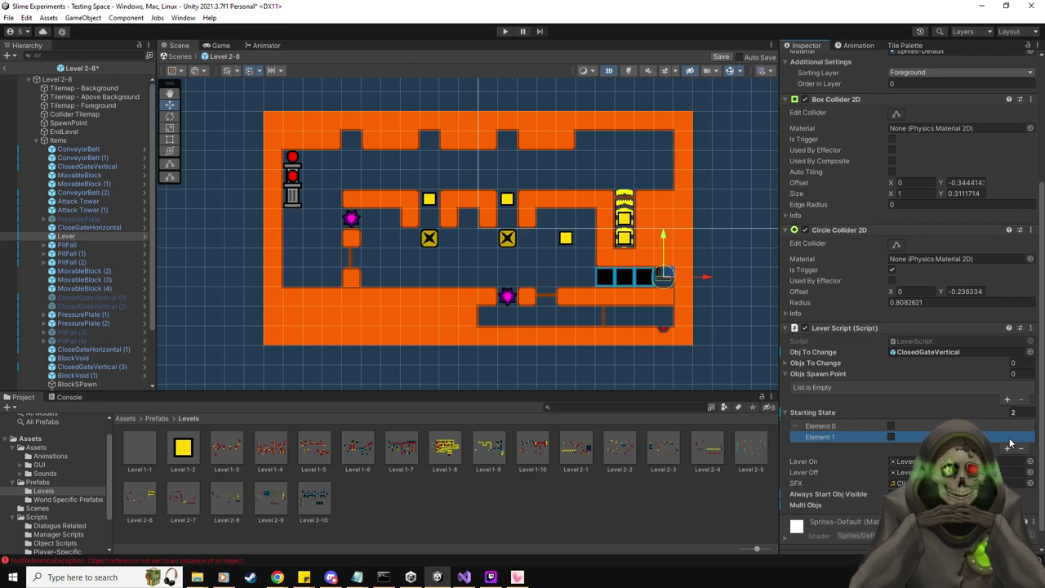
# Clear the Lever's Obj To Change reference and add ClosedGateVertical to its Objs To Change list instead
pyautogui.click(915, 352)
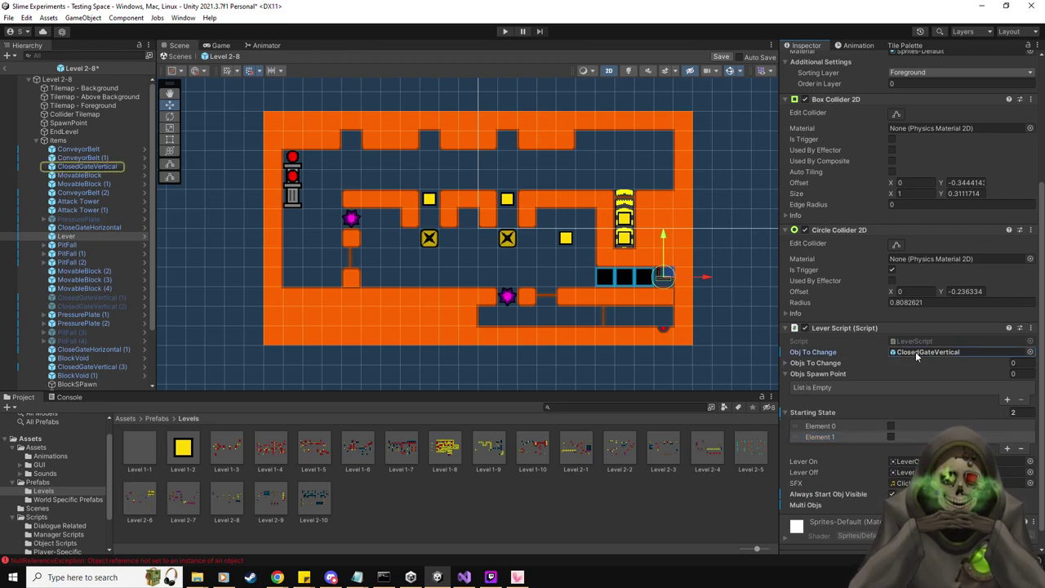
pyautogui.press('Delete')
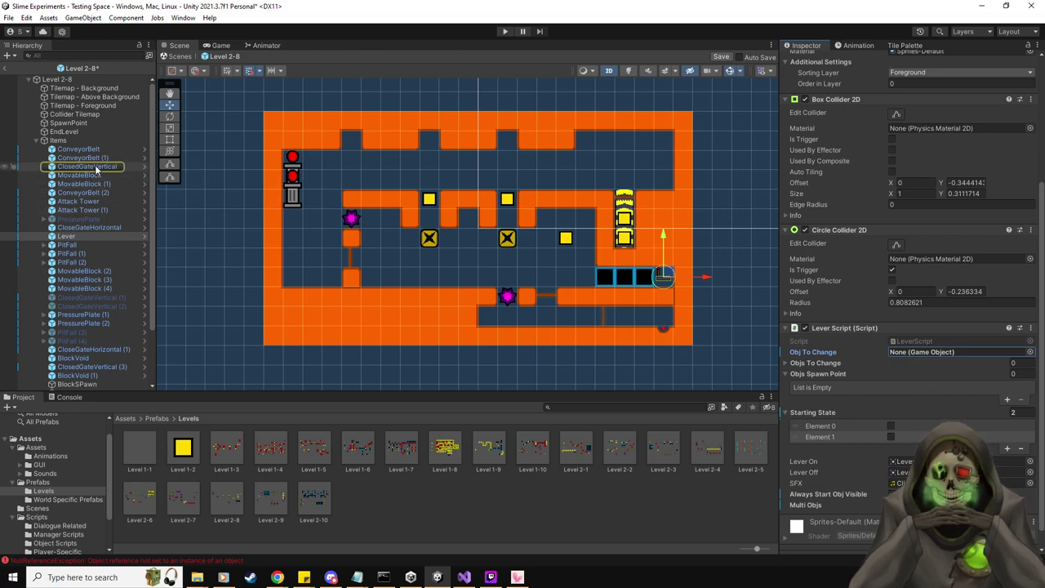
pyautogui.moveTo(86, 167); pyautogui.dragTo(841, 363)
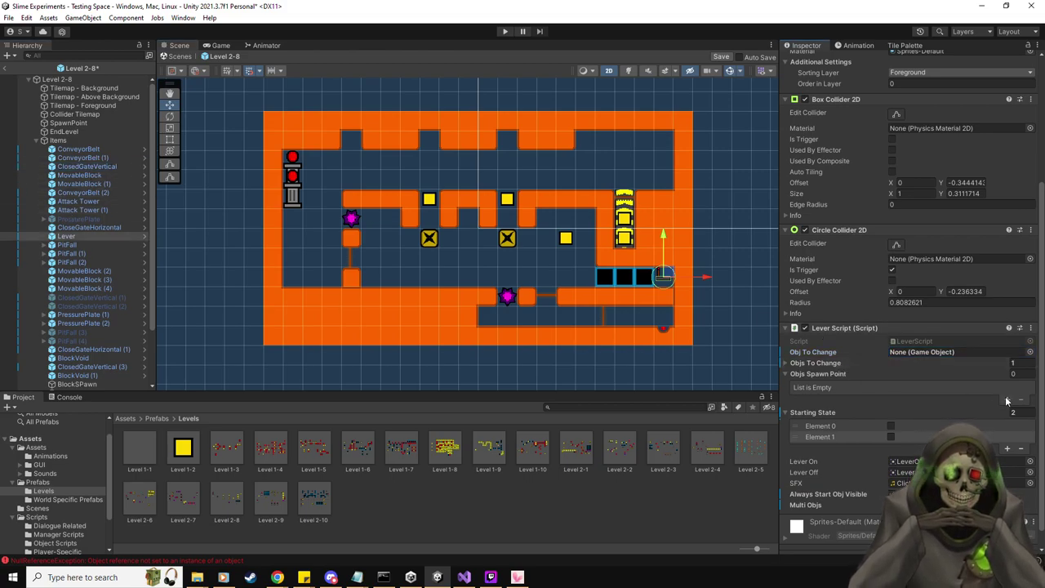
# Enable Element 0 of the Lever's Starting State and add a second object to its Objs To Change list
pyautogui.click(891, 425)
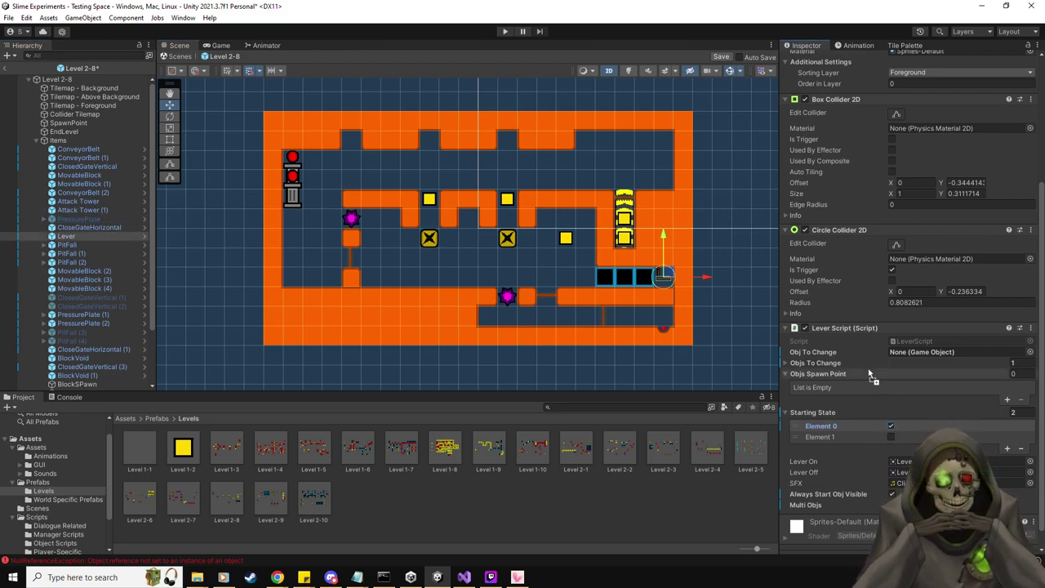
pyautogui.moveTo(817, 368); pyautogui.dragTo(855, 365)
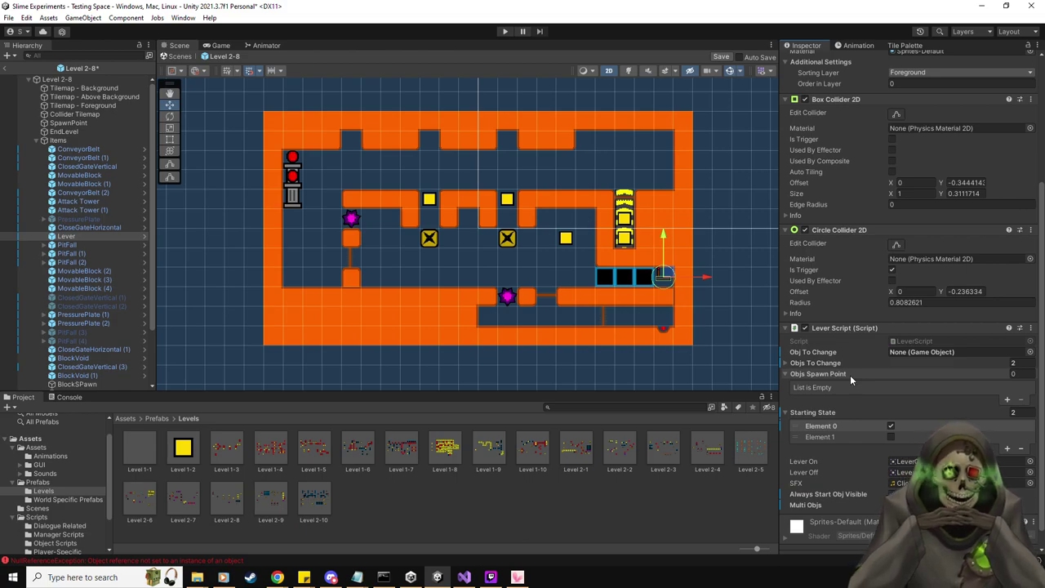
pyautogui.click(784, 374)
pyautogui.click(788, 394)
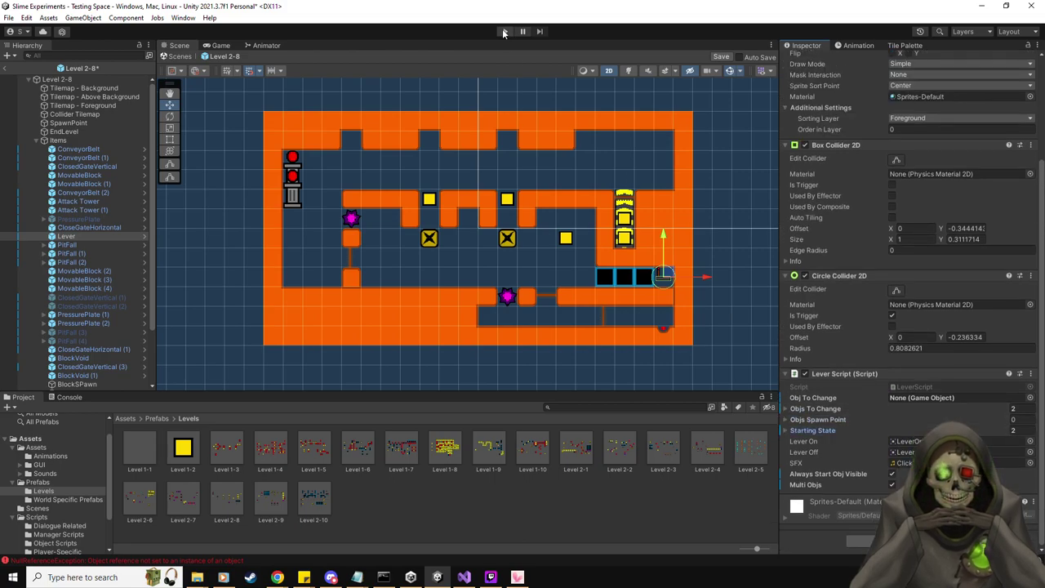
# Save the Level 2-8 prefab, return to the Testing Space scene, and place Level 2-8 in it
pyautogui.click(719, 59)
pyautogui.click(9, 68)
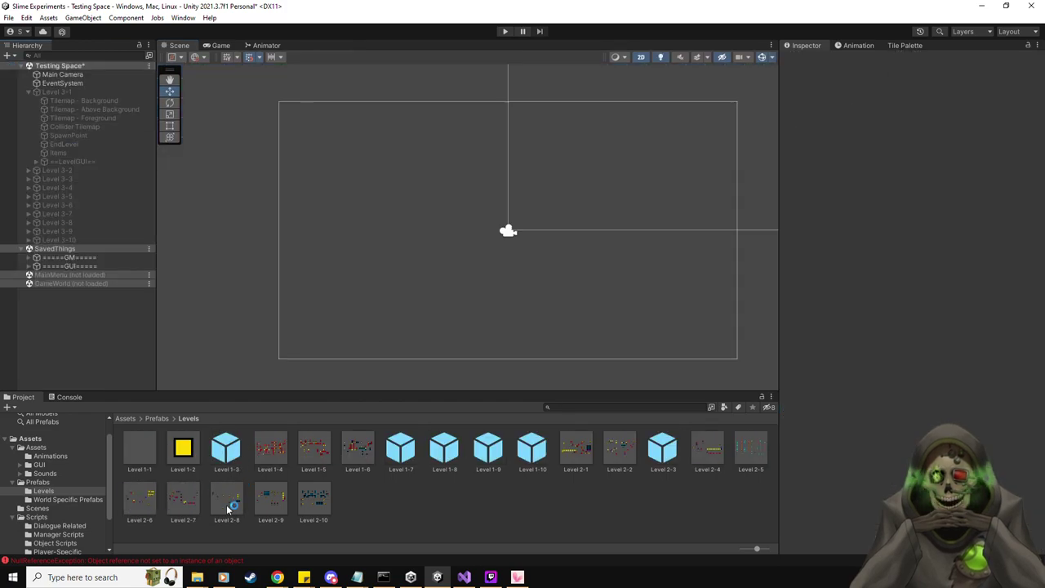
pyautogui.moveTo(229, 510); pyautogui.dragTo(82, 90)
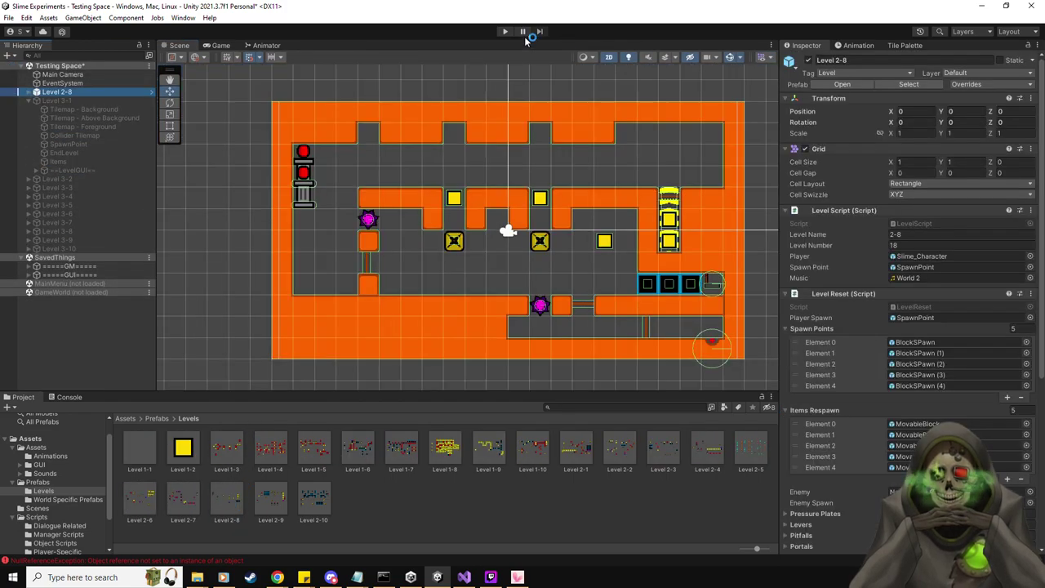
# Play-test Level 2-8 and move the spawned Slime_Character(Clone) onto the lever beside the three pits to try its gates
pyautogui.click(505, 31)
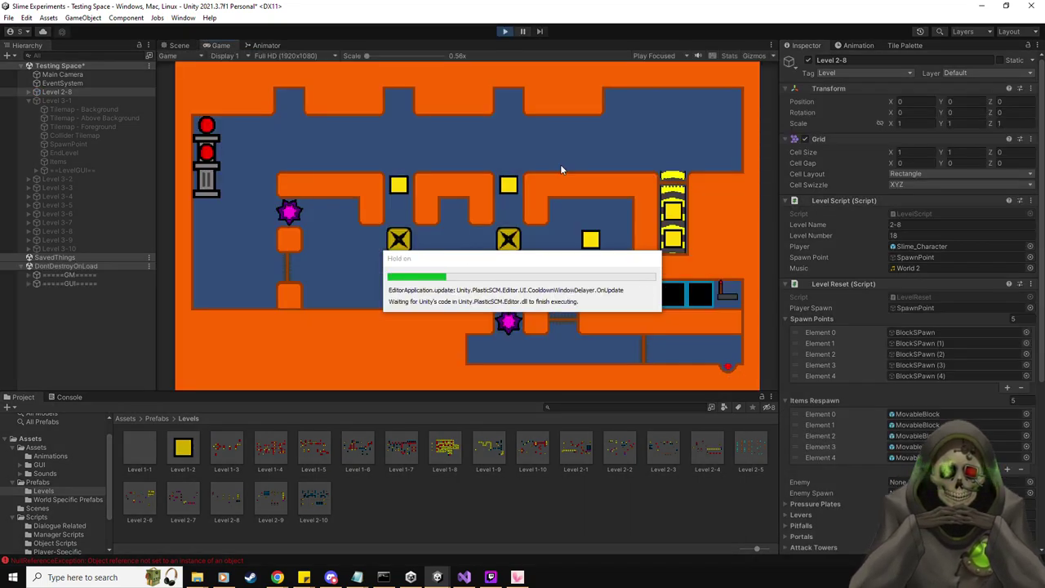
pyautogui.click(28, 92)
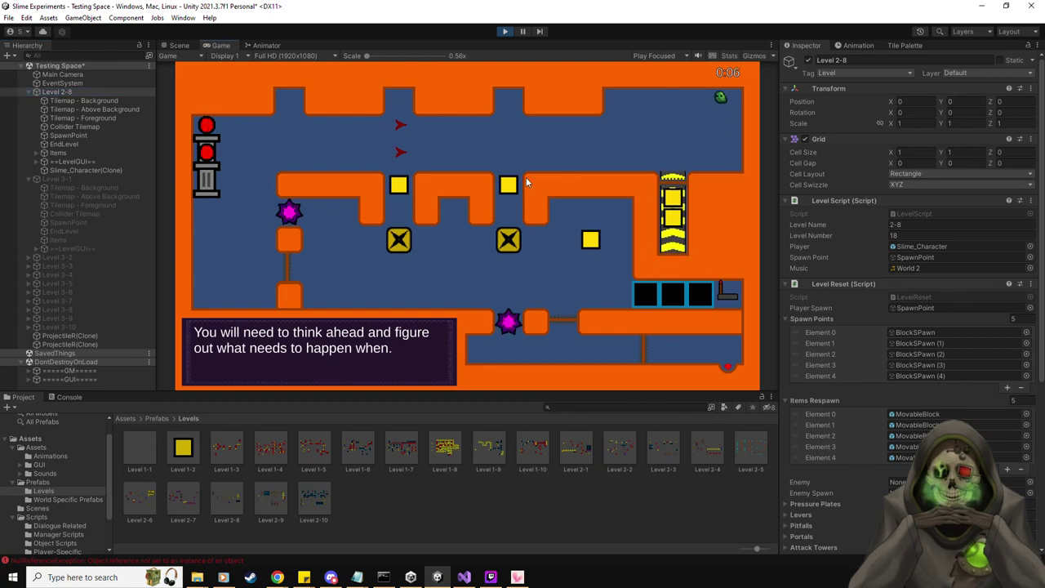
pyautogui.click(185, 46)
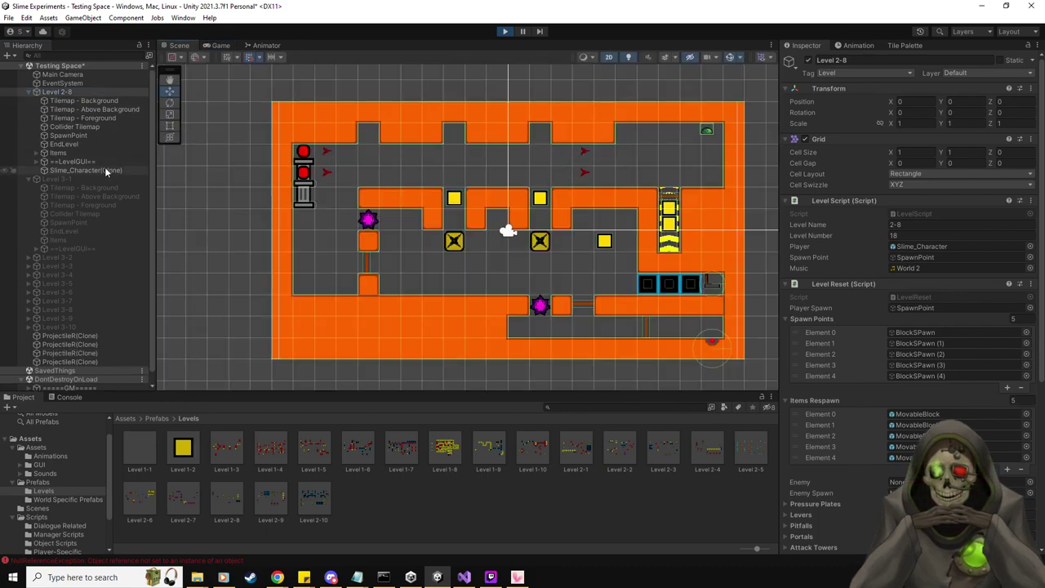
pyautogui.click(105, 168)
pyautogui.moveTo(758, 252); pyautogui.dragTo(720, 261)
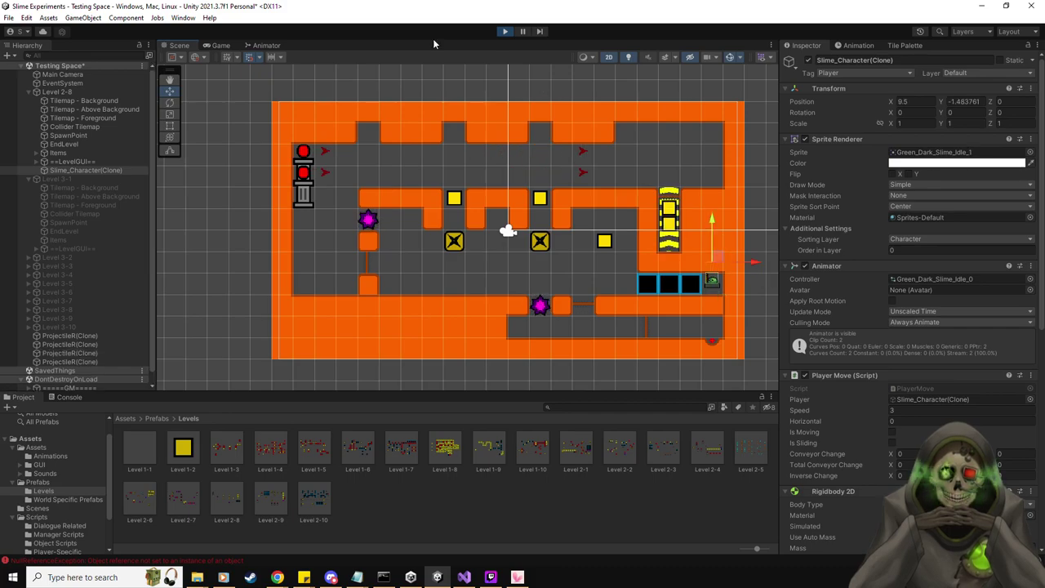
pyautogui.click(216, 46)
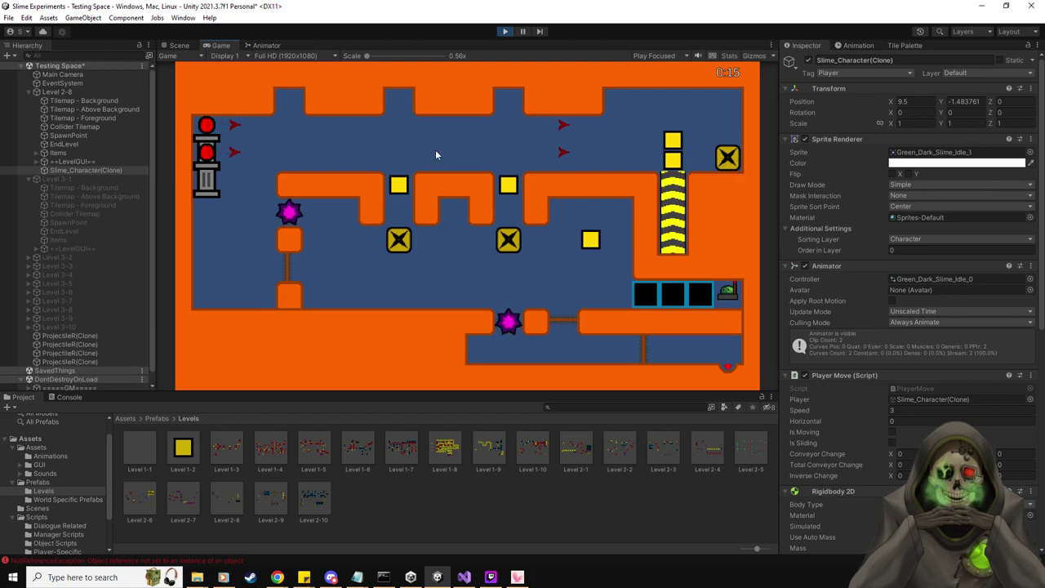
# Return the slime to the upper corridor, steer it down and left to test the level reset, and end the play test
pyautogui.click(174, 47)
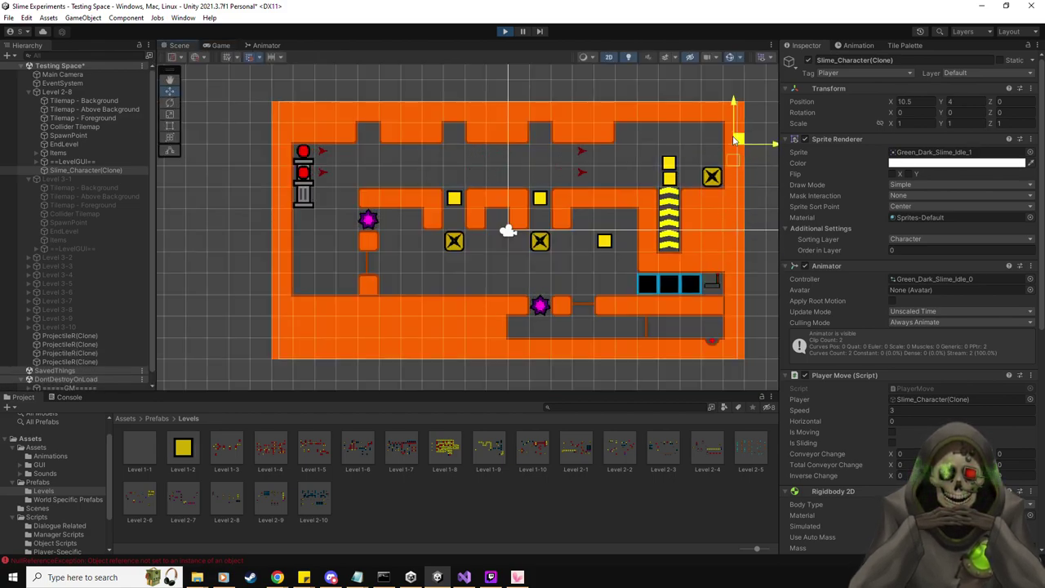
pyautogui.click(220, 45)
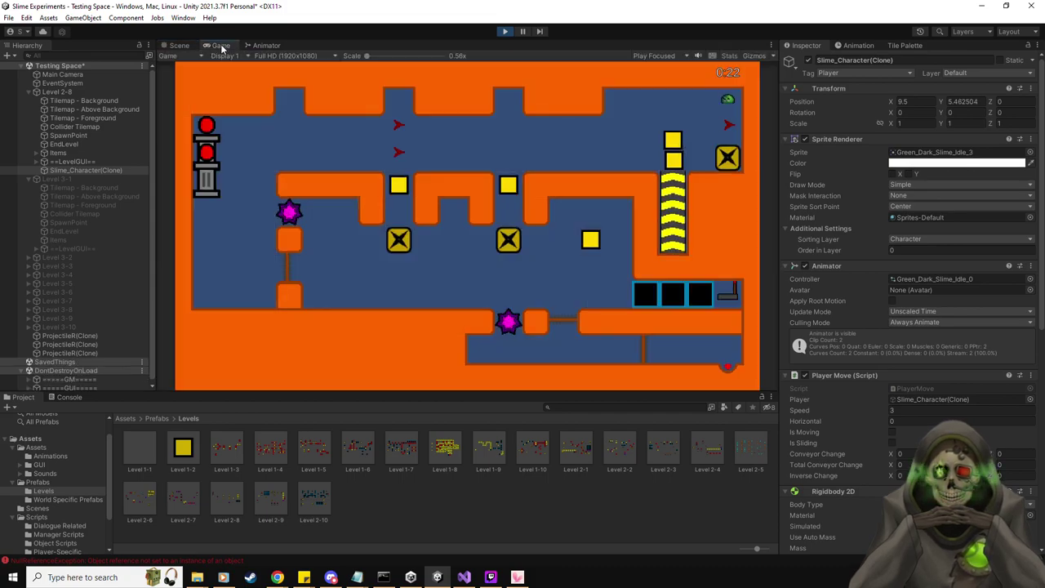
pyautogui.press('s')
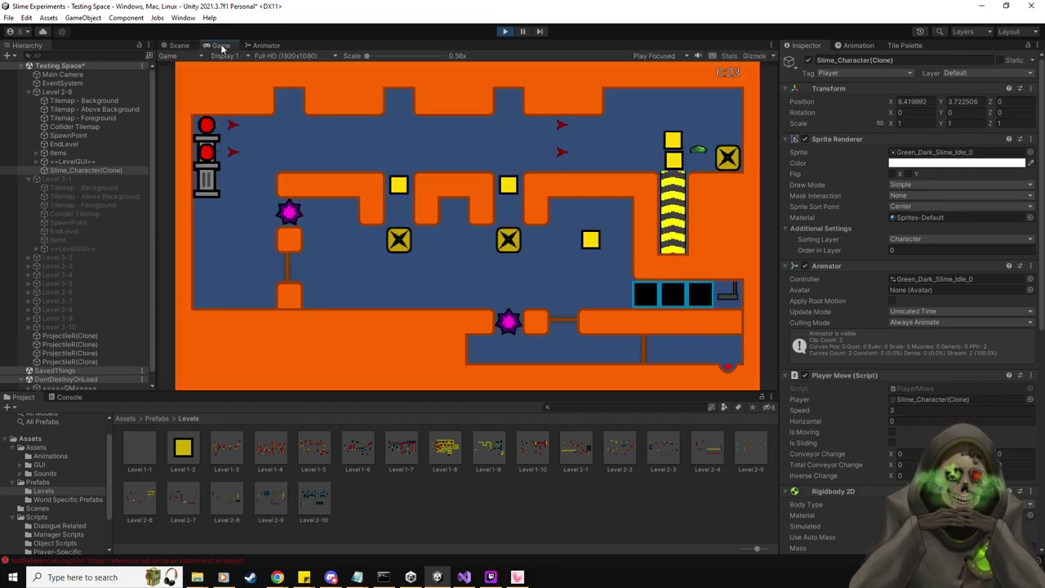
pyautogui.press('a')
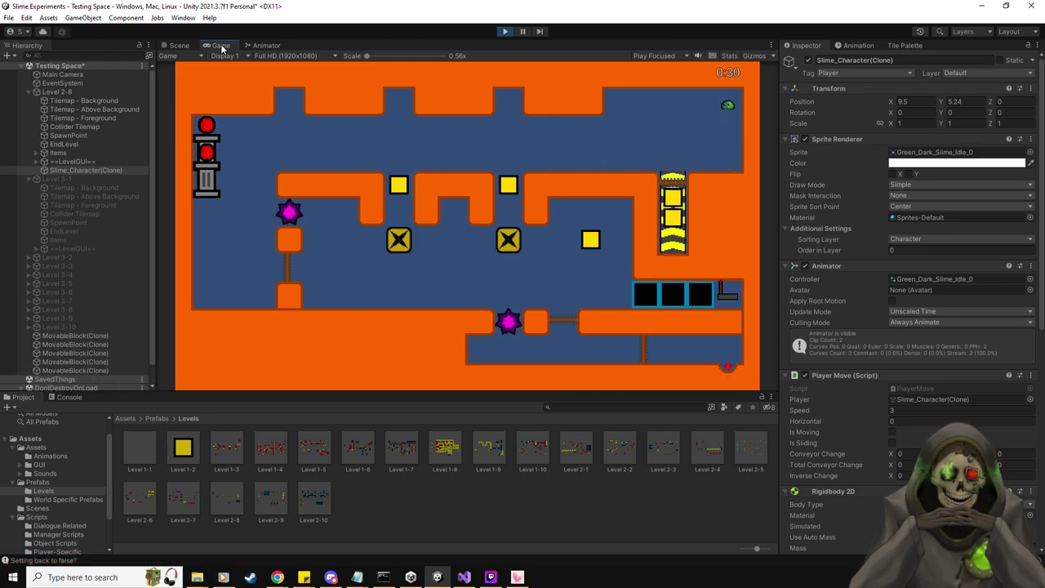
pyautogui.press('Escape')
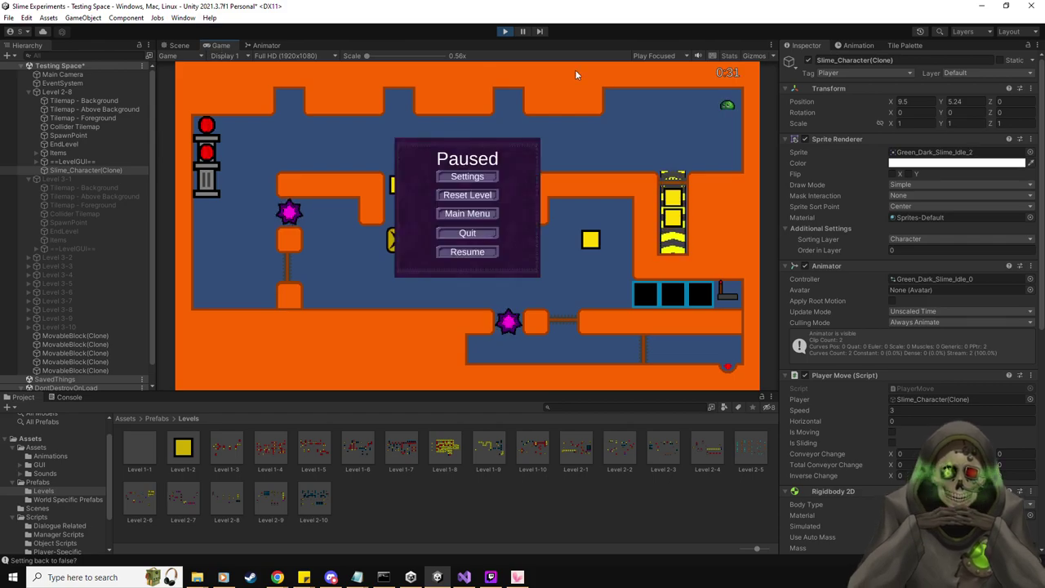
pyautogui.click(505, 31)
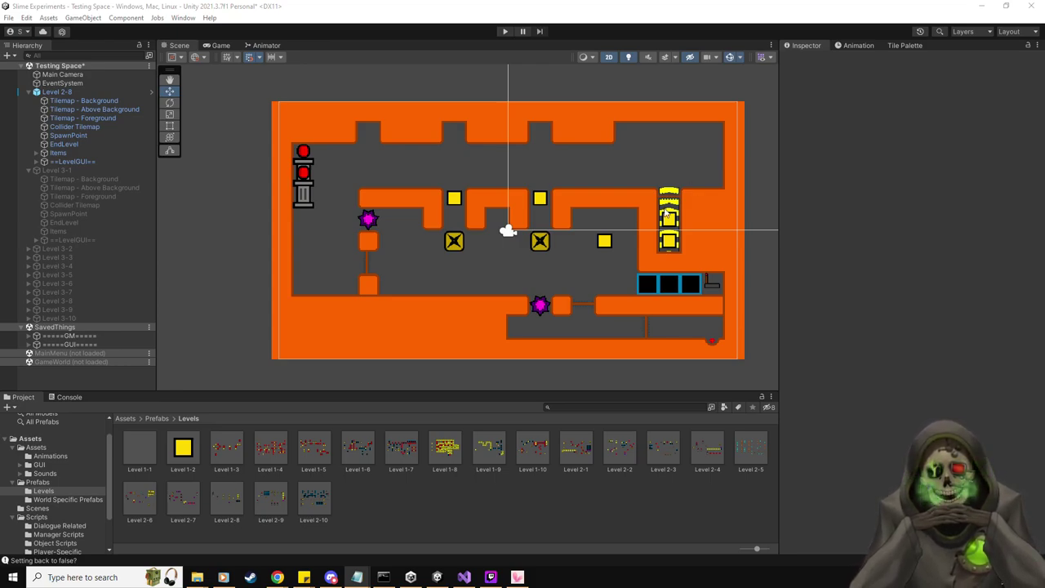
# Delete Level 2-8 from the Testing Space scene and save the scene
pyautogui.click(96, 90)
pyautogui.press('Delete')
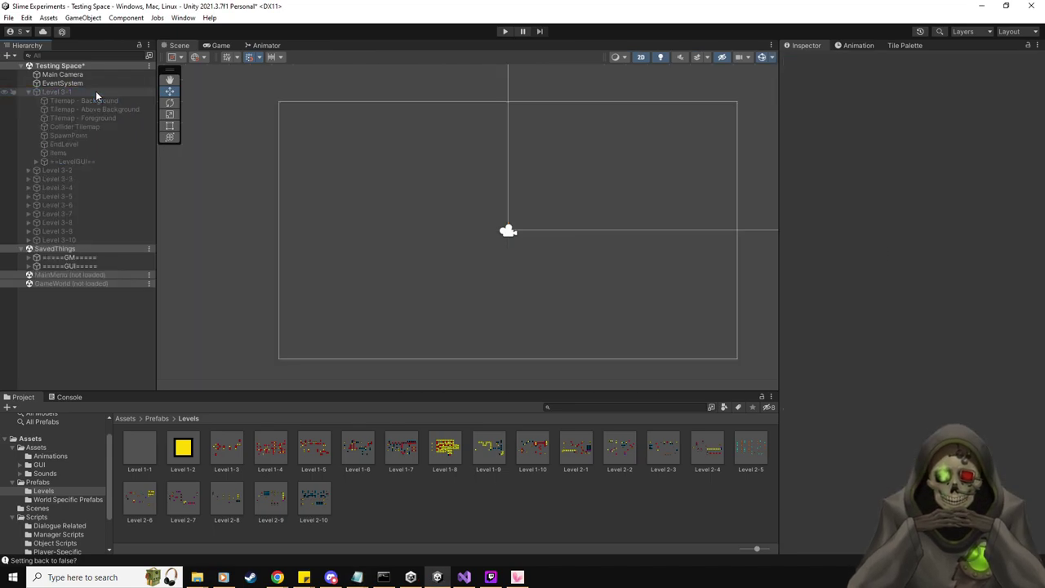
pyautogui.hotkey('ctrl', 's')
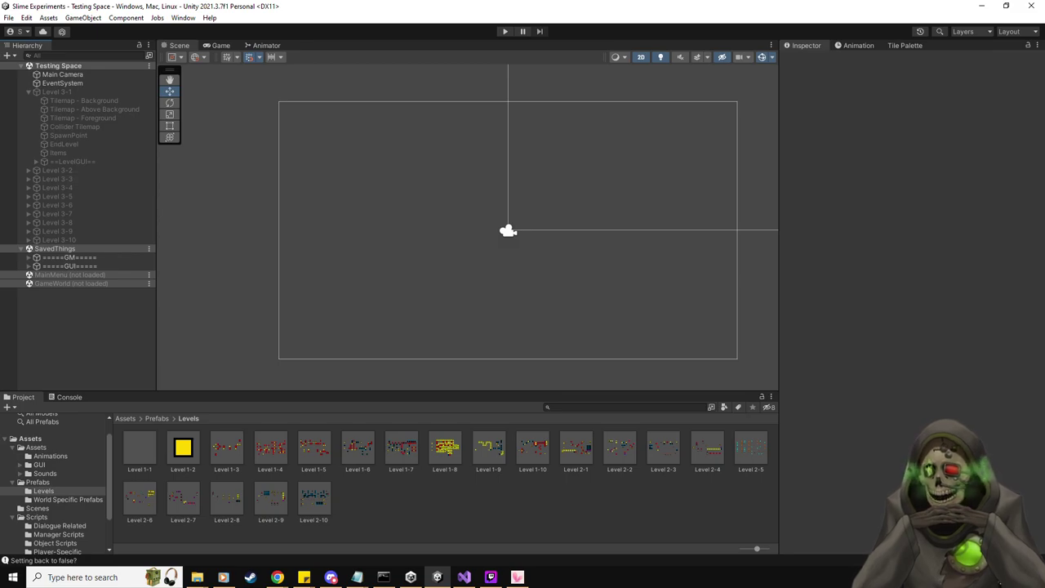
# Switch to Visual Studio and examine how FinishLevelScript.cs ends a level, saves progress, spawns the next level and handles the player trigger
pyautogui.hotkey('alt', 'Tab')
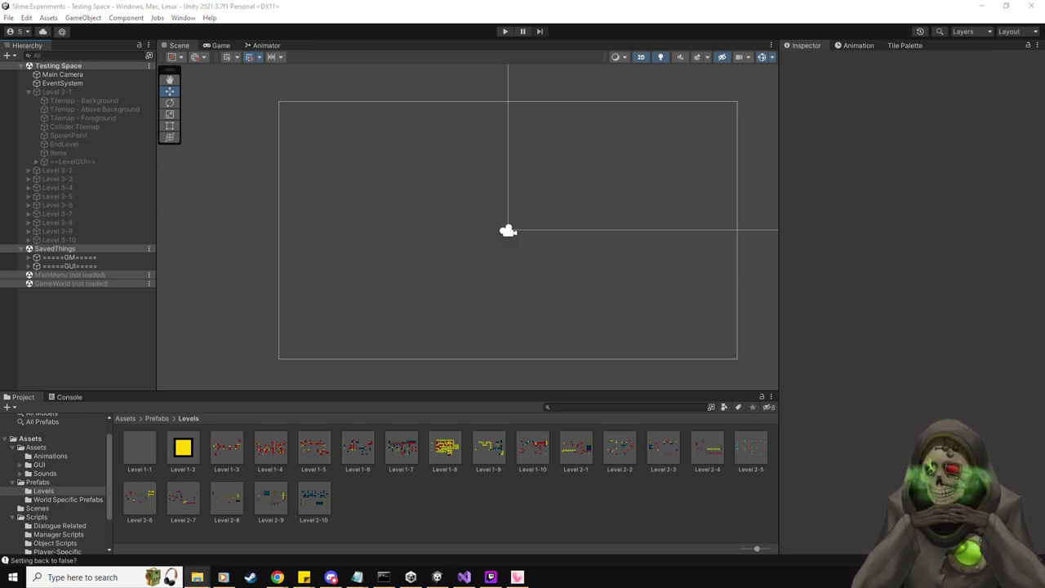
pyautogui.hotkey('alt', 'Tab')
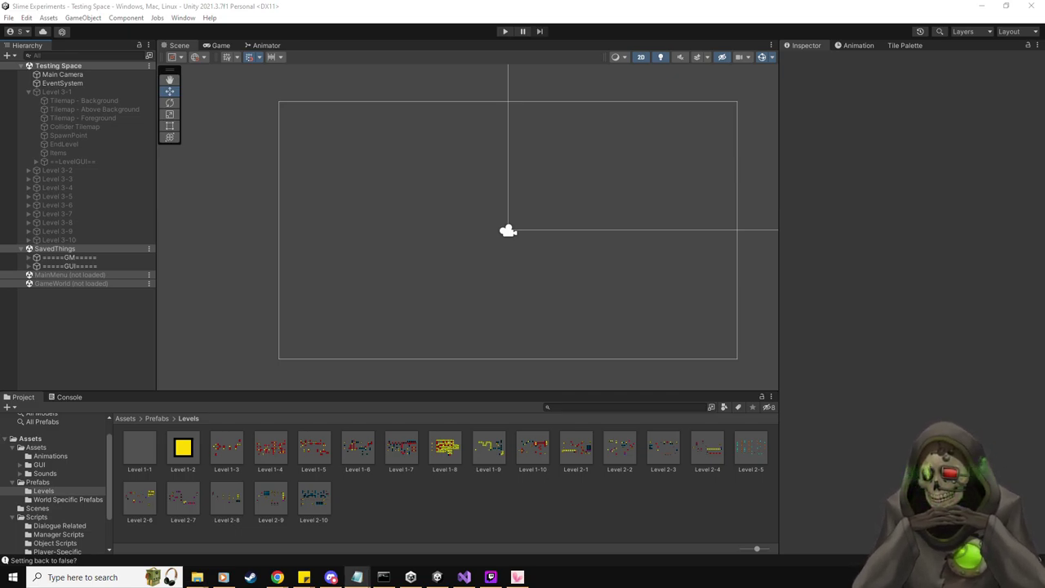
pyautogui.hotkey('alt', 'Tab')
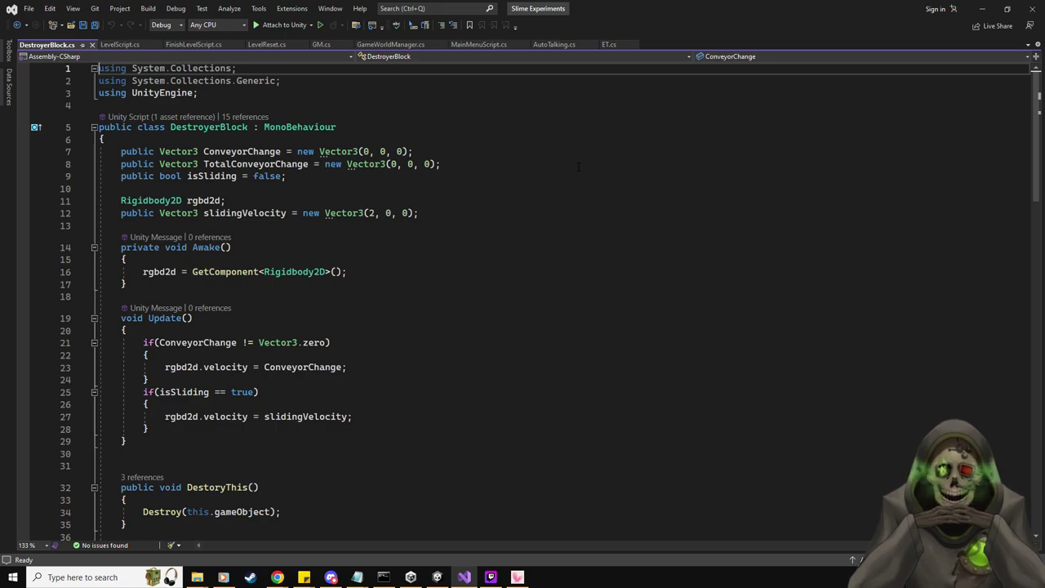
pyautogui.click(208, 44)
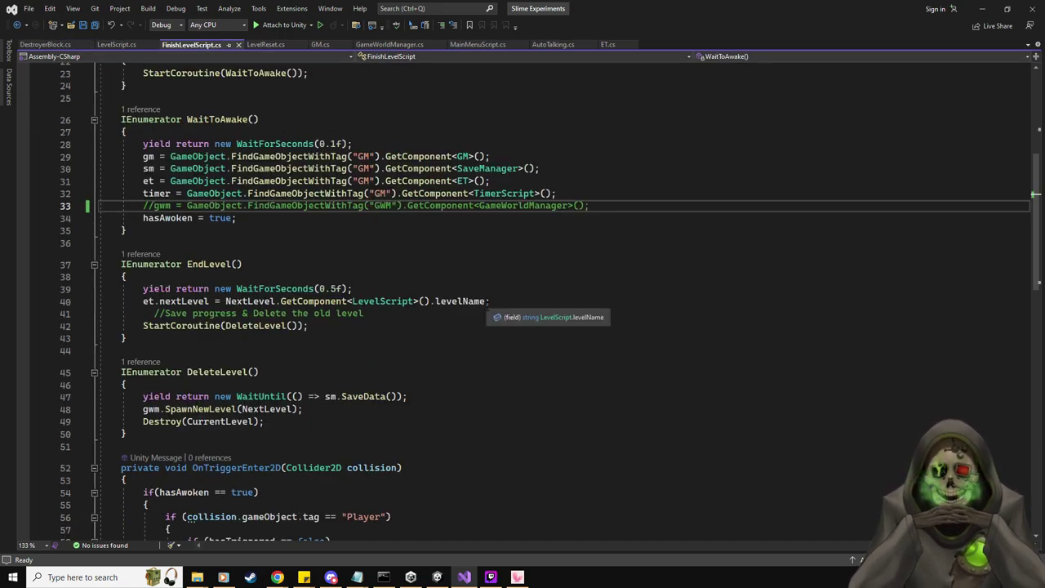
pyautogui.scroll(1, 480, 341)
pyautogui.scroll(-6, 457, 327)
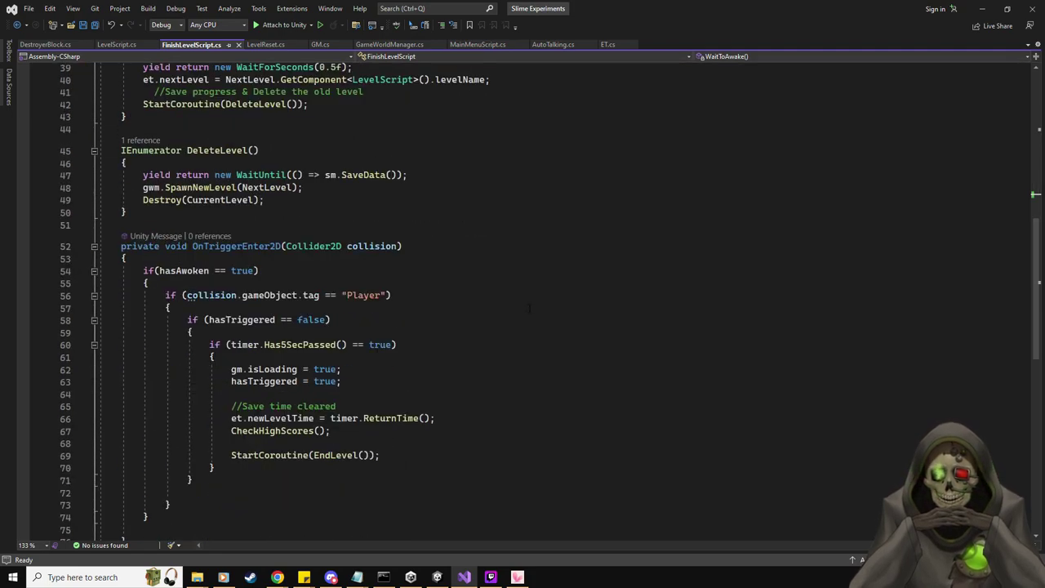
pyautogui.scroll(2, 529, 308)
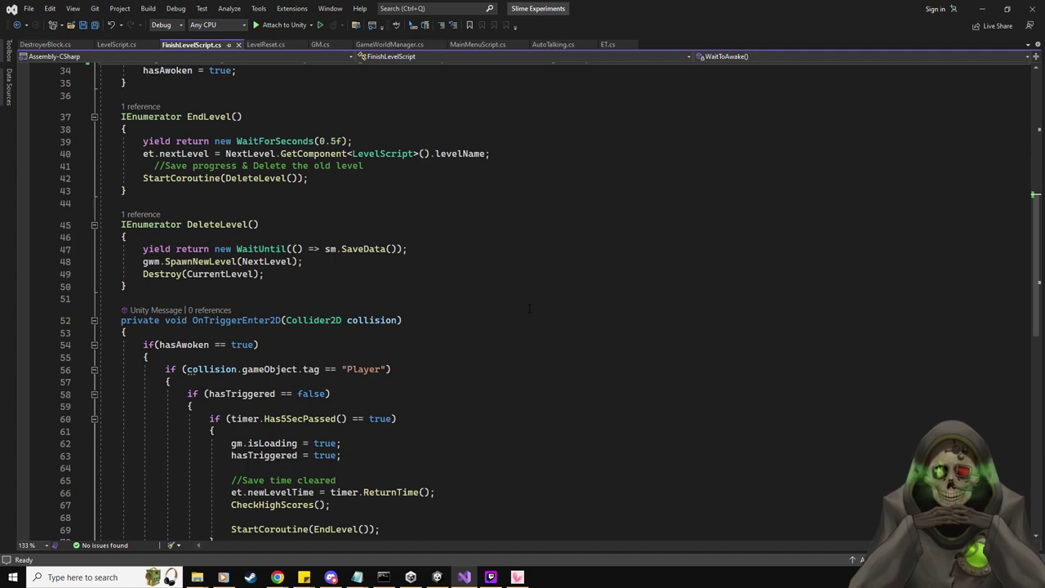
pyautogui.scroll(2, 398, 175)
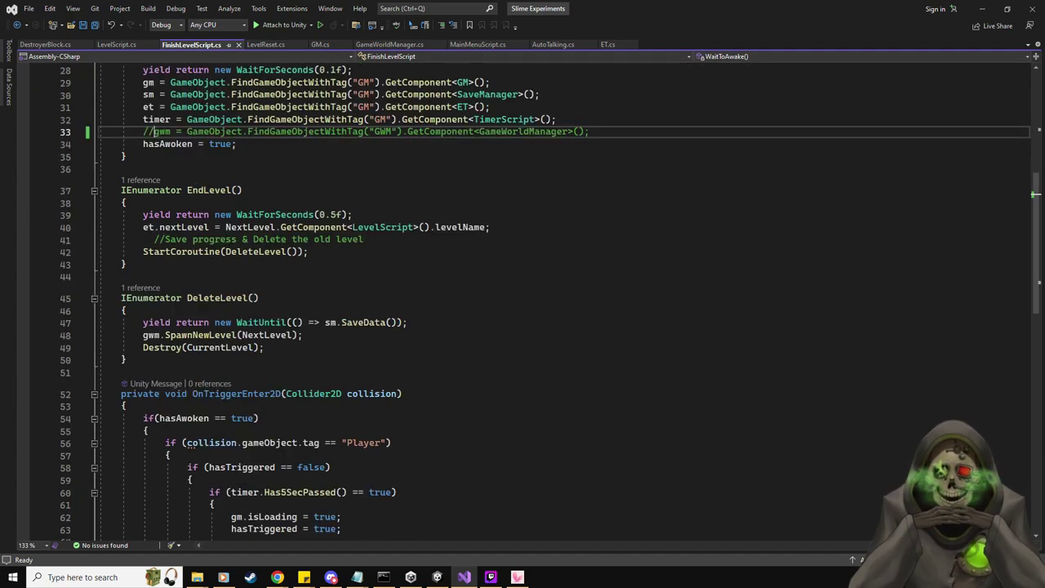
pyautogui.click(388, 215)
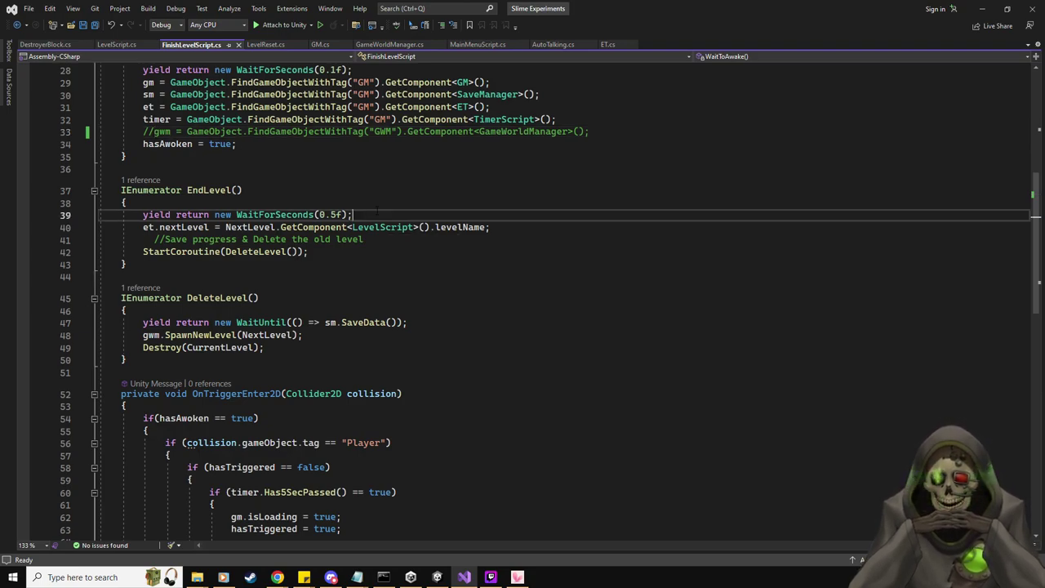
pyautogui.scroll(-5, 443, 278)
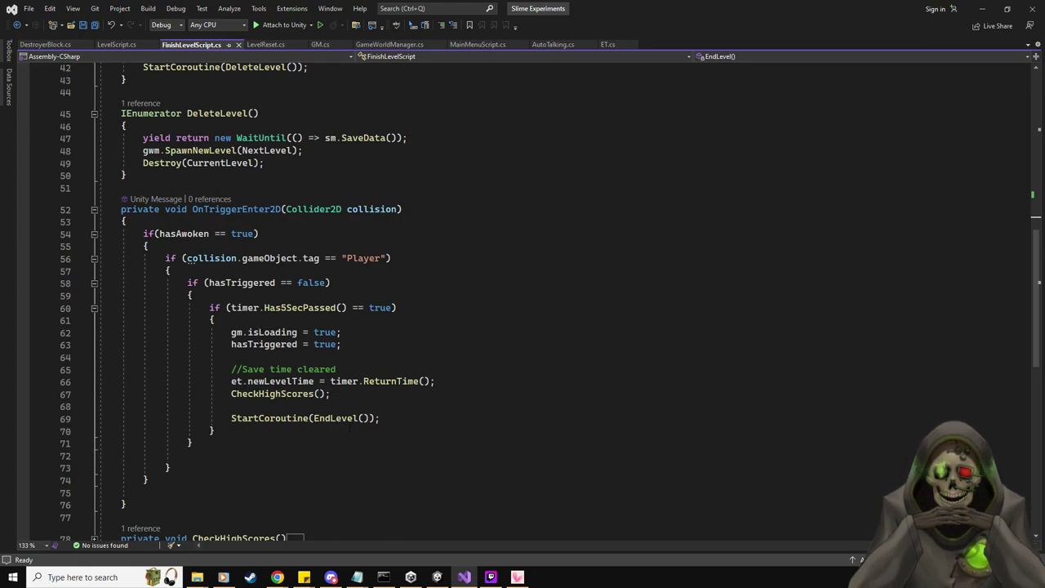
pyautogui.scroll(-3, 350, 428)
pyautogui.scroll(6, 393, 302)
pyautogui.scroll(1, 393, 302)
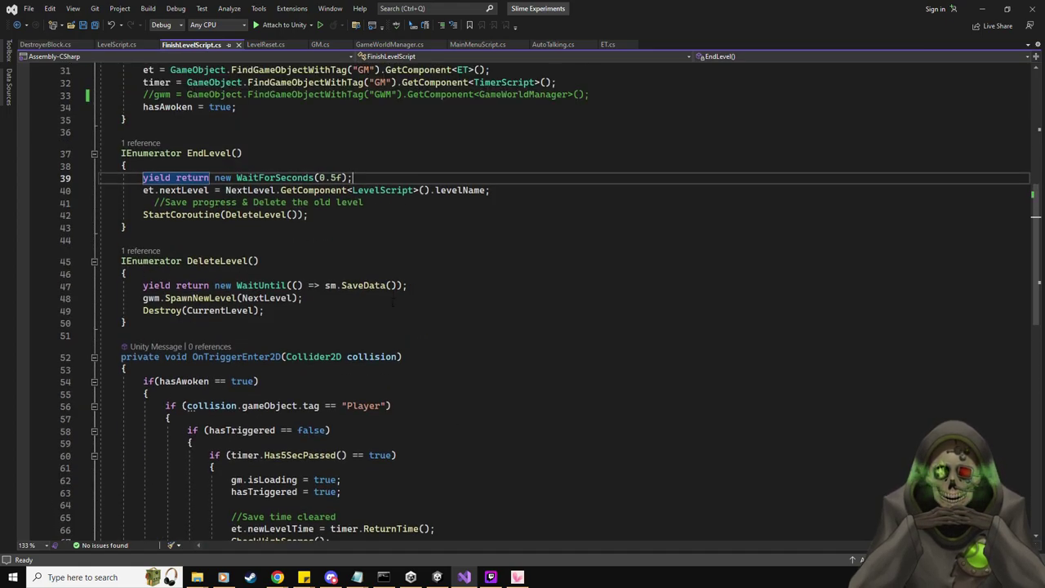
pyautogui.scroll(-5, 392, 302)
pyautogui.scroll(7, 321, 235)
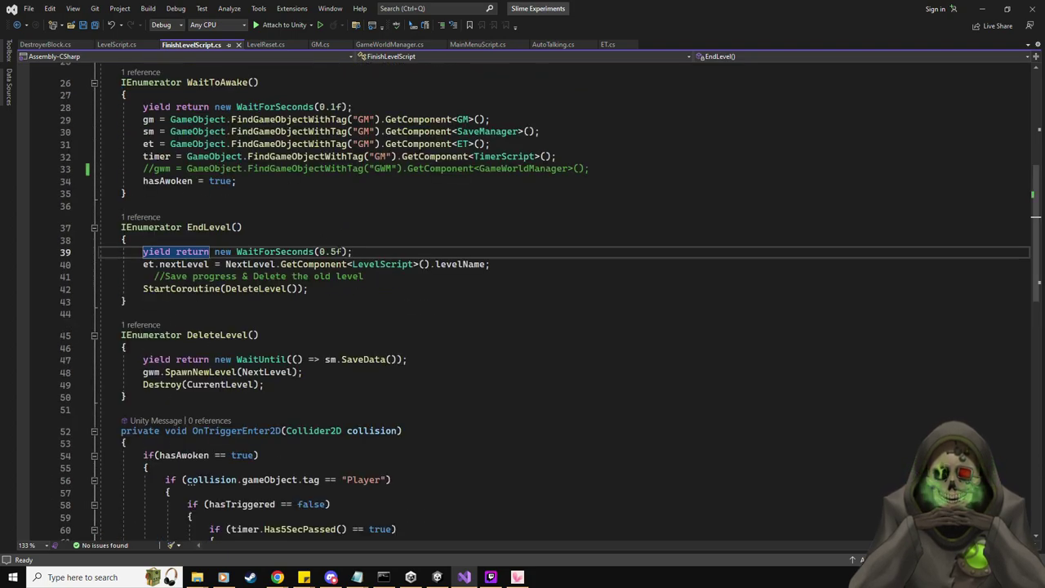
pyautogui.scroll(1, 376, 247)
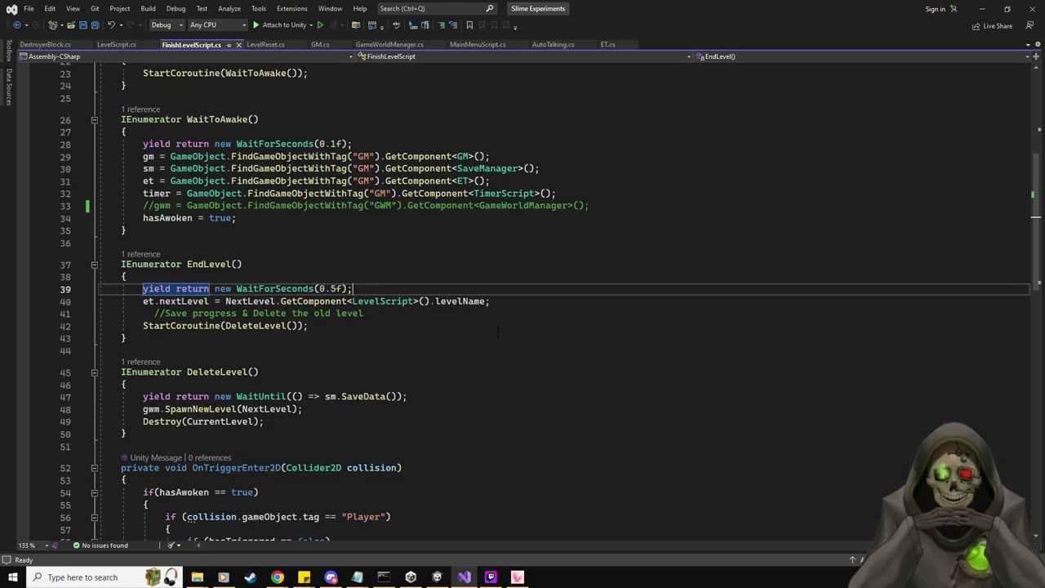